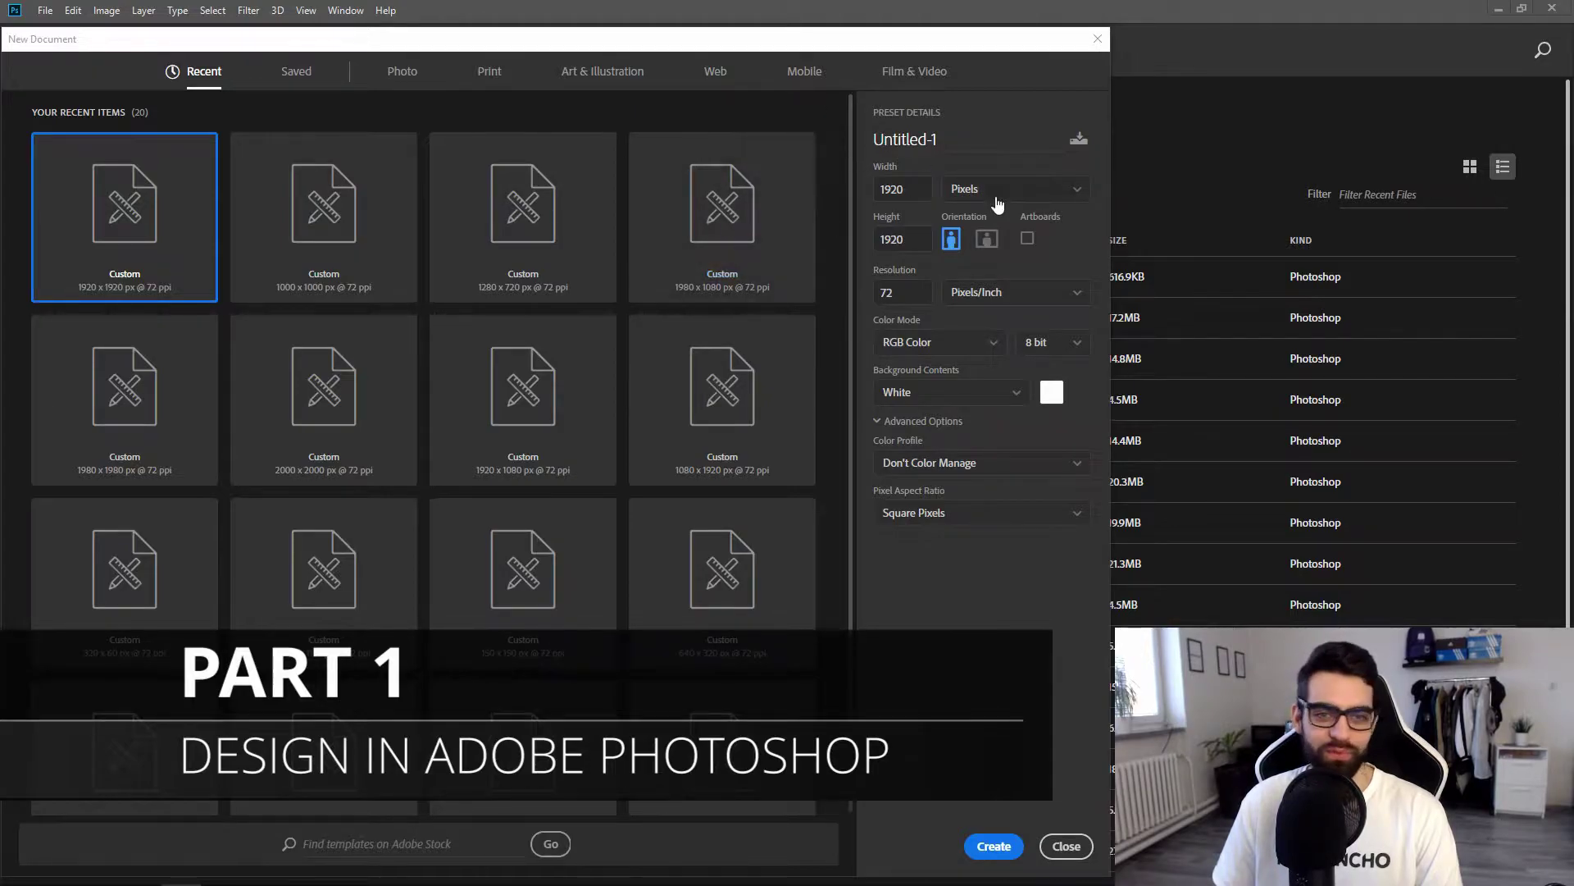
Create a 1920 × 1920 px document with a resolution of 100 pixels/inch.
key("Tab")
key("Tab")
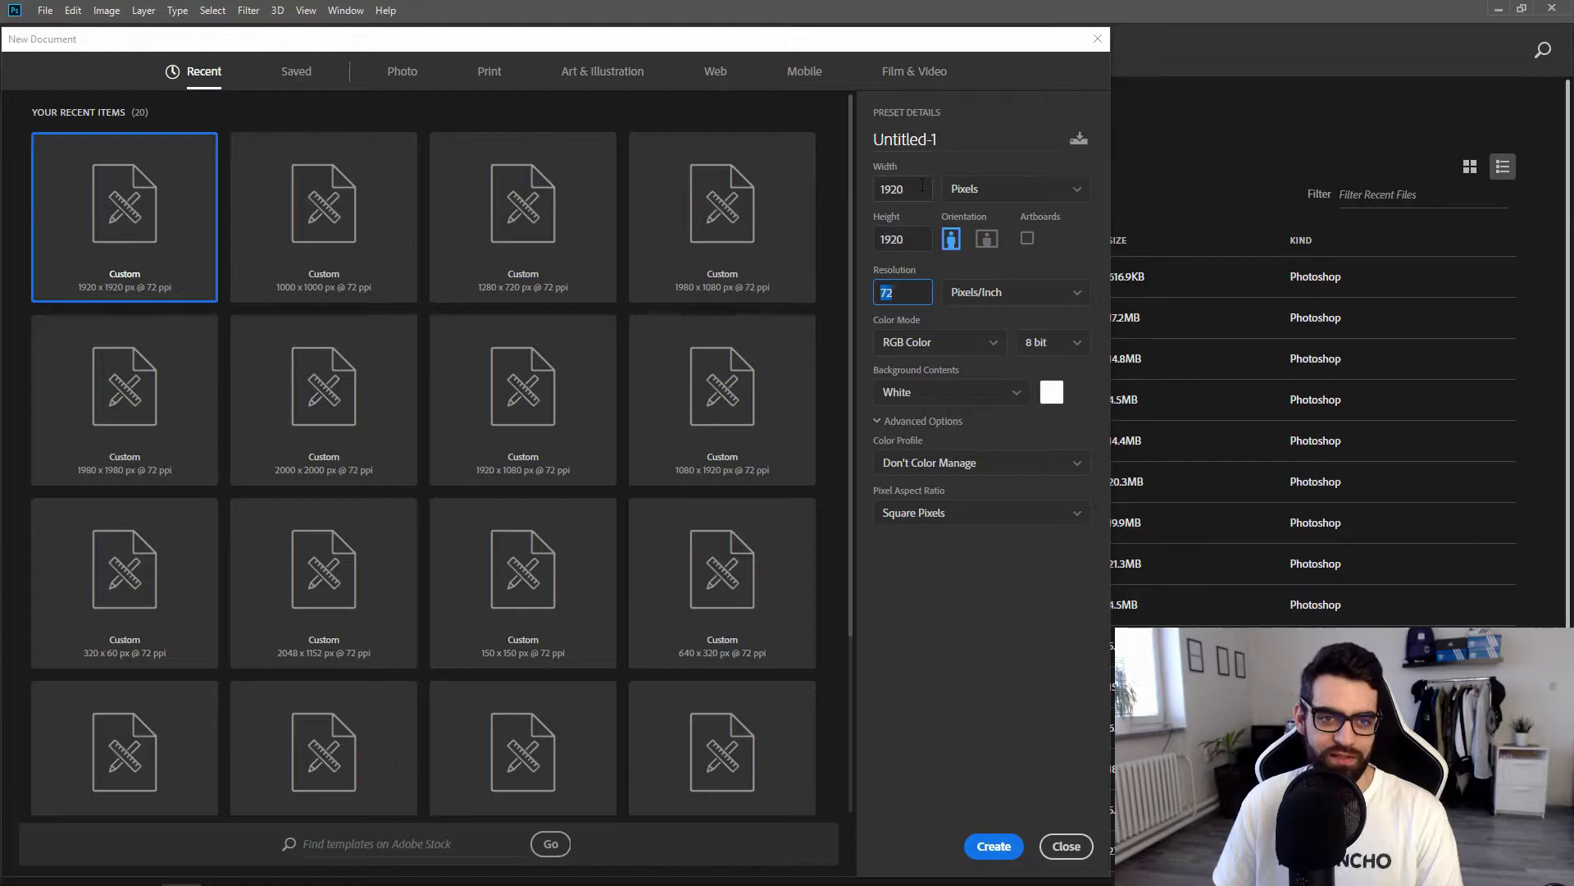
double_click(906, 182)
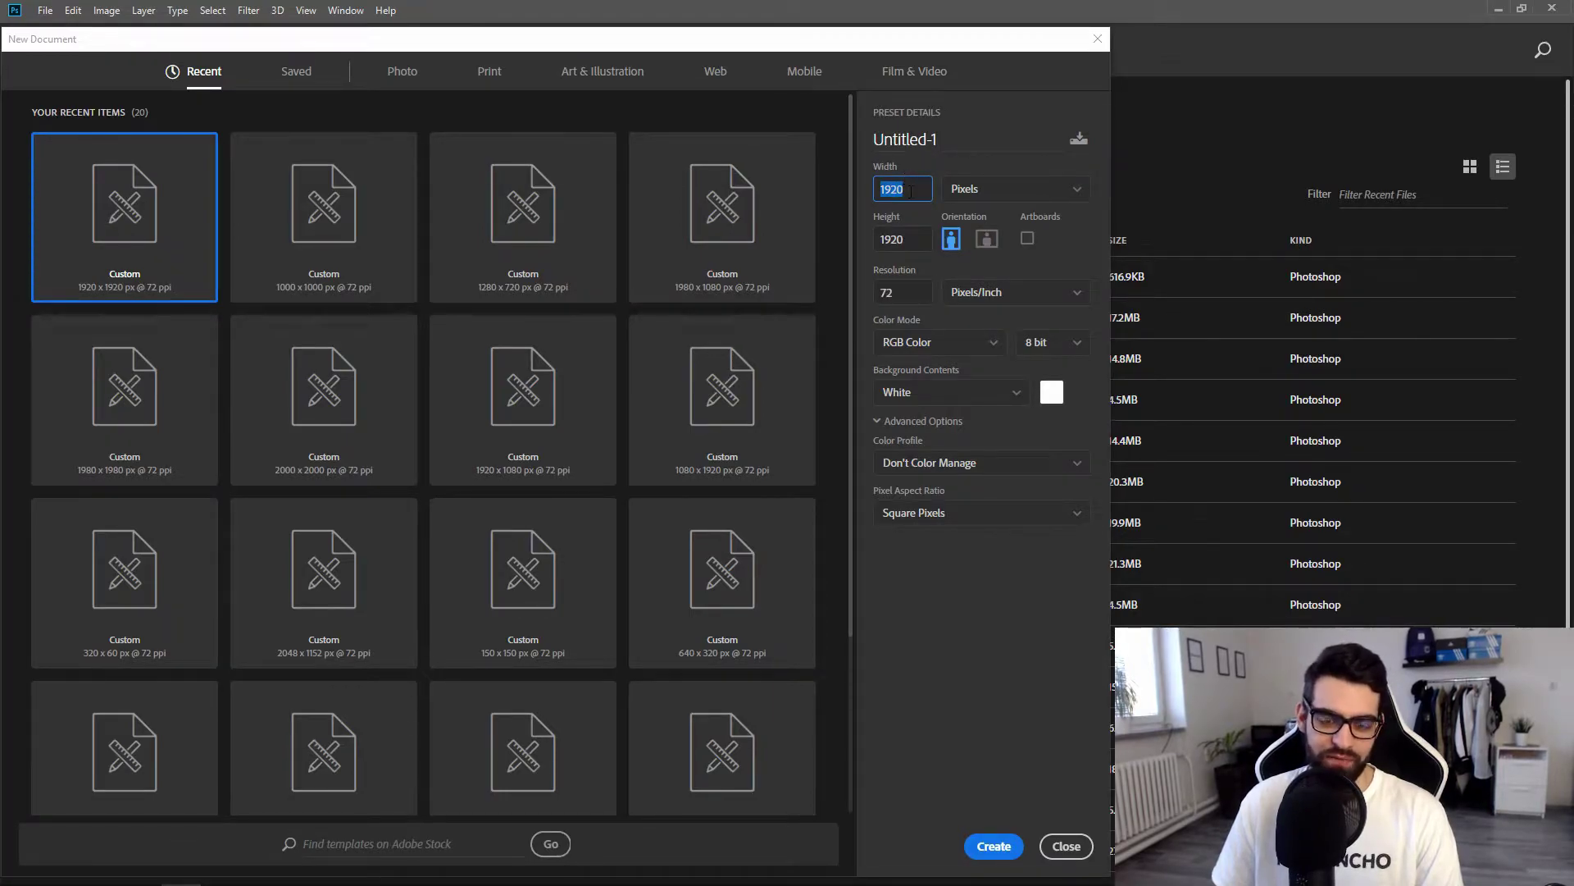
key("Tab")
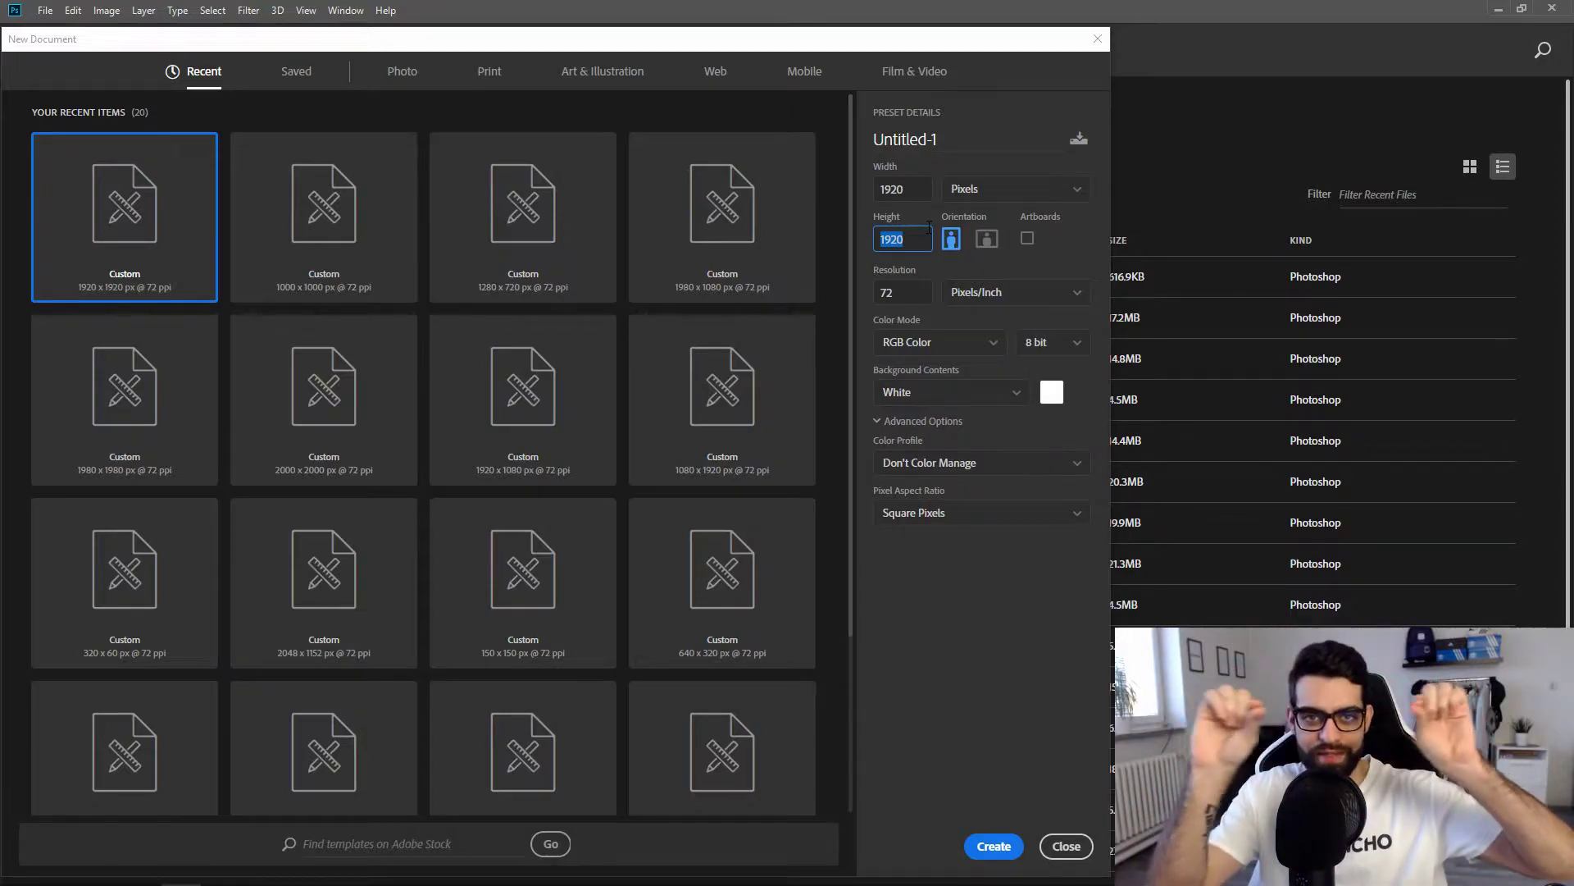
double_click(928, 291)
type("100")
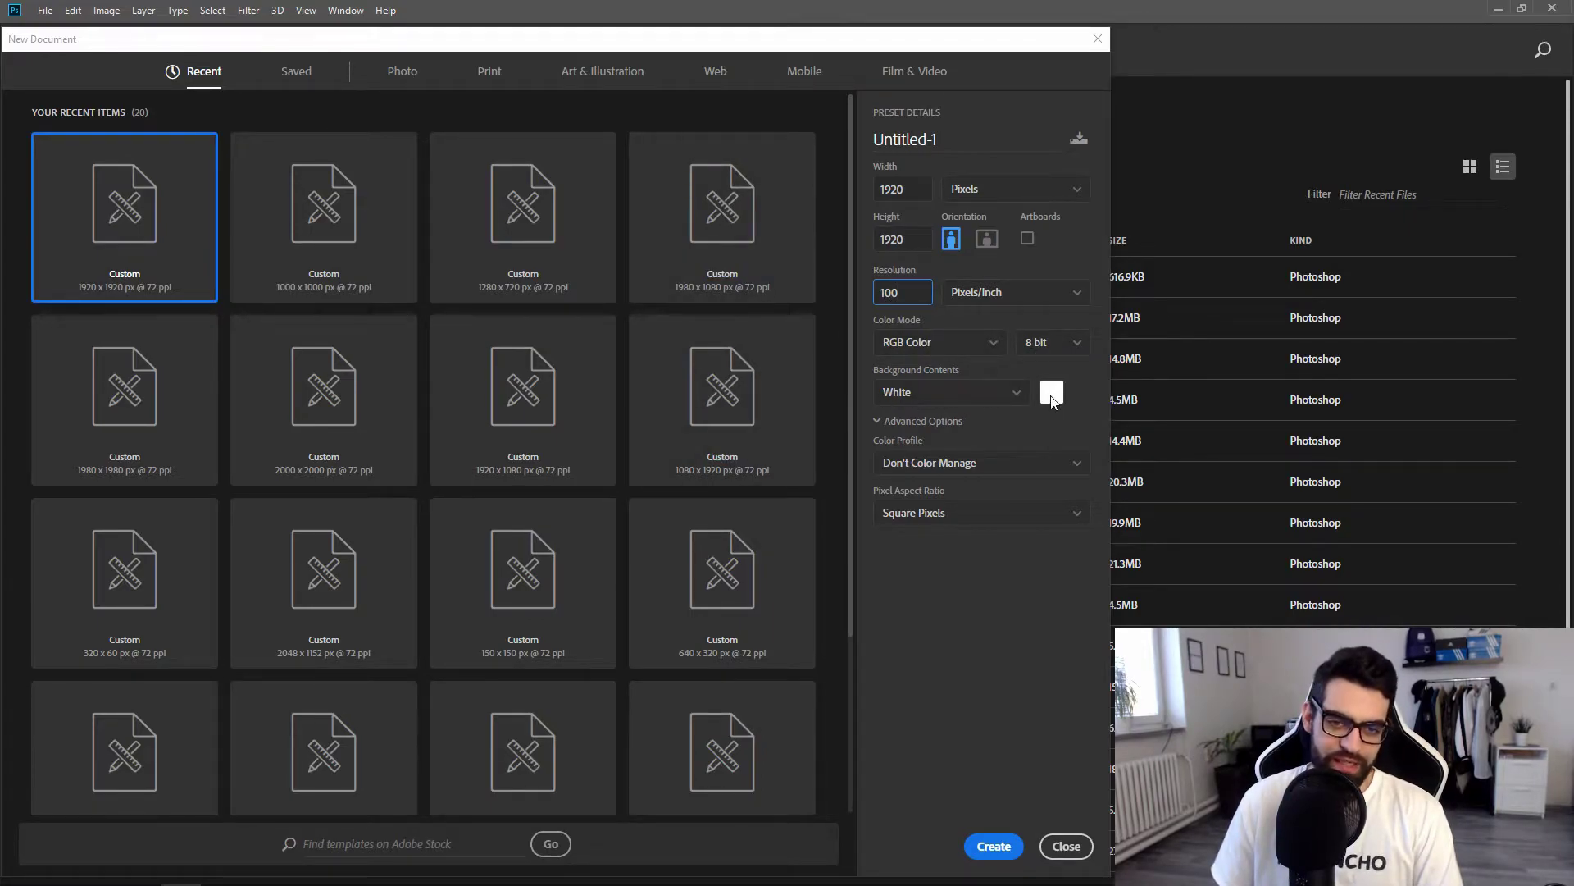
left_click(989, 848)
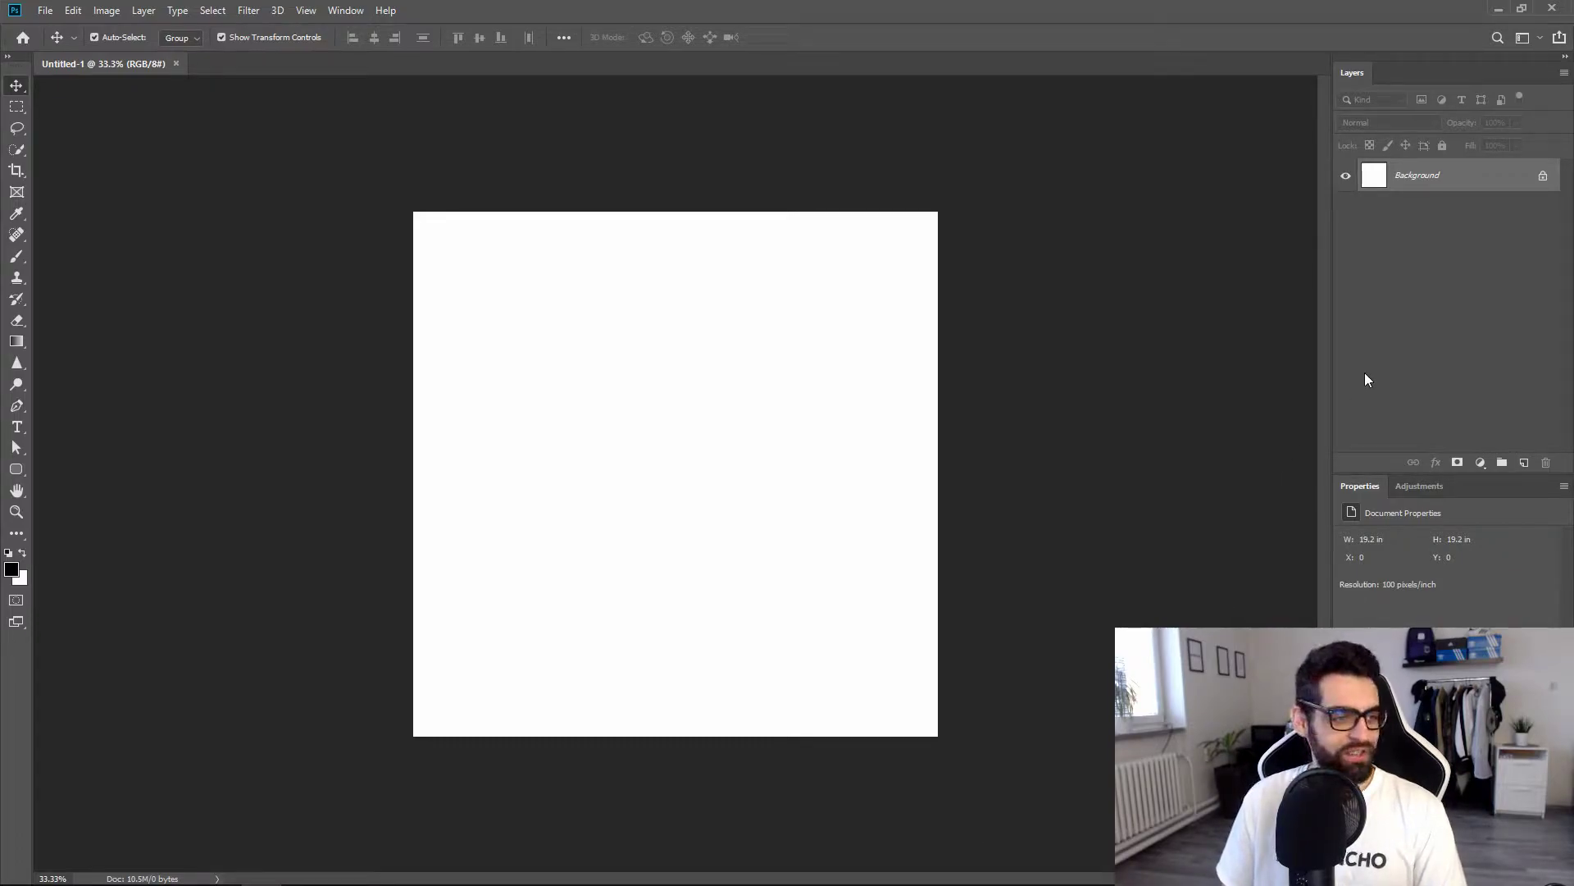
Draw a rounded rectangle in the upper canvas and size it to 900 × 140 px.
left_click(15, 470)
right_click(15, 472)
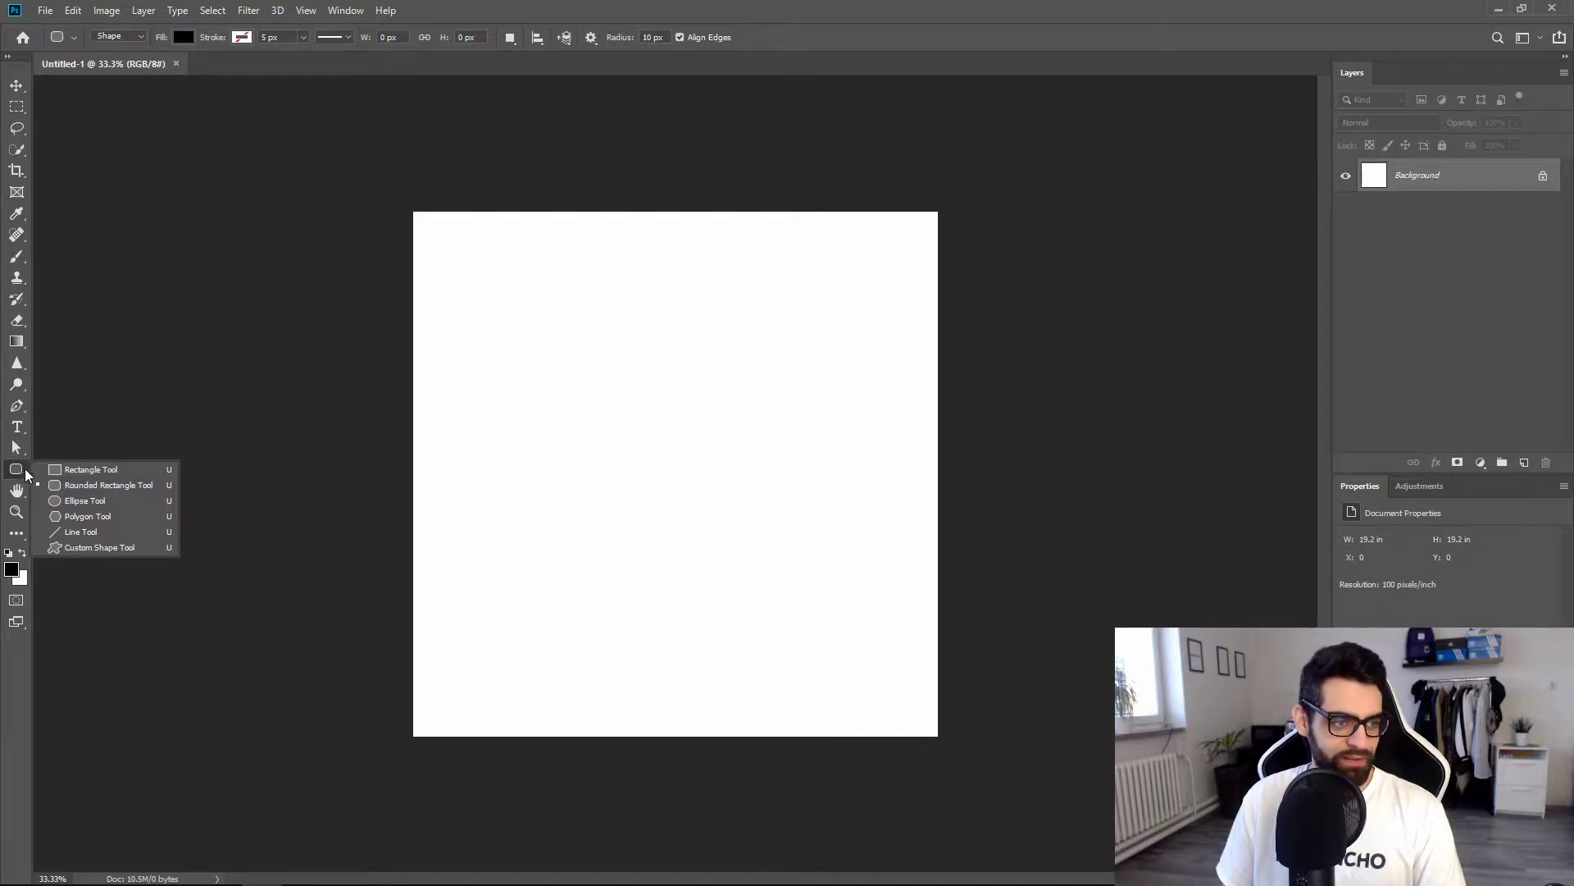
left_click(102, 485)
left_click_drag(478, 375, 727, 414)
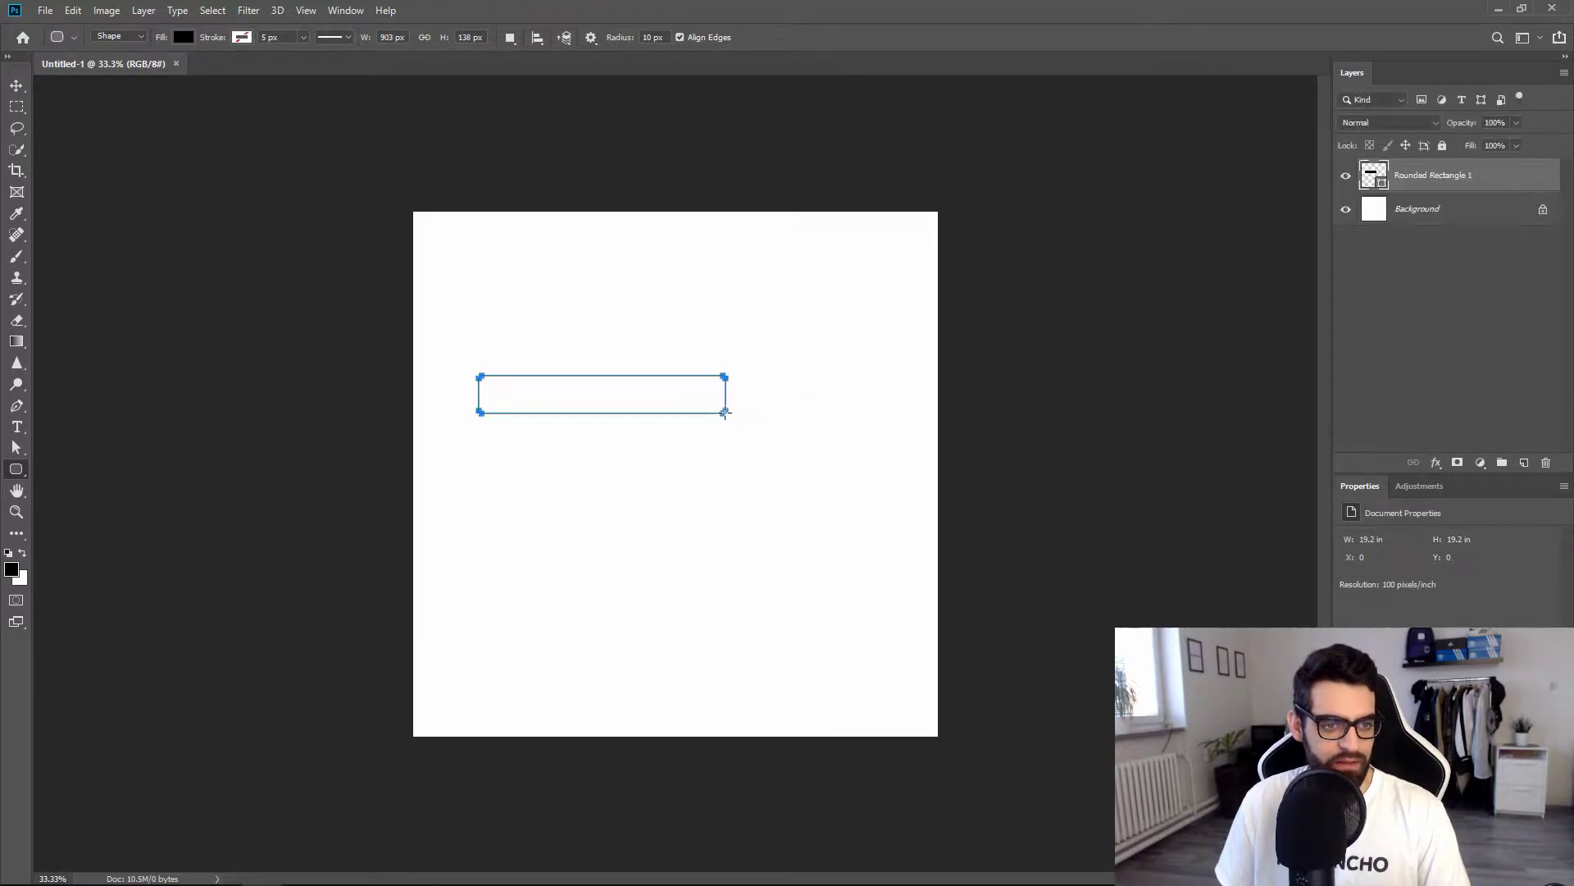
left_click(394, 38)
key("BackSpace")
type("0")
key("Tab")
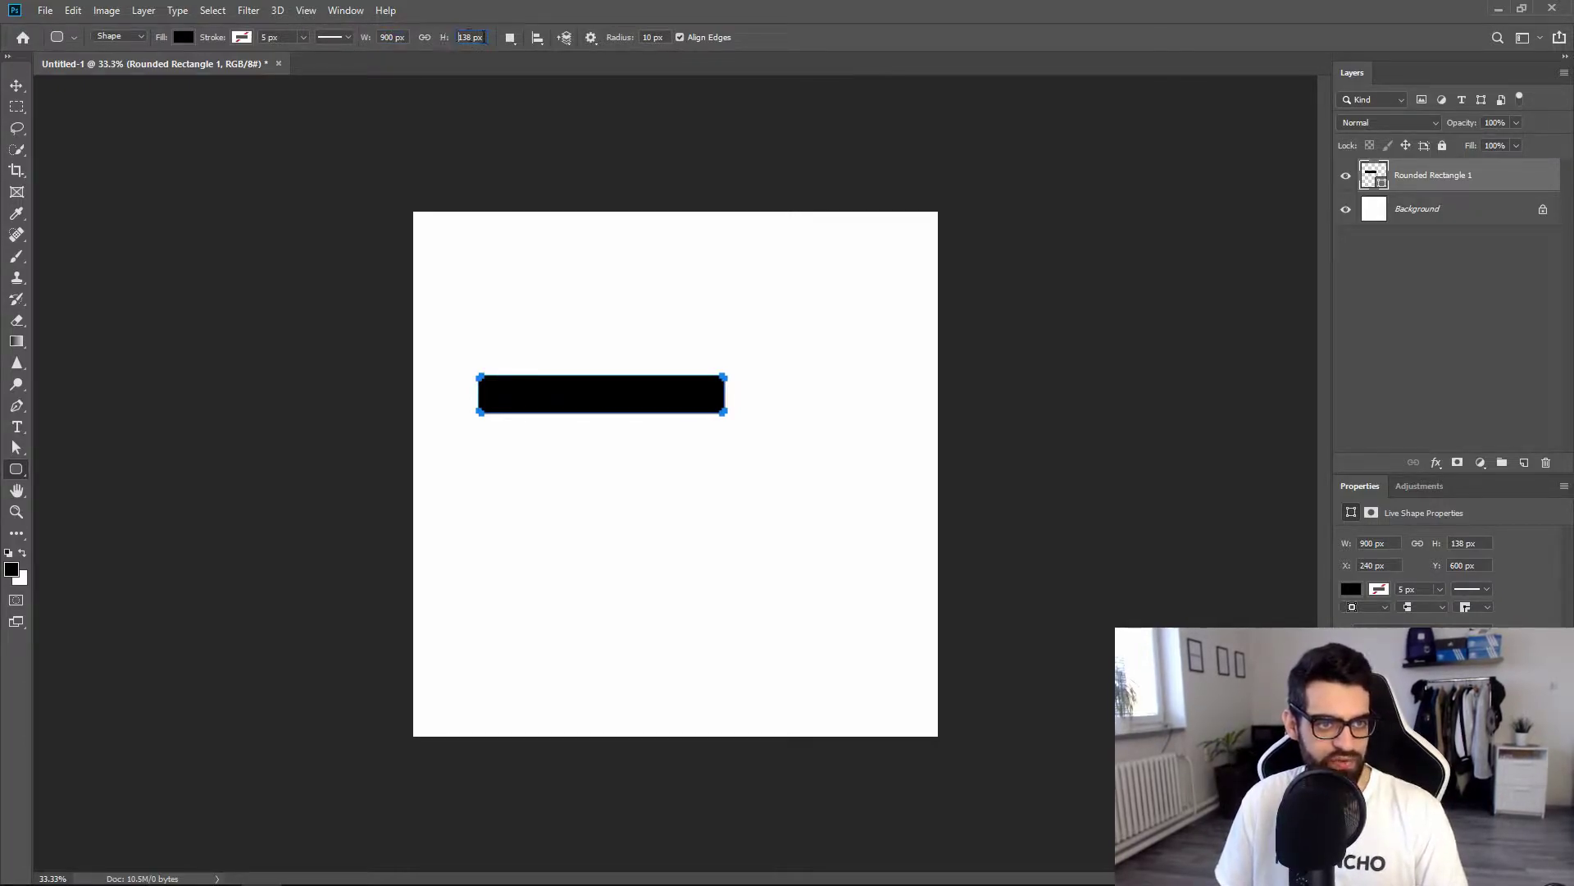
type("140")
key("Return")
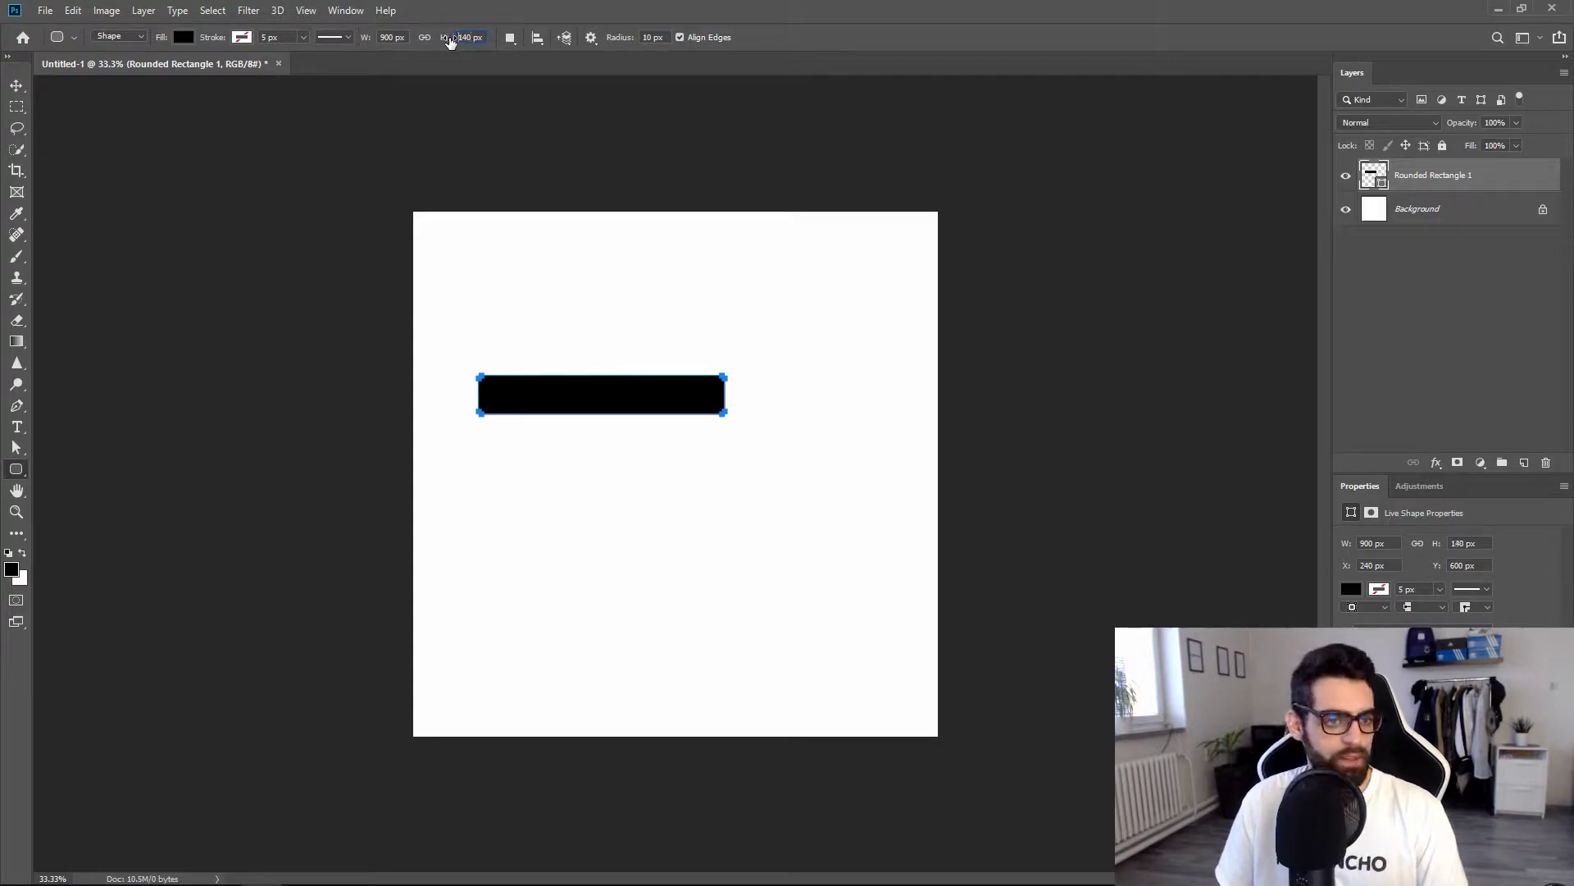
Unlock the Background layer so it becomes Layer 0.
left_click(16, 85)
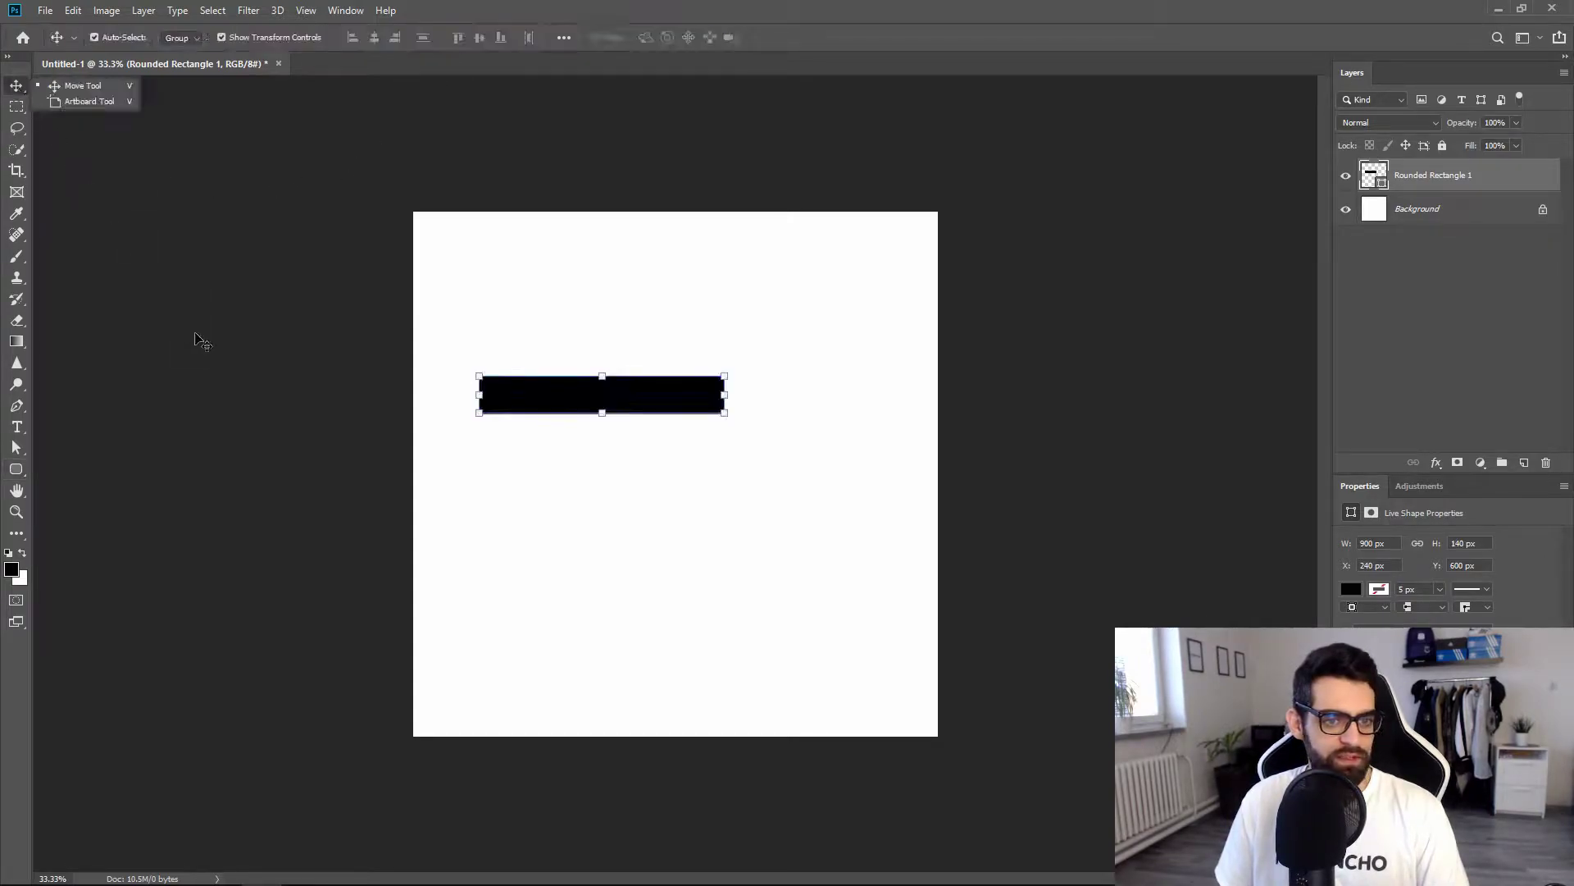
left_click(197, 339)
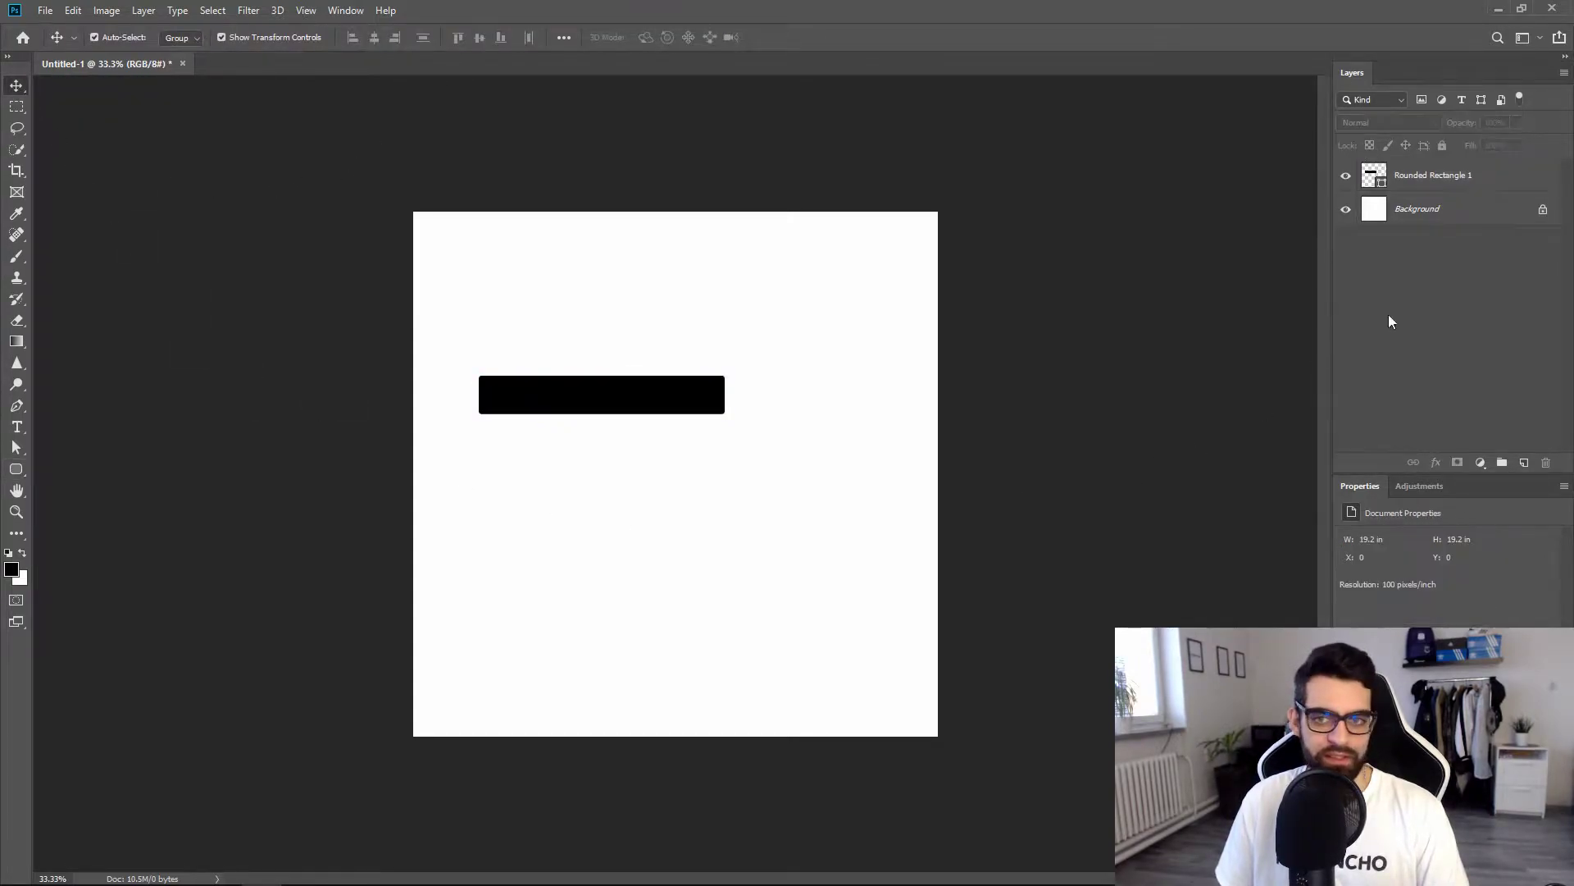
left_click(1419, 181)
left_click(1425, 285)
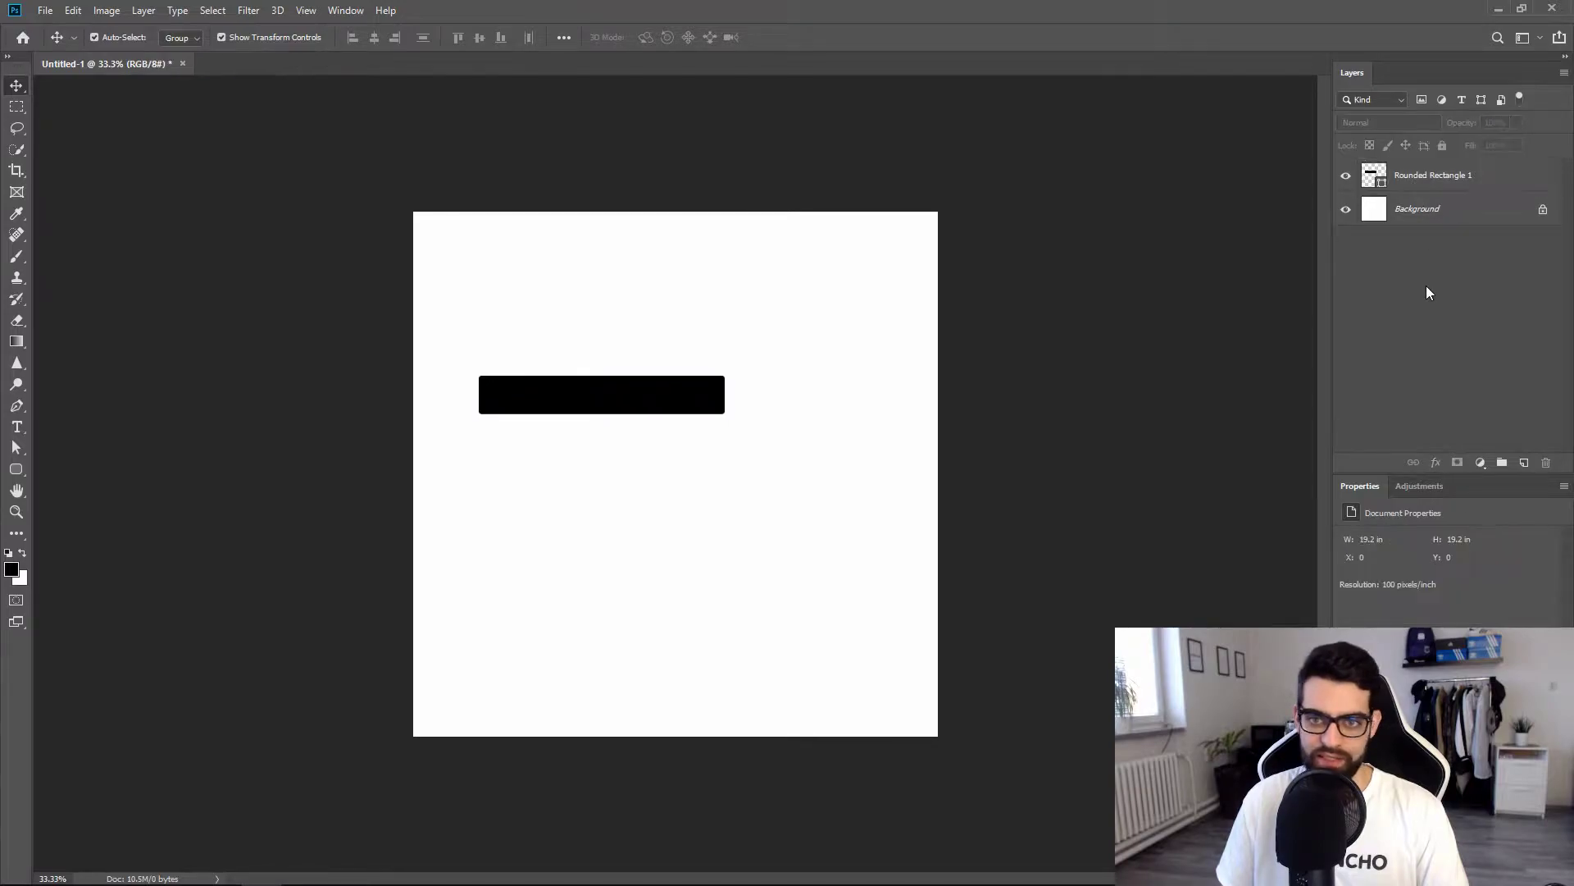
left_click(1542, 212)
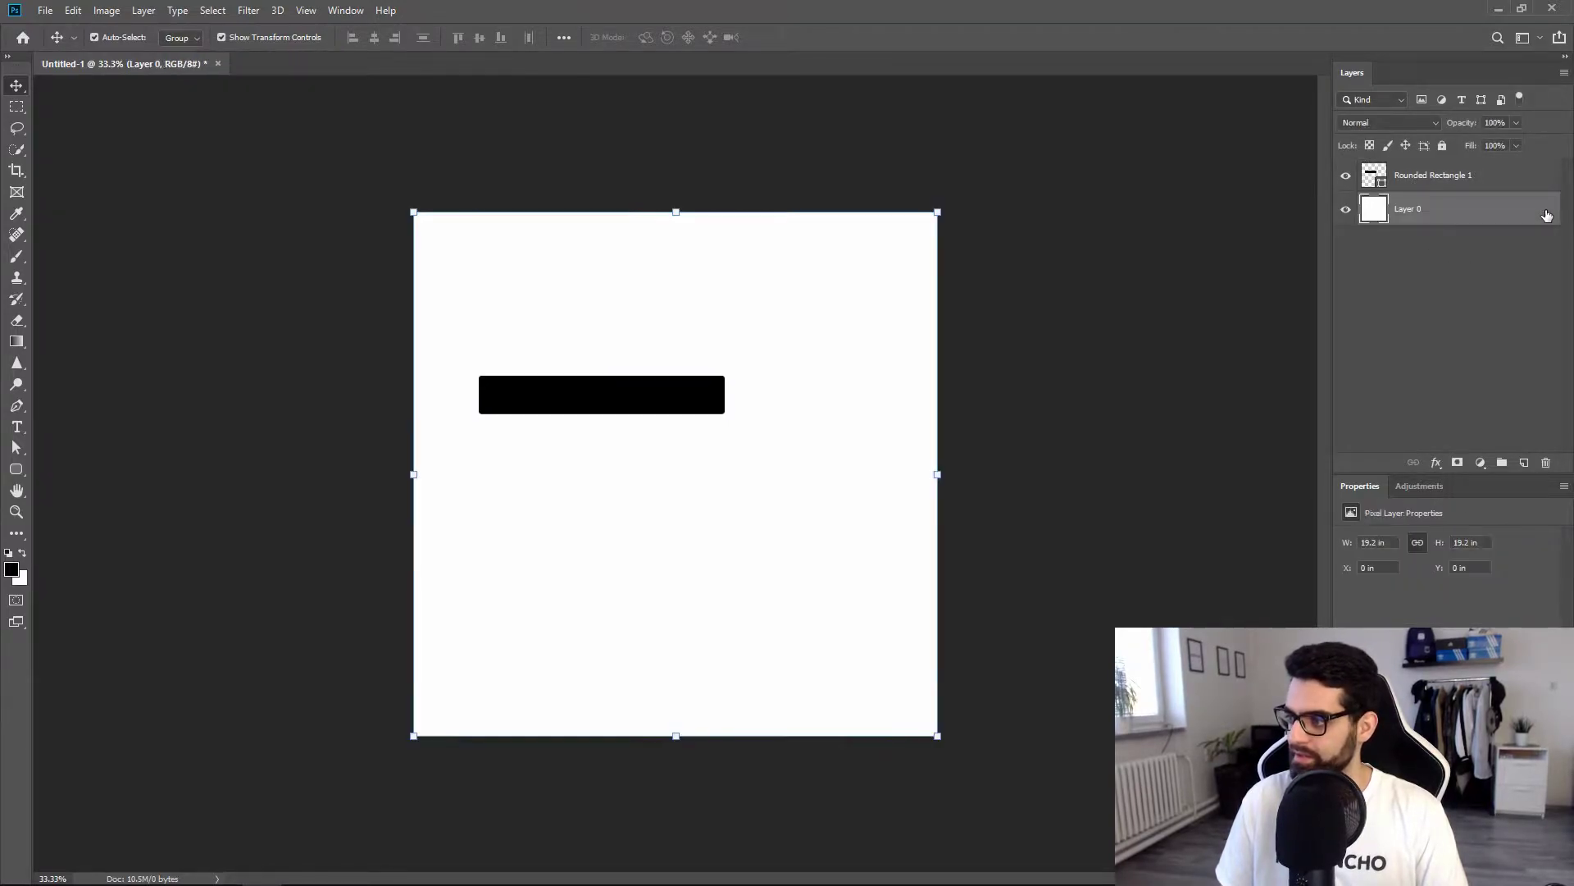
left_click(1465, 287)
Align Rounded Rectangle 1 horizontally to the canvas centre together with Layer 0.
left_click(1428, 177)
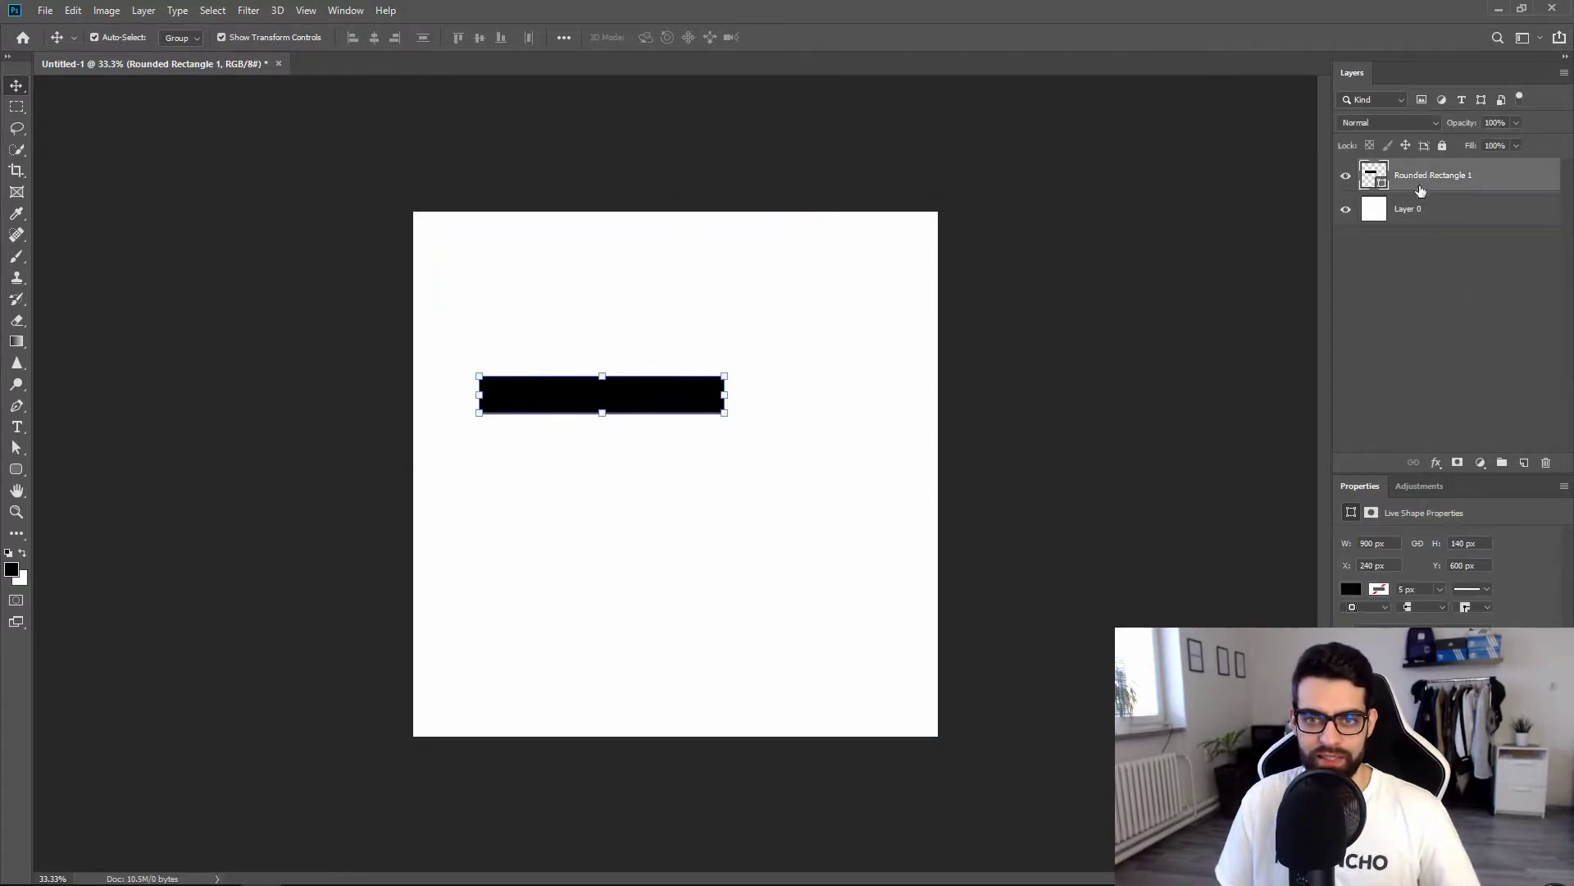
key("ctrl")
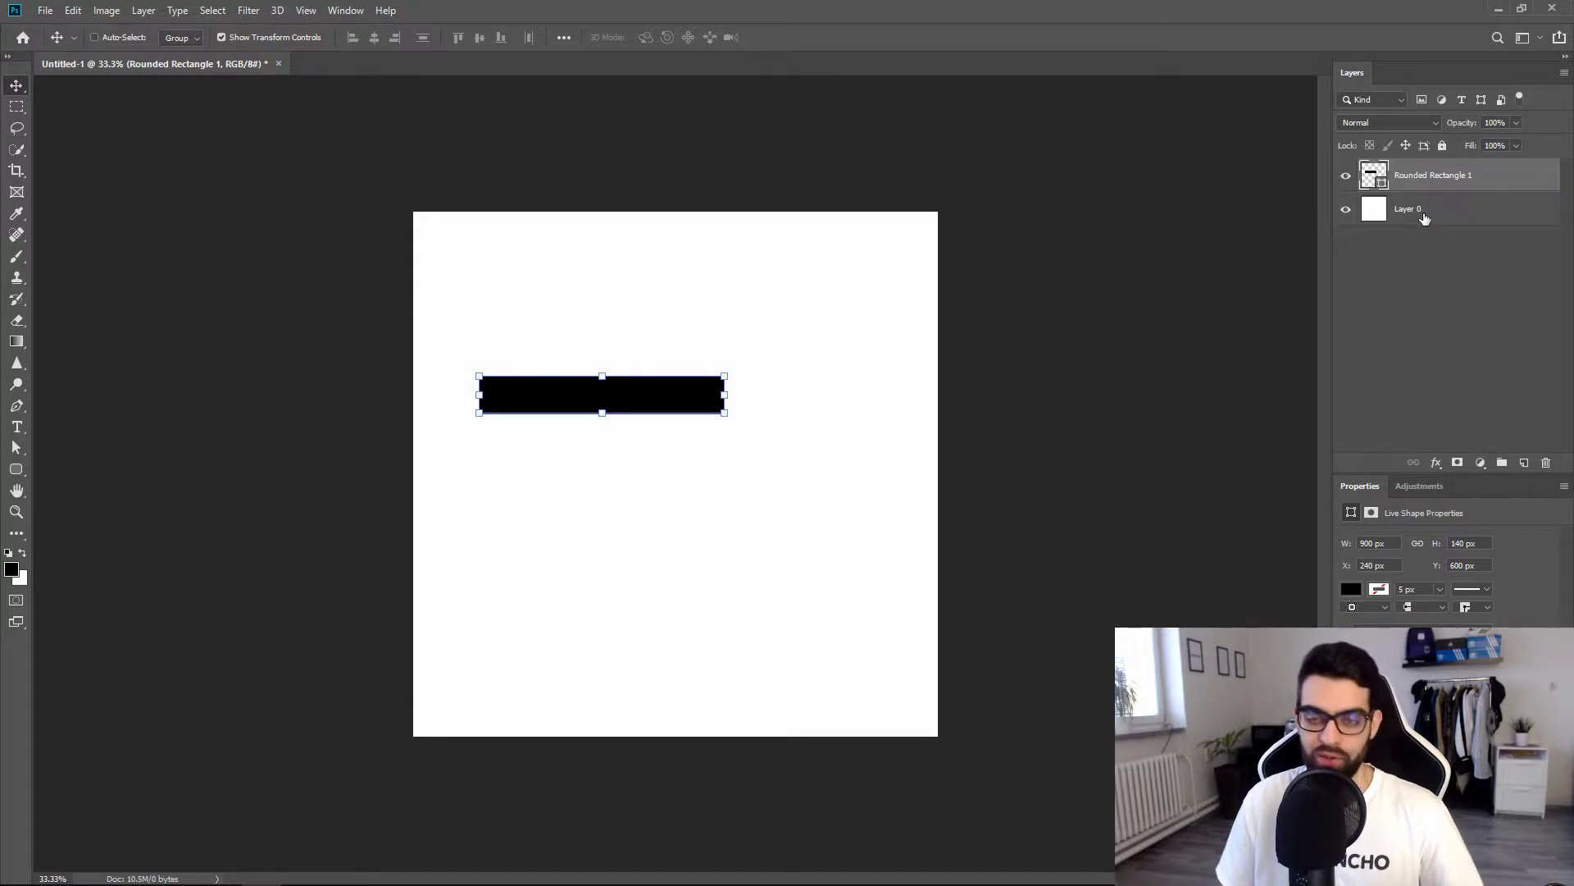
left_click(1423, 212, "ctrl")
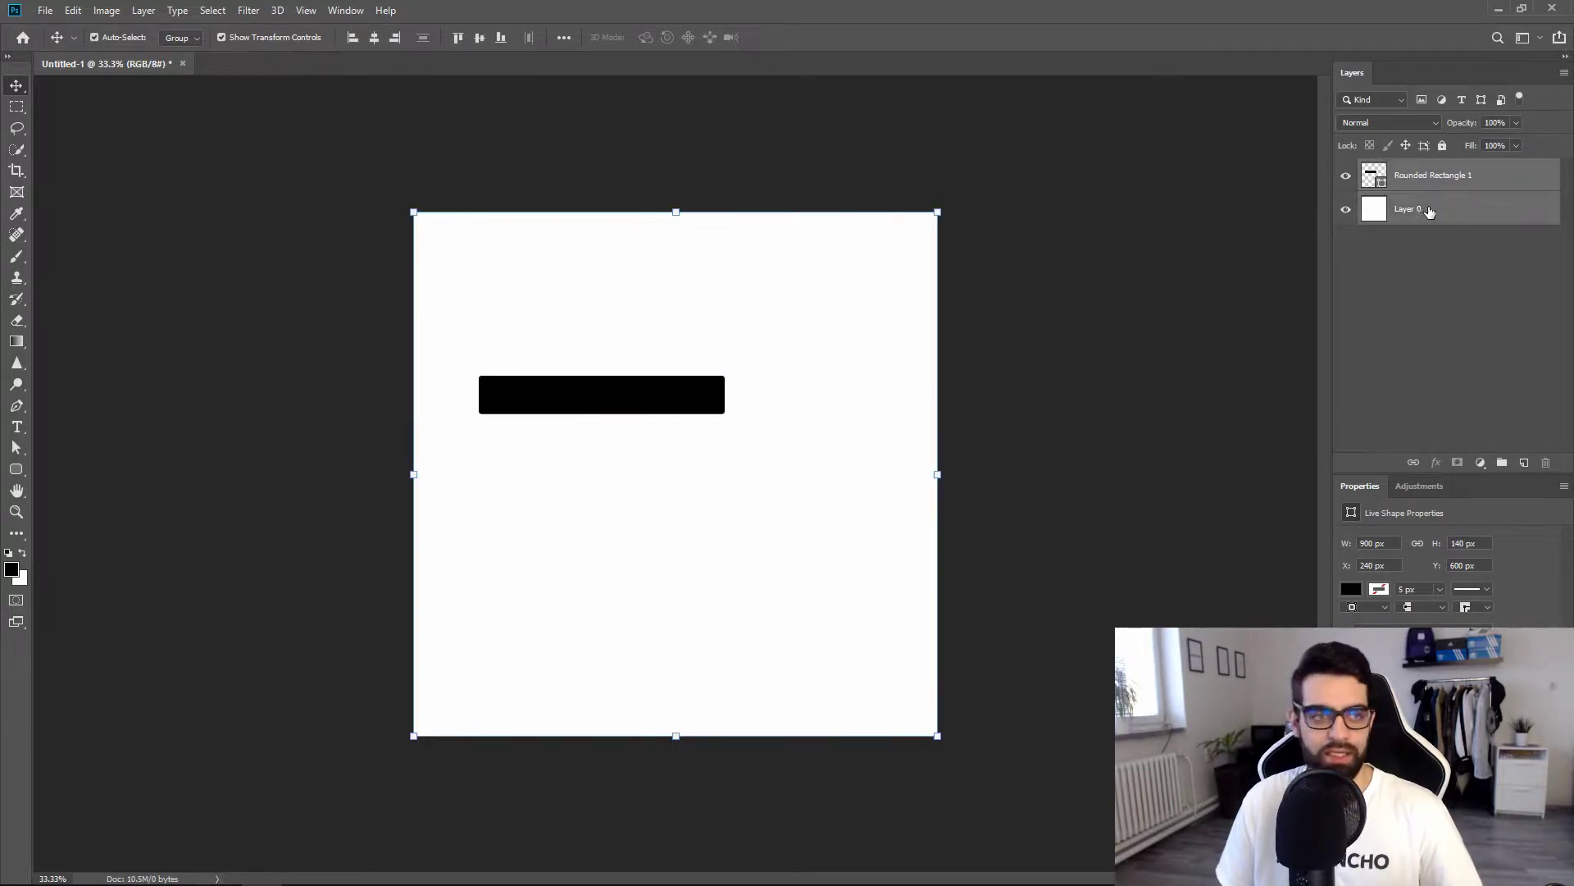
left_click(373, 38)
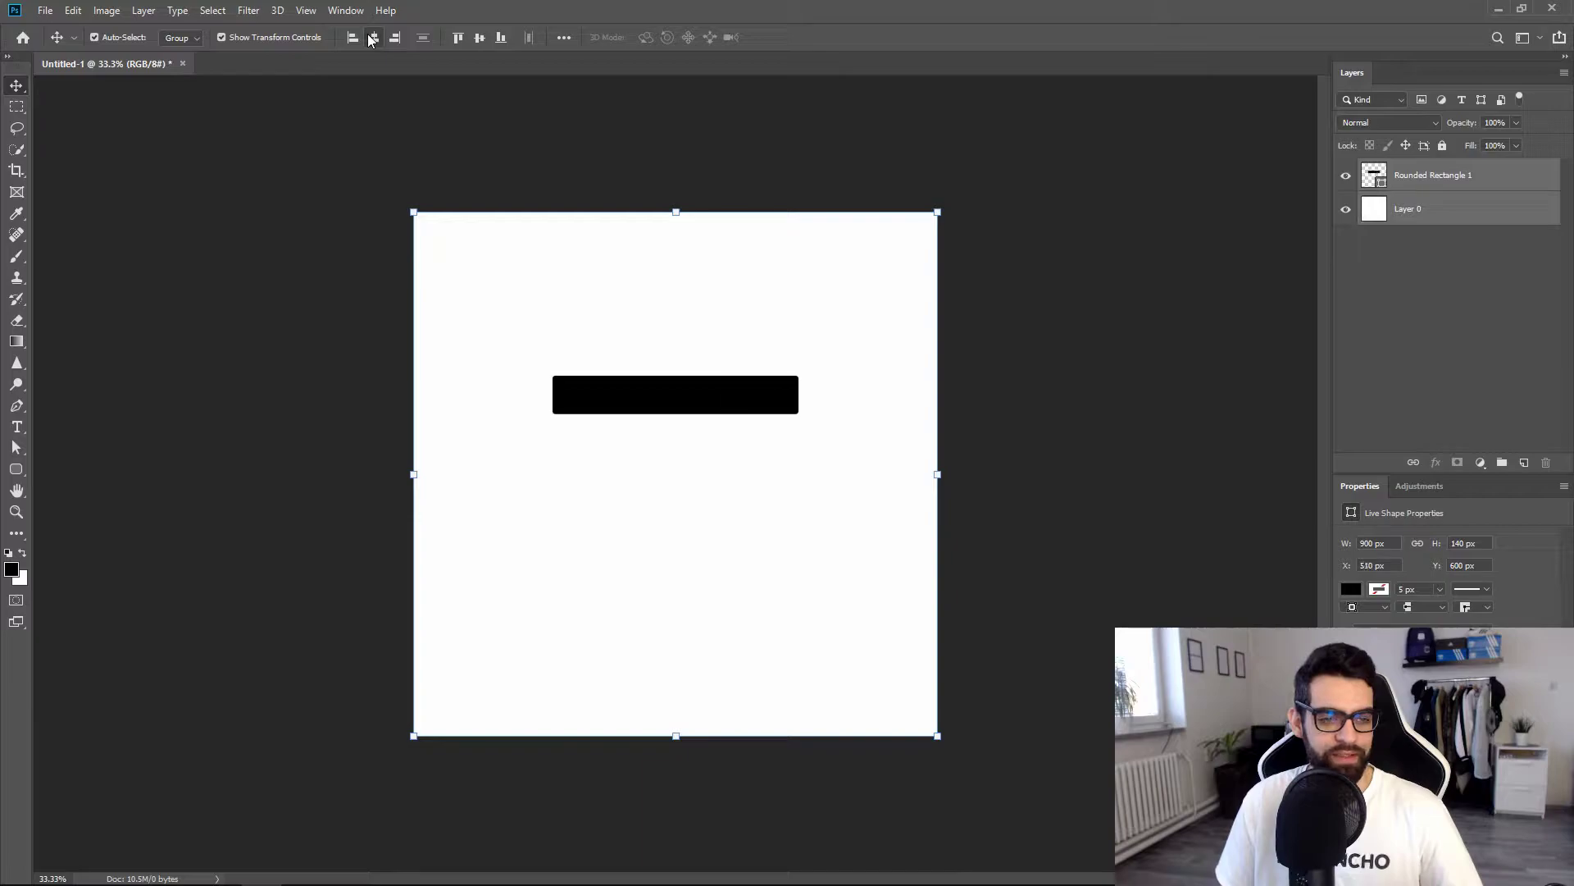
left_click(351, 208)
left_click(749, 399)
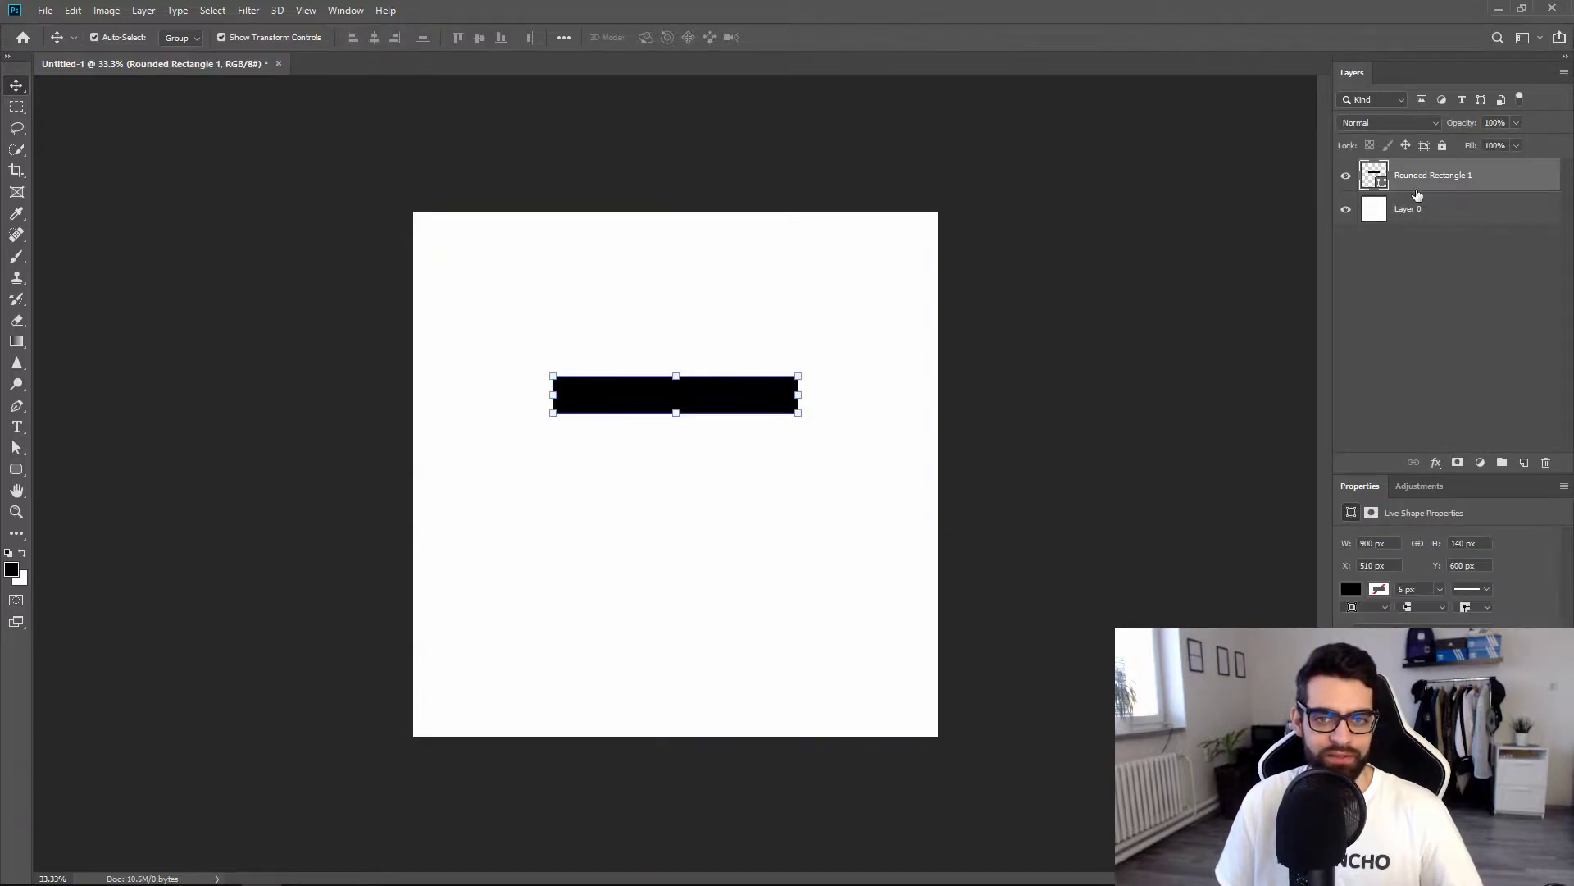
left_click(1414, 213, "ctrl")
left_click(1428, 318)
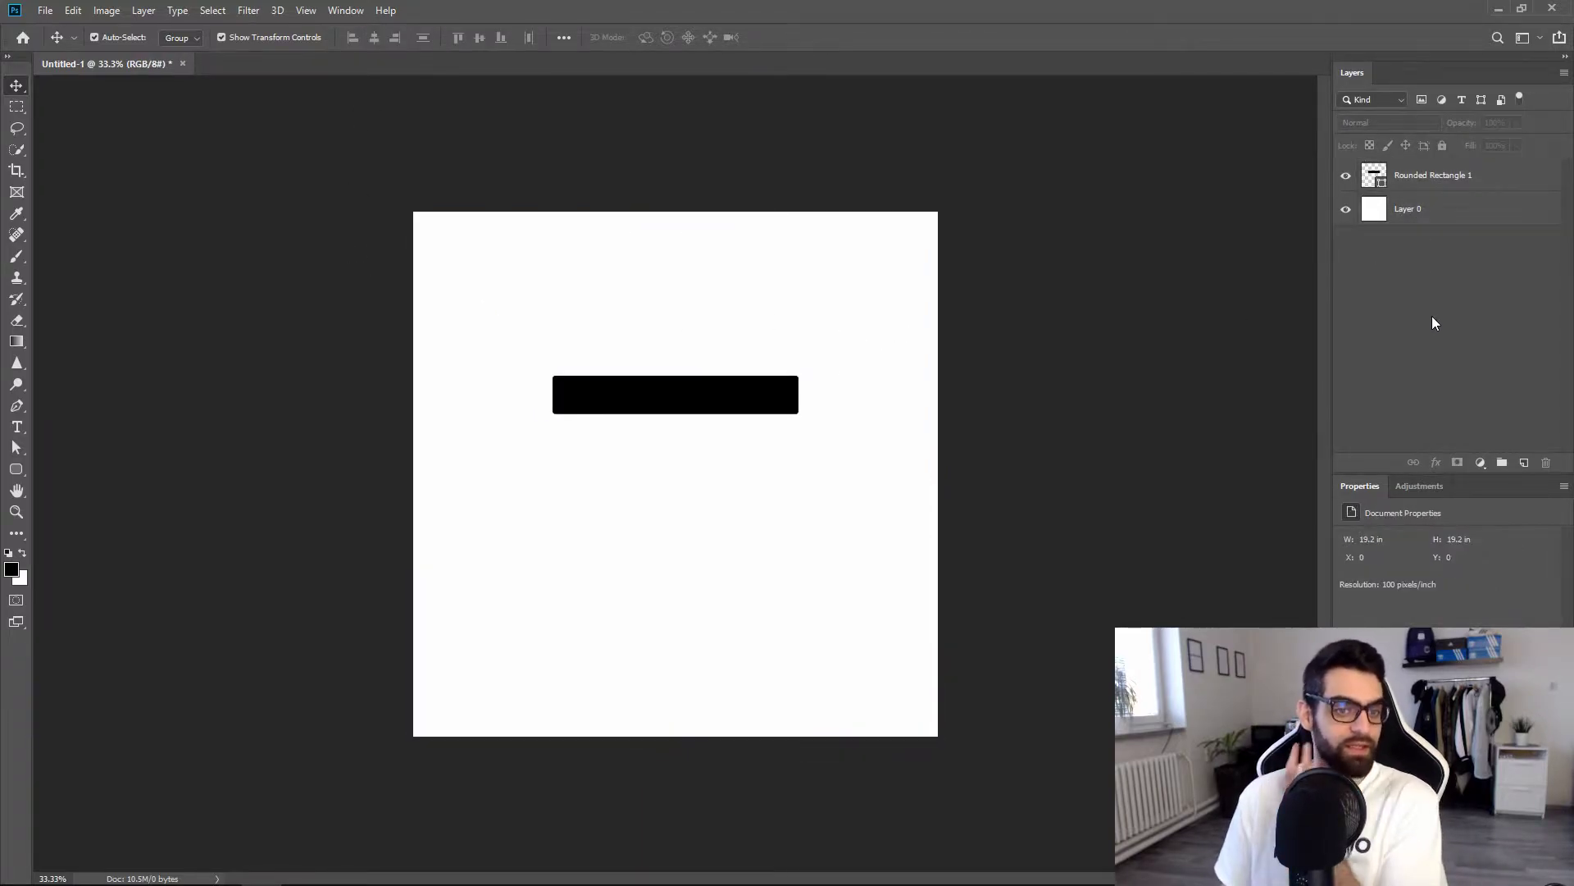
left_click_drag(16, 469, 79, 492)
Draw a second rounded rectangle below the bar, sized 1300 × 400 px.
left_click(79, 492)
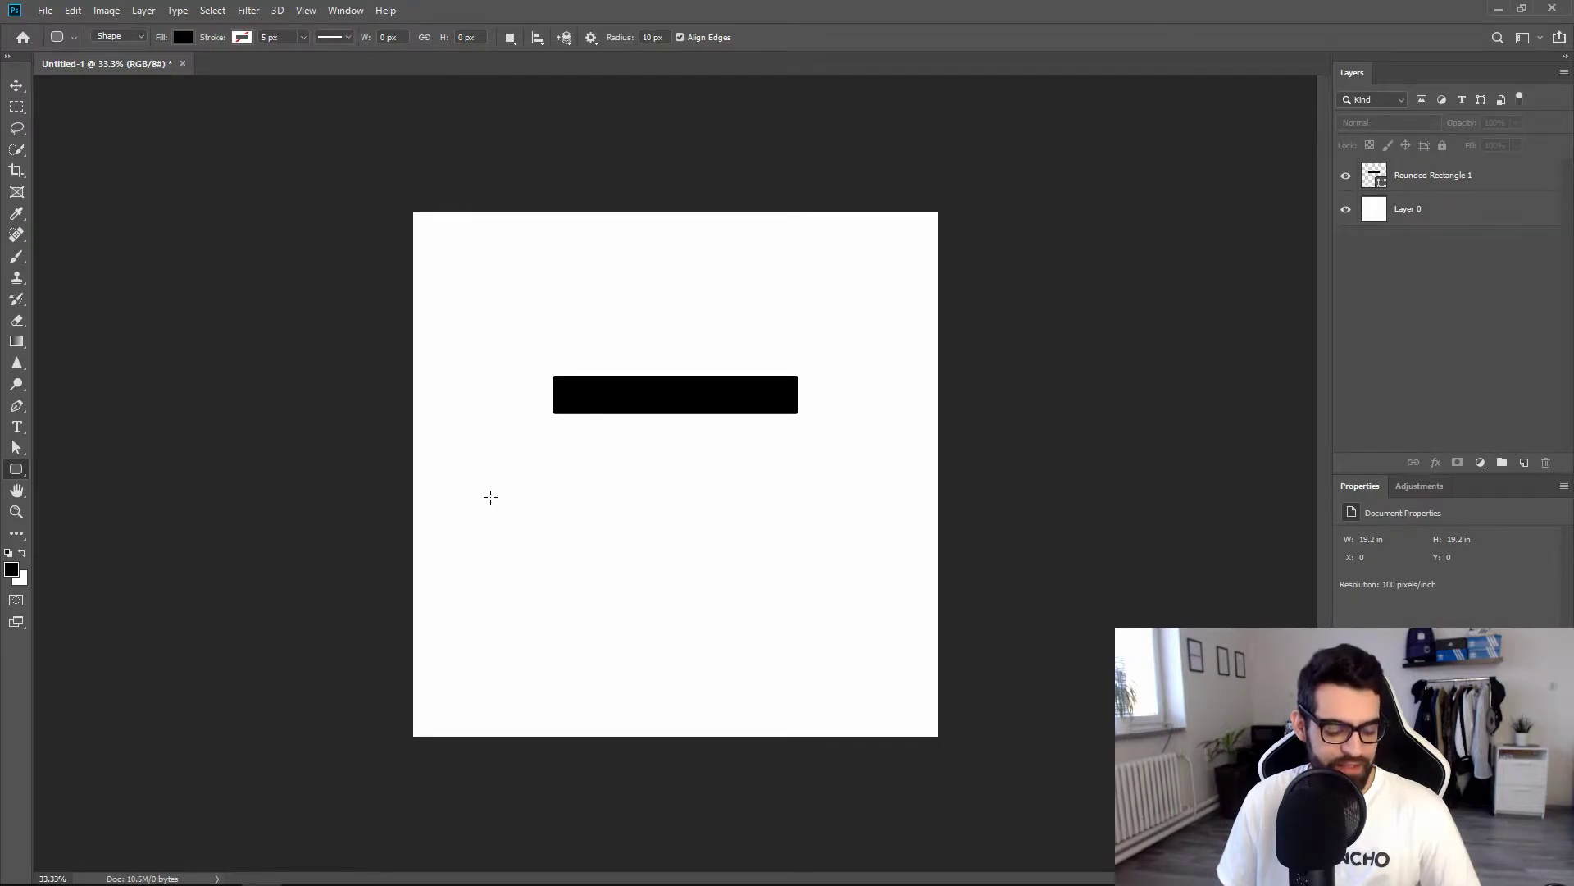
left_click_drag(490, 496, 851, 610)
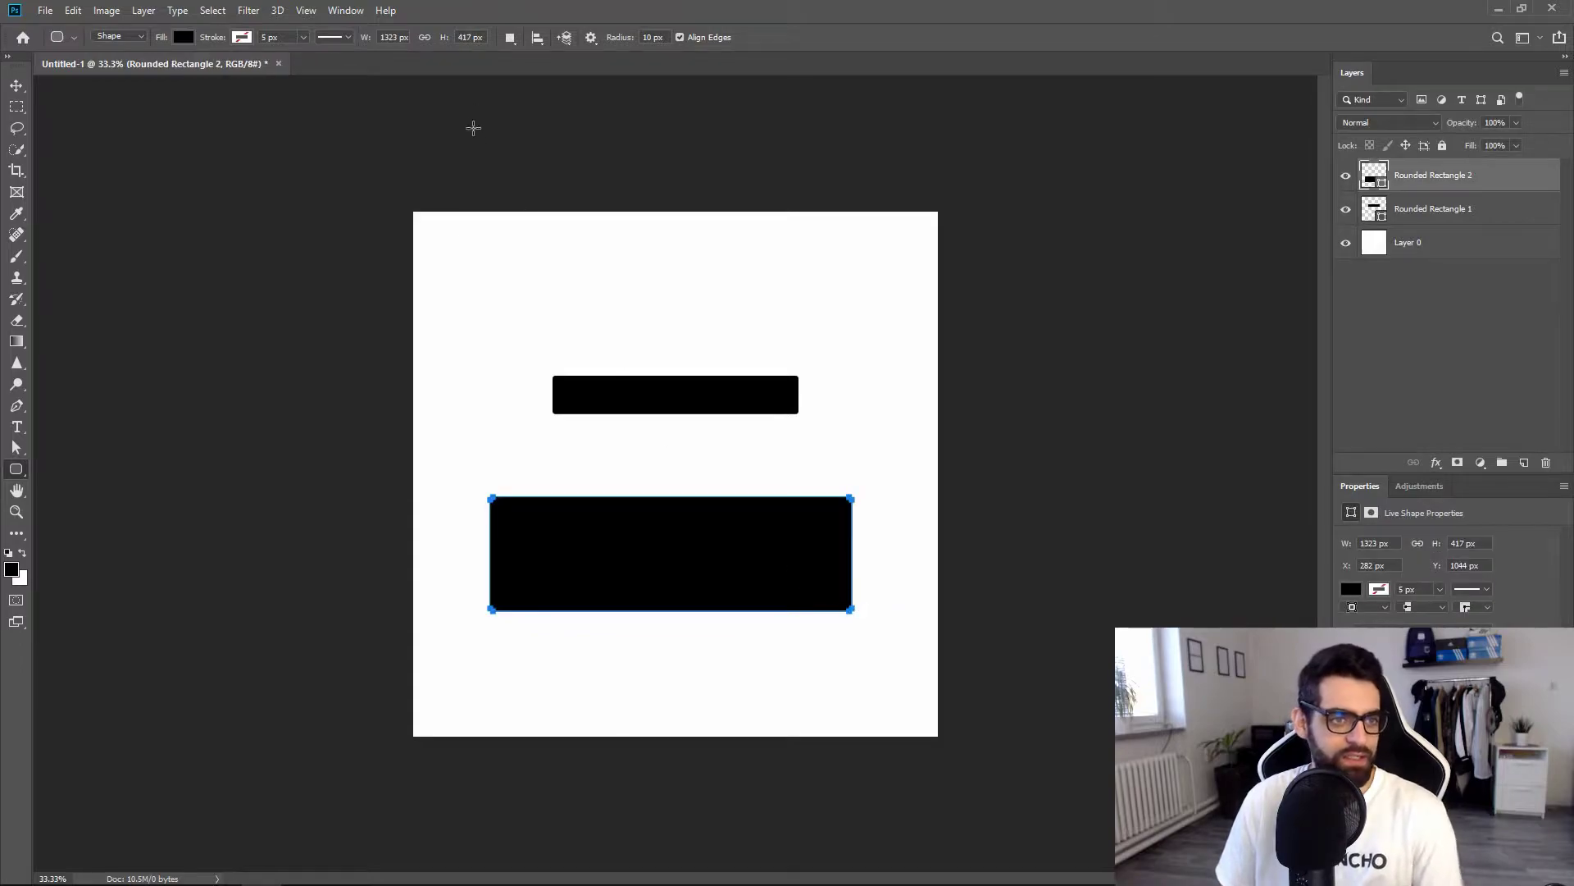
left_click(382, 38)
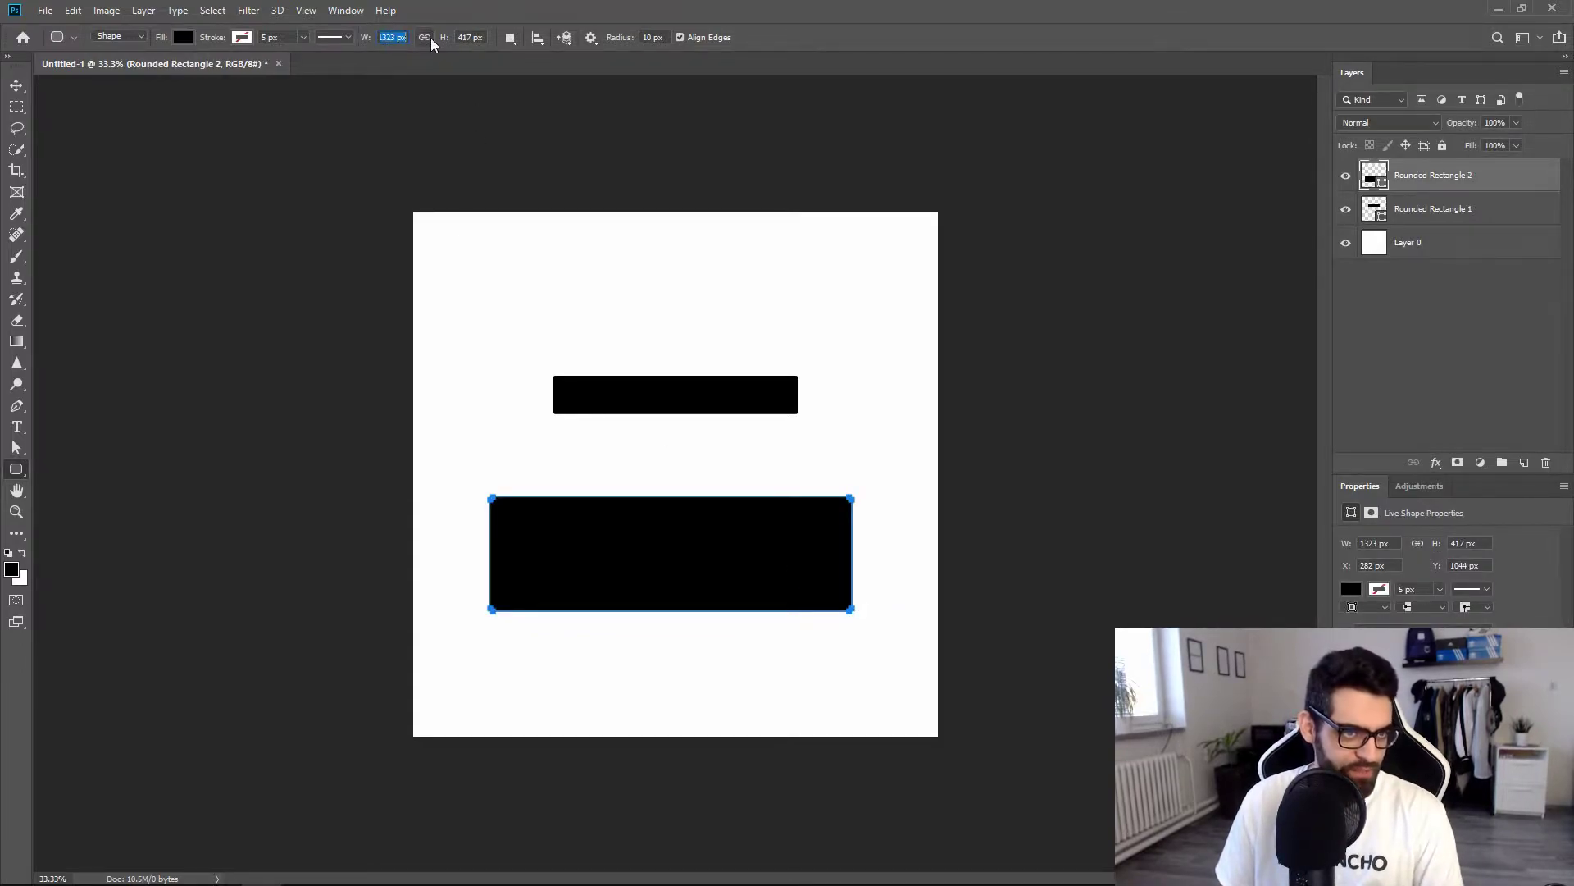
type("1300")
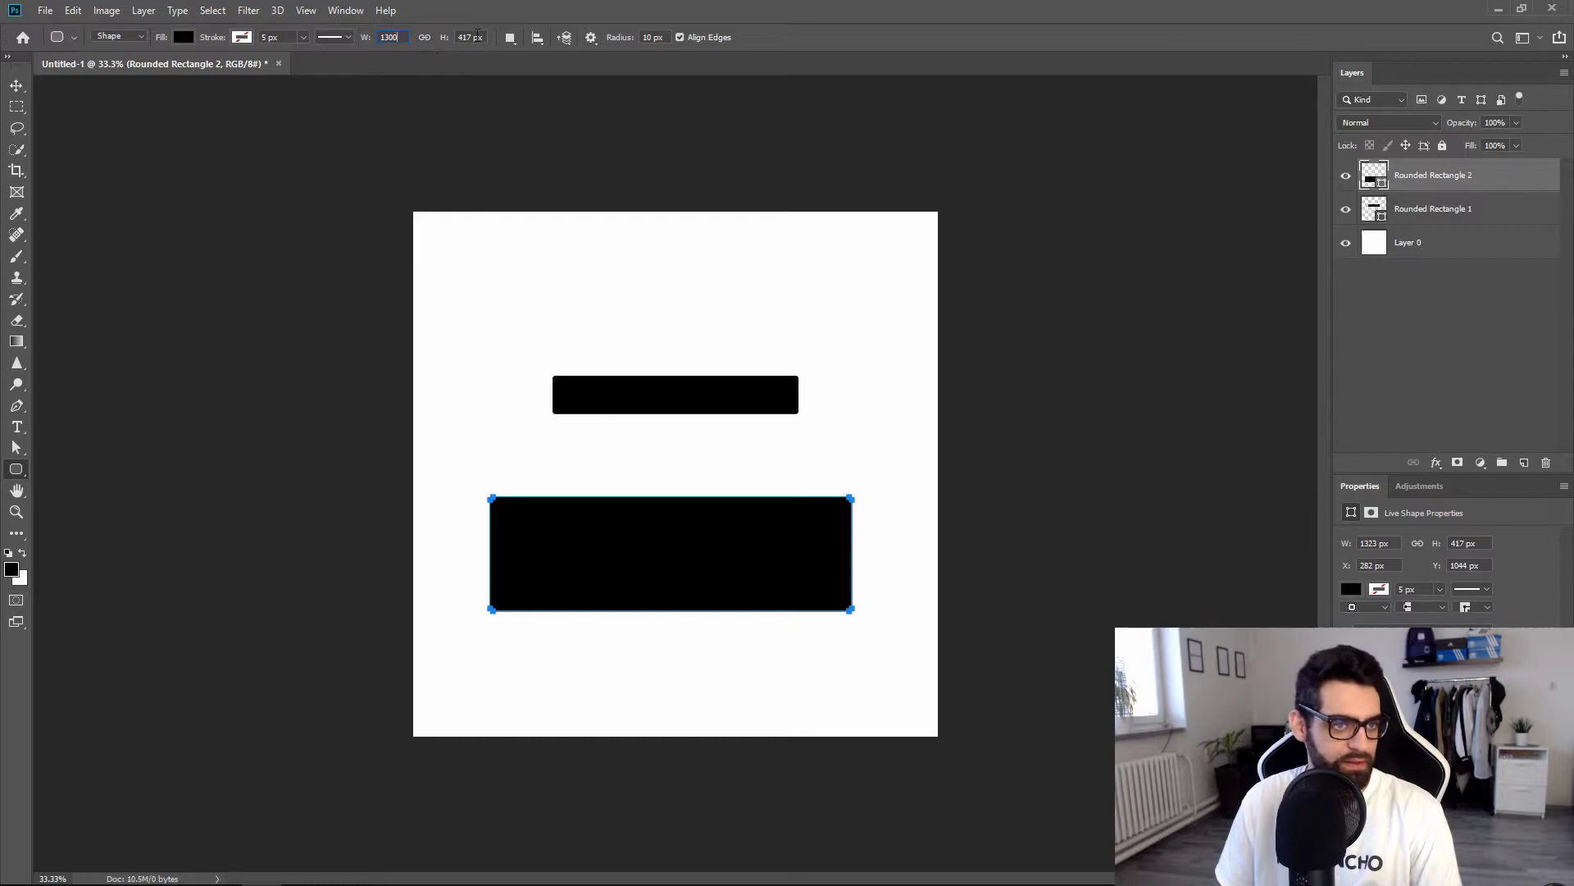
left_click(483, 37)
type("400")
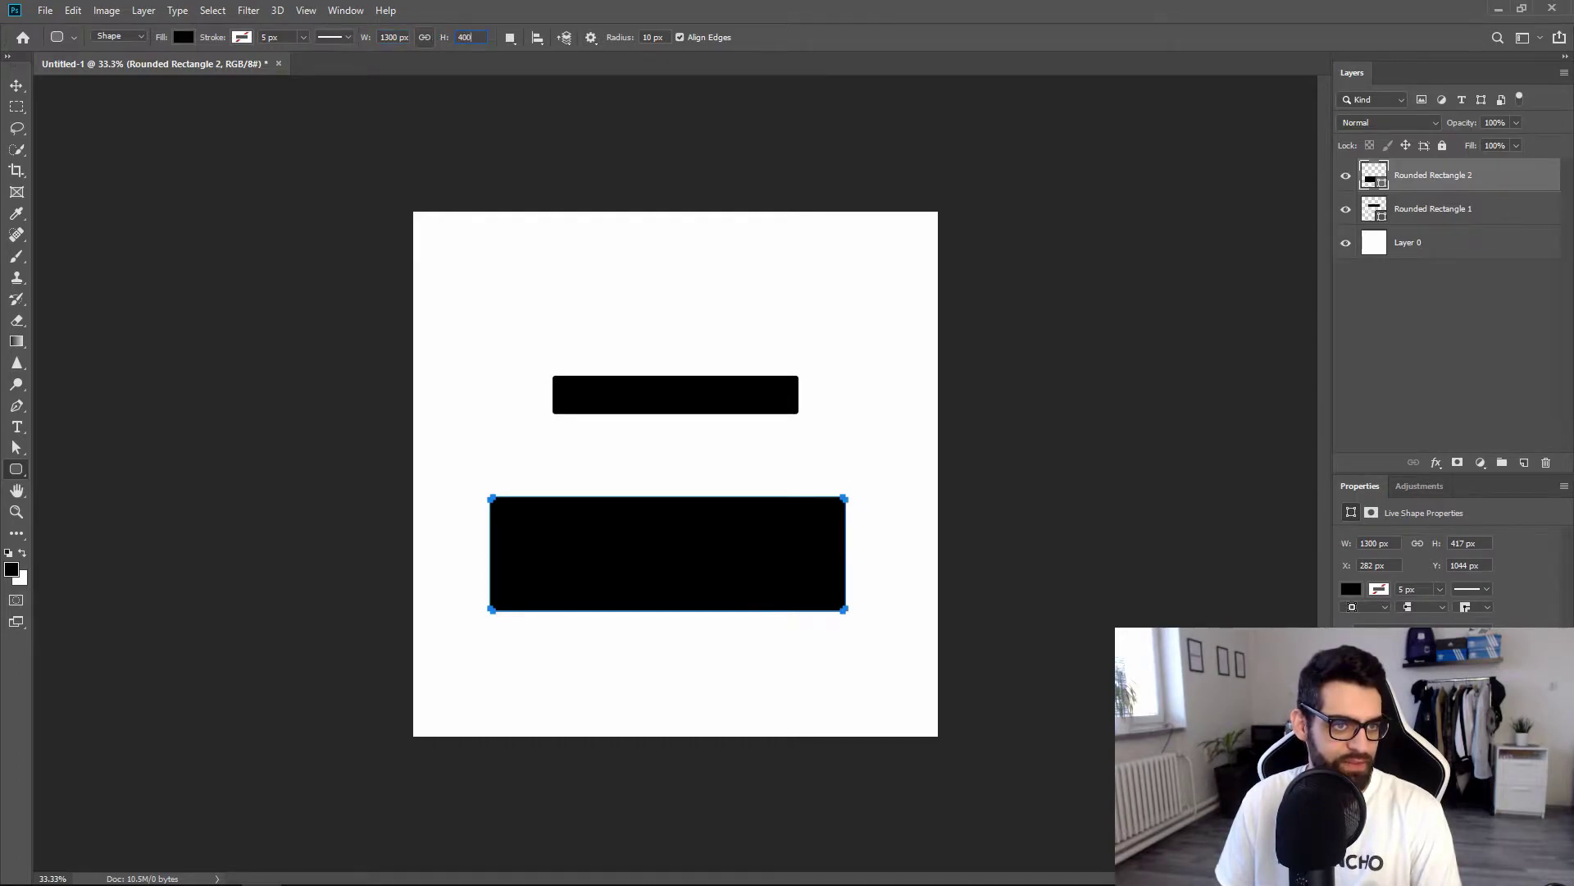
key("Return")
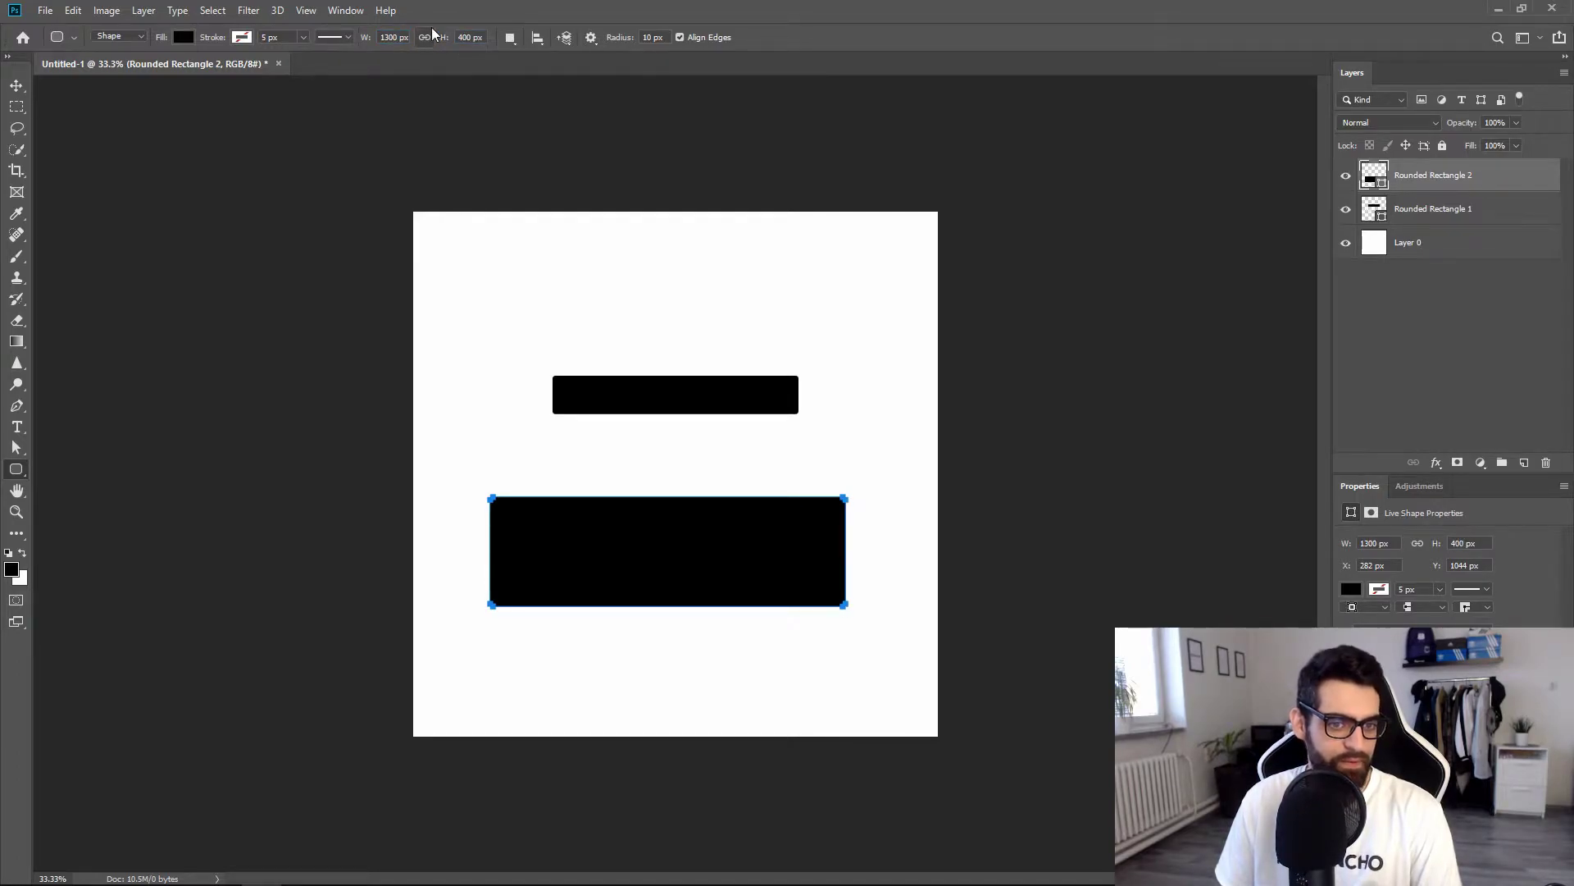
Centre Rounded Rectangle 2 horizontally and vertically with Layer 0, then drag it below Rounded Rectangle 1.
left_click(17, 85)
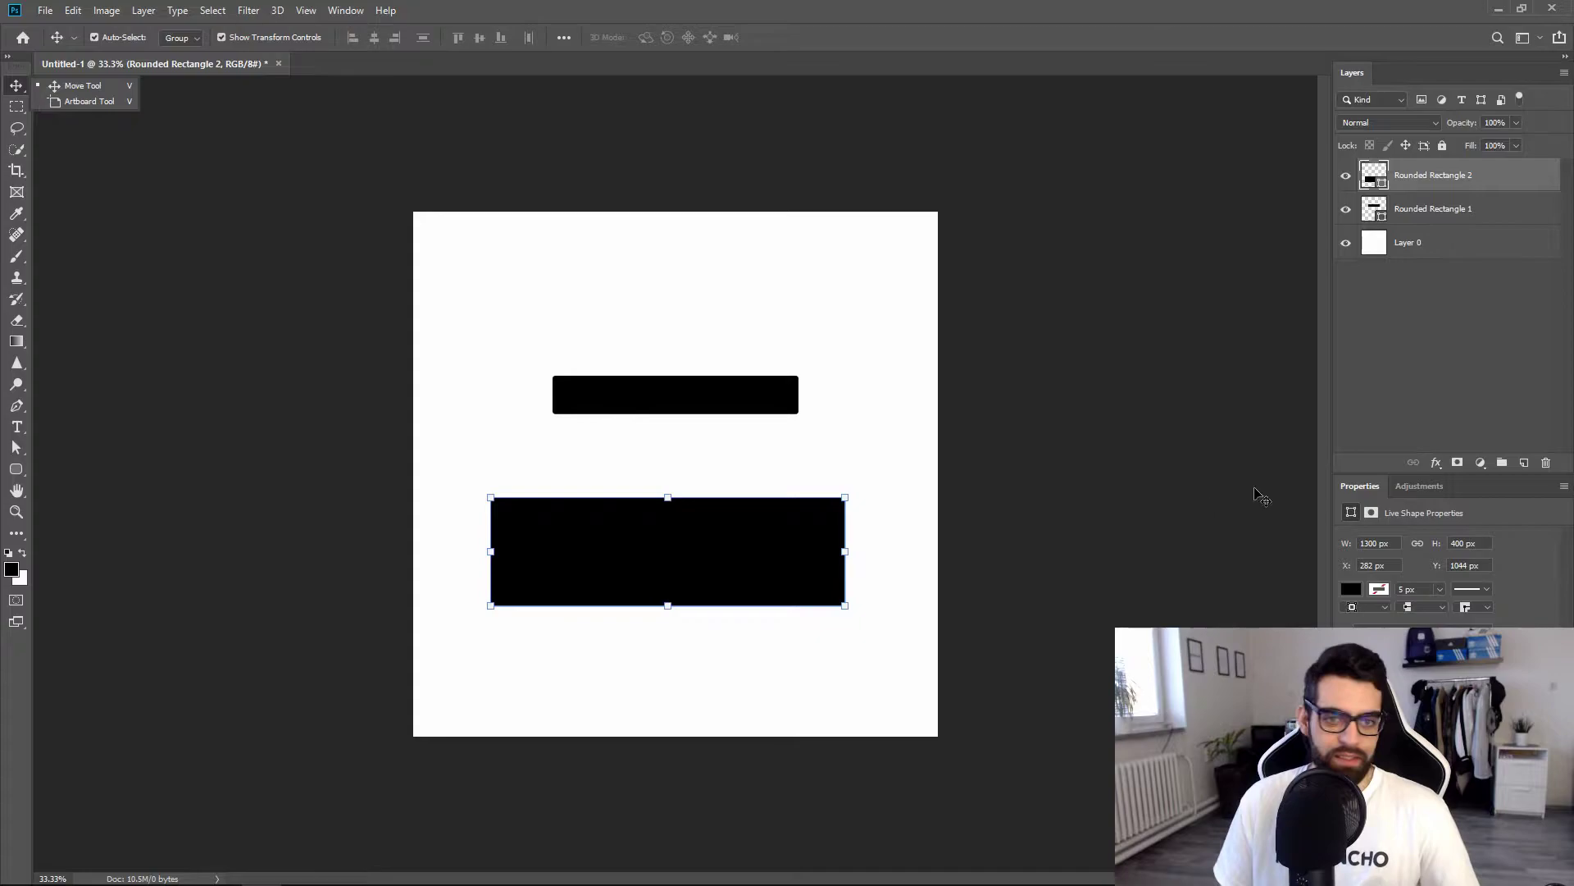
left_click(1412, 184)
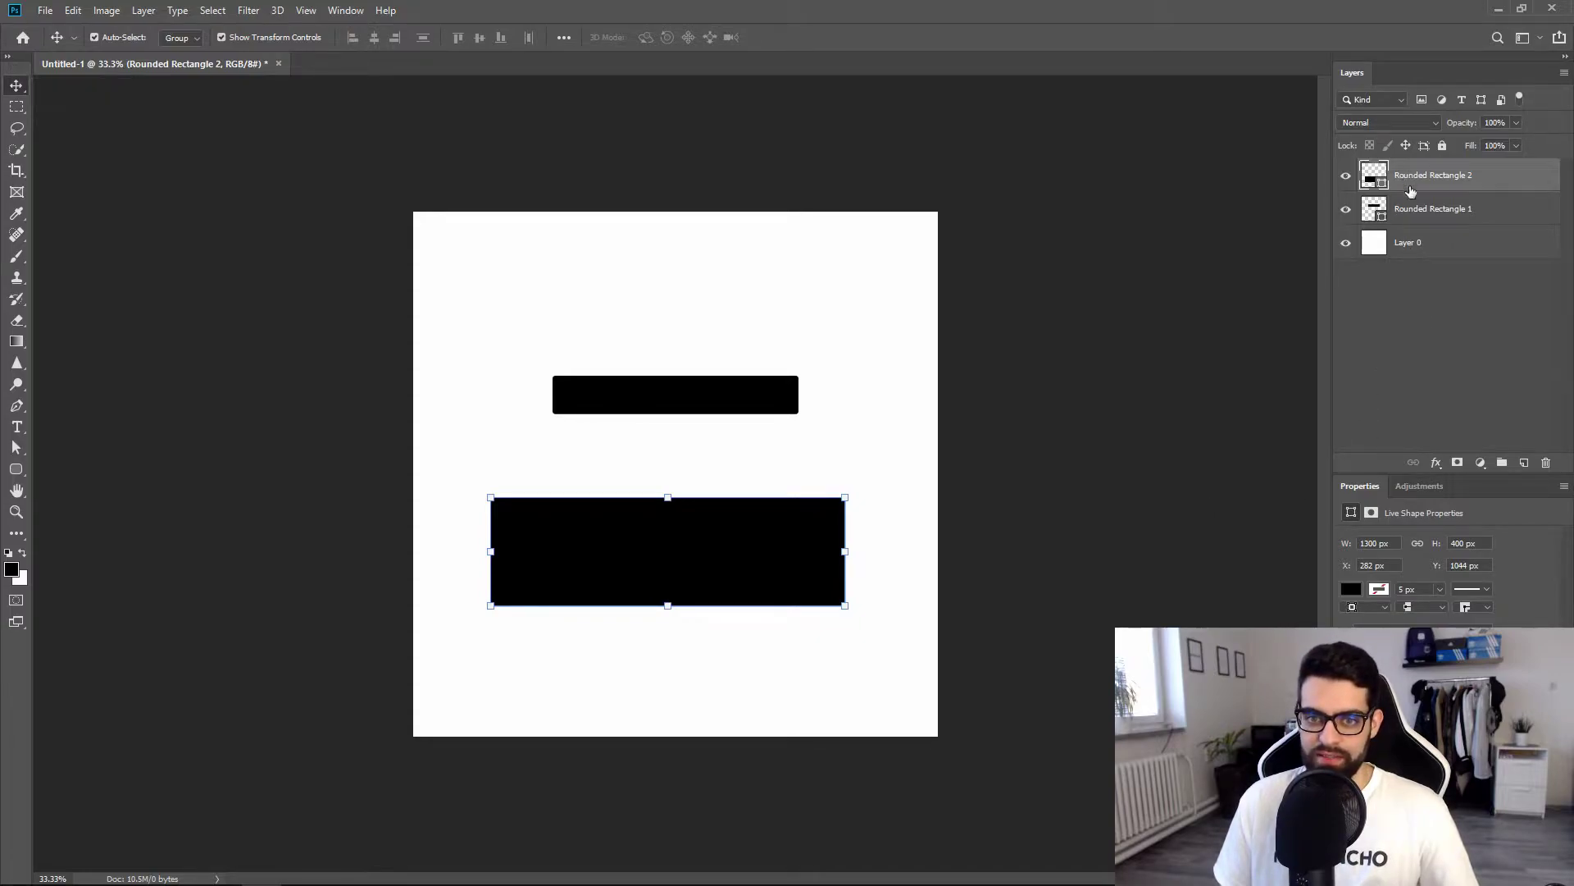
left_click(1431, 242, "ctrl")
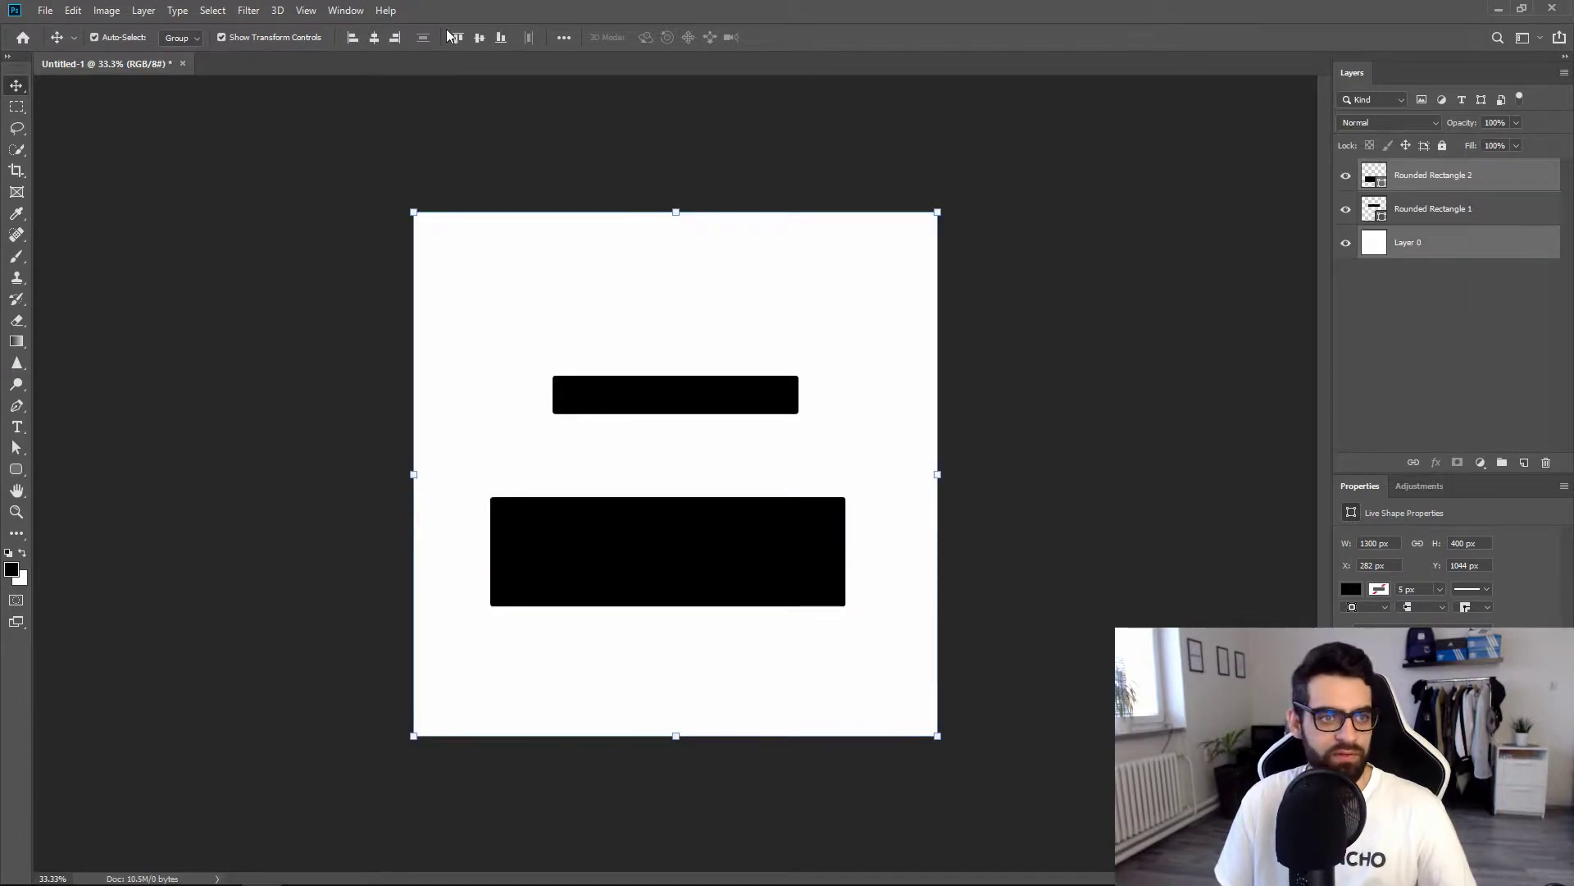
left_click(374, 43)
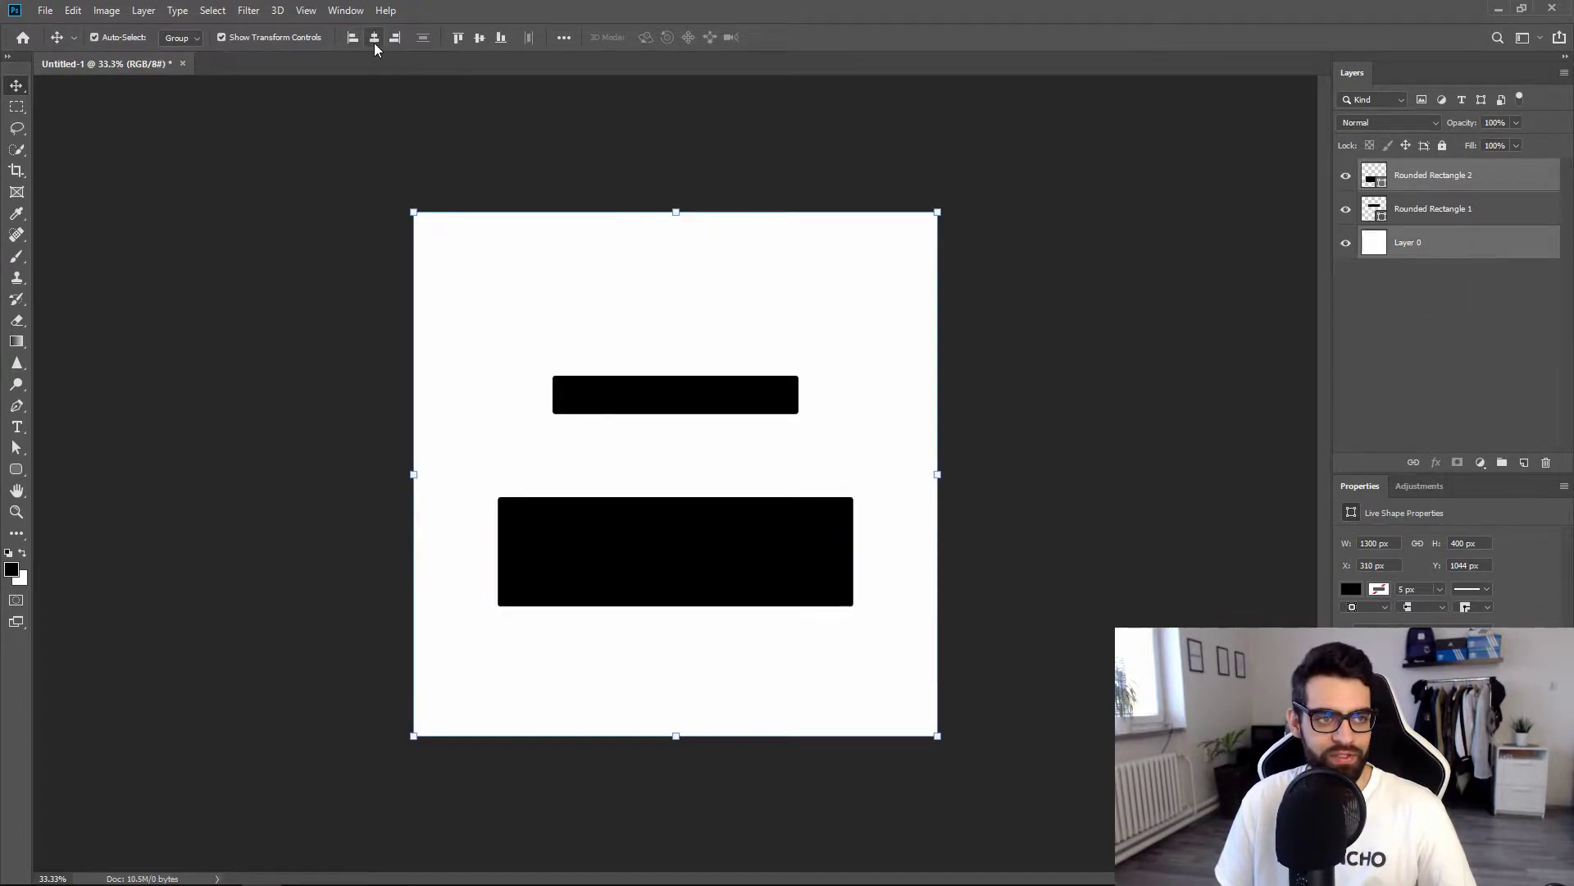
left_click(473, 39)
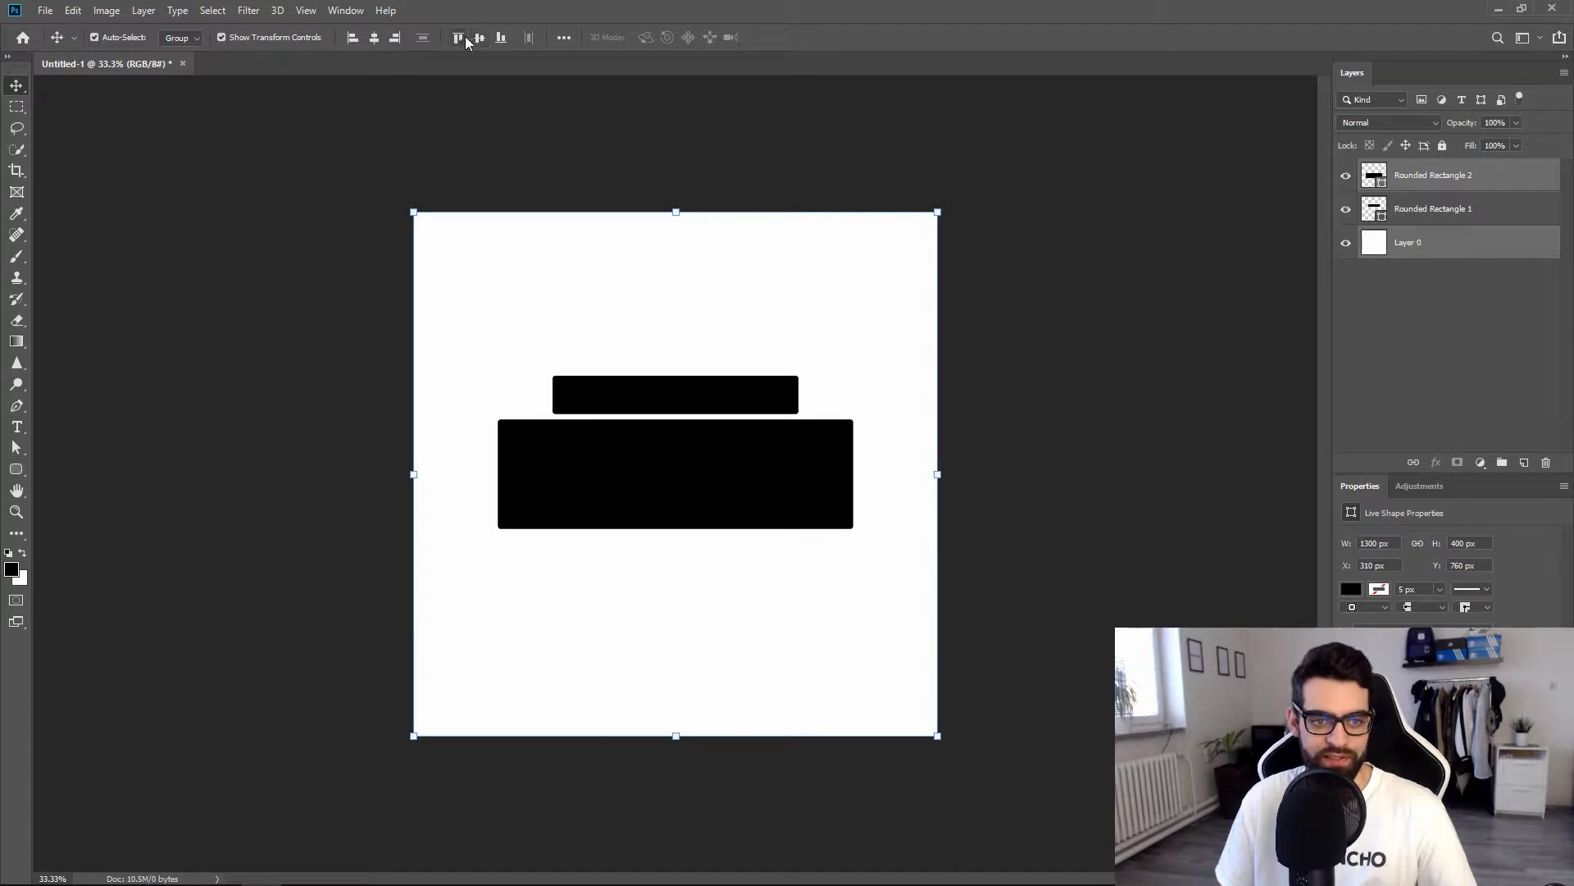
left_click(1444, 361)
left_click(1434, 183)
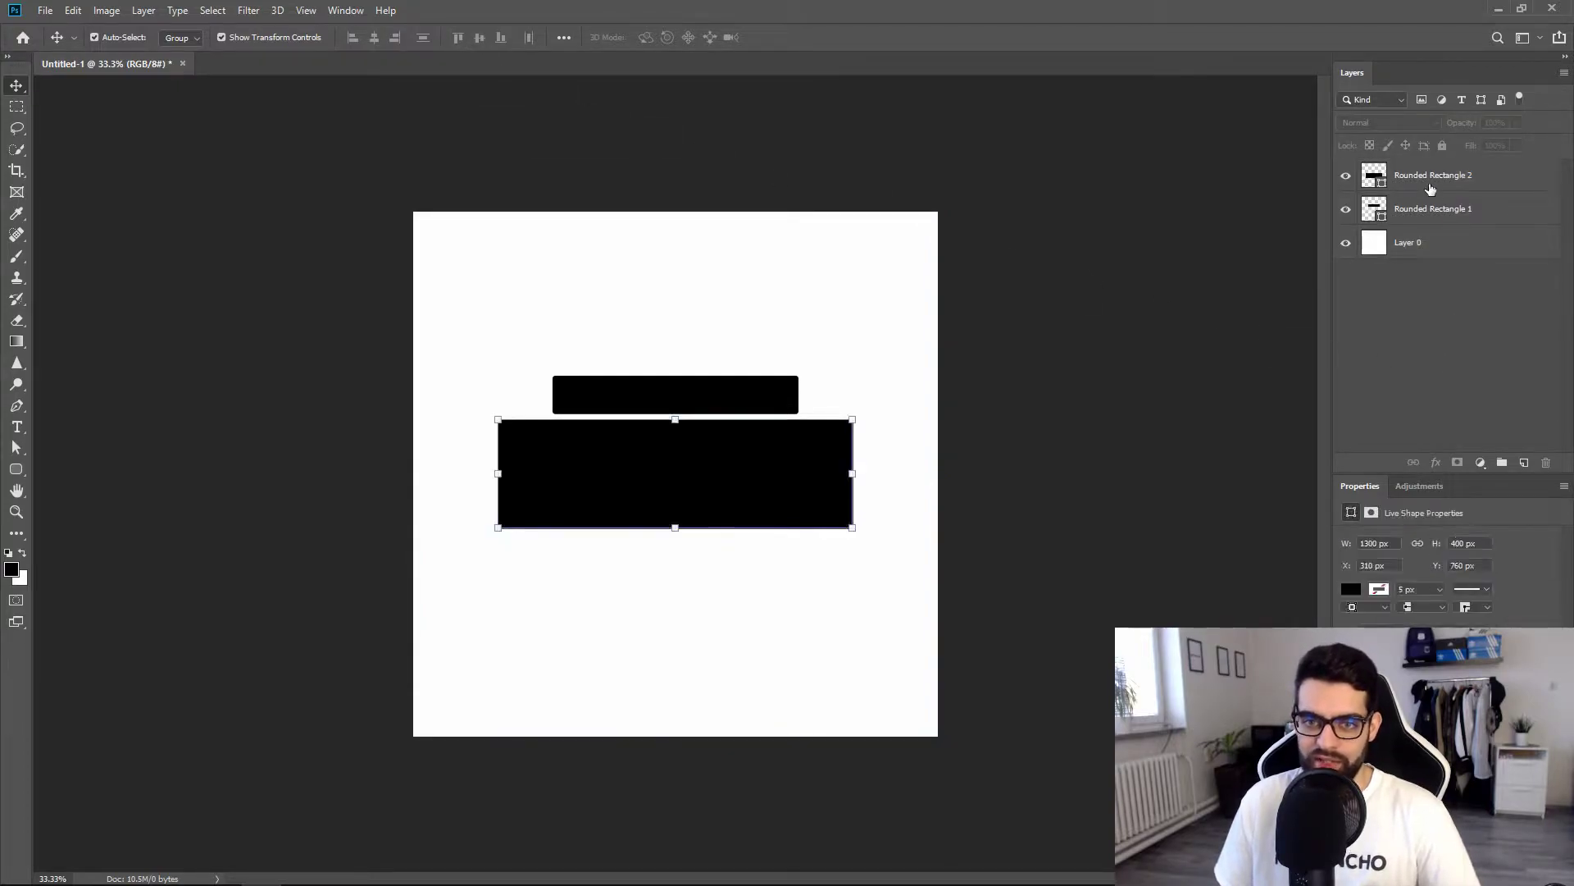
left_click_drag(1435, 184, 1441, 225)
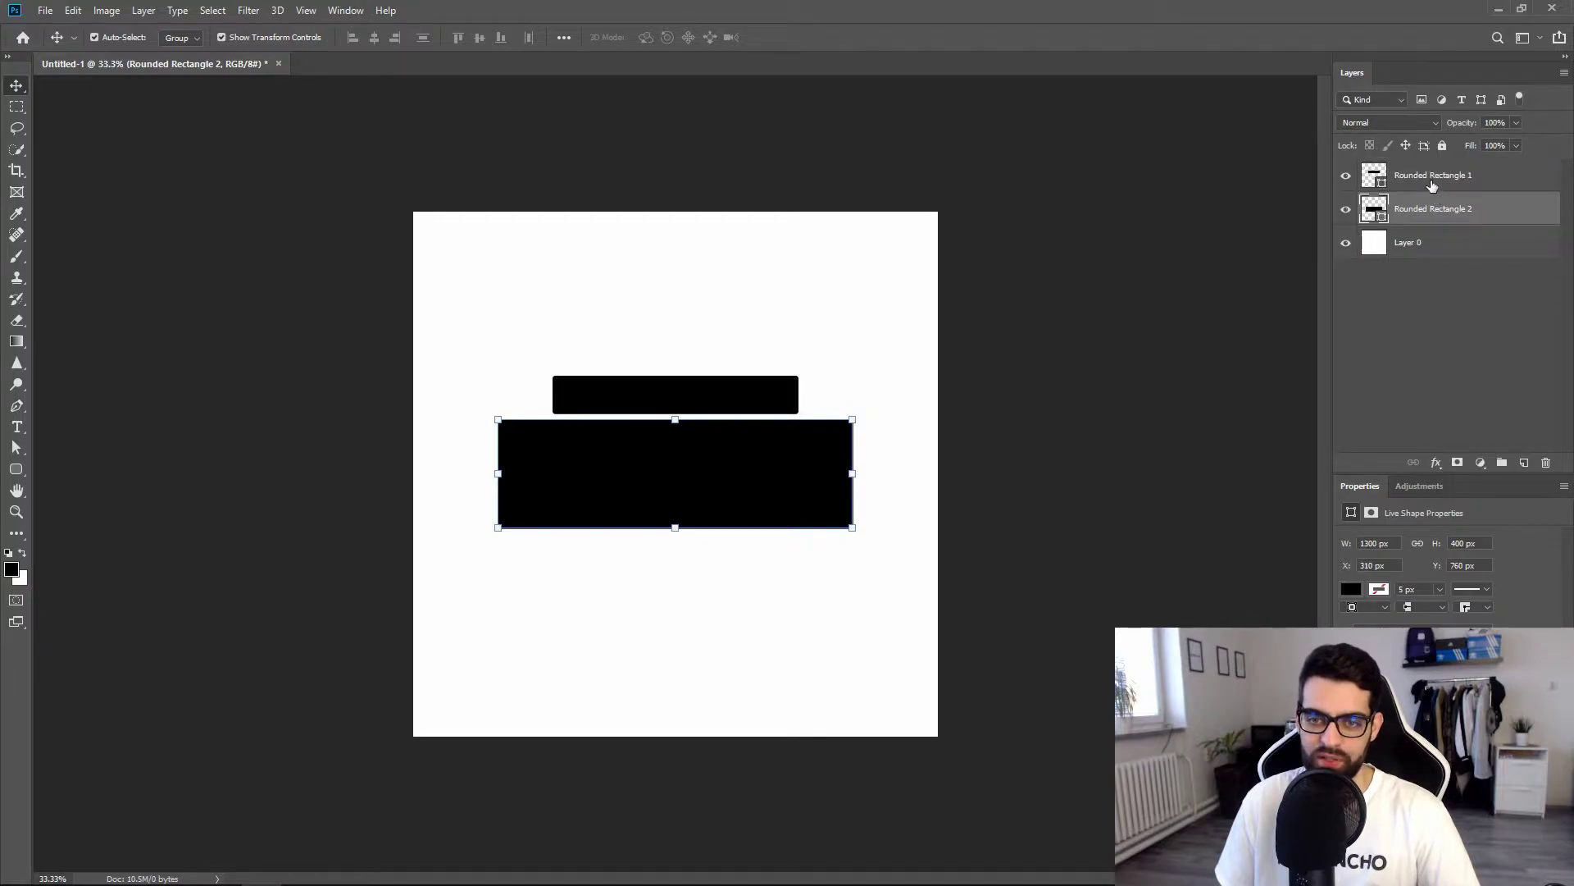
Lower the 900 × 140 px bar to Y 690 so it overlaps the wide rectangle's top edge.
left_click(1433, 185)
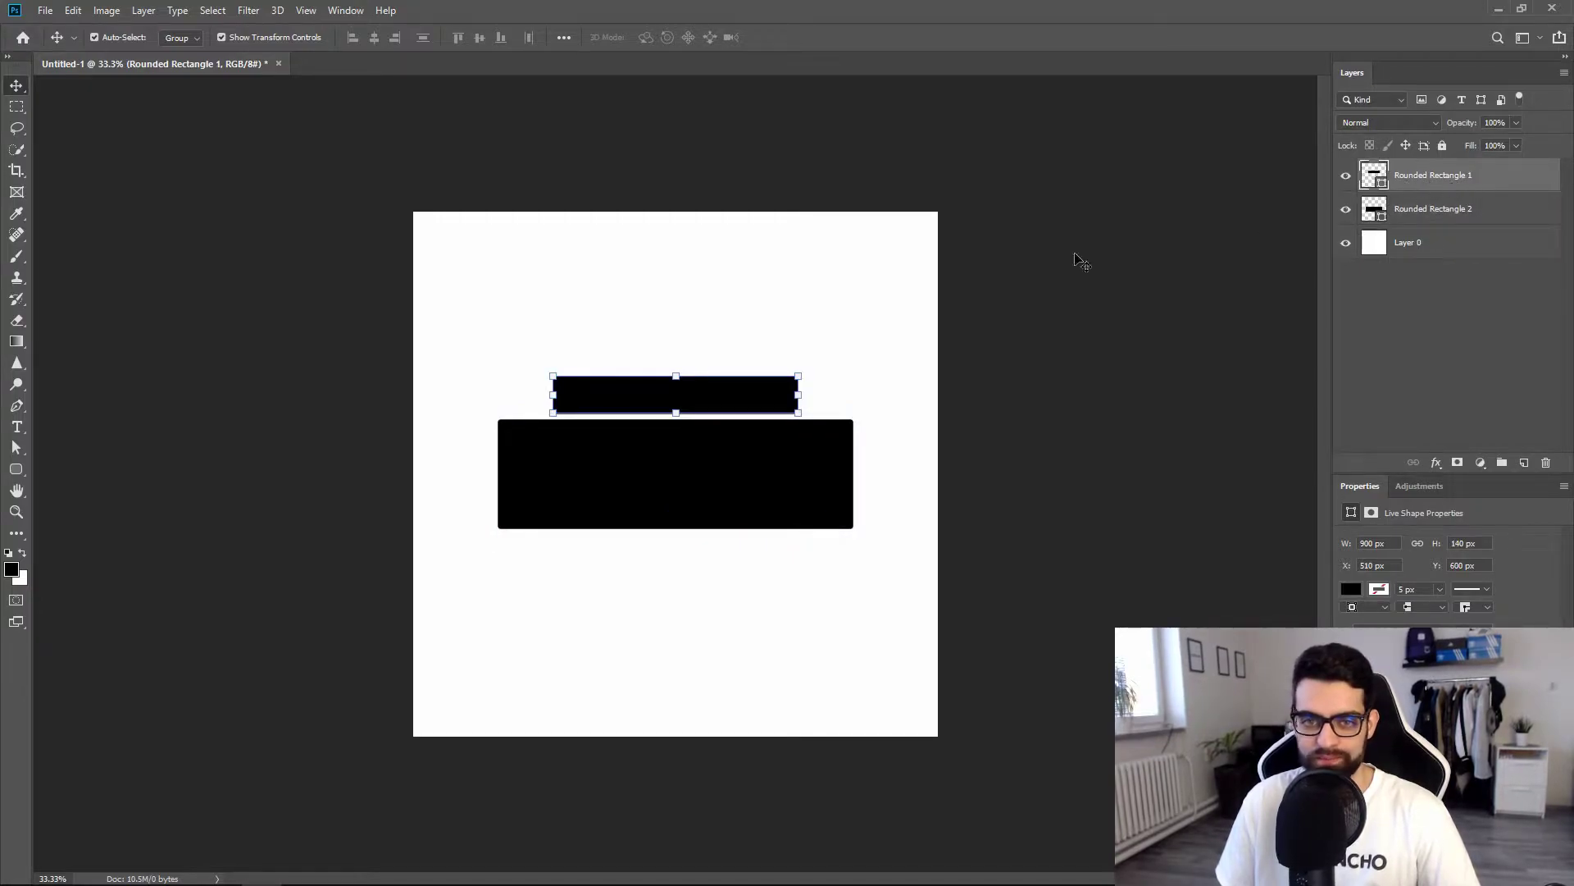
left_click_drag(710, 400, 710, 424)
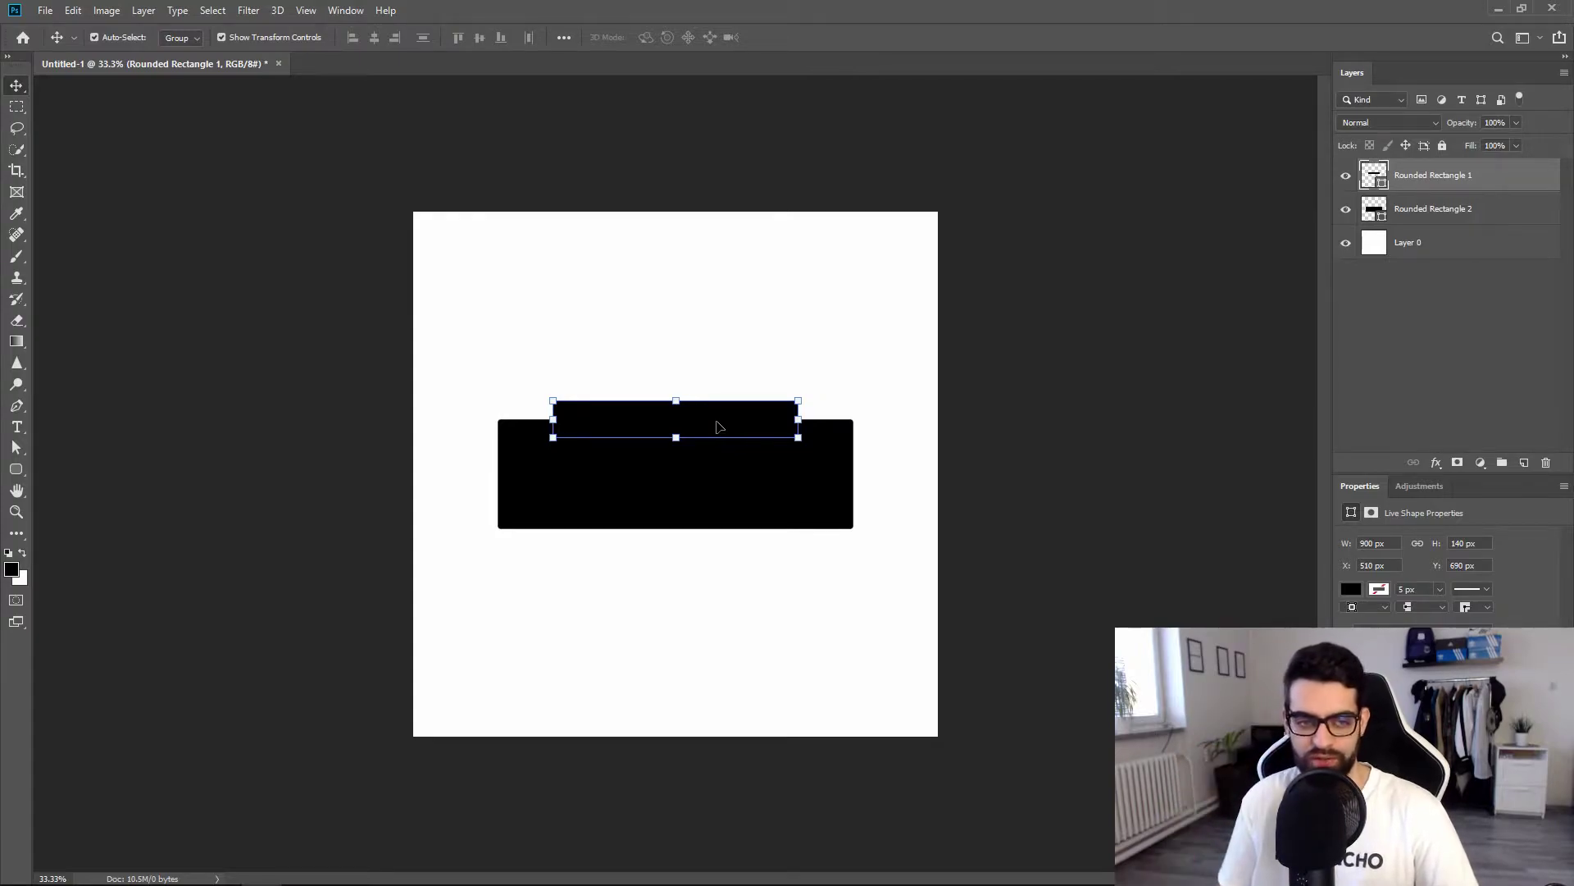
left_click(743, 471)
key("ctrl+t")
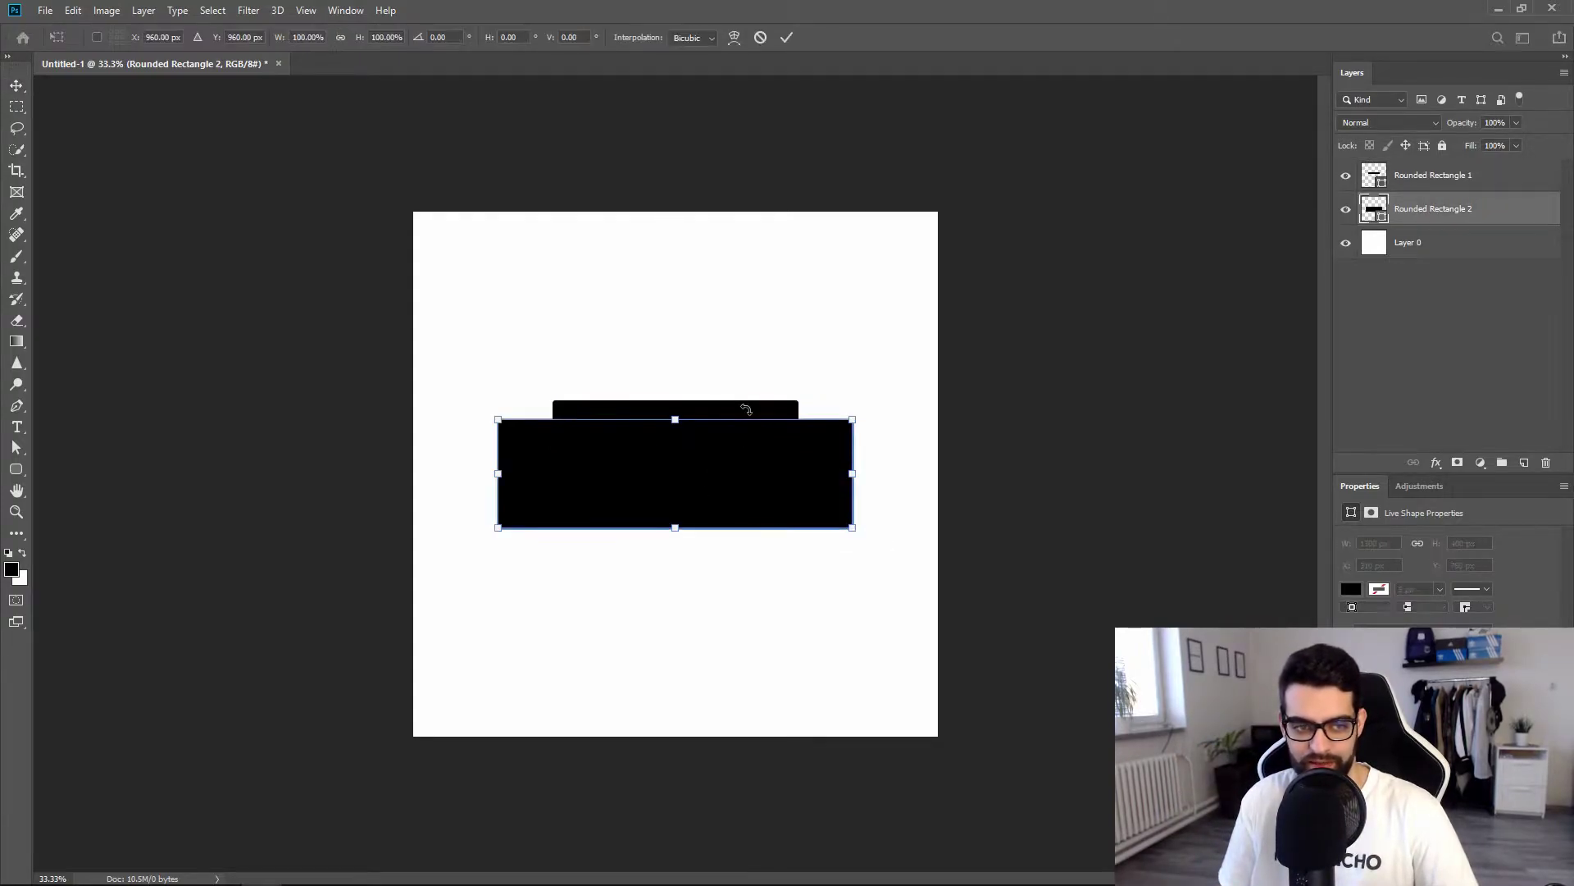
left_click(1431, 182)
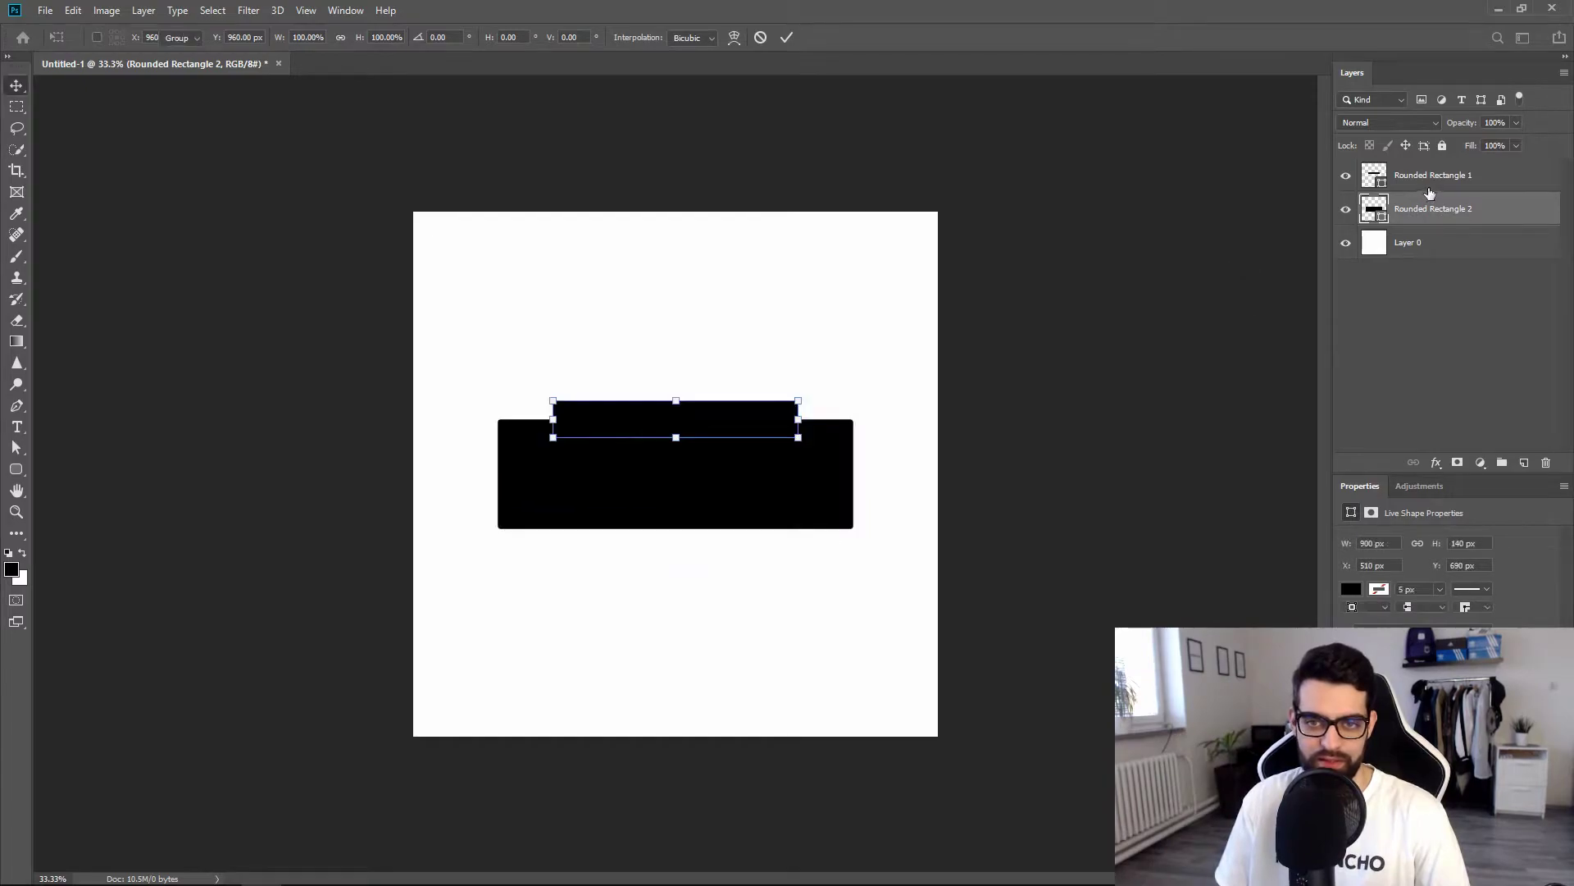
left_click_drag(705, 428, 696, 425)
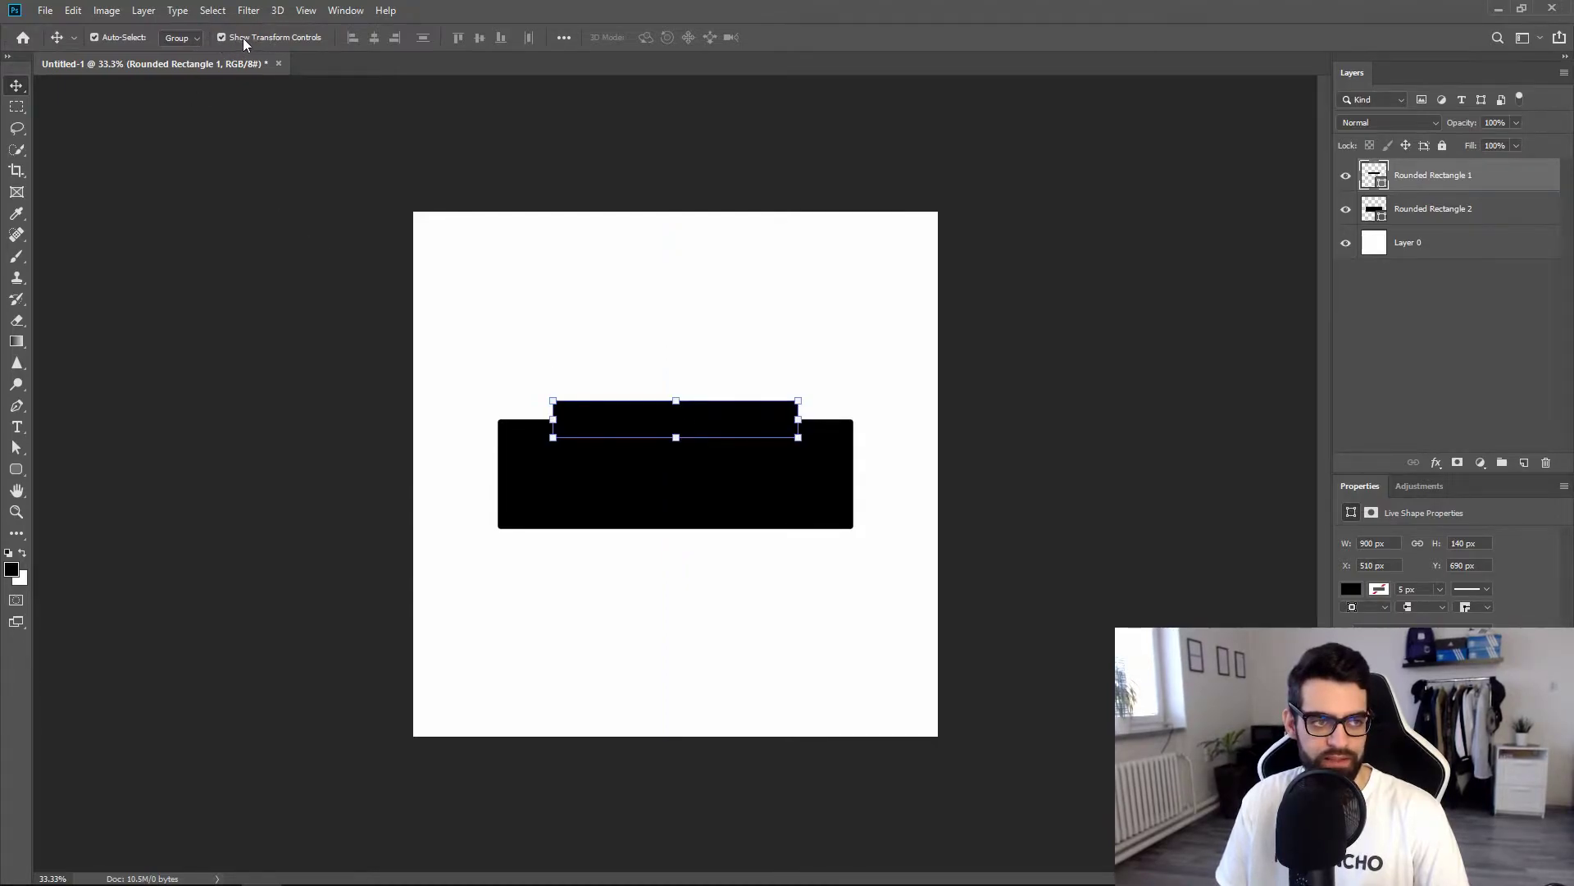
left_click_drag(689, 414, 694, 421)
left_click(668, 465)
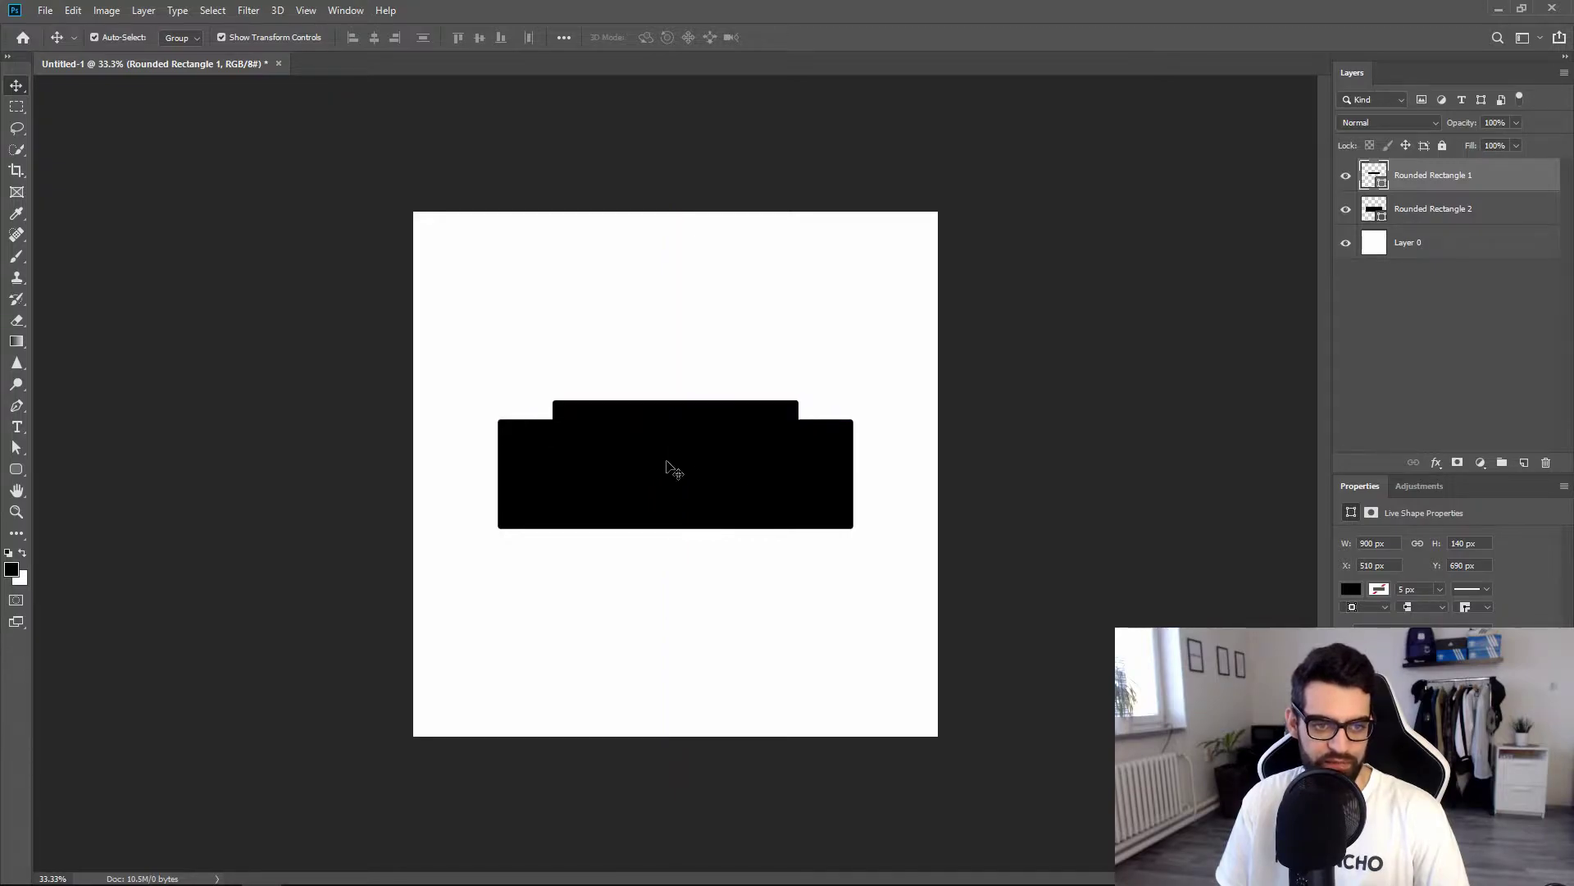
left_click(1427, 176)
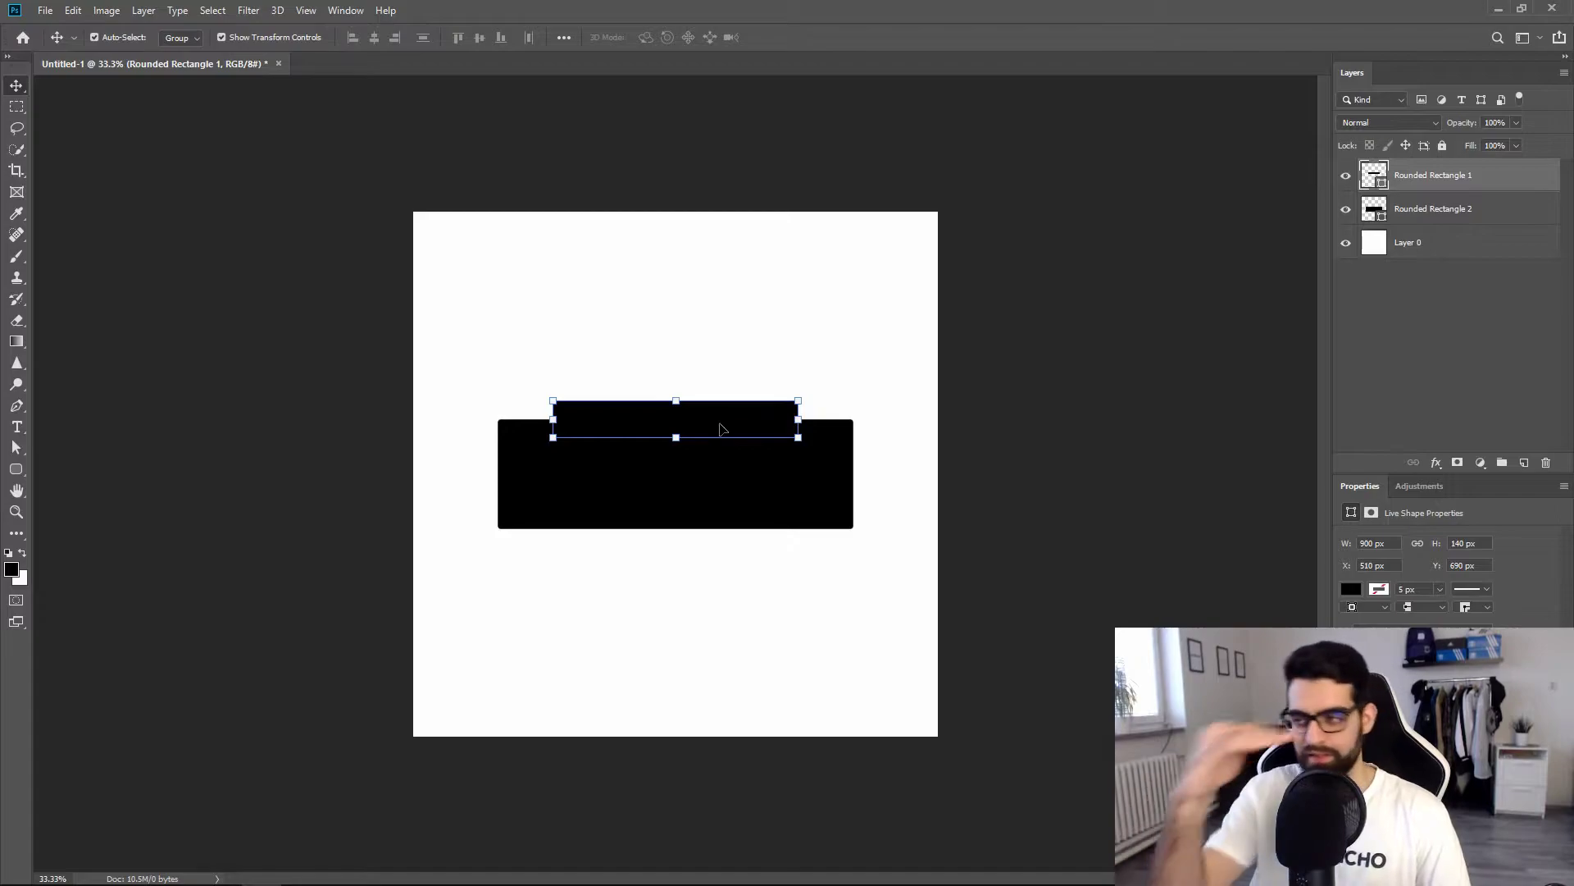
left_click(670, 495)
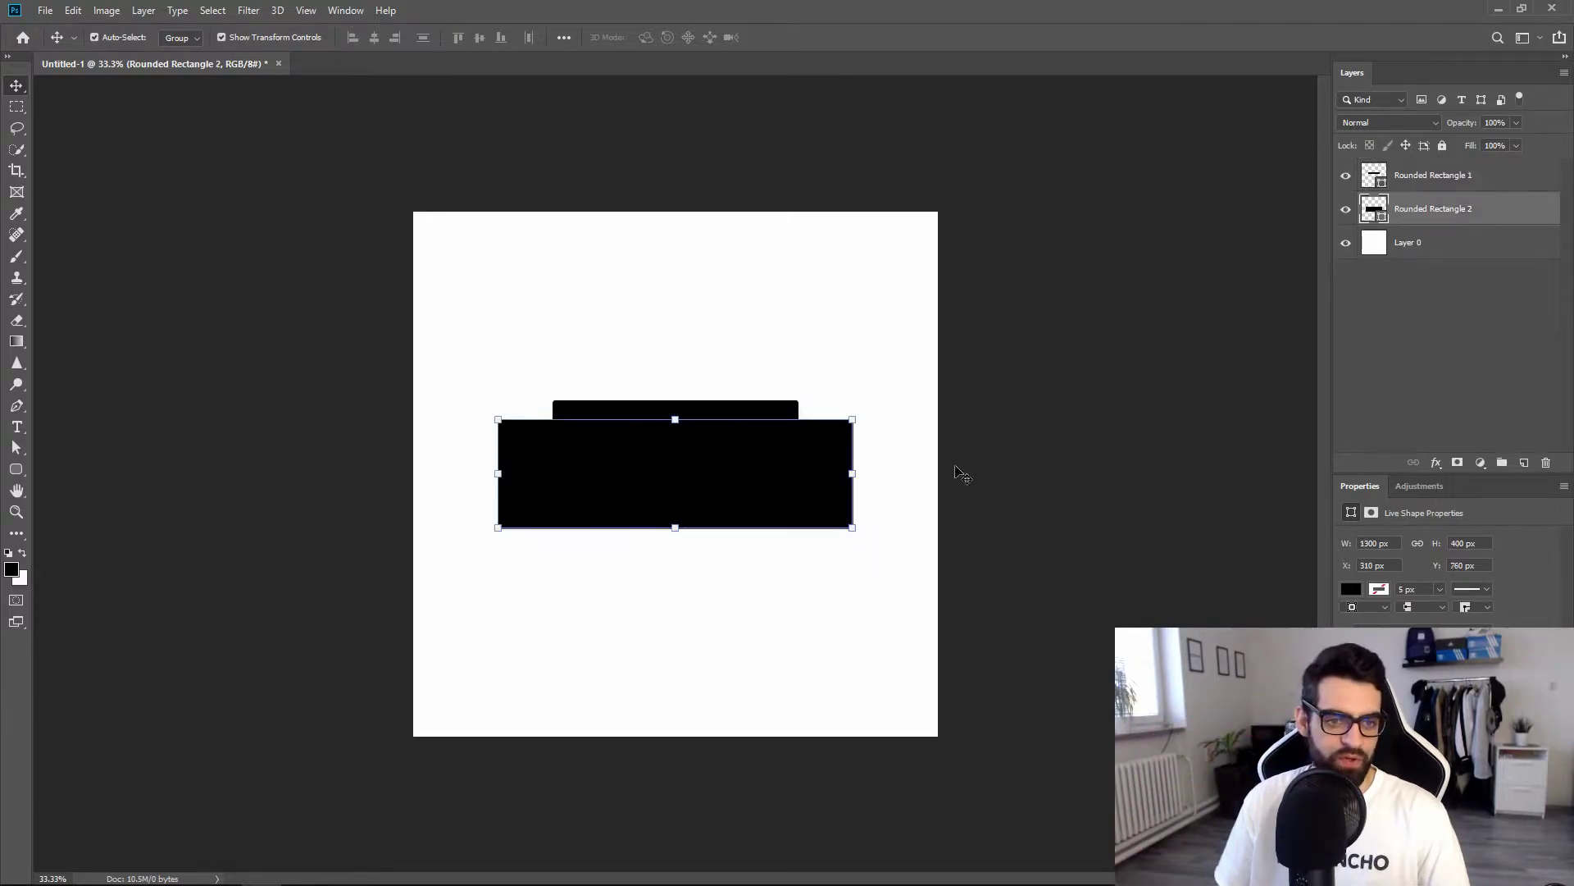
left_click(1450, 348)
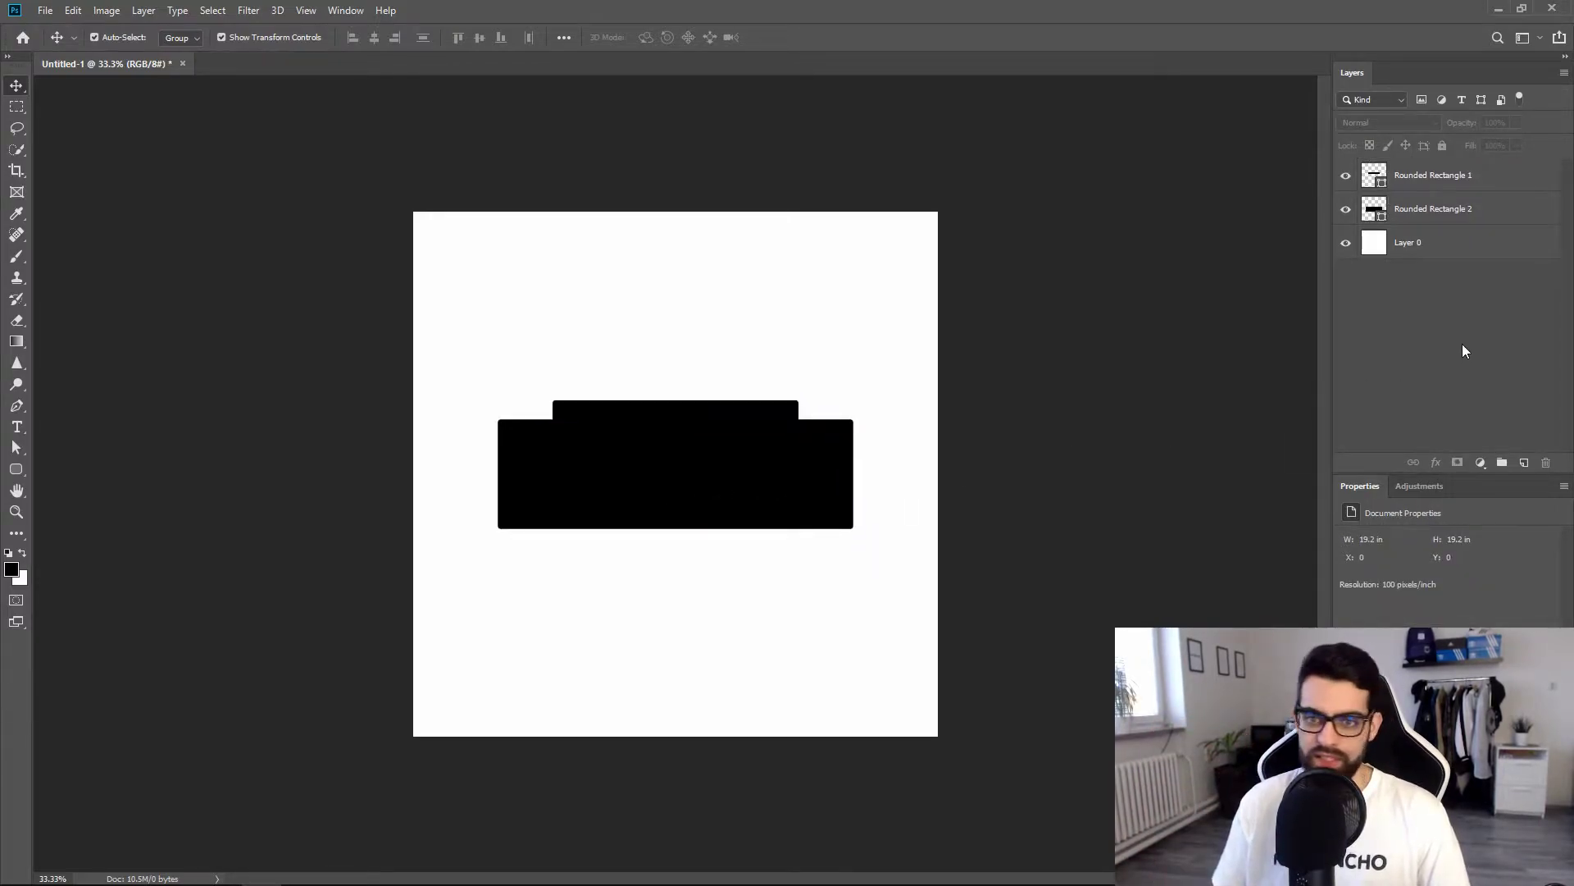
Give Layer 0 a black Color Overlay at 70% opacity through Blending Options.
left_click(1431, 243)
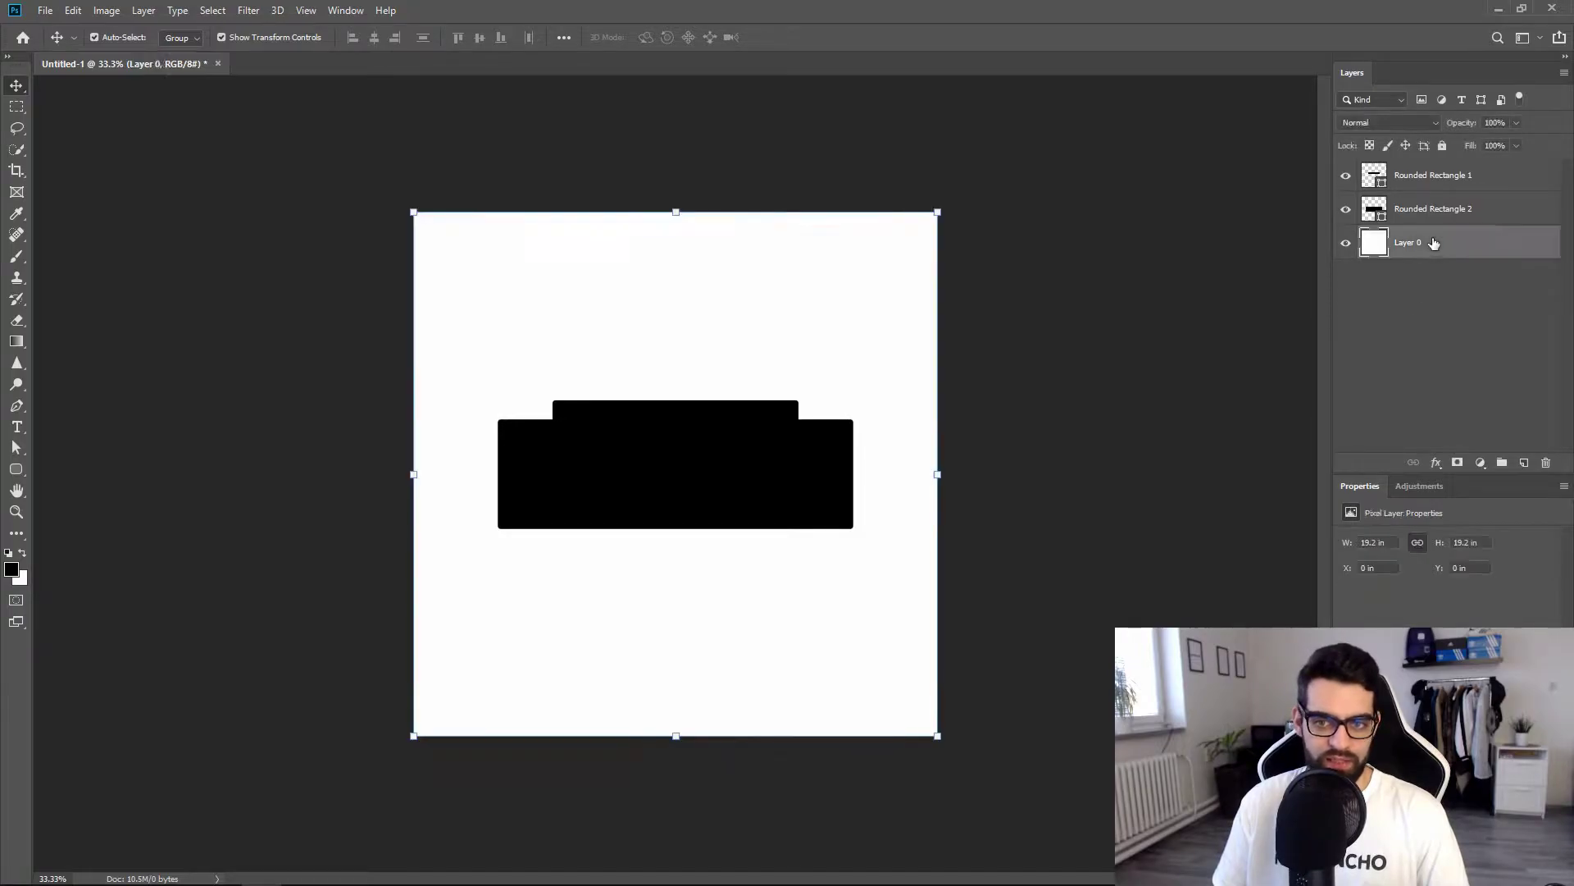
right_click(1425, 251)
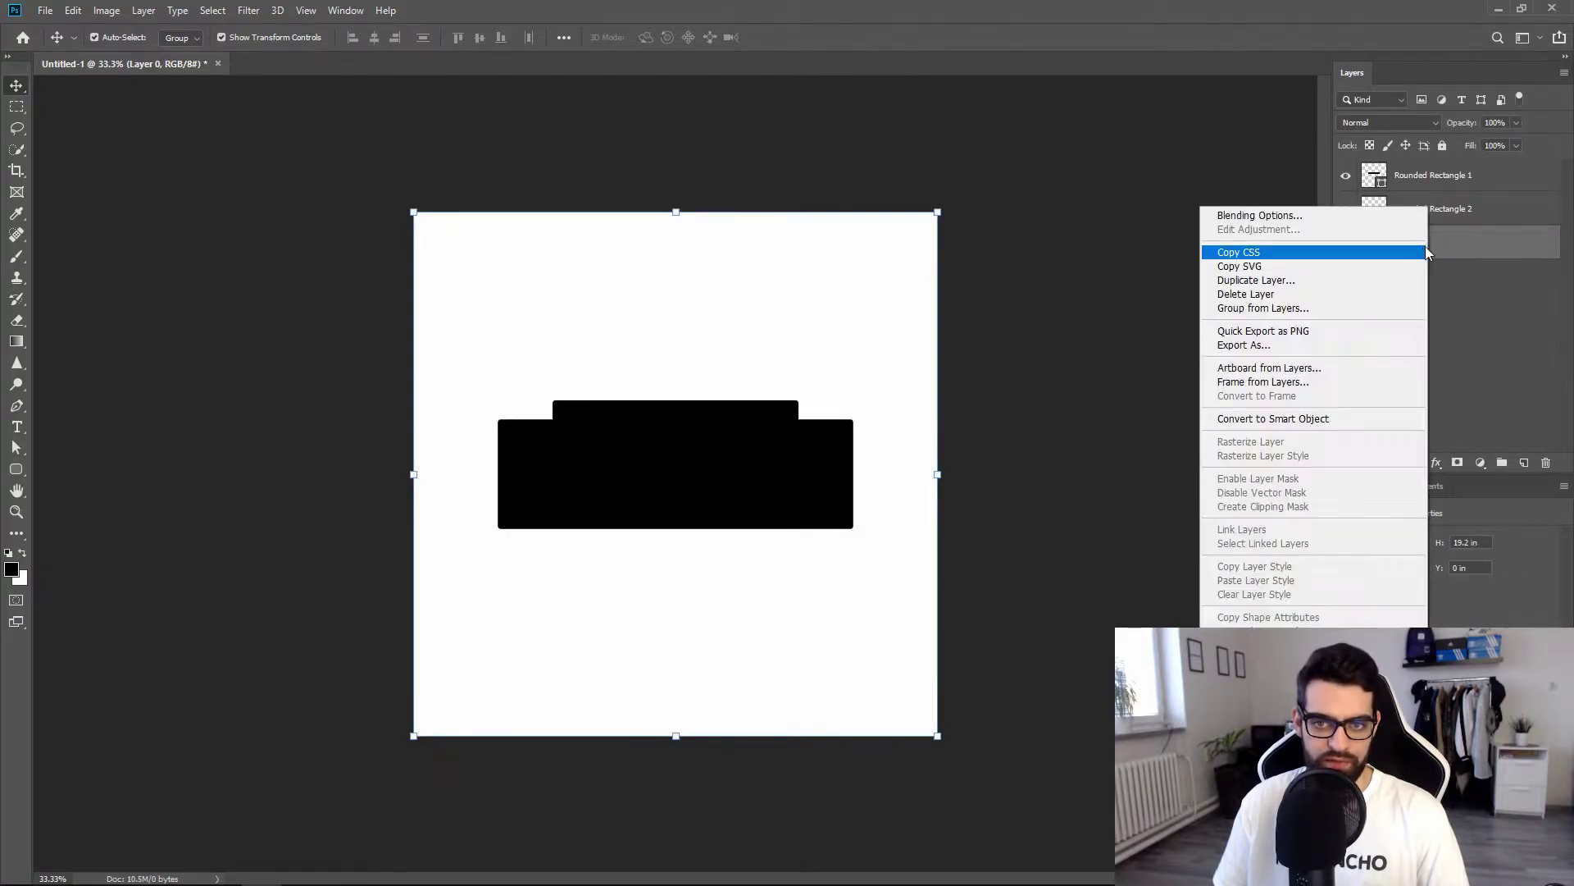
left_click(1325, 218)
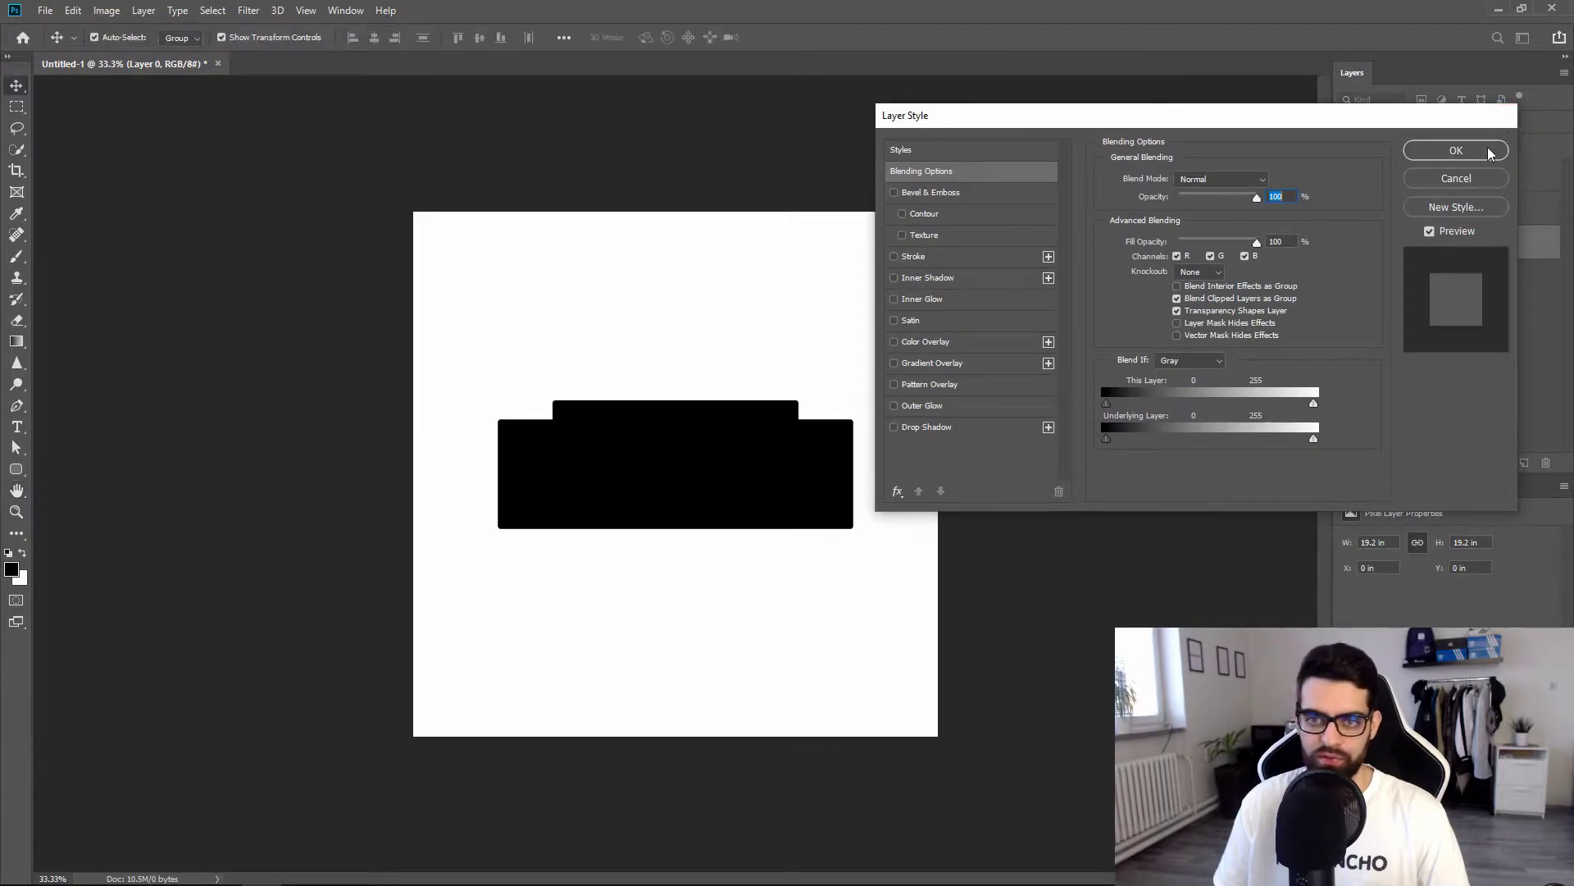
left_click(1456, 150)
right_click(1419, 242)
left_click(1305, 212)
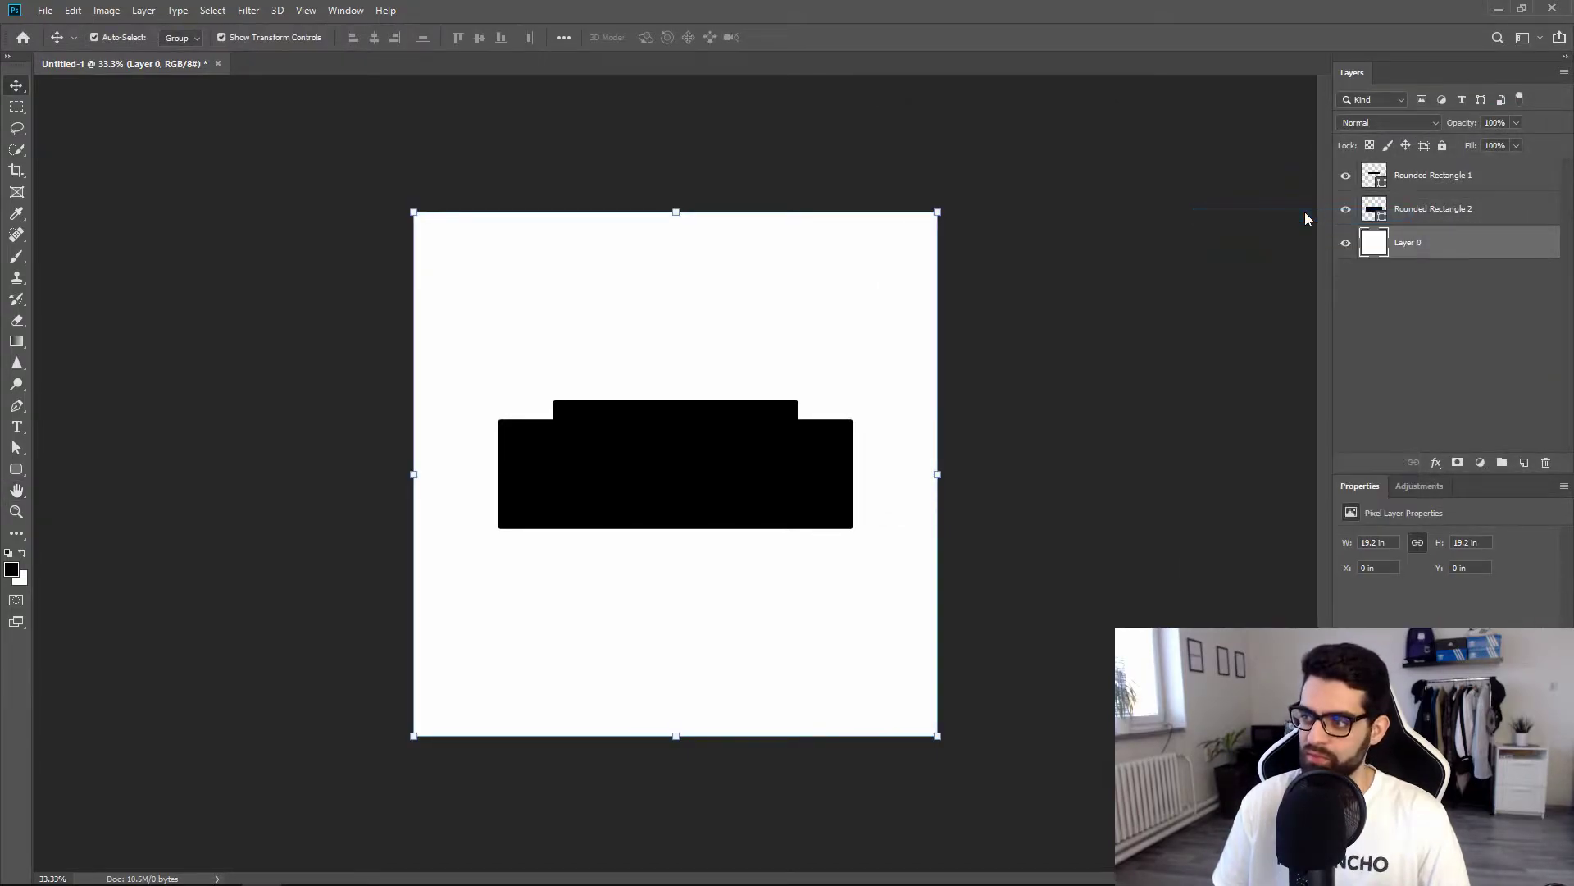
left_click(918, 342)
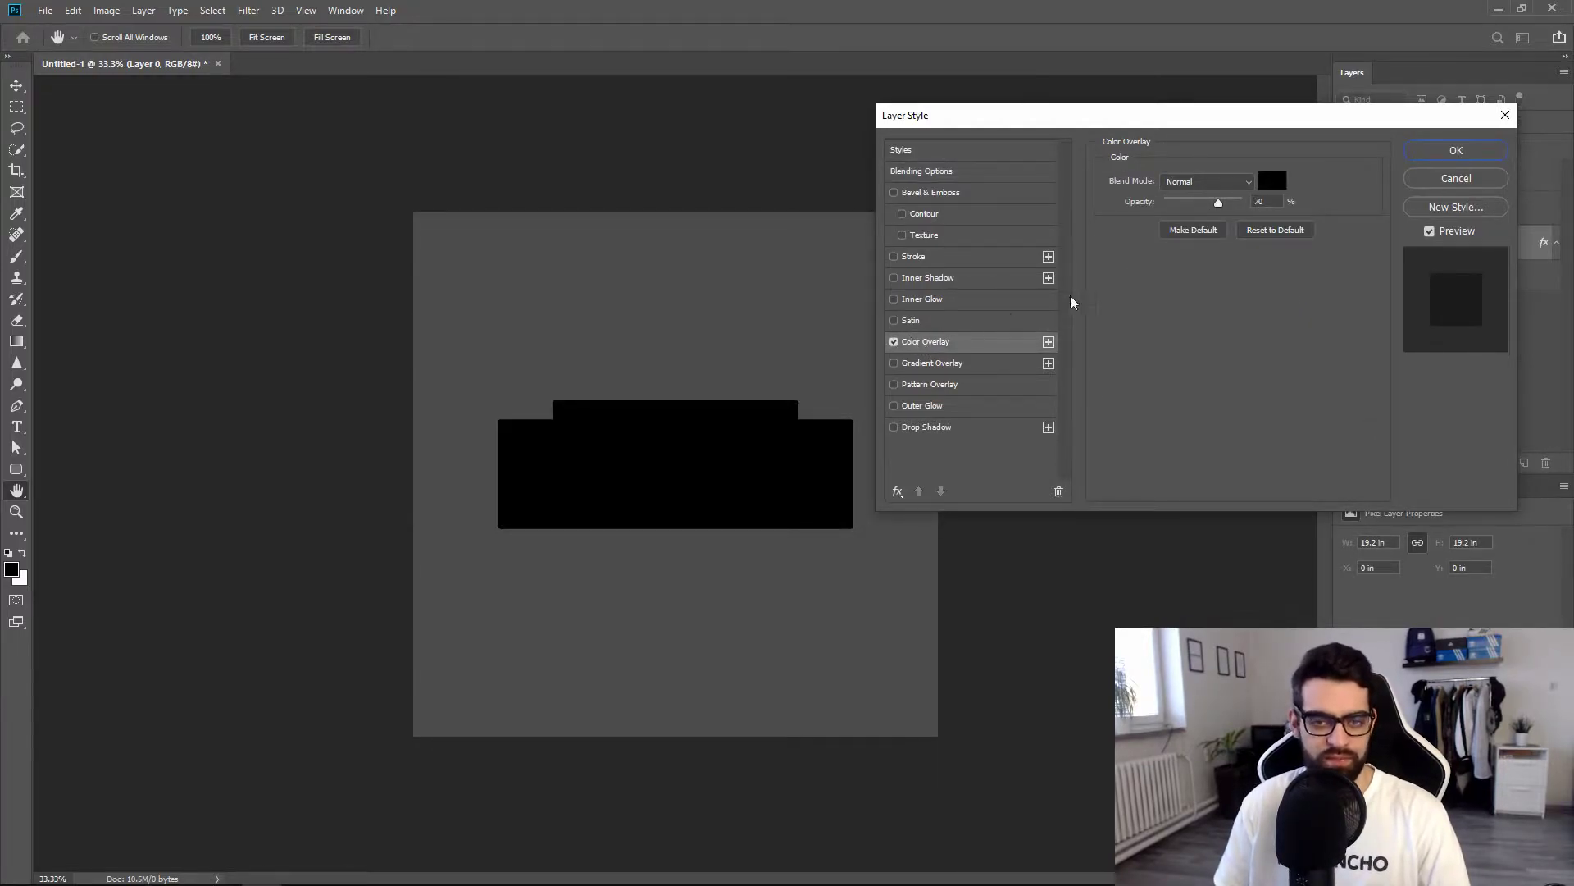
left_click(1273, 181)
left_click(898, 420)
left_click_drag(898, 420, 748, 552)
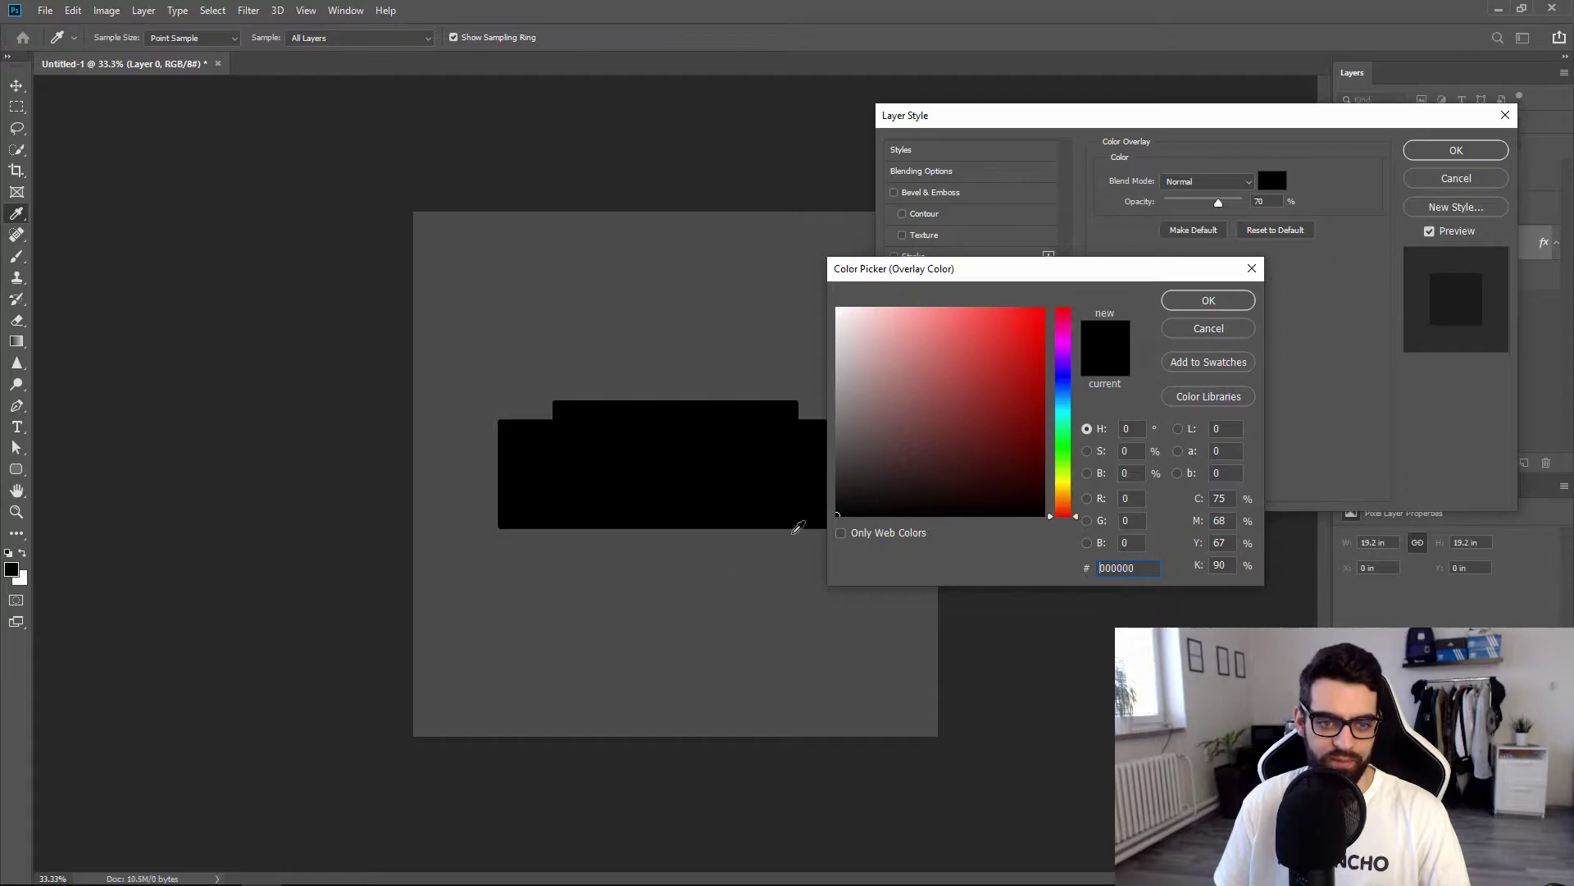
left_click(1209, 300)
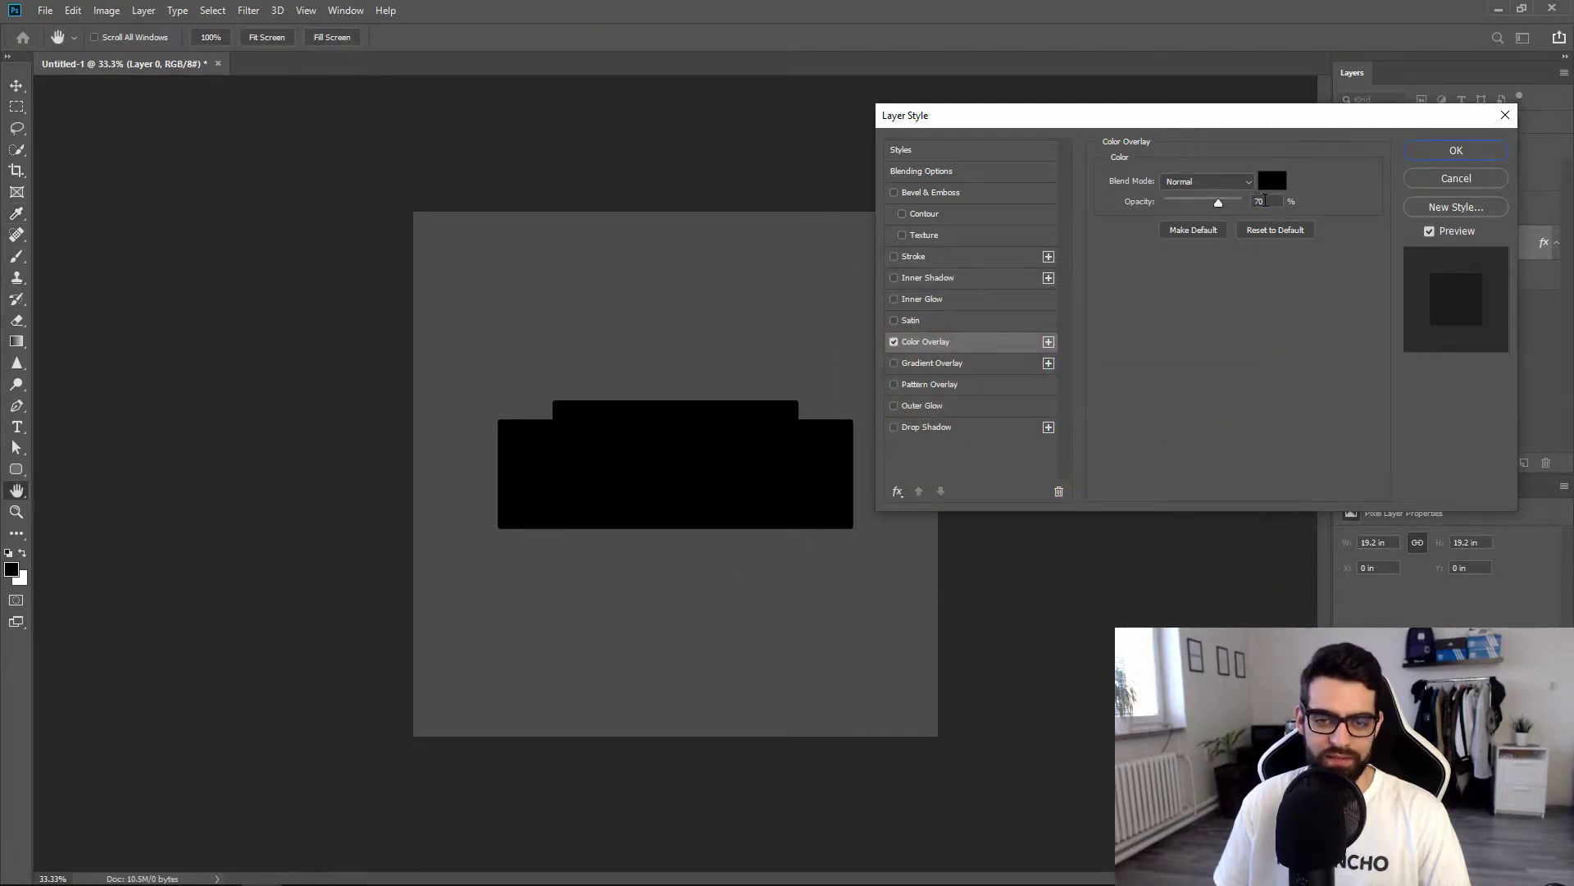
Apply the black 70% Color Overlay to Layer 0.
left_click(1456, 150)
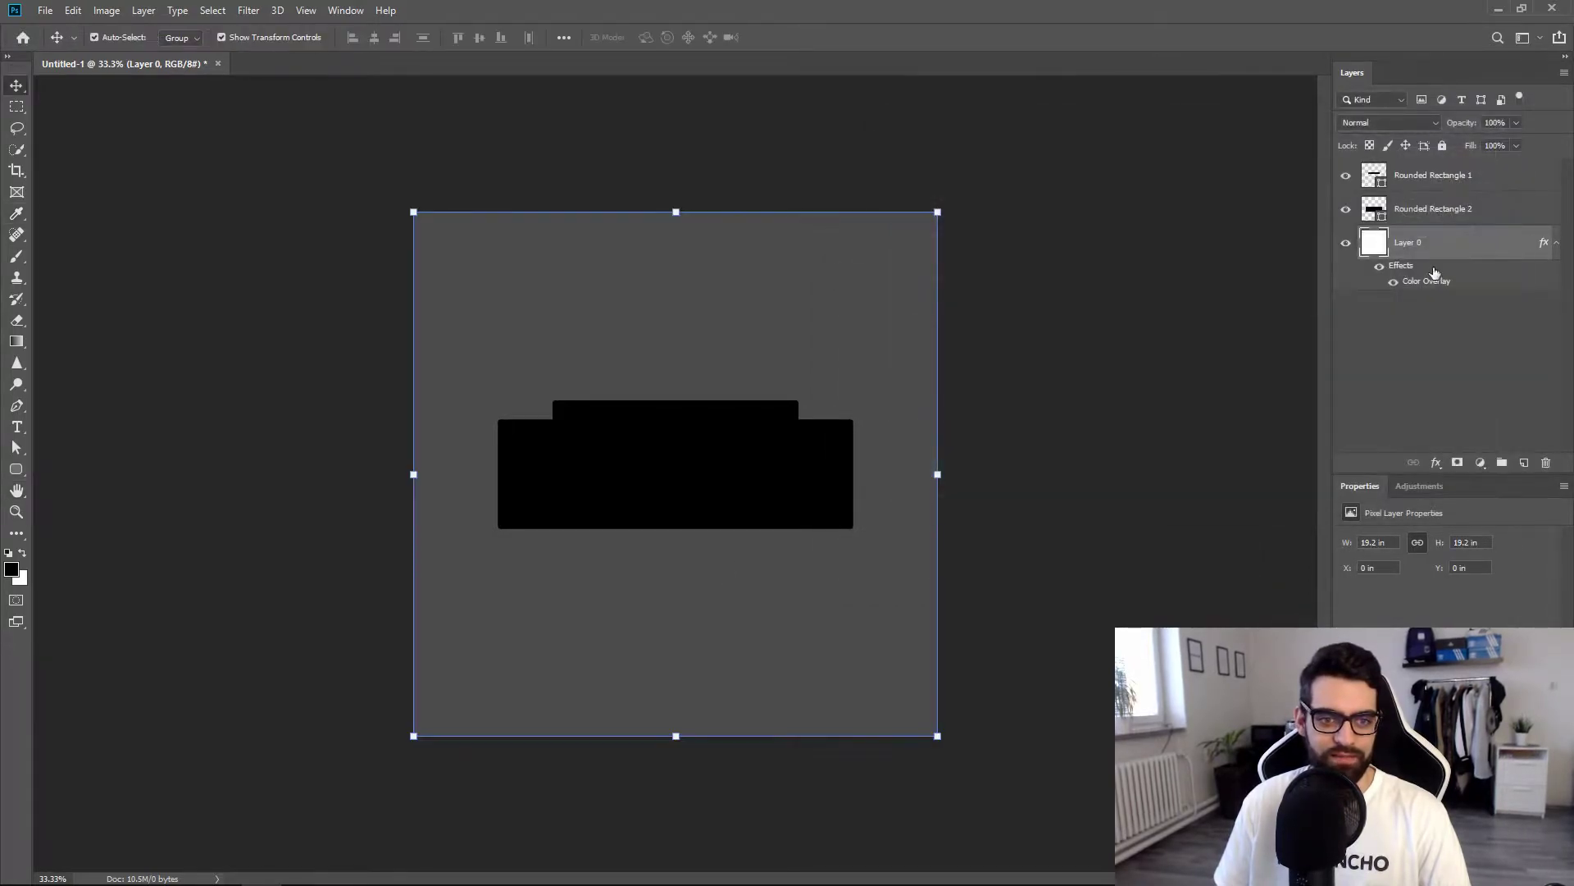
left_click(1429, 376)
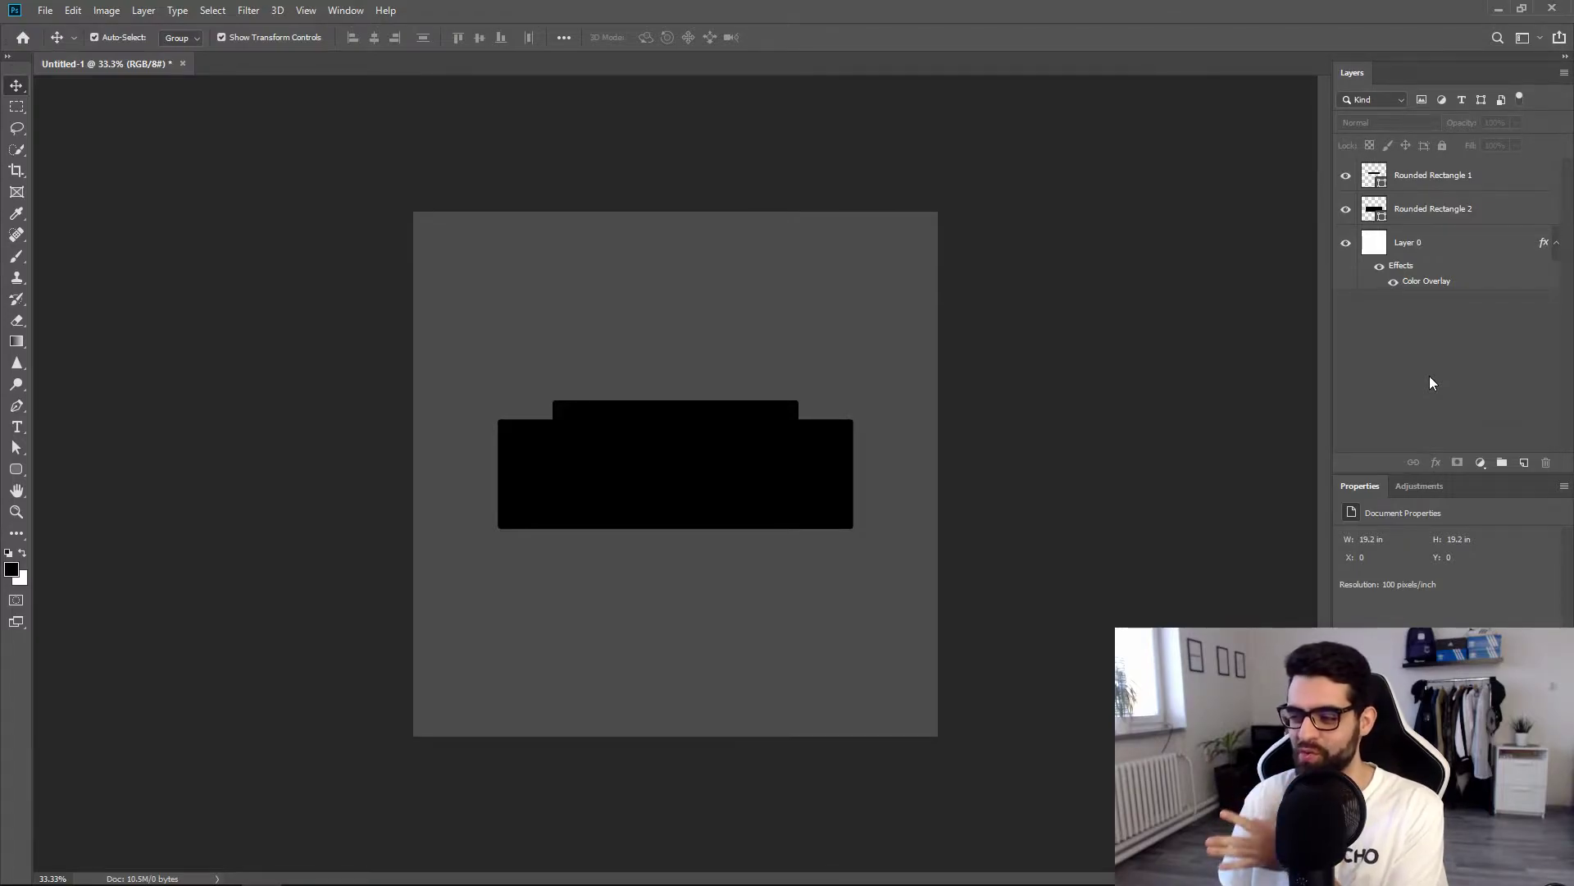
left_click(773, 457)
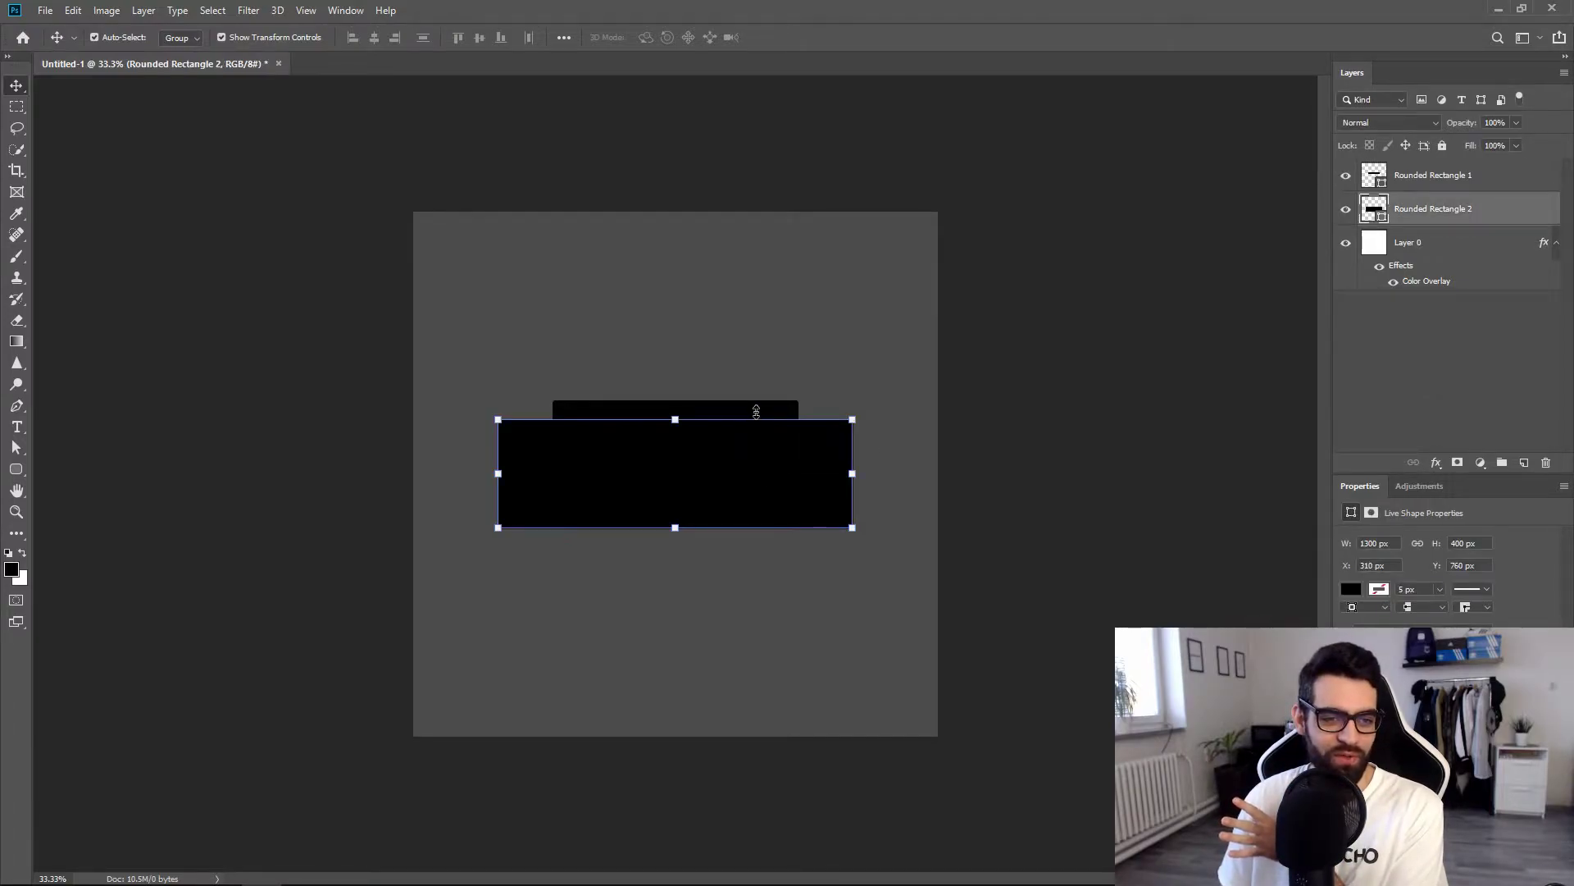
left_click(1447, 384)
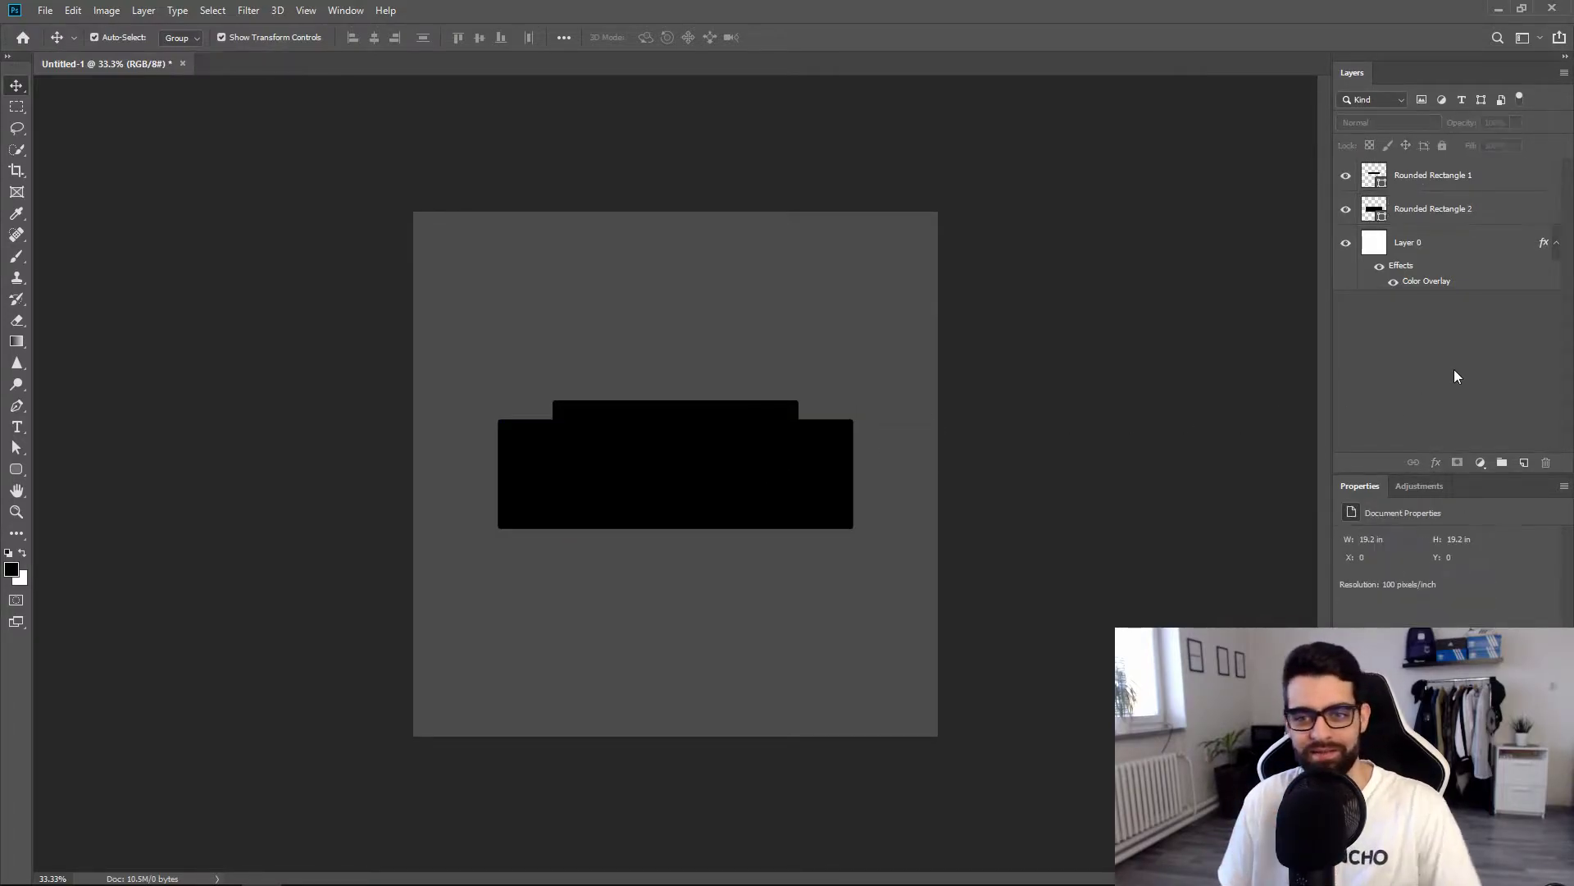
Duplicate Rounded Rectangle 1 to create Rounded Rectangle 1 copy.
right_click(1429, 176)
left_click(1219, 219)
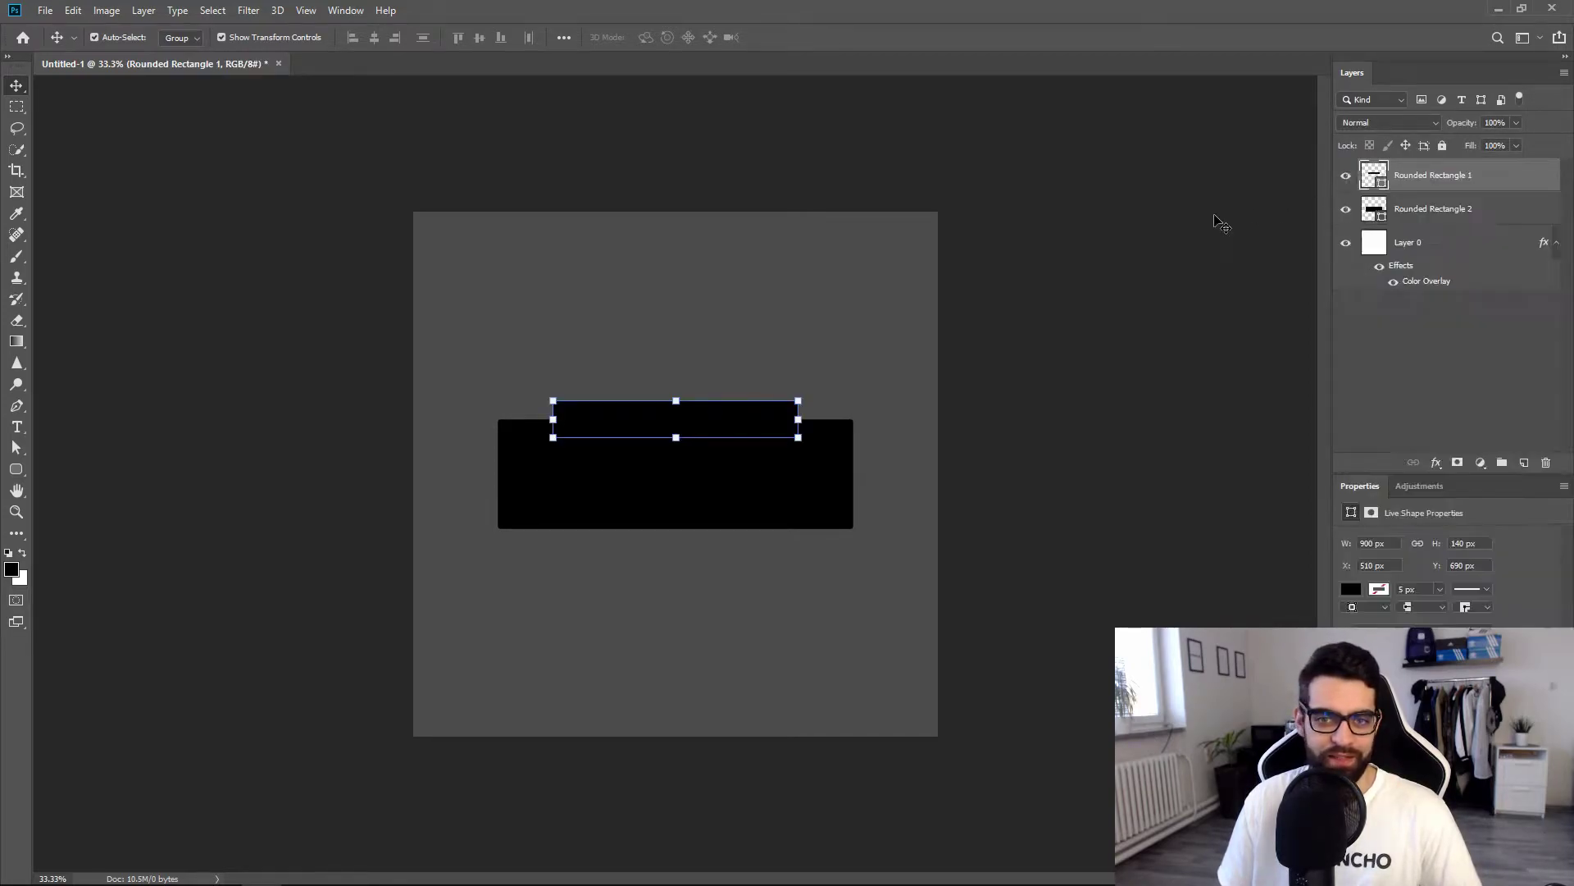
right_click(1447, 184)
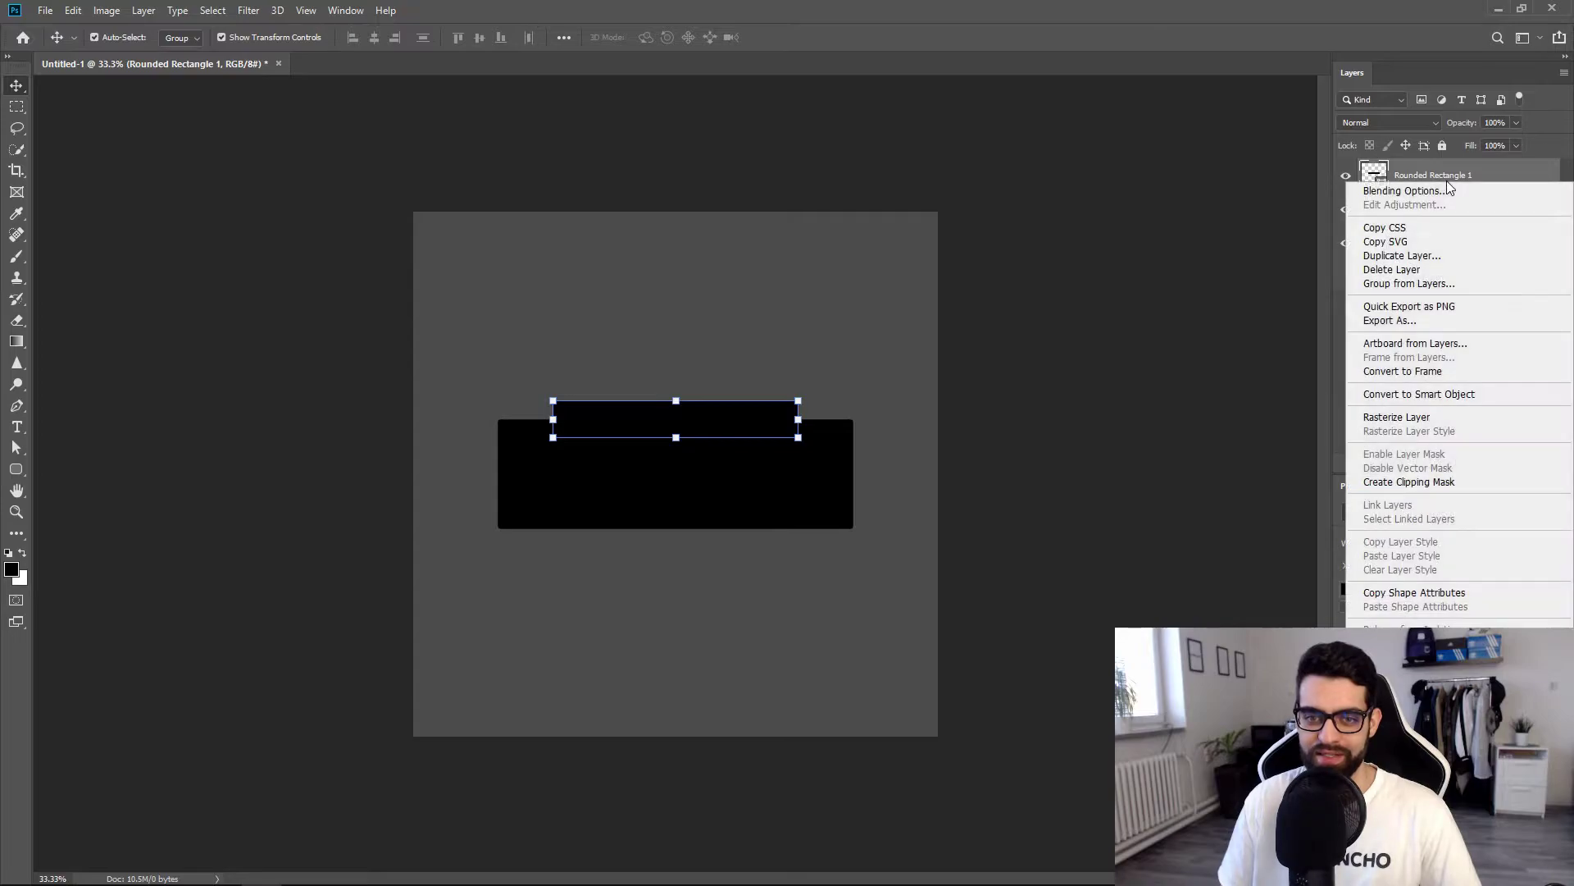
left_click(1404, 256)
left_click(1358, 312)
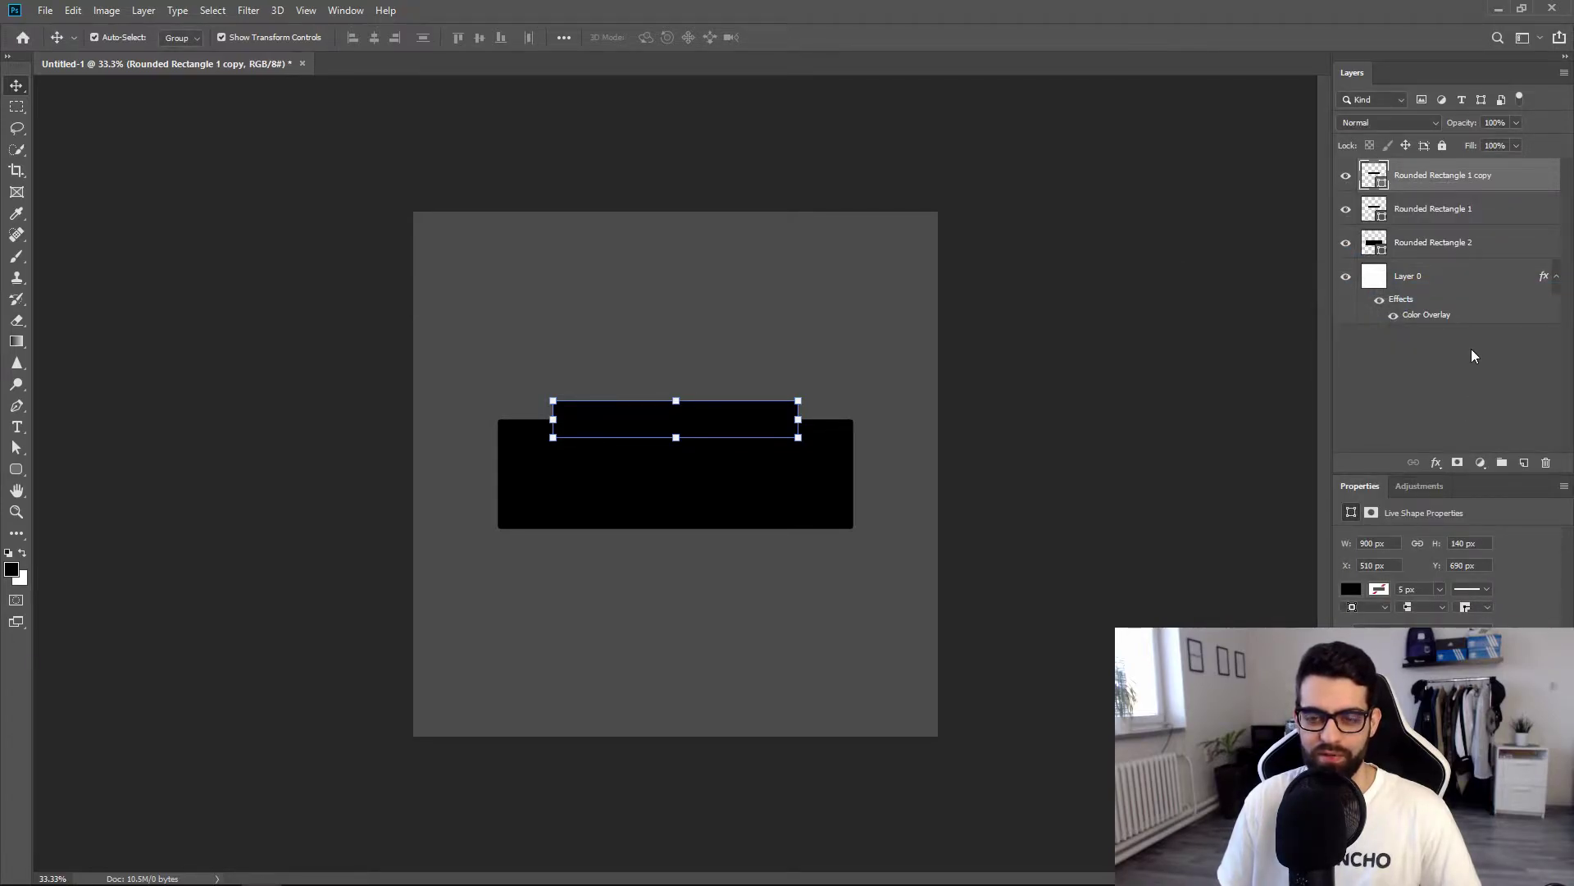
Duplicate Rounded Rectangle 2 to create Rounded Rectangle 2 copy, then select Rounded Rectangle 1 copy.
left_click(1437, 241)
right_click(1437, 241)
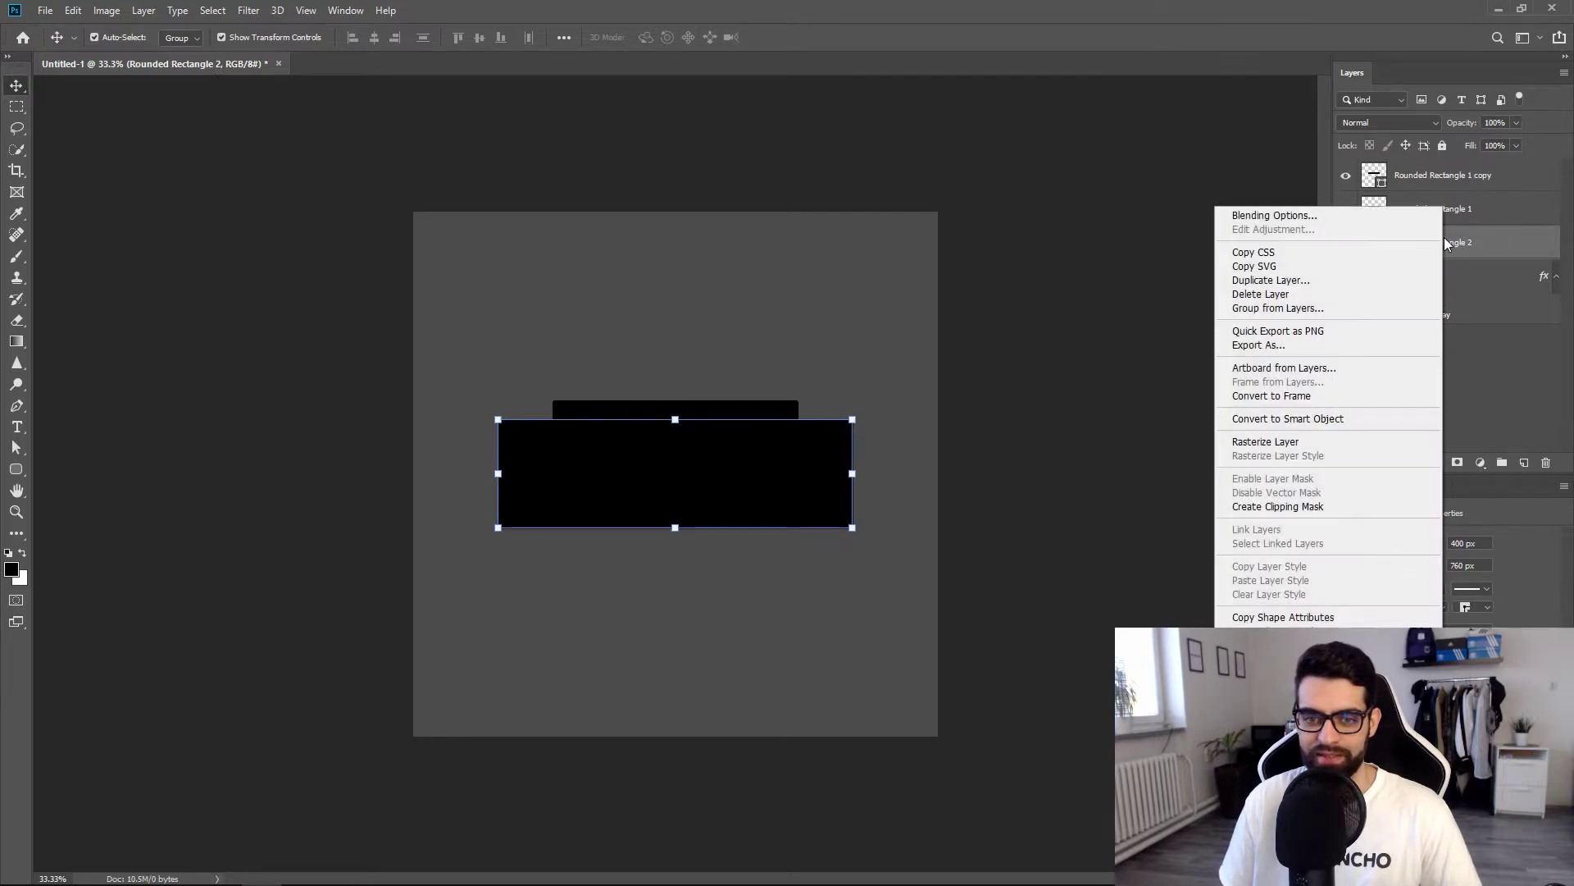
left_click(1279, 280)
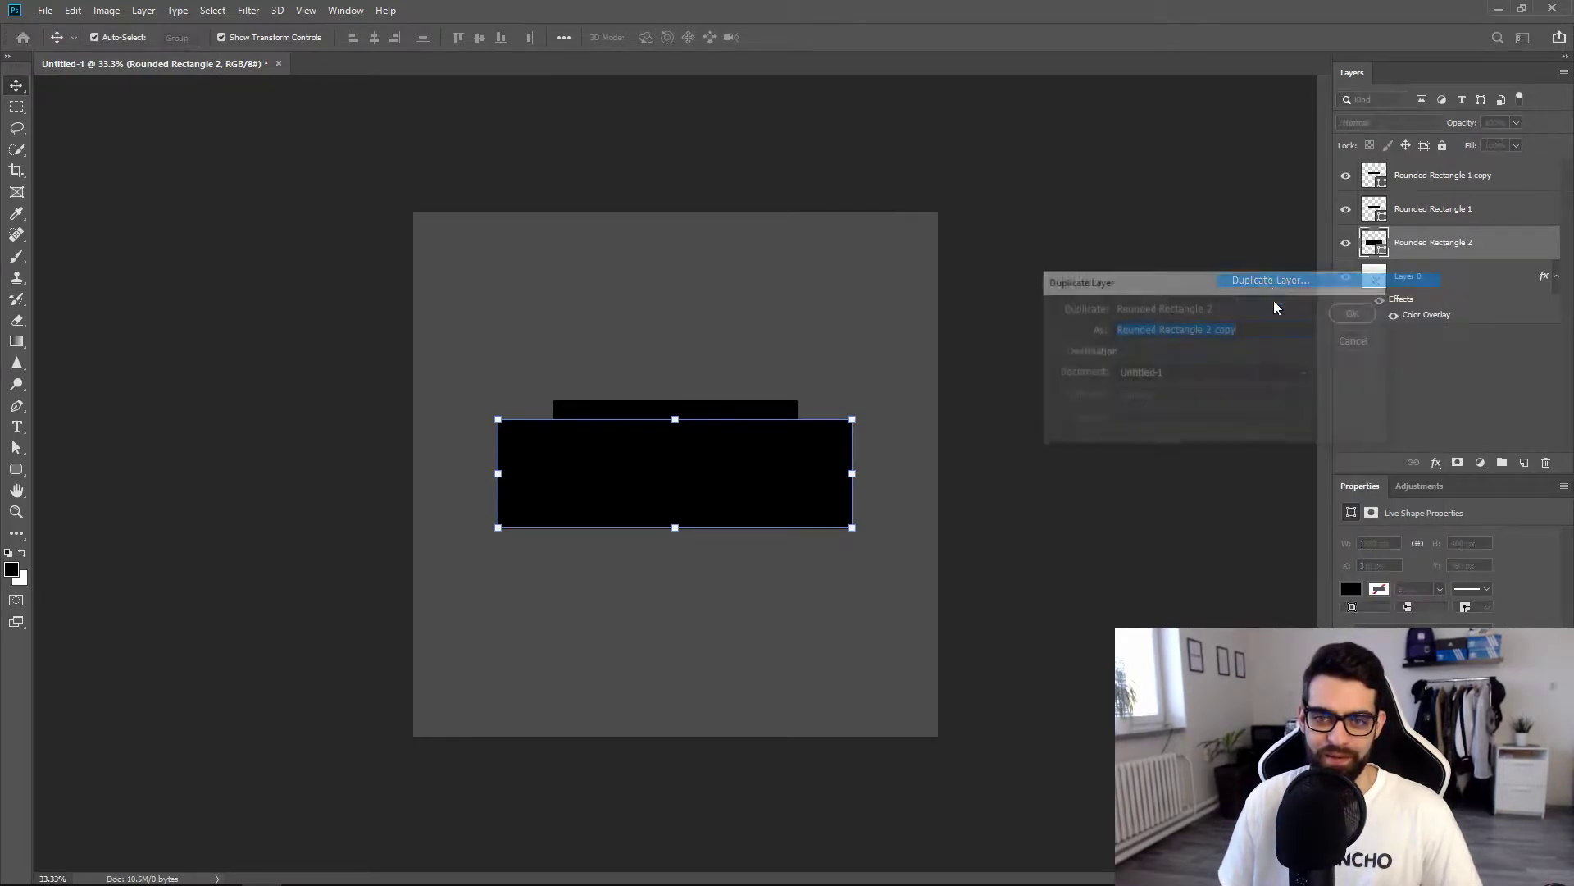
left_click(1357, 313)
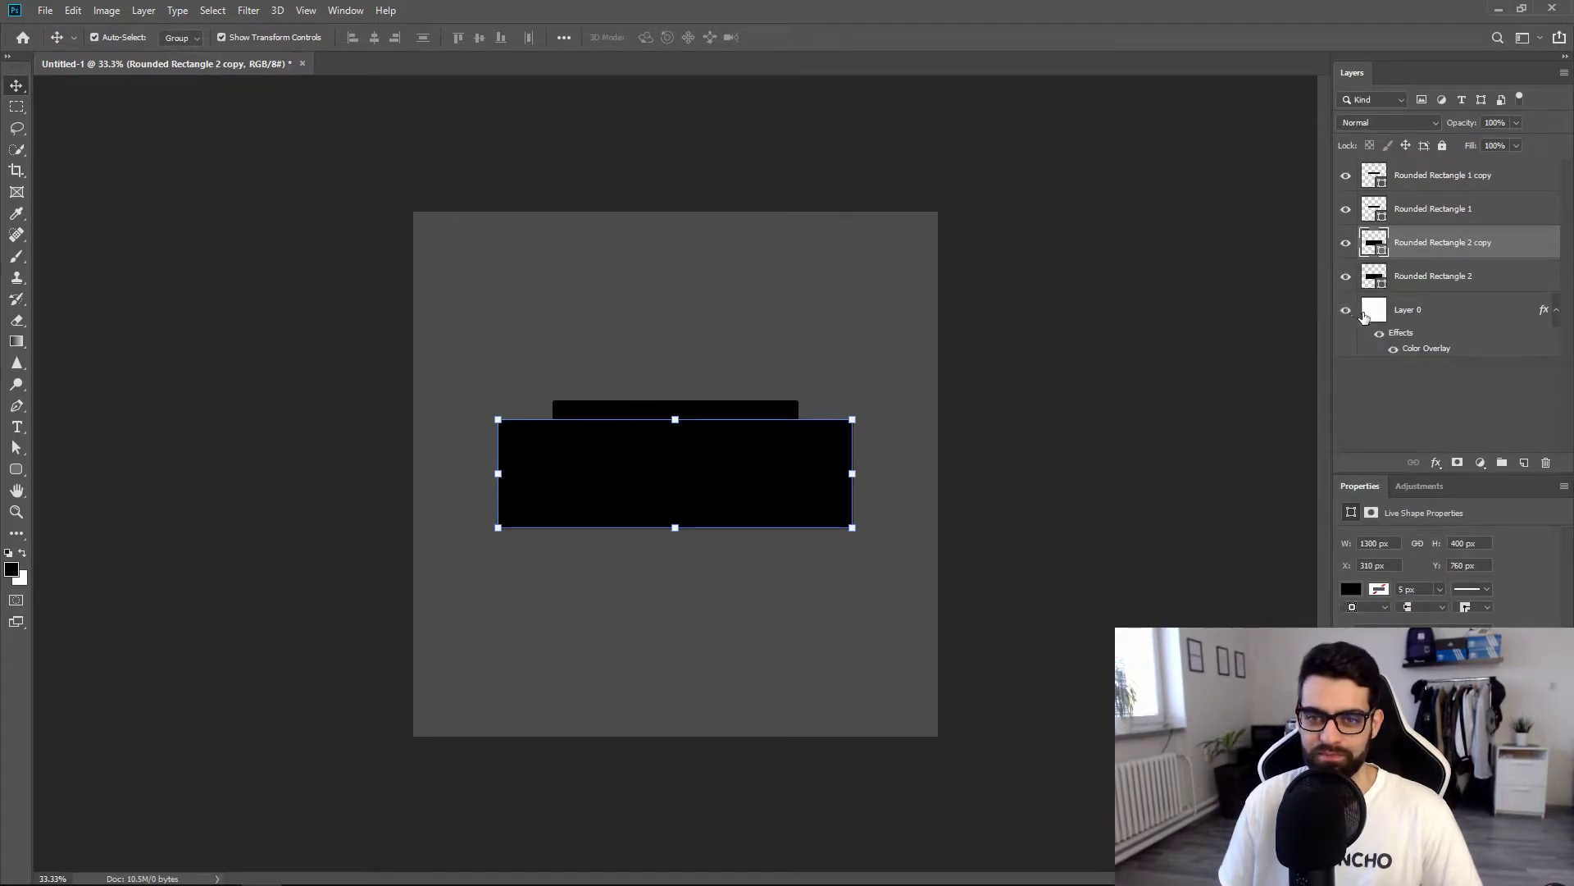
left_click(1454, 391)
left_click(1463, 190)
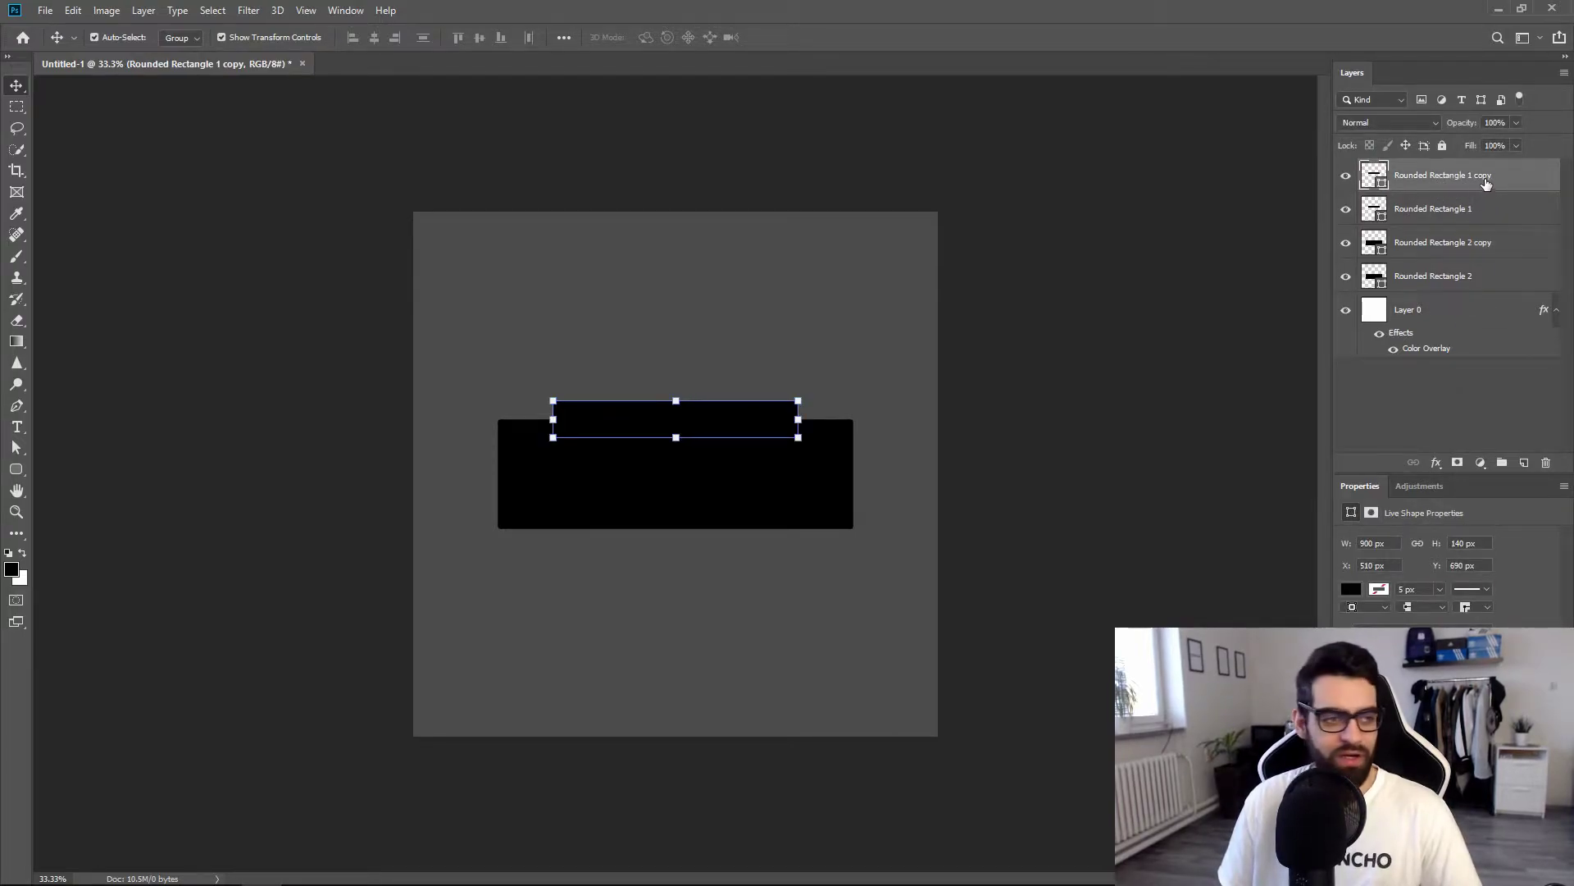
left_click(18, 471)
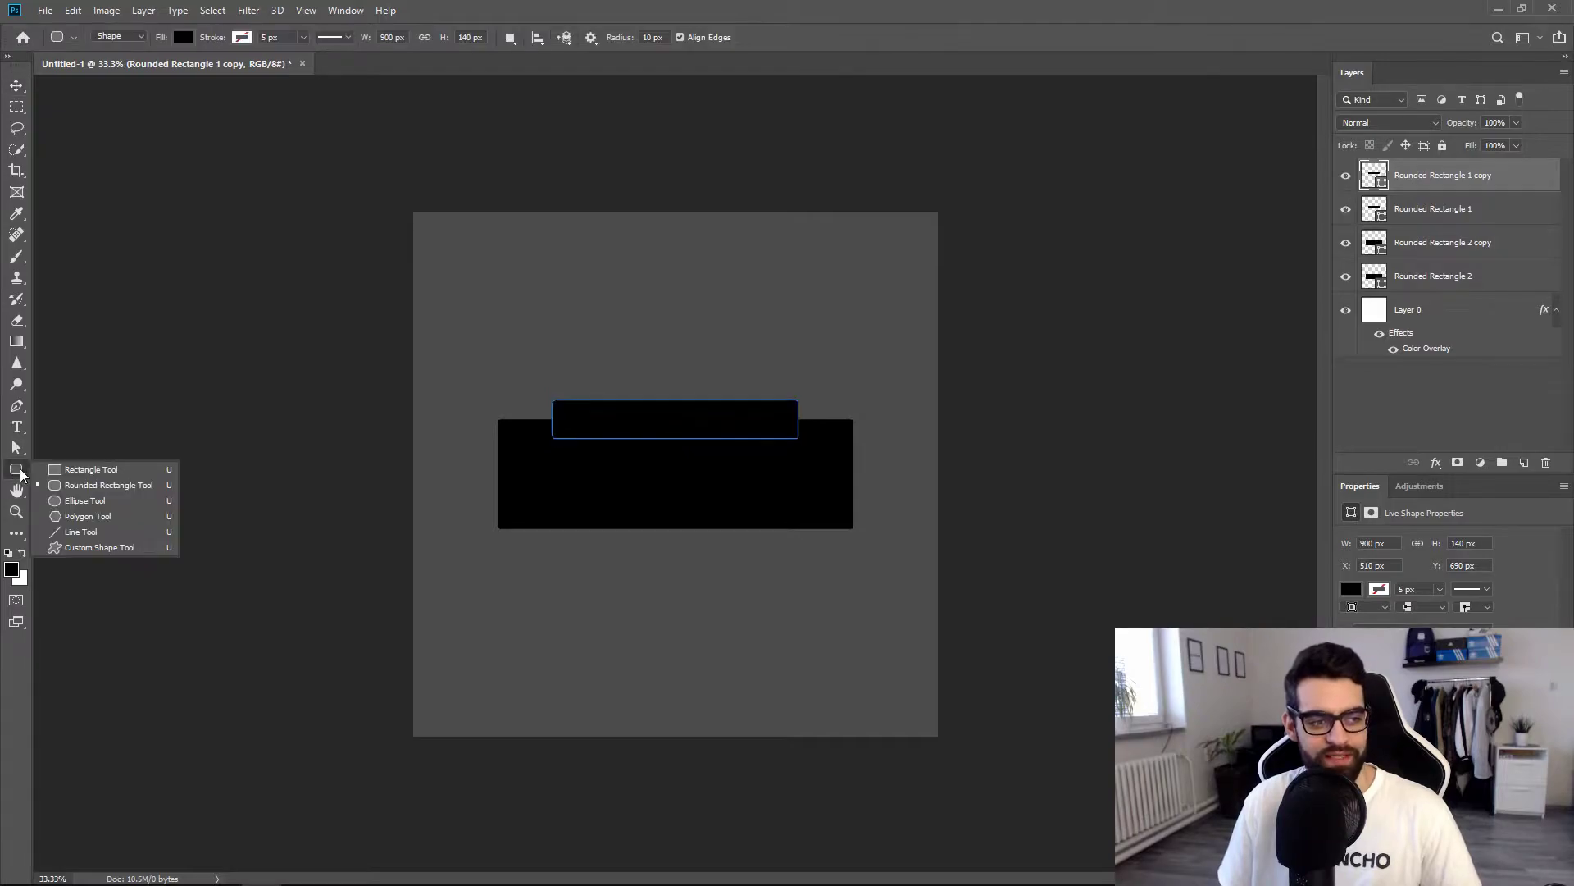
Set Rounded Rectangle 1 copy to No Color fill with a green 5 px stroke.
left_click(86, 484)
left_click(183, 37)
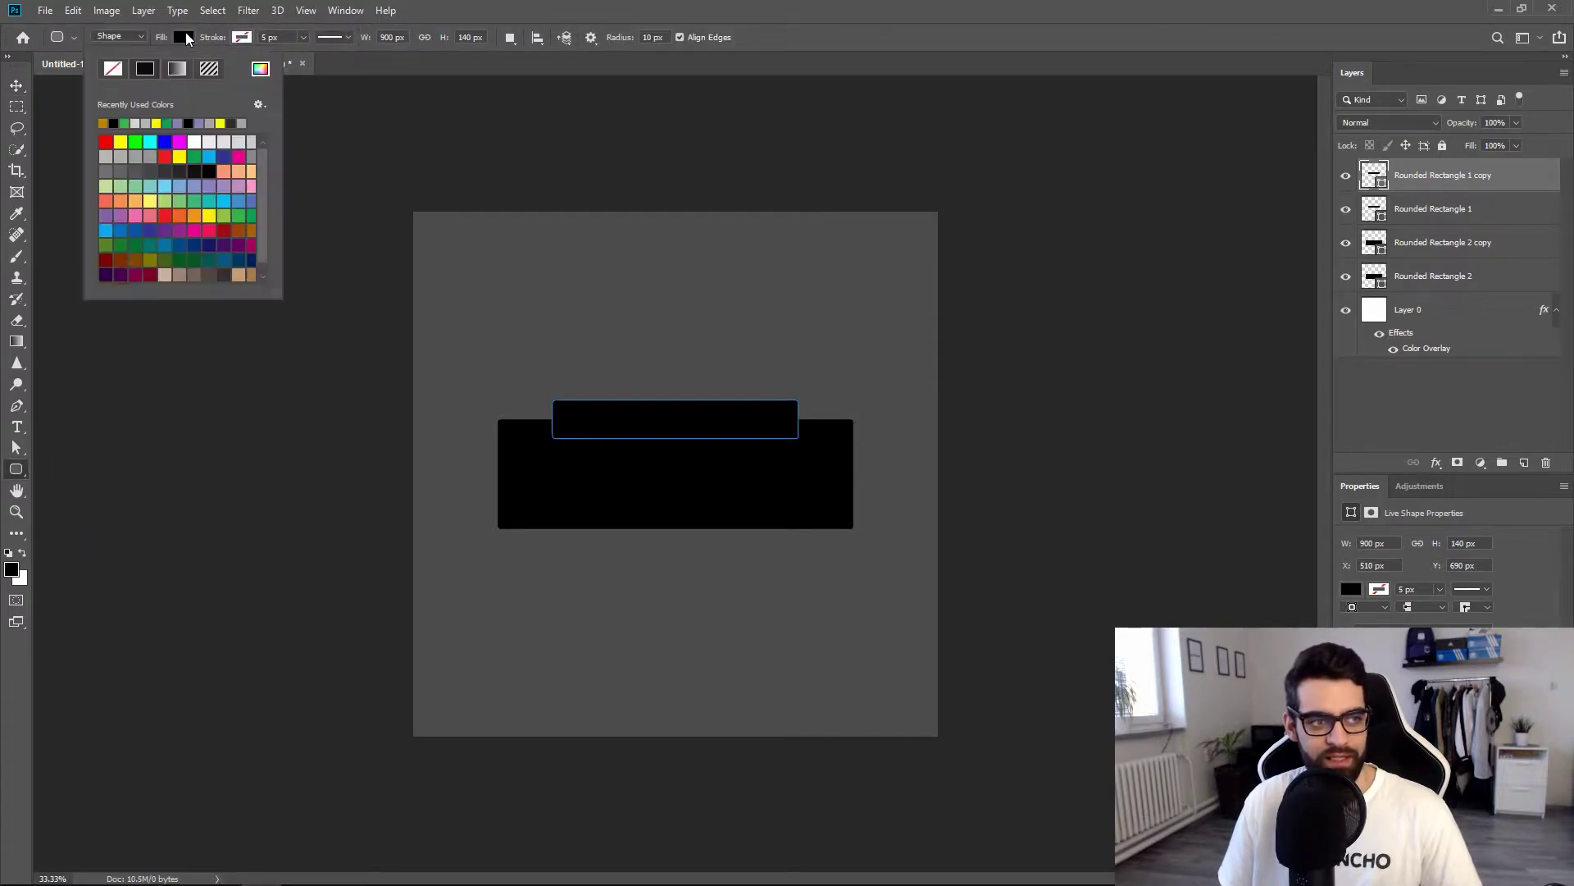
left_click(113, 68)
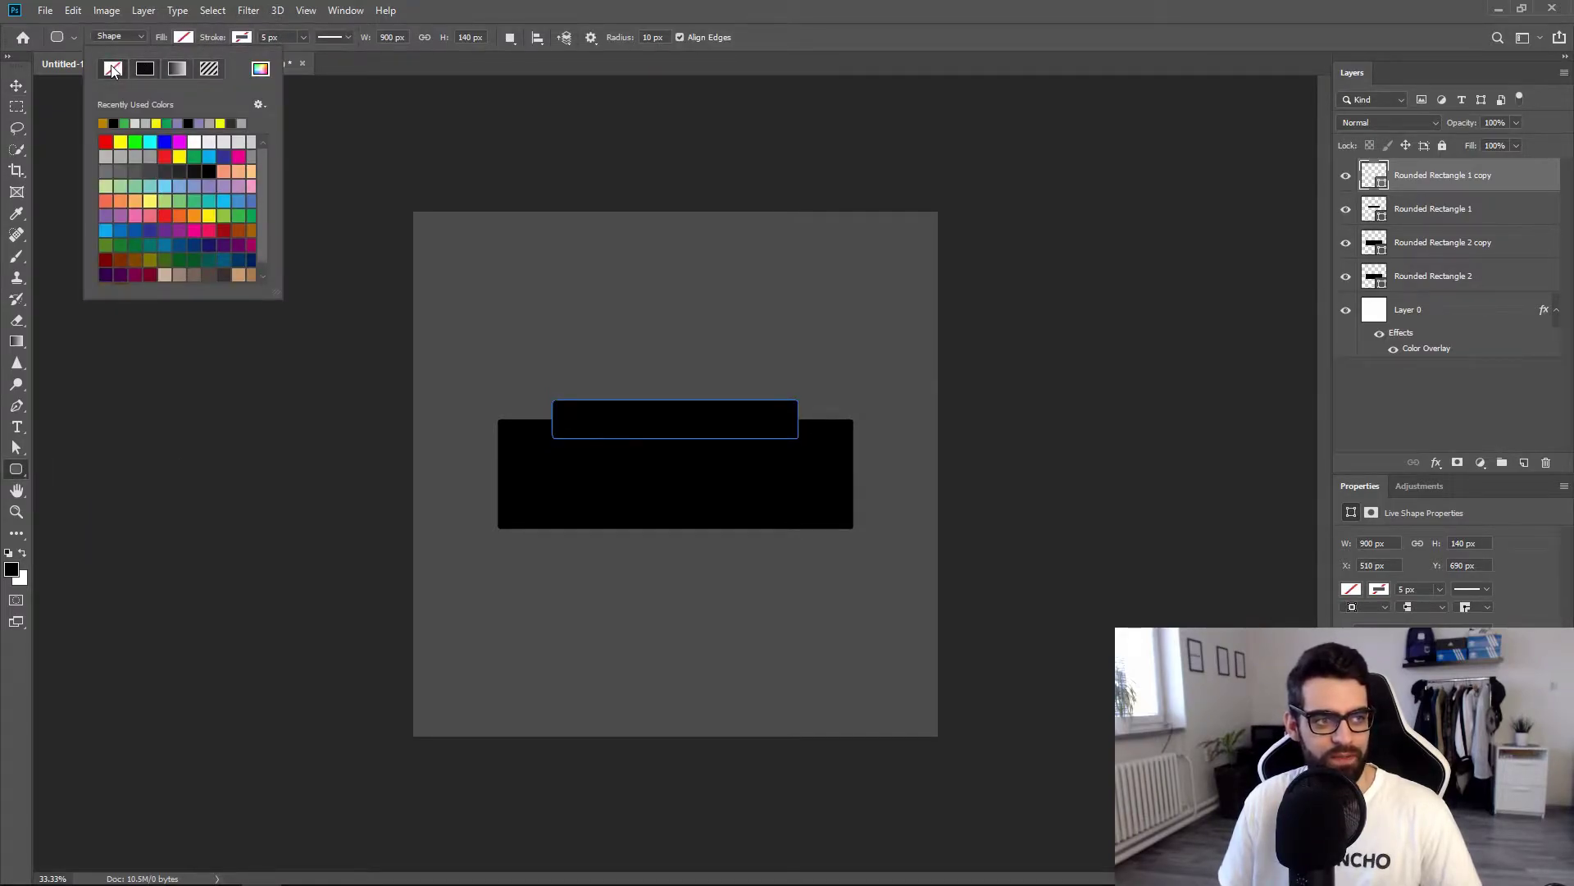
left_click(241, 37)
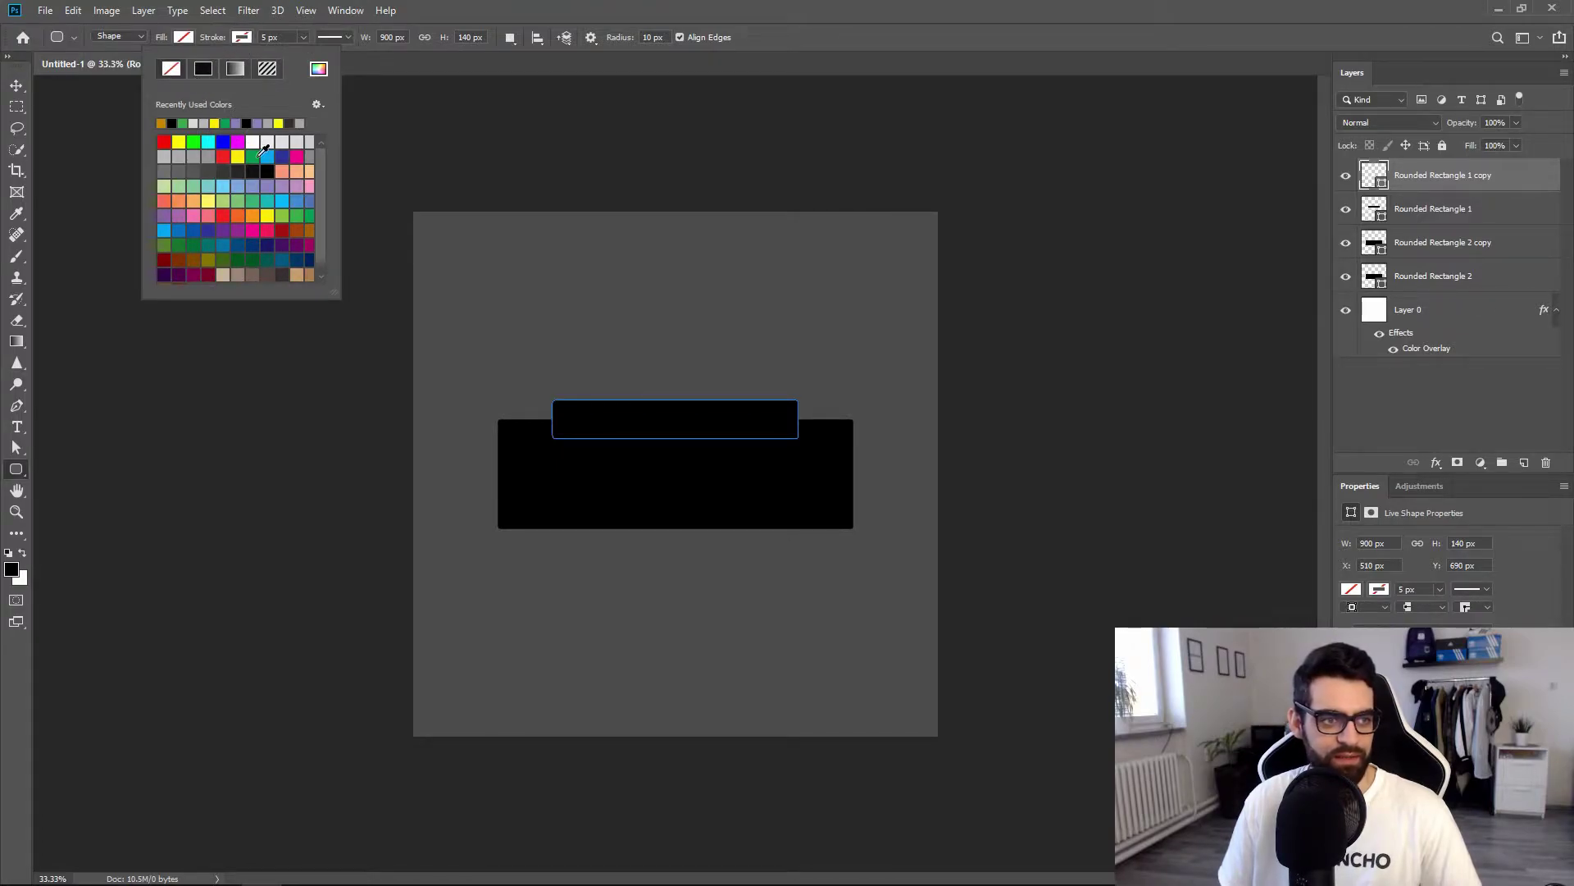
left_click(298, 215)
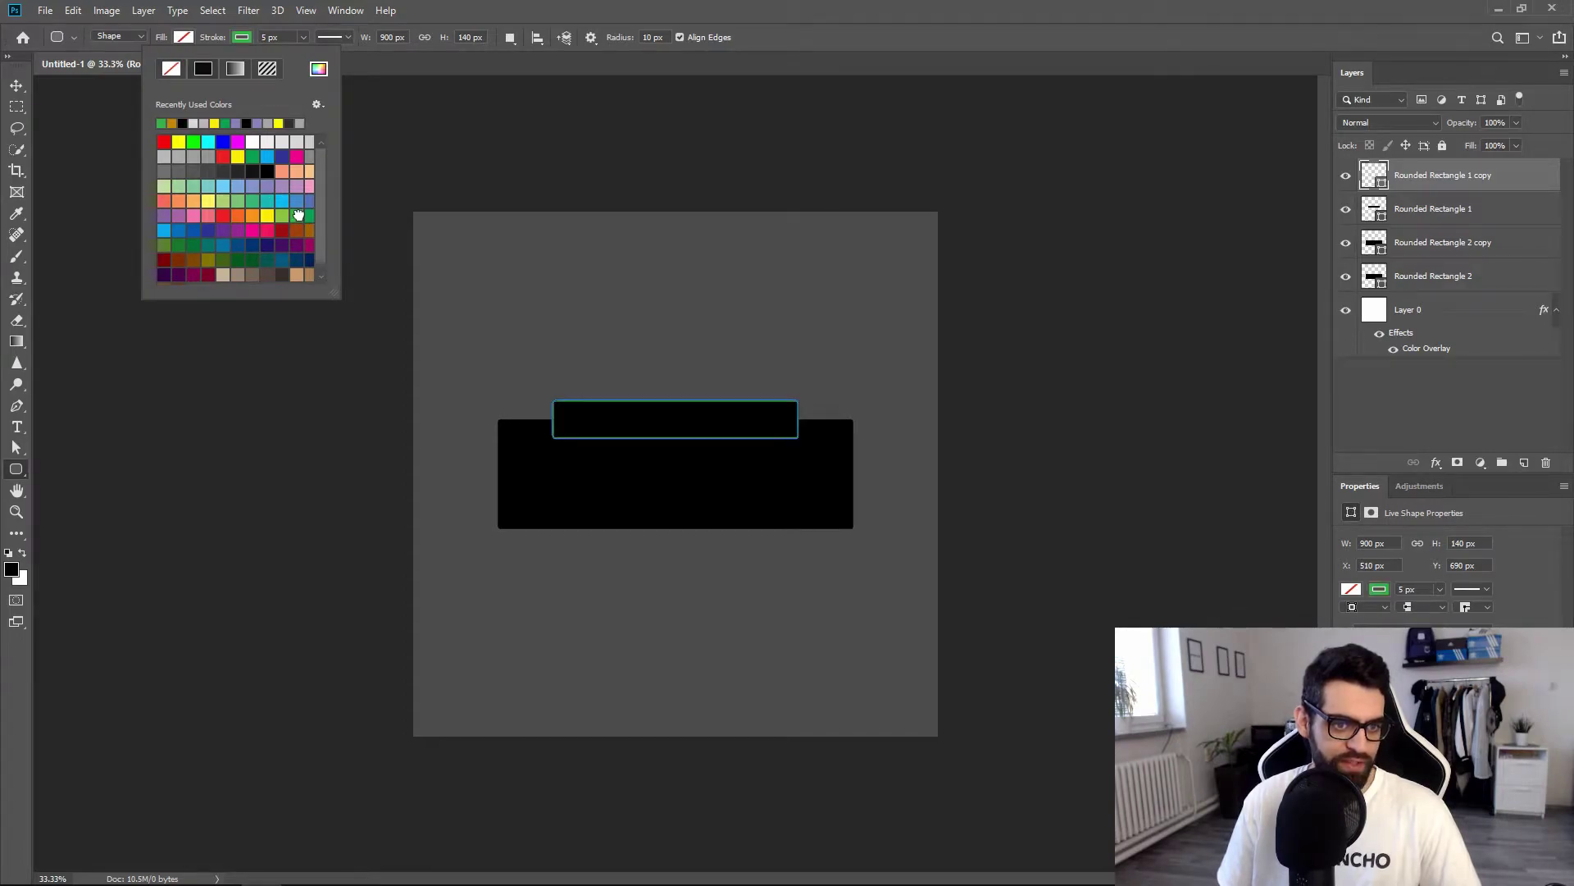
key("v")
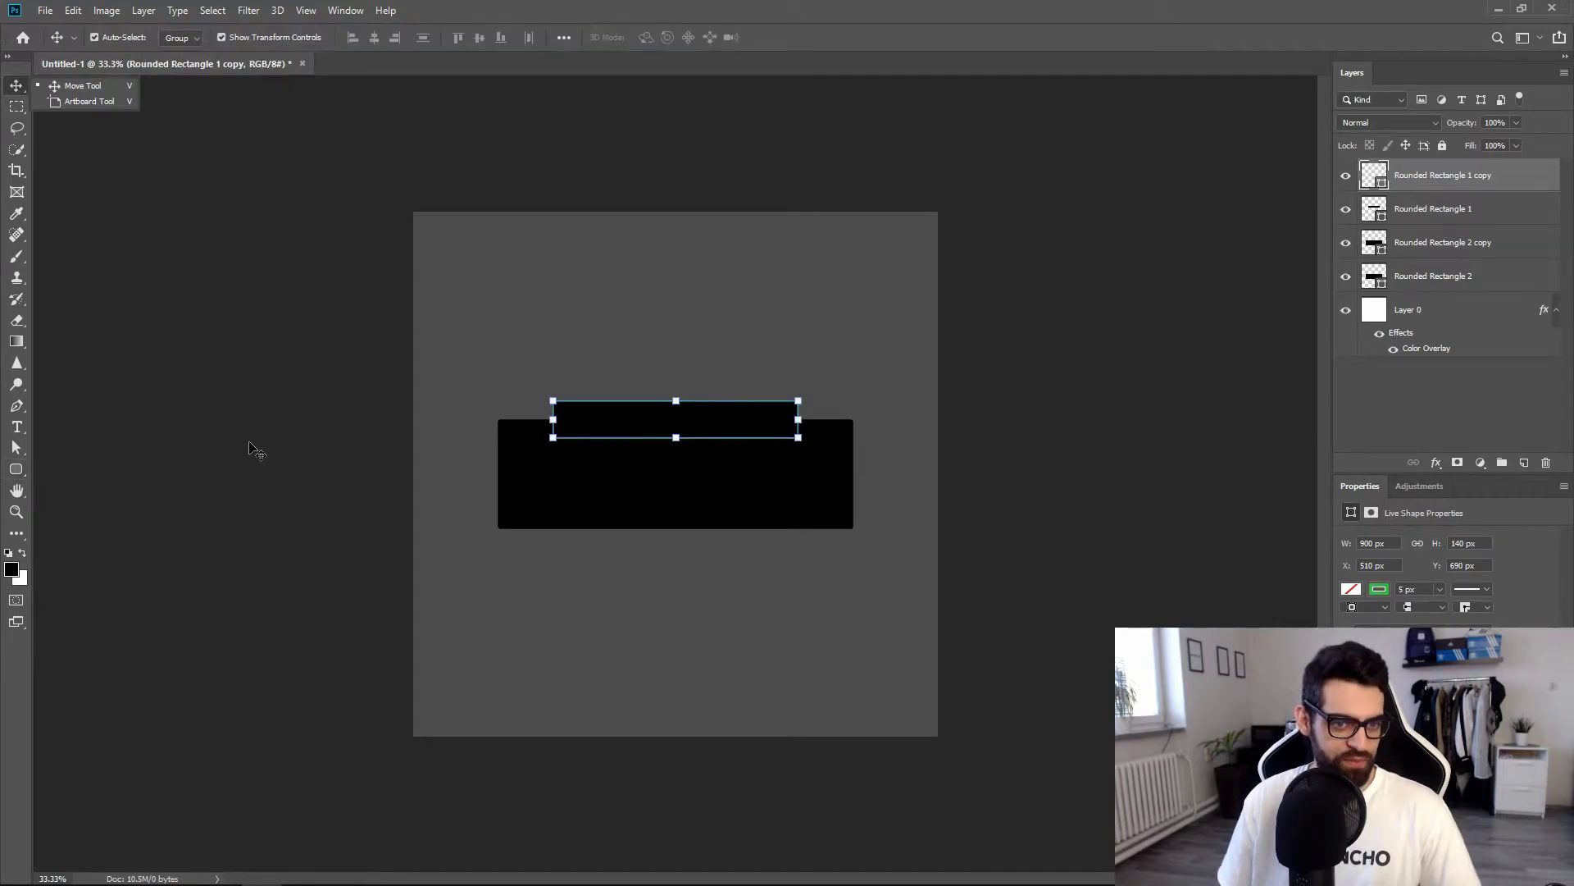
left_click(250, 449)
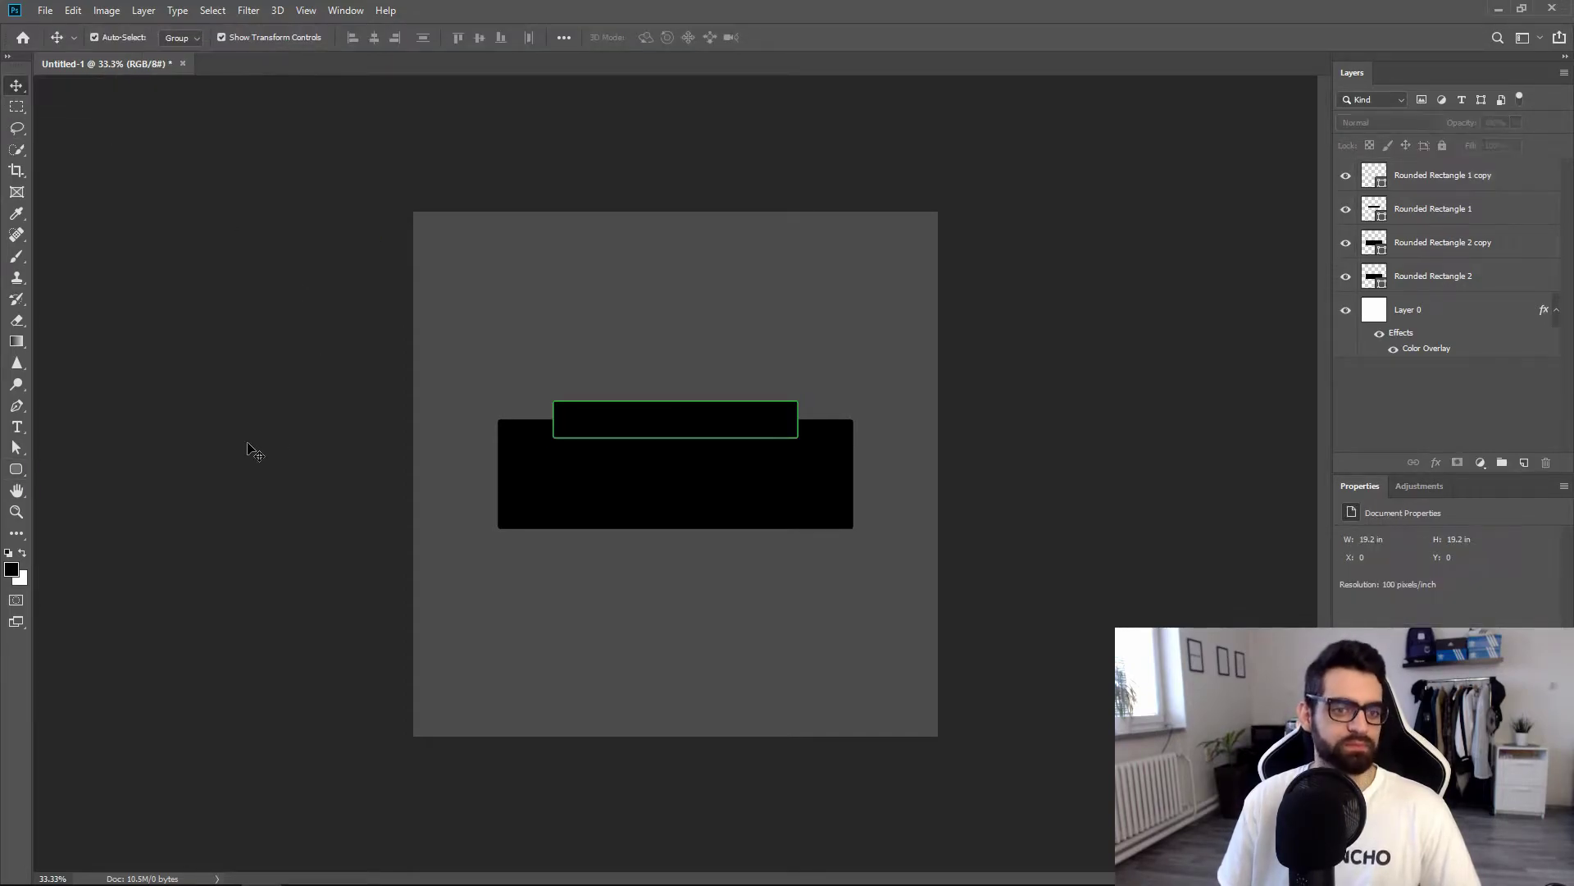
left_click(1438, 246)
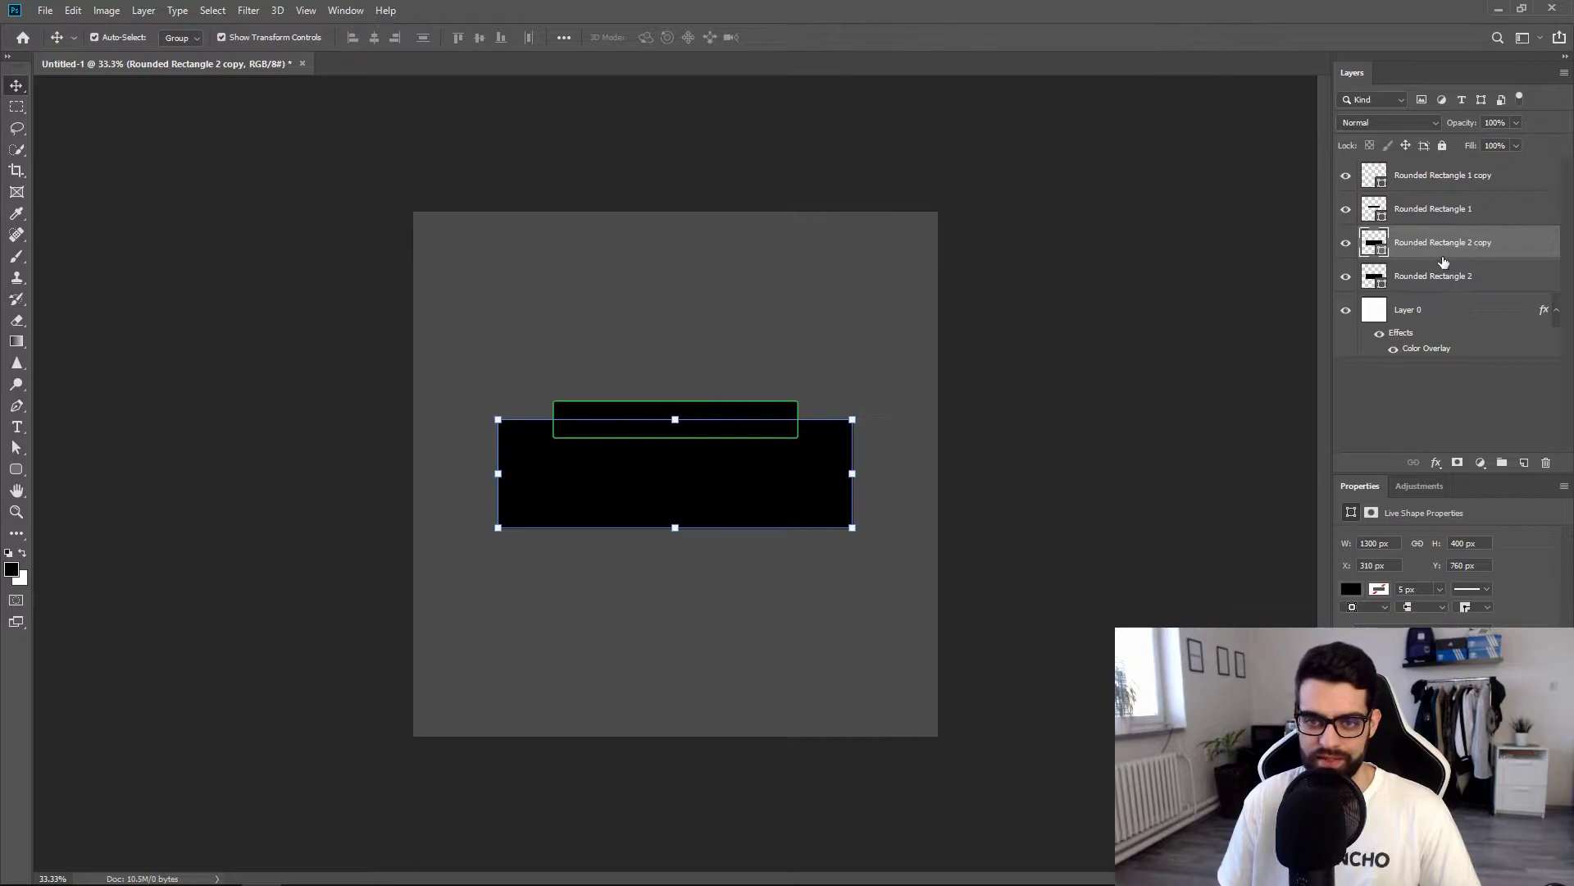
Set Rounded Rectangle 2 copy to No Color fill with a green stroke around the wide box.
left_click(15, 473)
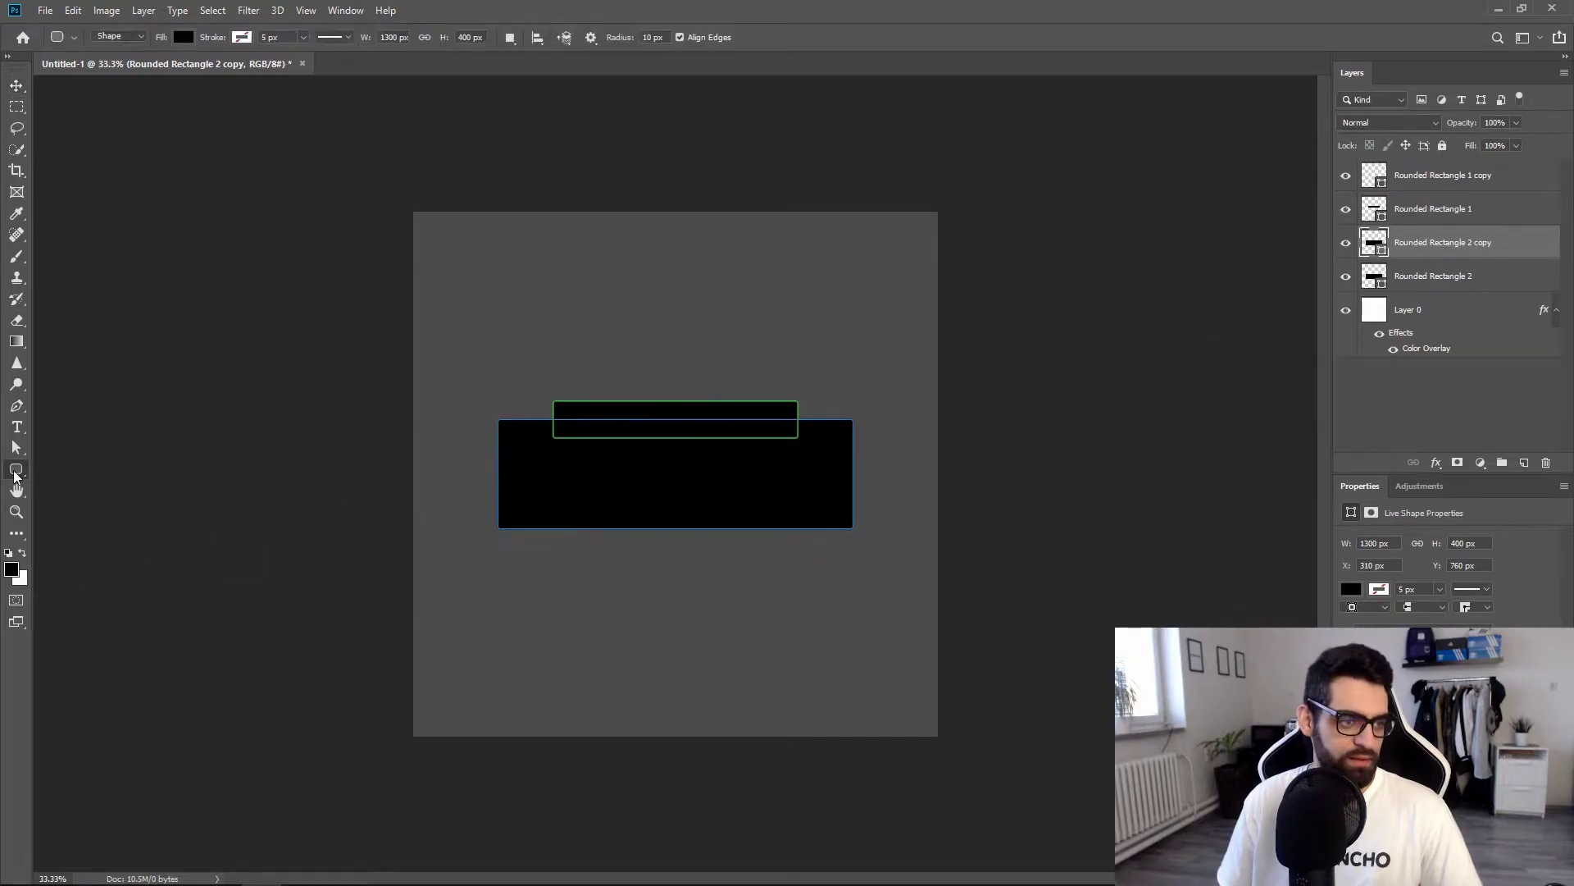
right_click(15, 473)
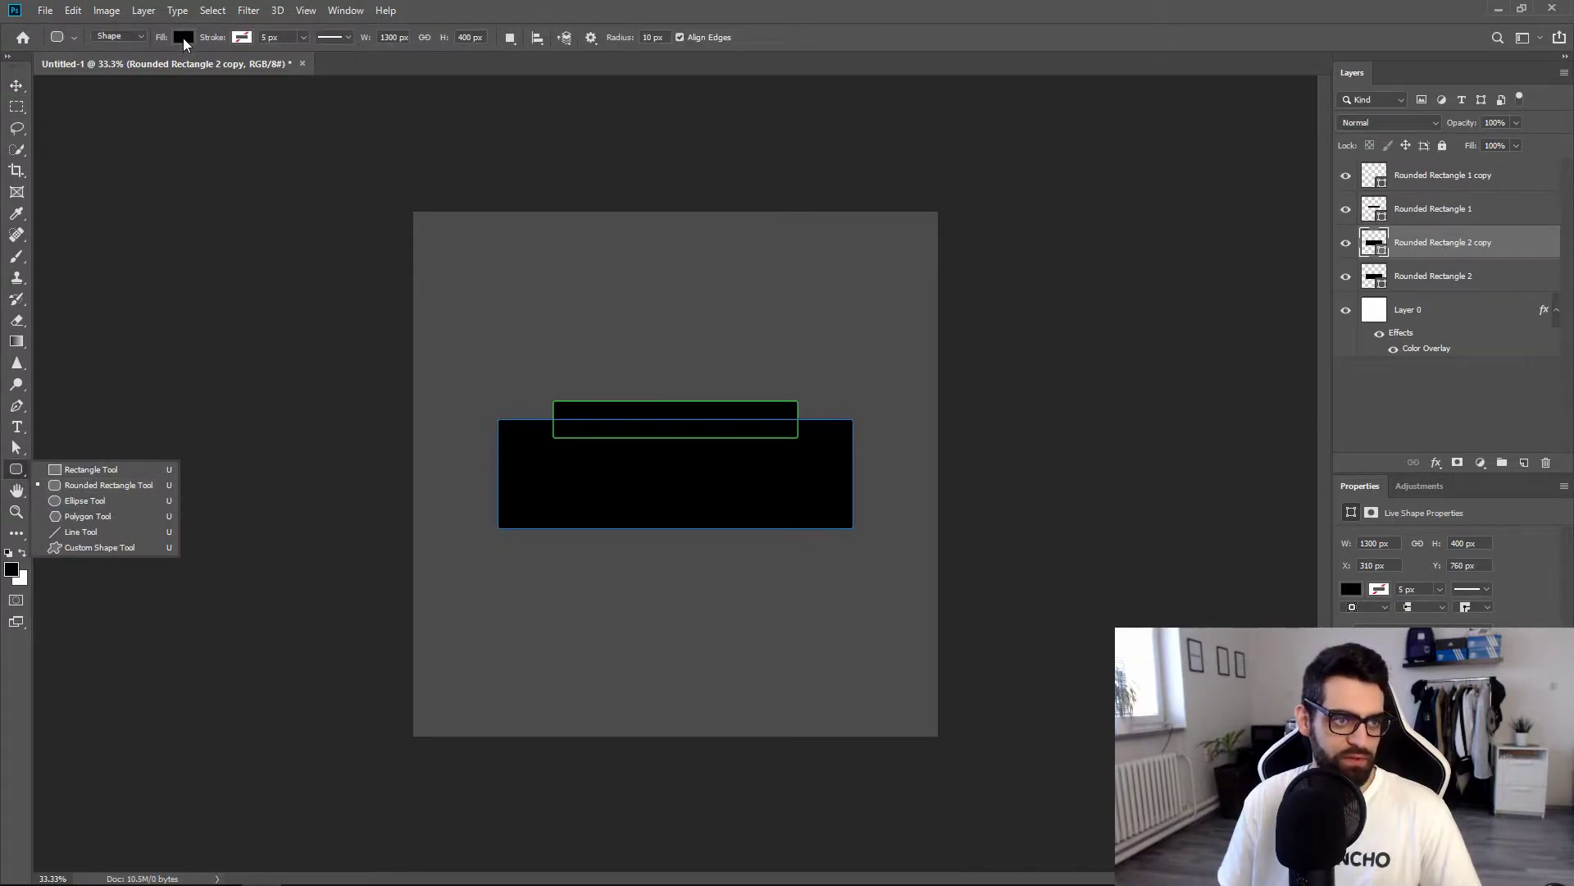
left_click(183, 38)
left_click(113, 70)
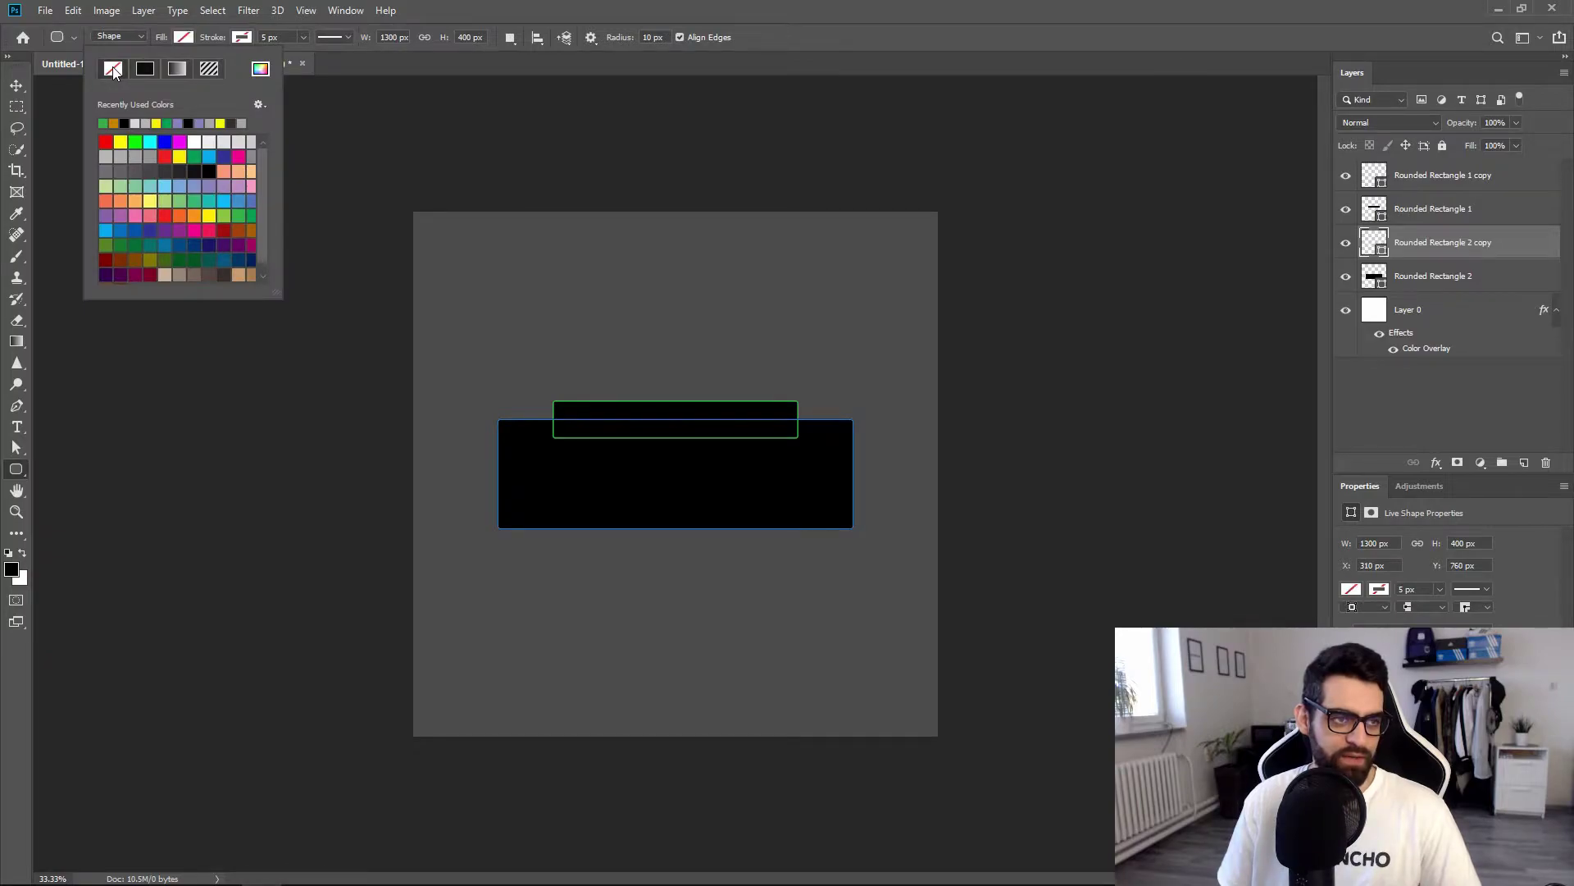
left_click(241, 38)
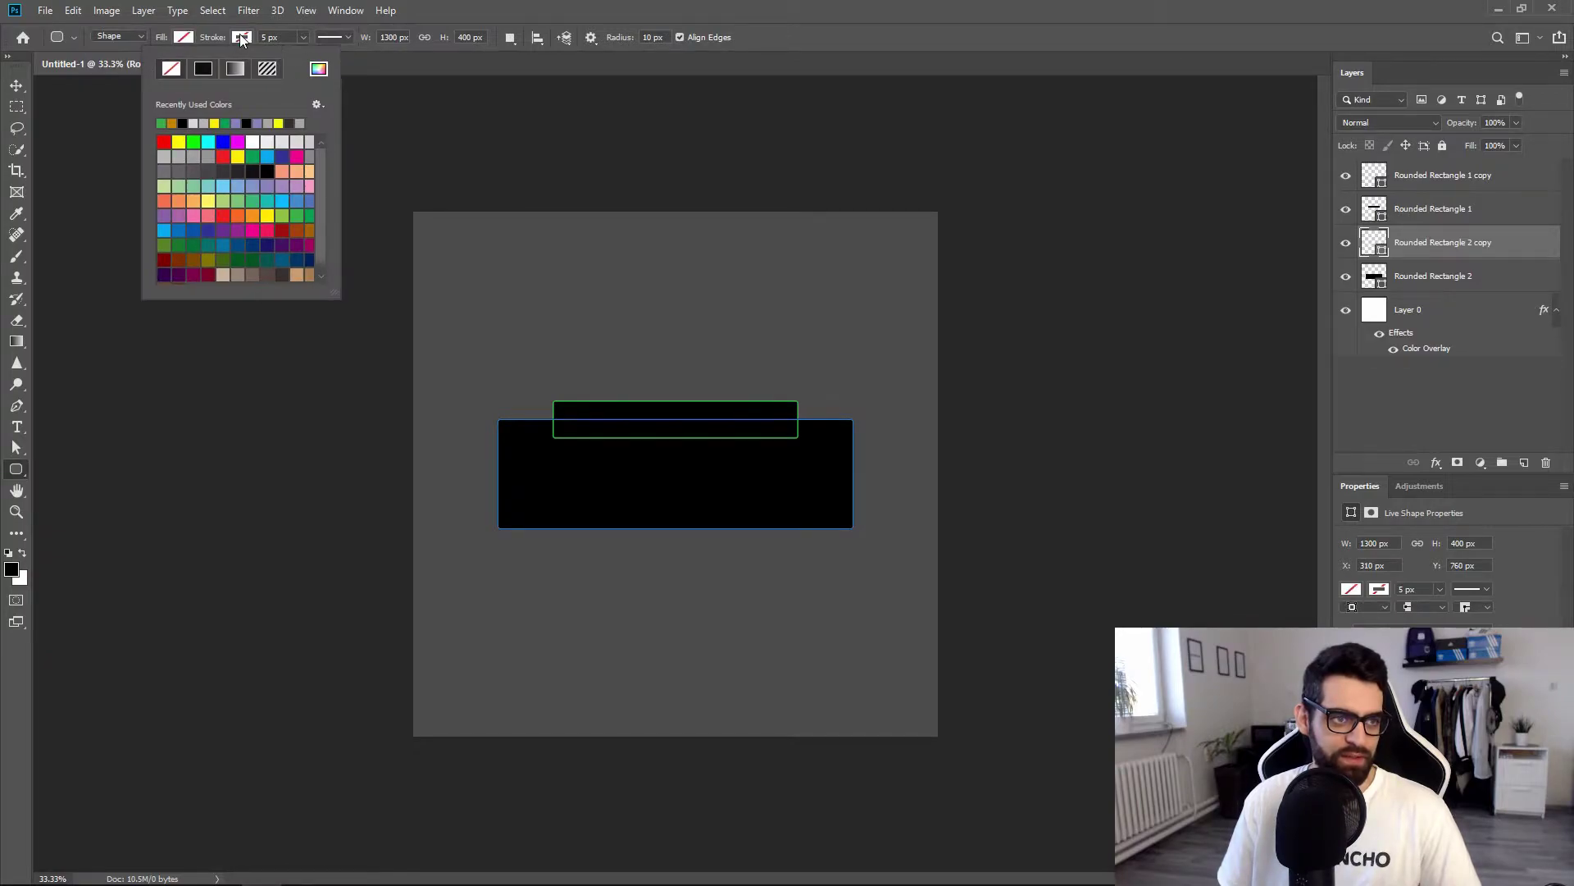
left_click(298, 215)
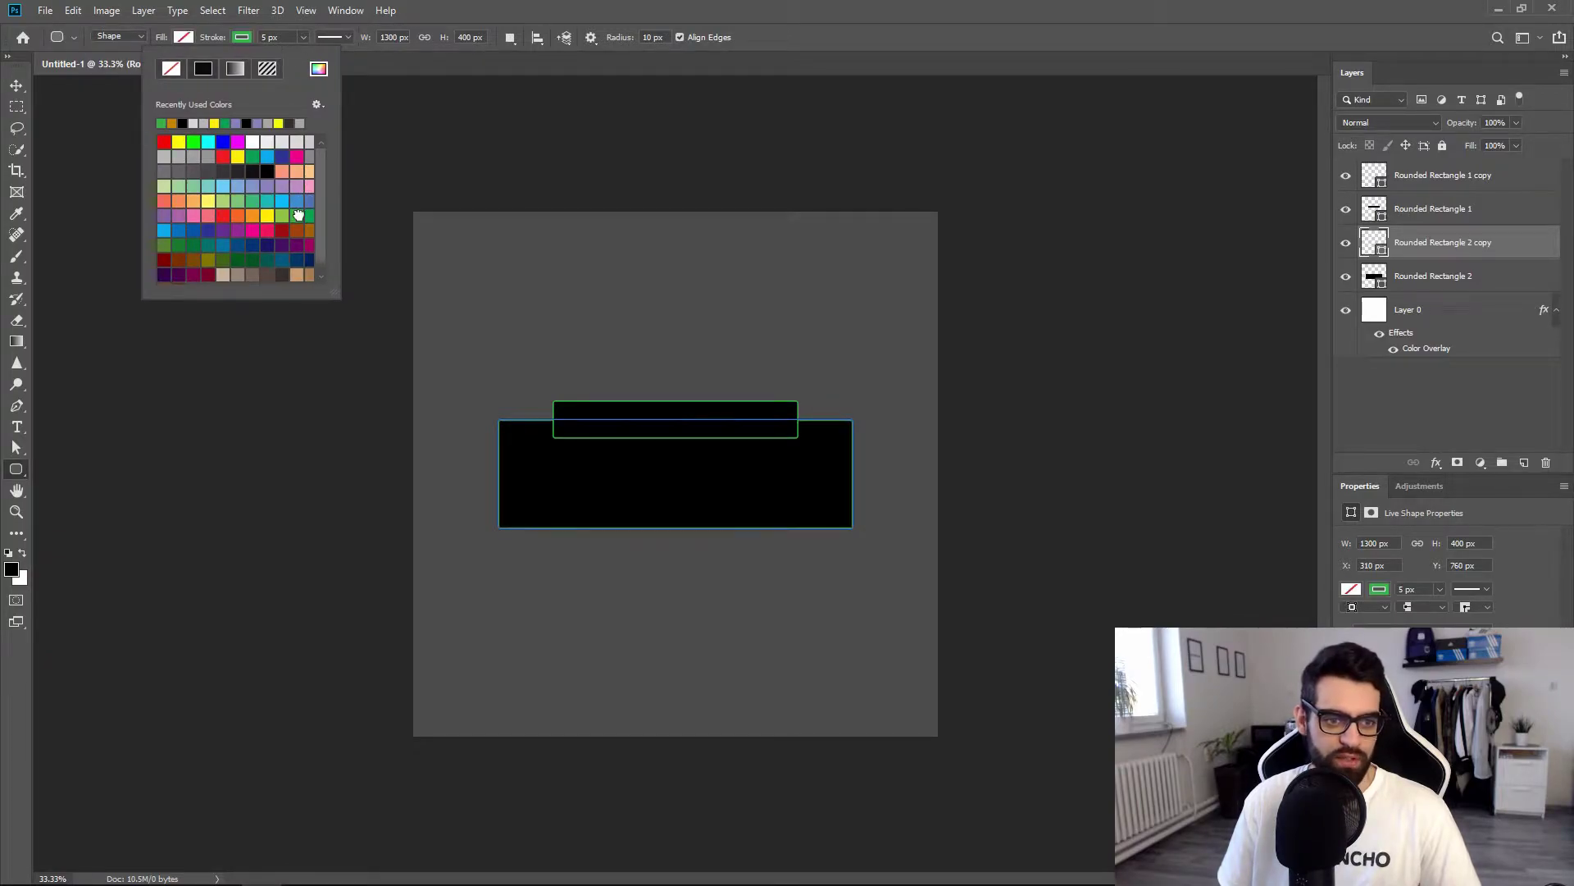
left_click(284, 37)
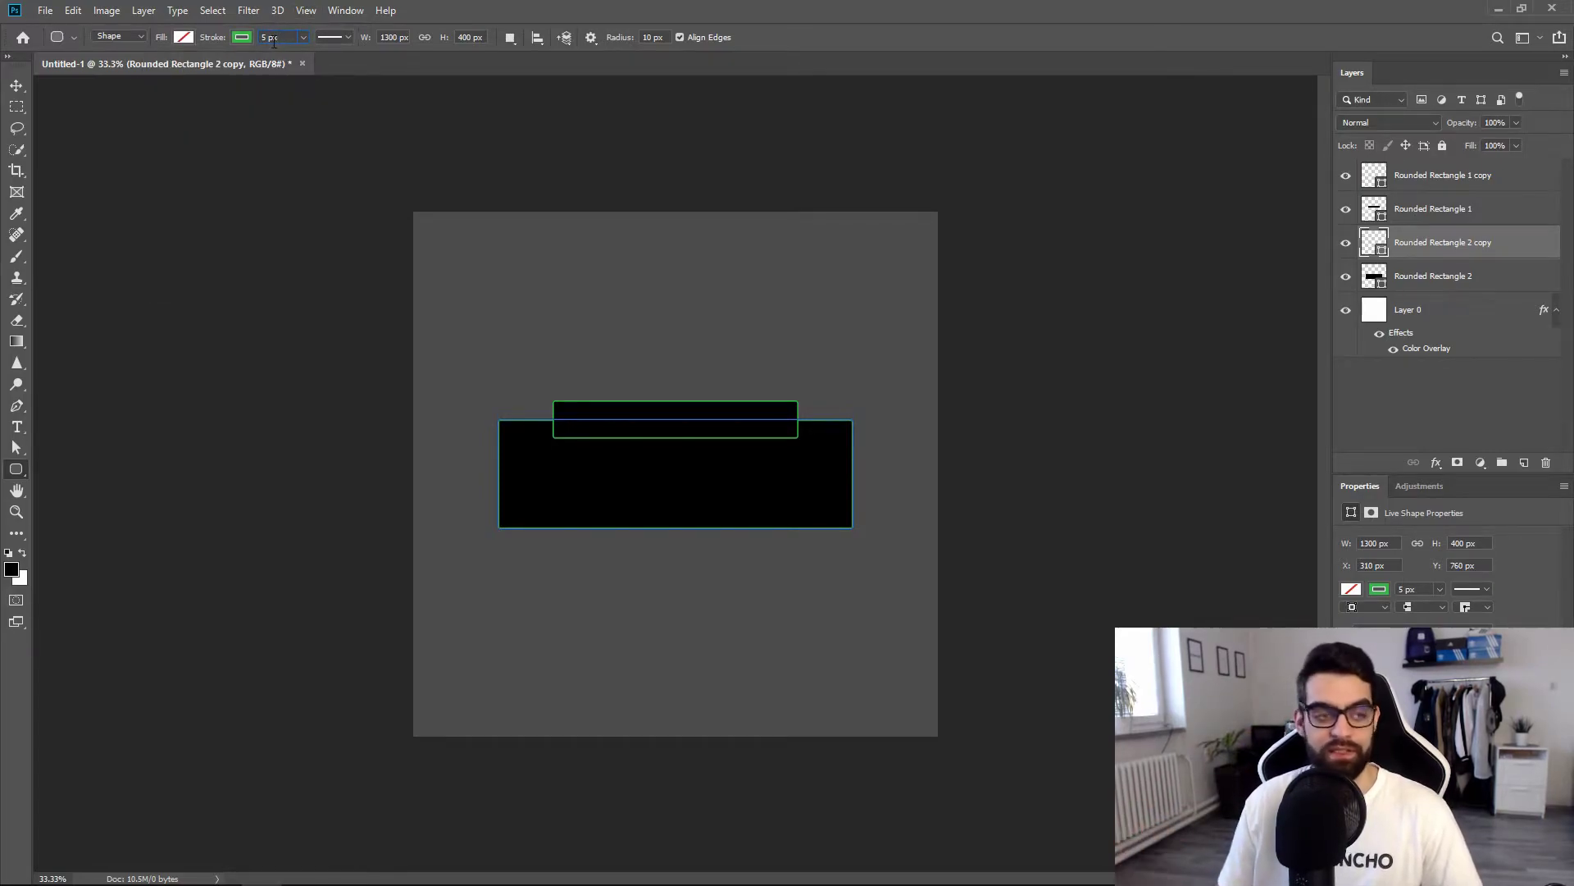
left_click(12, 89)
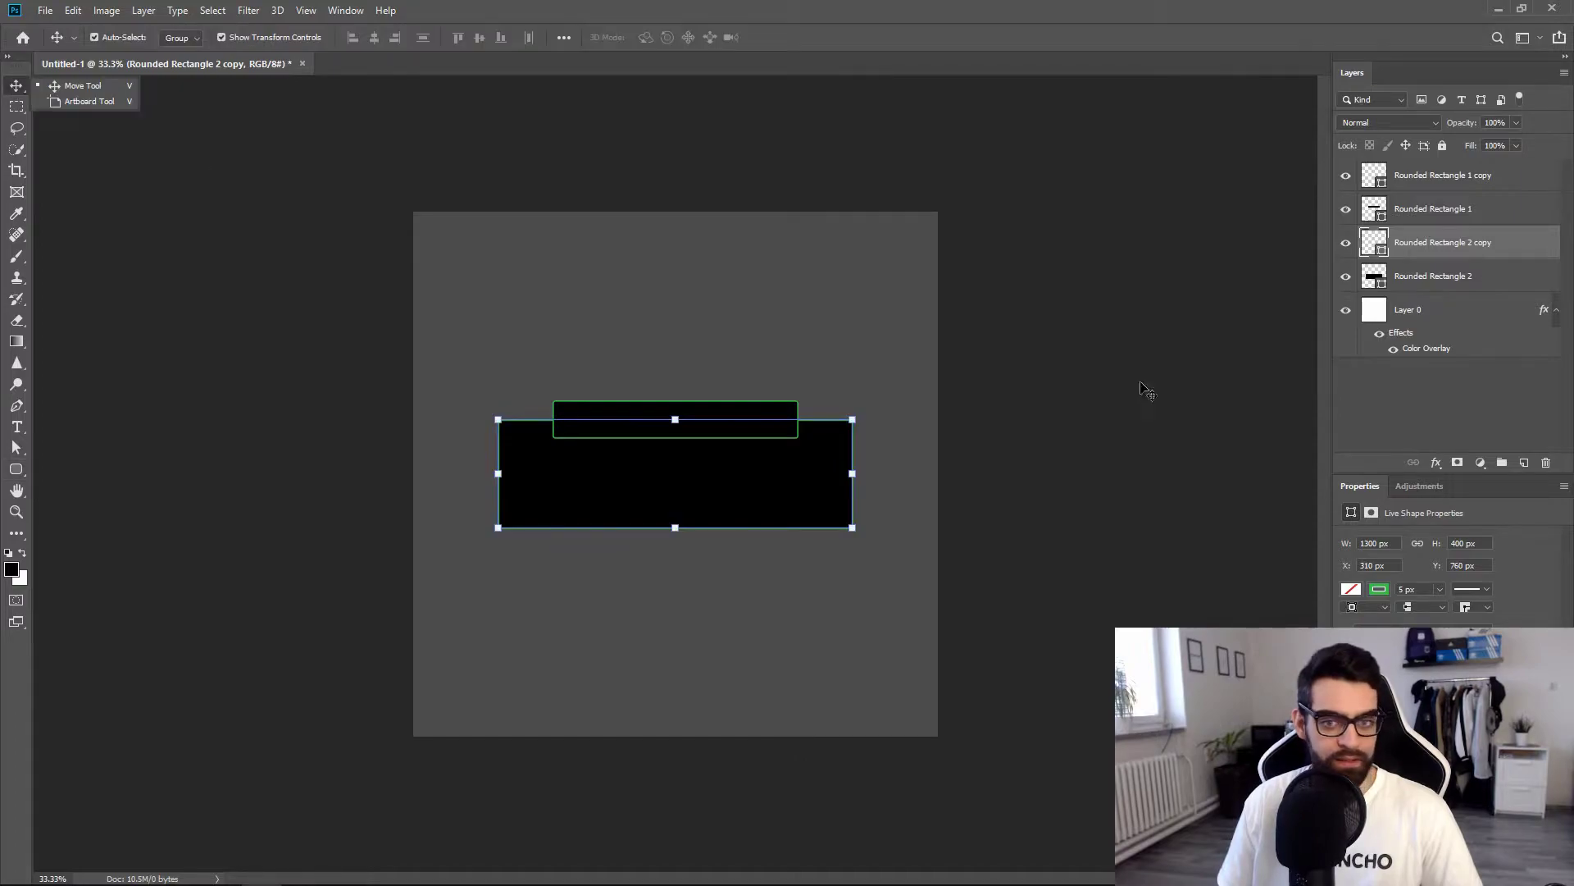
left_click(1469, 405)
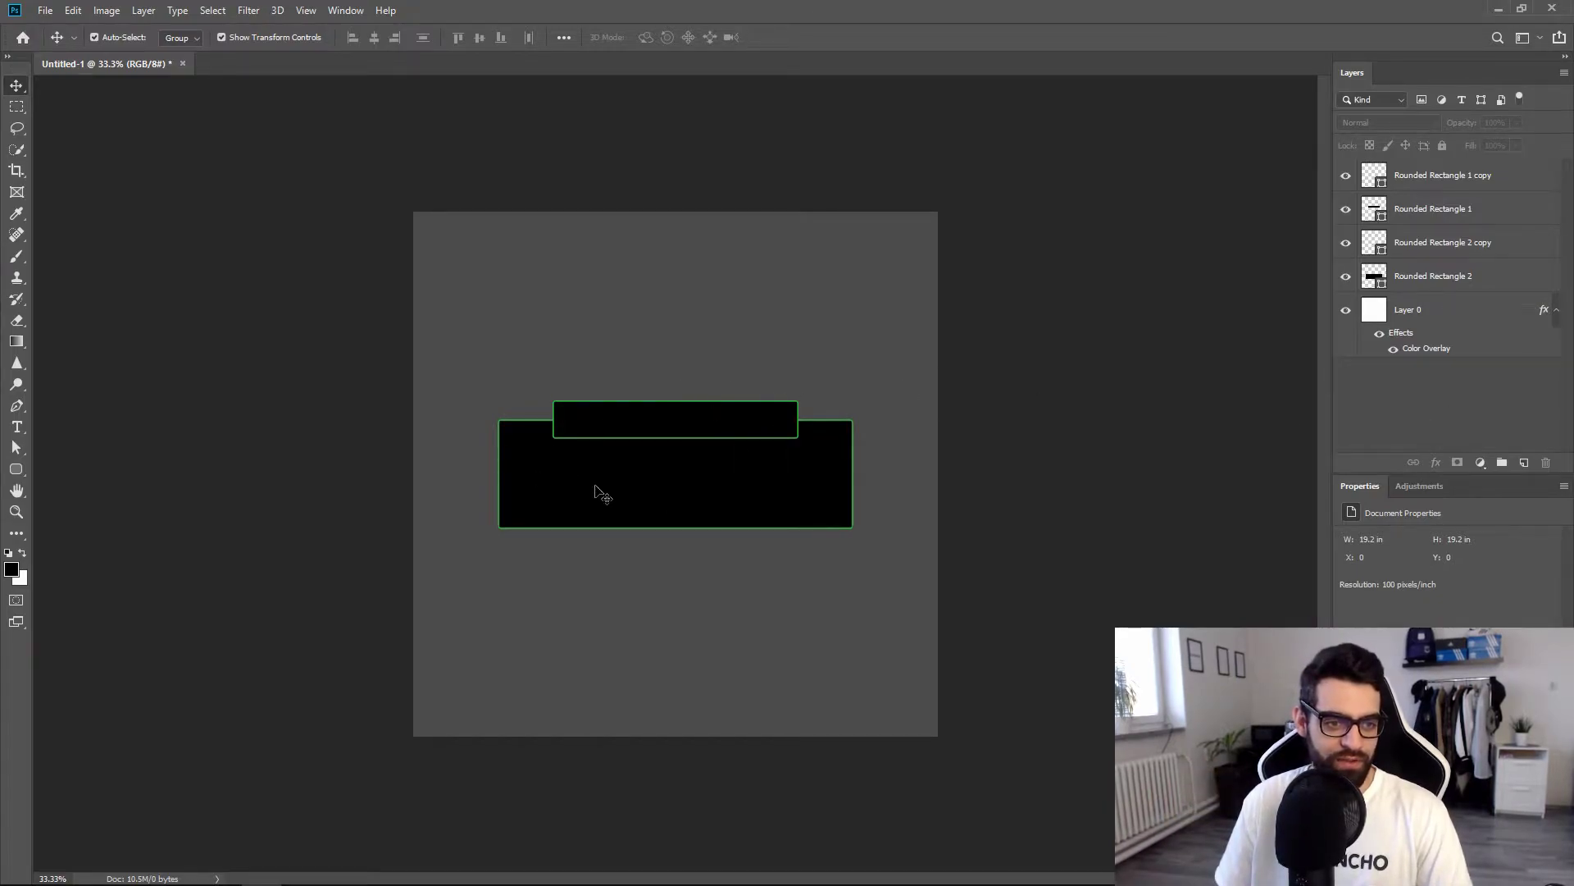
left_click_drag(16, 429, 52, 435)
Add a text layer above the boxes and replace the Lorem Ipsum placeholder with NEW FOLLOWER.
left_click(566, 328)
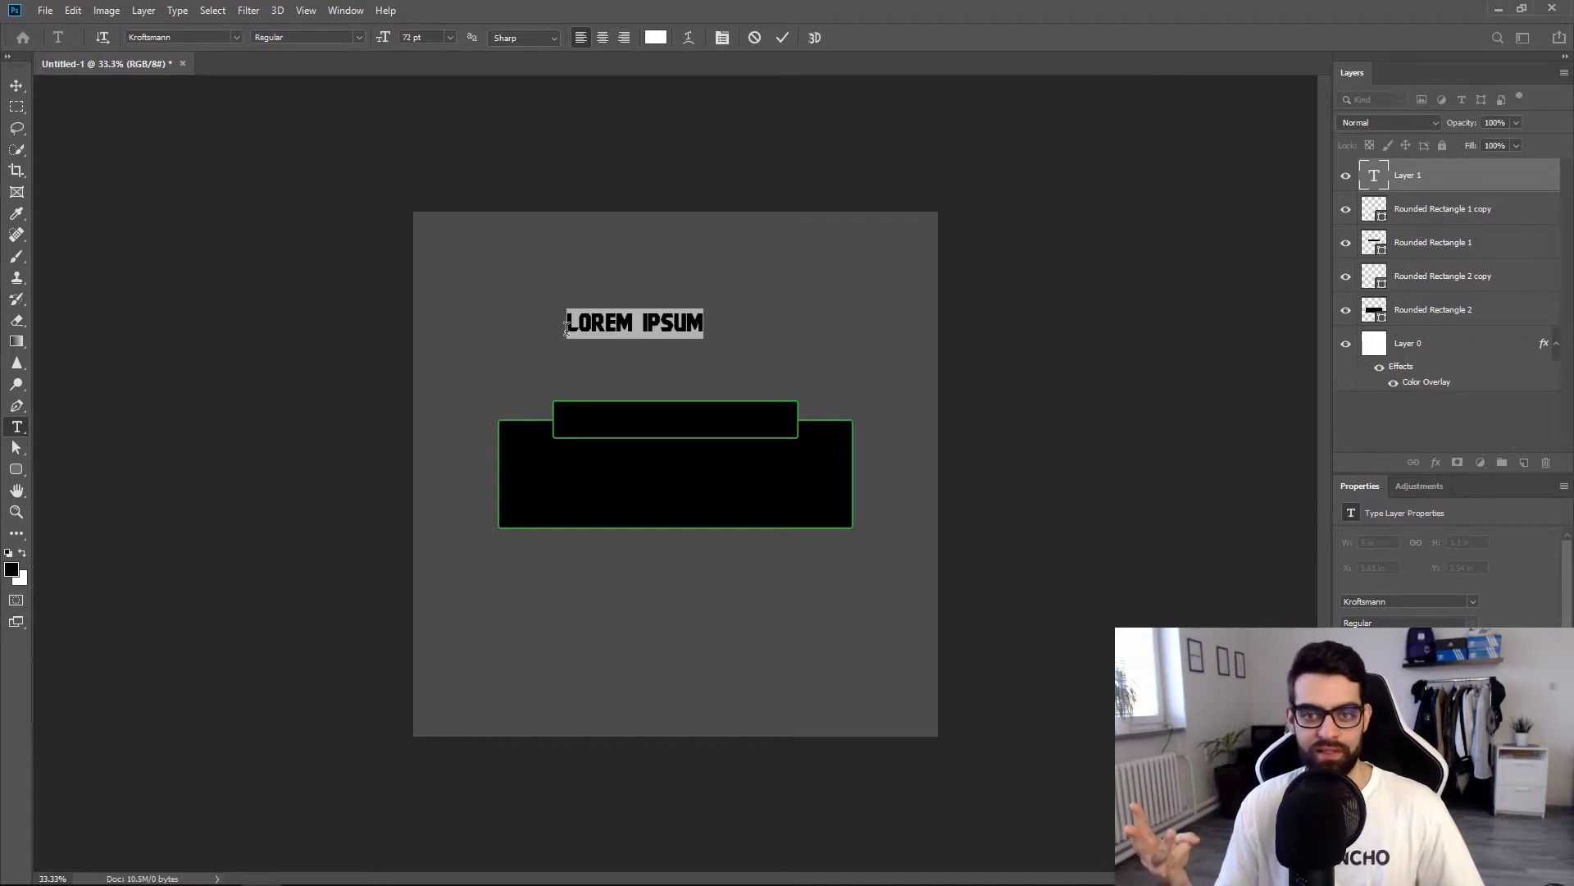
left_click(580, 321)
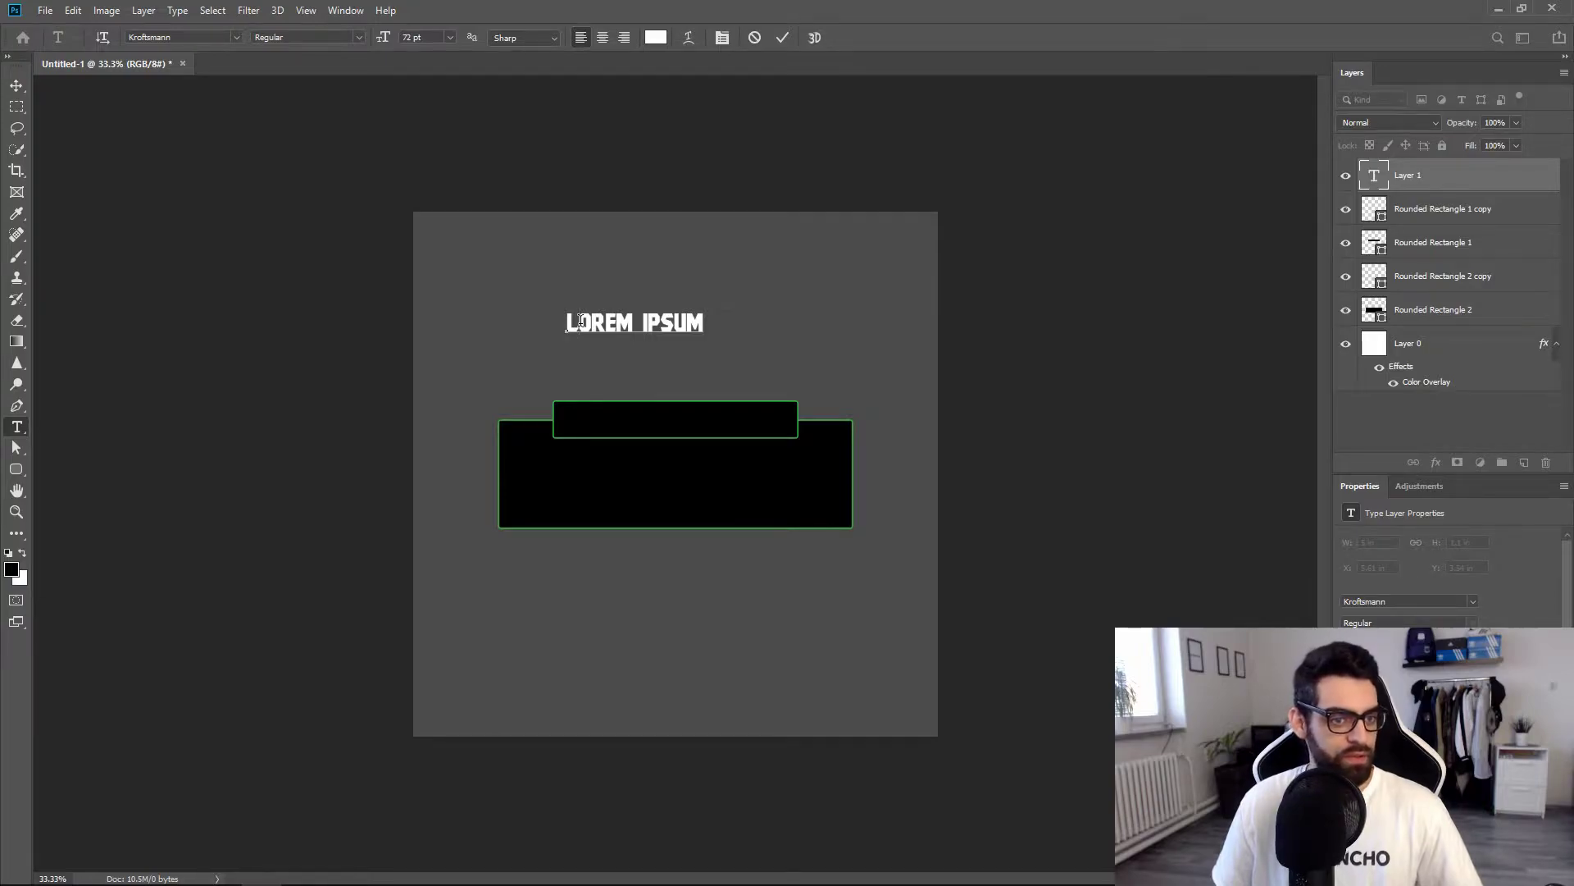
key("ctrl+a")
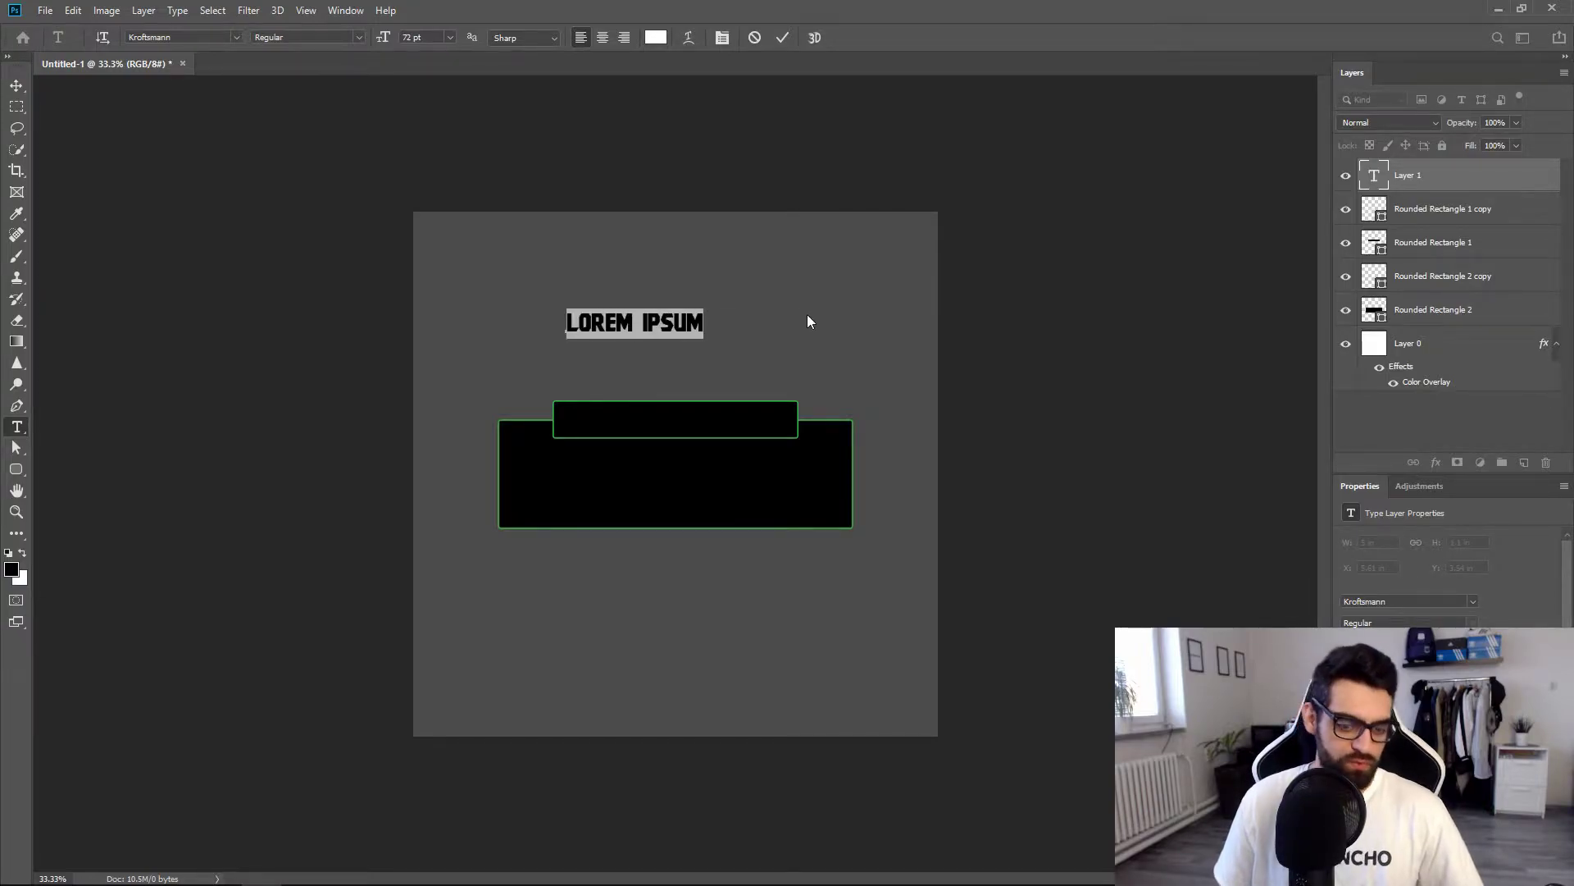
type("NEW FOO")
key("BackSpace")
type("LLOWER")
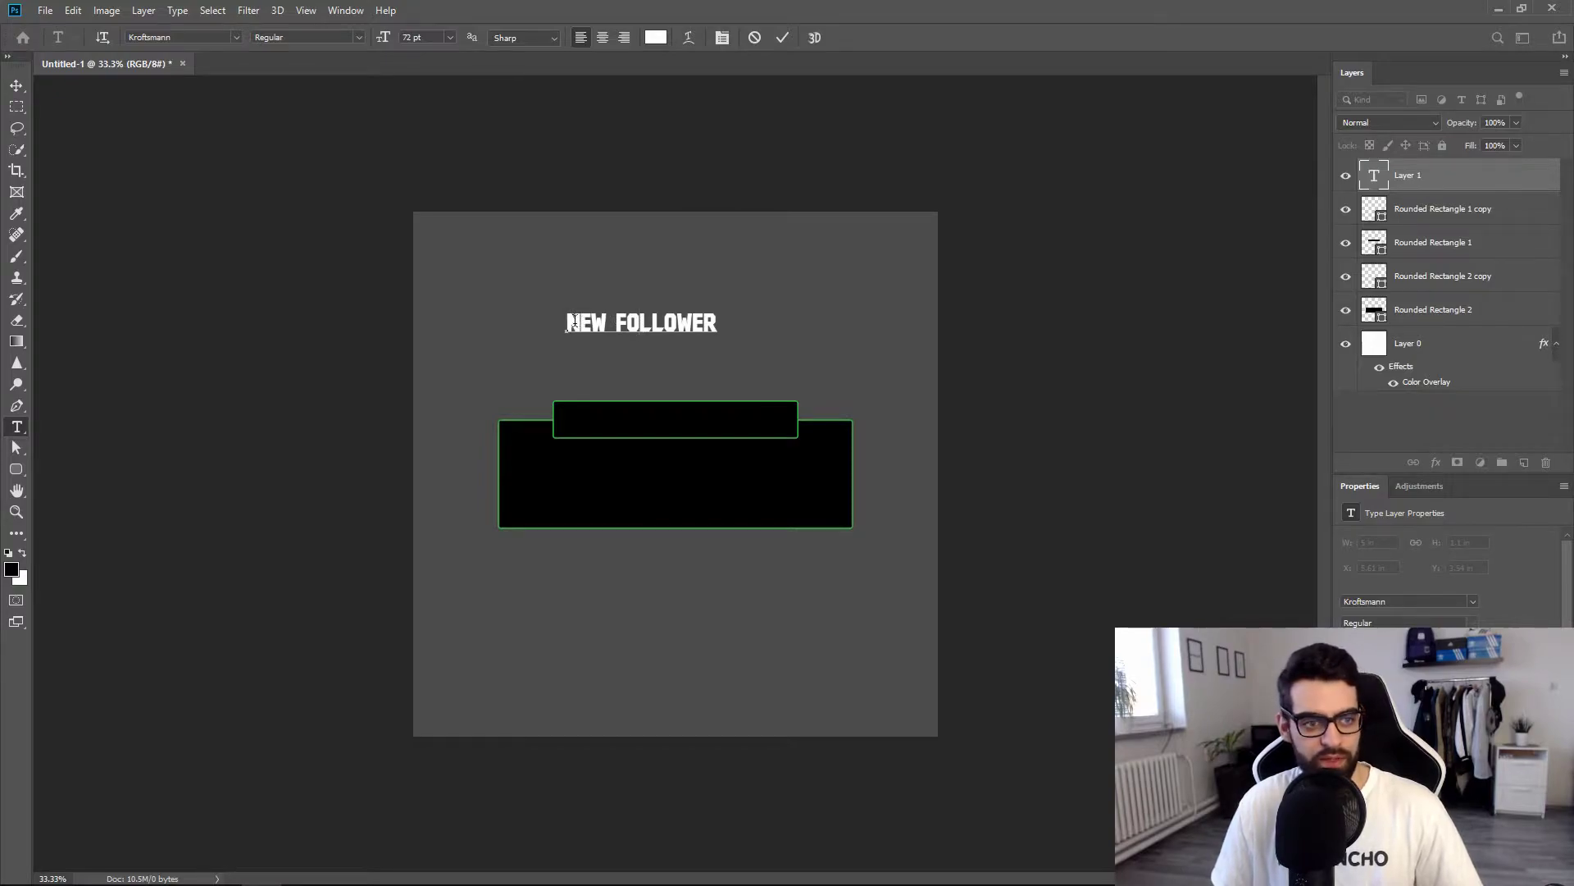
left_click_drag(568, 321, 726, 321)
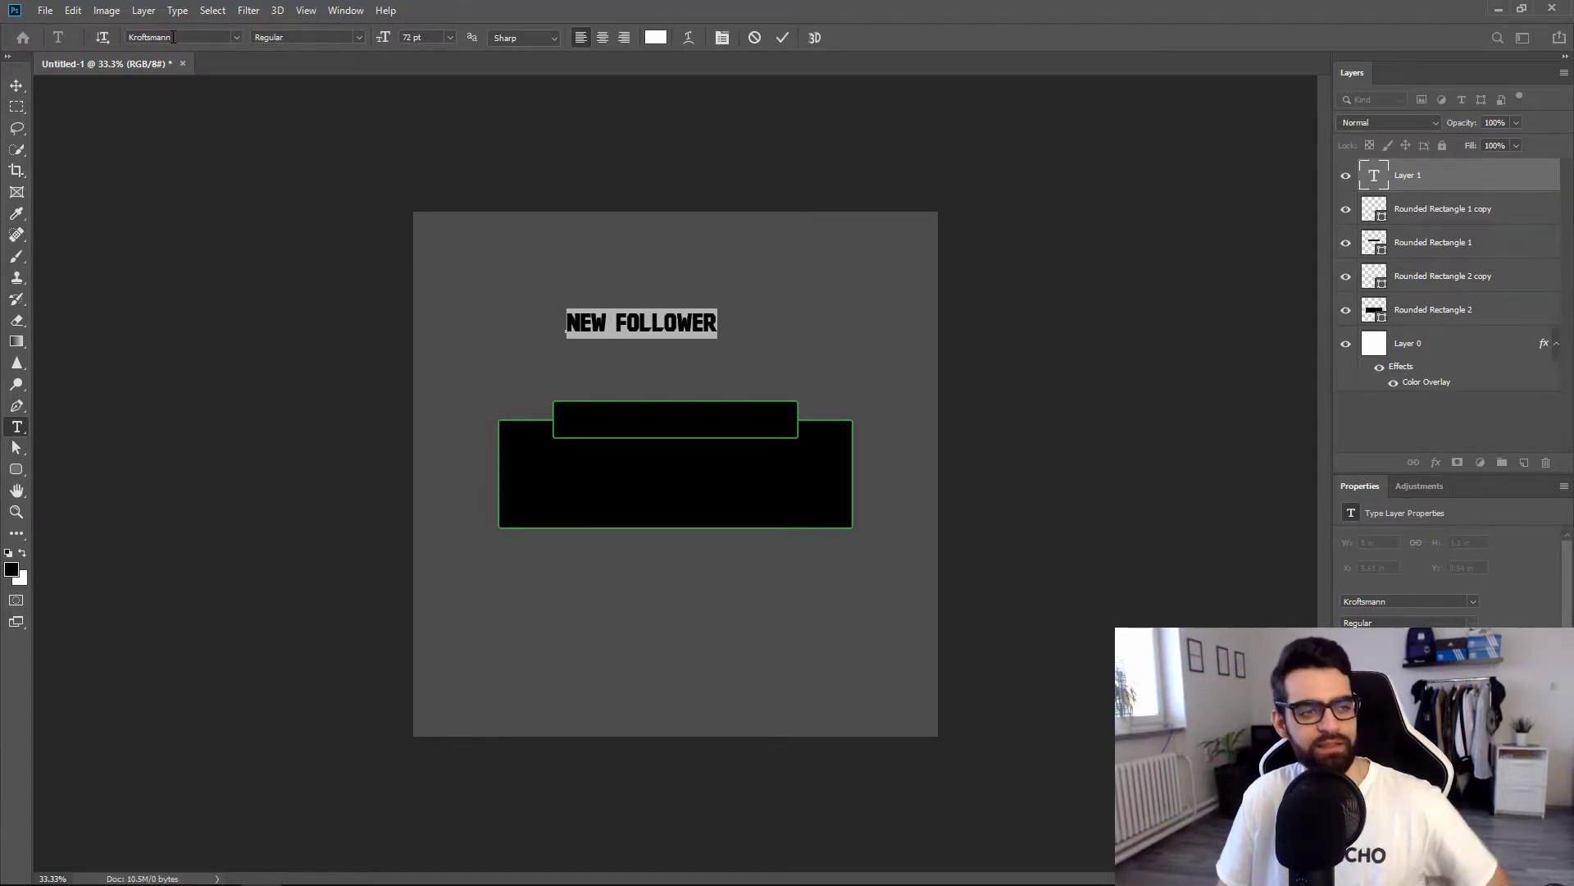
Move the NEW FOLLOWER text onto the top bar and centre it horizontally with Rounded Rectangle 1.
left_click(18, 89)
left_click_drag(685, 328, 717, 420)
left_click(1089, 471)
left_click(743, 418)
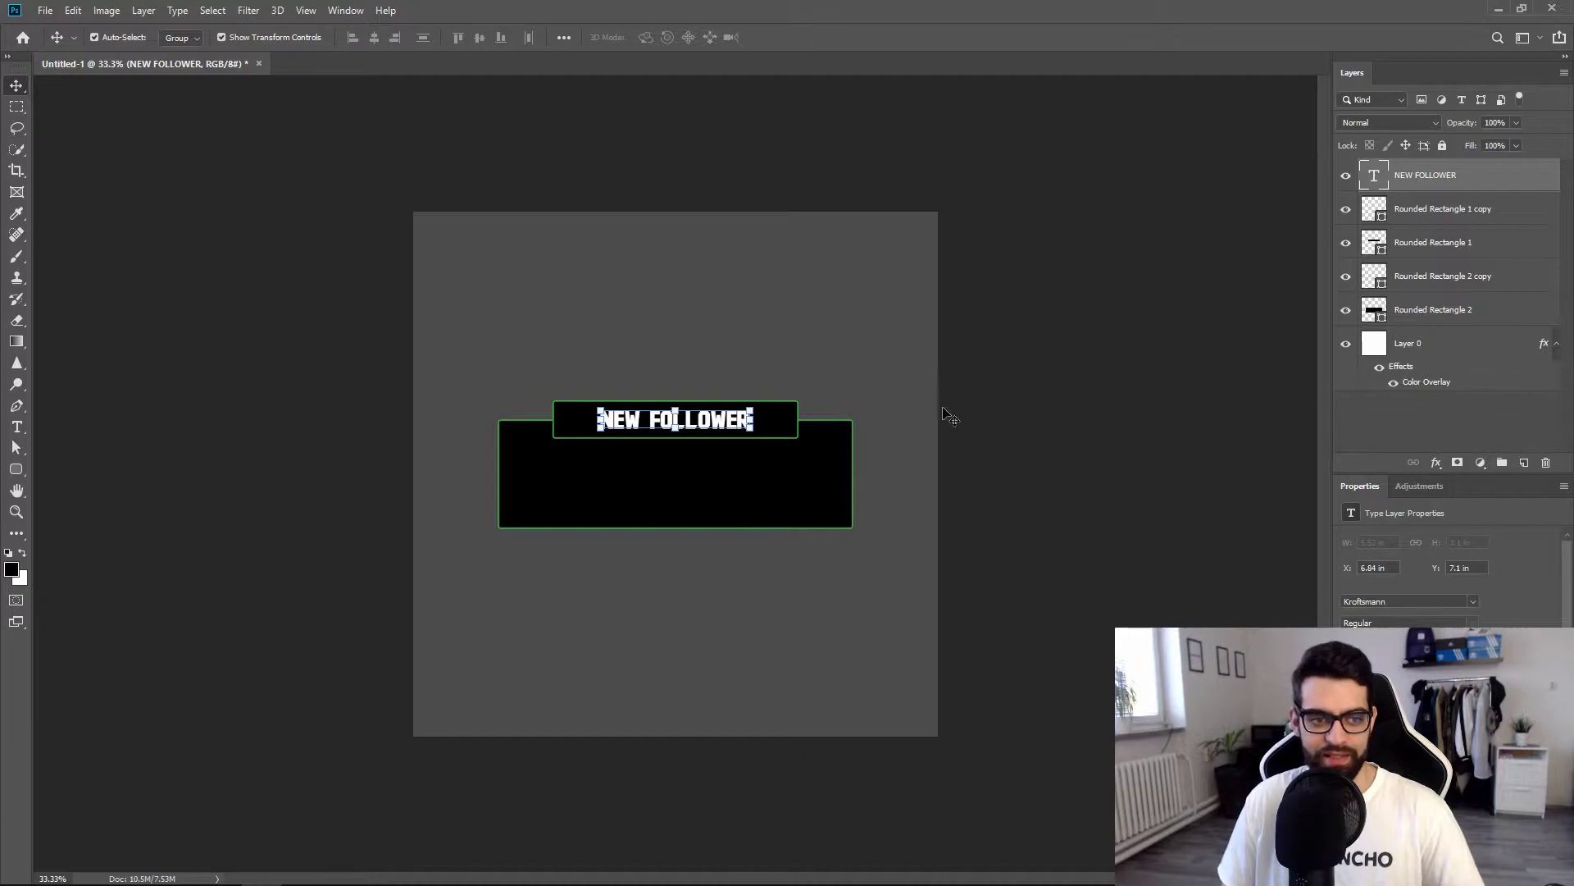
left_click(1422, 441)
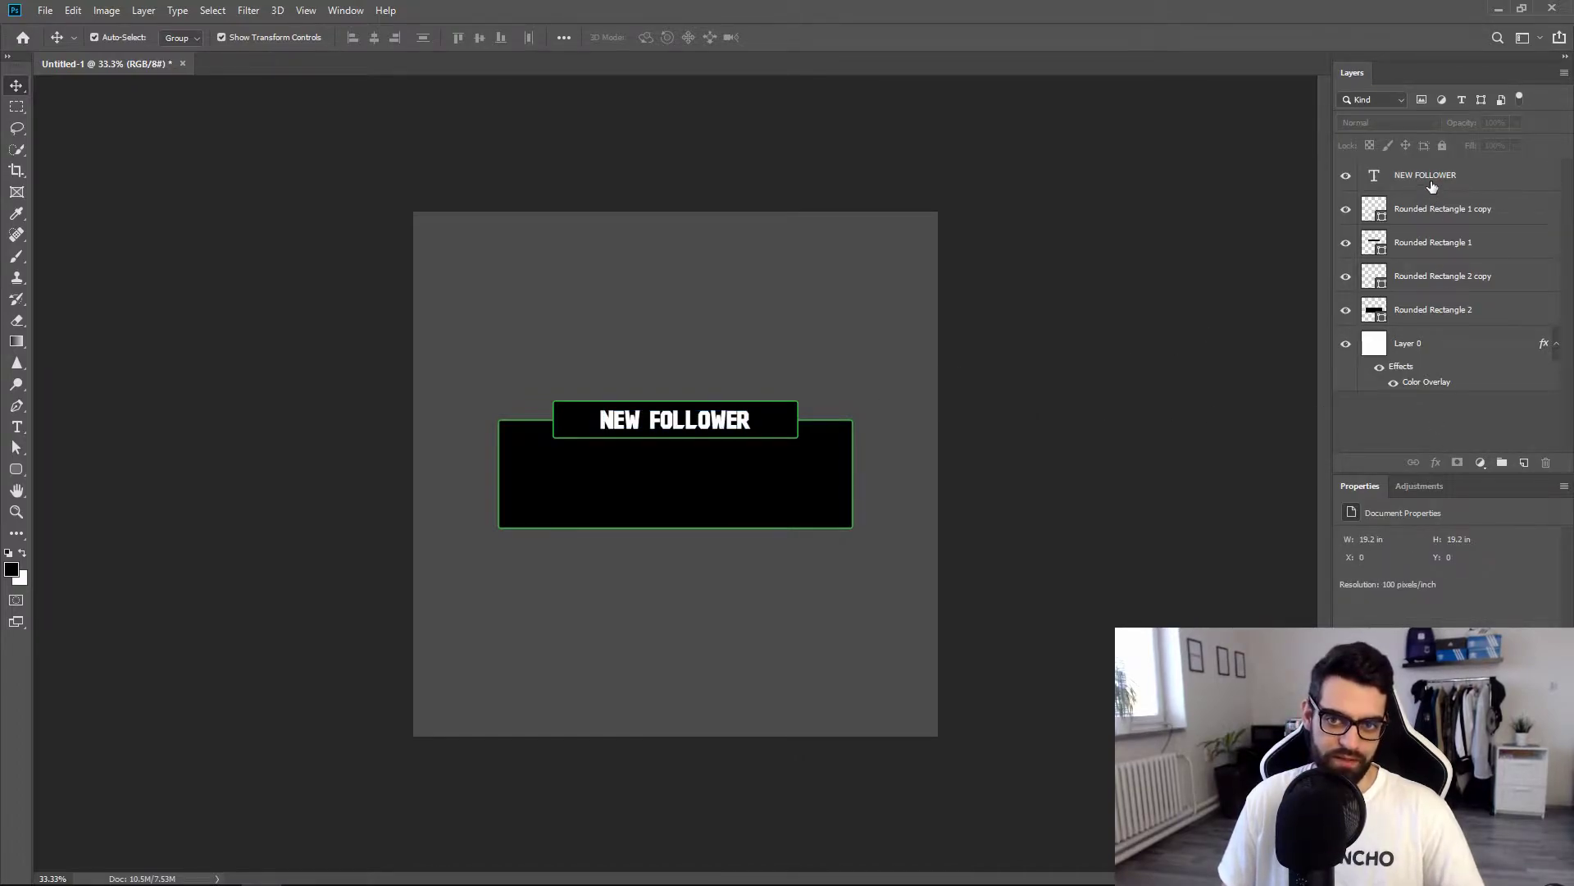
left_click(1432, 187)
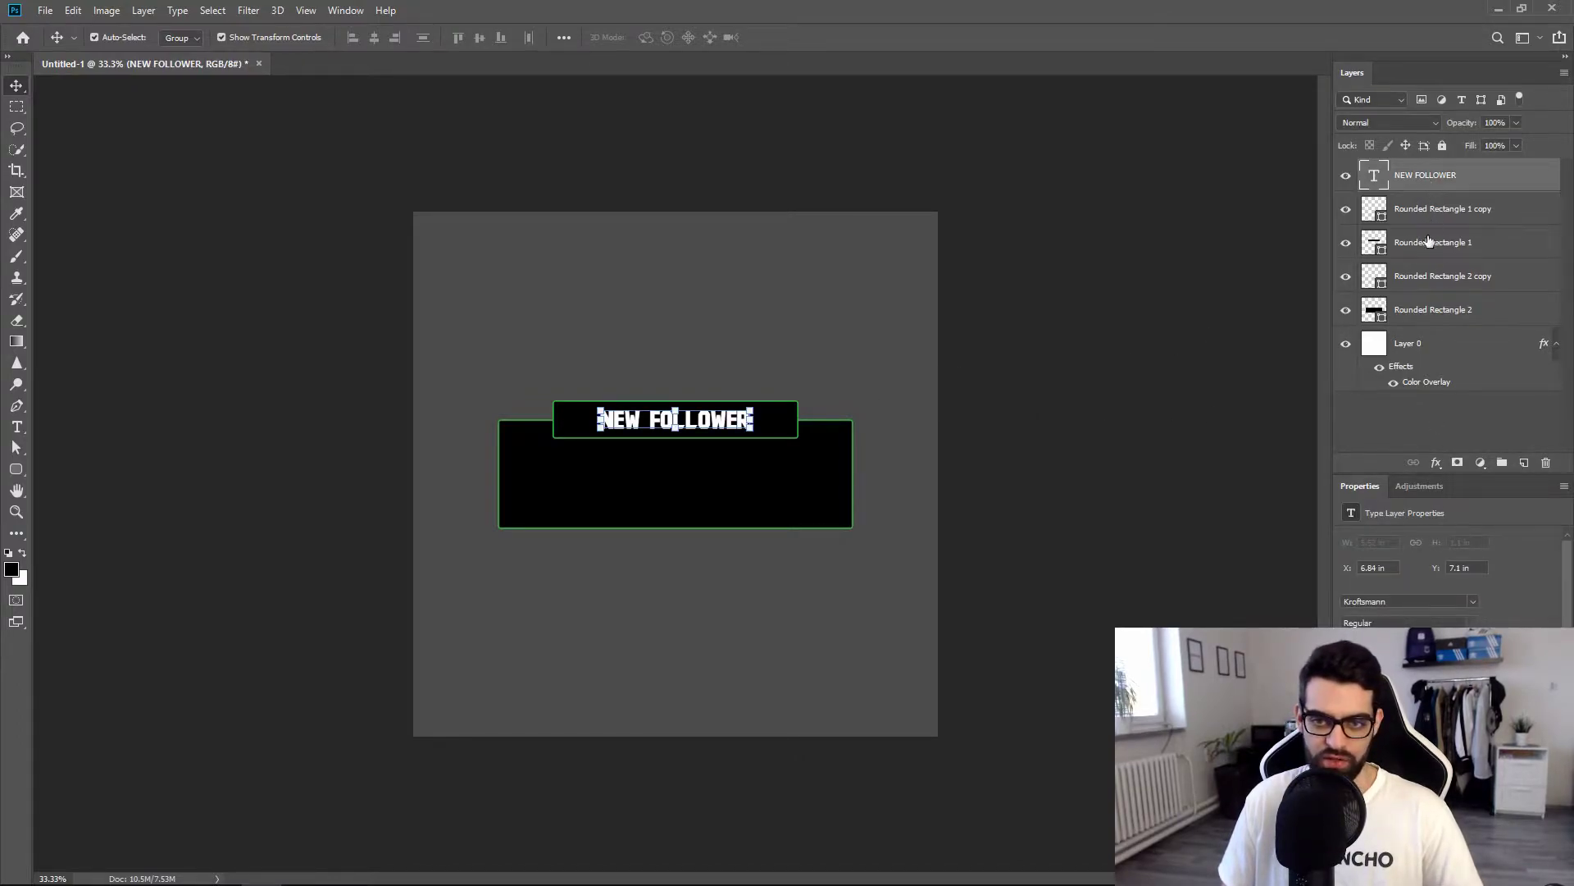
key("ctrl")
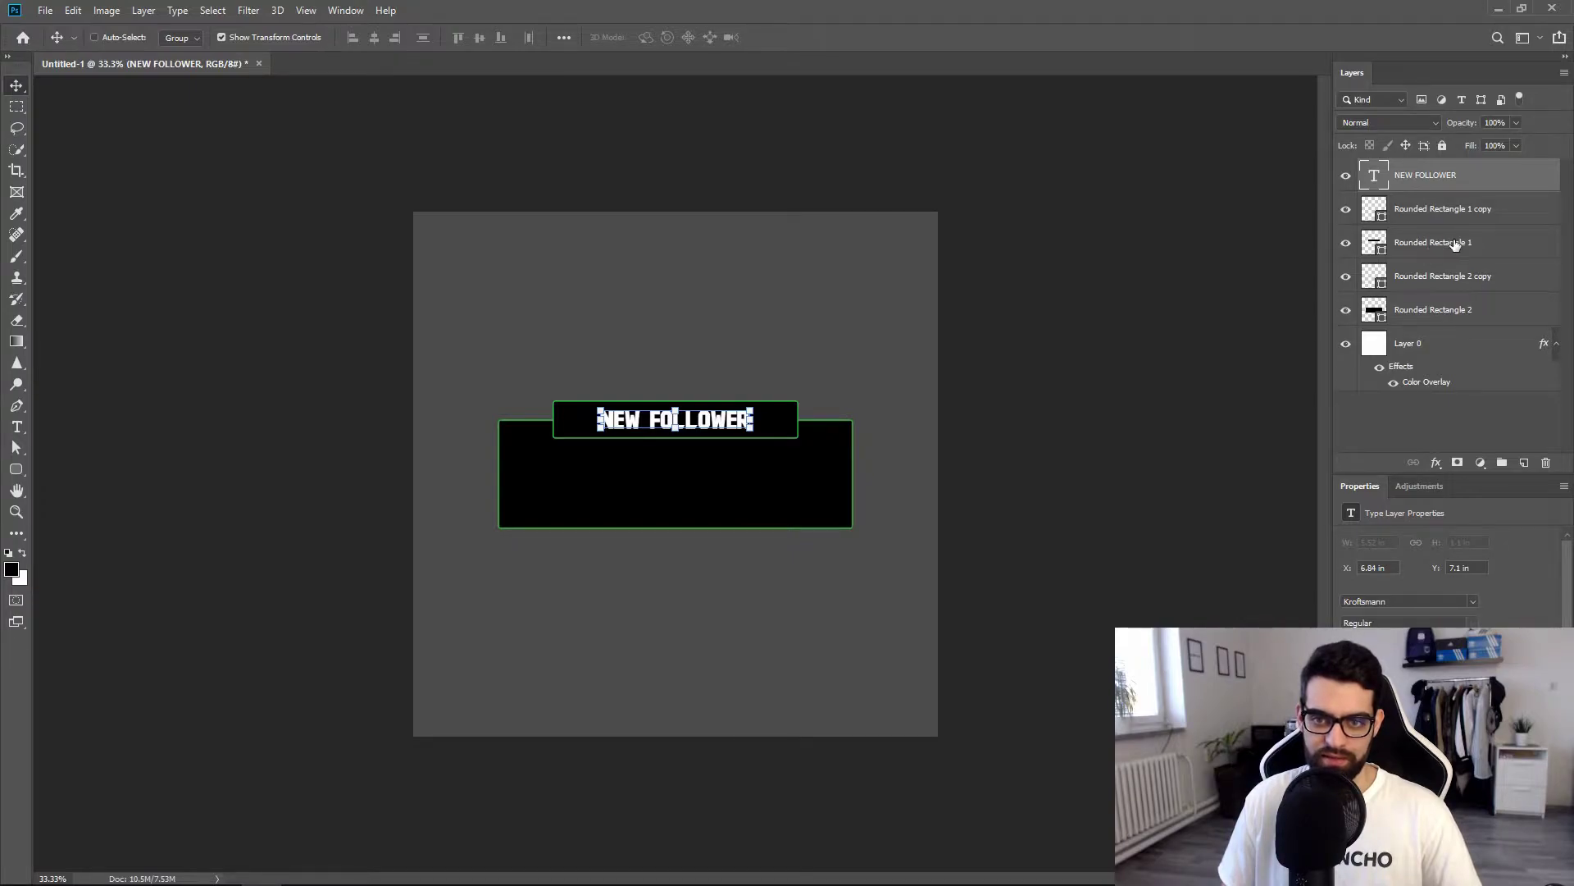
left_click(1453, 245, "ctrl")
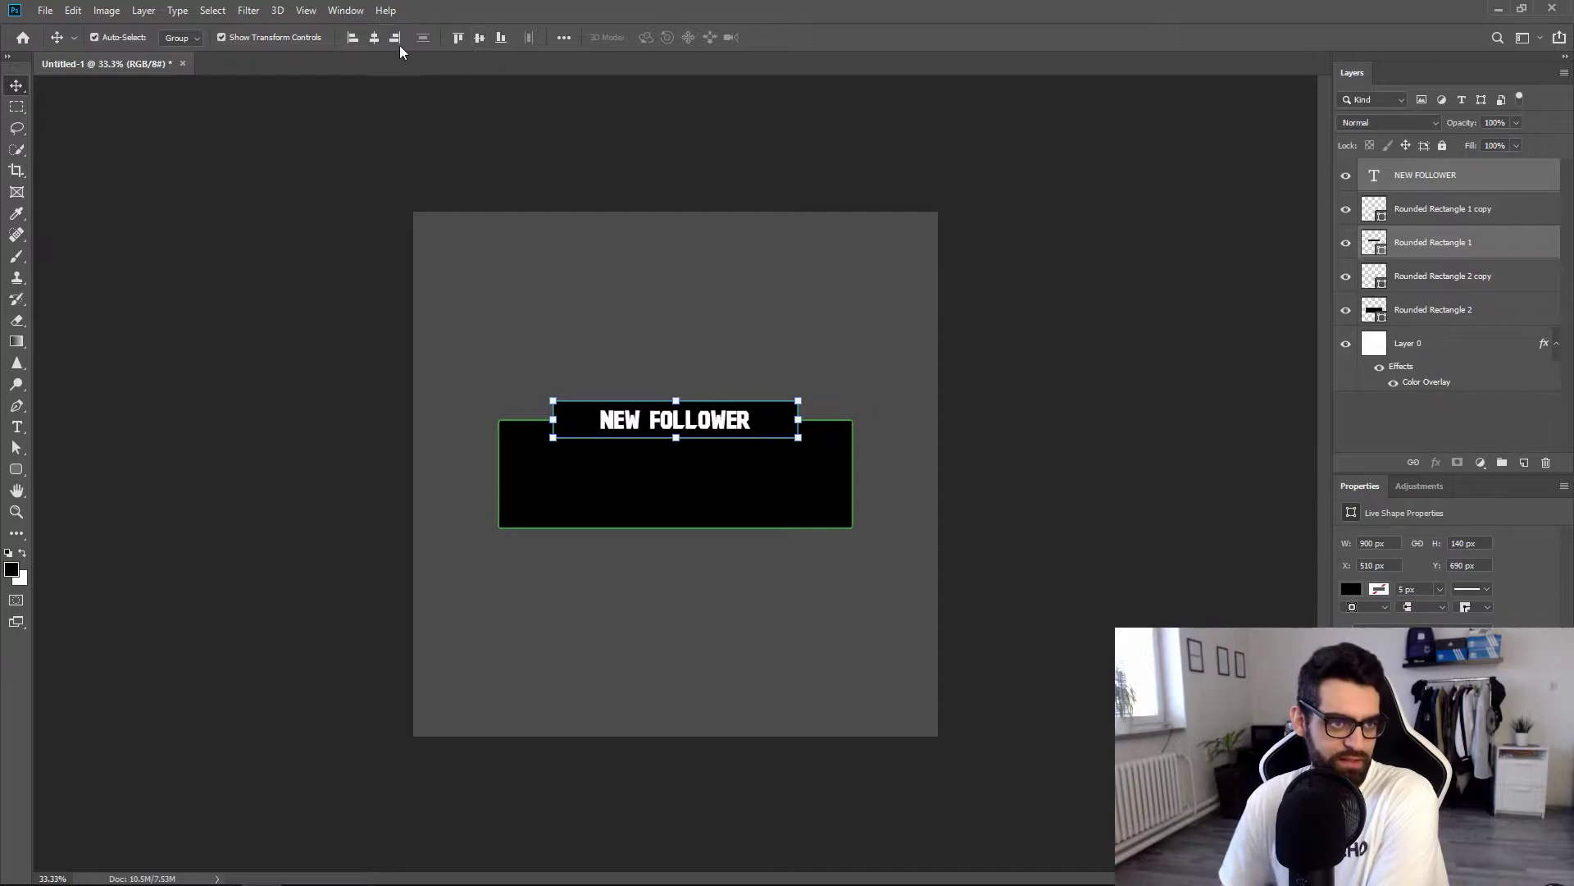
left_click(289, 291)
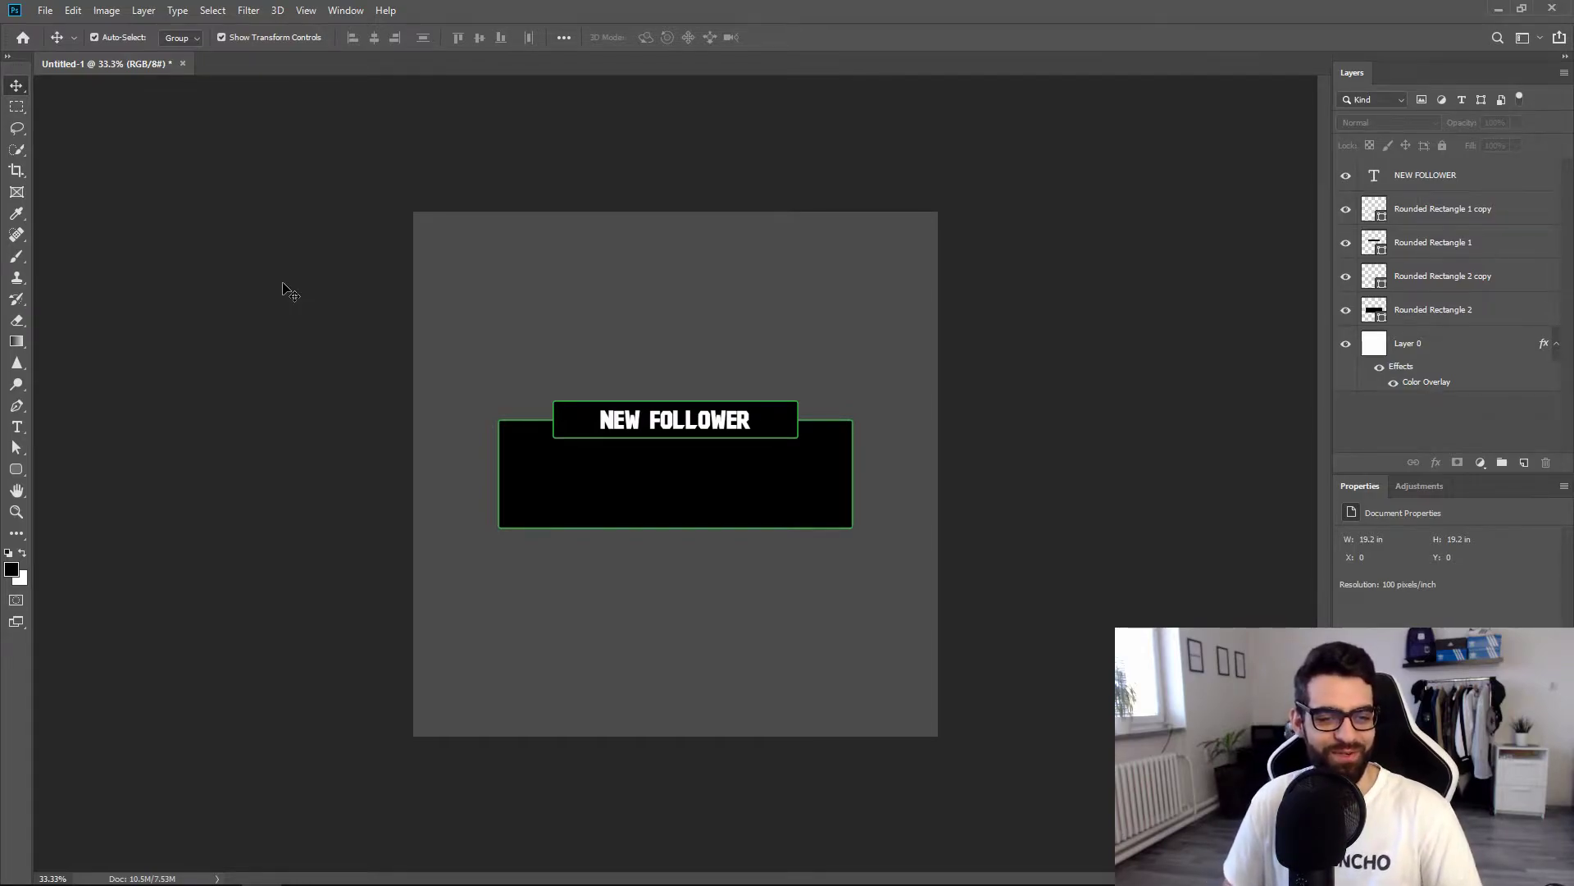
left_click(1422, 182)
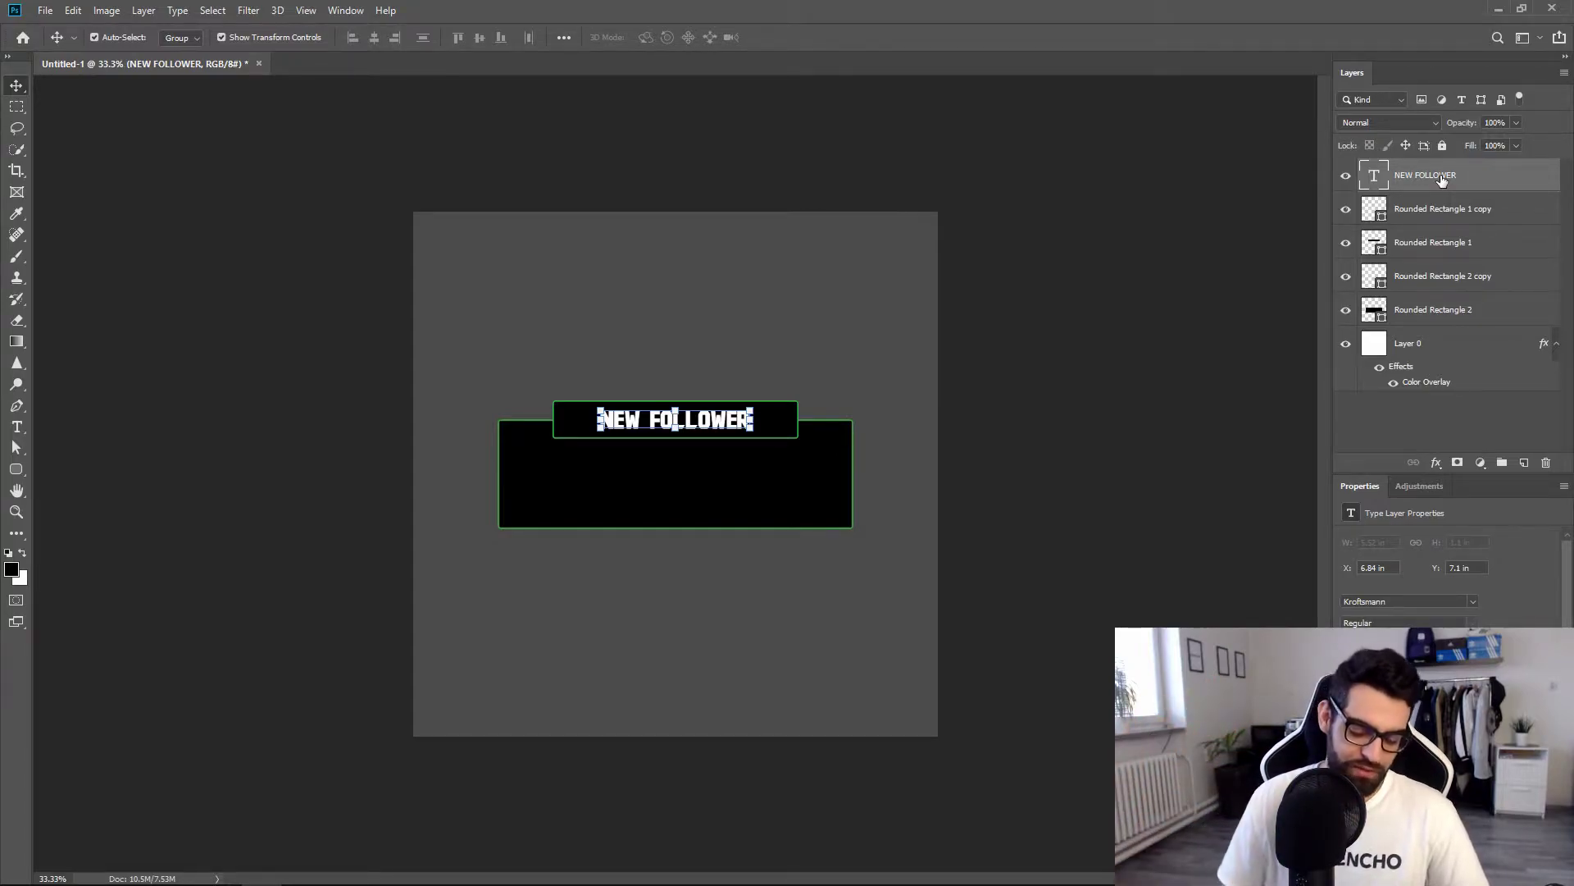
Duplicate the NEW FOLLOWER text layer three times, creating NEW FOLLOWER copy, copy 2 and copy 3.
right_click(1434, 180)
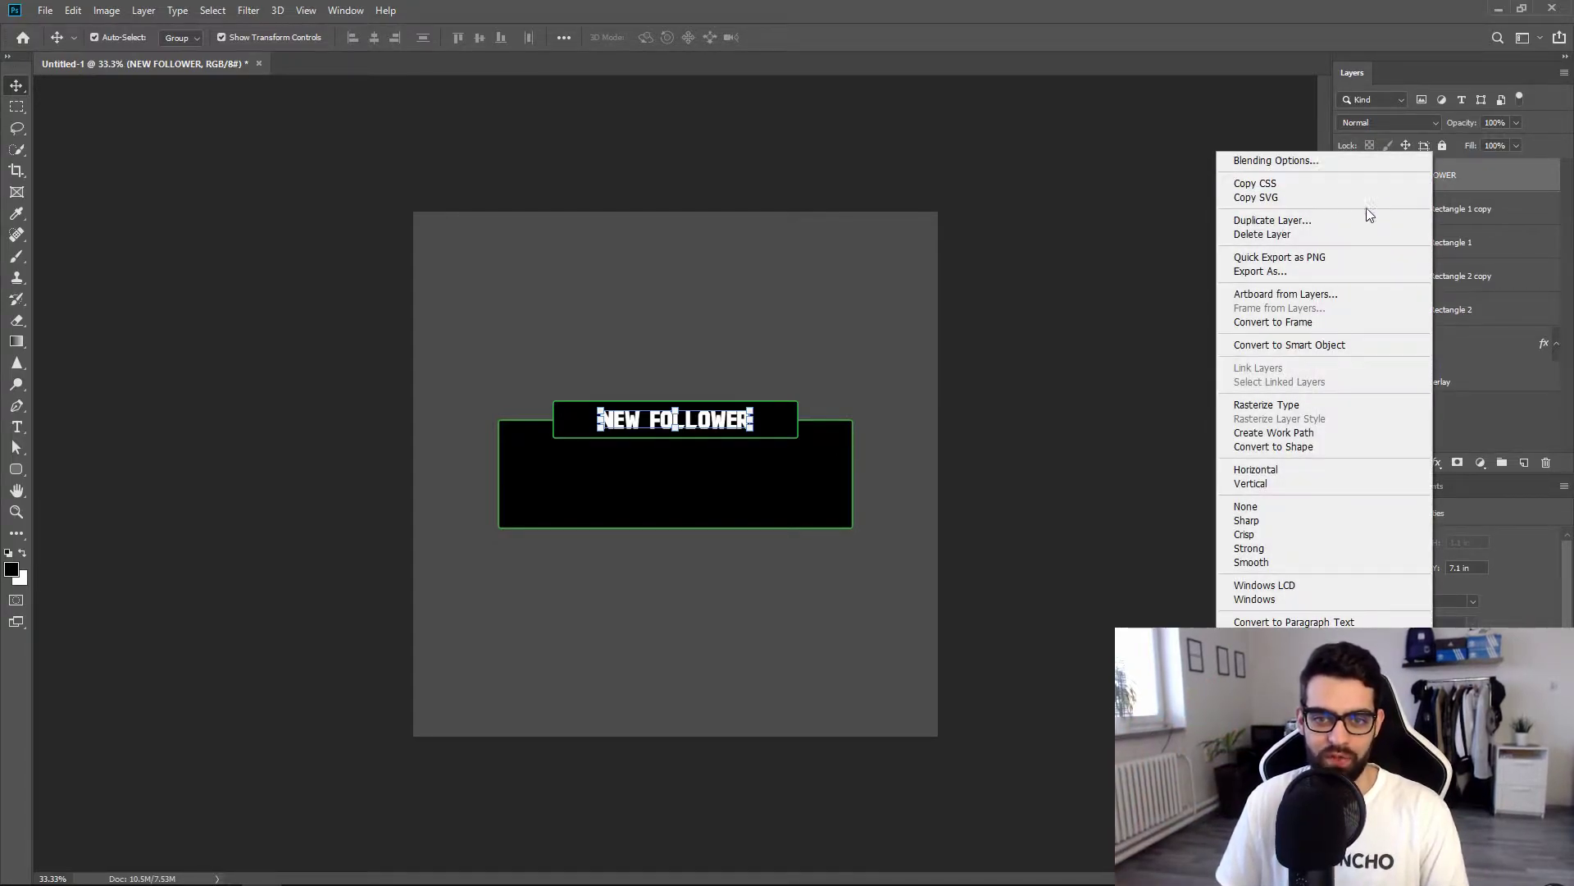
left_click(1324, 219)
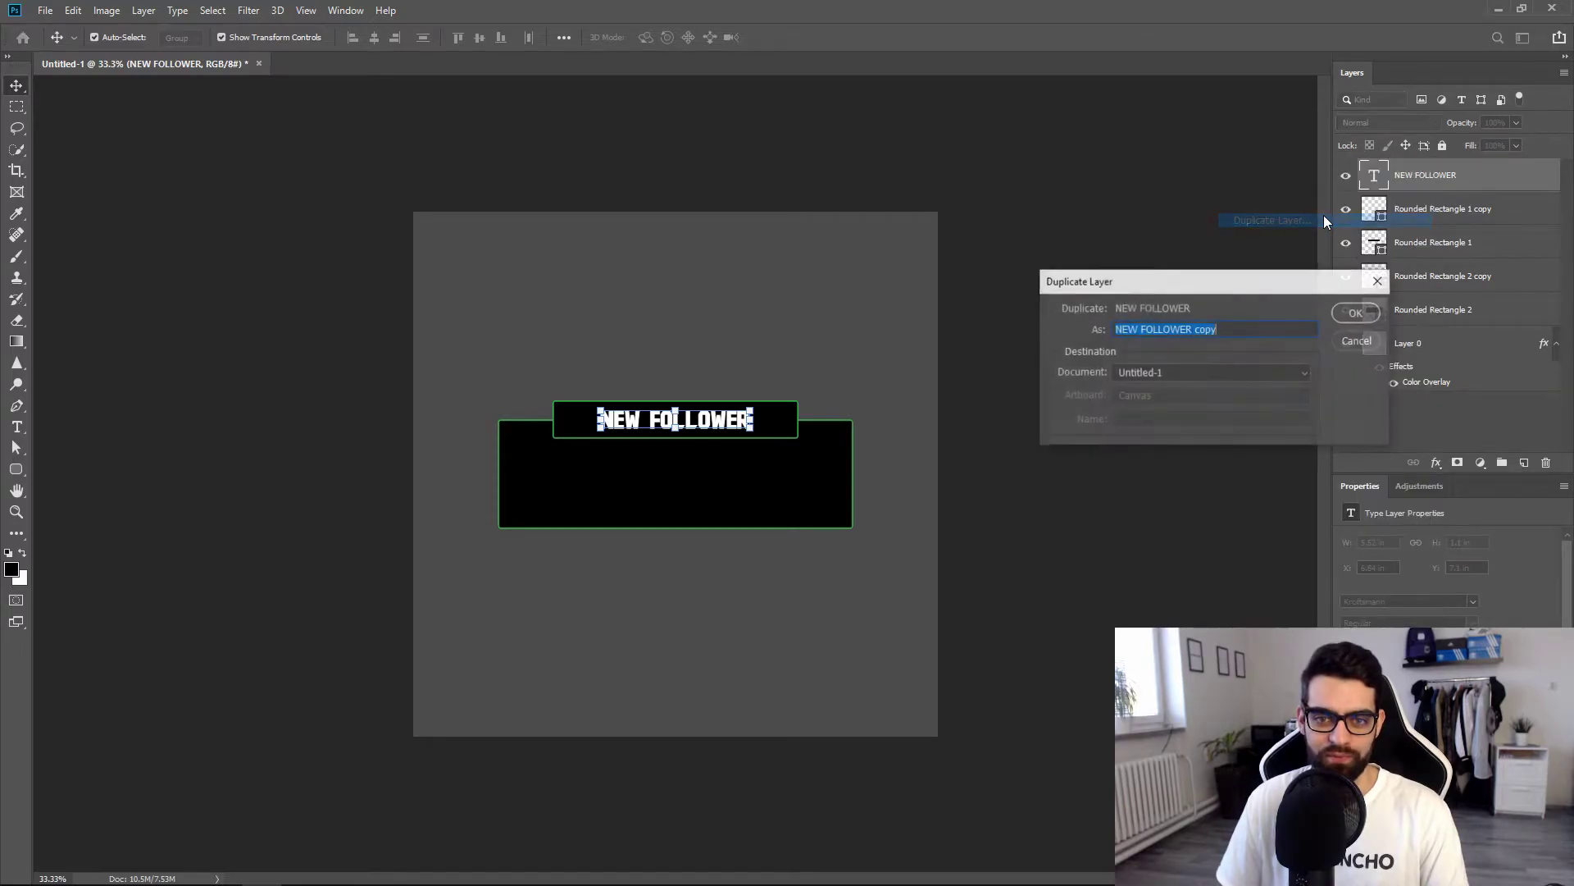
left_click(1355, 313)
right_click(1466, 180)
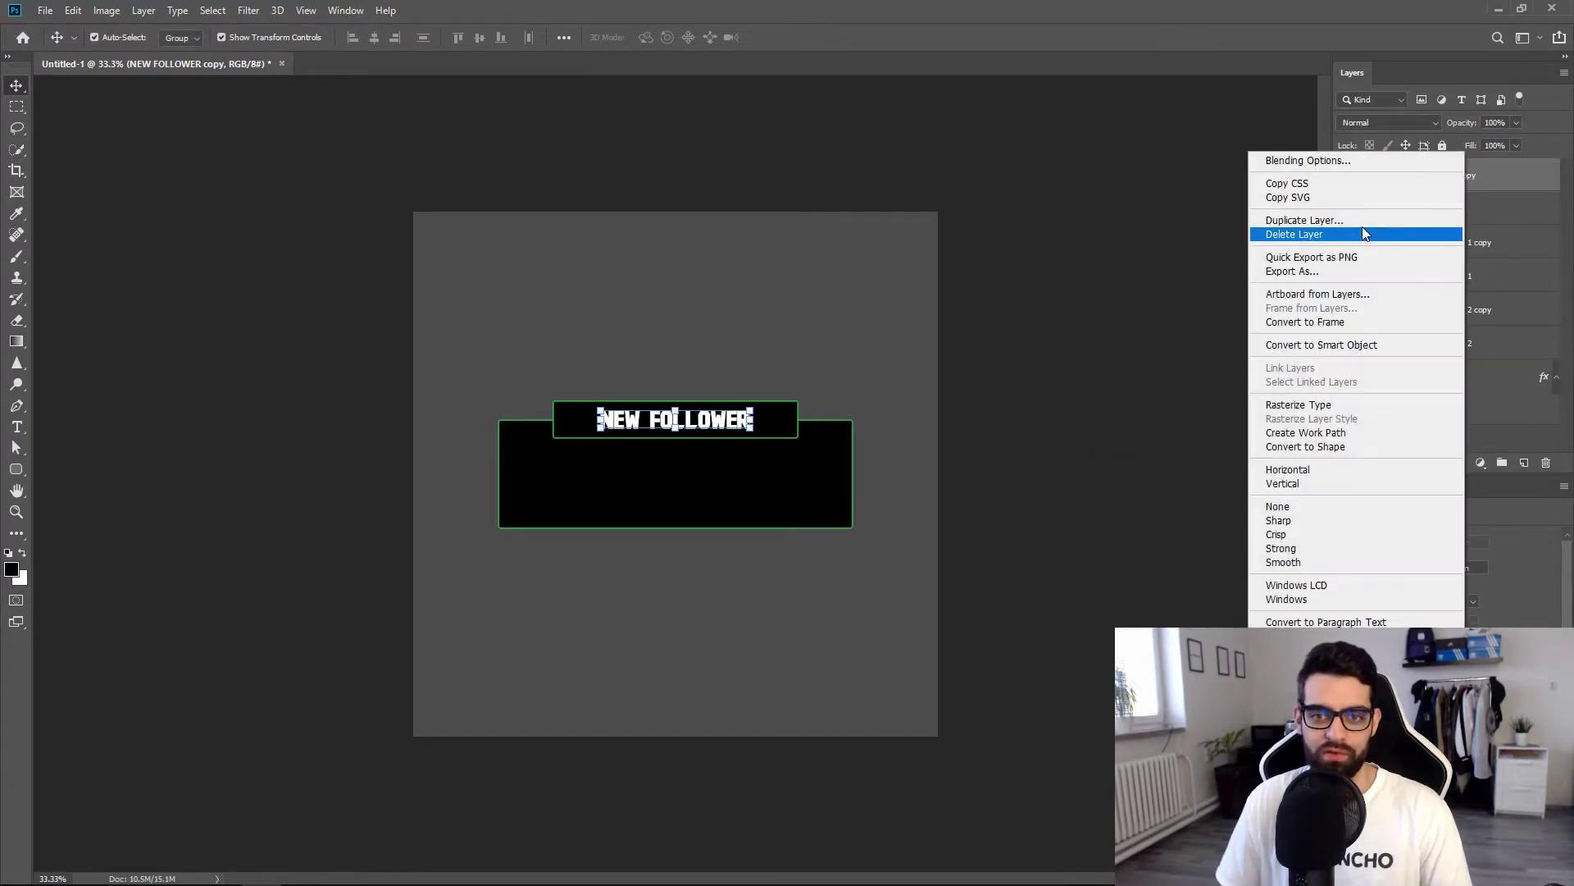
left_click(1345, 219)
left_click(1355, 313)
right_click(1450, 174)
left_click(1349, 217)
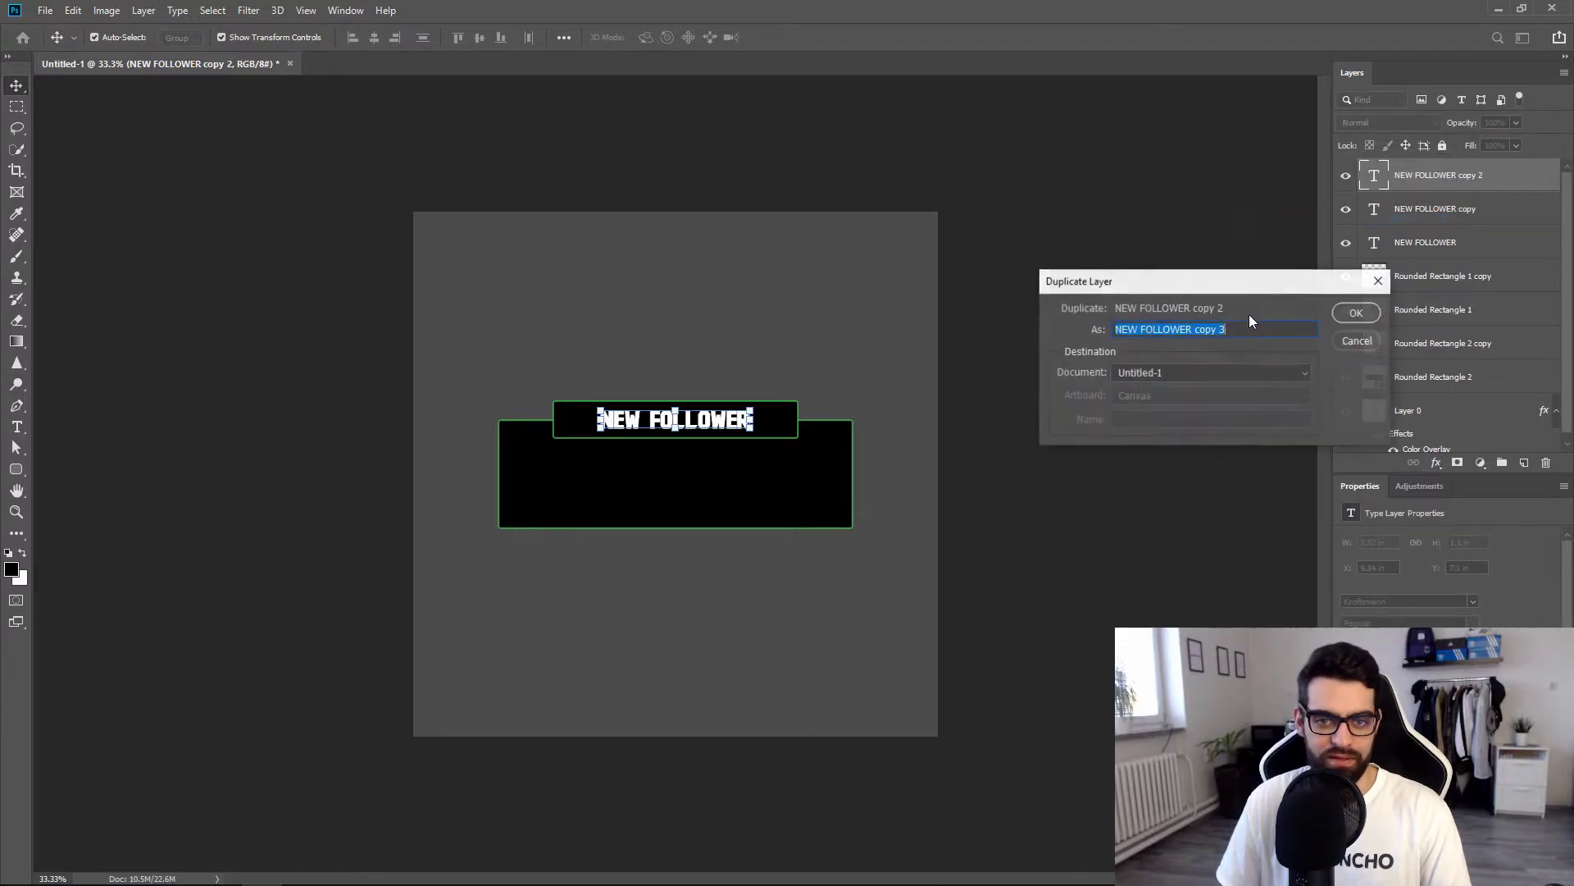
left_click(1344, 314)
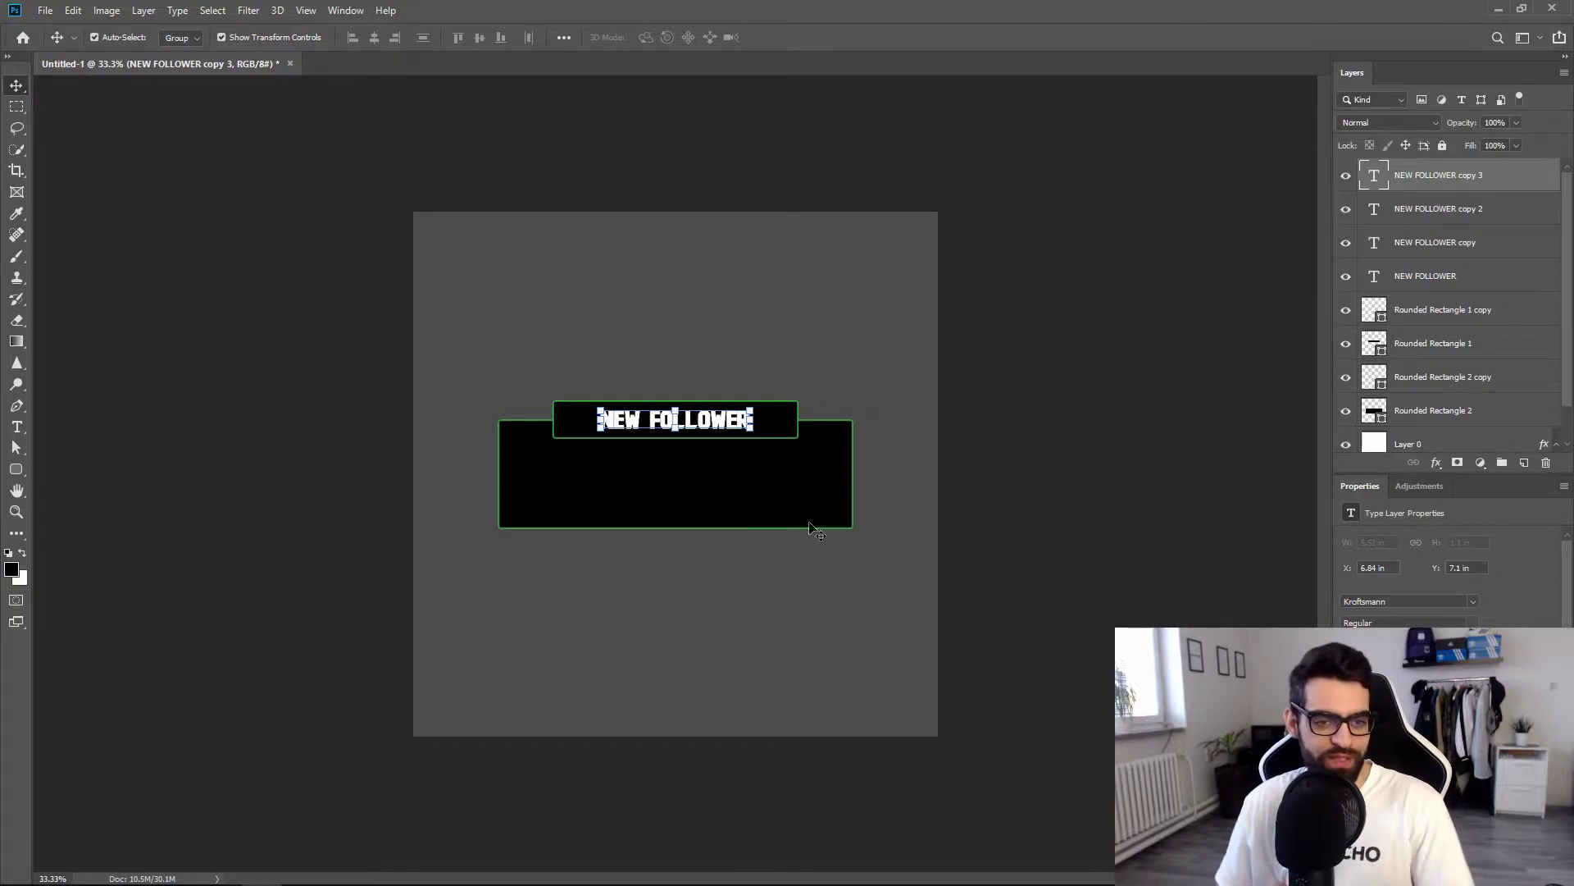
key("ctrl+d")
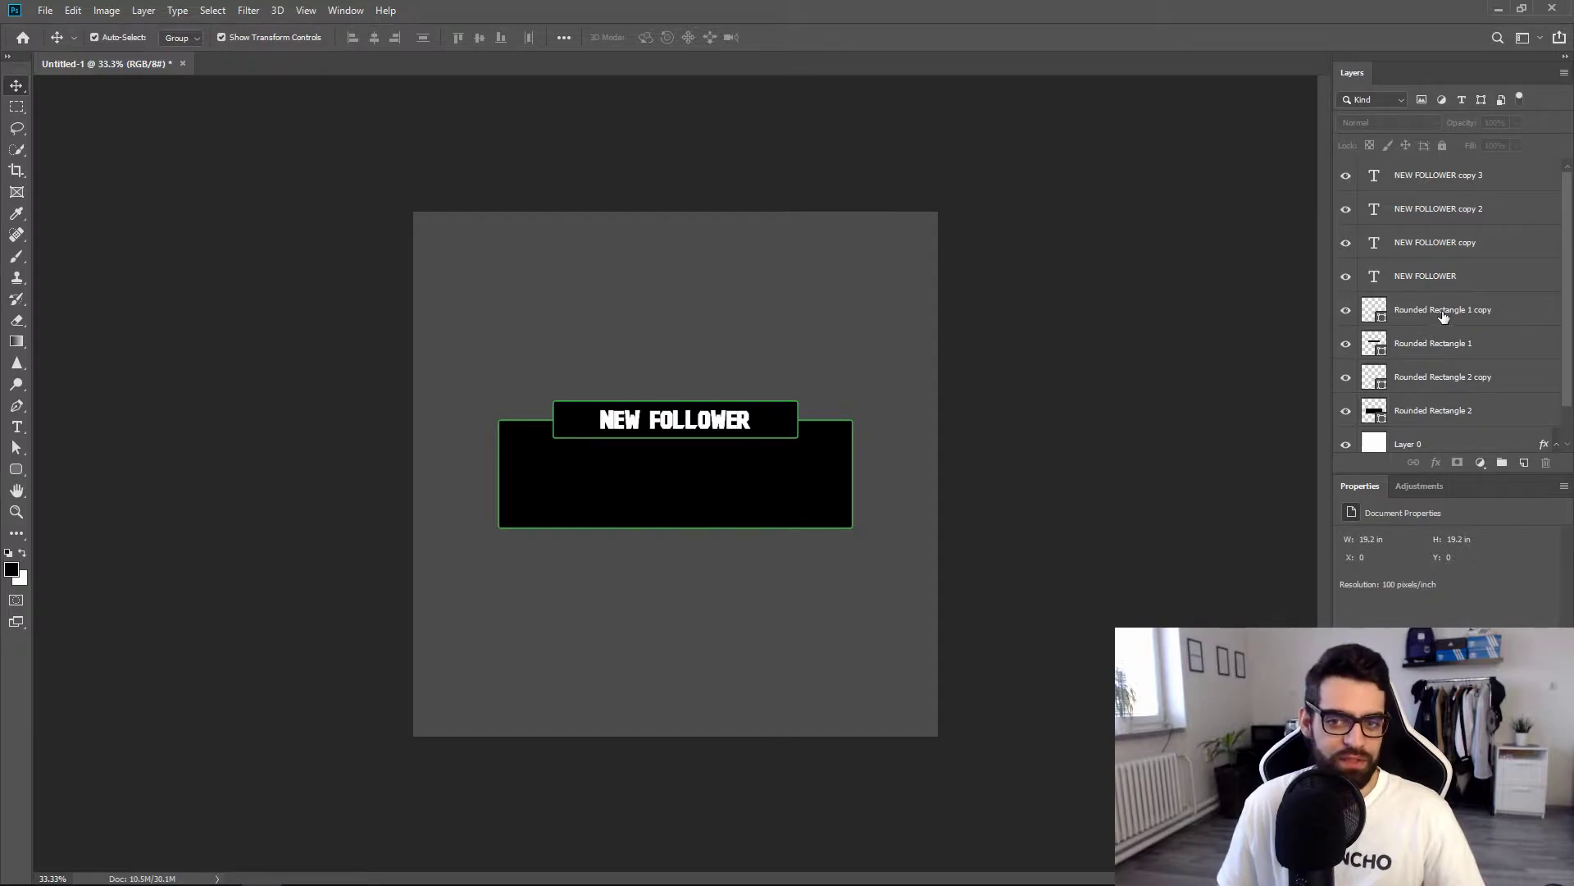
left_click(1444, 408)
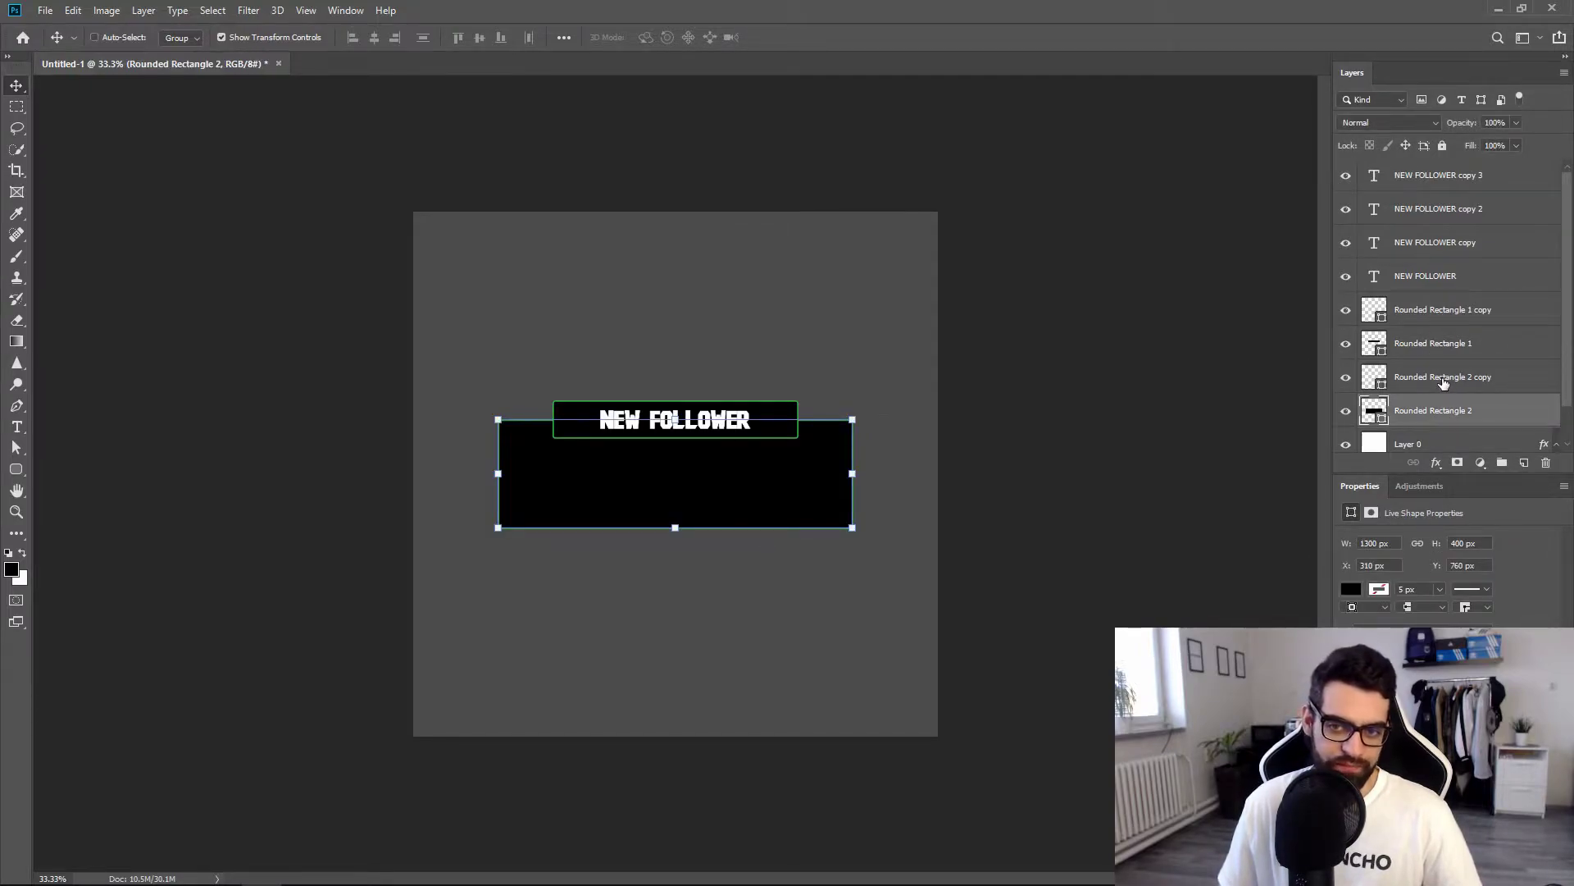
Select Rounded Rectangle 1, 1 copy, 2 and 2 copy and group them as 'Rectangles'.
left_click(1444, 378, "shift")
left_click(1460, 343, "shift")
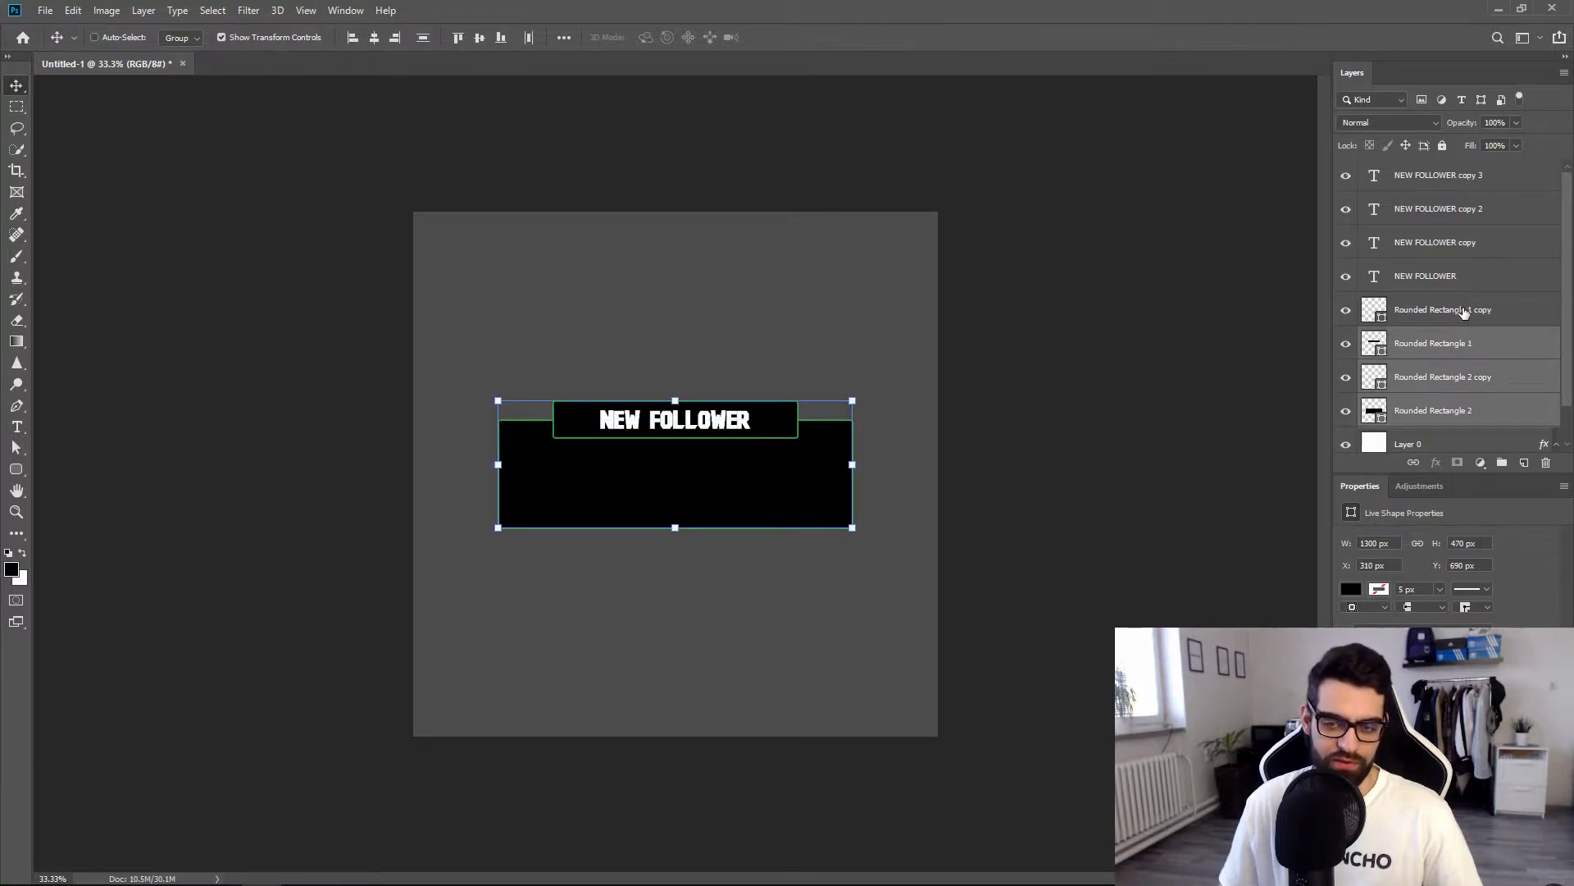
left_click(1465, 310, "shift")
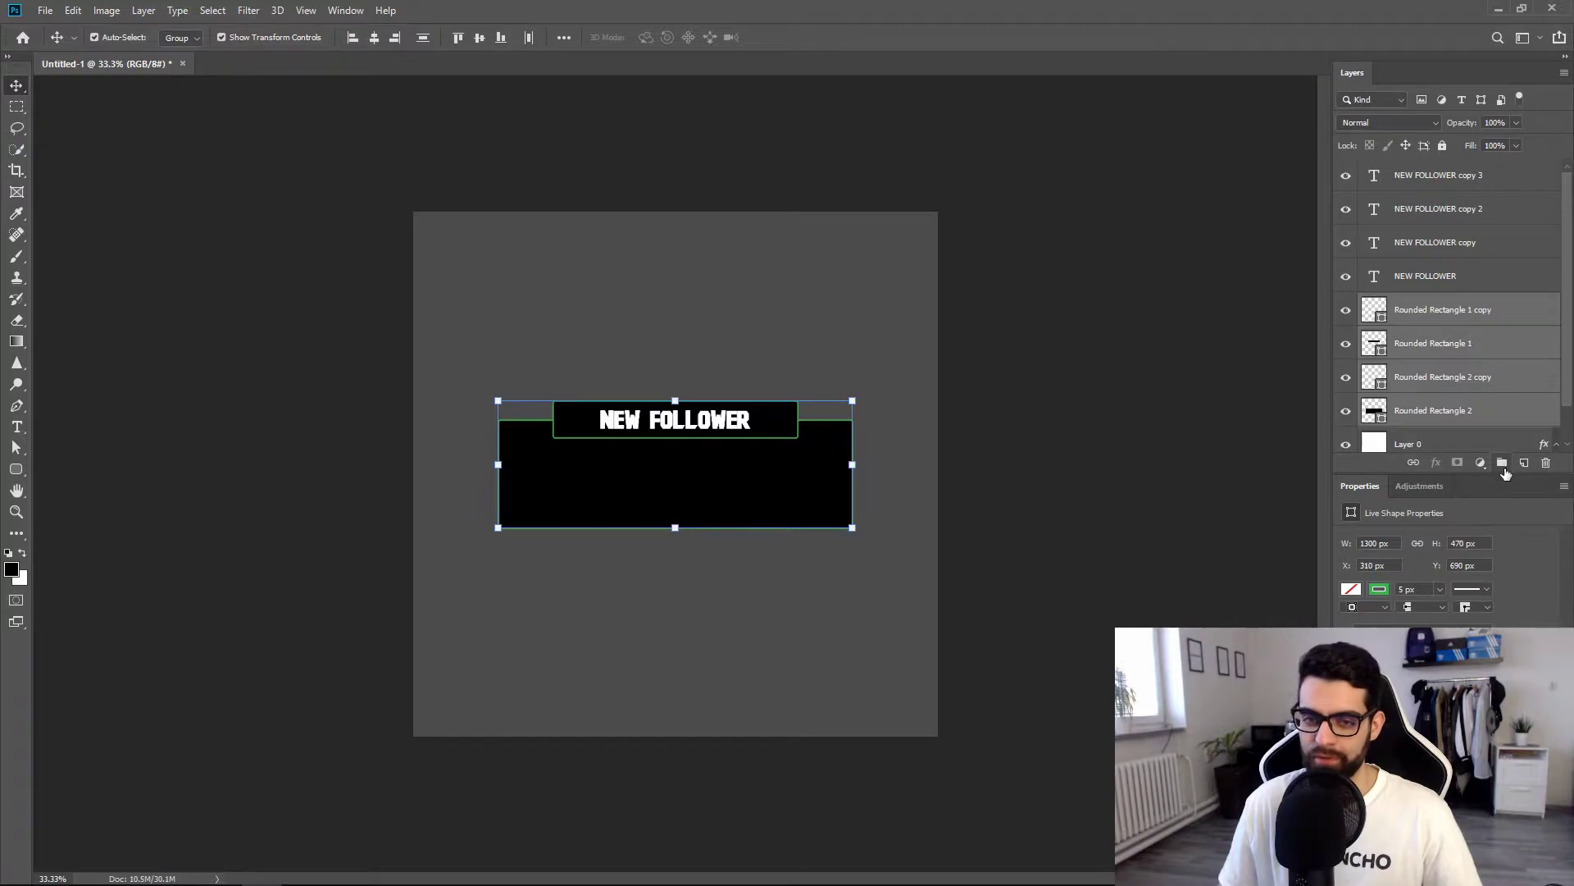
left_click(1502, 463)
double_click(1420, 304)
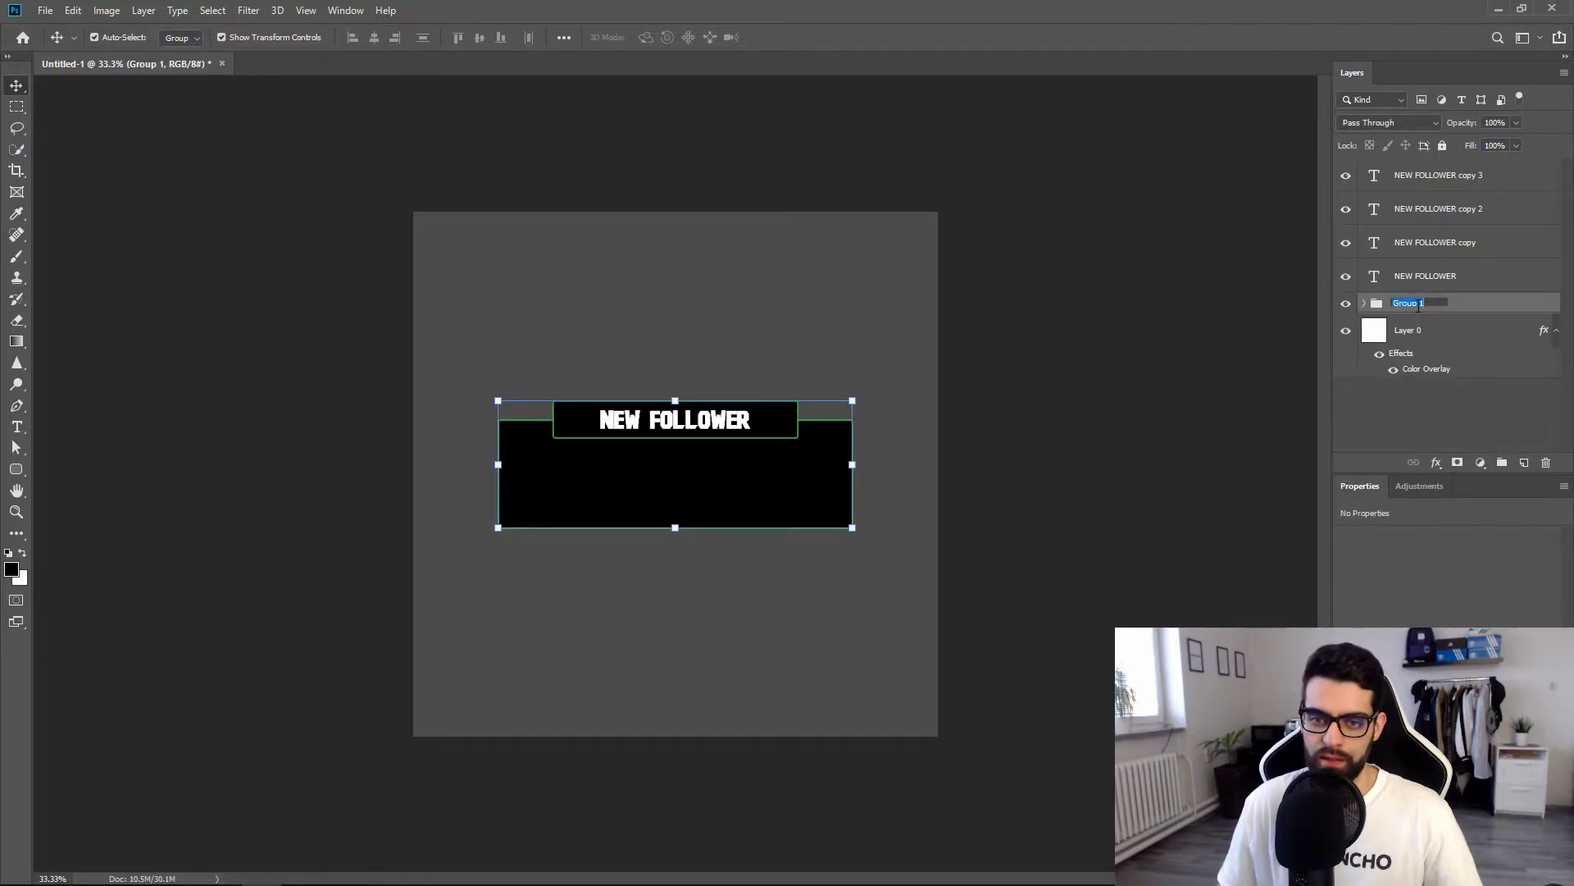
type("Rec")
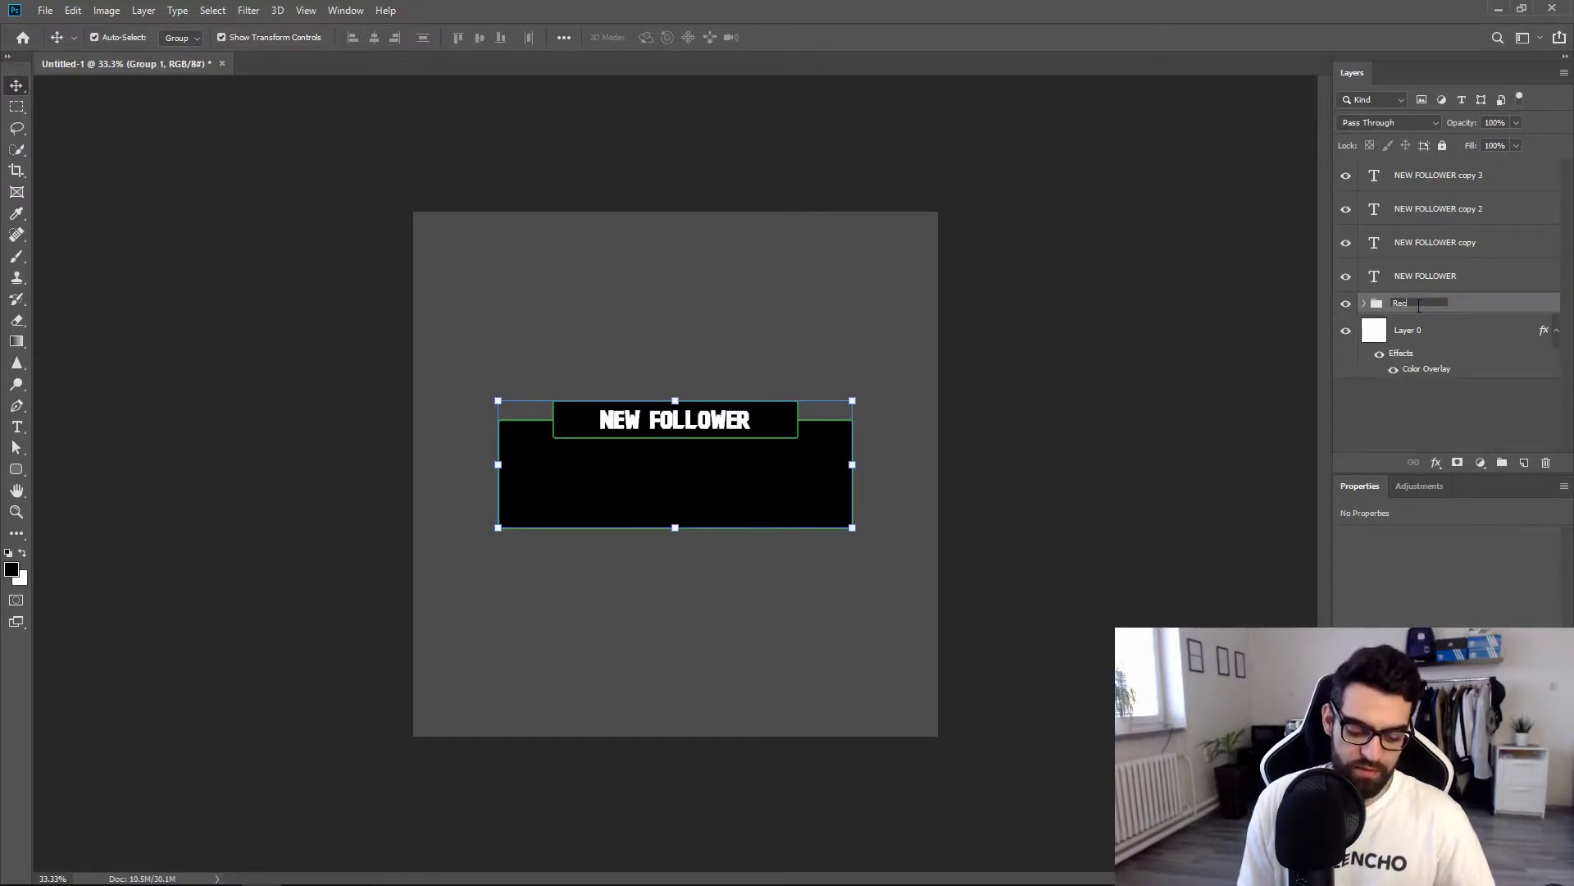
type("tangles")
key("Return")
Duplicate the Rectangles group repeatedly to make Rectangles copy, copy 2 and copy 3.
right_click(1420, 307)
left_click(1335, 307)
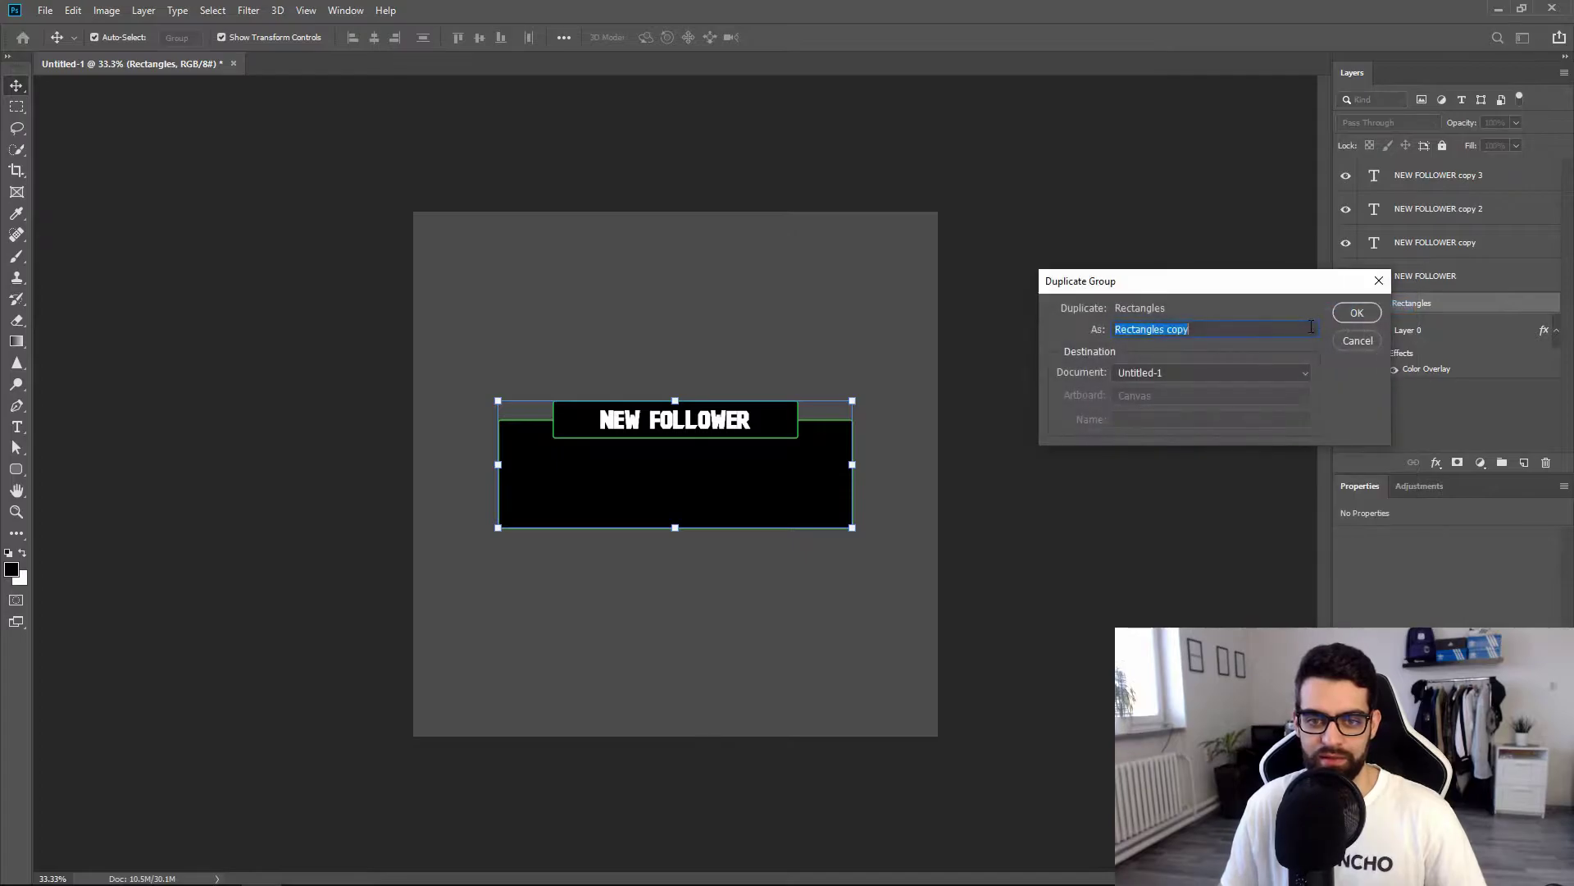
left_click(1353, 320)
right_click(1437, 306)
left_click(1357, 315)
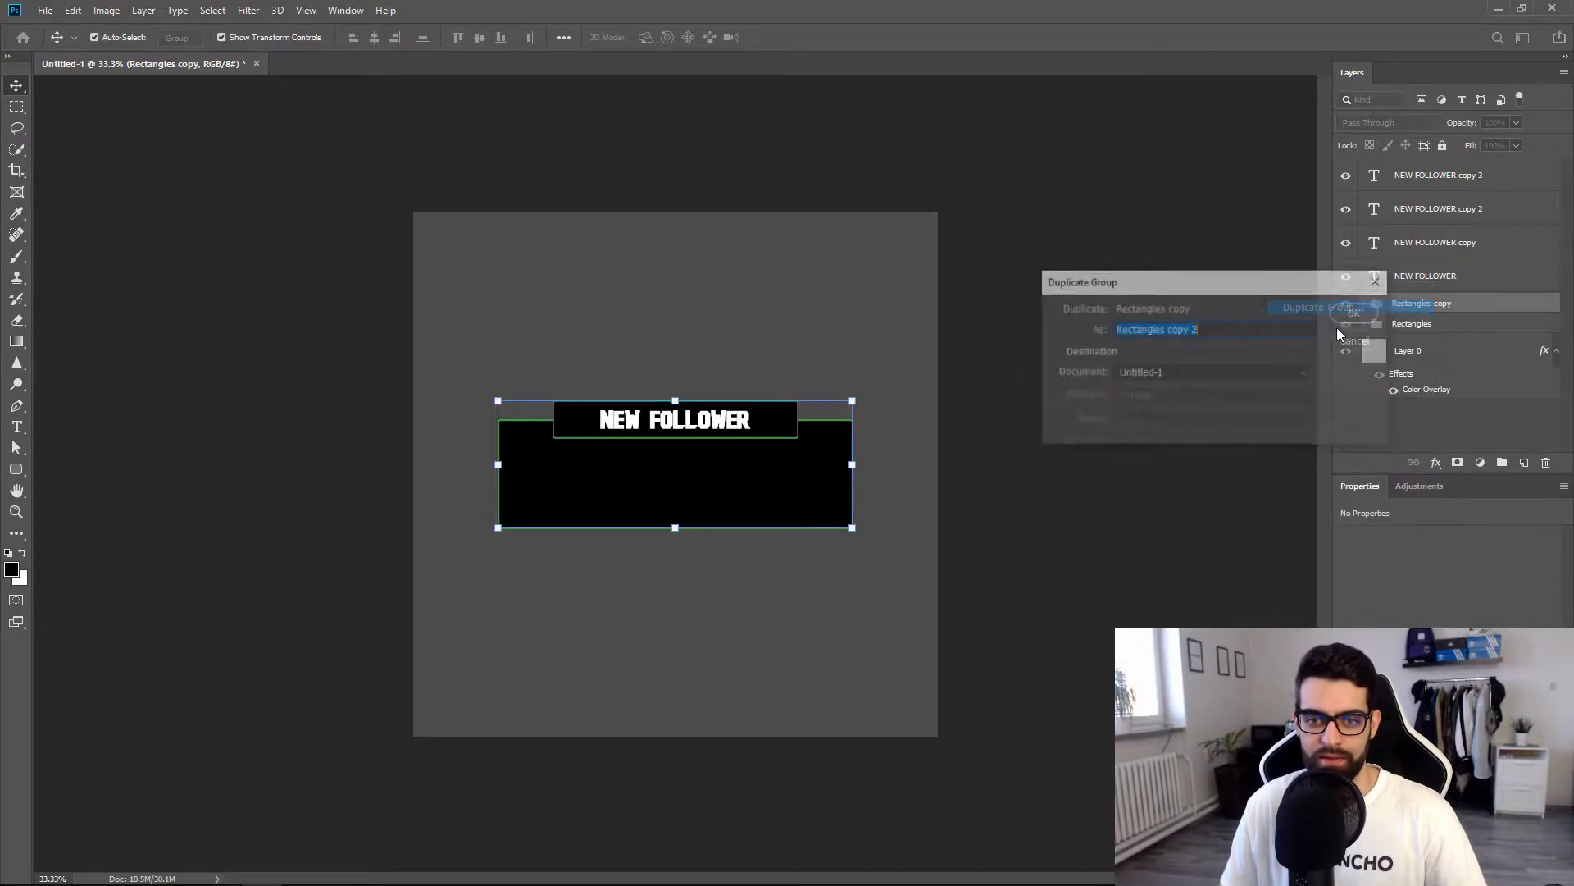
left_click(1357, 313)
right_click(1437, 303)
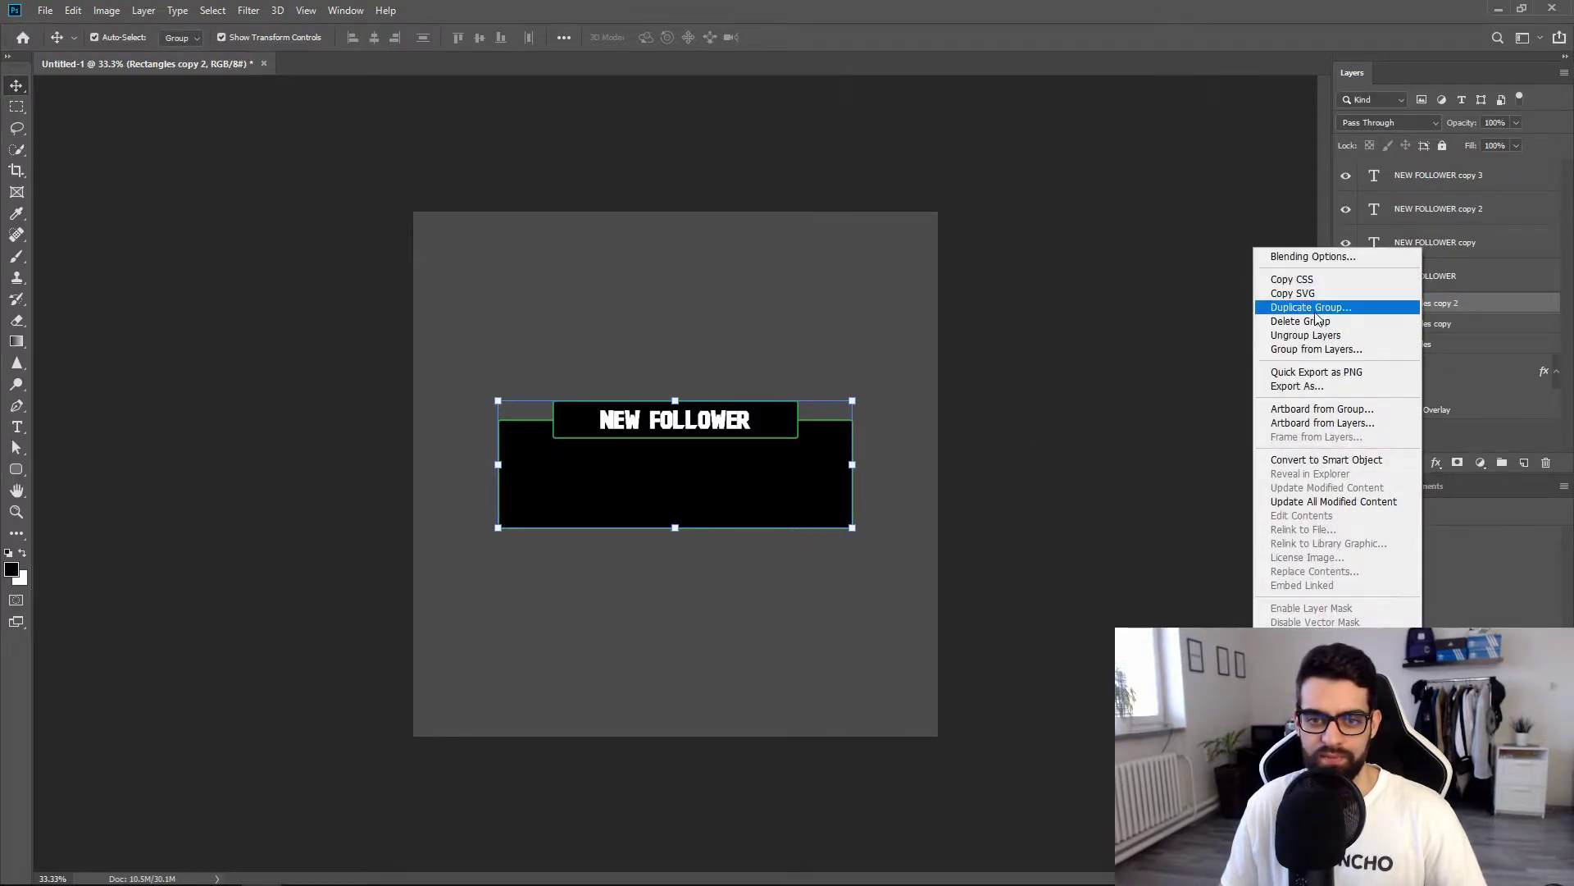
left_click(1322, 309)
left_click(1355, 313)
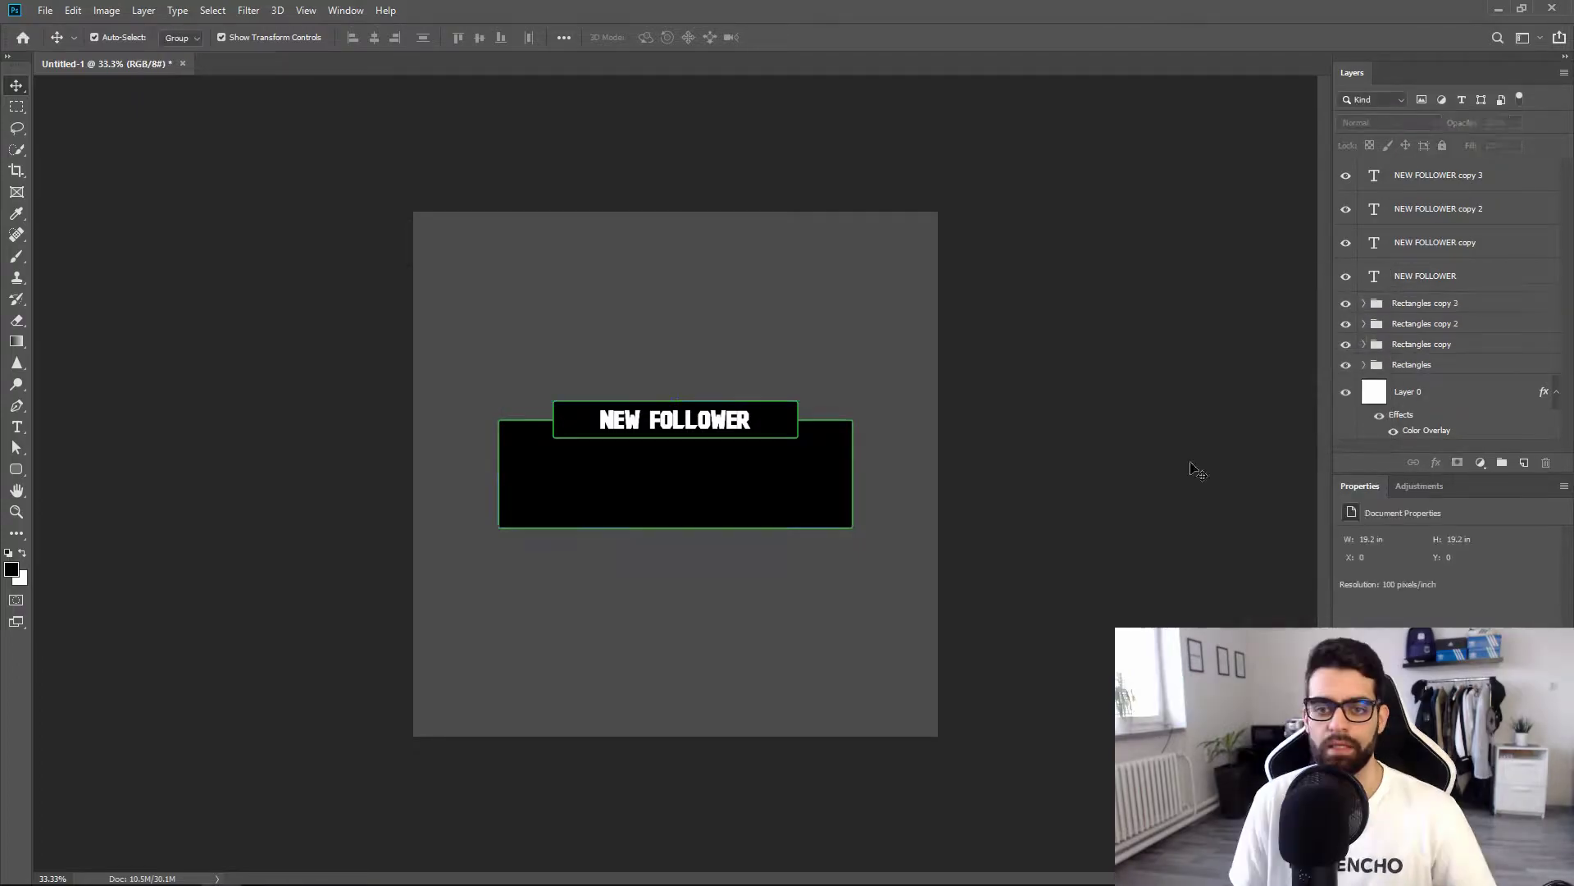
left_click(1421, 289)
Move each NEW FOLLOWER text layer into its matching Rectangles group.
left_click_drag(1439, 281, 1425, 364)
left_click_drag(1426, 246, 1425, 305)
left_click_drag(1436, 212, 1427, 255)
left_click_drag(1441, 180, 1445, 207)
left_click(1404, 366)
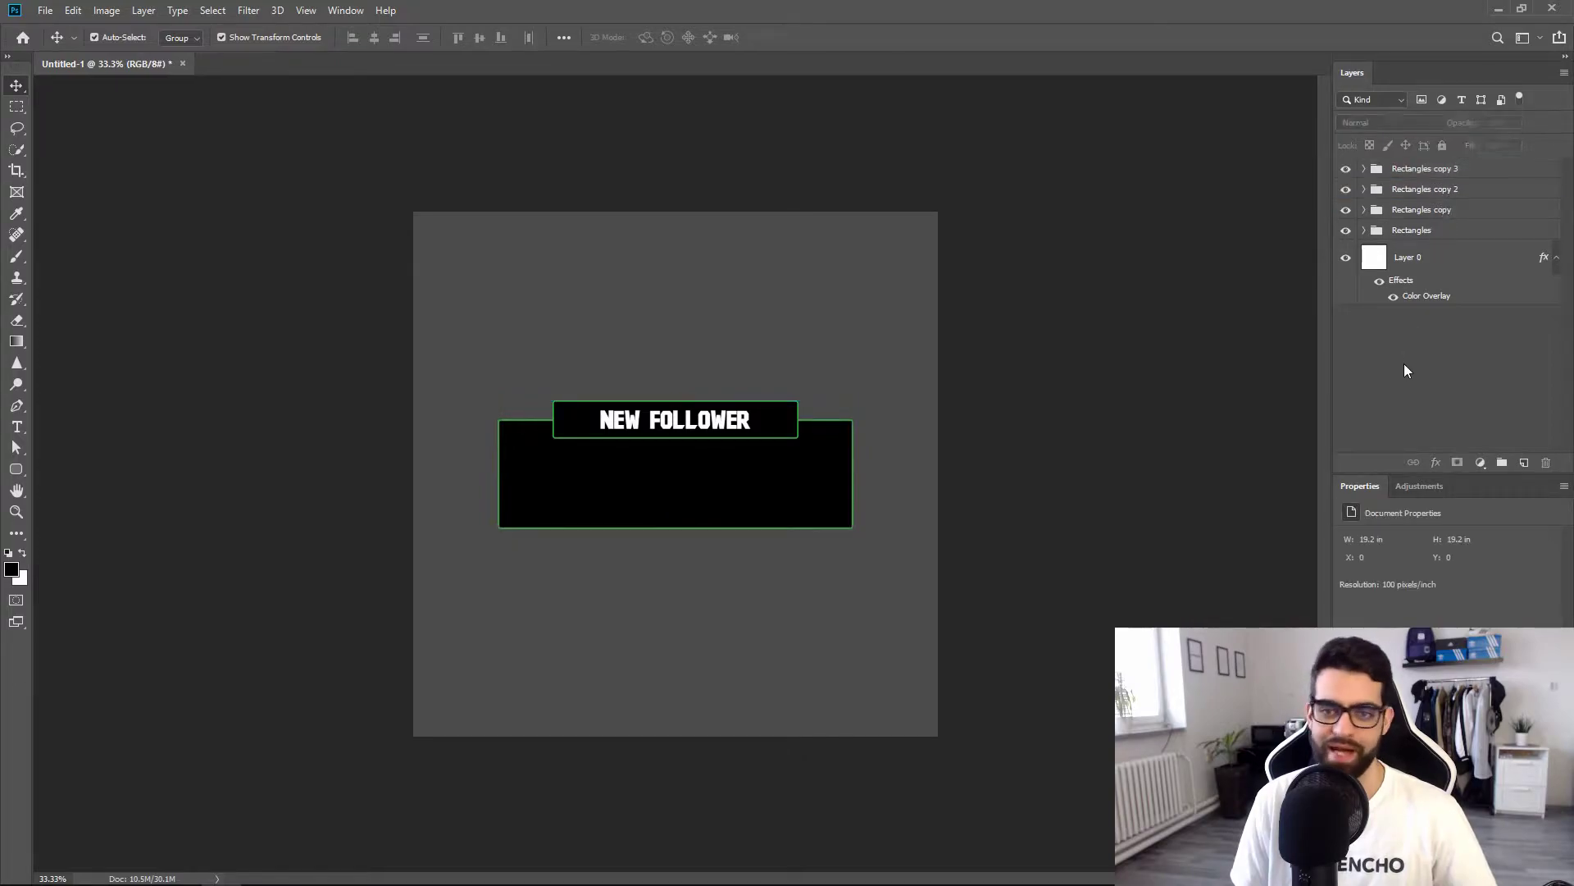
Rename the original Rectangles group to 'Follower Alert'.
mouse_move(1346, 169)
left_mouse_down()
mouse_move(1347, 232)
mouse_move(1346, 172)
left_mouse_up()
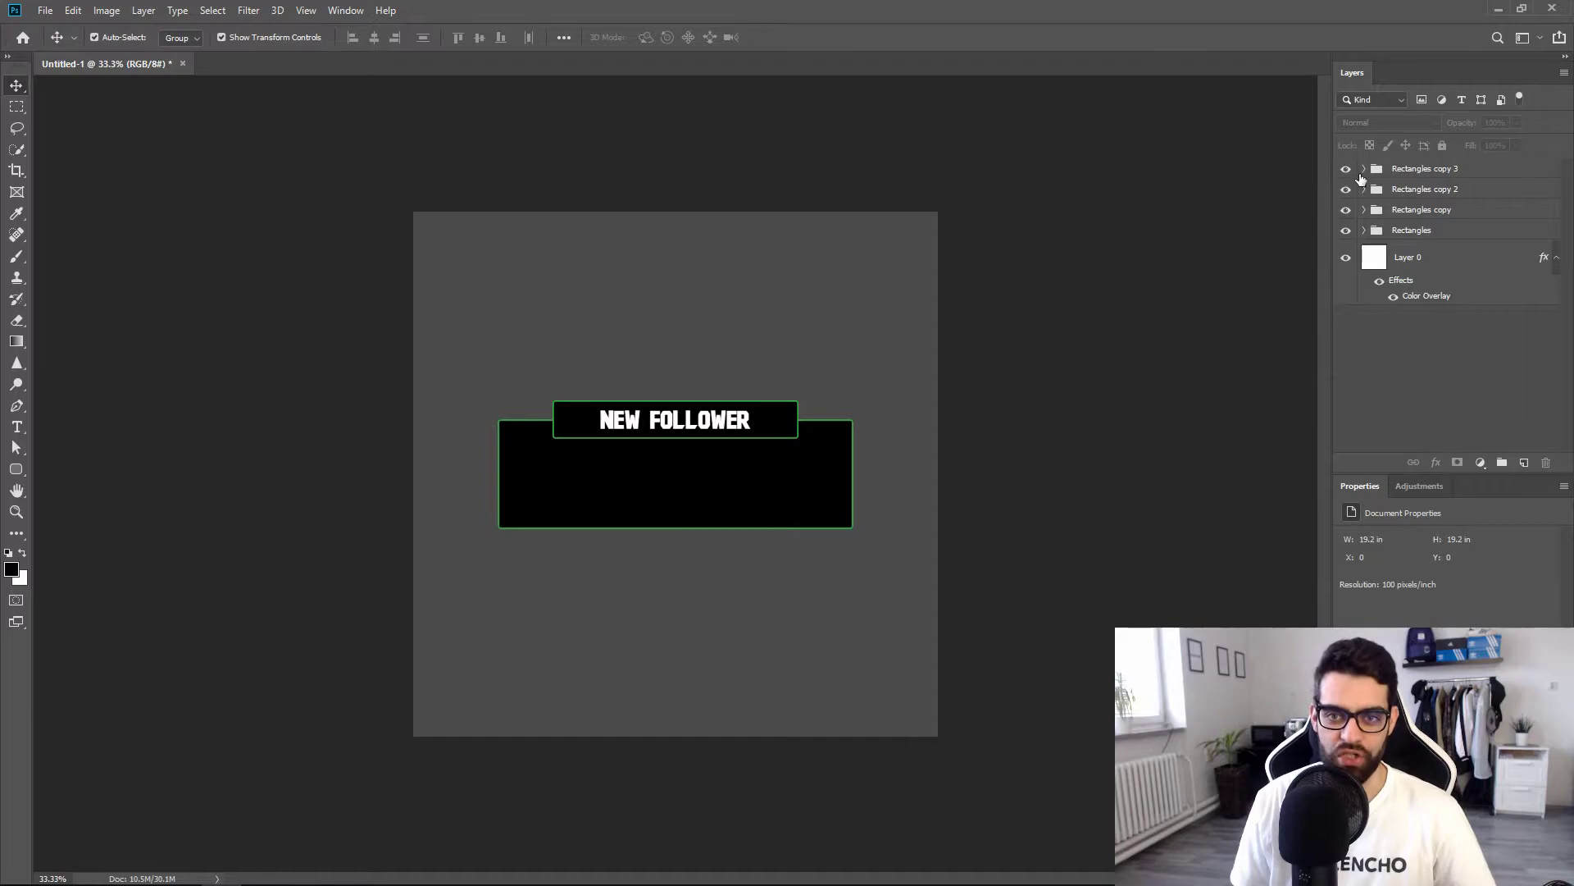
left_click(695, 425)
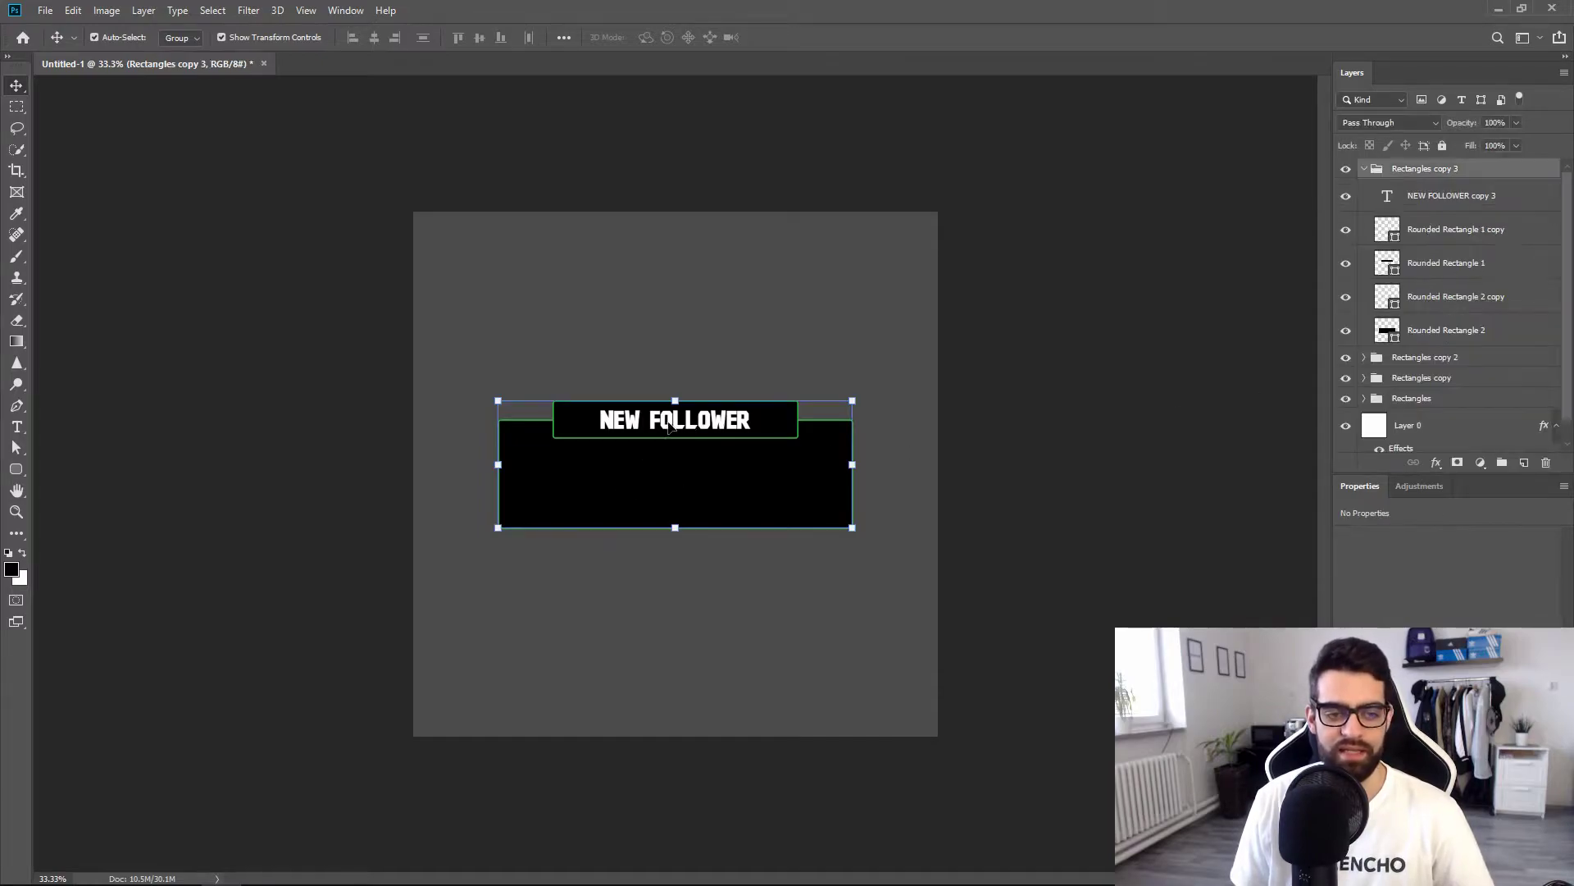
left_click(1000, 434)
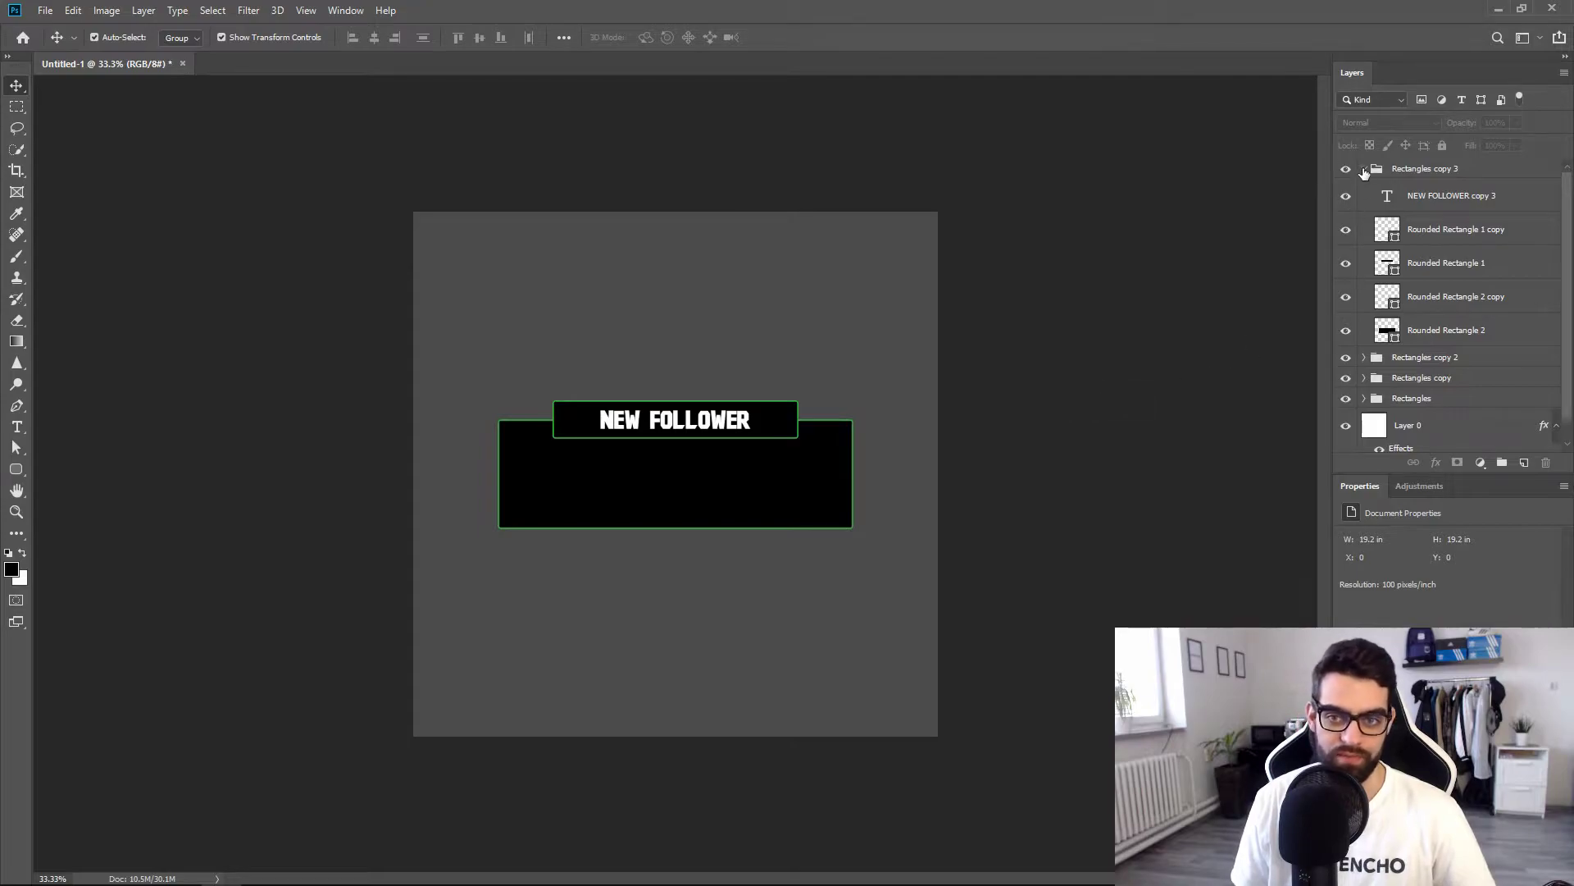
left_click(1365, 169)
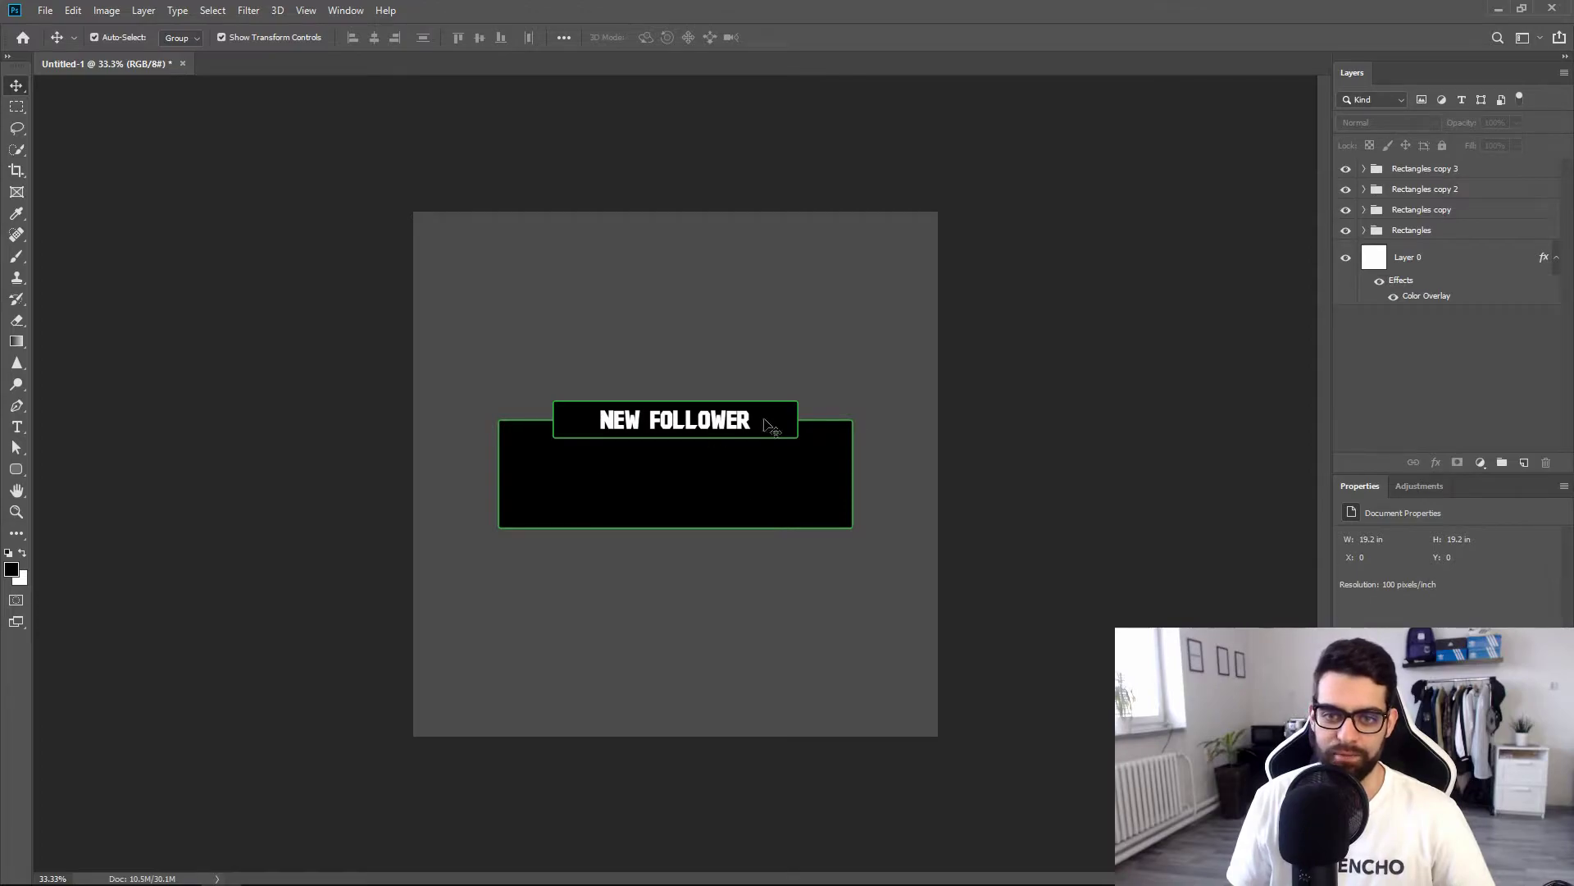
double_click(1411, 231)
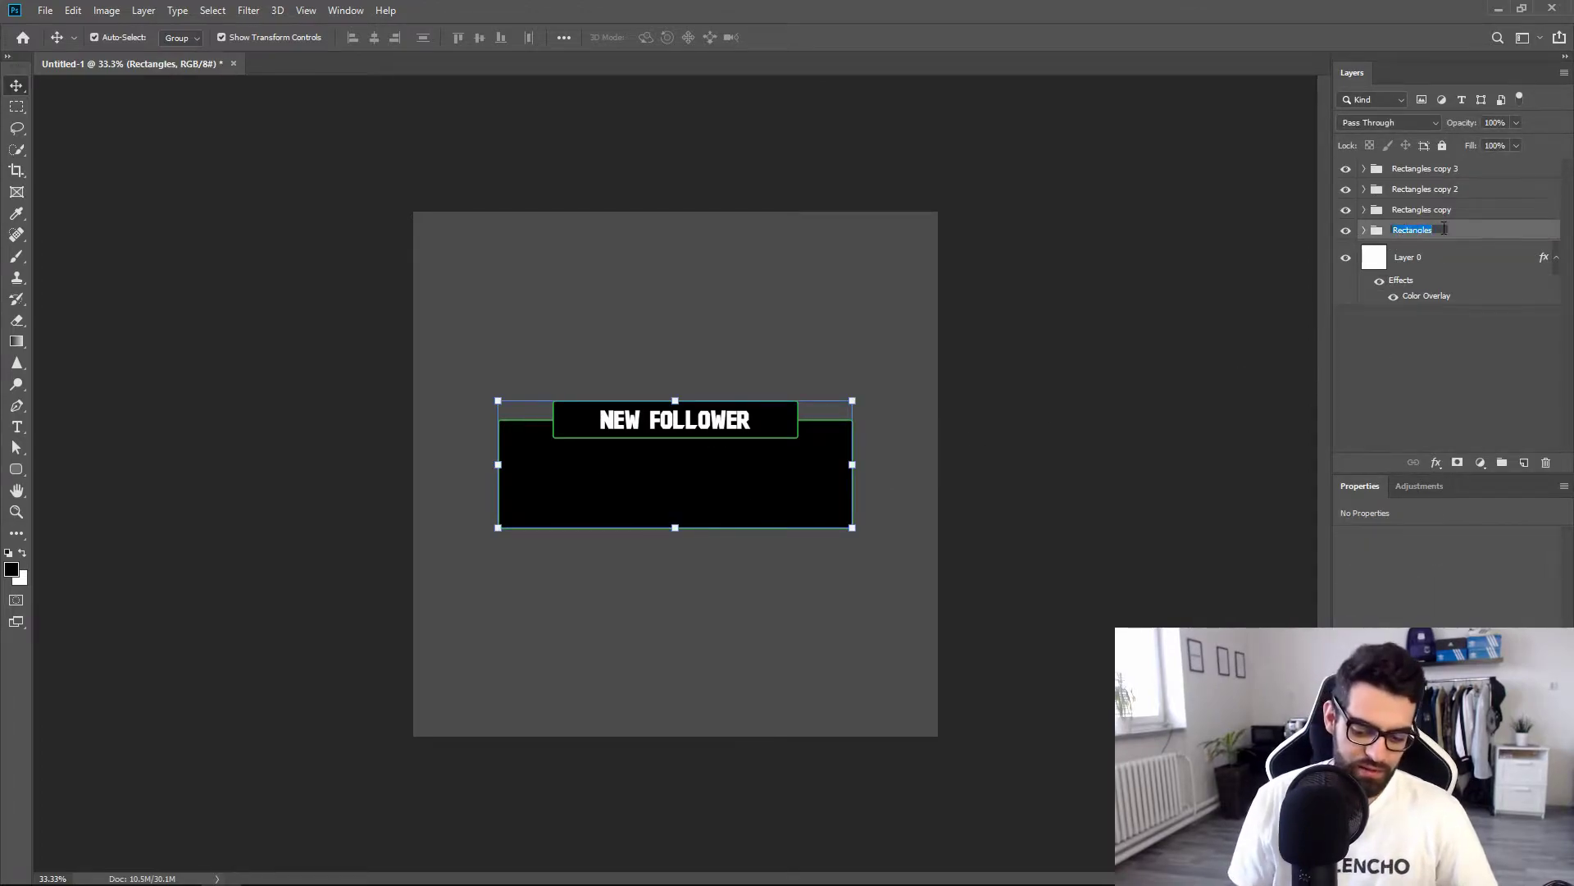
type("Follower Ale")
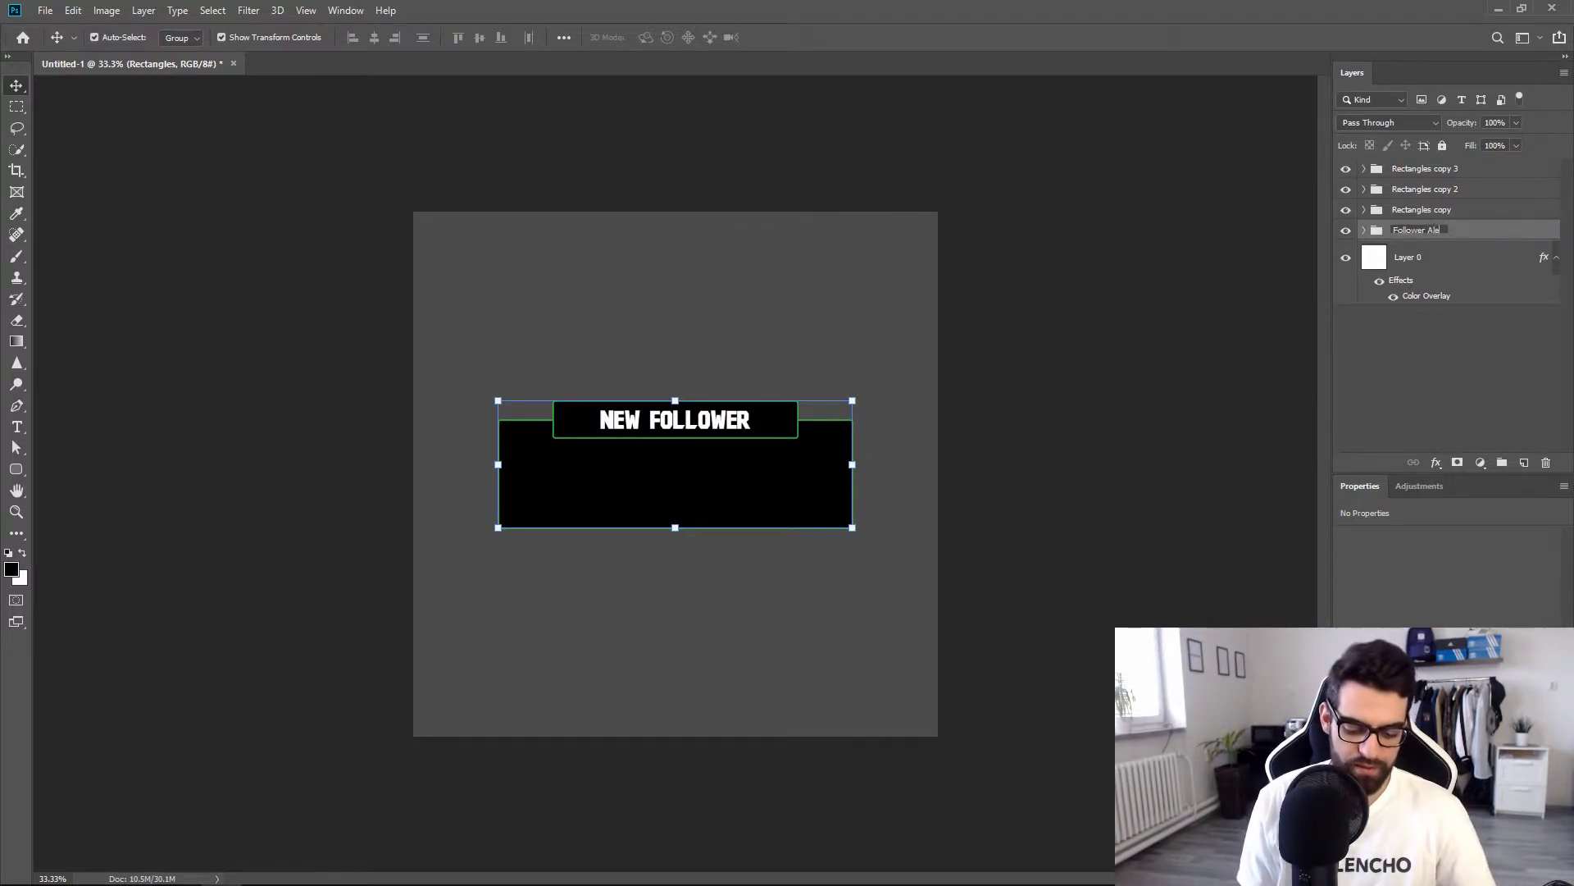
type("rt")
key("Return")
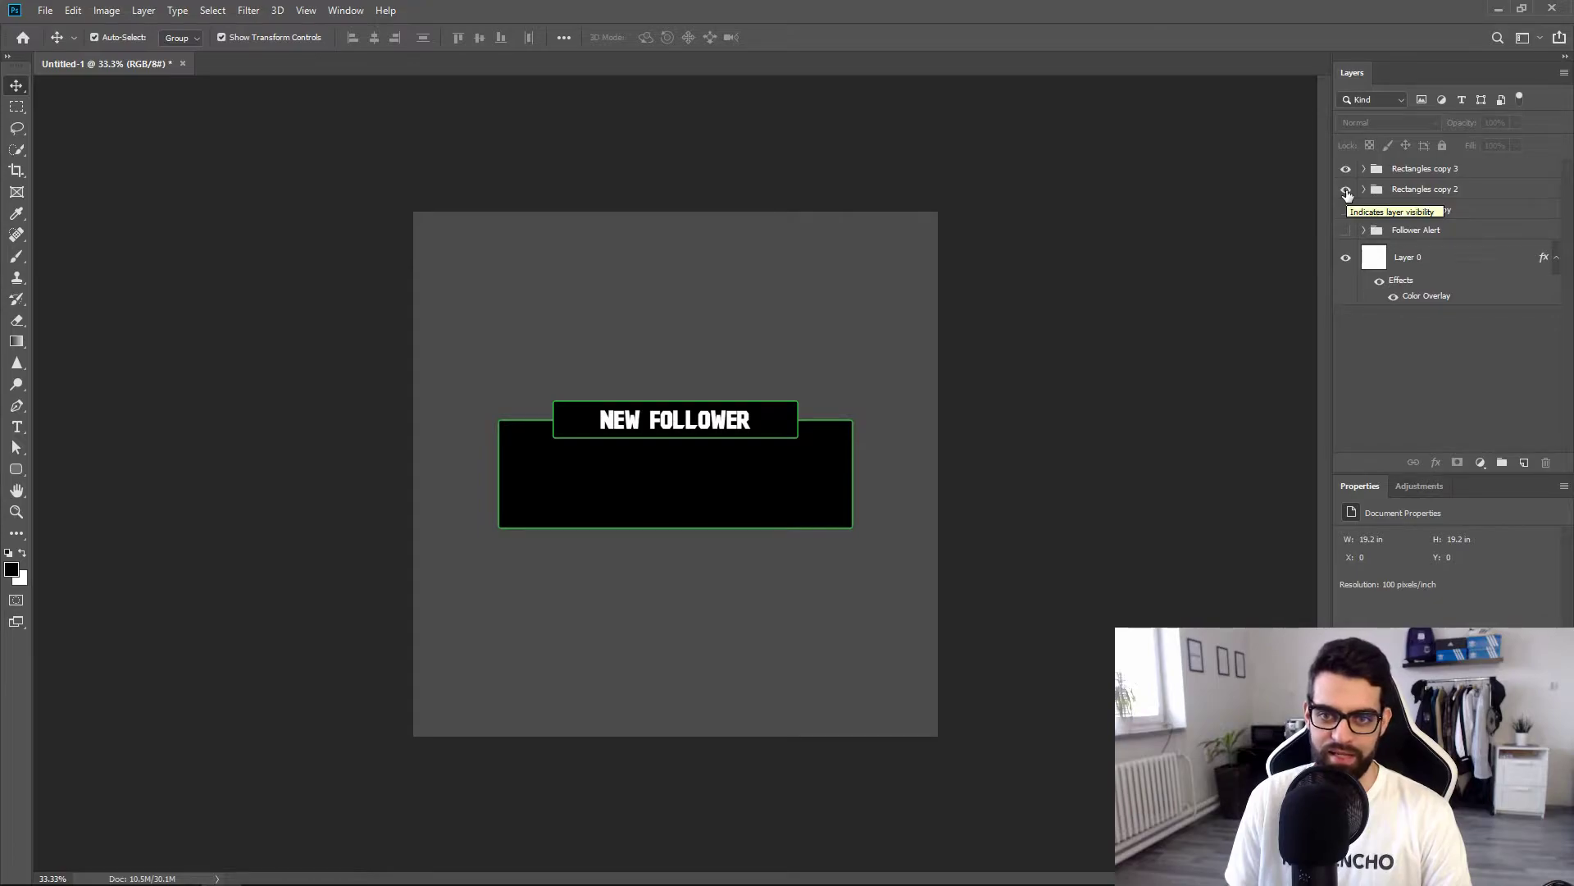
In the Rectangles copy 3 group, change the banner text from NEW FOLLOWER to NEW SUBSCRIBER.
left_click(1423, 170)
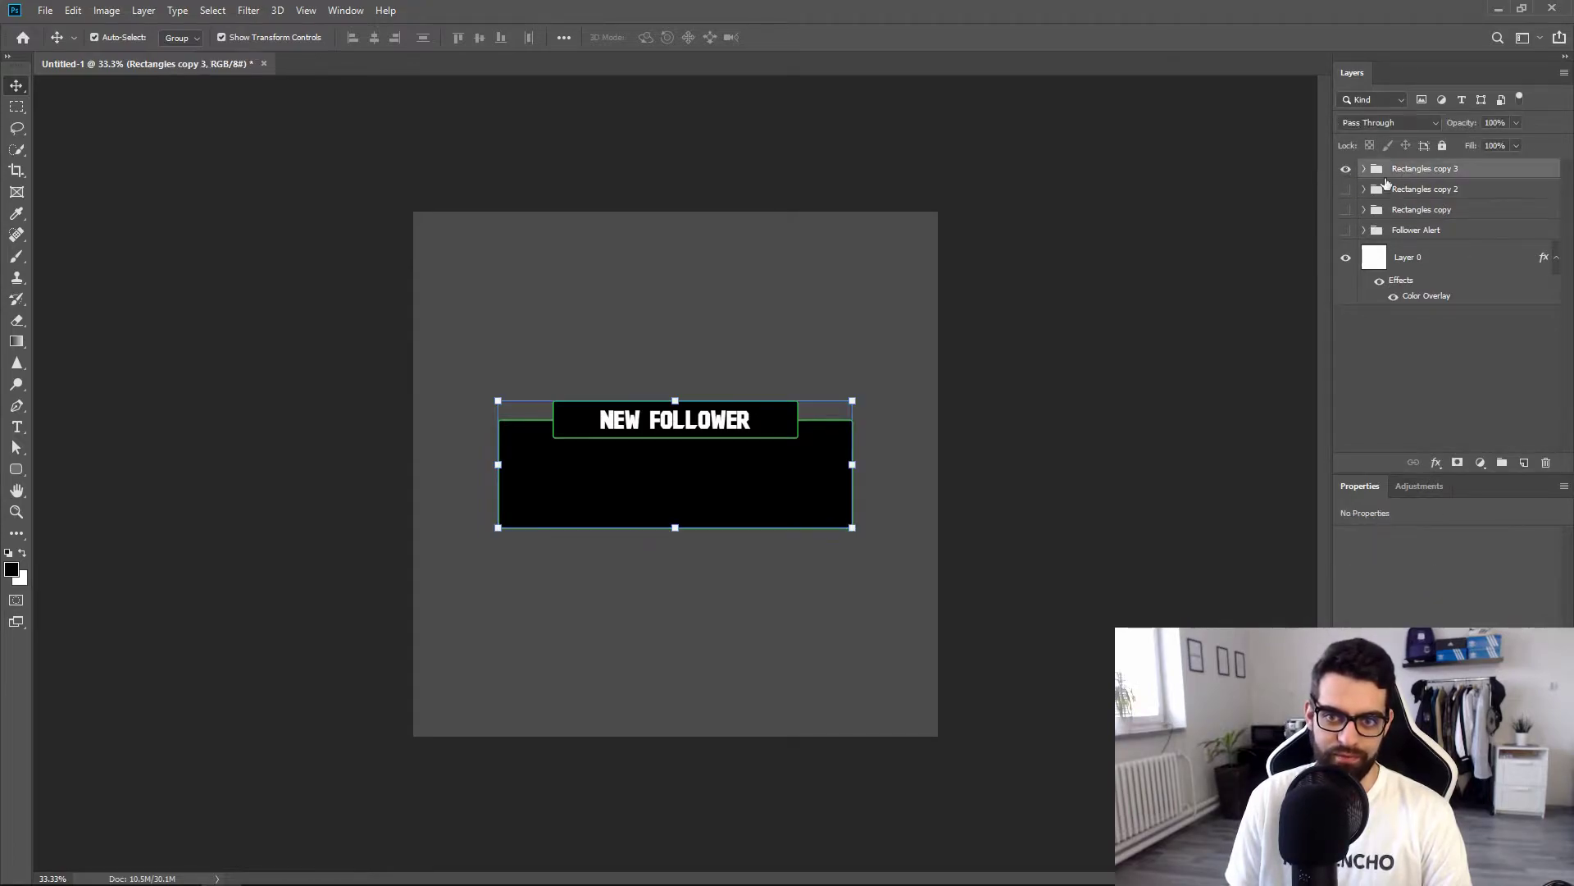
left_click_drag(17, 427, 69, 427)
left_click_drag(647, 419, 866, 417)
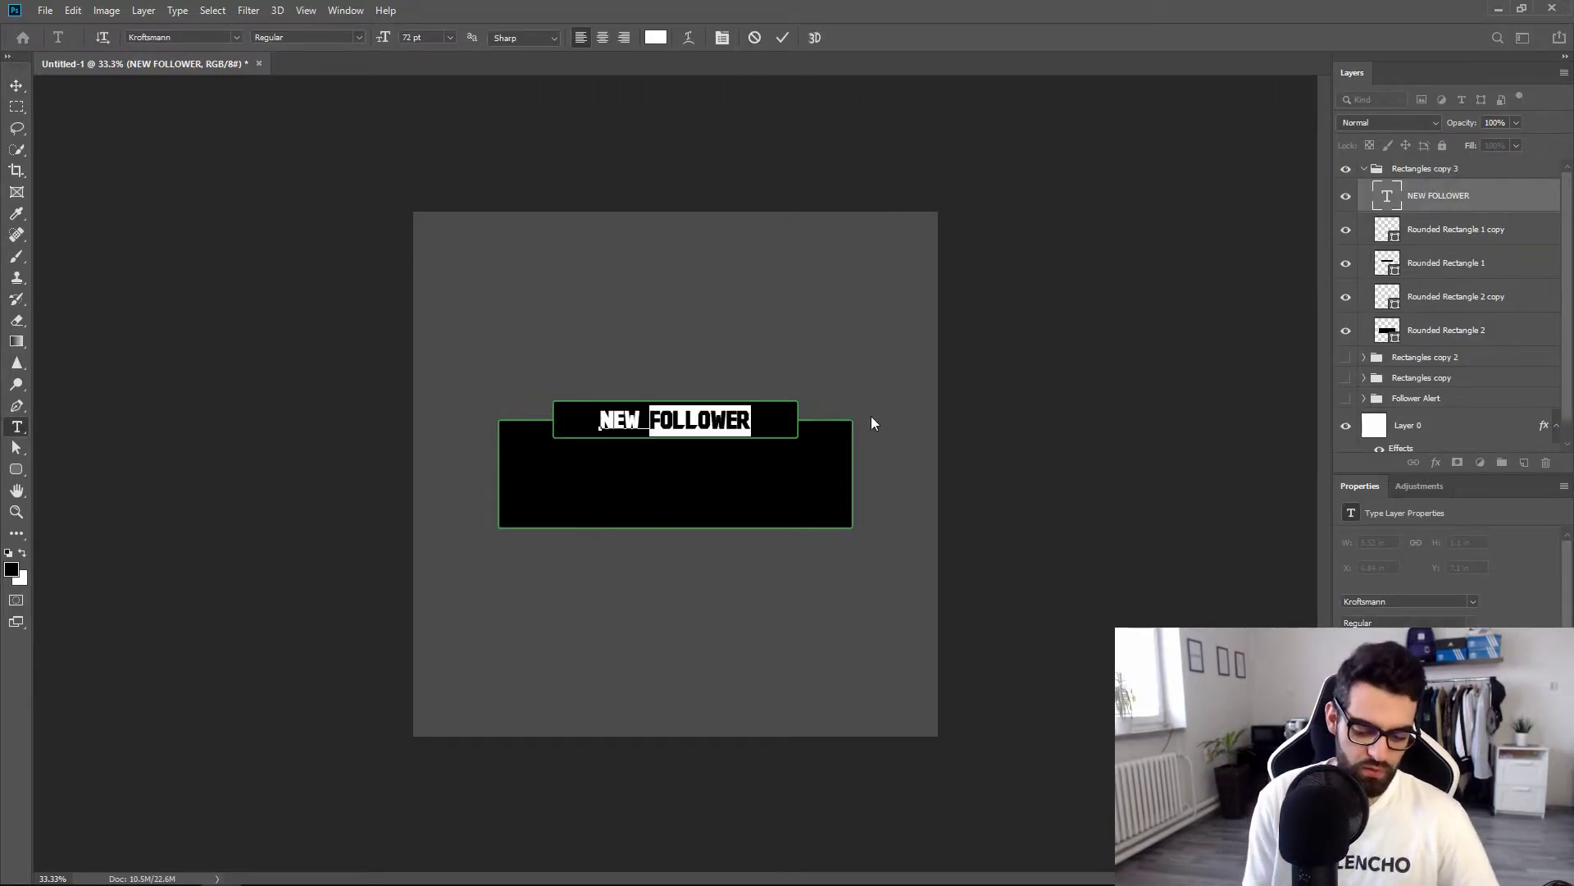
type("SUBSCRIBER")
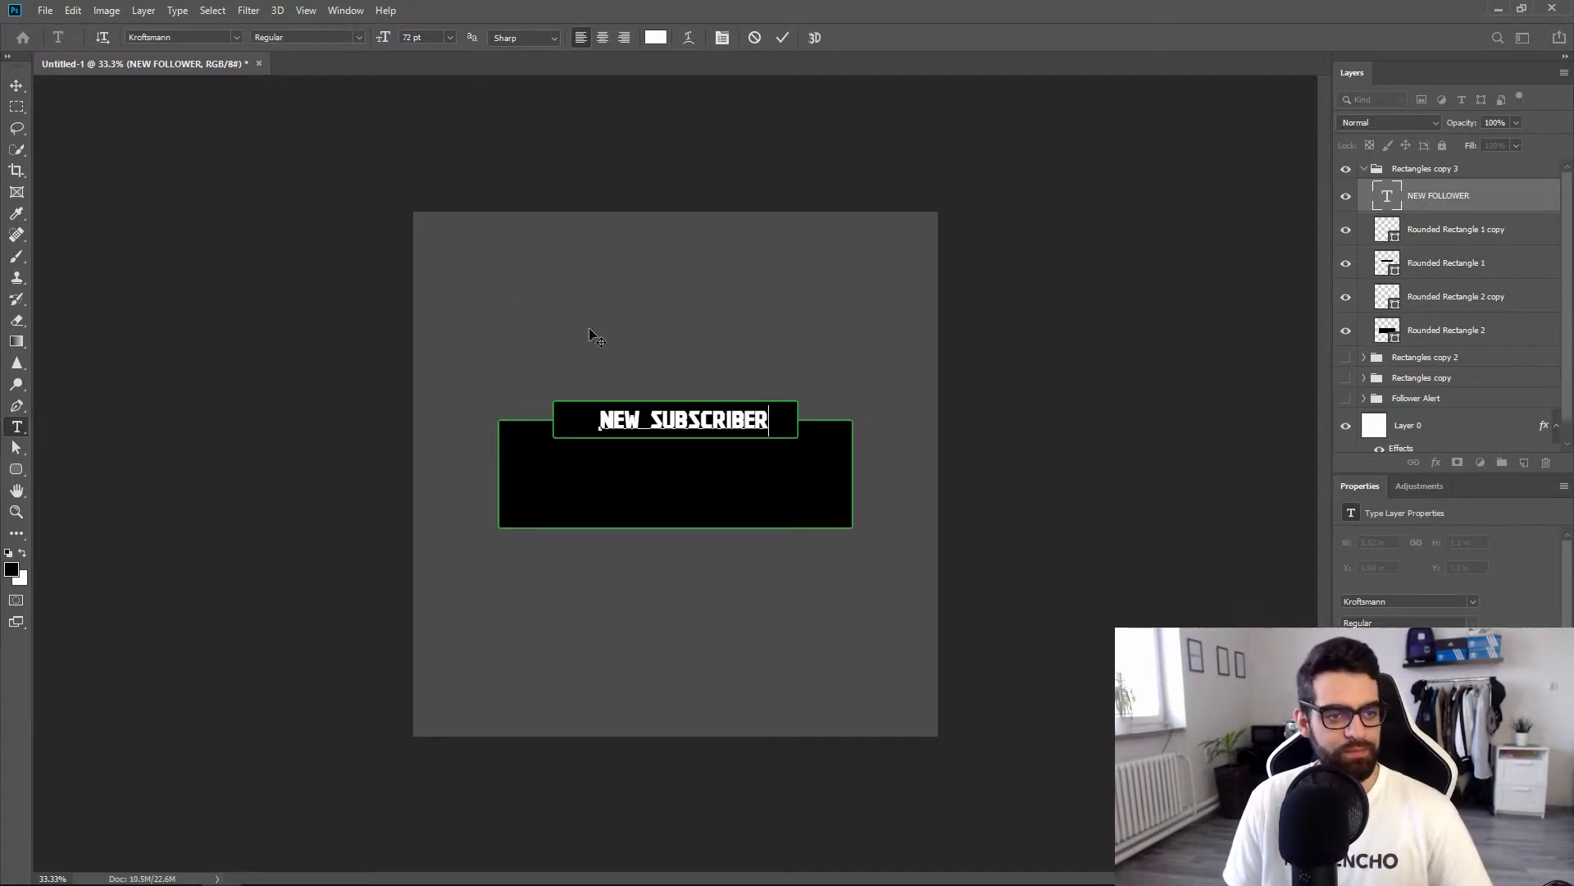
left_click(17, 86)
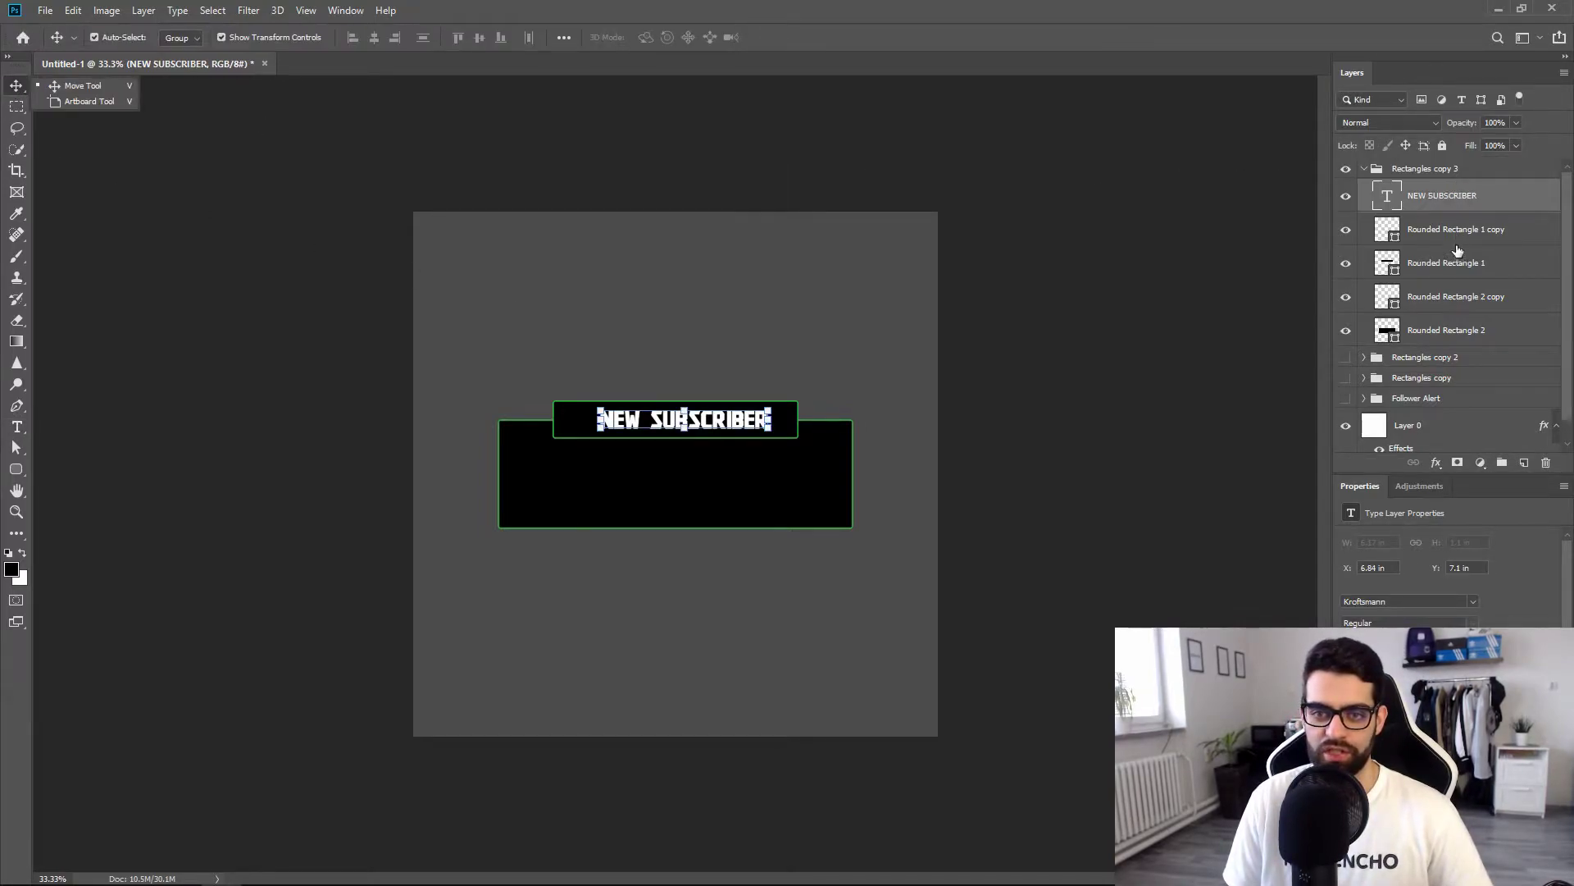
Centre the NEW SUBSCRIBER text horizontally on Rounded Rectangle 1.
left_click(1454, 265, "ctrl")
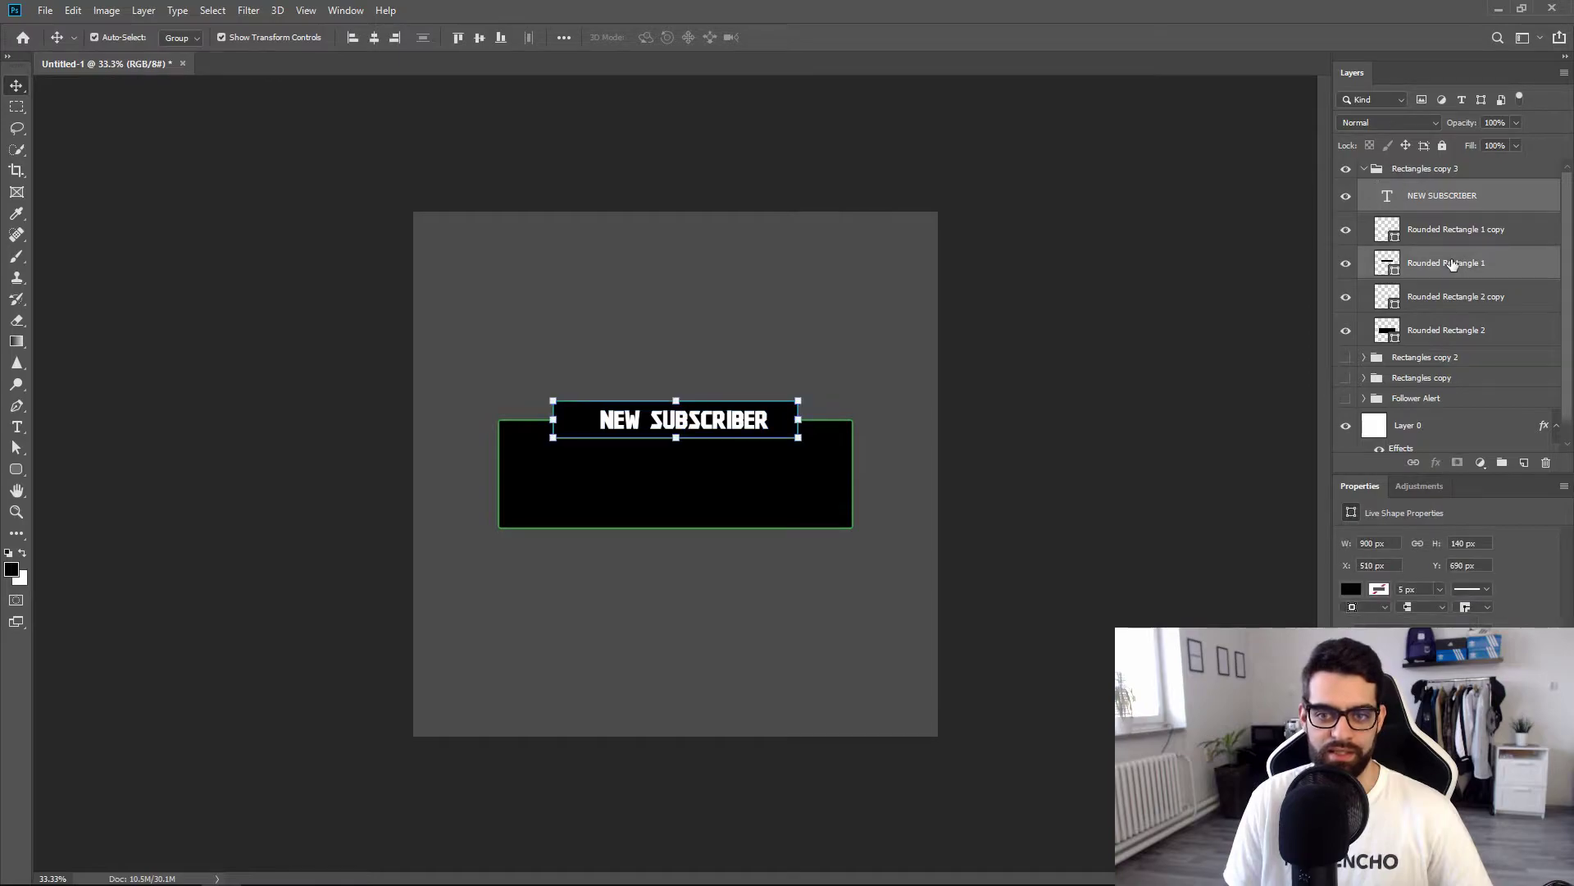
left_click(374, 38)
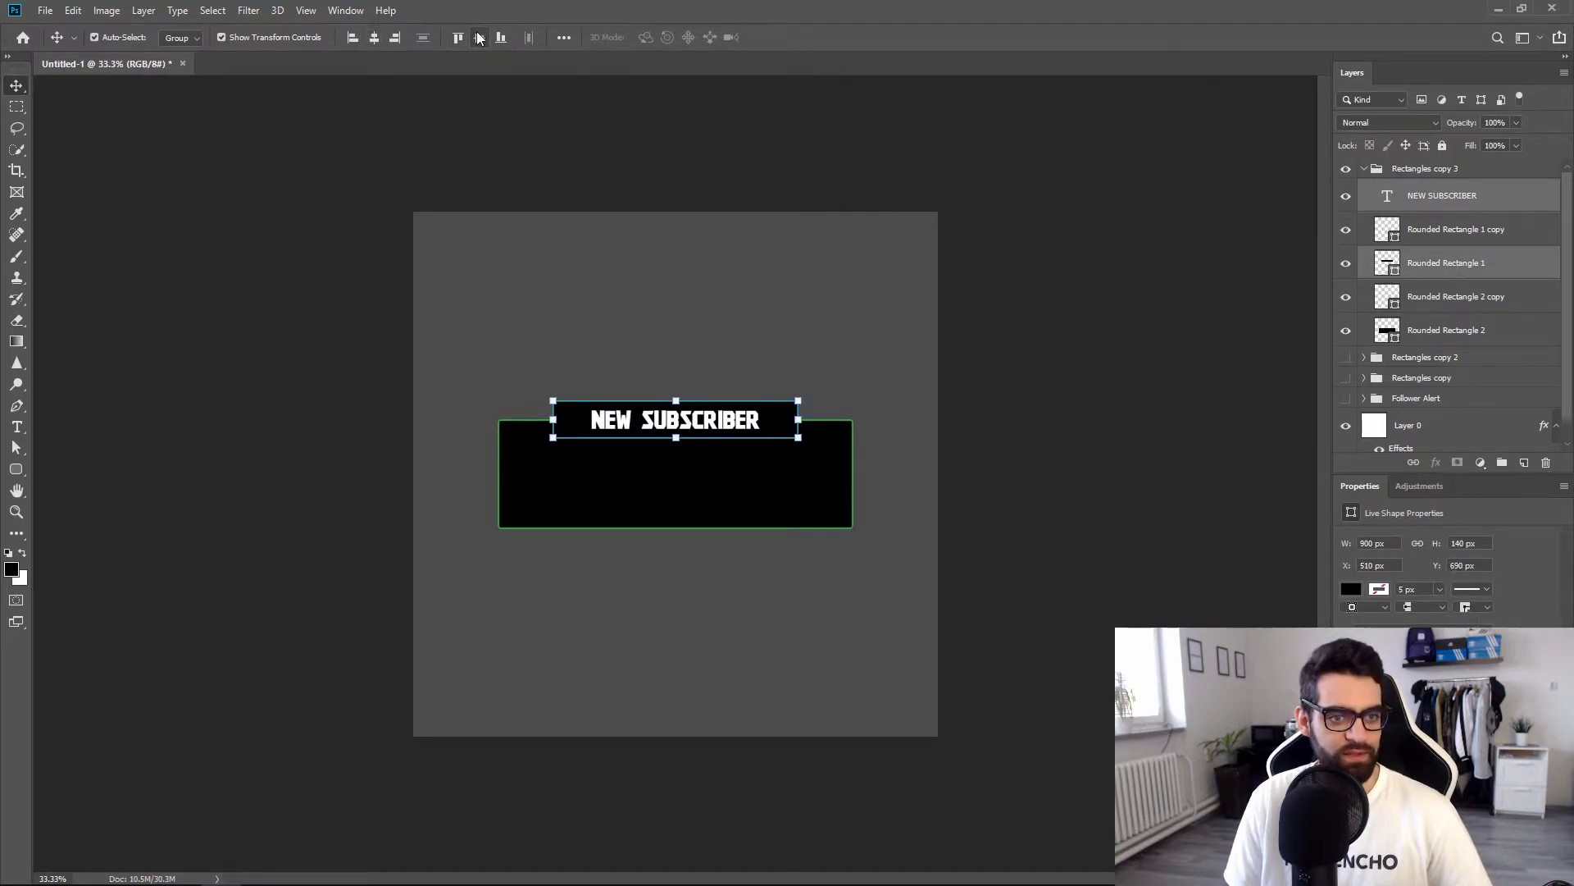
left_click(1096, 396)
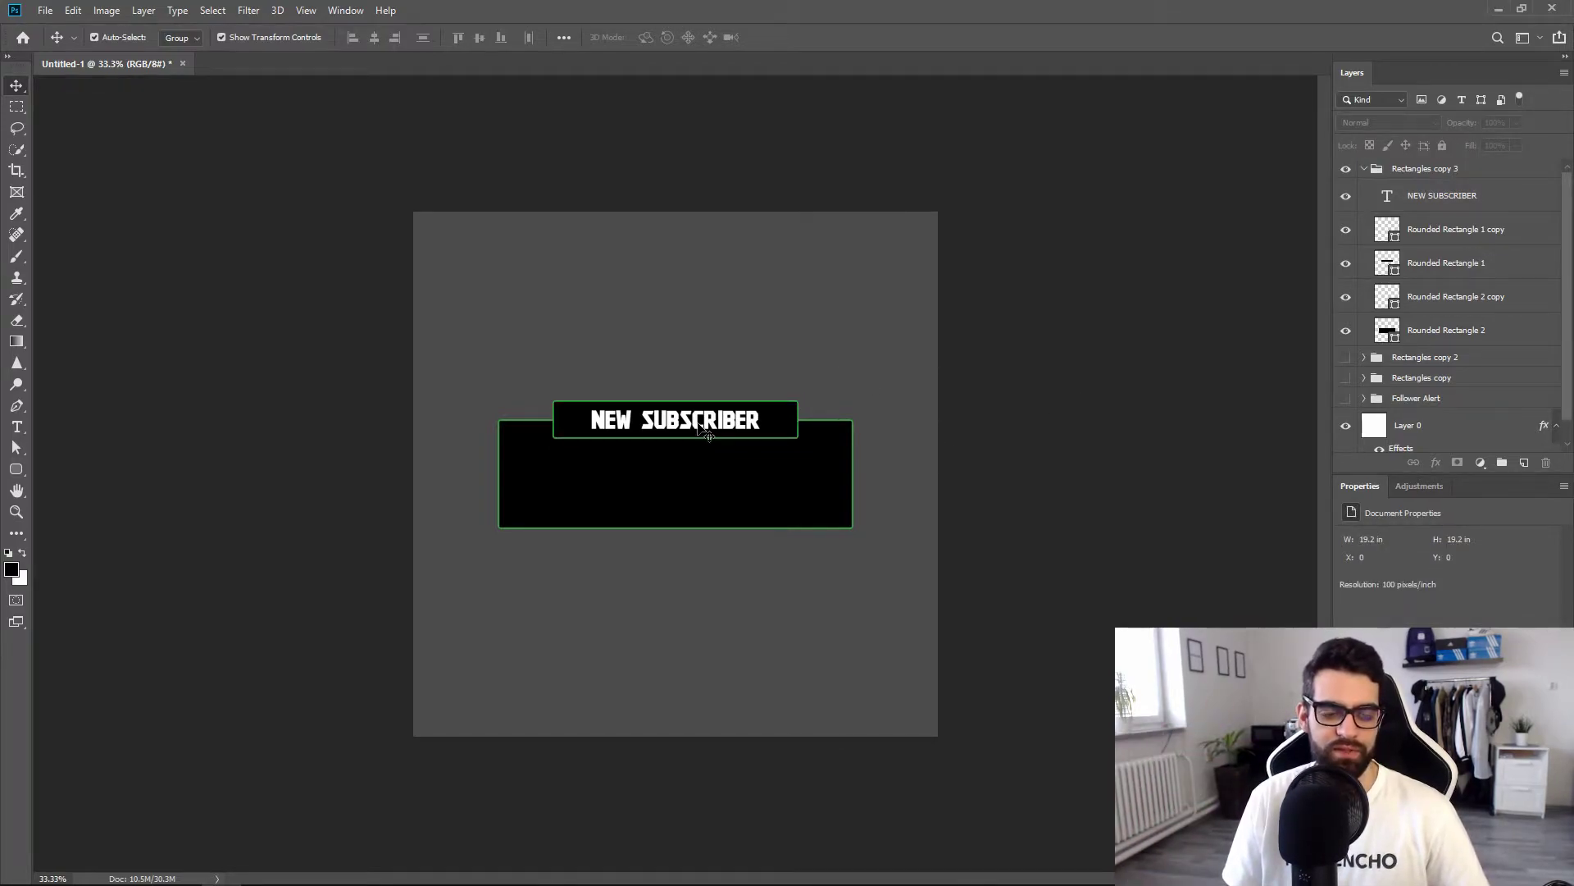
left_click(1457, 238)
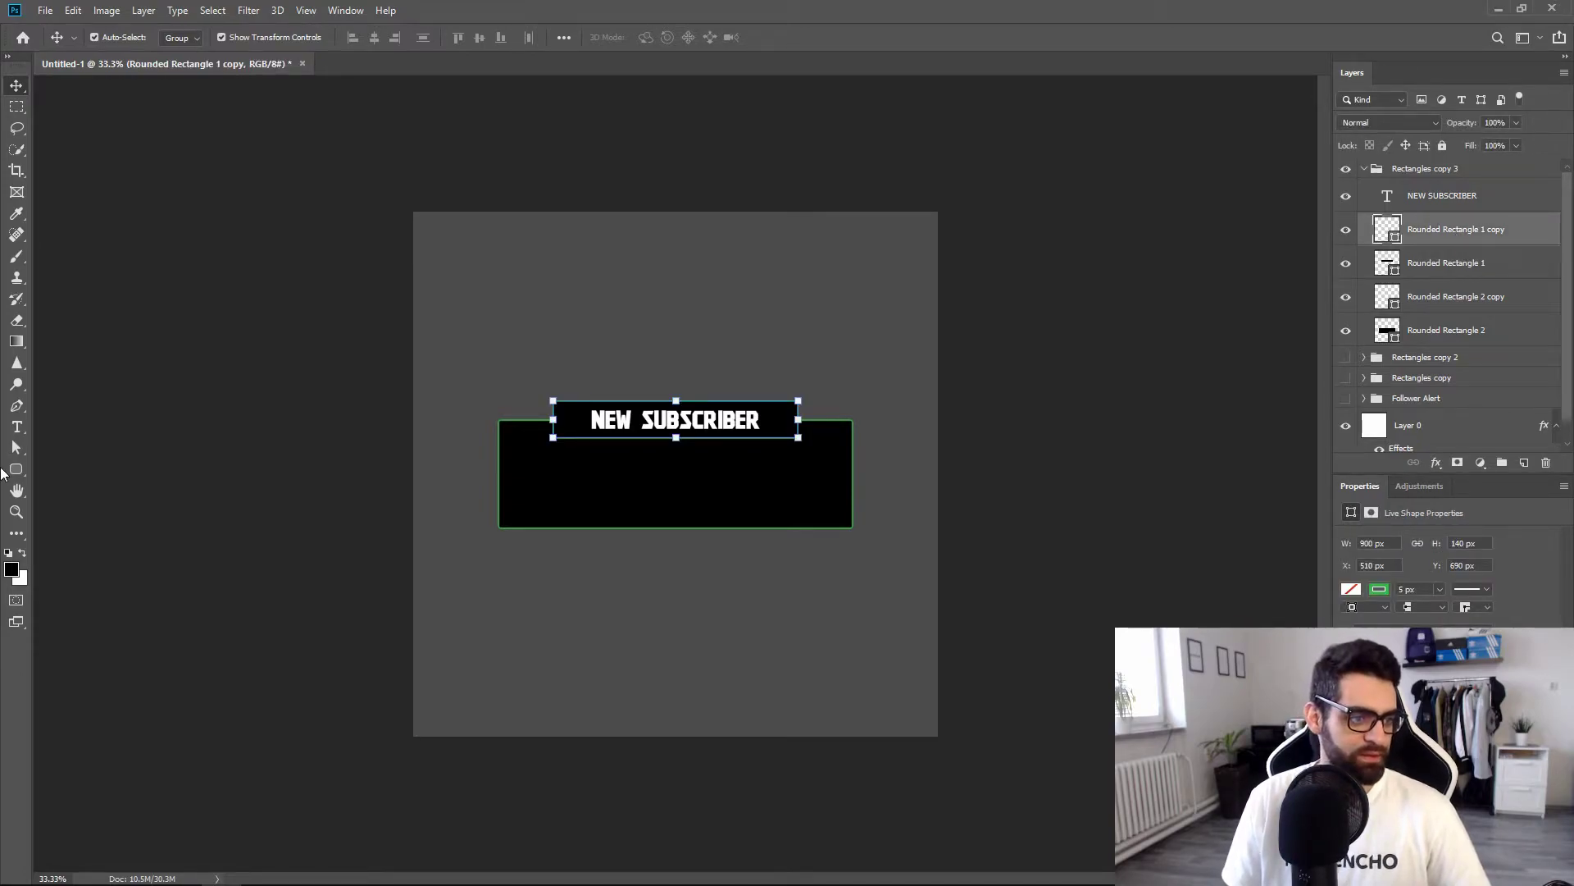
left_click(1468, 197)
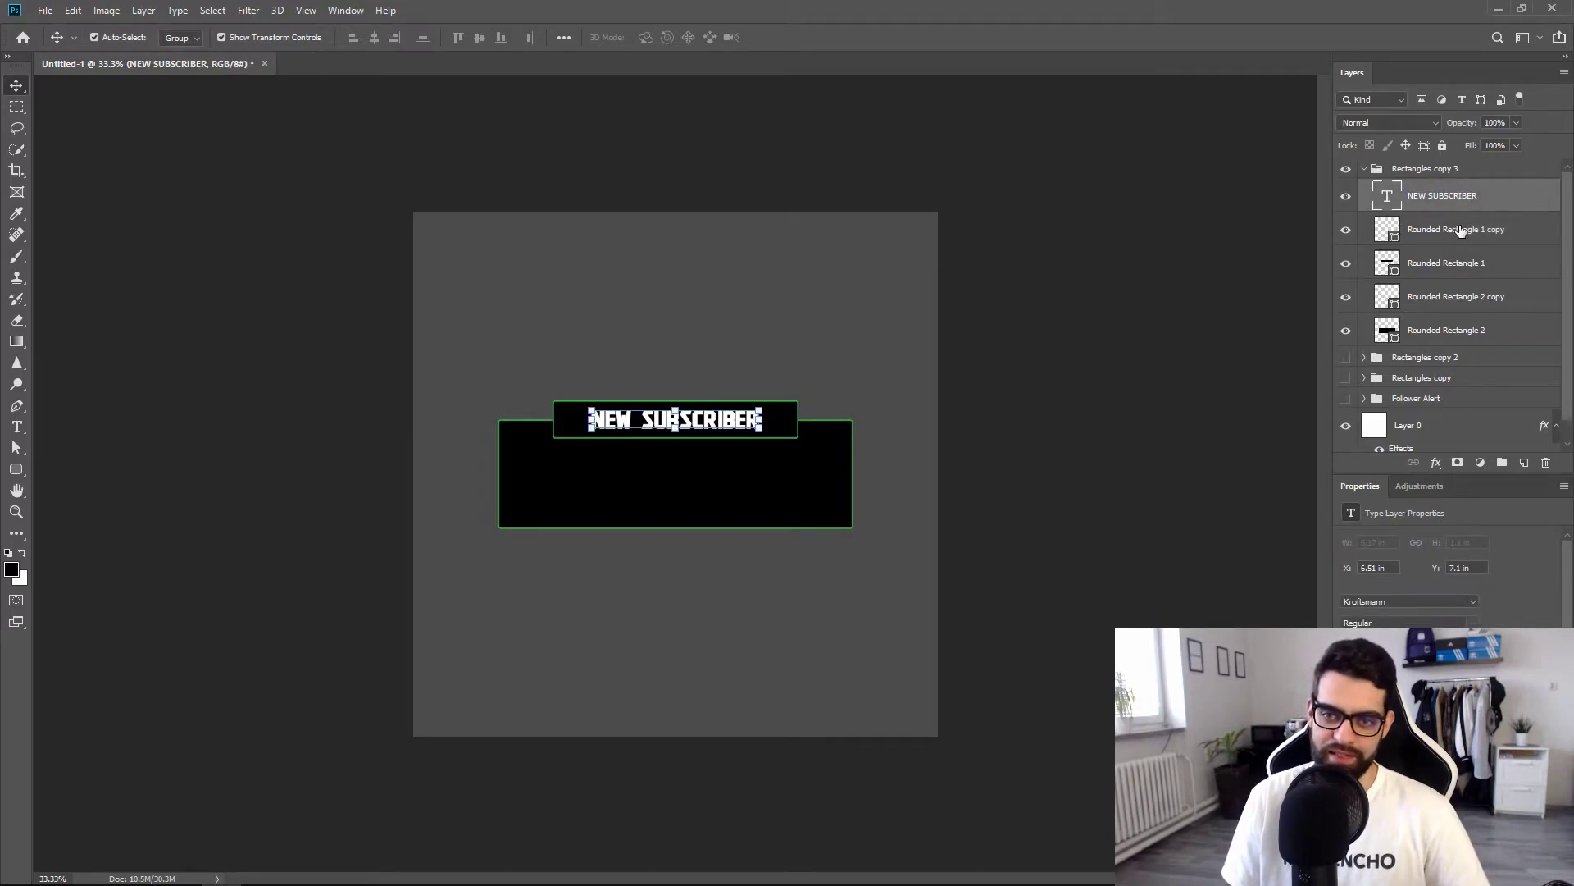
left_click(1459, 233)
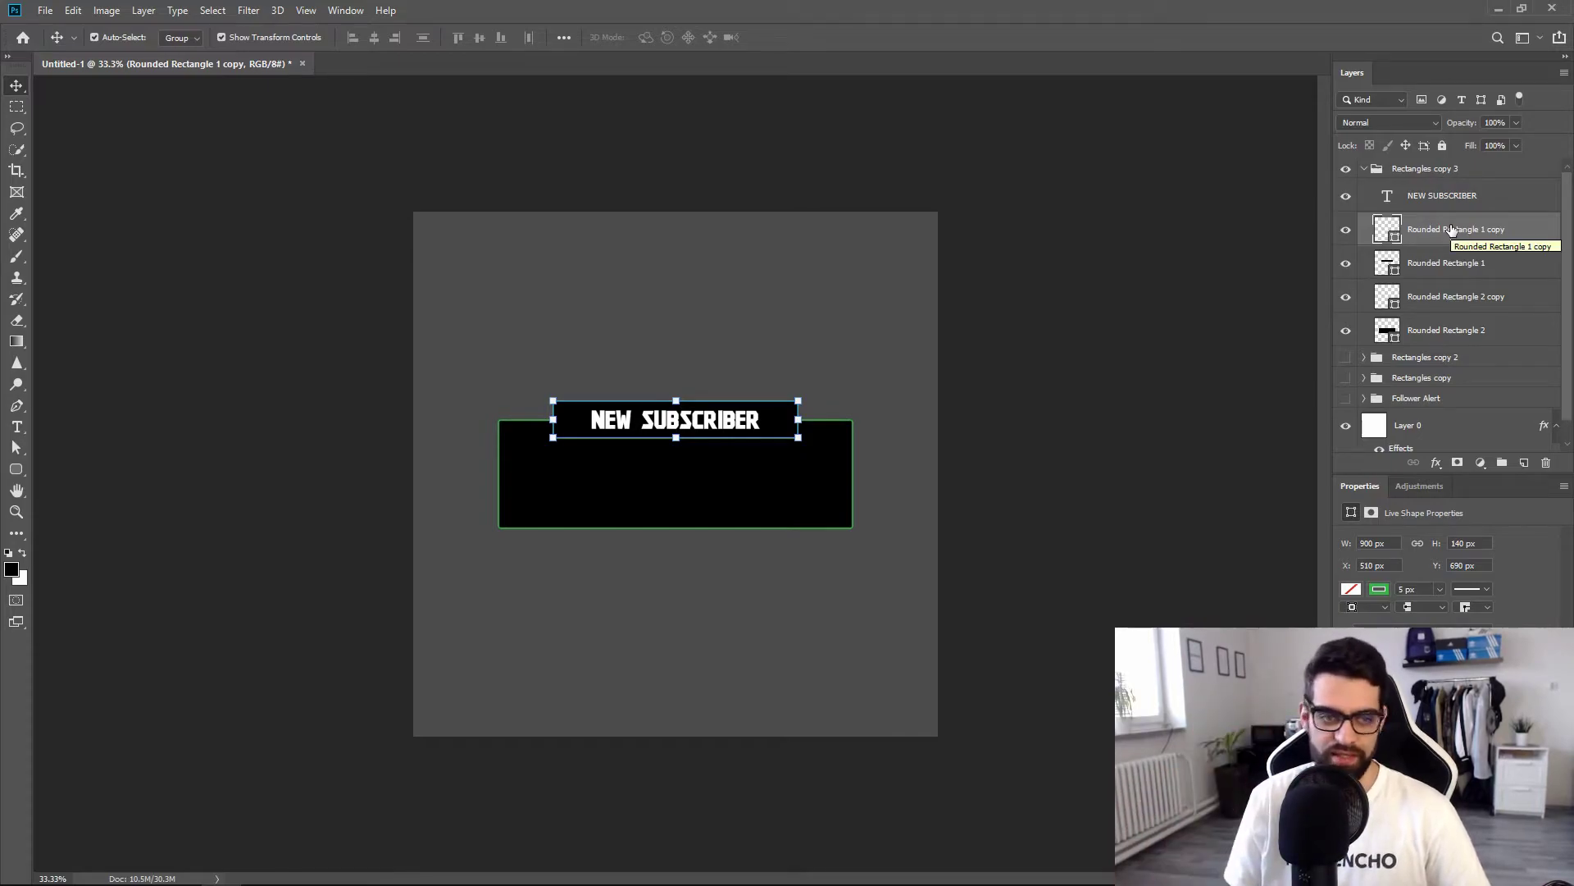
Give both the small top box and the large box a purple stroke.
left_click(16, 469)
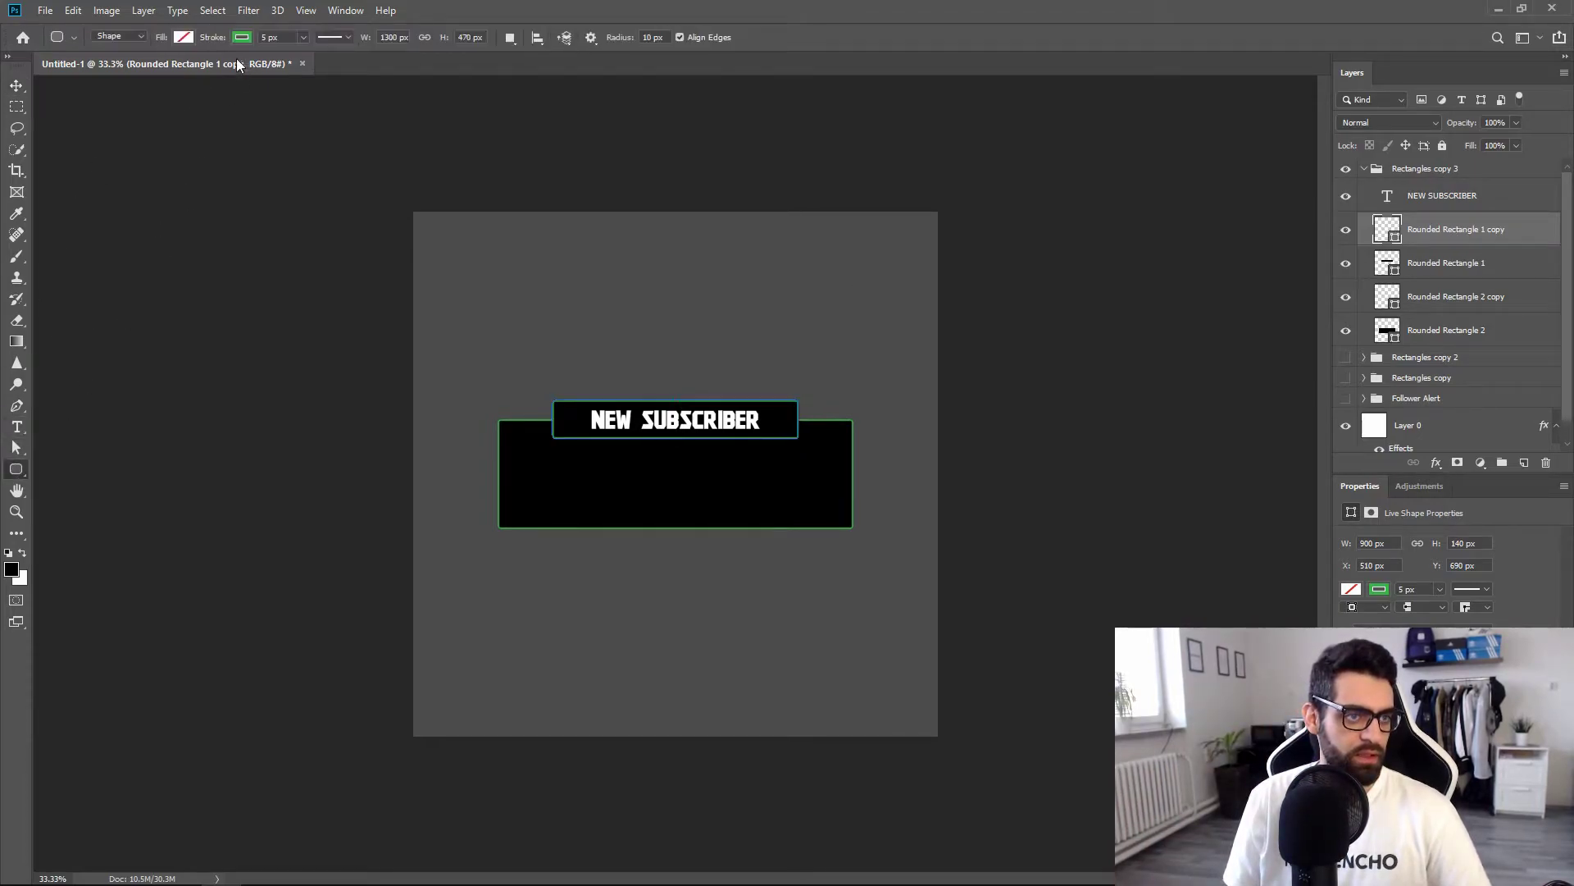
left_click(241, 39)
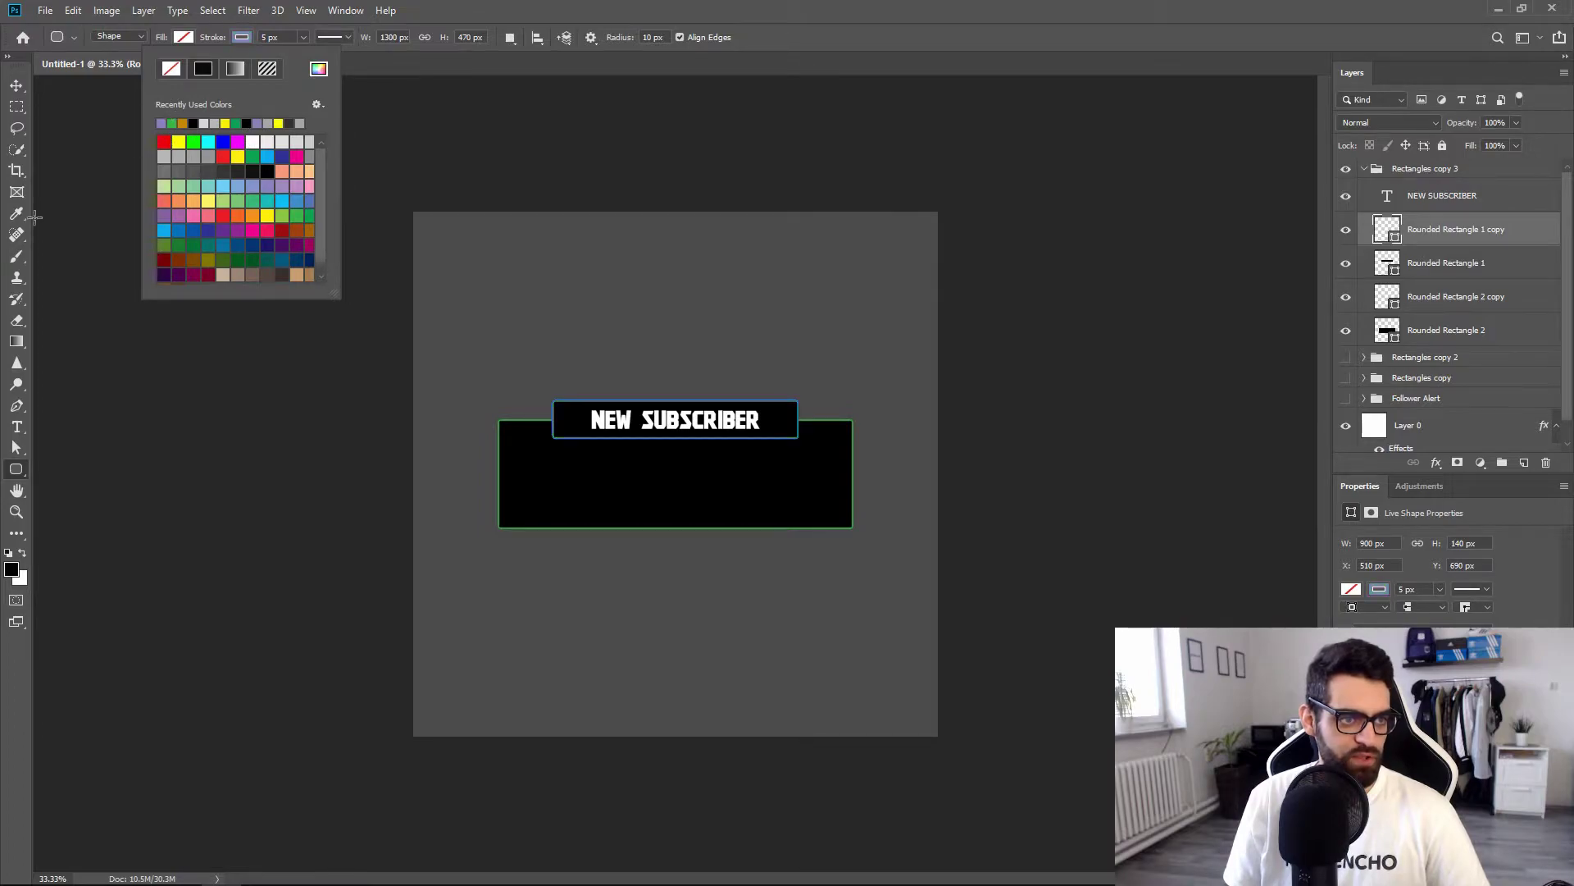
left_click(16, 87)
left_click(189, 291)
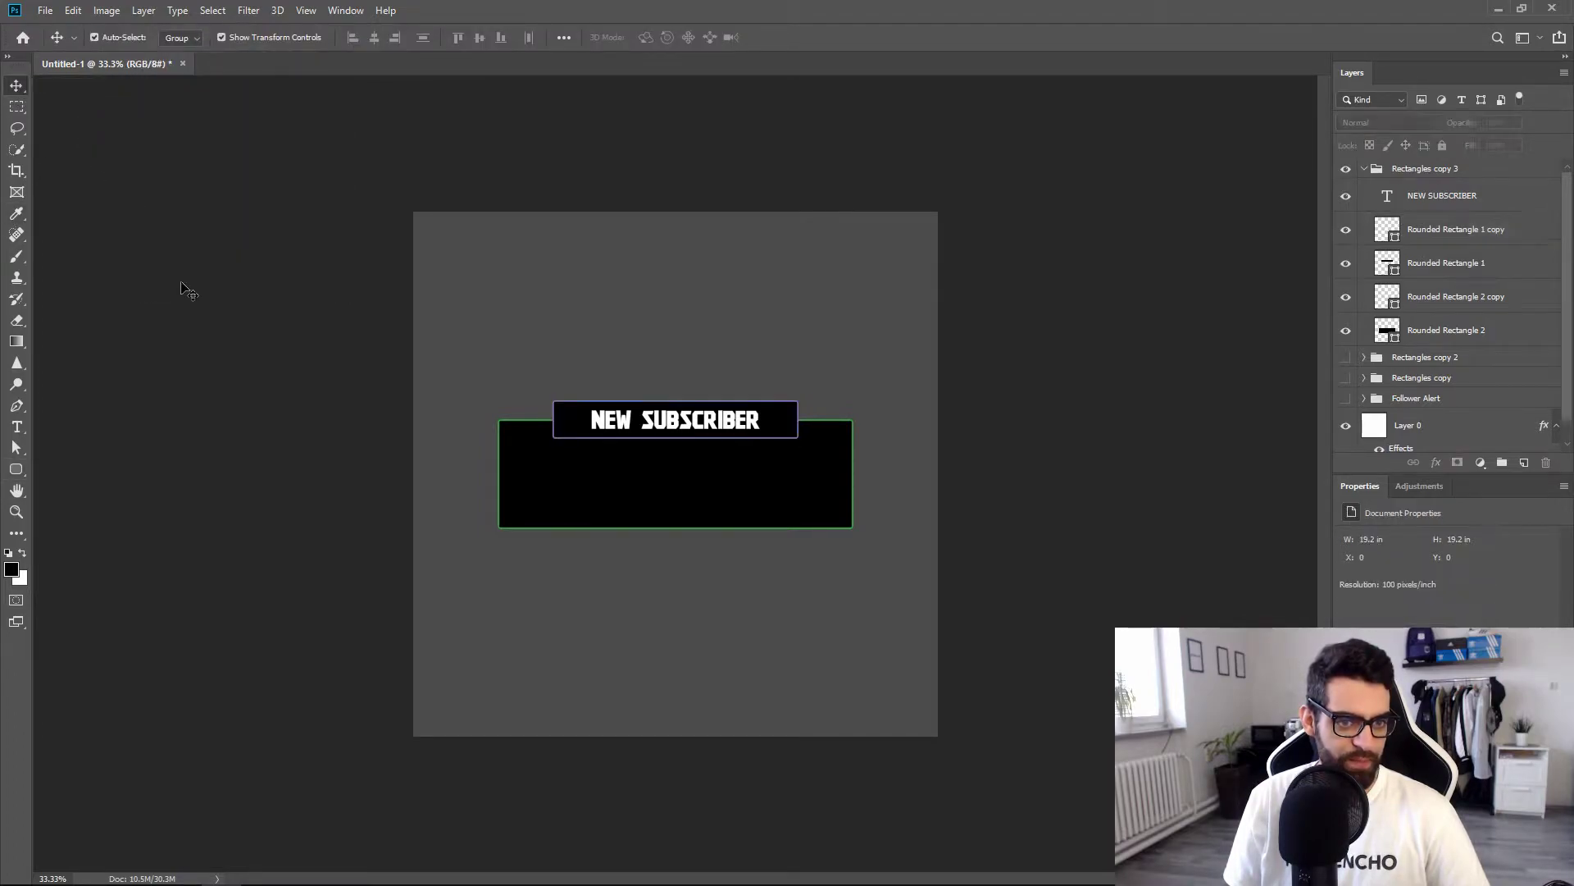
left_click(1459, 312)
left_click(15, 470)
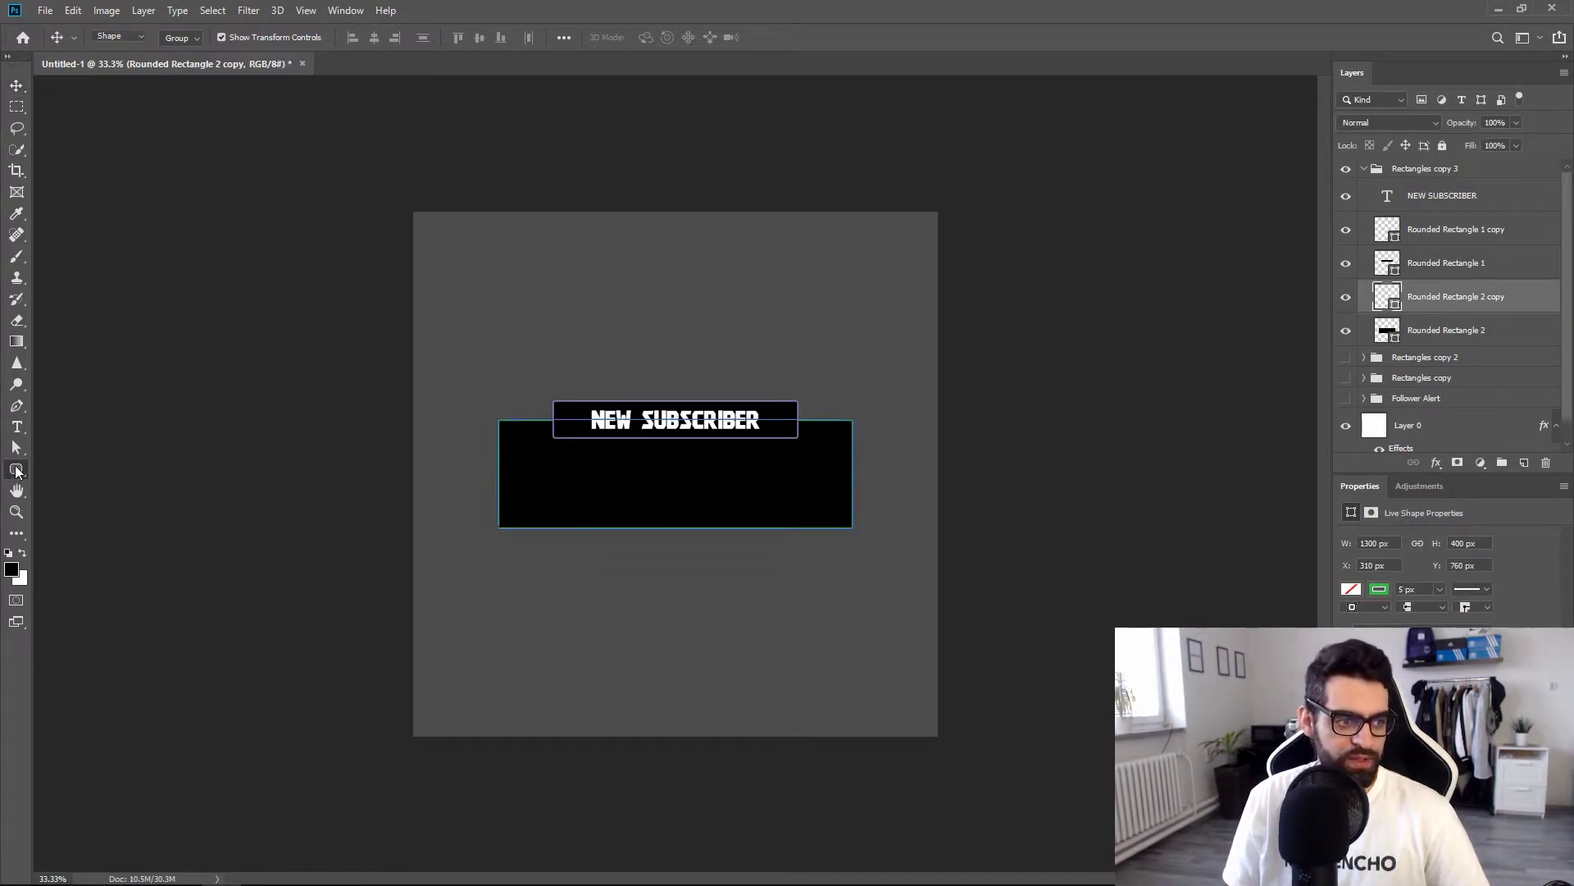
left_click(240, 39)
left_click(162, 123)
left_click(16, 85)
left_click(238, 297)
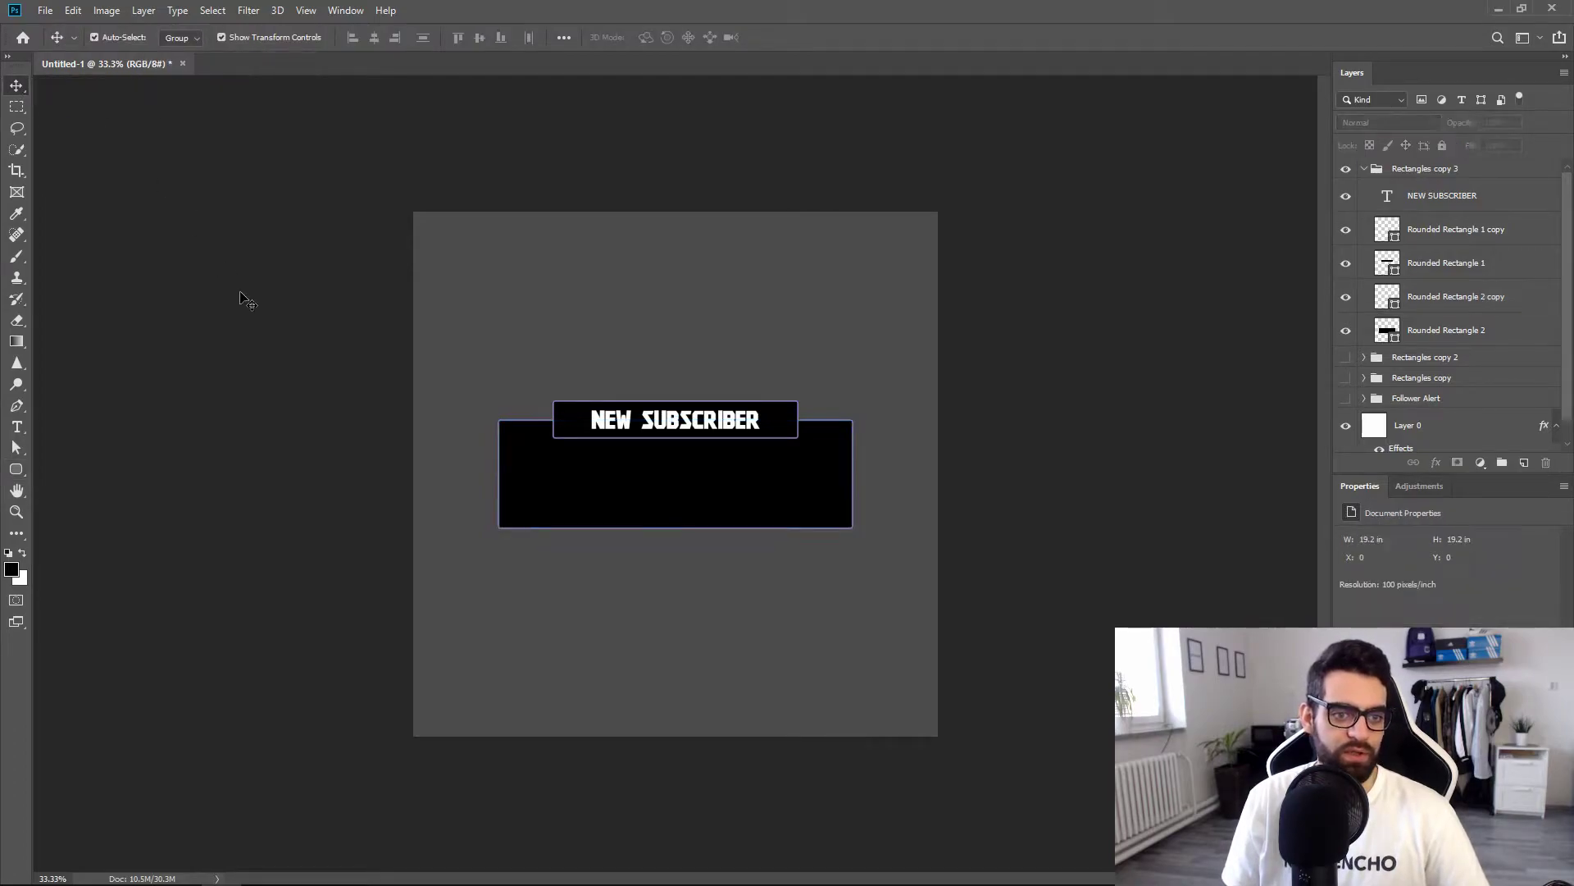
Rename the Rectangles copy 3 group to 'Subscriber Alert' and hide it.
left_click(1364, 169)
double_click(1418, 168)
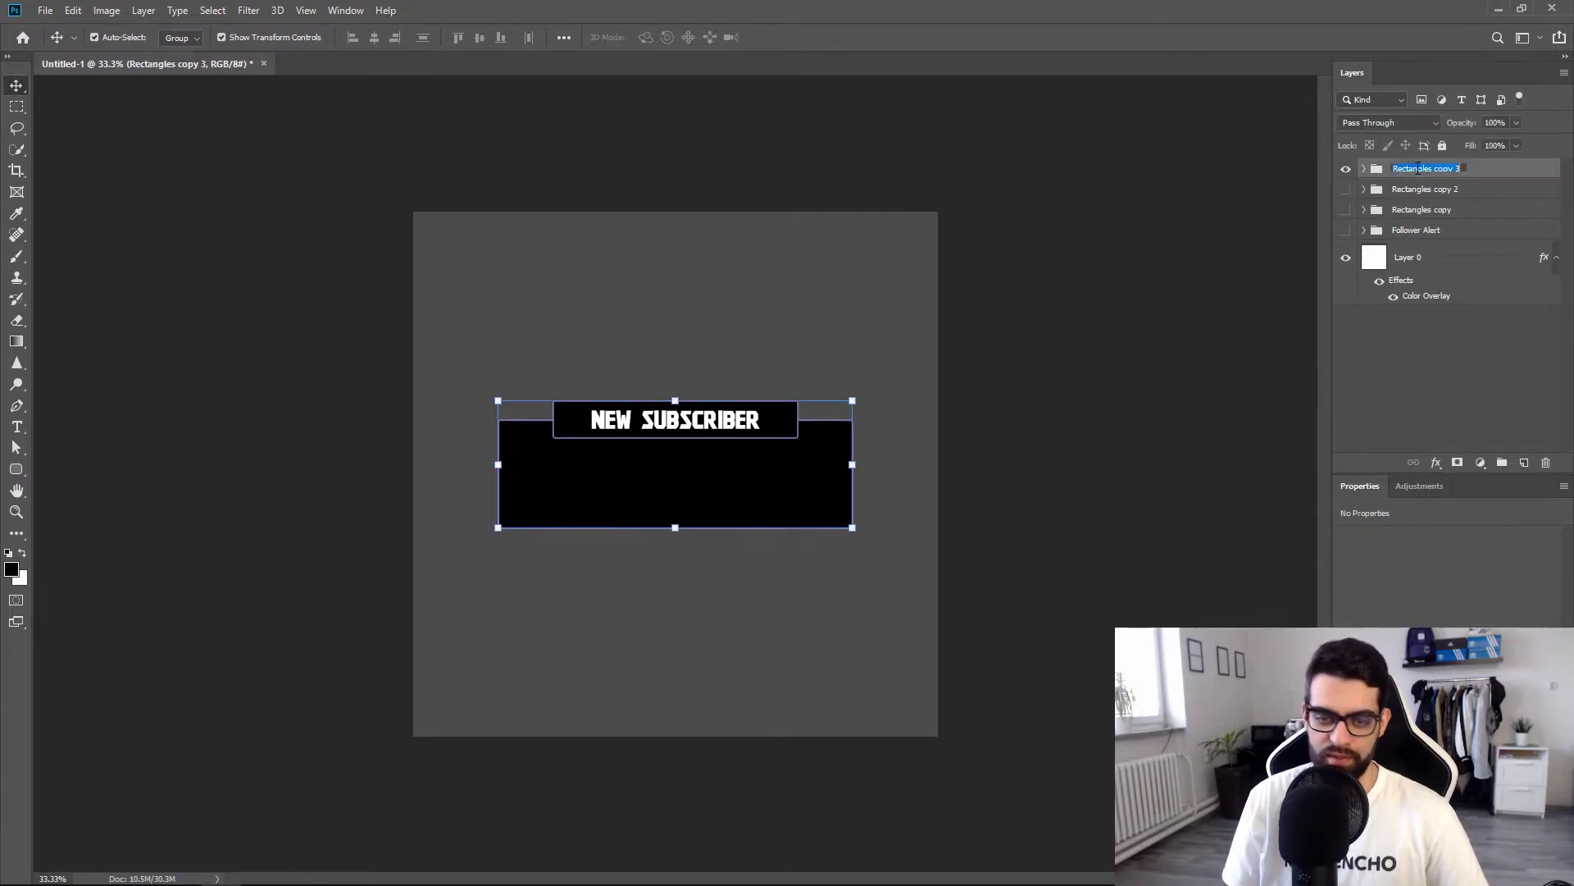
type("Subscriber A")
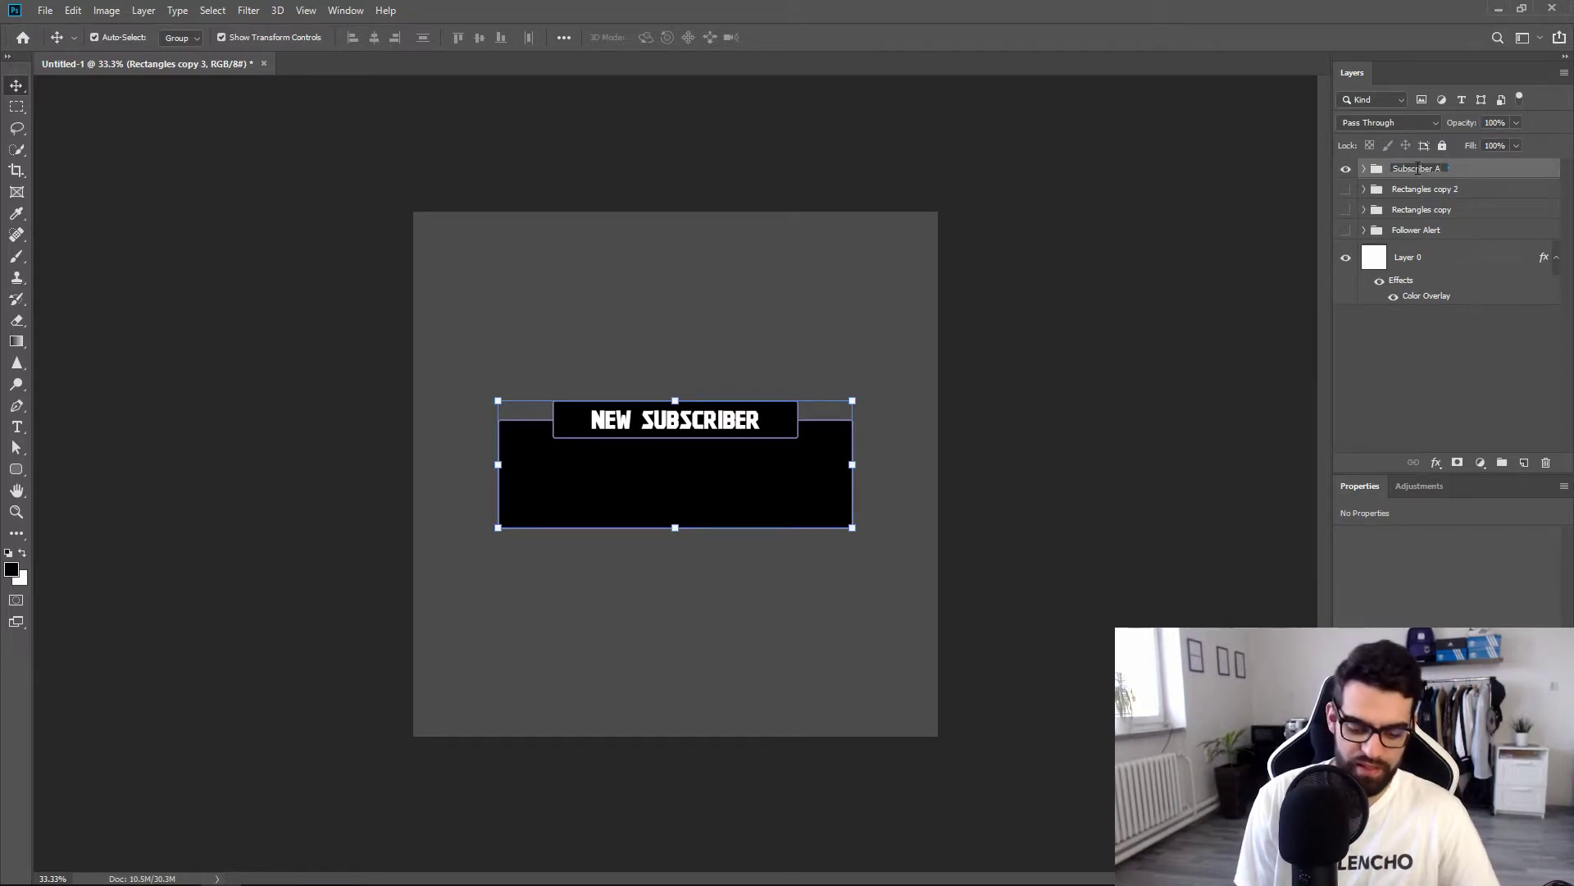
type("lert")
key("Return")
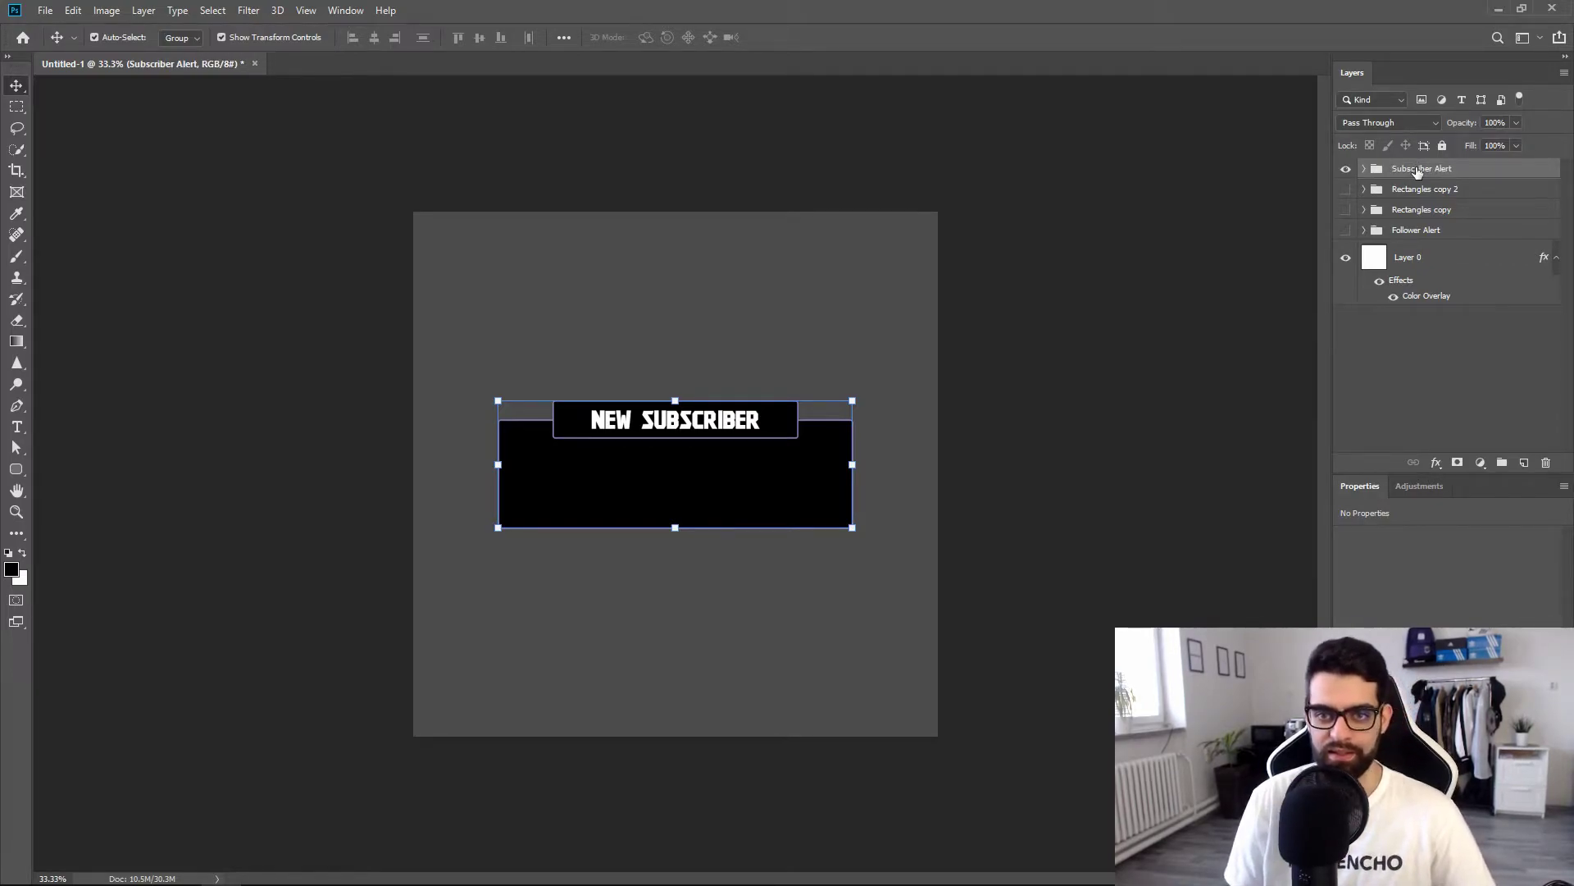
left_click(1345, 170)
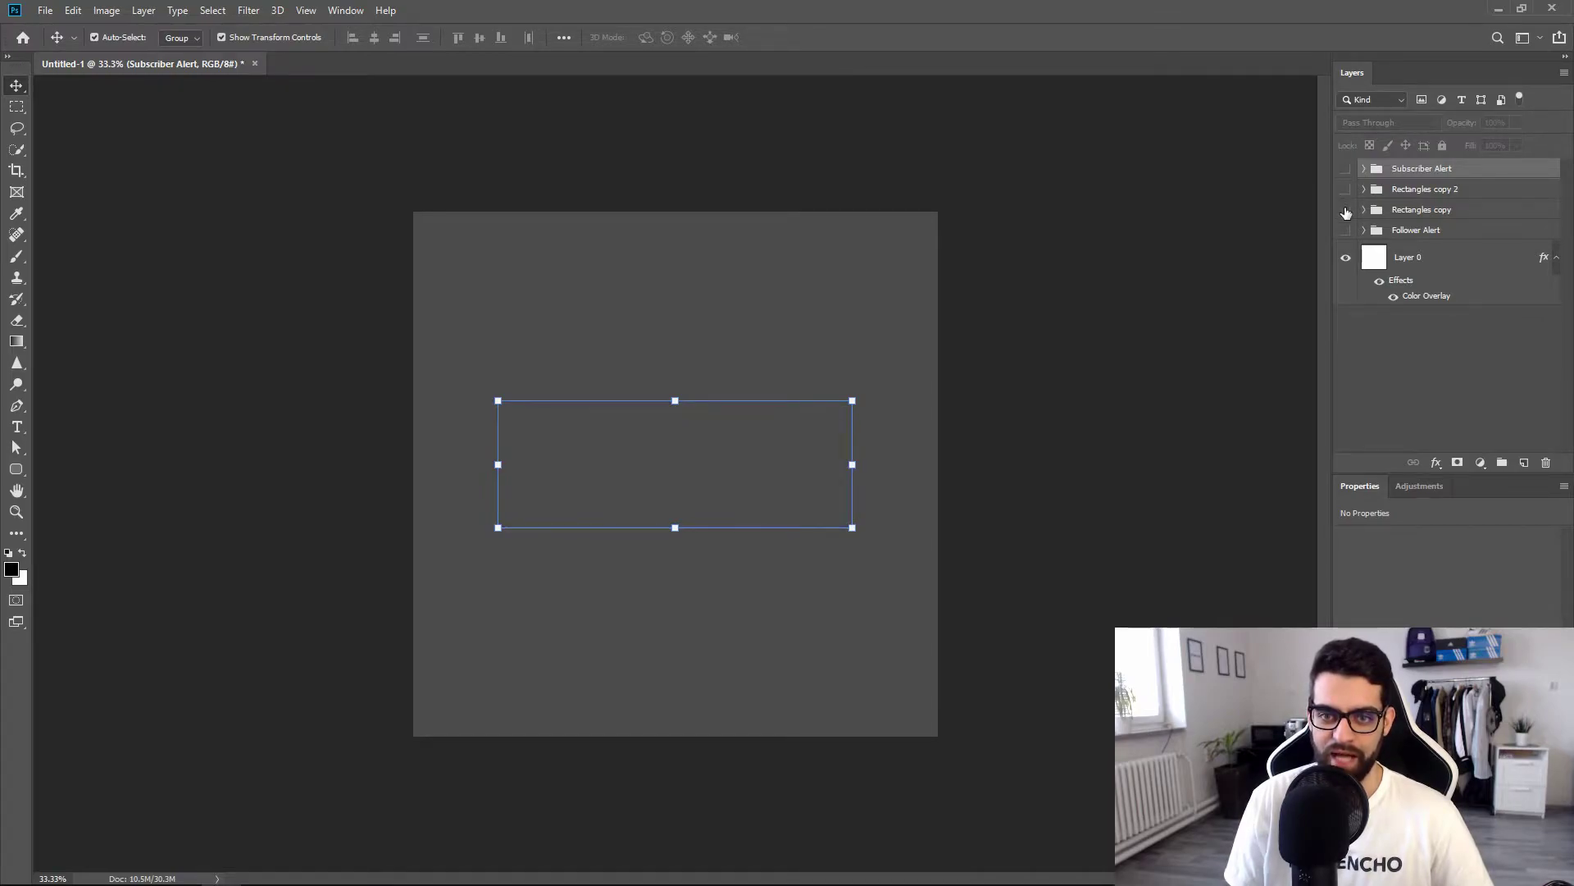
Show Rectangles copy 2, change its text to NEW DONATION and centre it on the top box.
left_click(1346, 190)
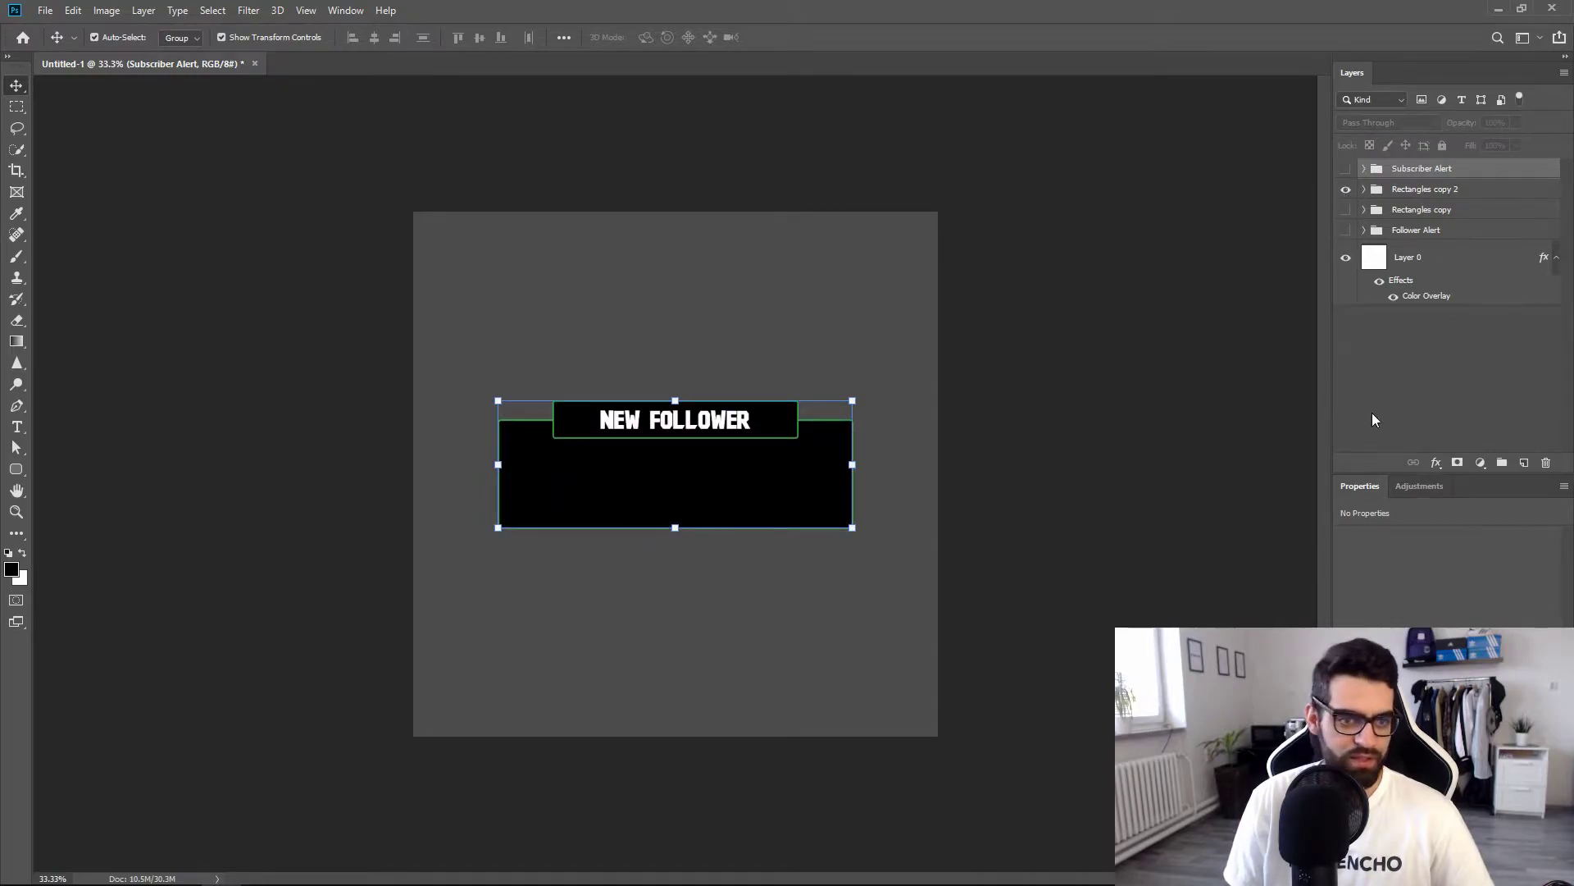
left_click(1359, 410)
left_click(17, 427)
left_click(57, 427)
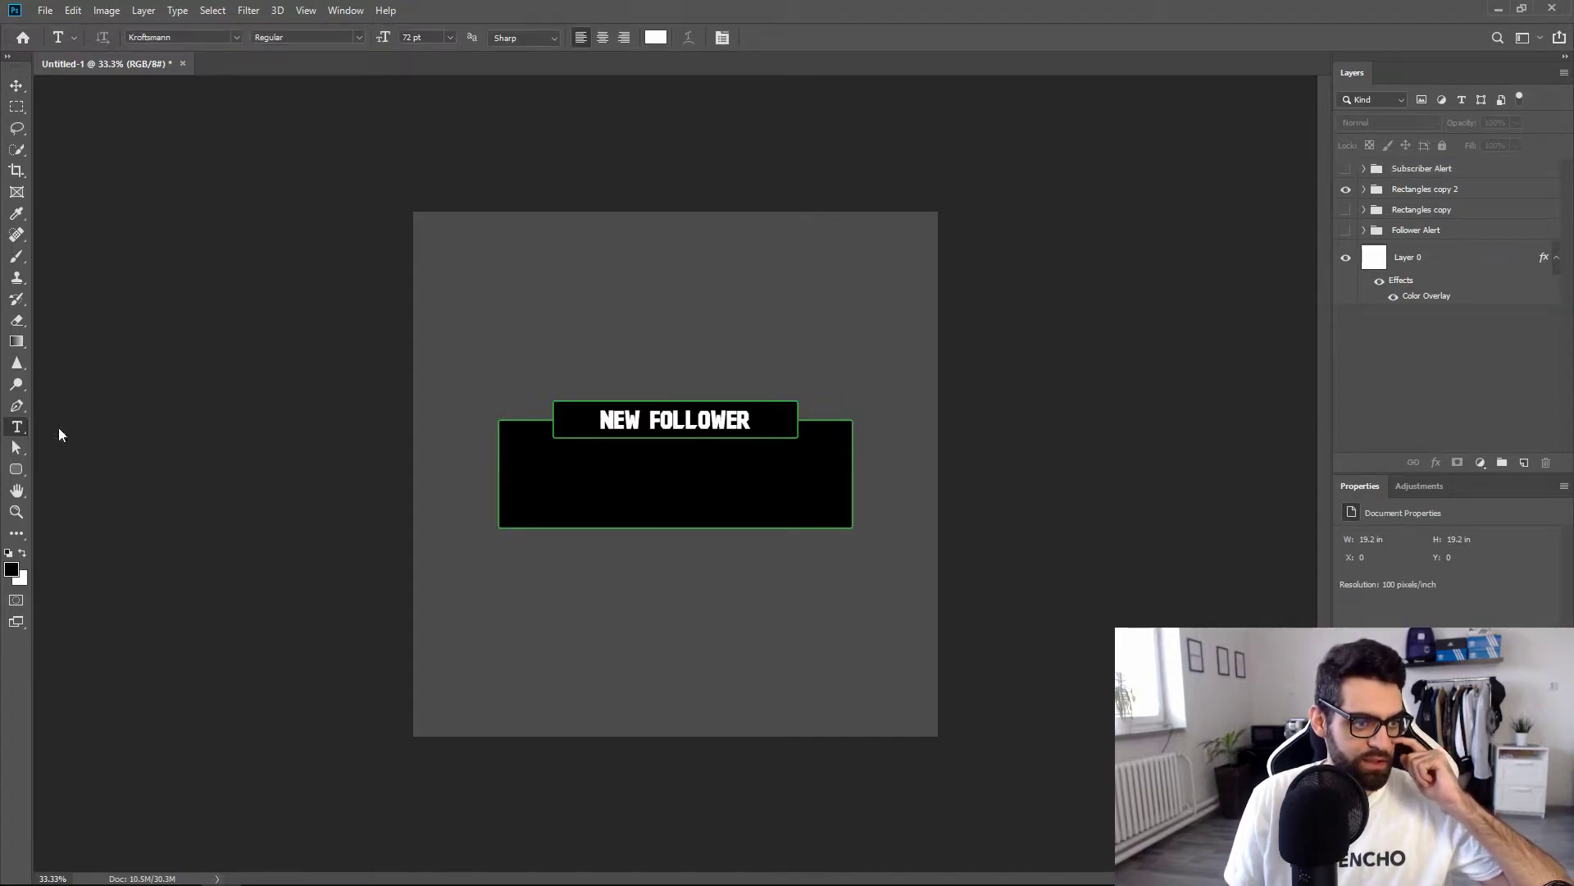
left_click(717, 415)
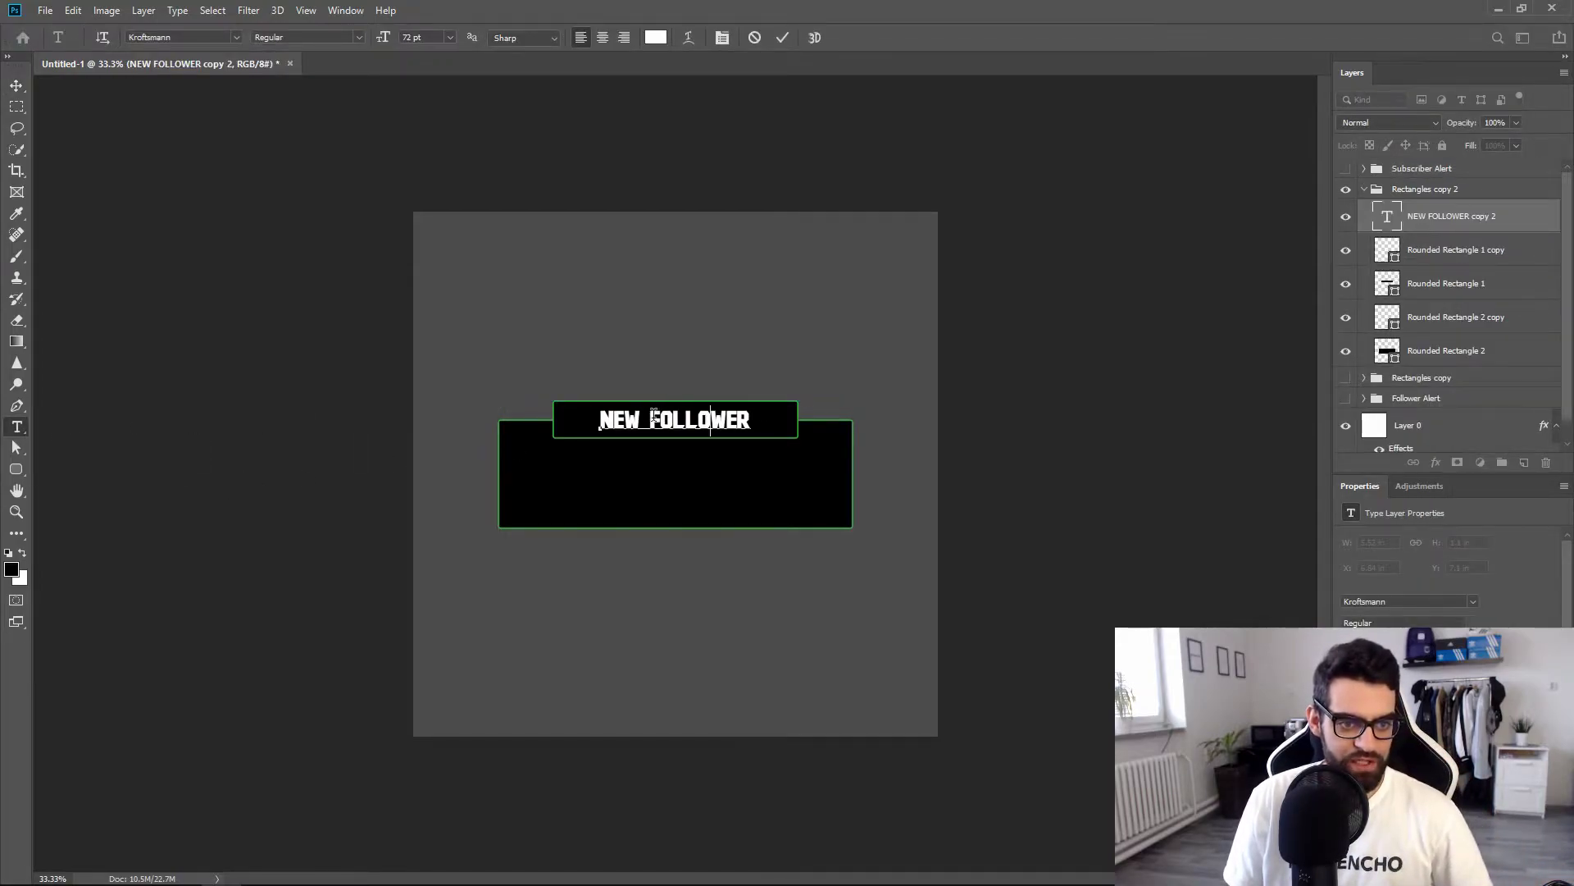
left_click_drag(654, 416, 752, 416)
type("DONATION")
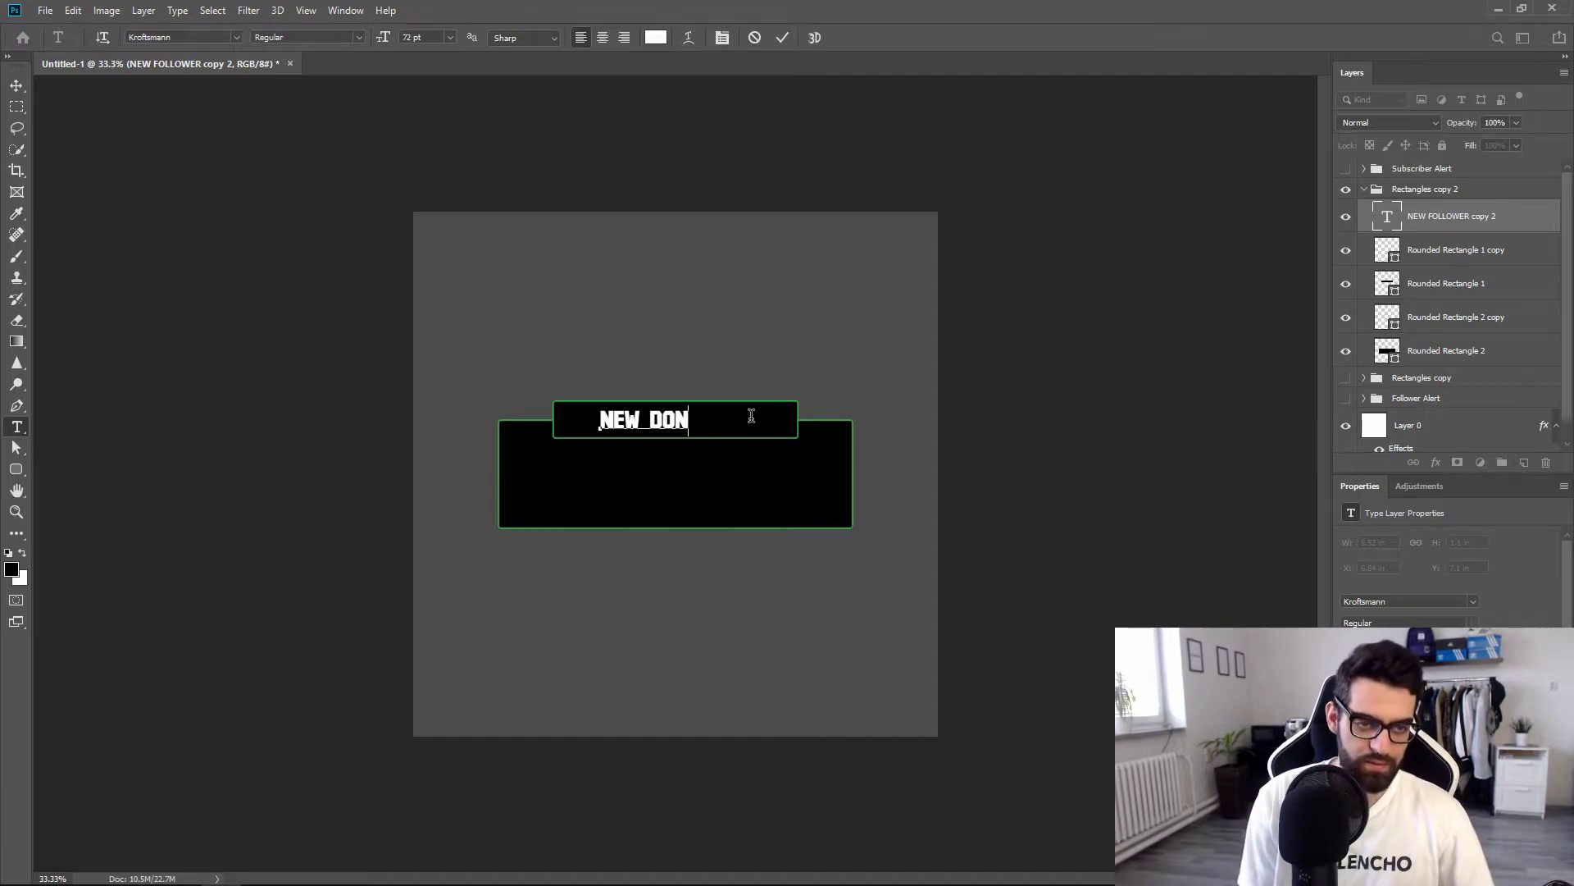
left_click(17, 86)
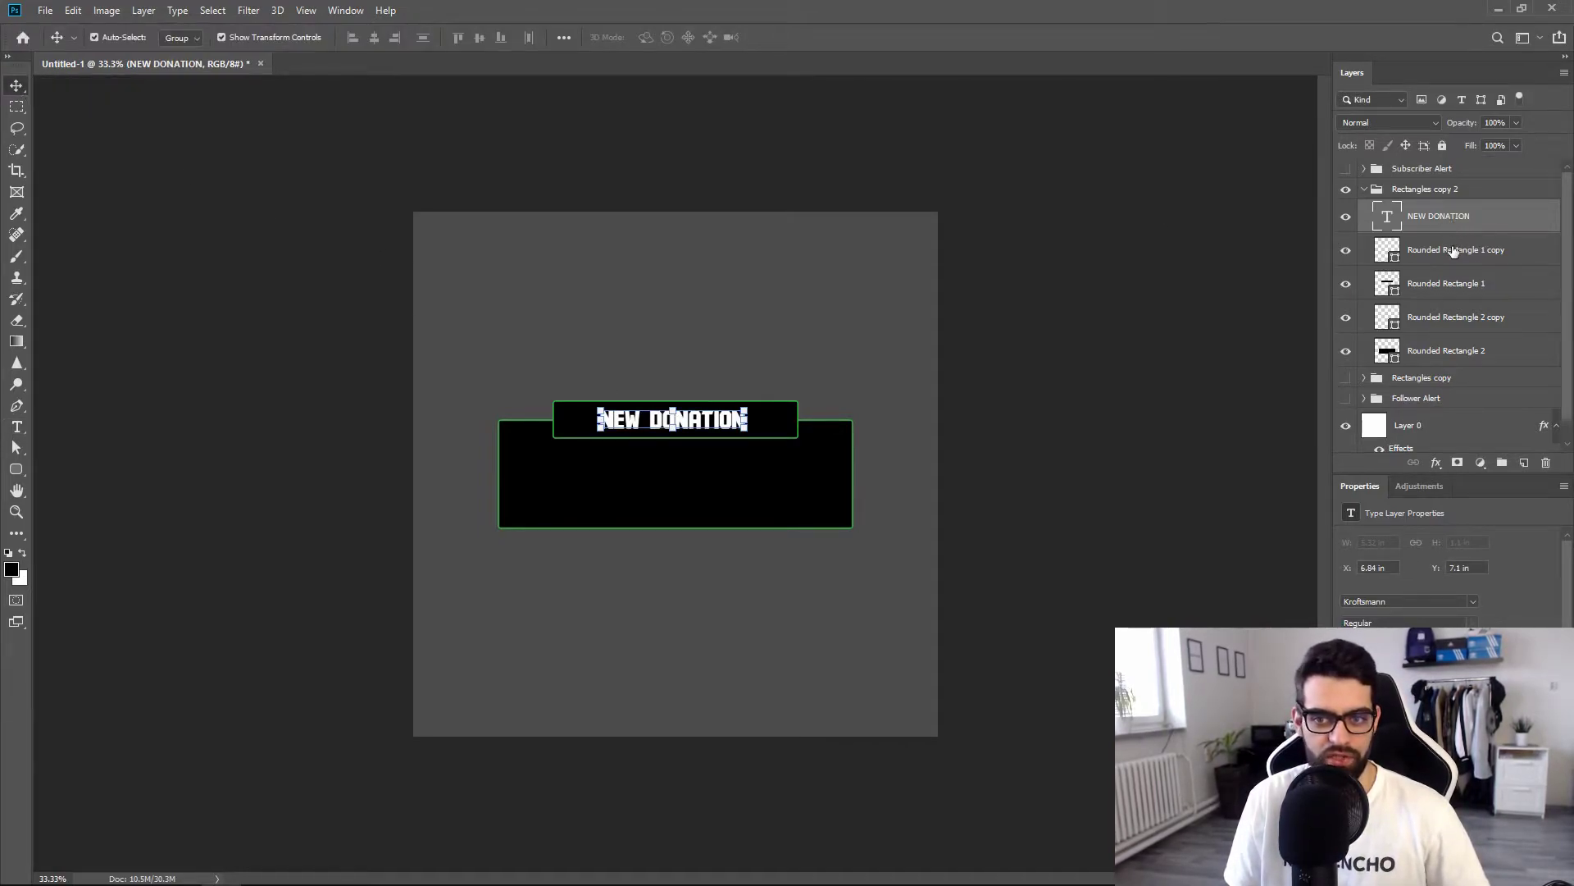
left_click(1459, 287, "ctrl")
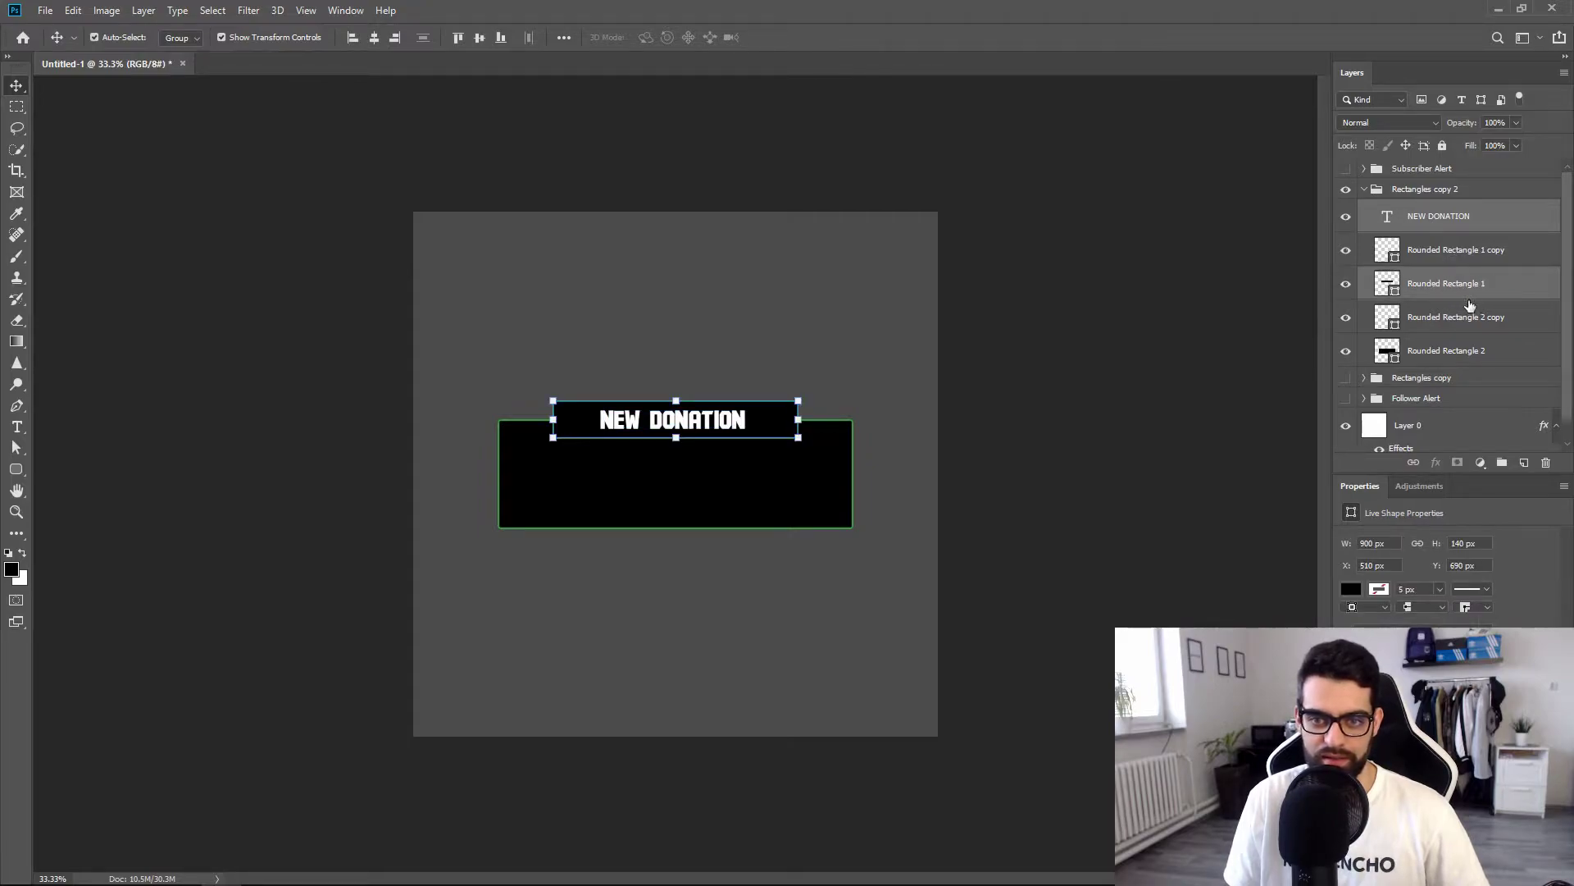
left_click(373, 37)
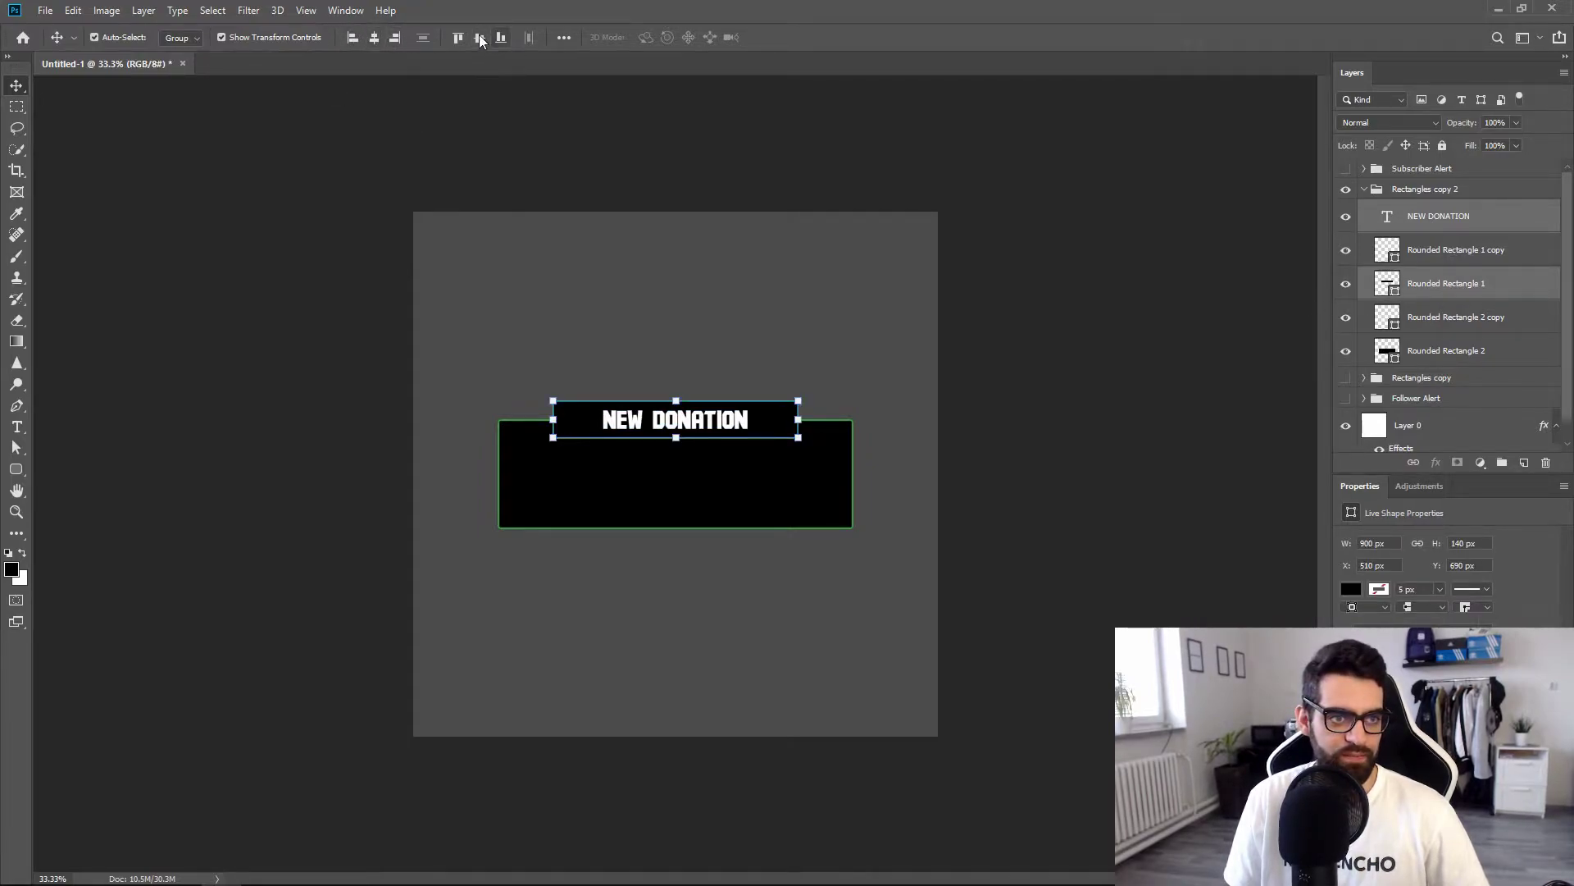
Make the strokes of both the top box and the large black box red.
left_click(1467, 263)
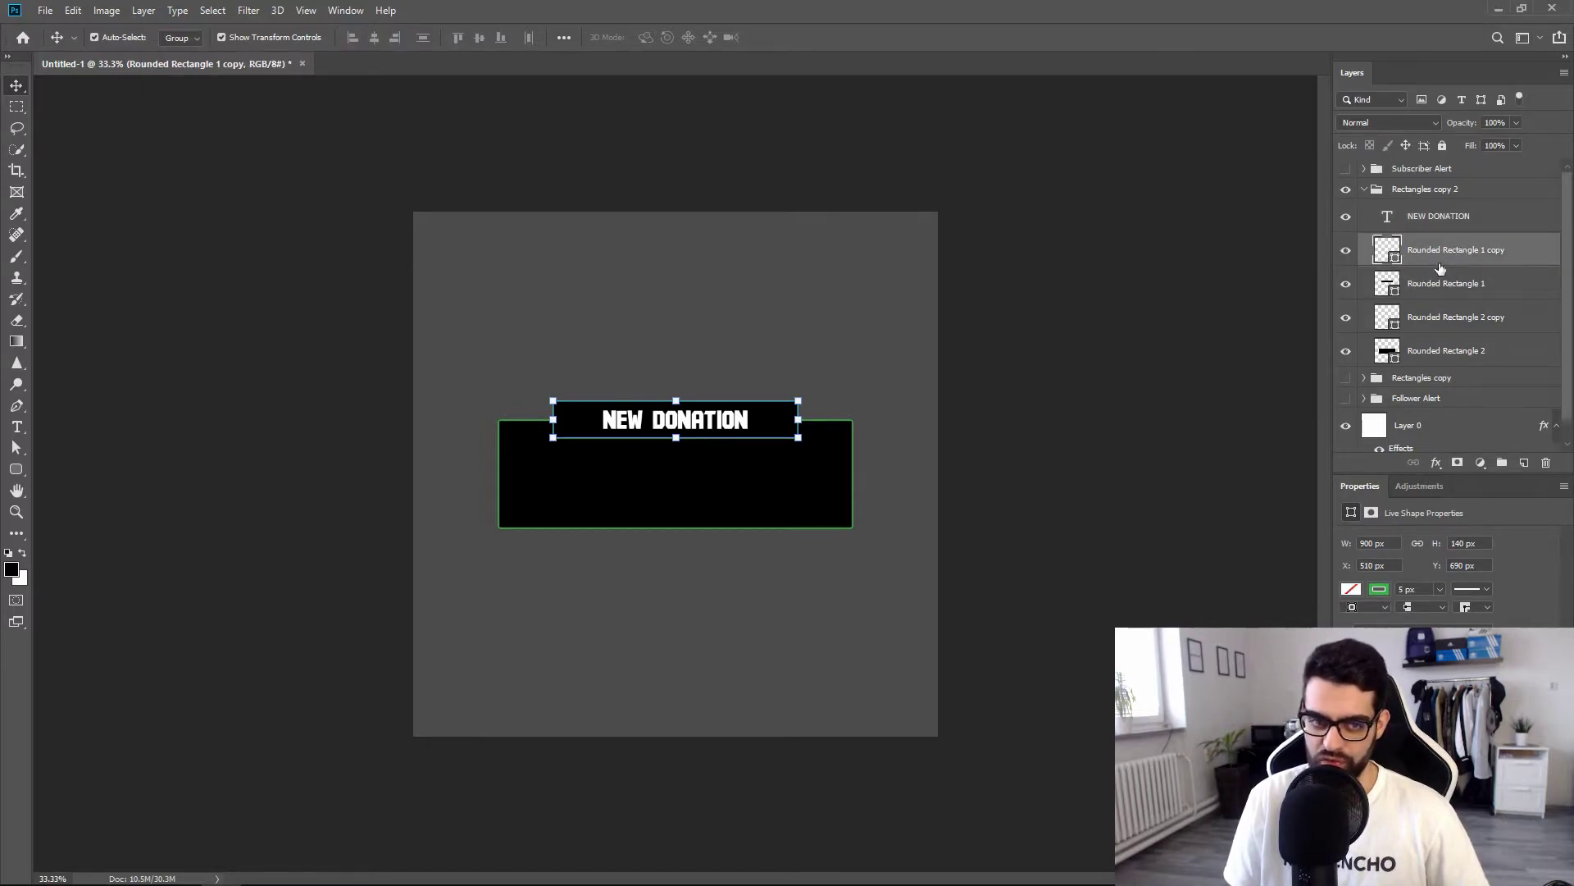
left_click(19, 473)
left_click(82, 484)
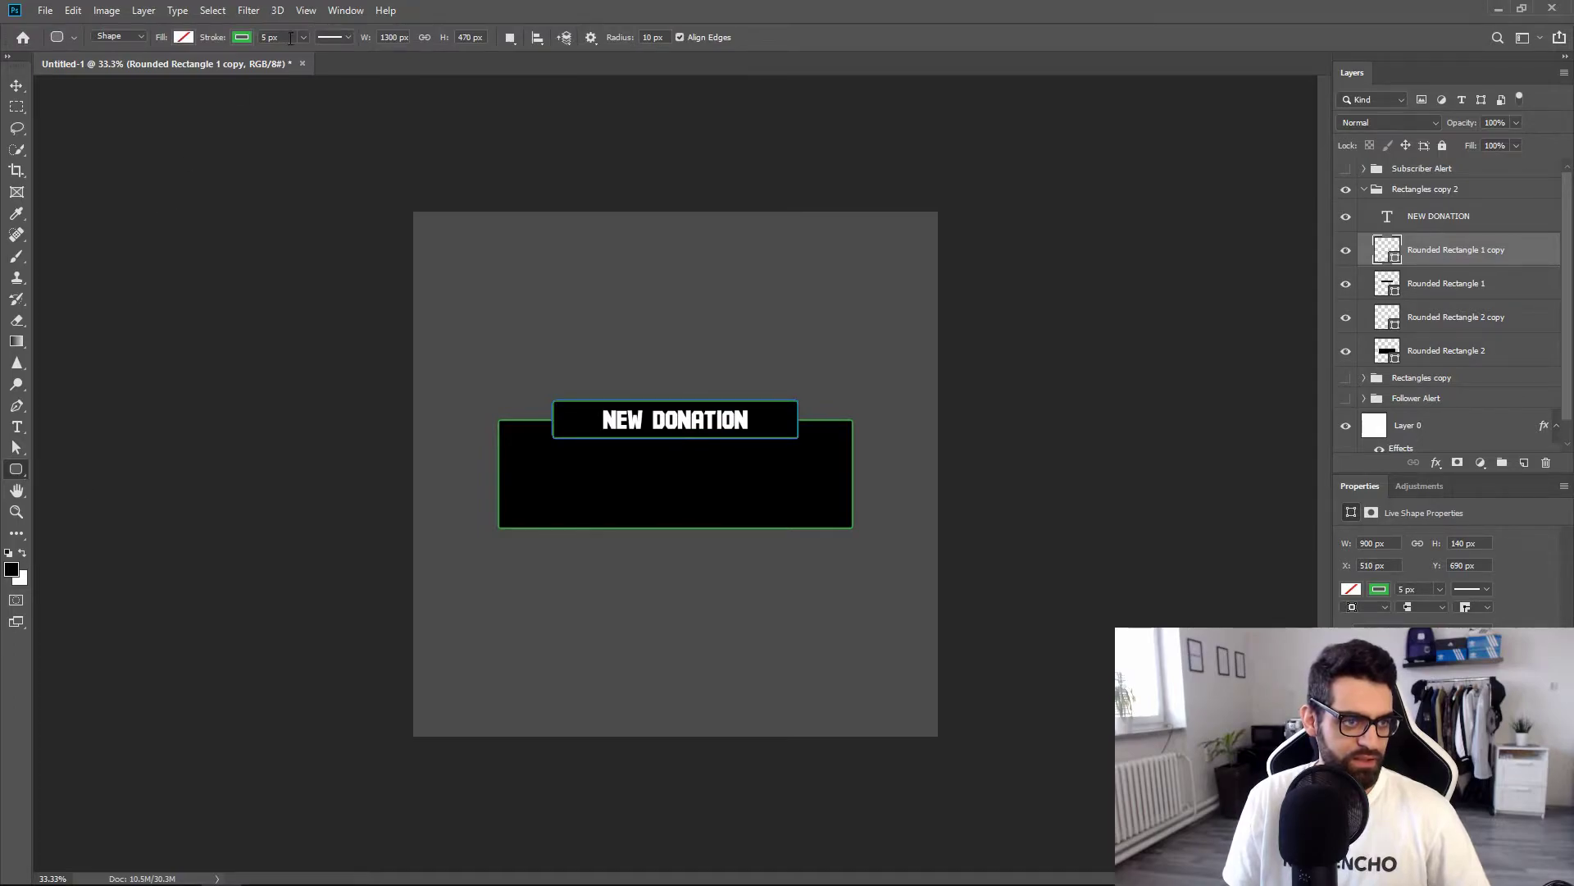
left_click(244, 37)
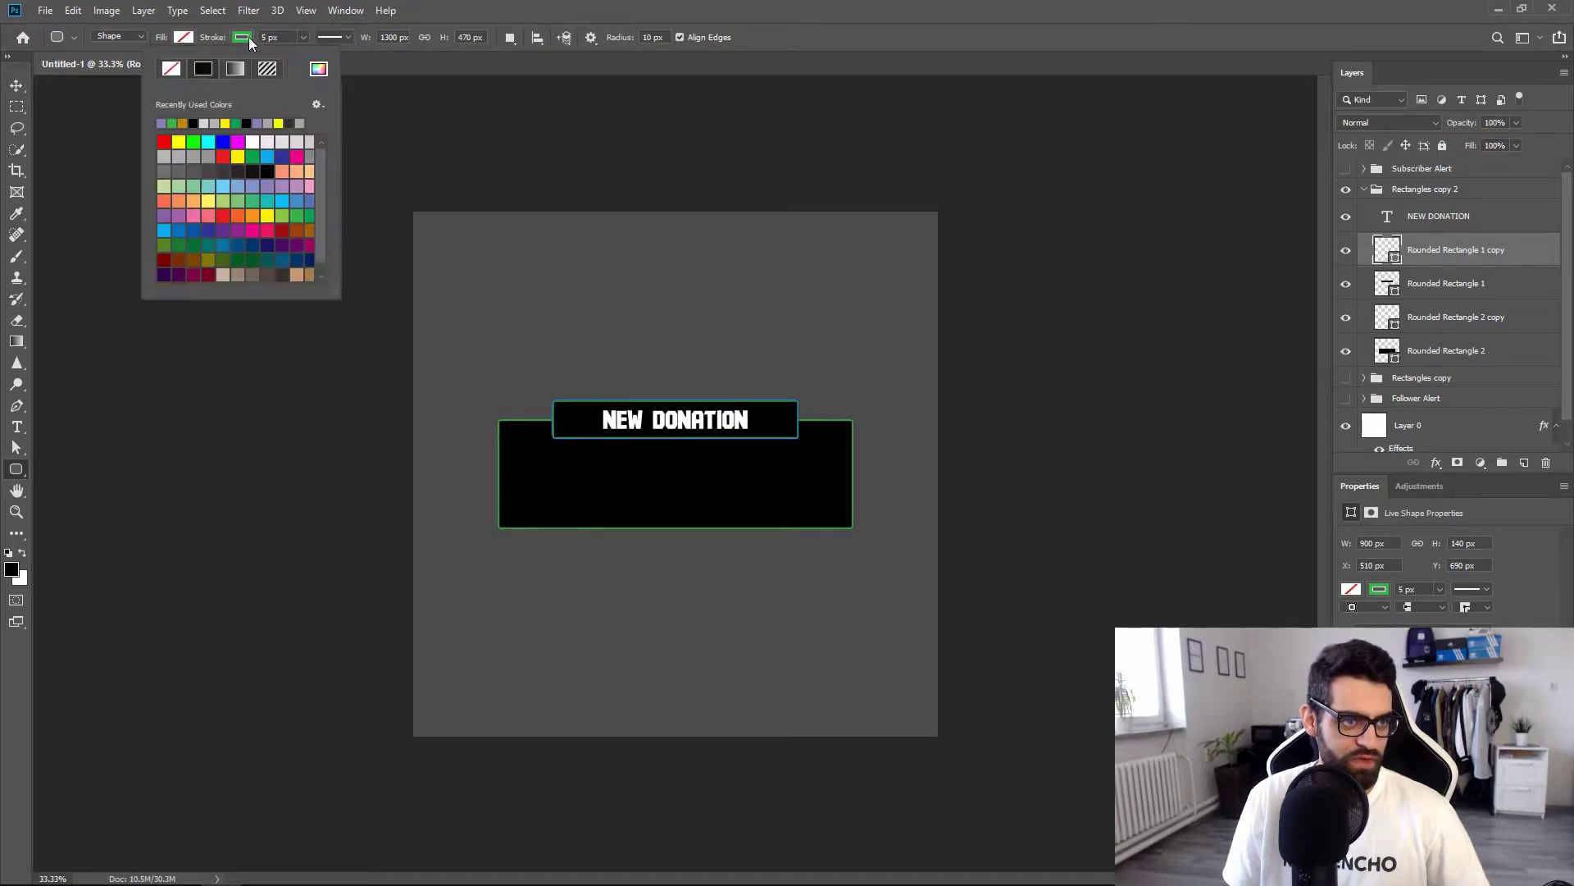
left_click(224, 156)
left_click(16, 86)
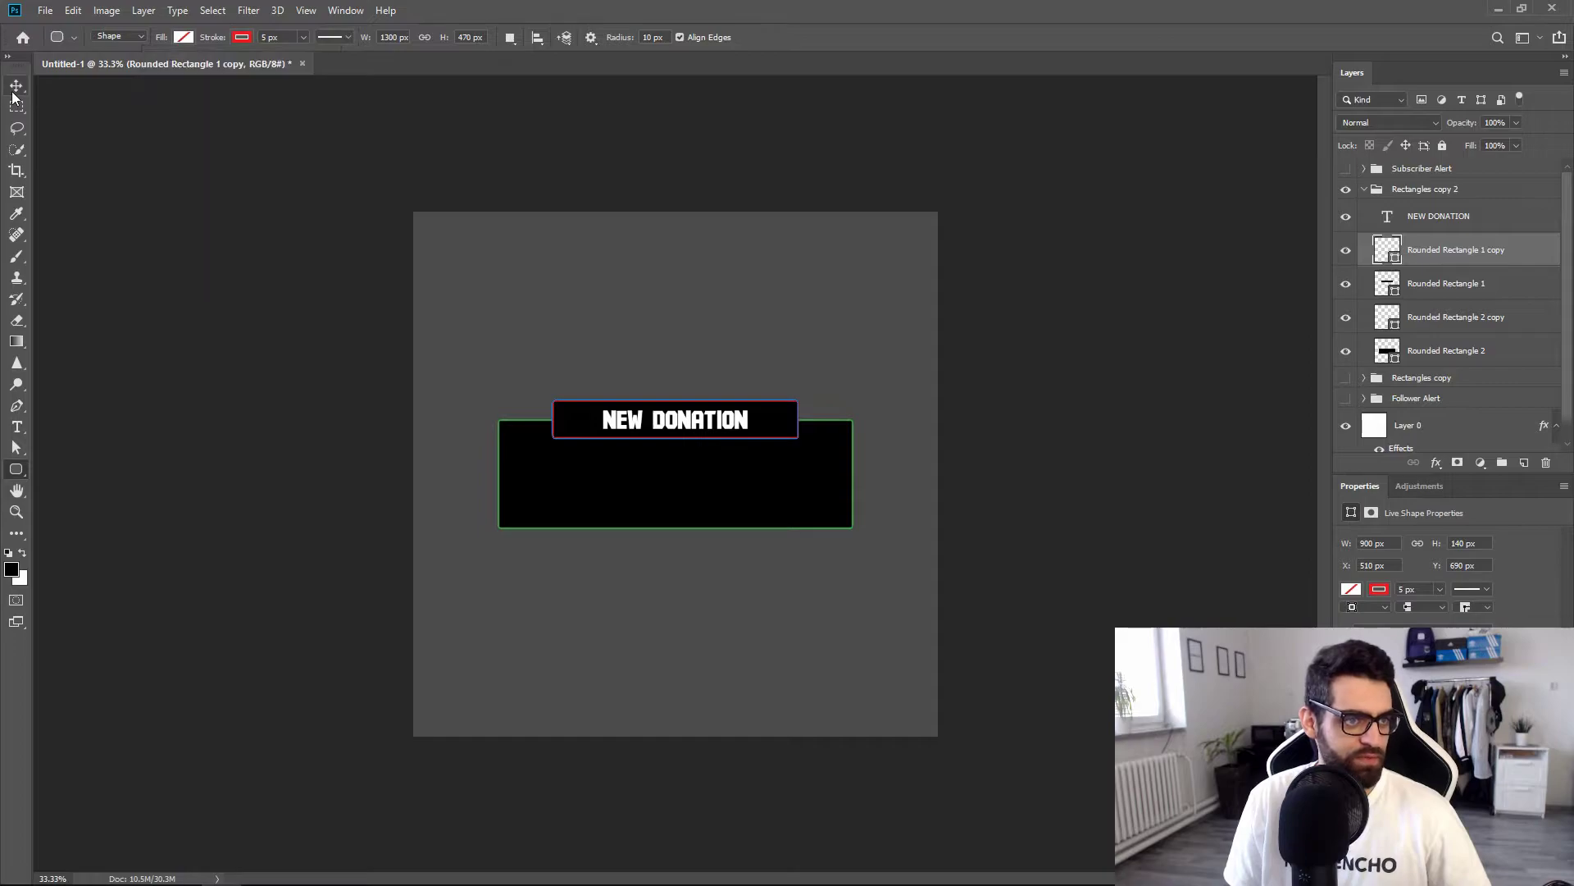
left_click(1453, 321)
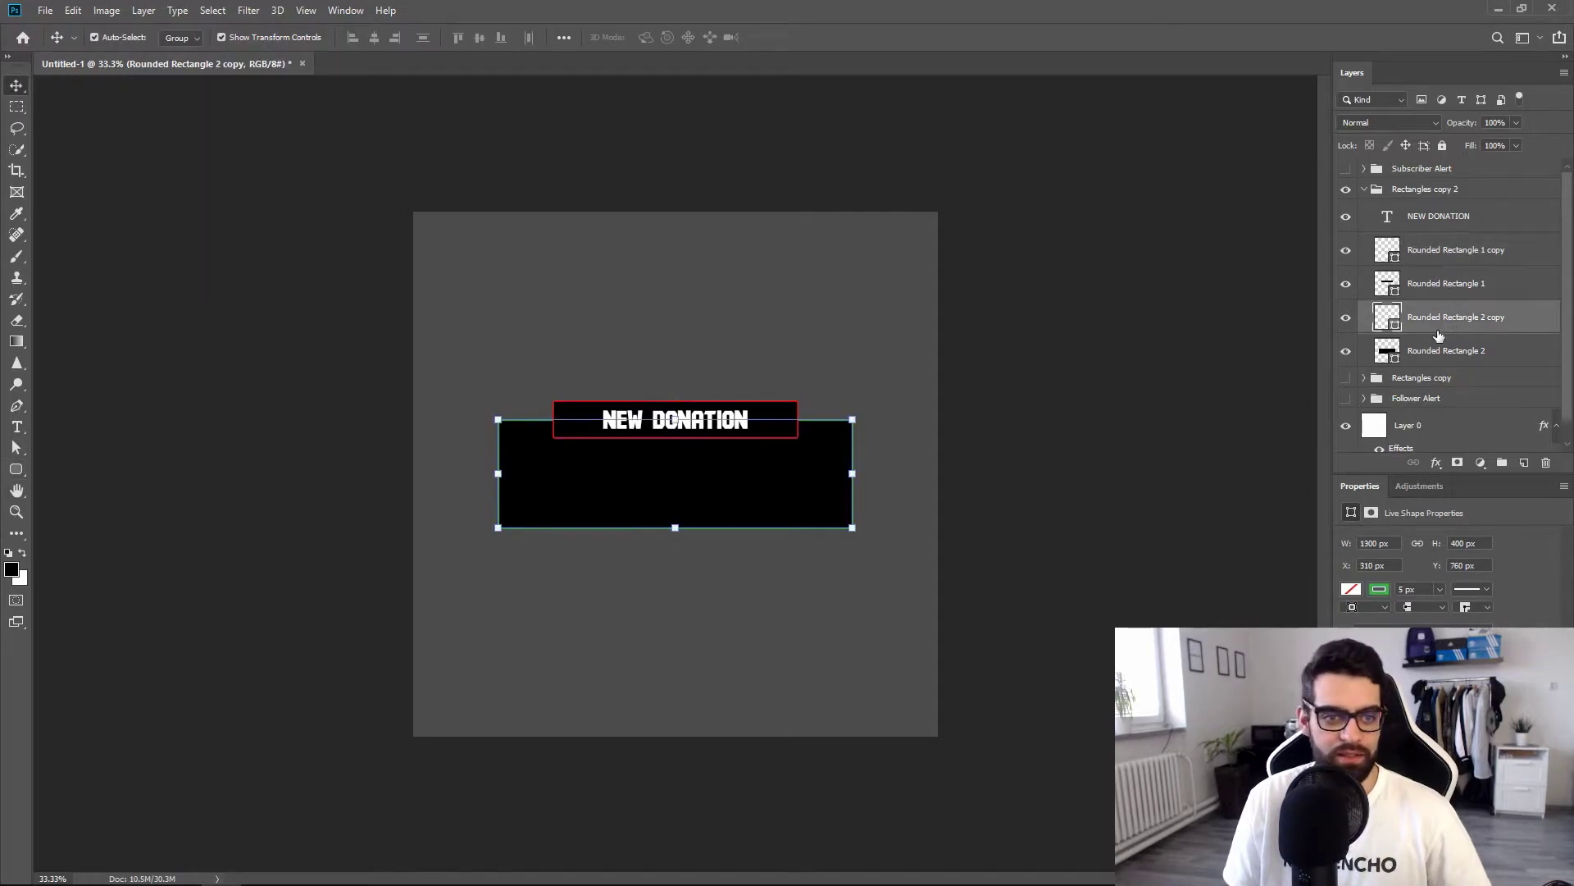
left_click_drag(16, 469, 107, 485)
left_click(244, 37)
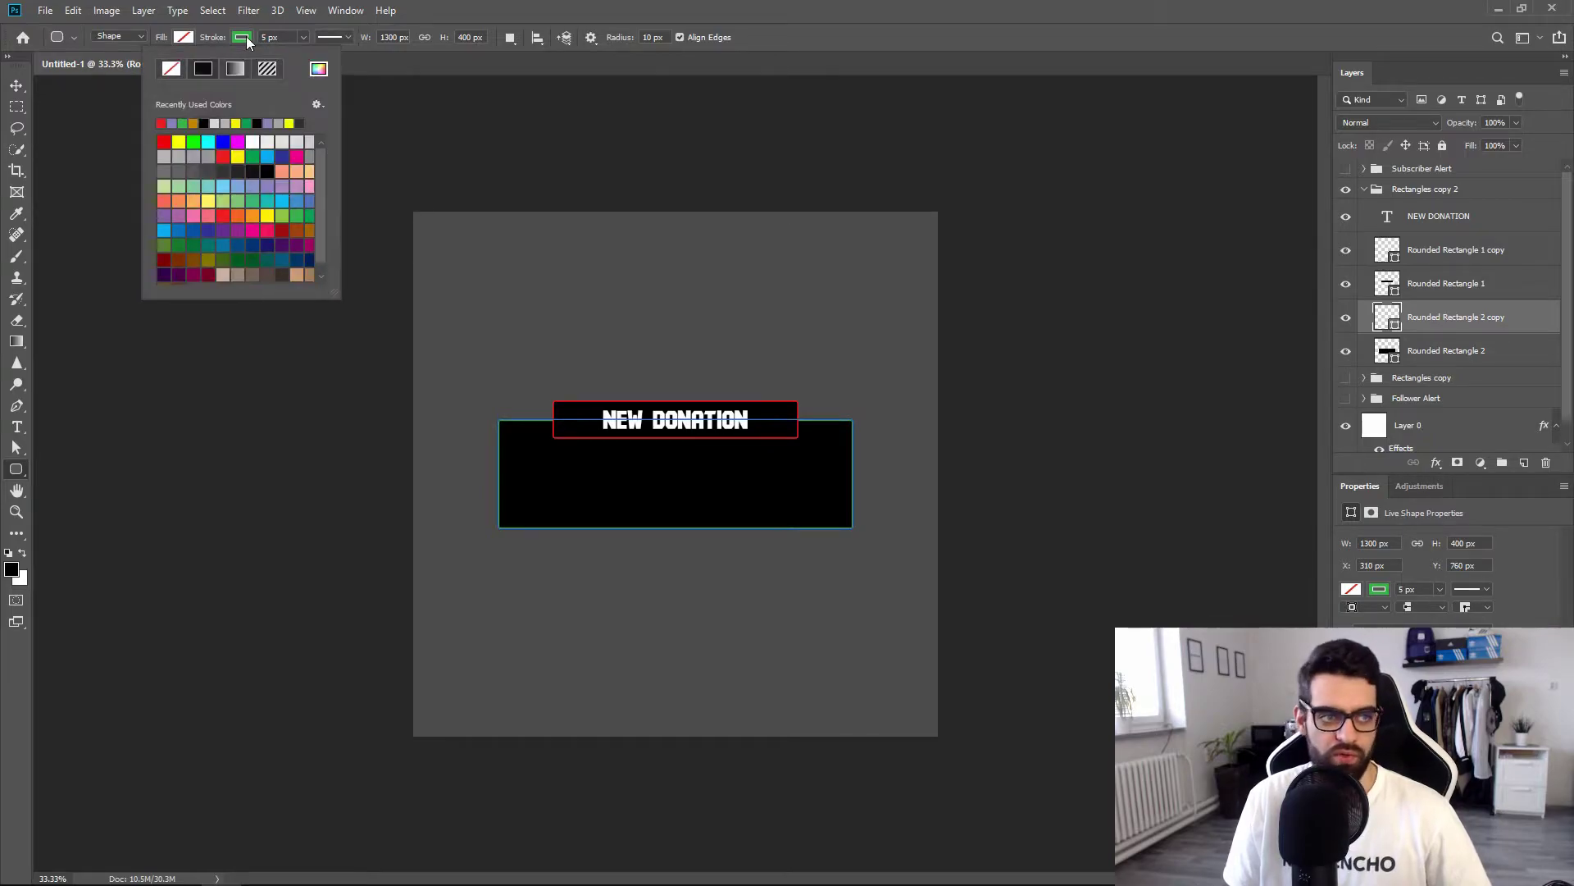
left_click(163, 122)
left_click(16, 86)
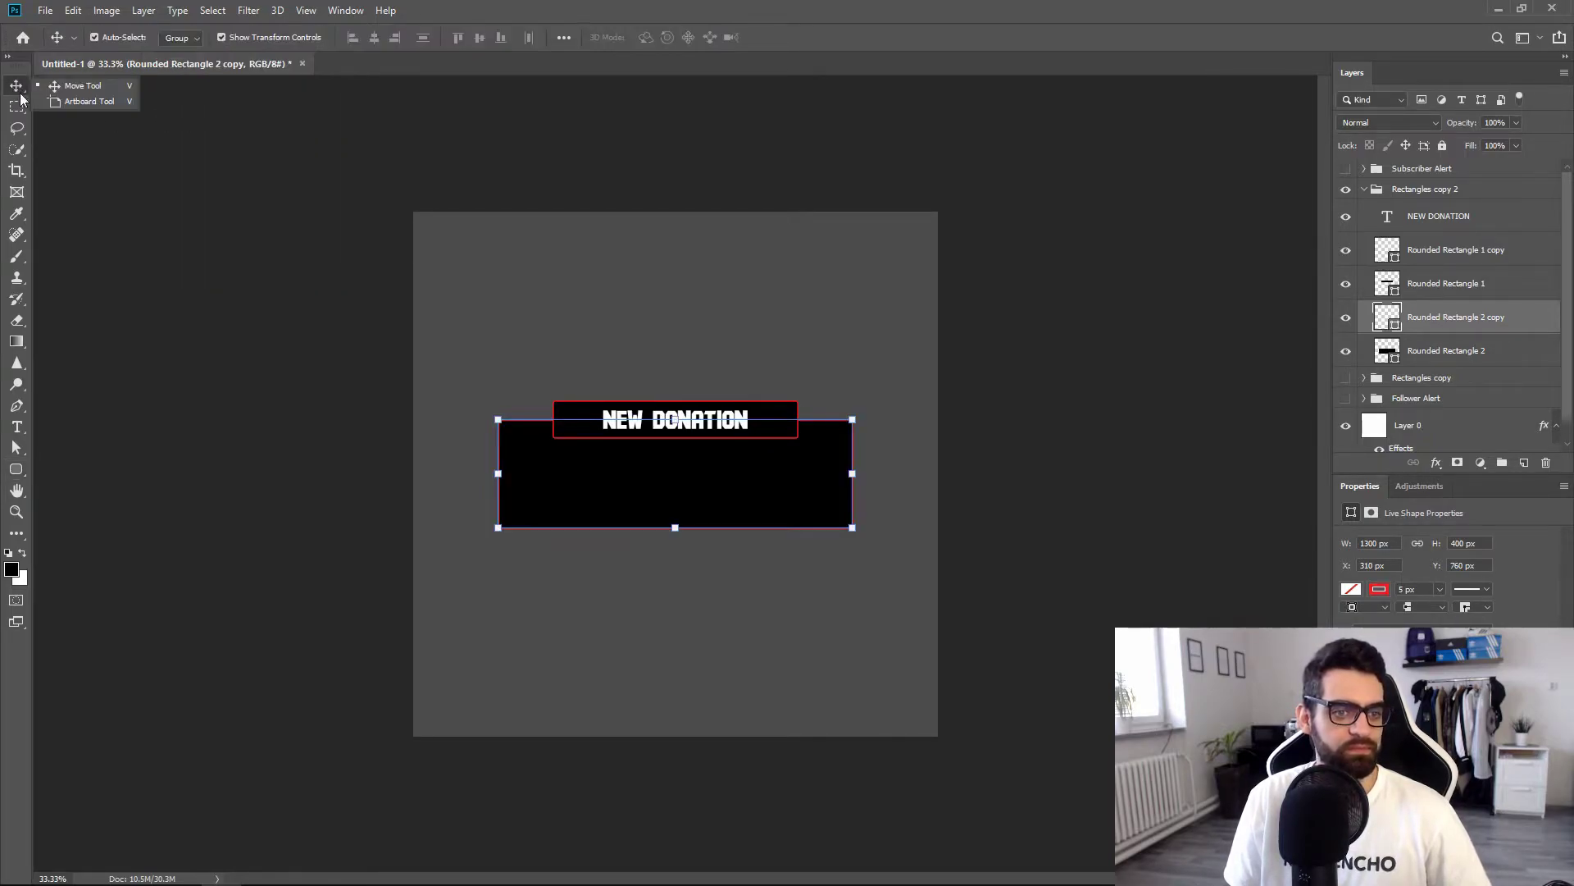
left_click(635, 617)
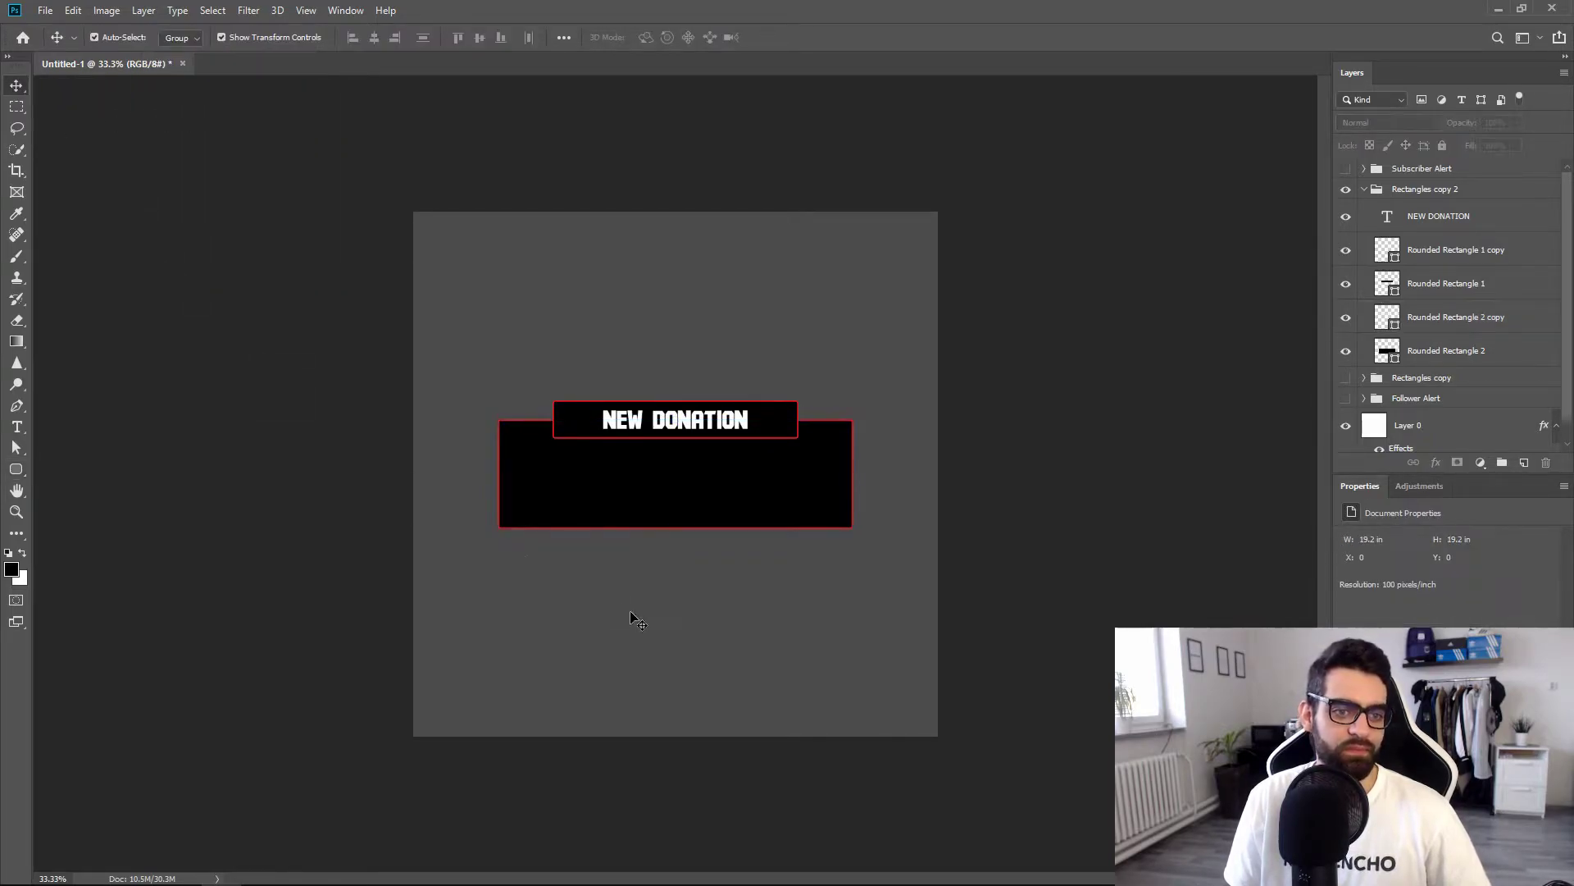
Rename the Rectangles copy 2 group to 'Donation Alert' and hide it.
left_click(1364, 190)
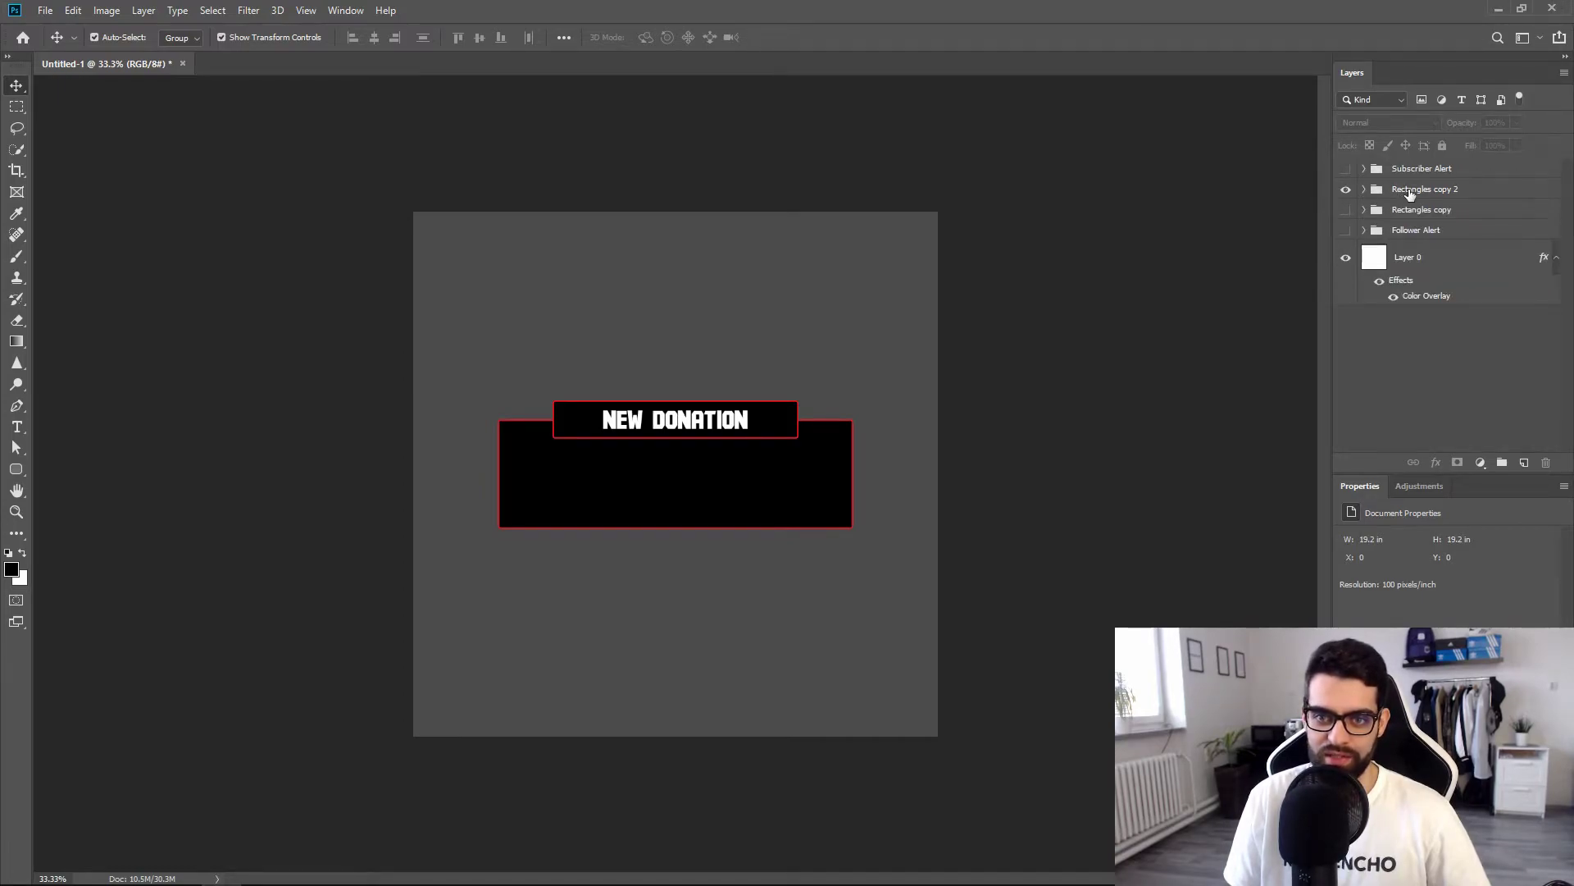
double_click(1411, 190)
type("Do")
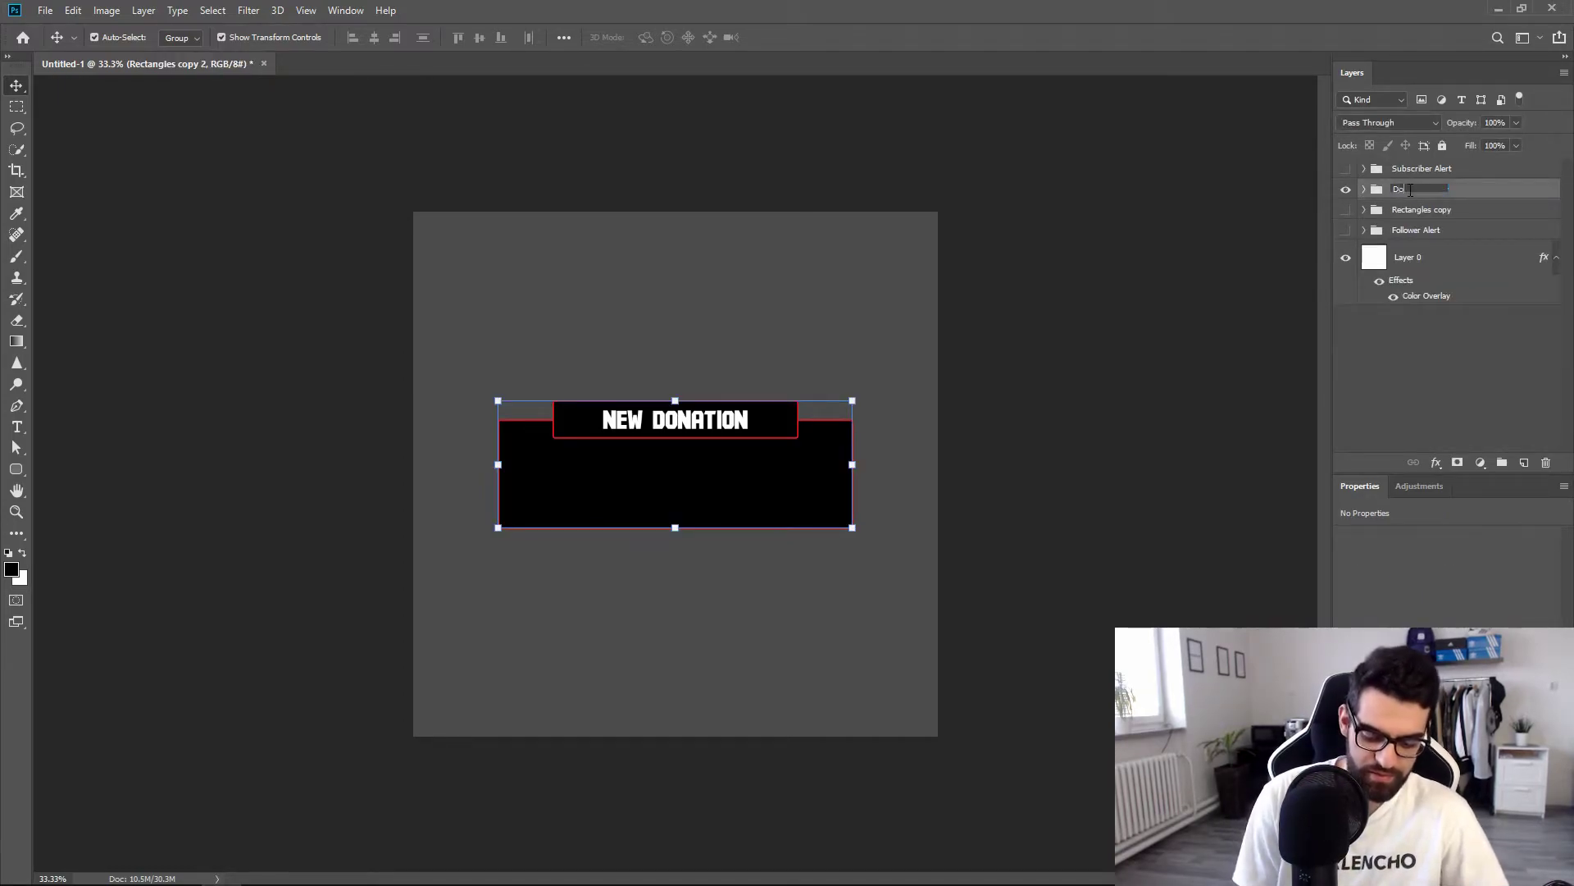
type("nation Alert")
key("Return")
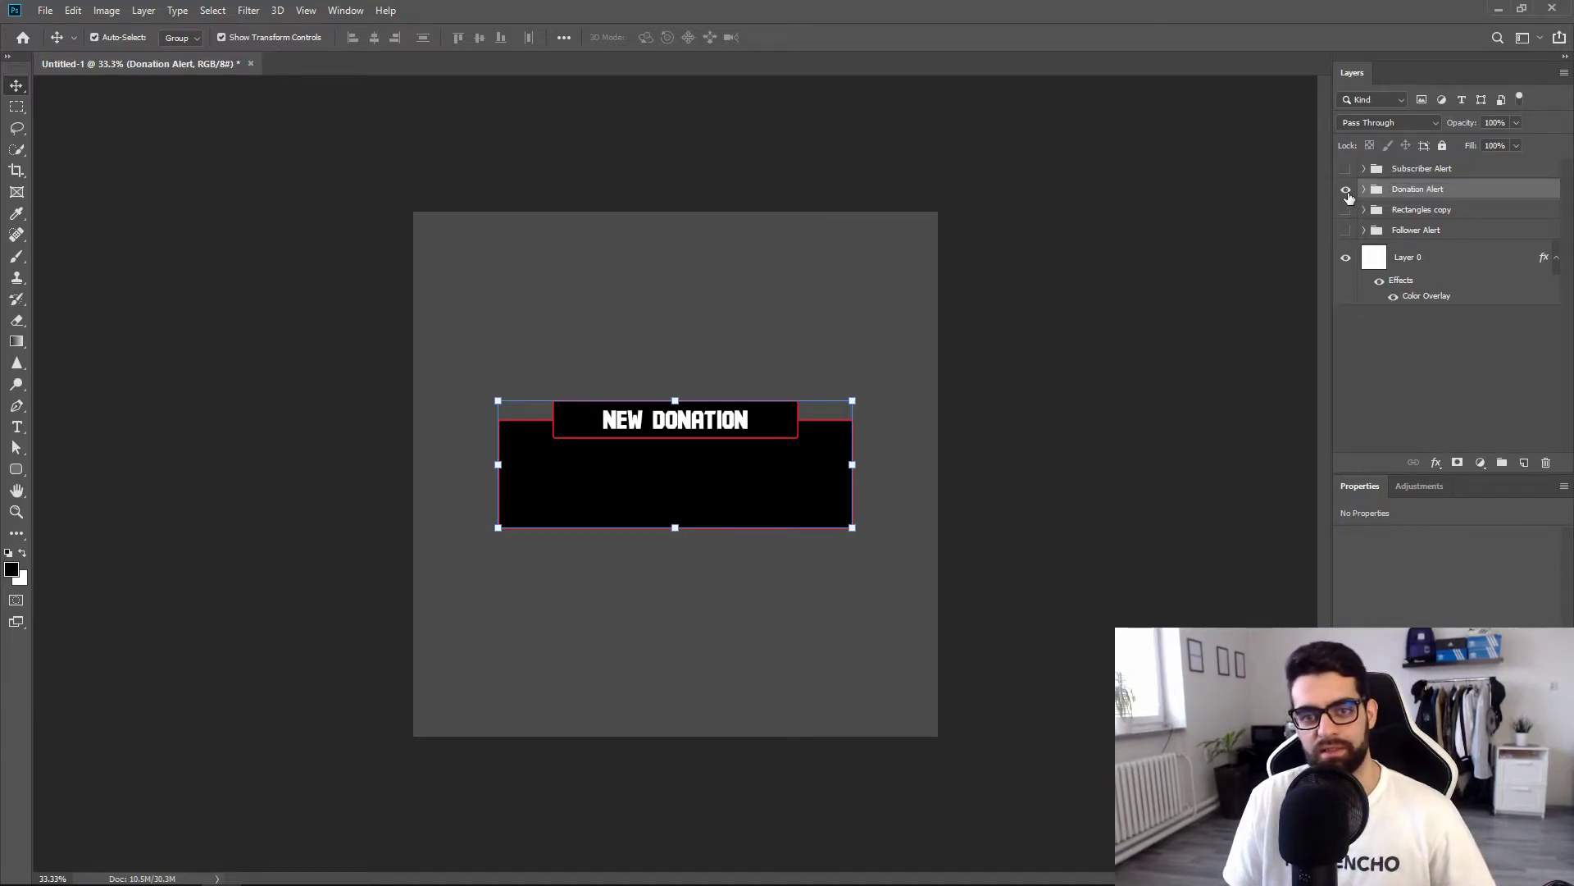
left_click(1347, 191)
Show Rectangles copy, replace its text with NEW HOST and centre it on the top box.
left_click(1346, 209)
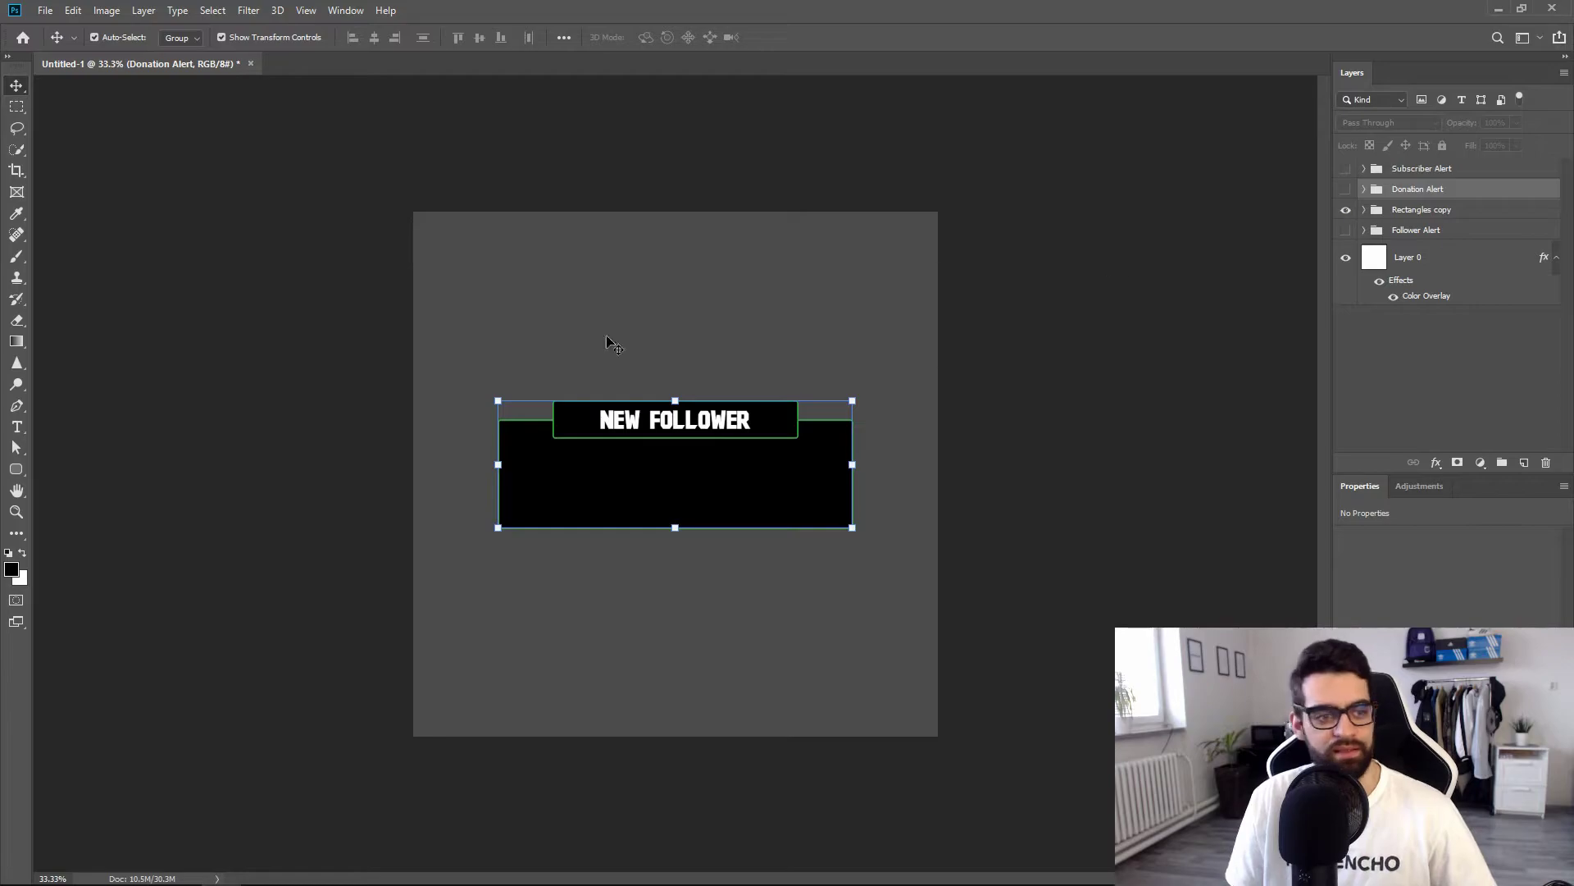
left_click(17, 425)
left_click(55, 427)
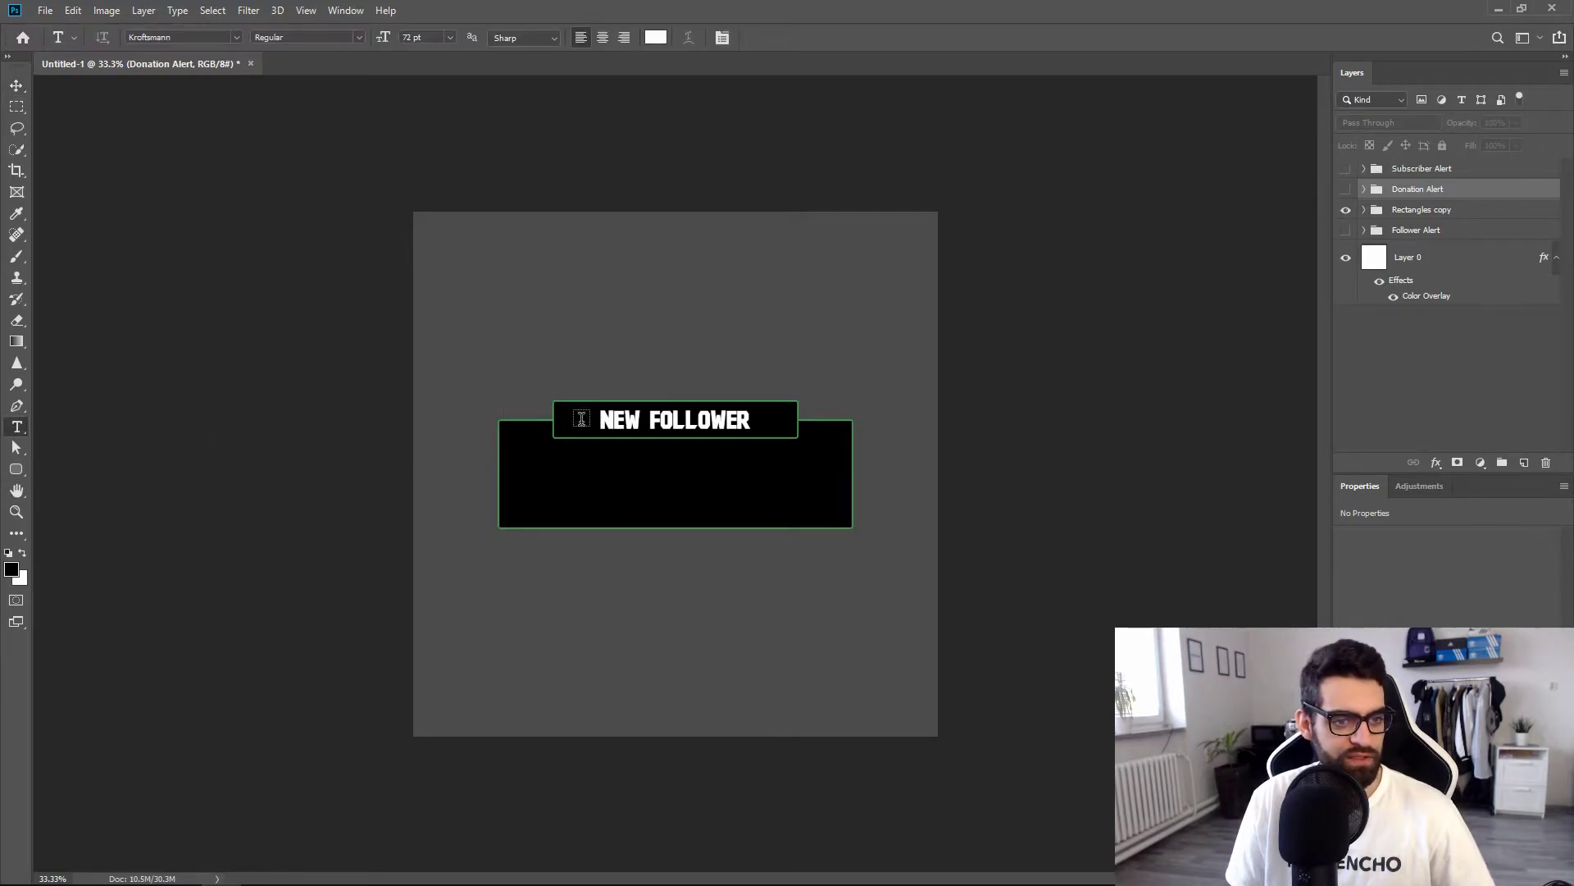
left_click(621, 419)
key("ctrl+a")
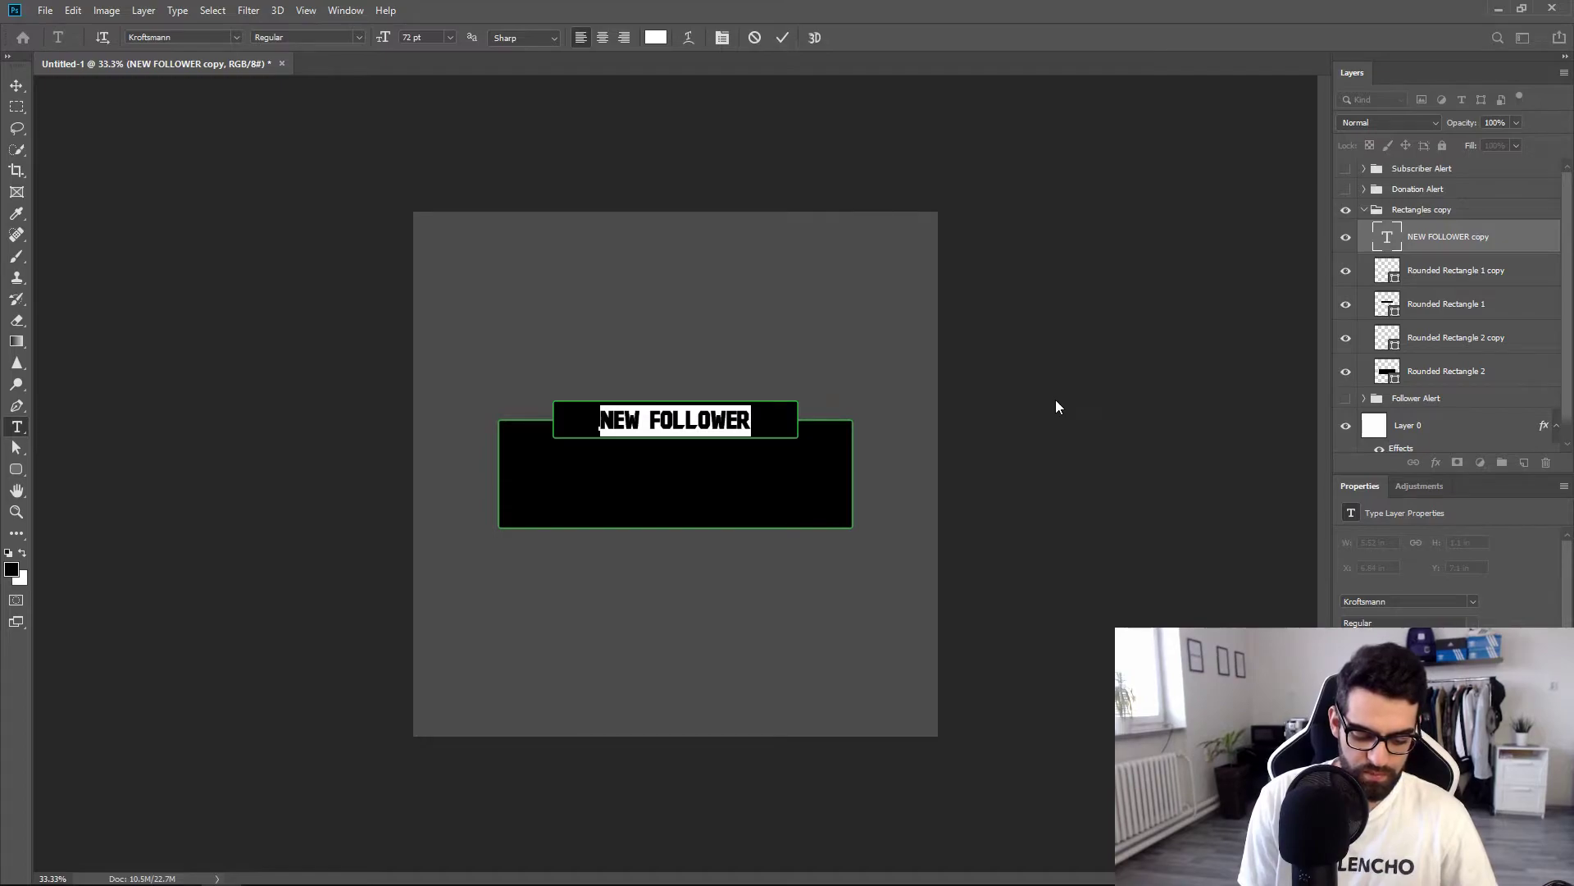
type("NEW HOST")
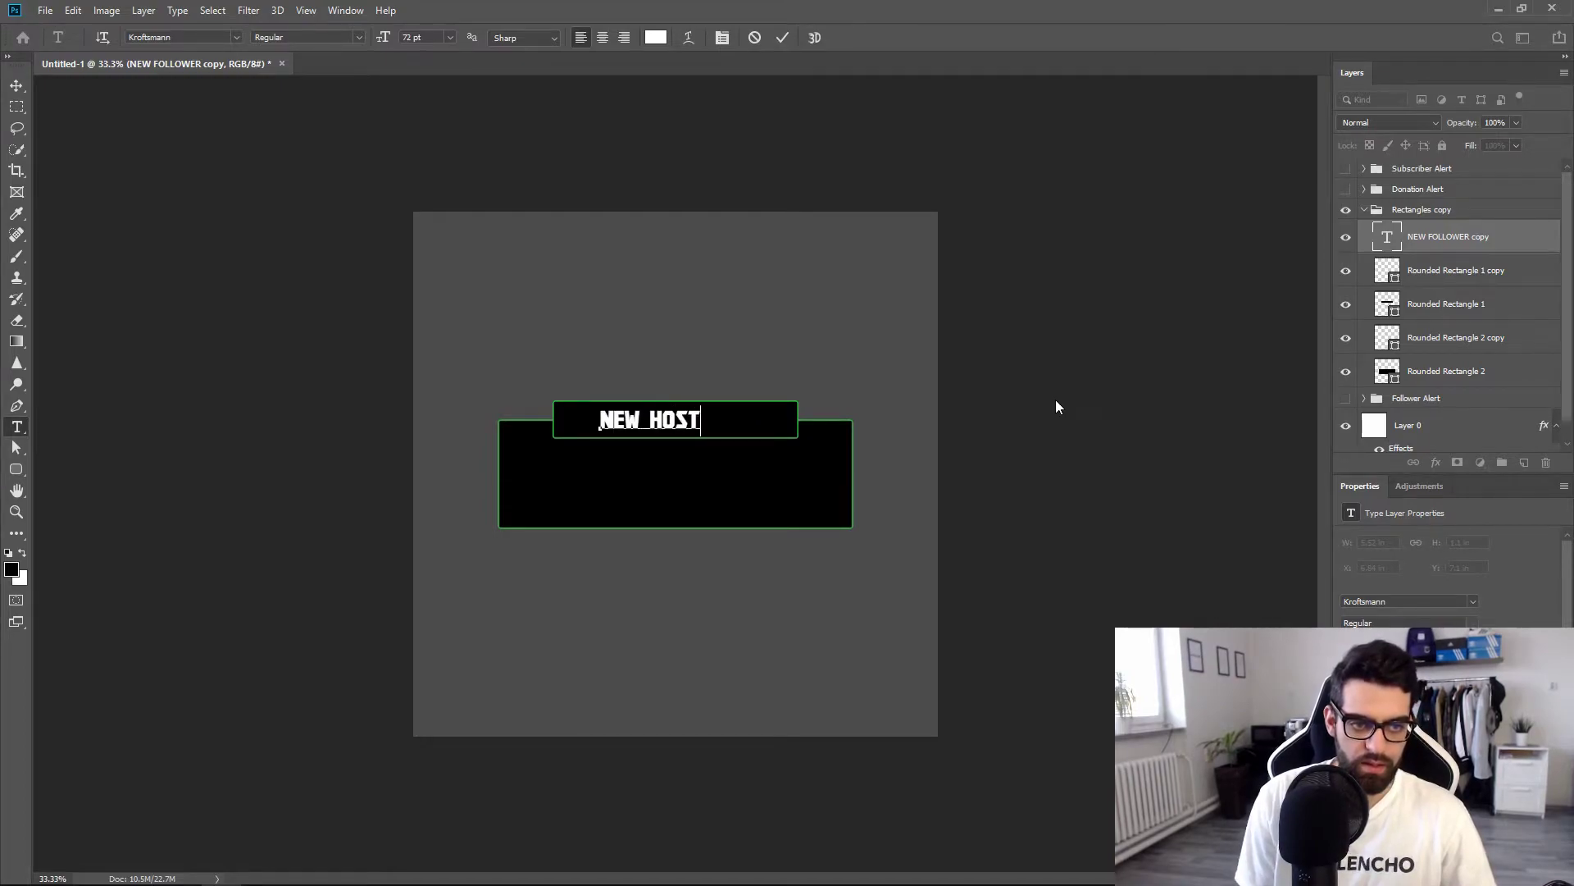
left_click(16, 86)
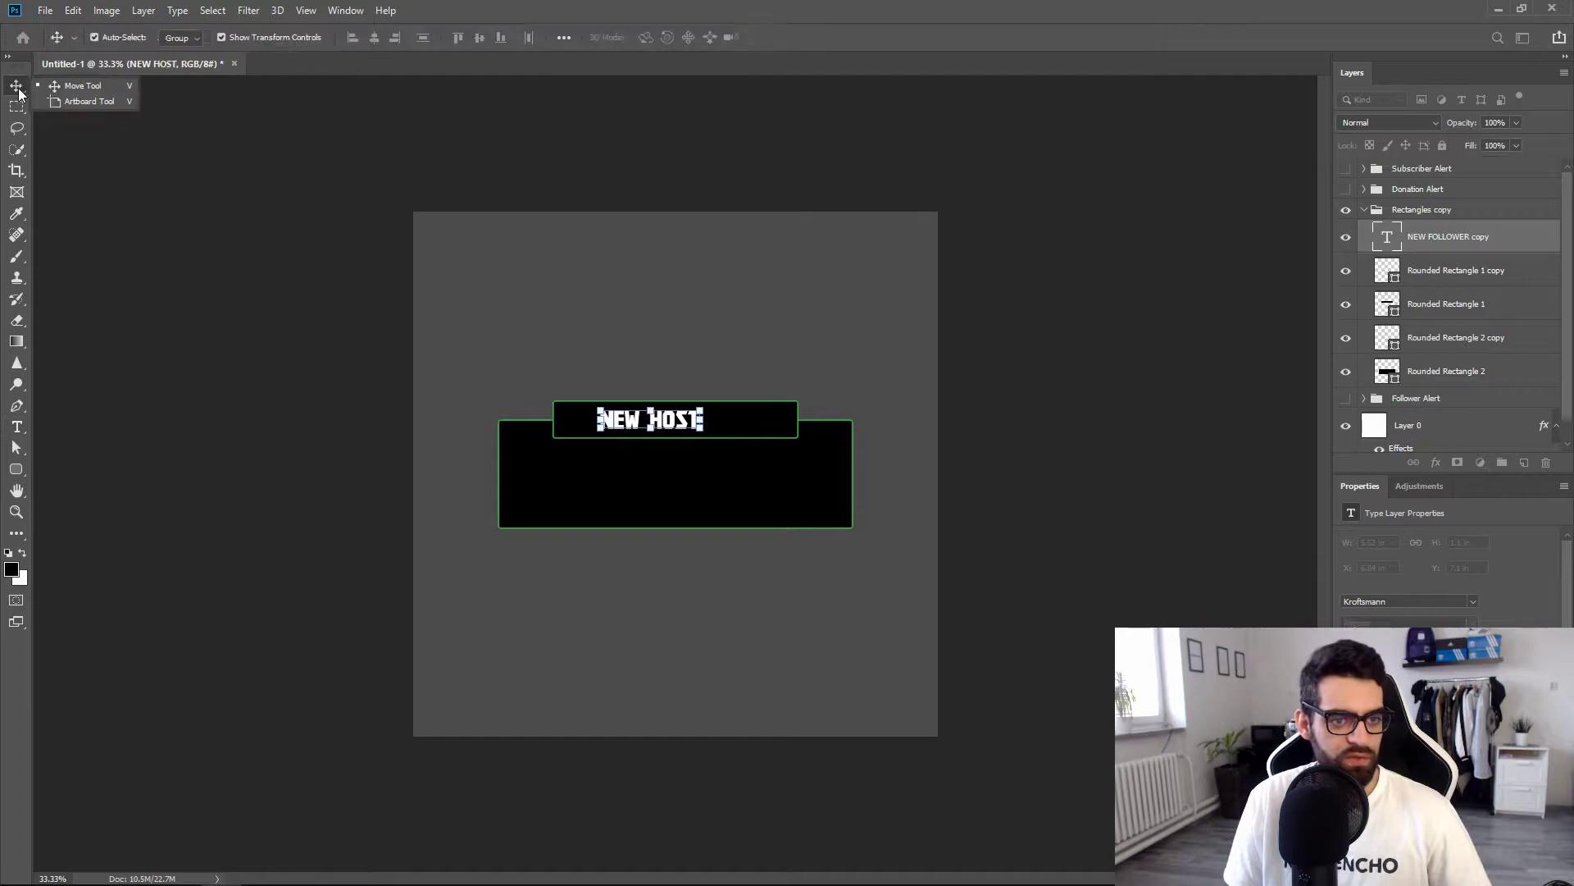
left_click(1445, 304, "ctrl")
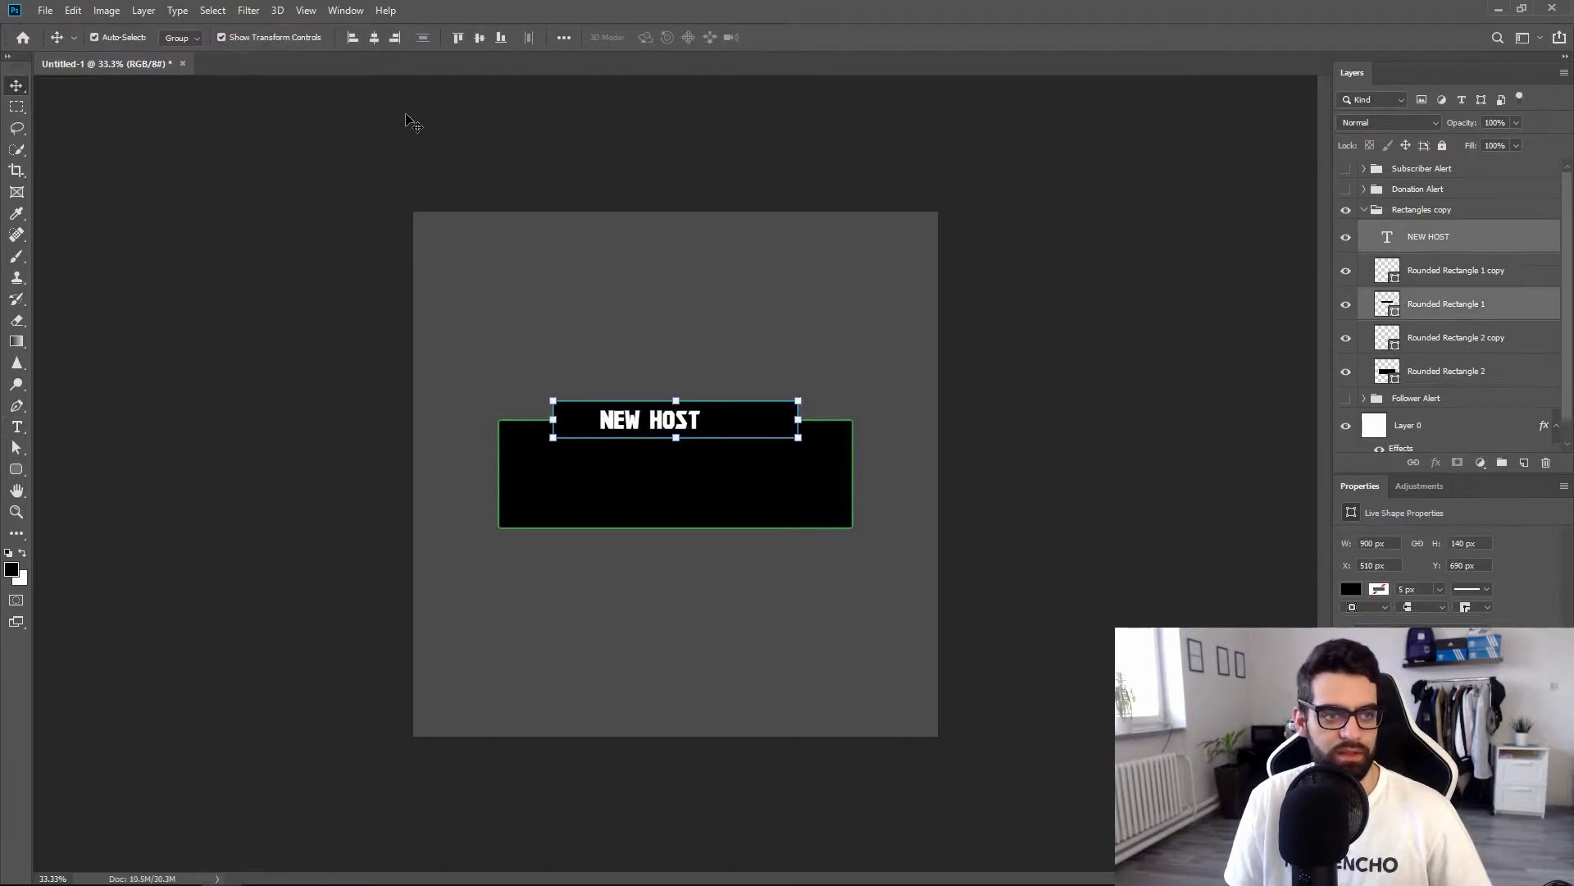
left_click(374, 37)
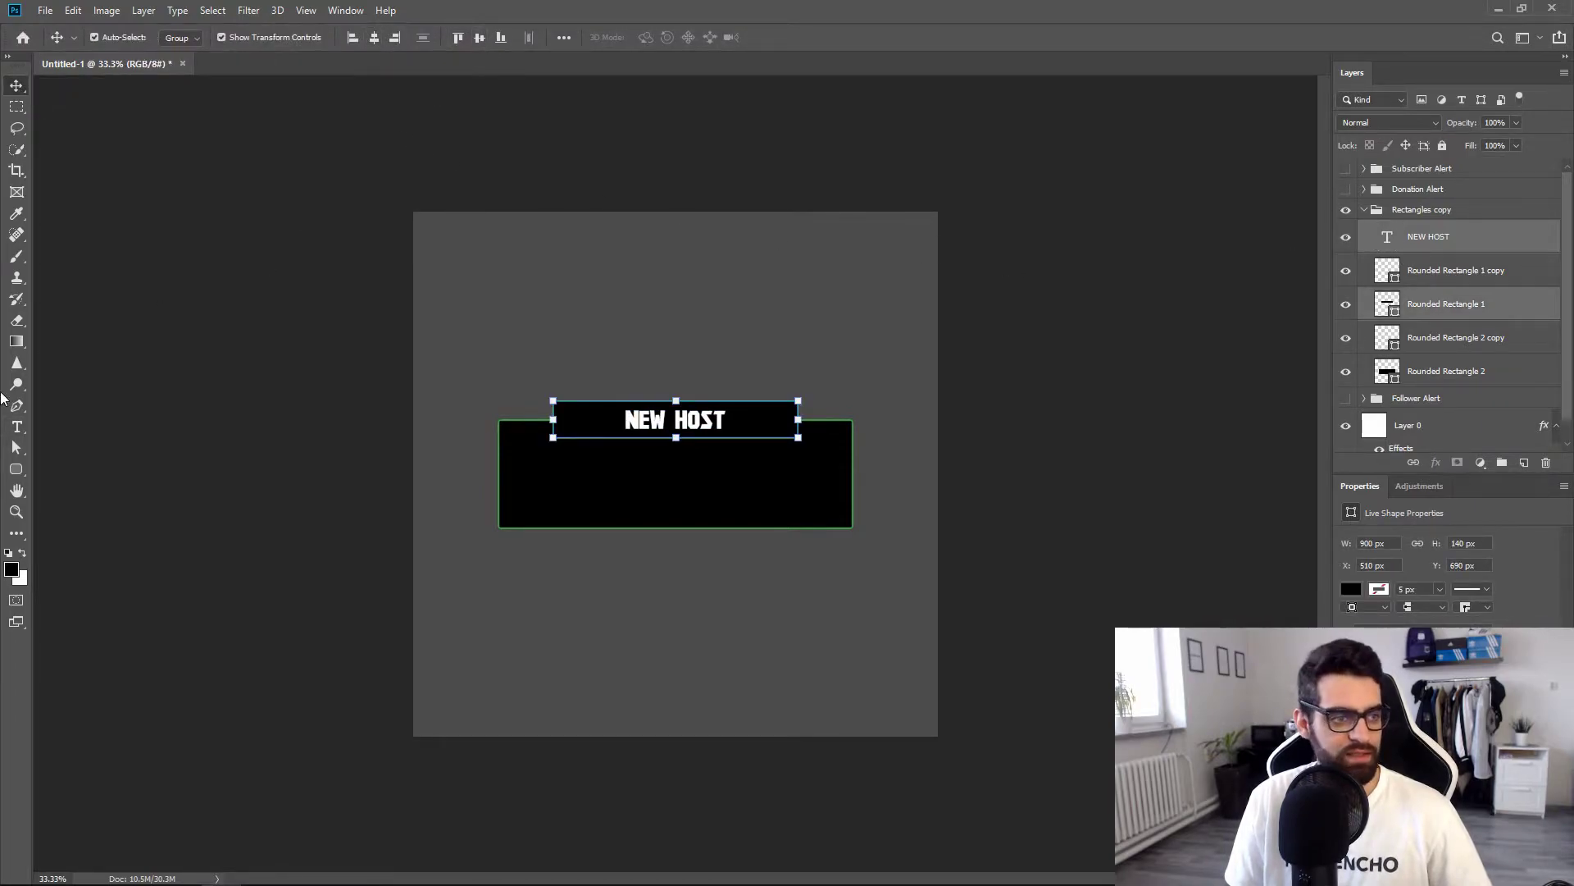
Set the strokes of both the top box and the large box to orange.
left_click(12, 472)
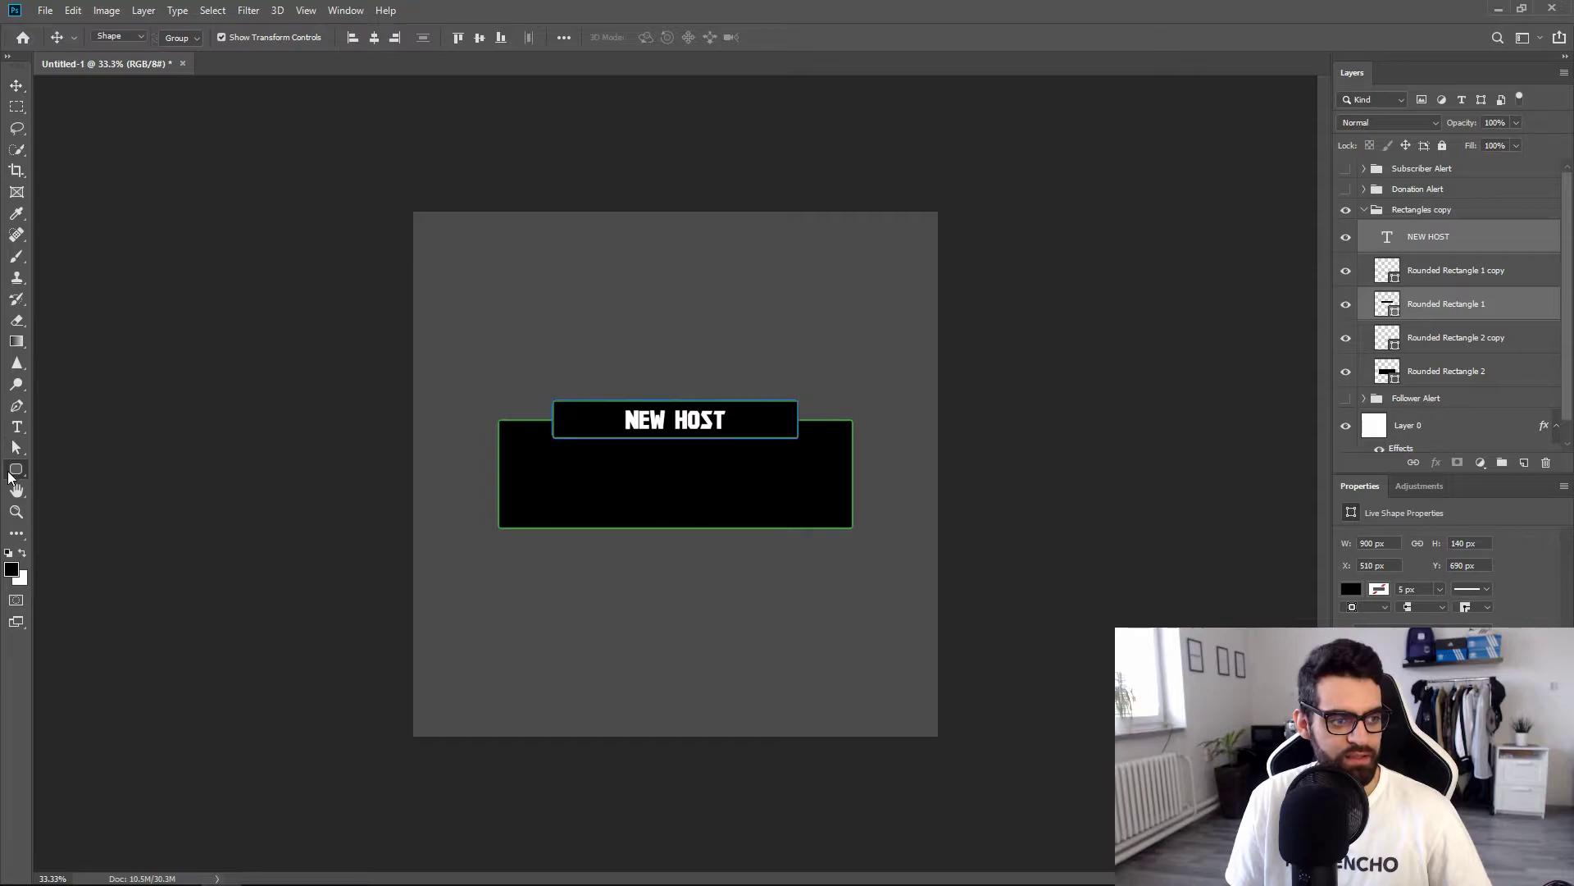
left_click(1482, 275)
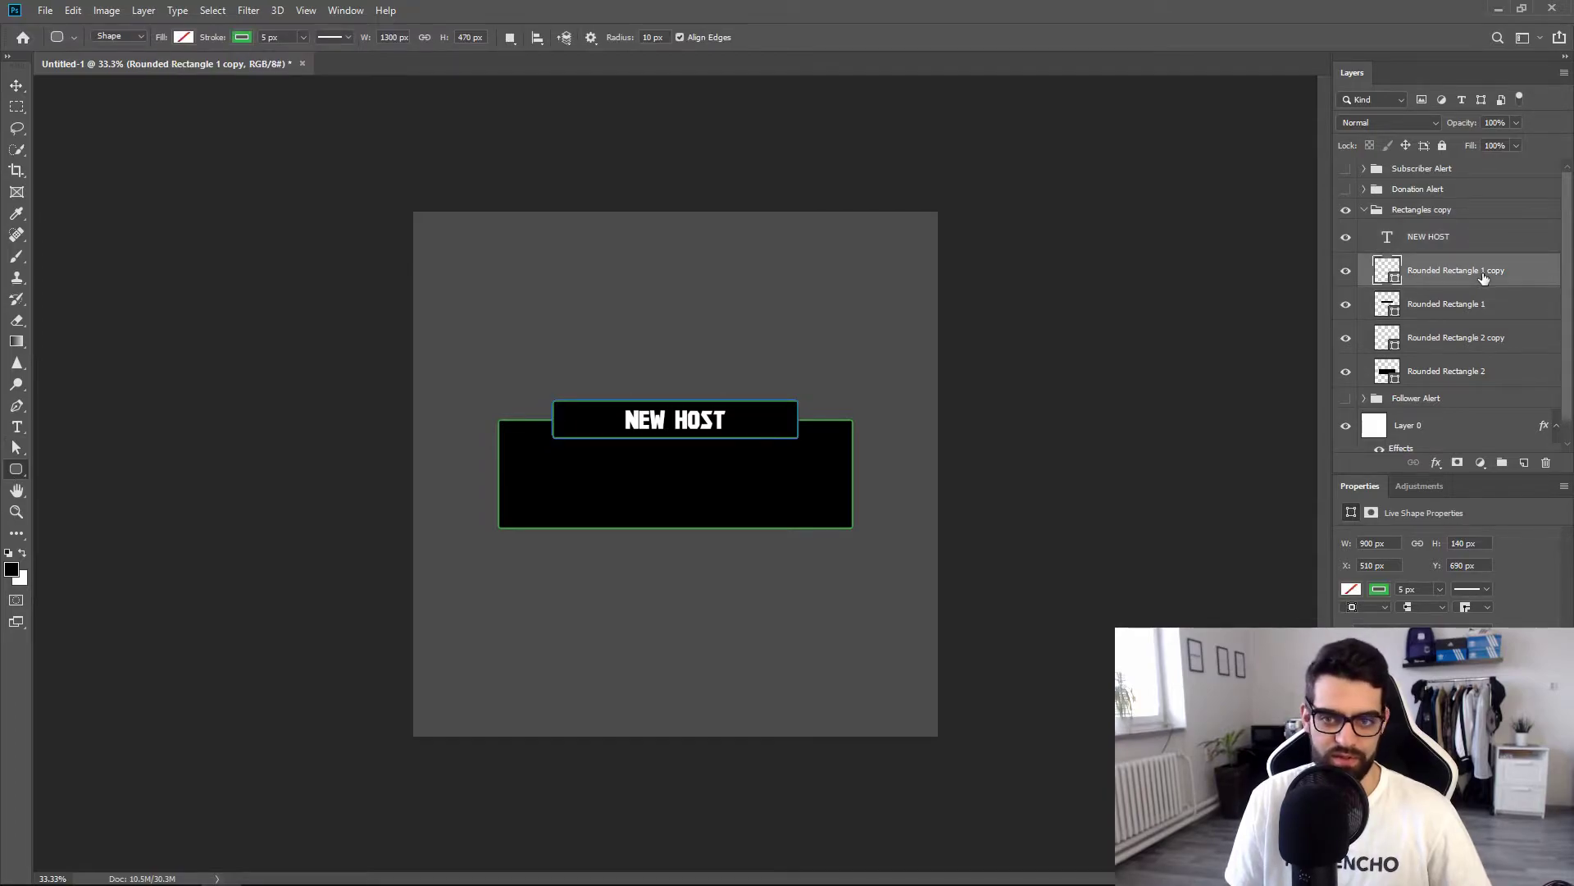
right_click(15, 469)
left_click(242, 40)
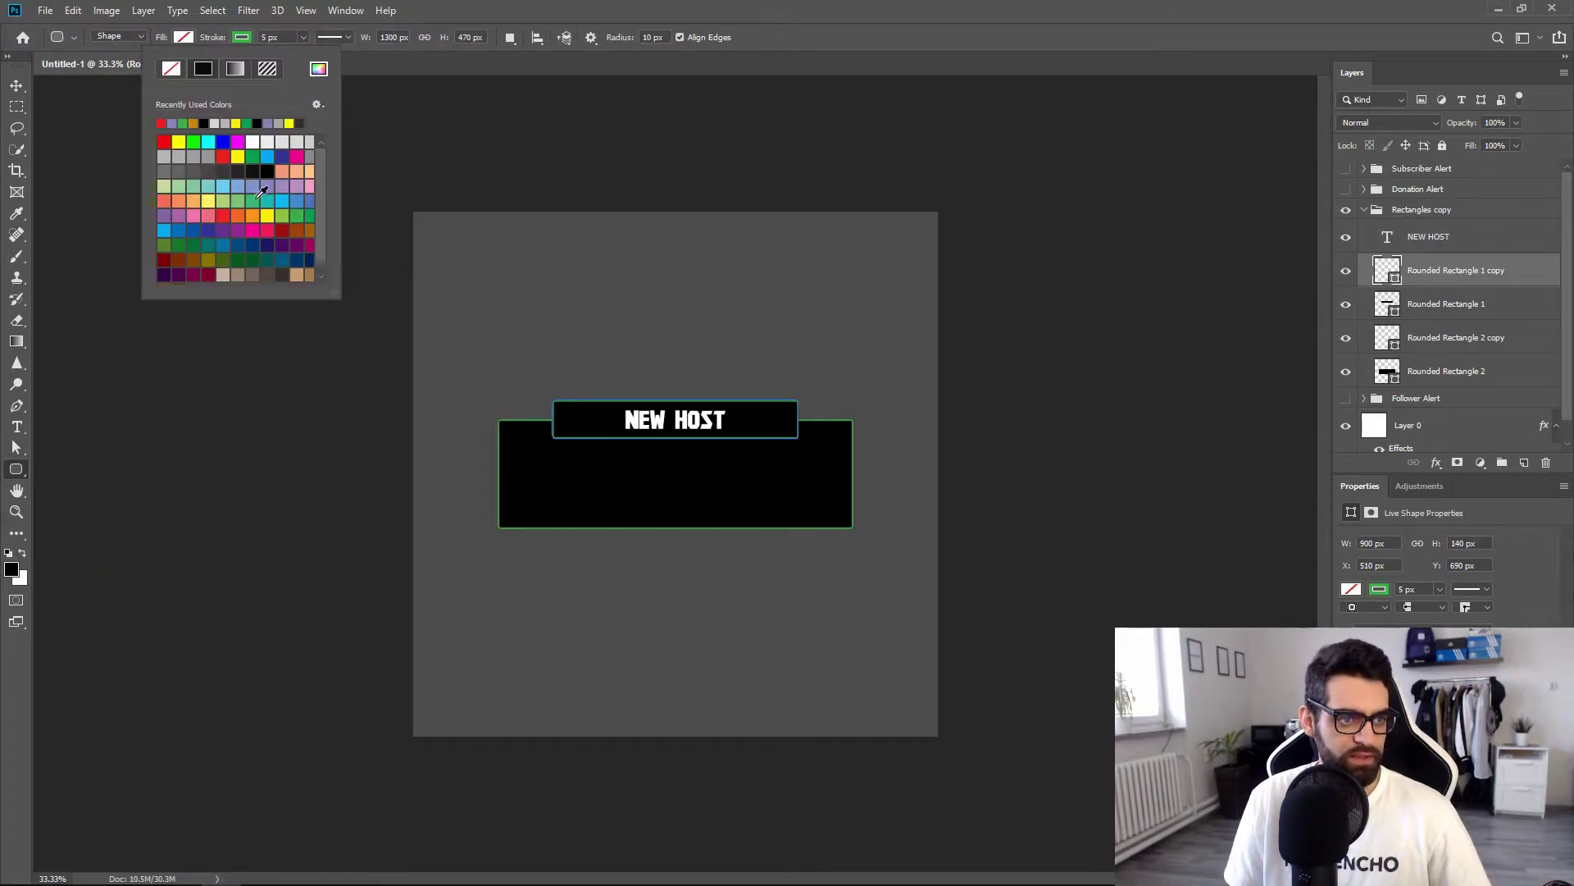
left_click(254, 216)
left_click(15, 85)
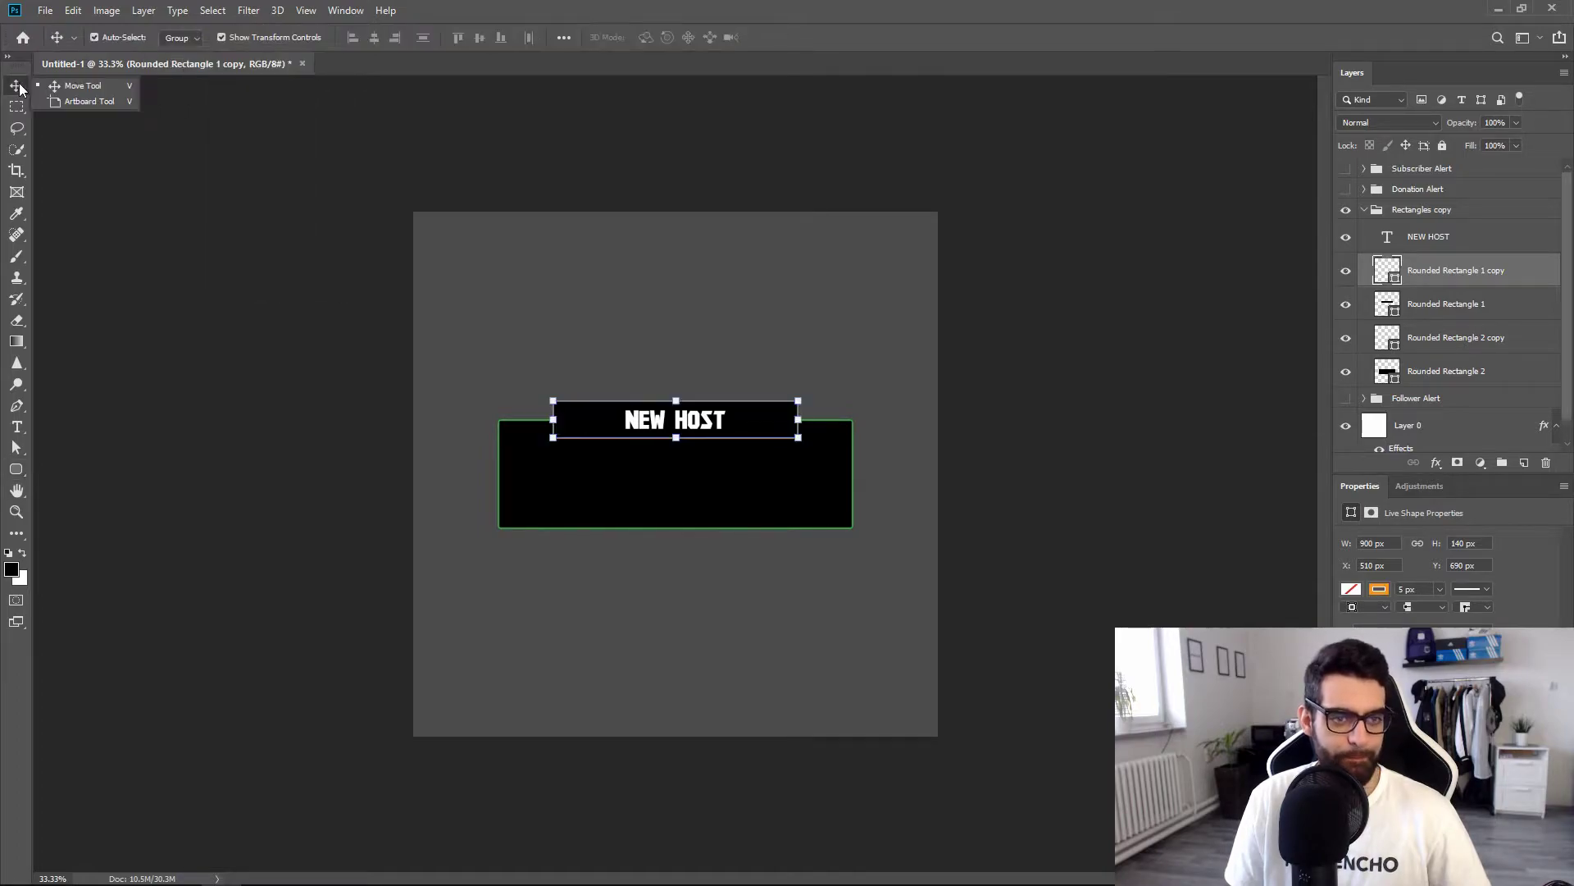
left_click(1442, 348)
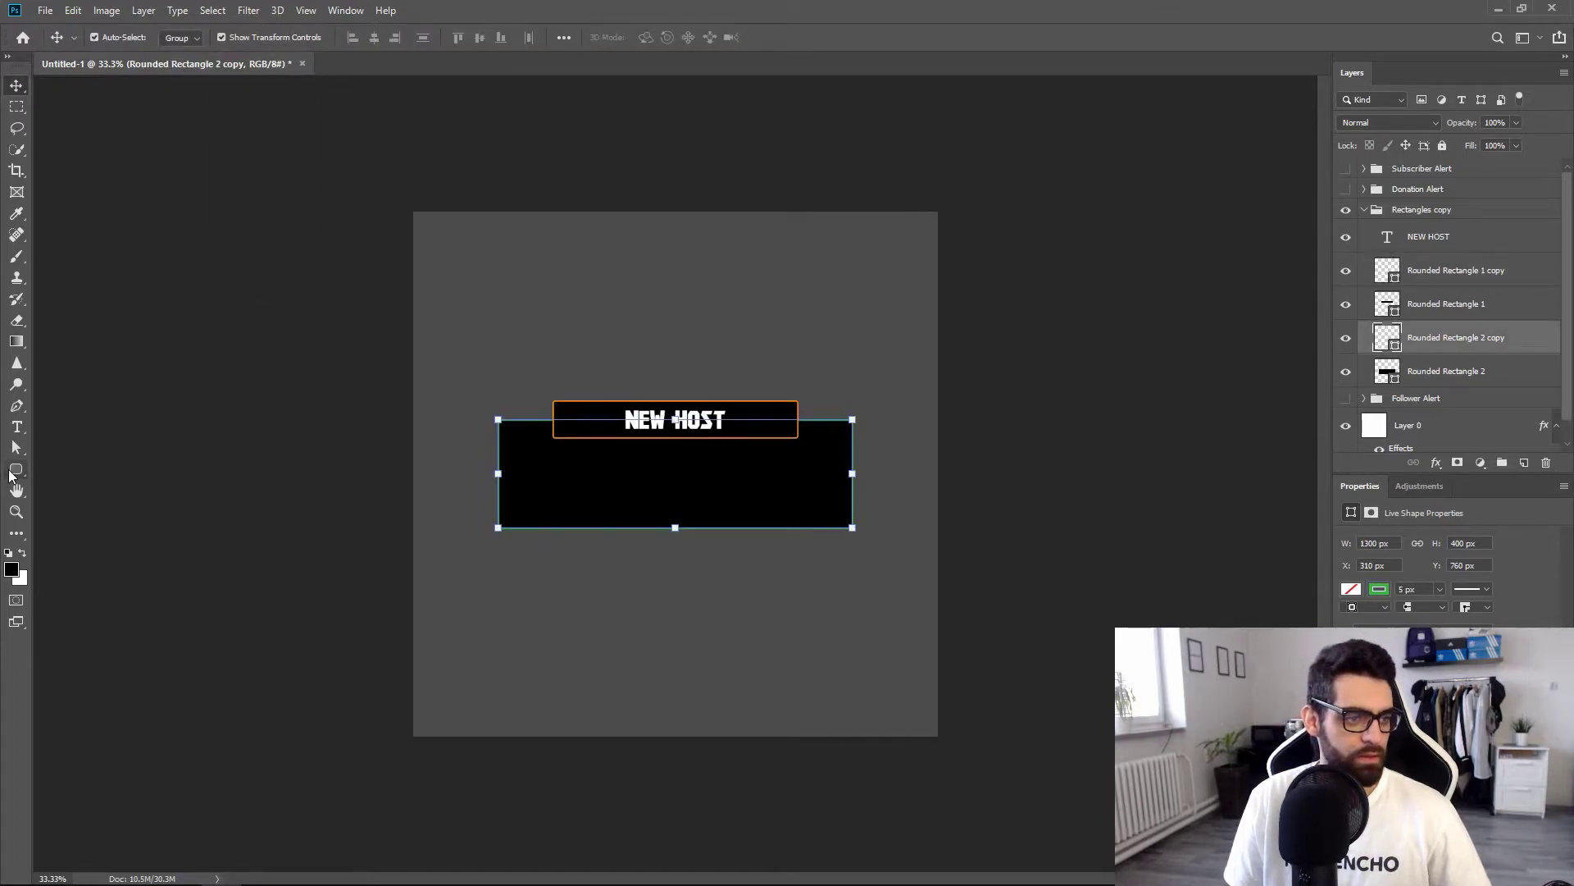
left_click(15, 471)
left_click(242, 37)
left_click(161, 123)
left_click(15, 85)
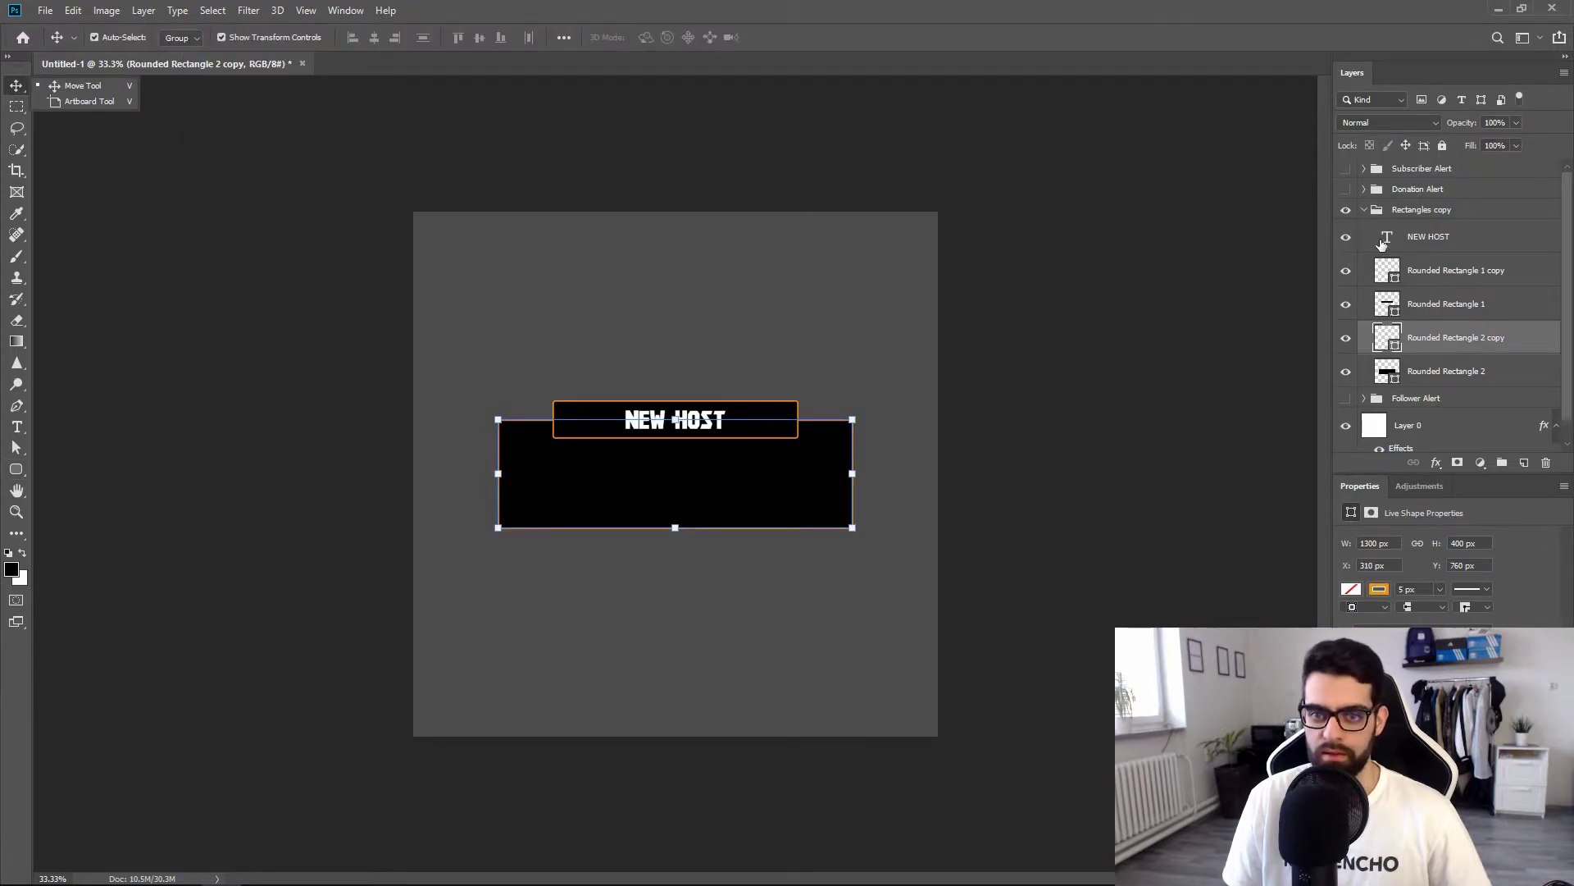
Rename the Rectangles copy group to 'Host Alert'.
left_click(1365, 211)
double_click(1419, 210)
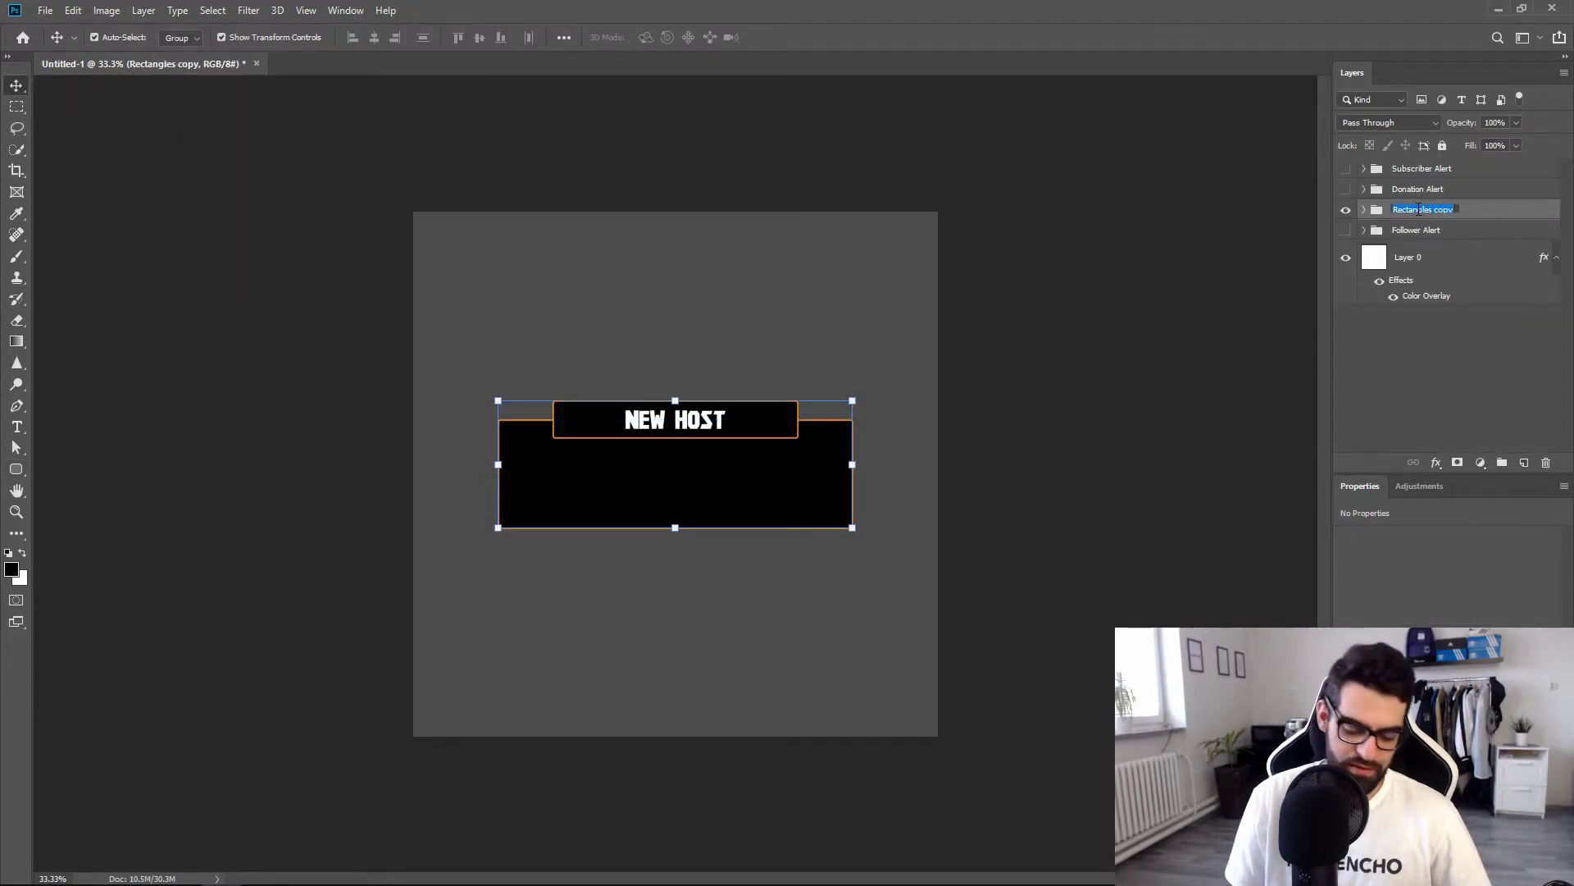
type("Host Alert")
key("Return")
left_click(1414, 345)
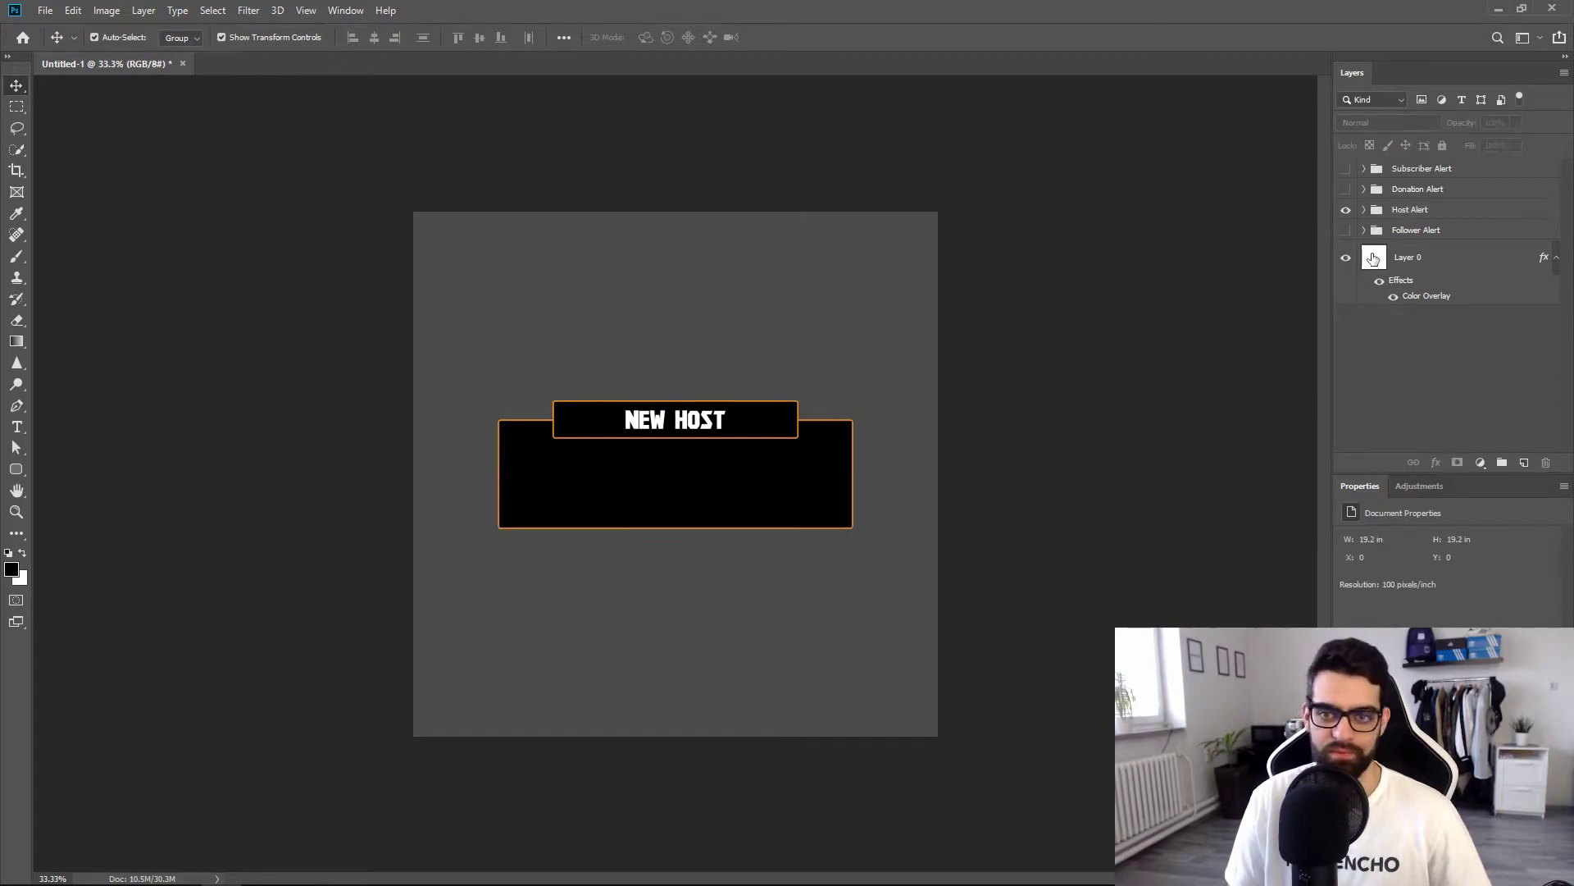
Preview each alert group in turn, ending with only Follower Alert visible.
left_click(1346, 209)
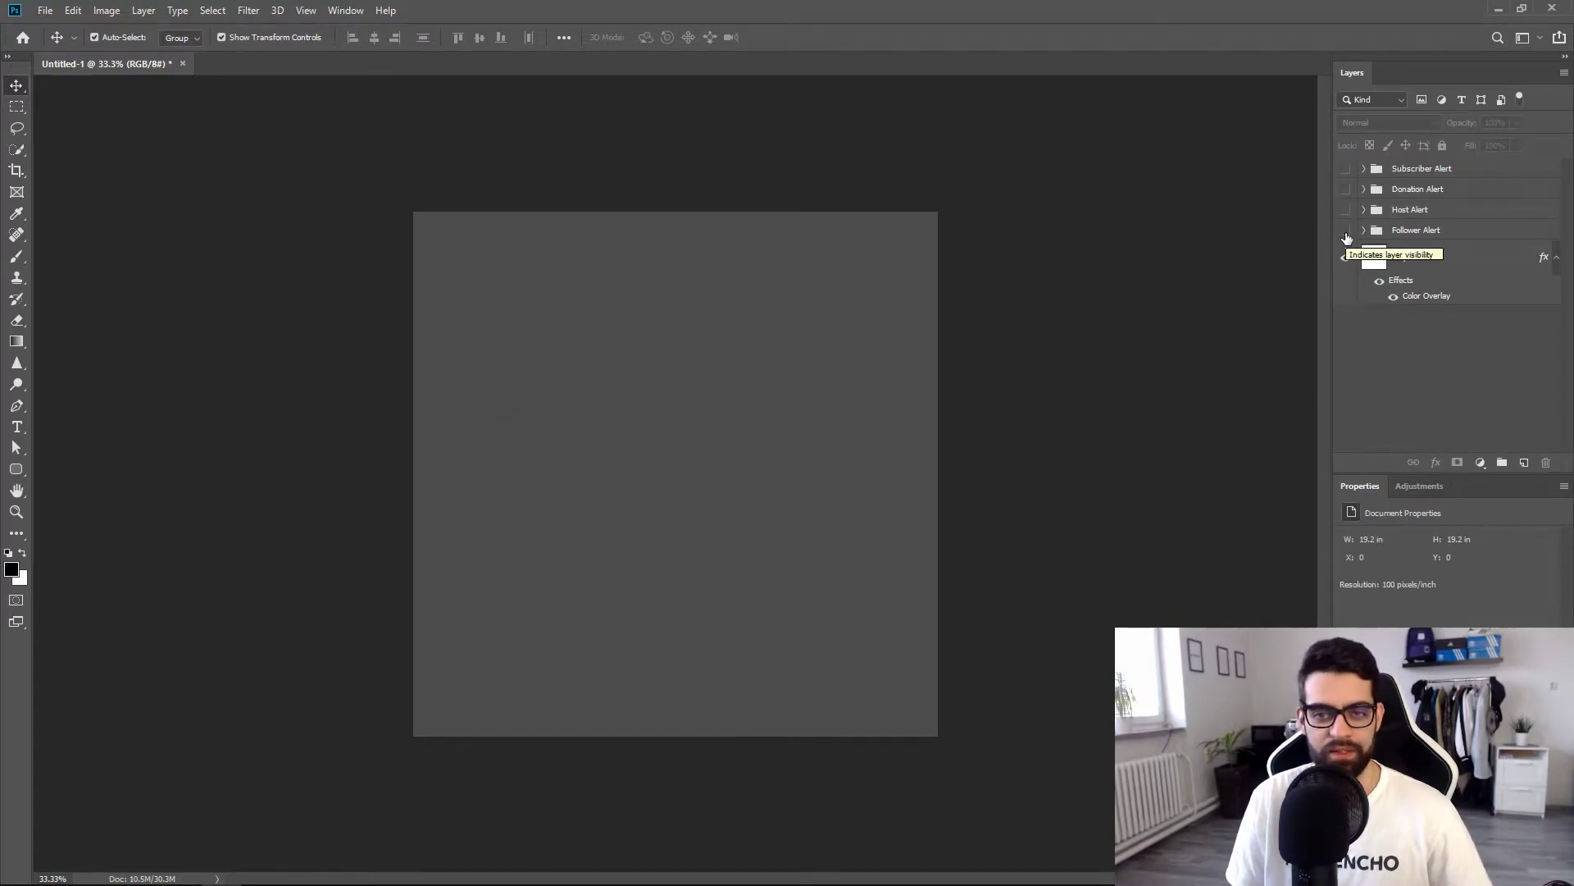
left_click(1346, 233)
left_click(1347, 231)
left_click(1347, 211)
left_click(1346, 211)
left_click(1347, 191)
left_click(1347, 191)
left_click(1347, 170)
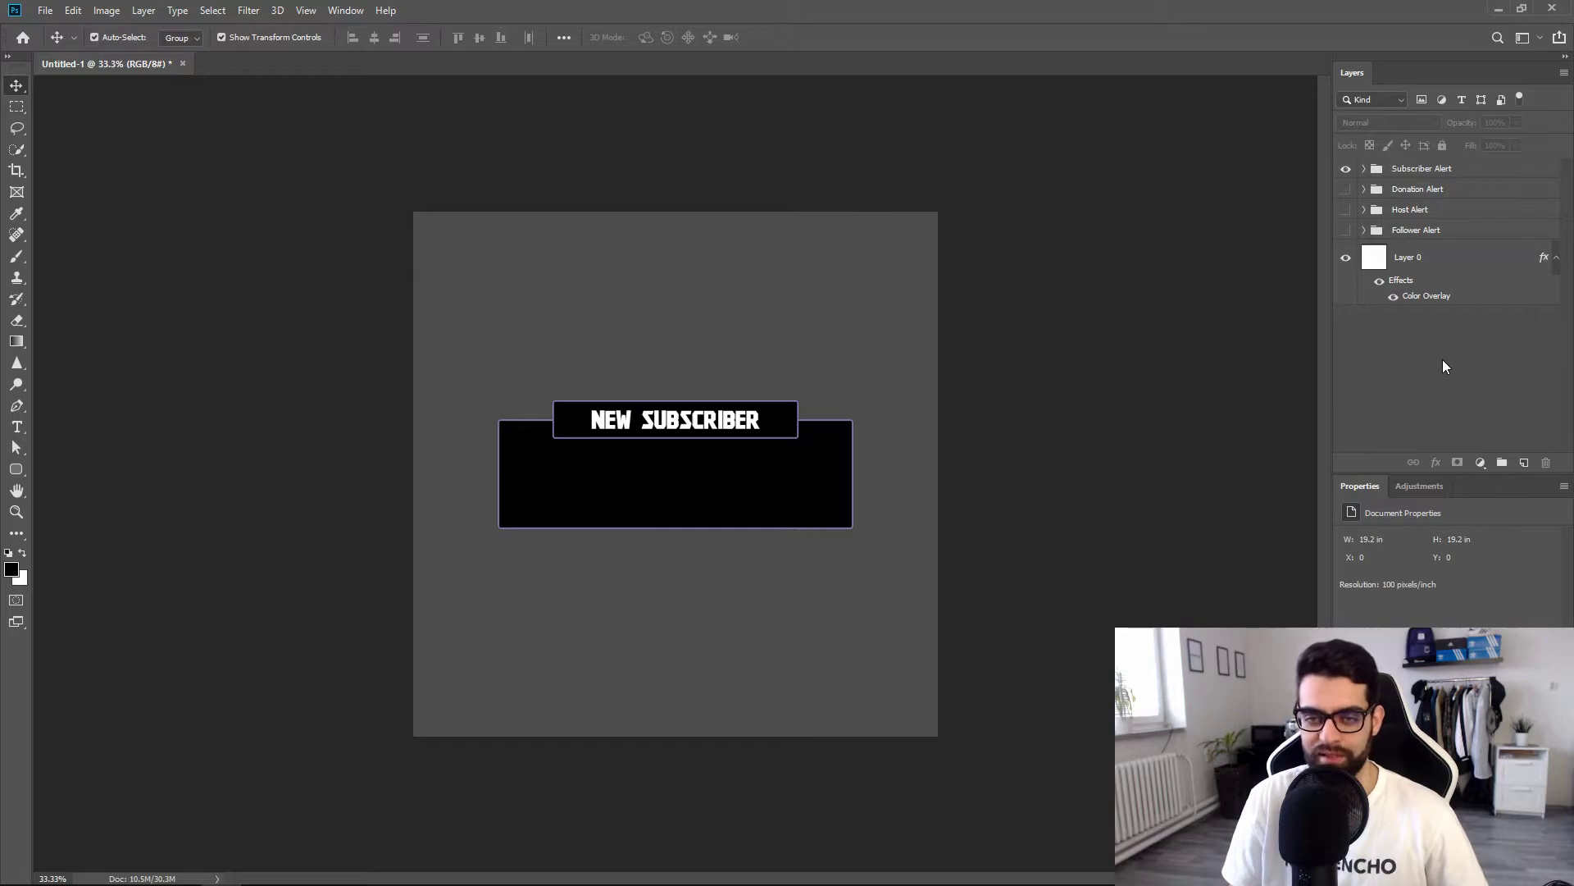
left_click(1346, 168)
left_click(1346, 230)
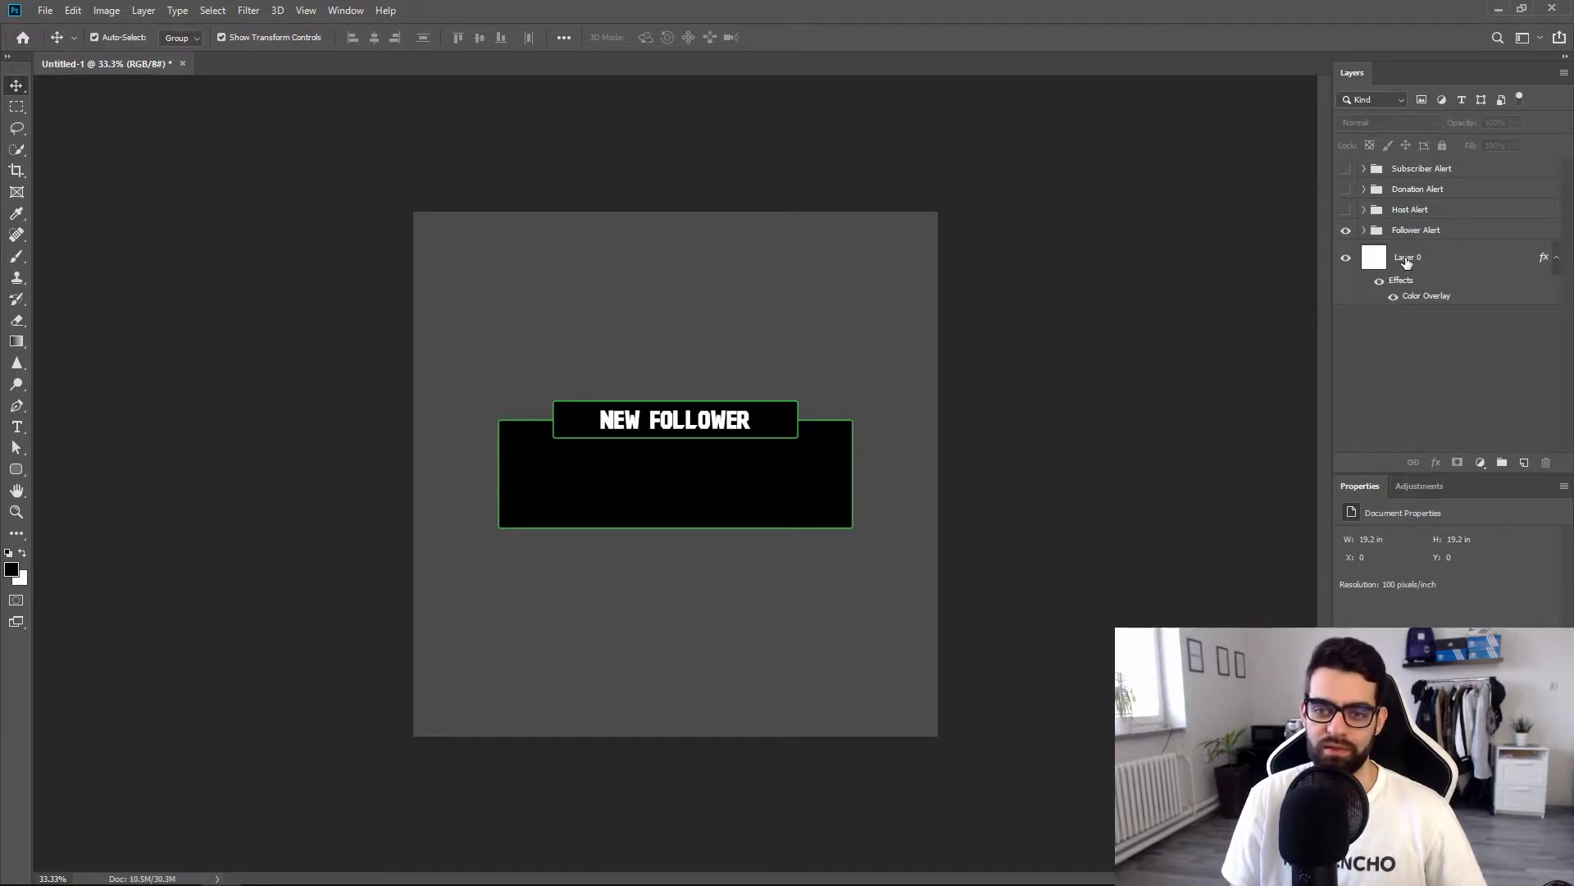
Hide the grey Layer 0 background so the canvas becomes transparent.
left_click(1406, 263)
left_click(1346, 258)
left_click(1345, 257)
left_click(1377, 356)
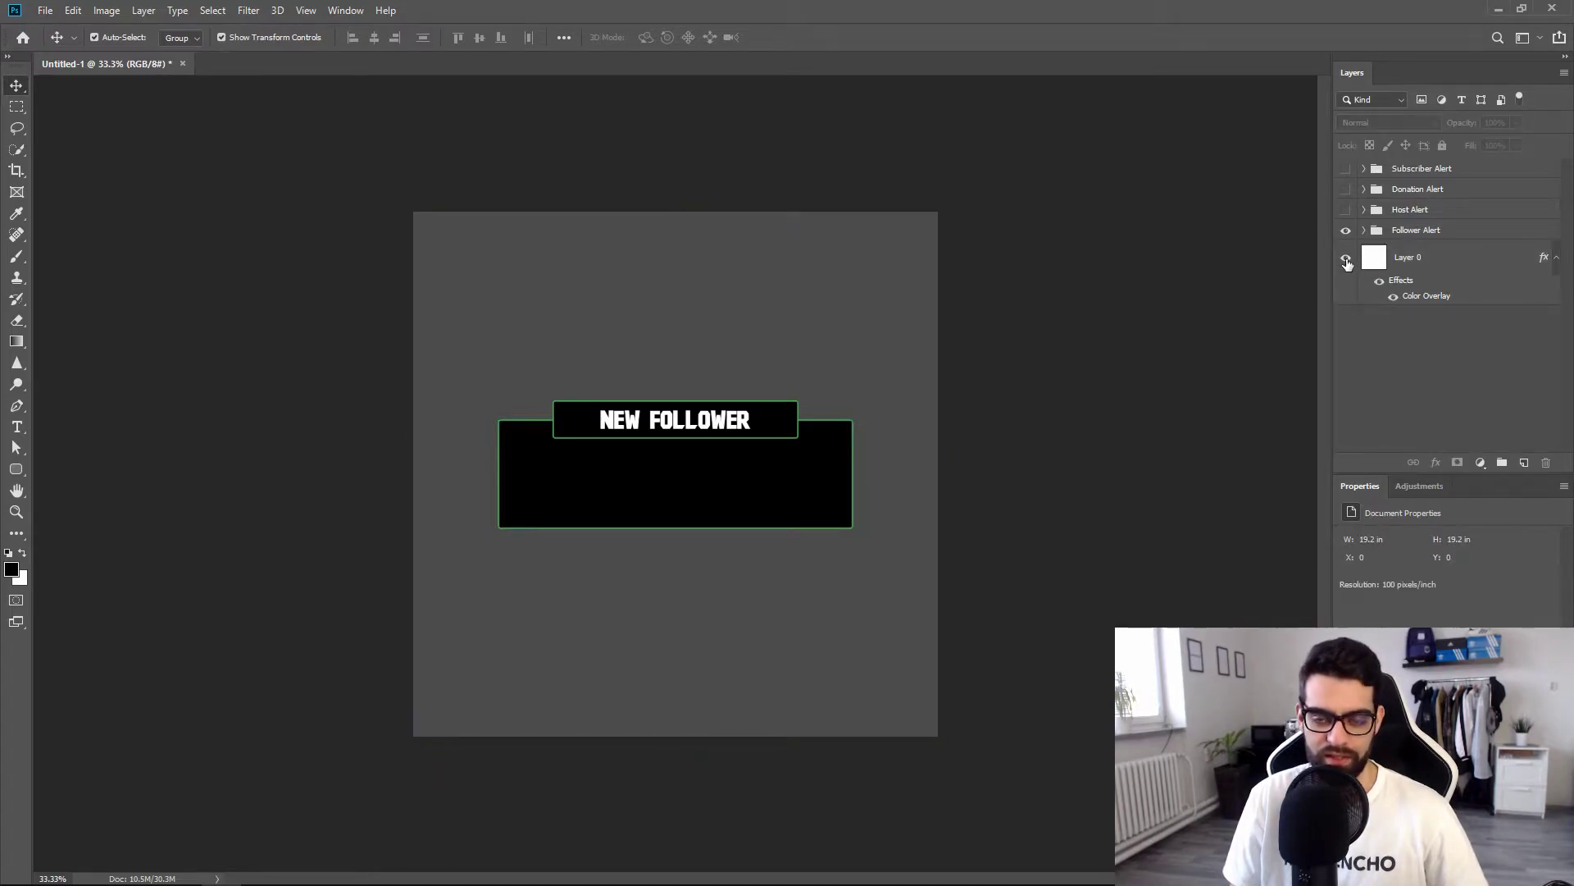
left_click(1347, 259)
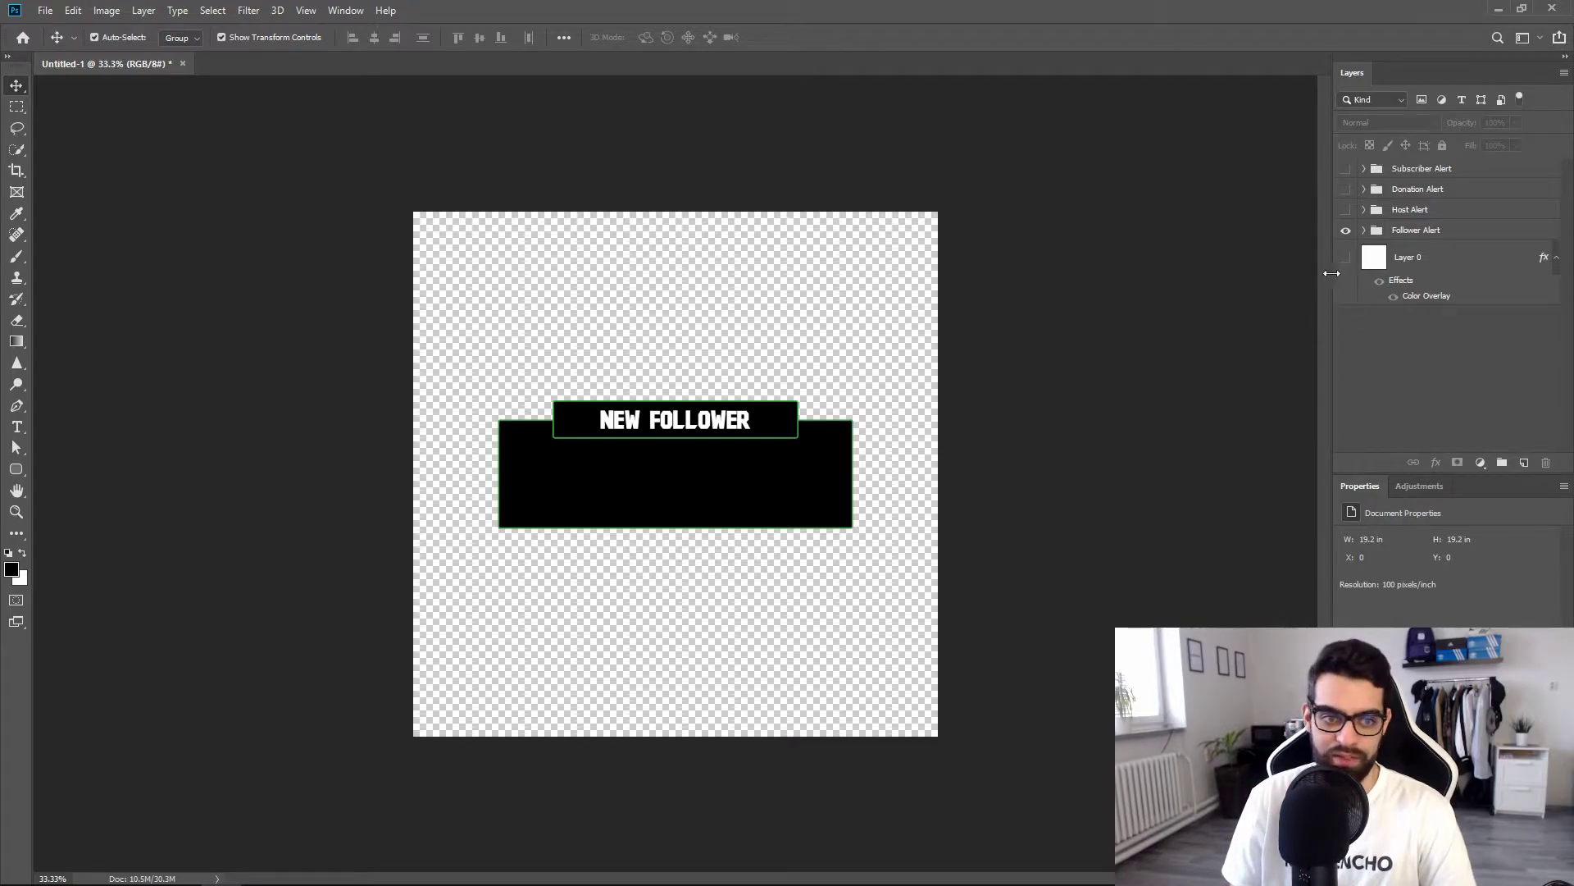
Expand Follower Alert and hide Rounded Rectangle 2, 2 copy, 1 and 1 copy.
left_click(1365, 230)
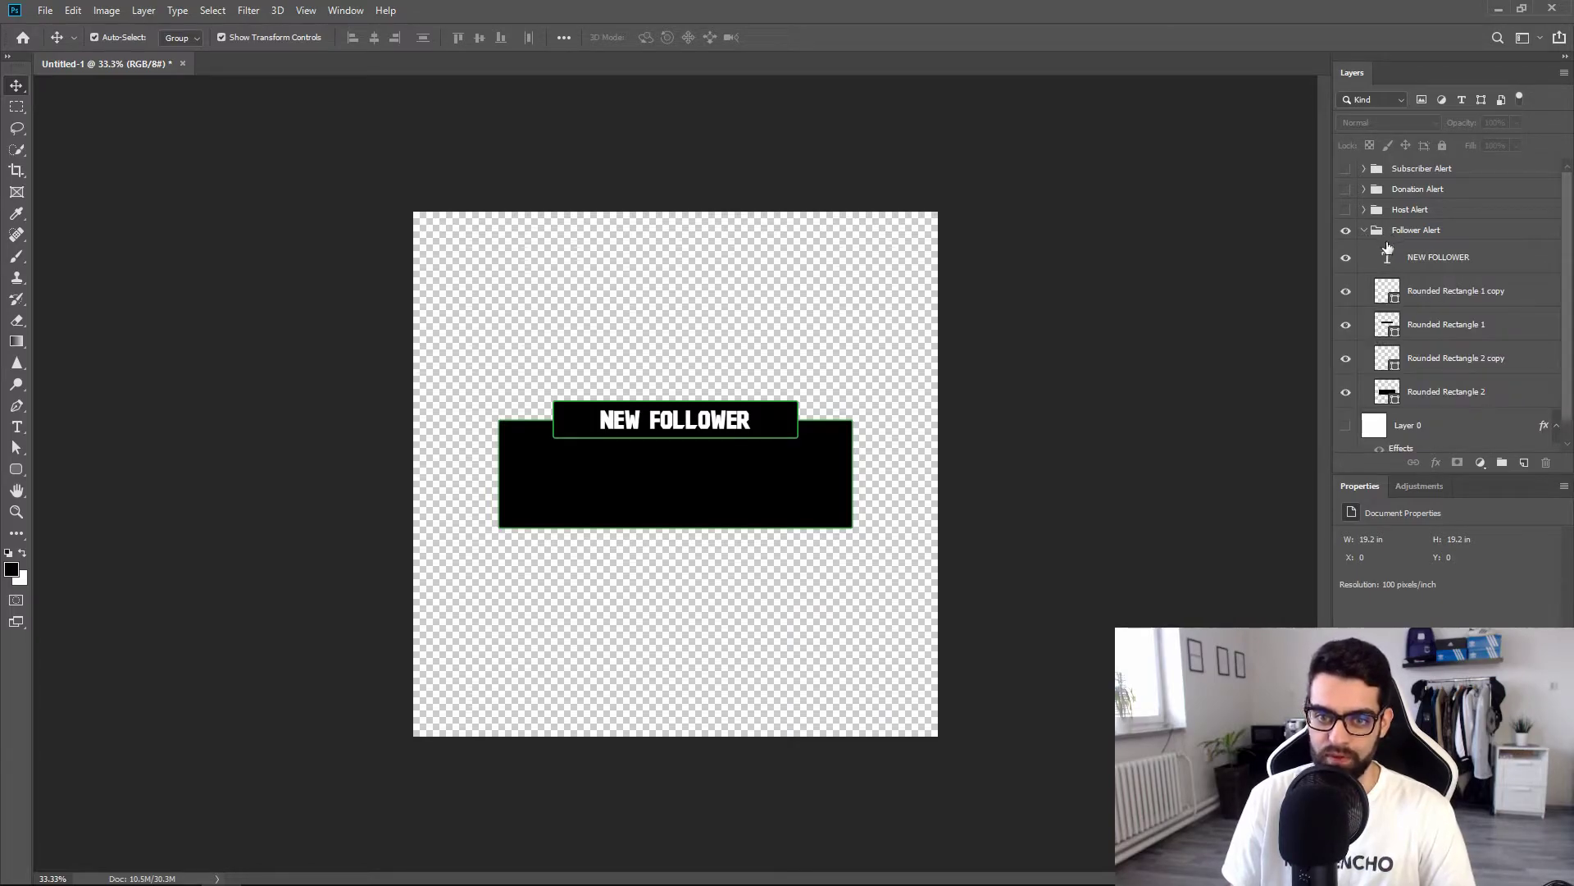
left_click(1346, 392)
left_click(1346, 358)
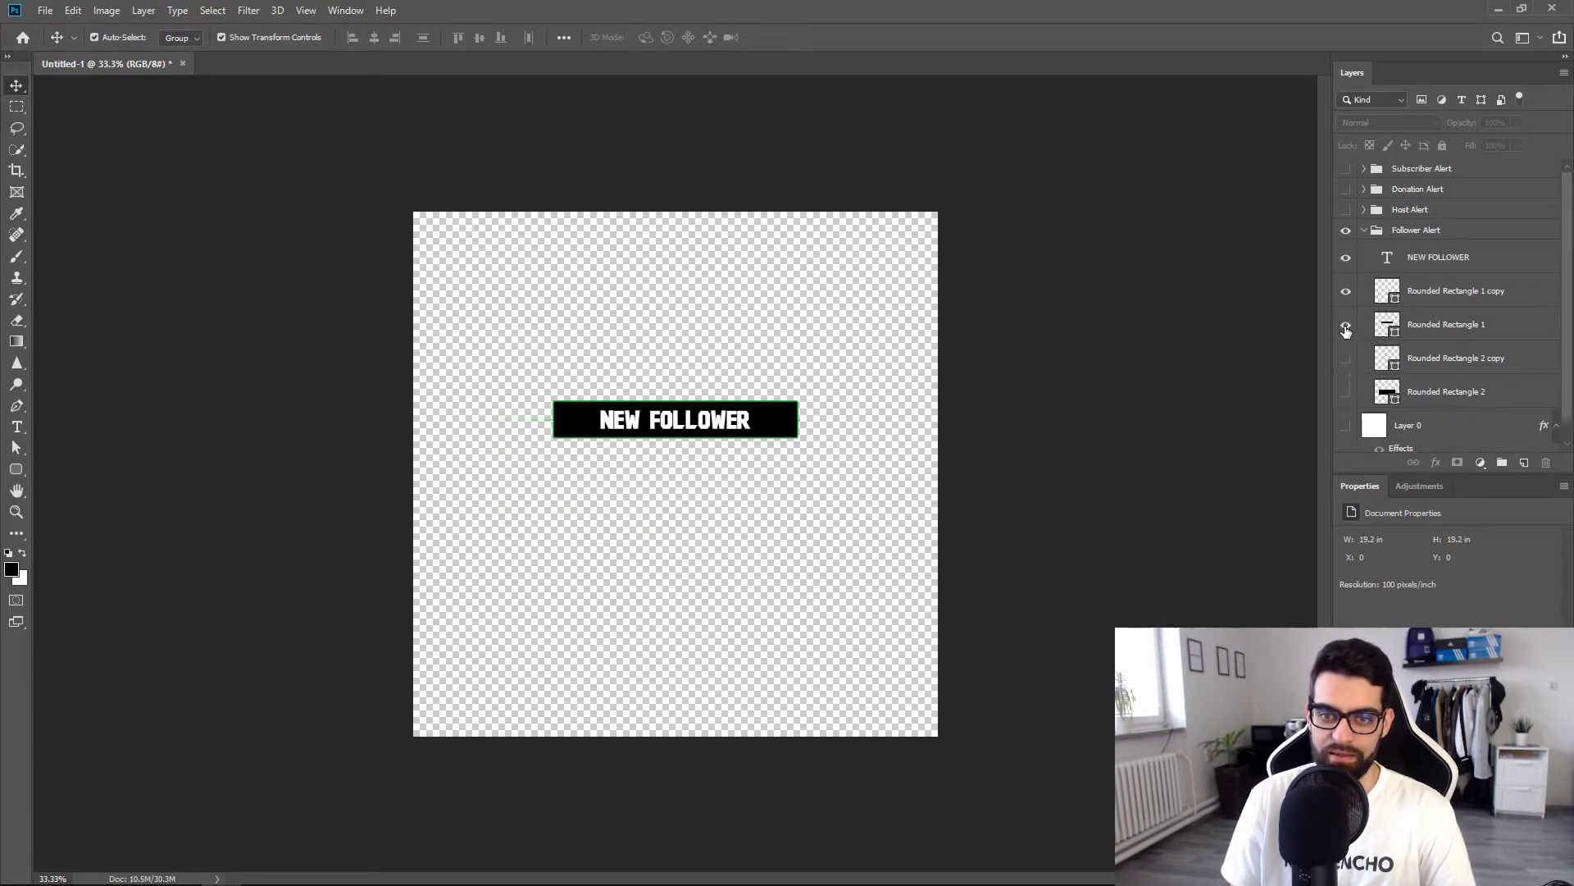
left_click(1345, 328)
left_click(1345, 291)
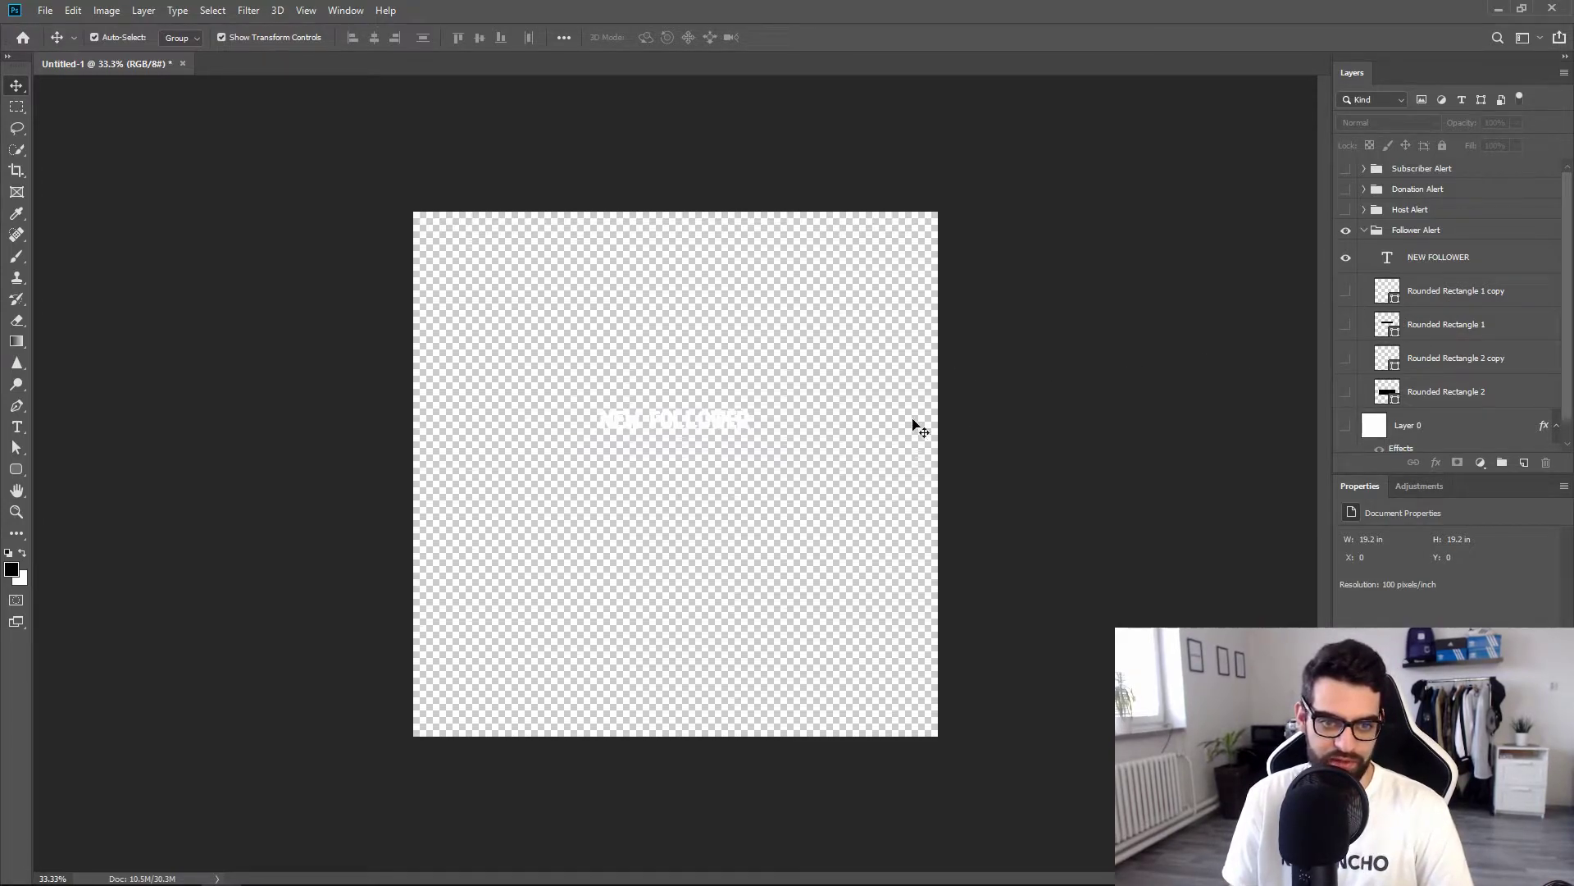
left_click(1445, 275)
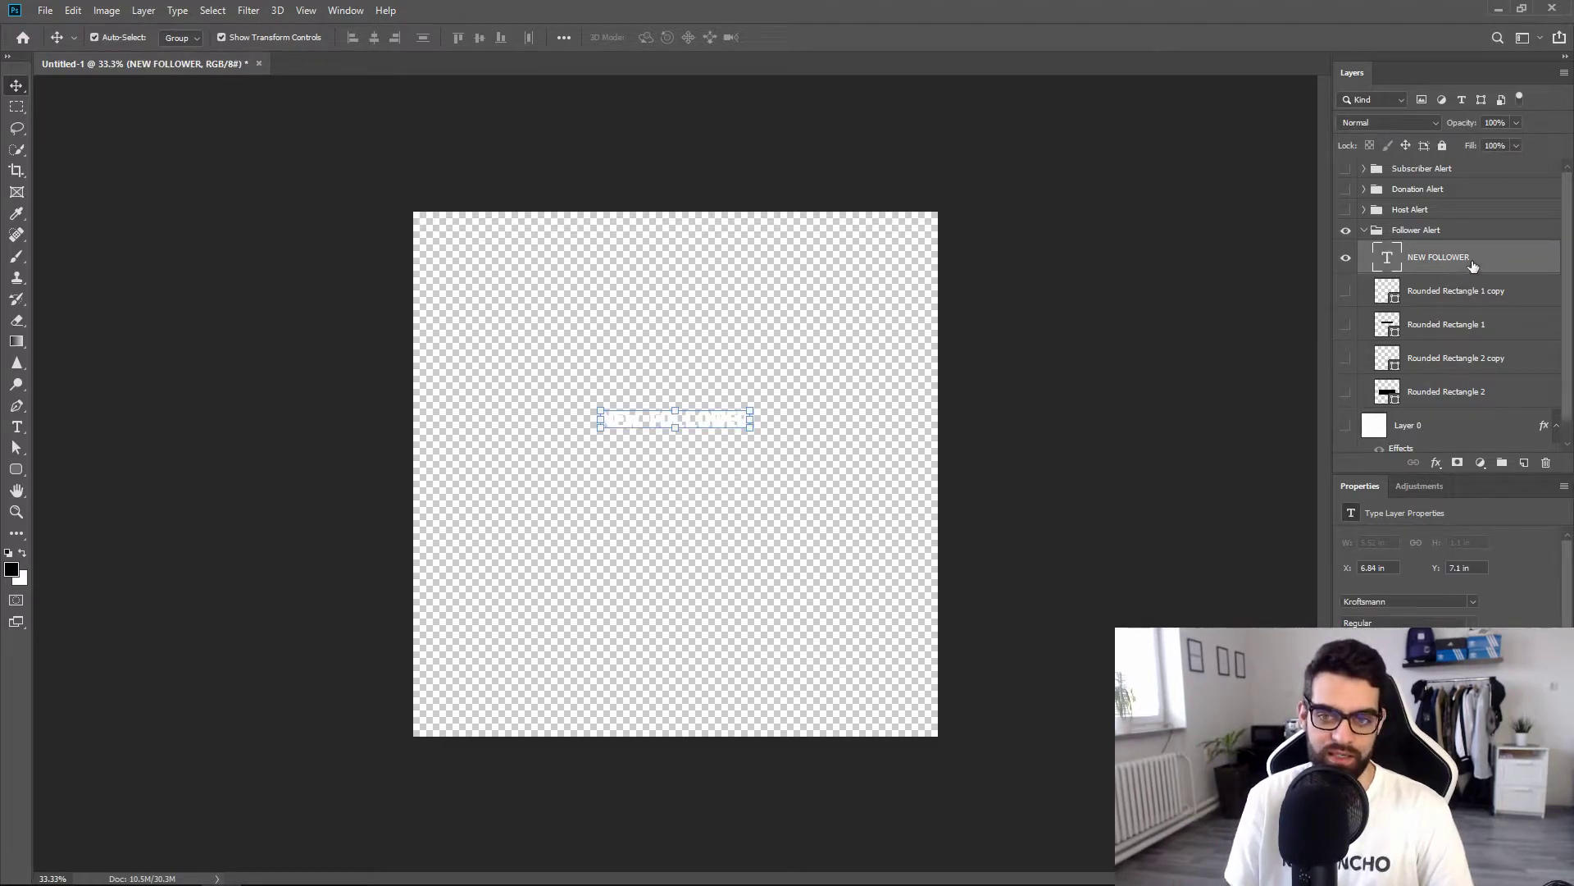
left_click(241, 300)
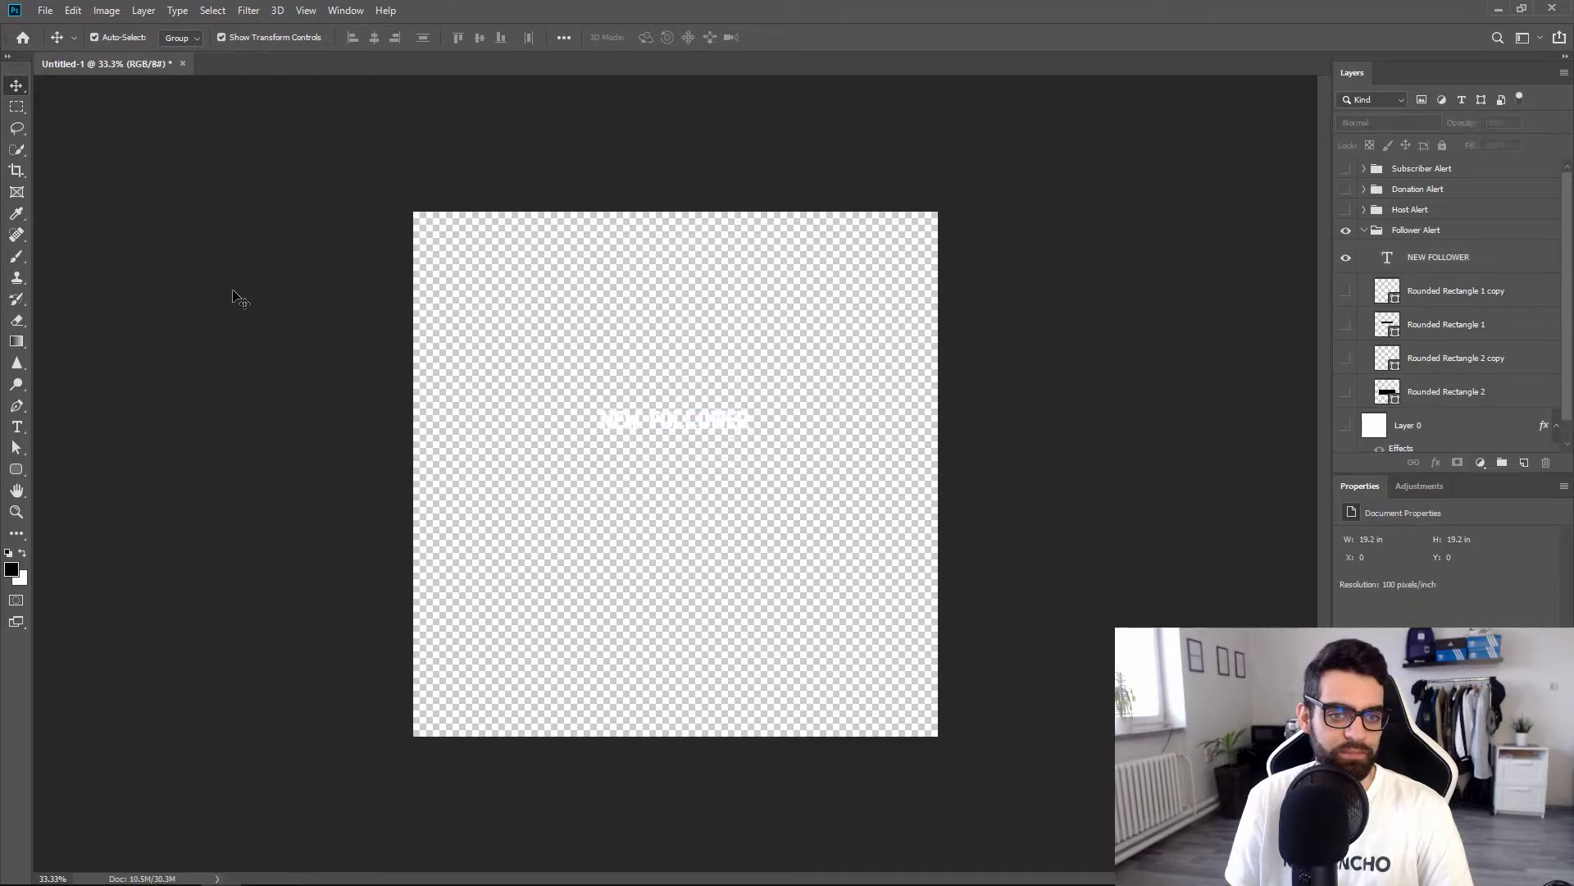
Quick Export the NEW FOLLOWER text as PNG, saving into the Assets folder.
left_click(45, 10)
mouse_move(131, 236)
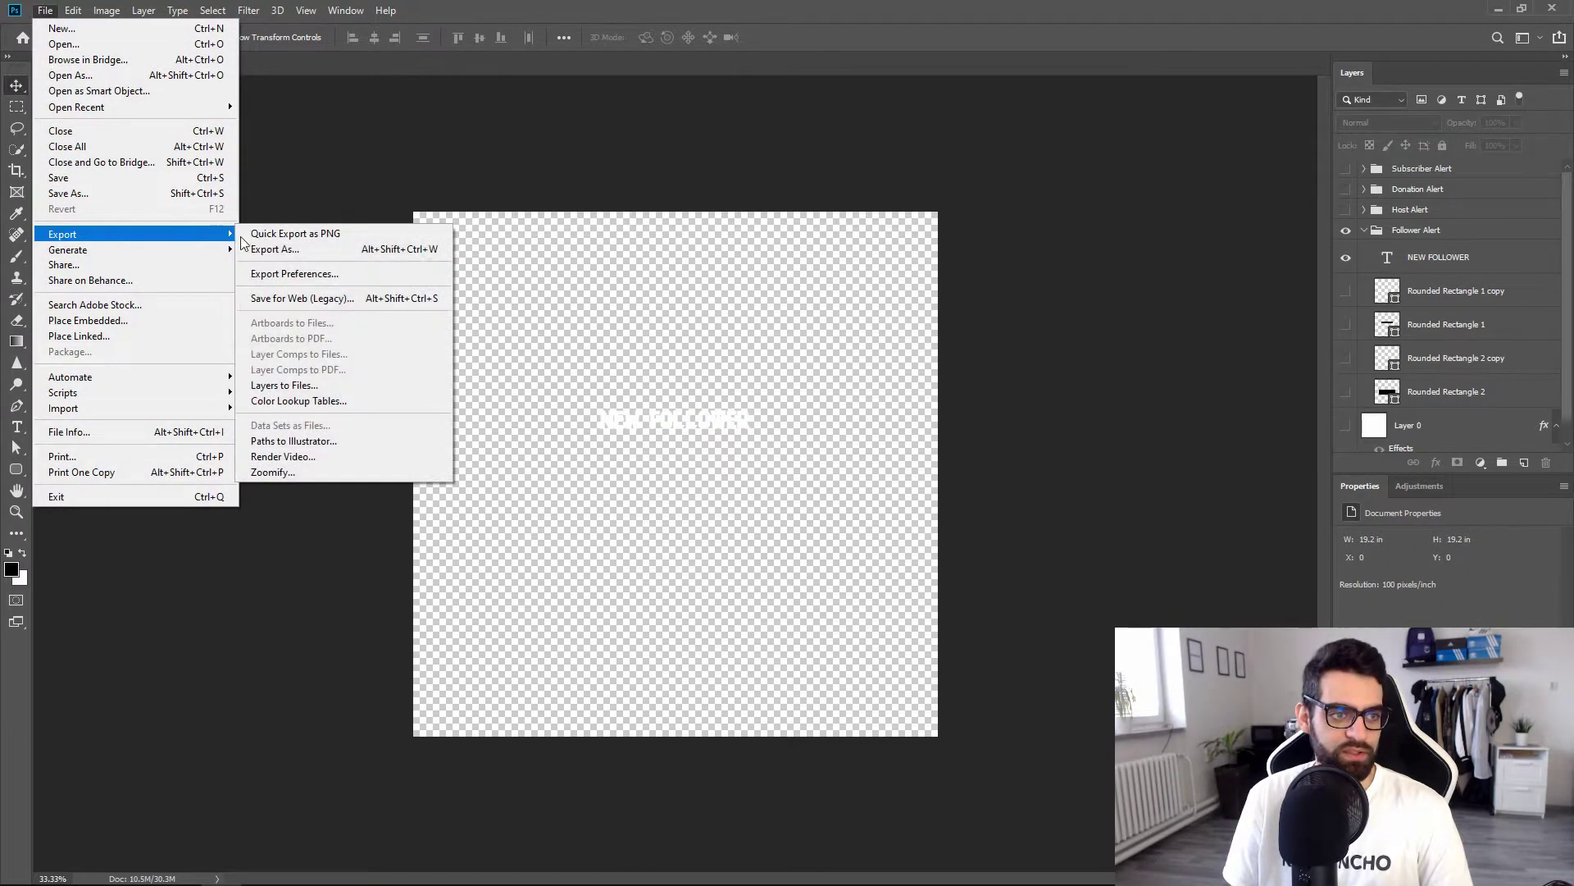
left_click(278, 234)
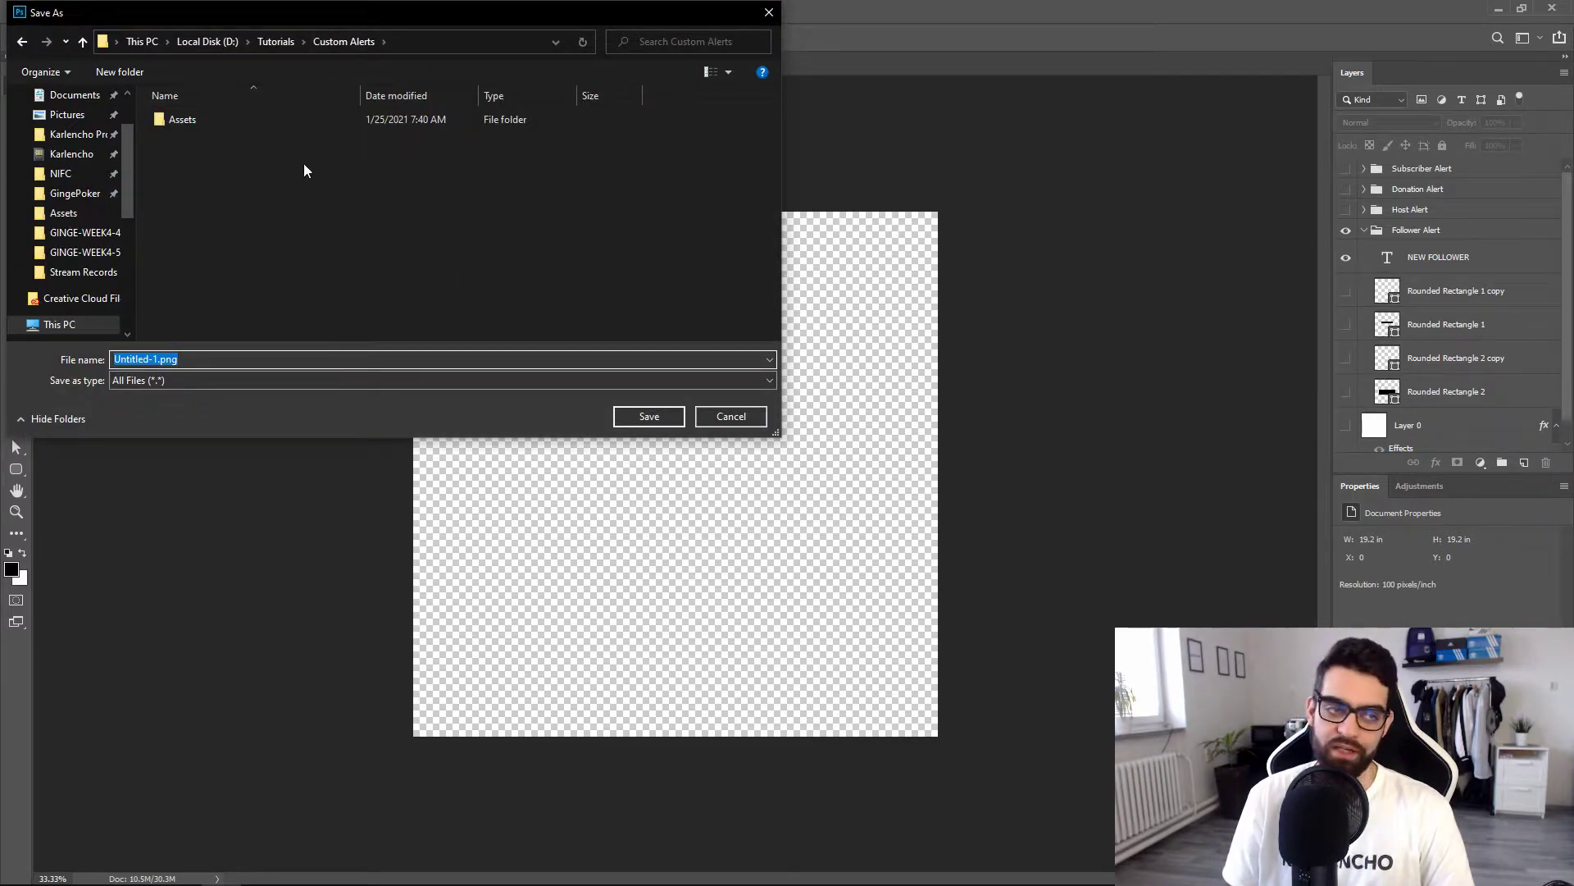
double_click(222, 120)
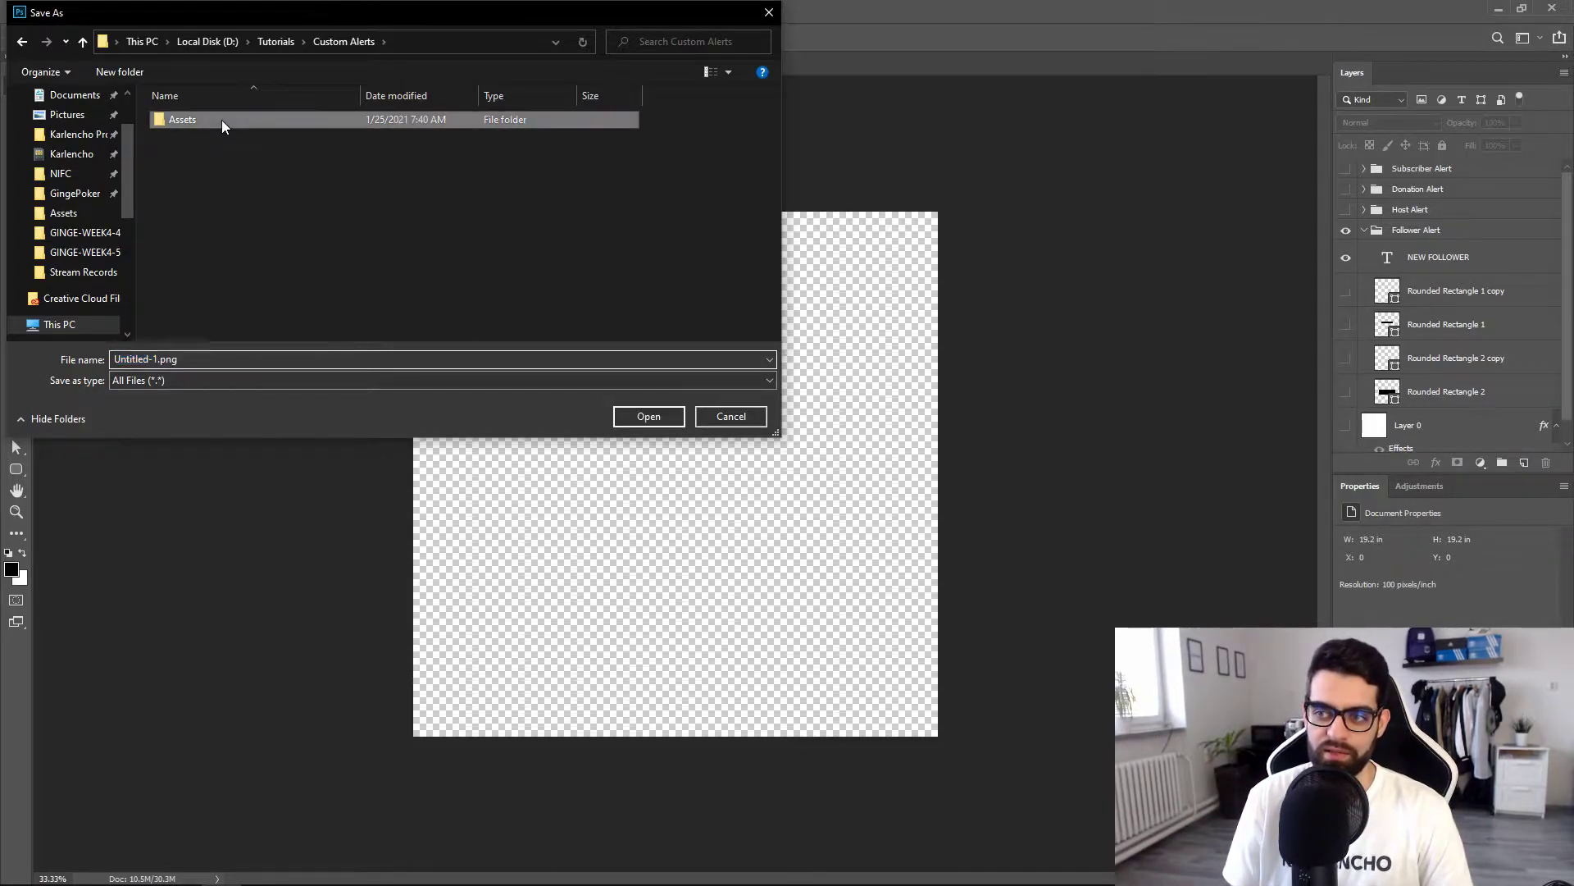
left_click(238, 351)
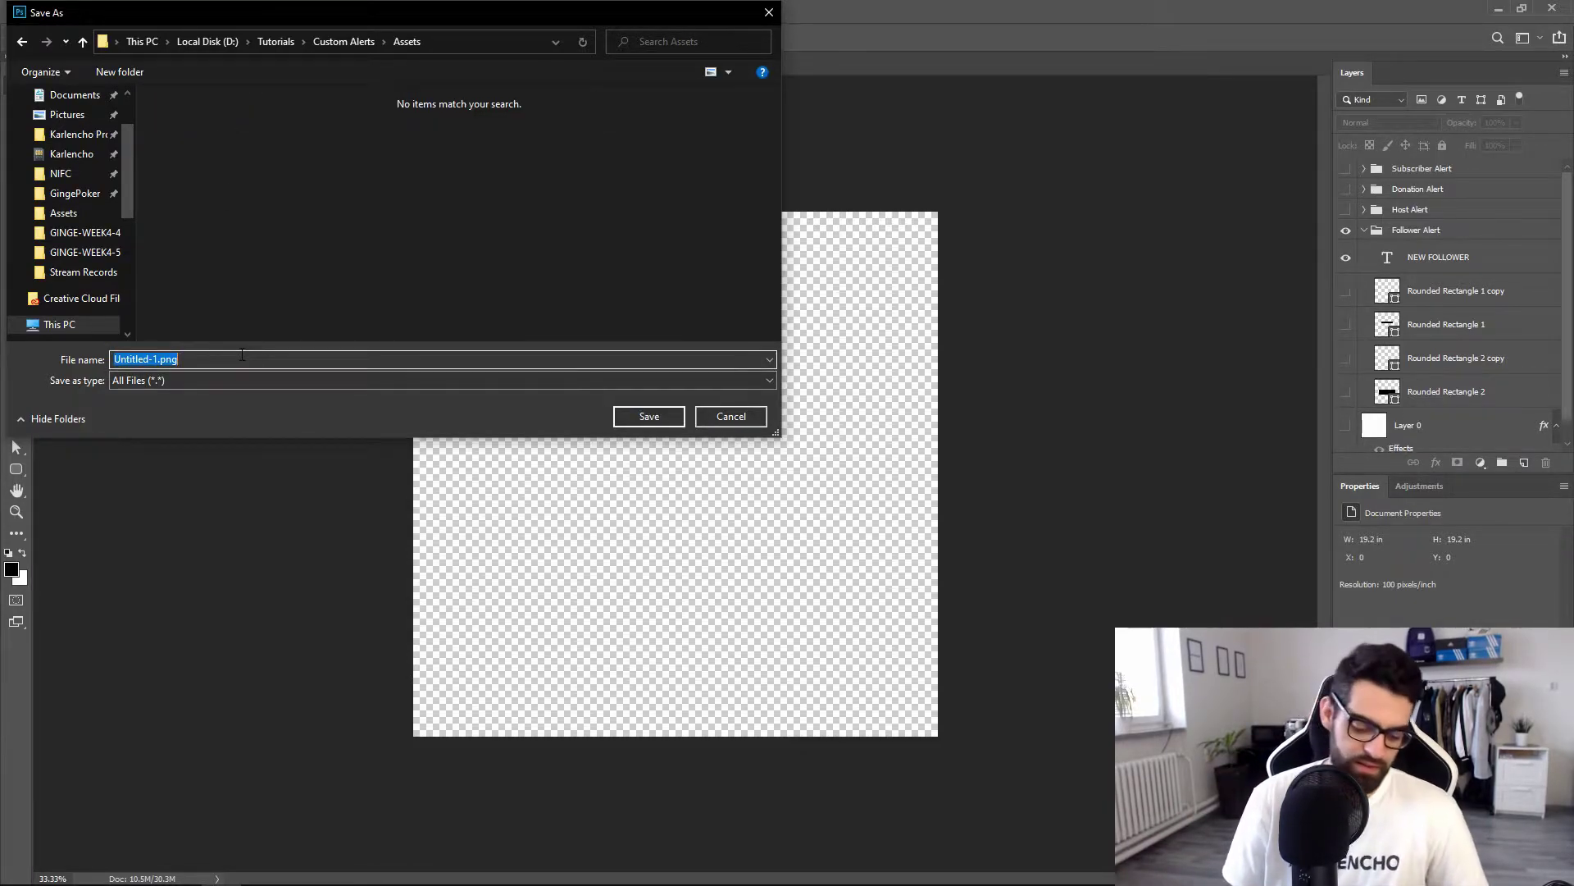
Create 'Follower Alert' and 'Subscriber Alert' folders inside Assets.
right_click(200, 174)
mouse_move(306, 350)
left_click(389, 350)
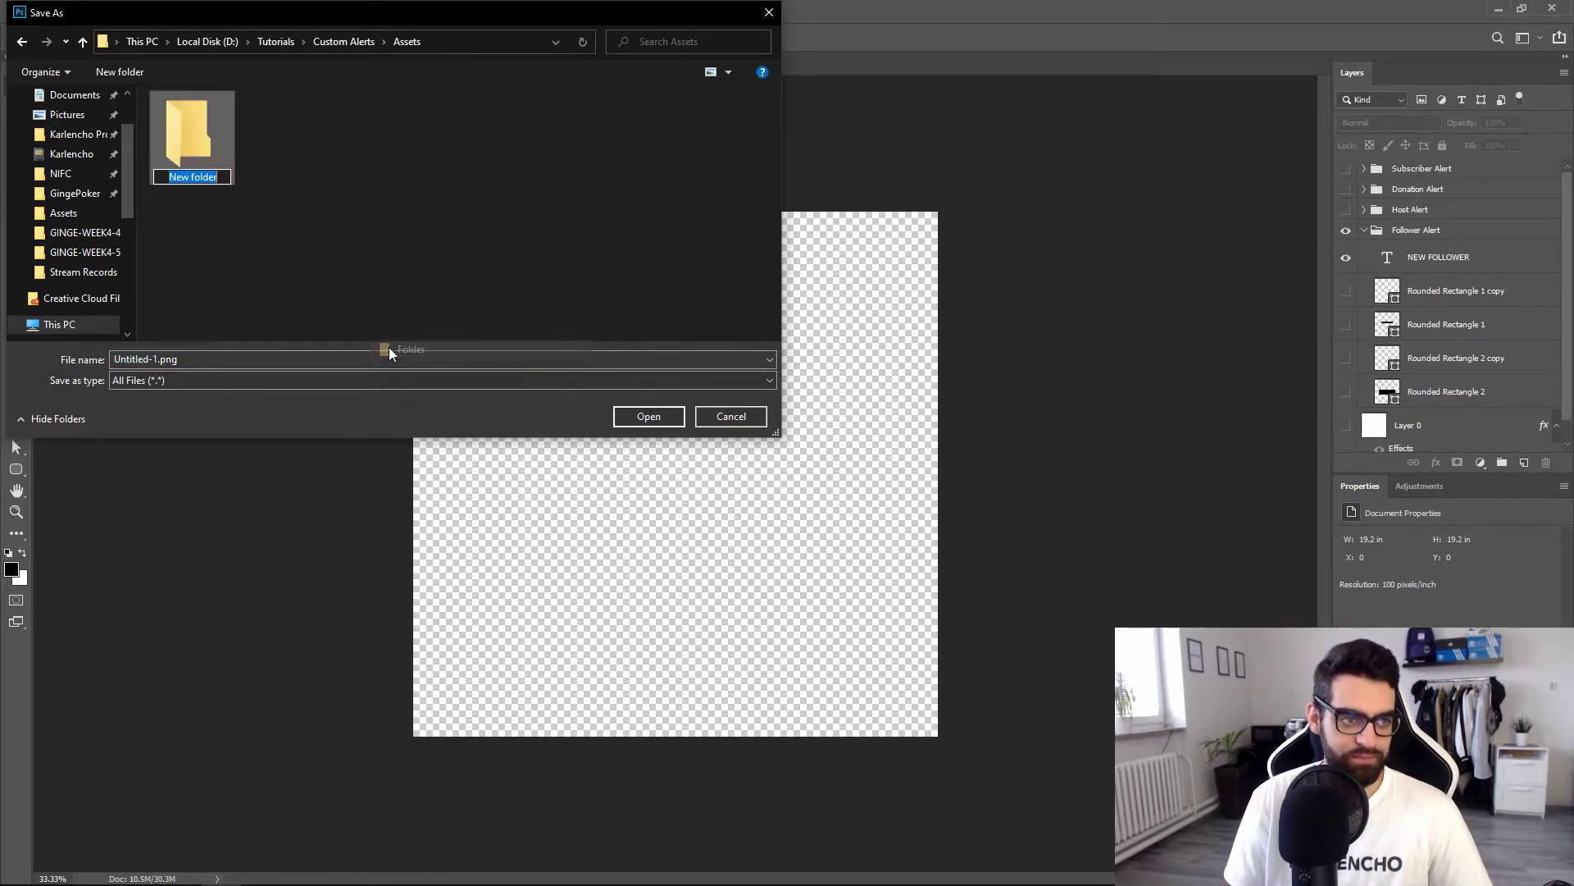
type("Followe")
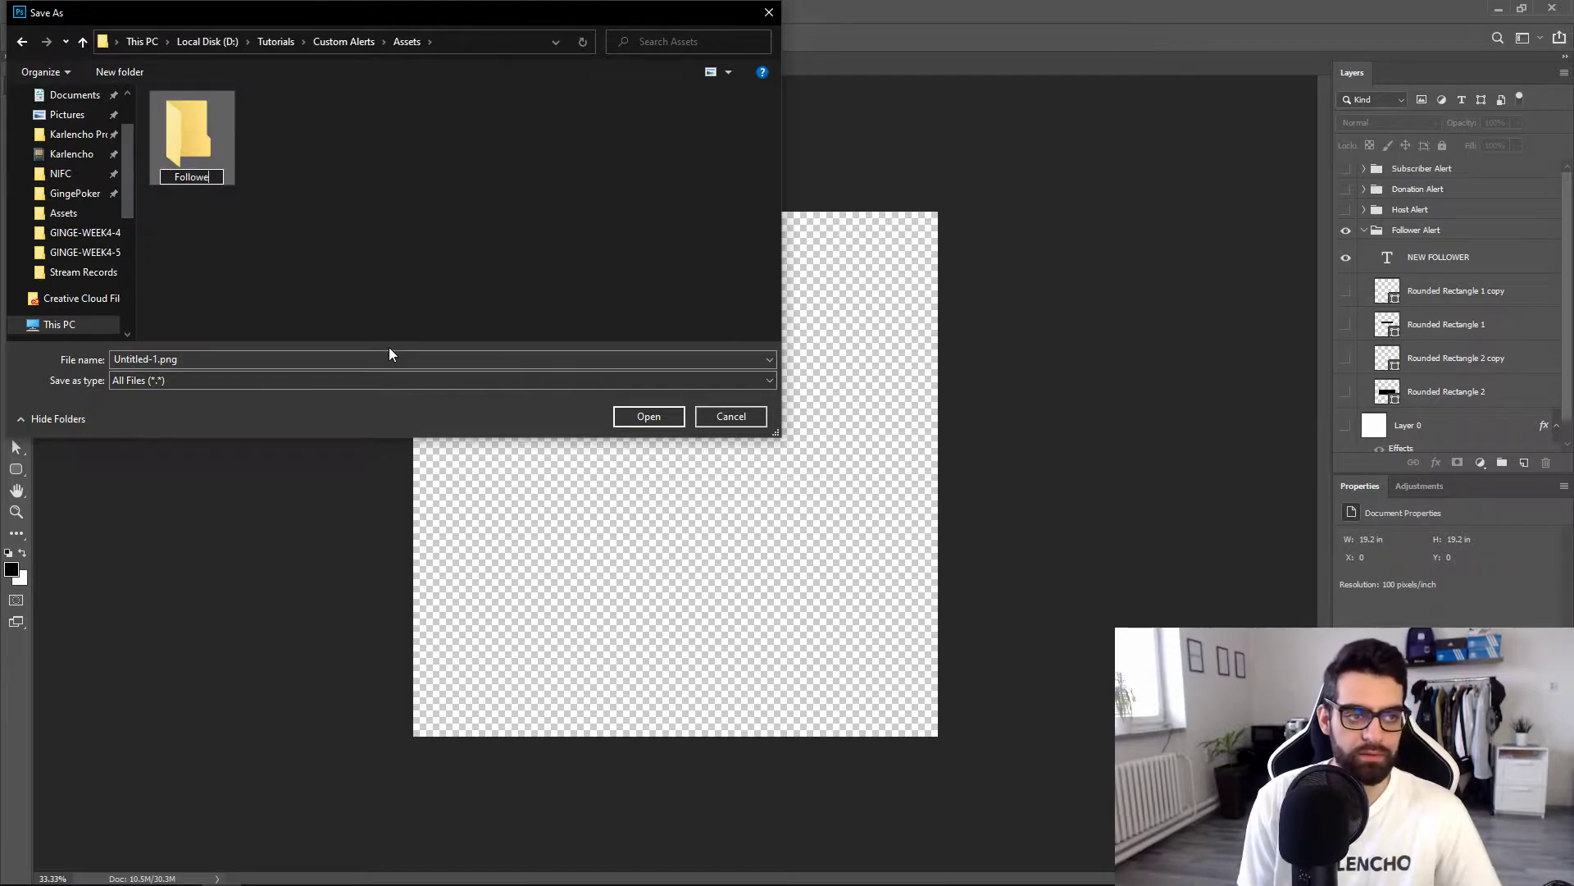
type("r Alert")
key("Return")
right_click(381, 173)
mouse_move(460, 348)
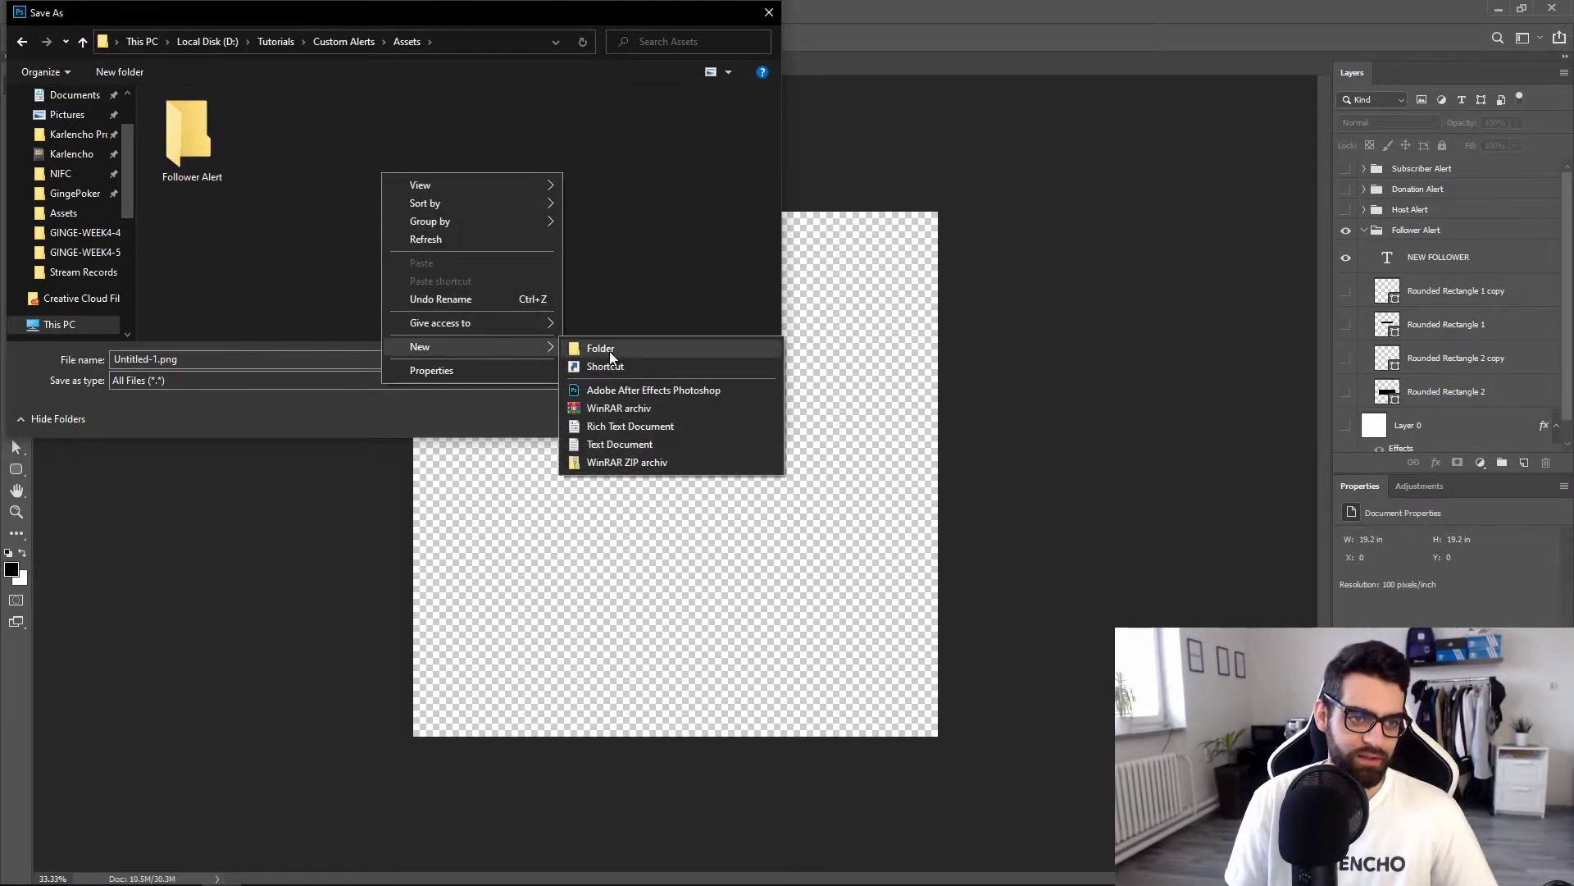
left_click(609, 354)
type("Subscriv")
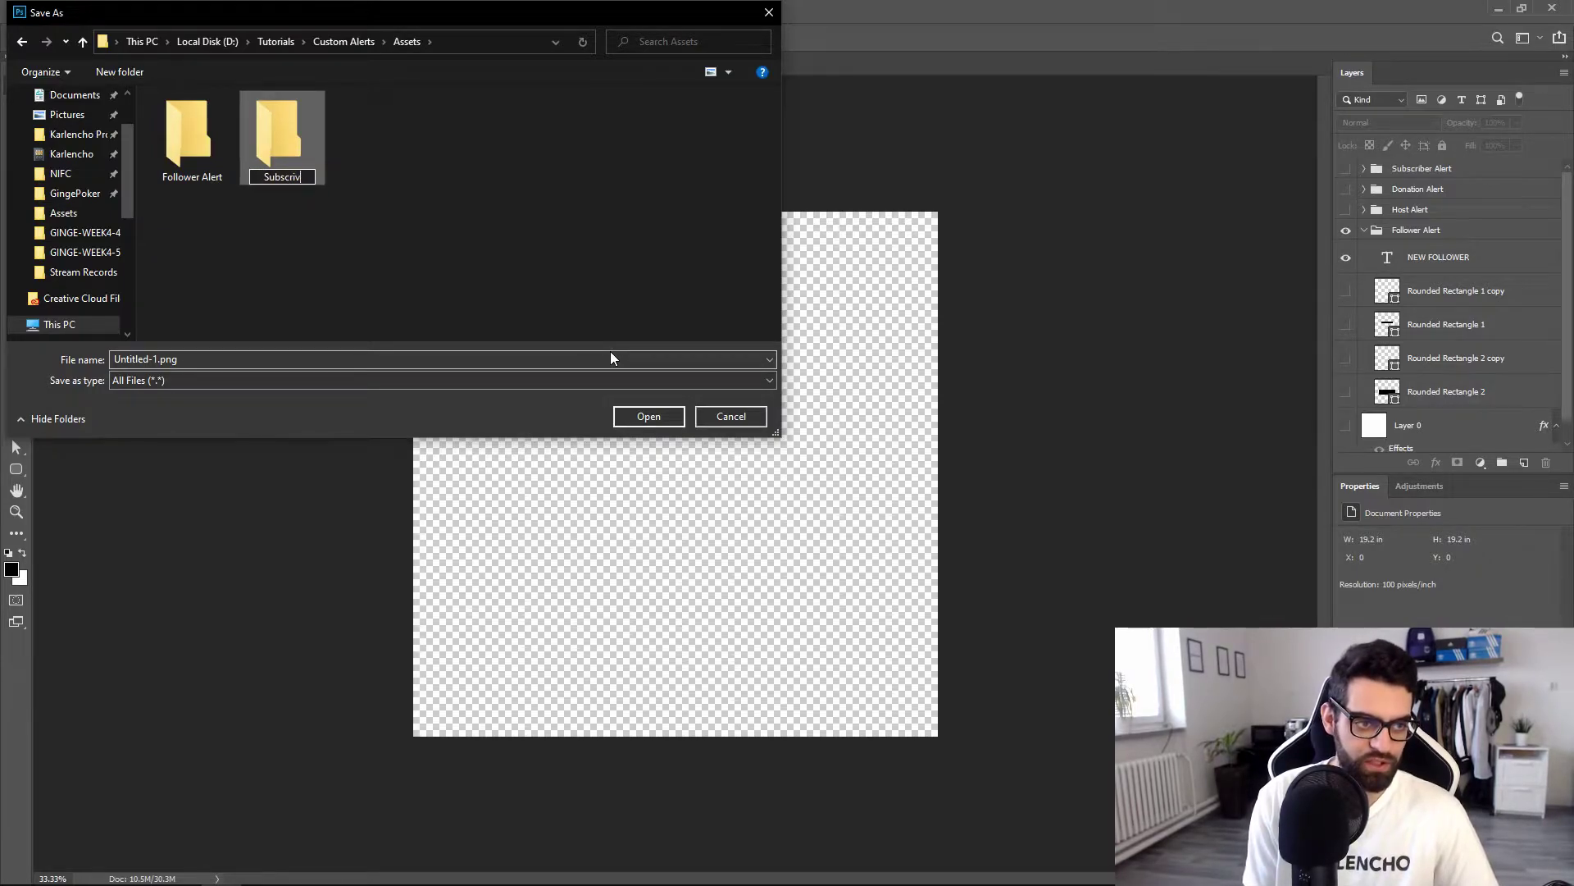
key("BackSpace")
type("ber")
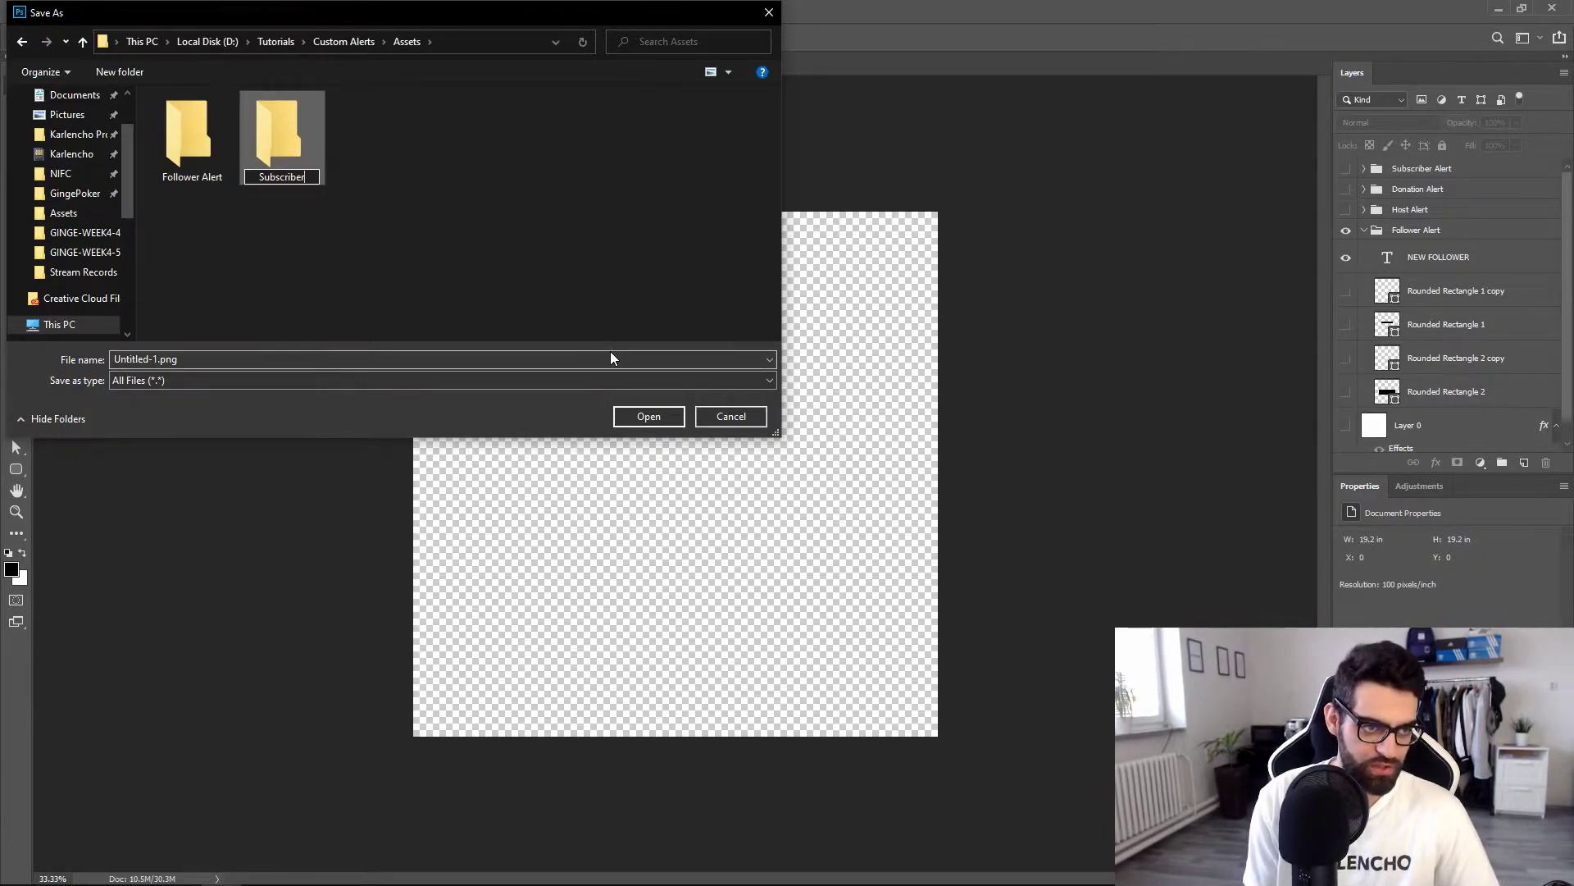
type(" Alert")
key("Return")
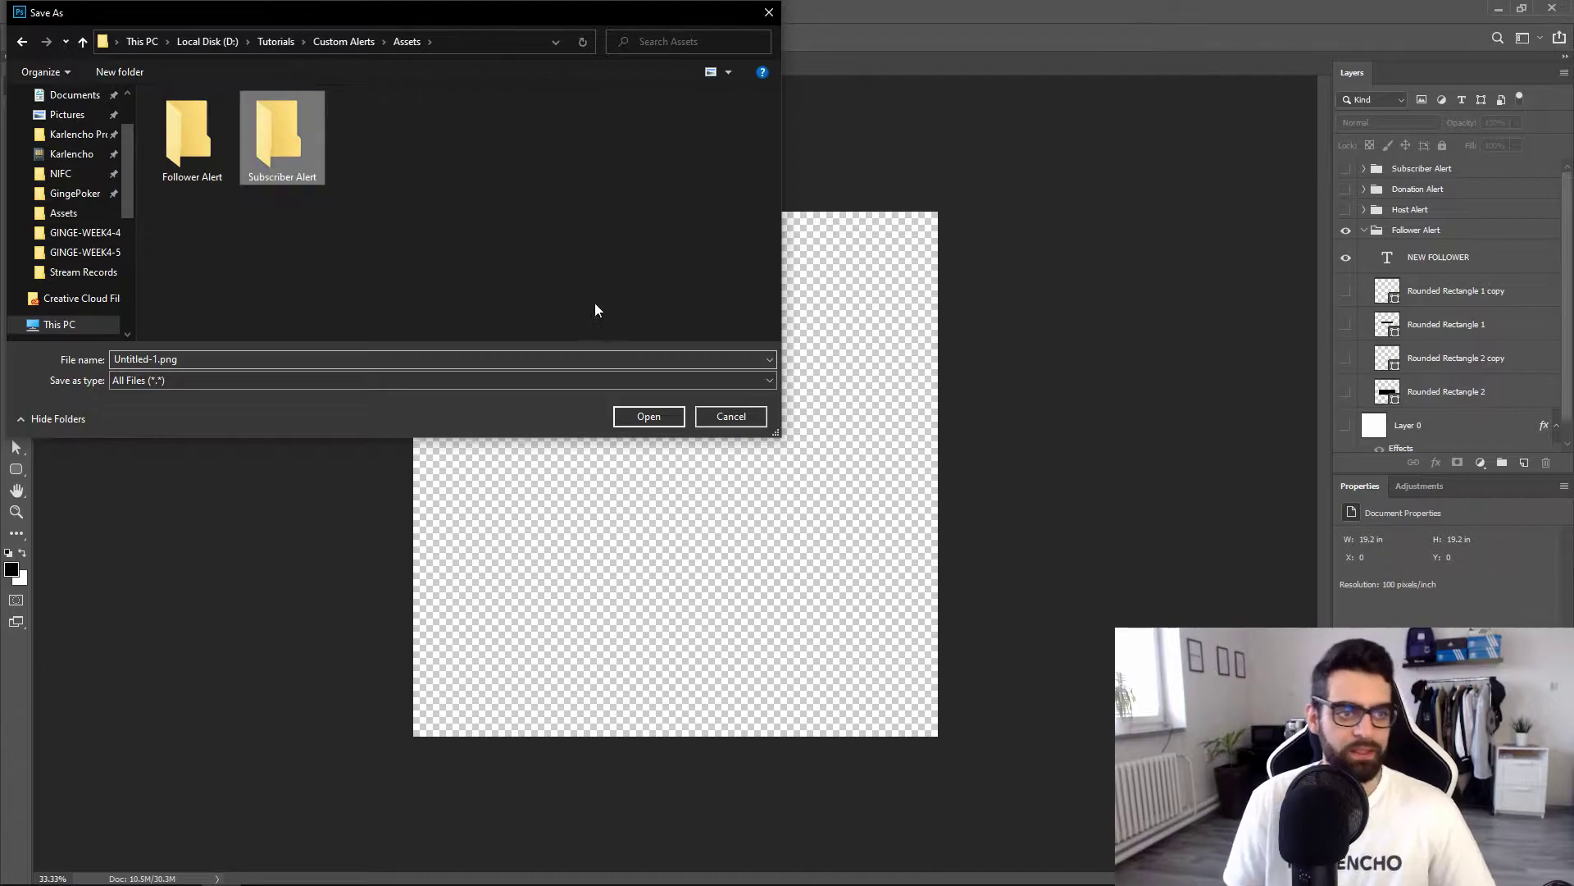
Create 'Host Alert' and 'Donation Alert' folders inside Assets.
right_click(432, 119)
mouse_move(465, 293)
left_click(617, 294)
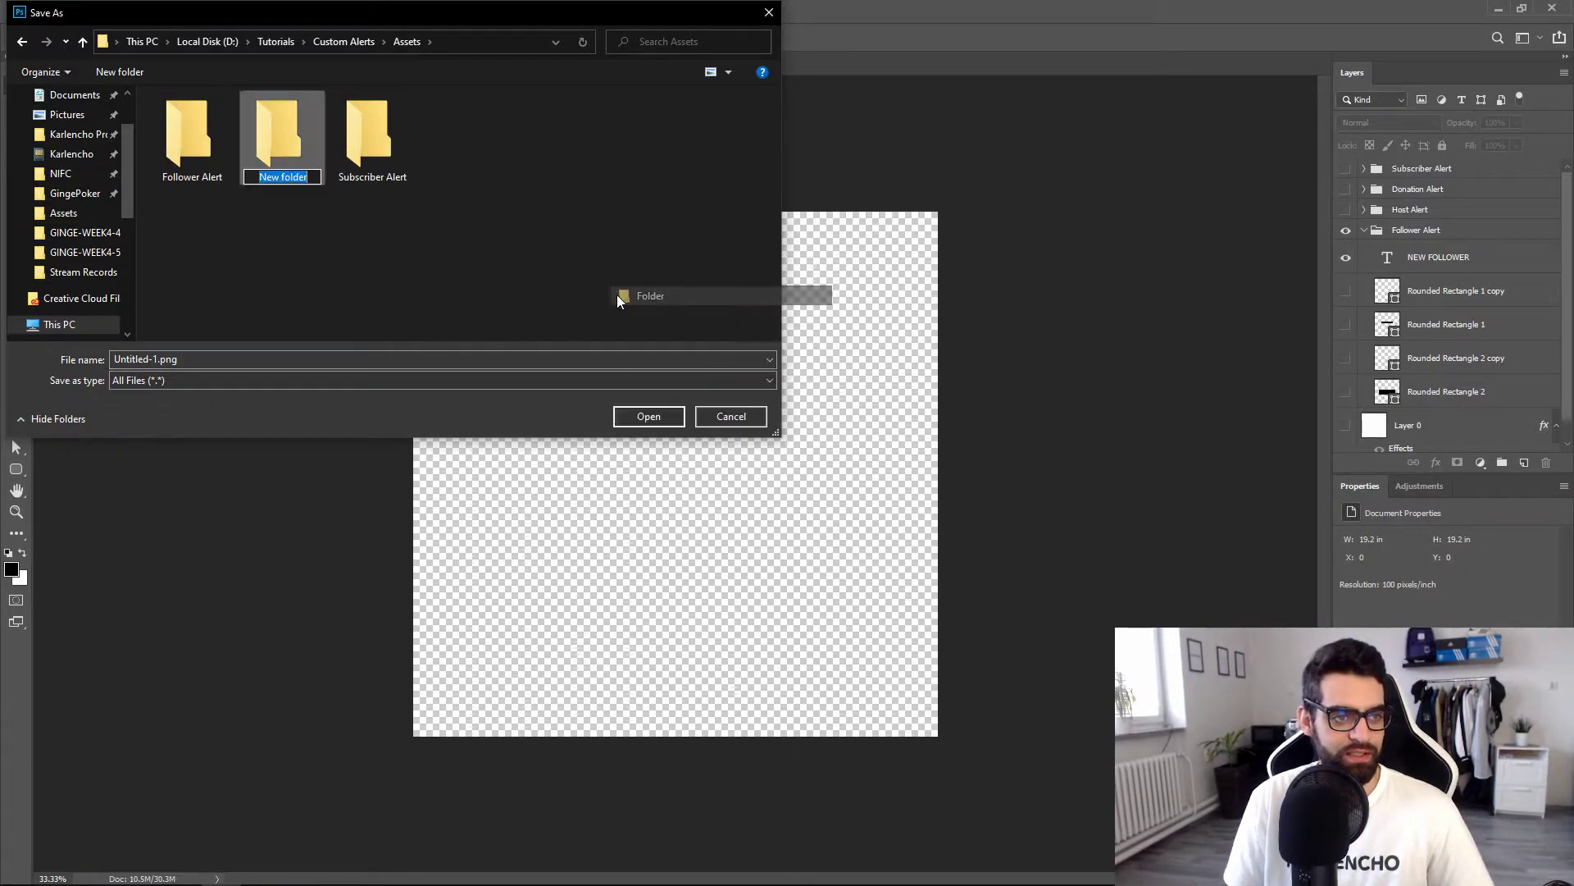
type("Host Alert")
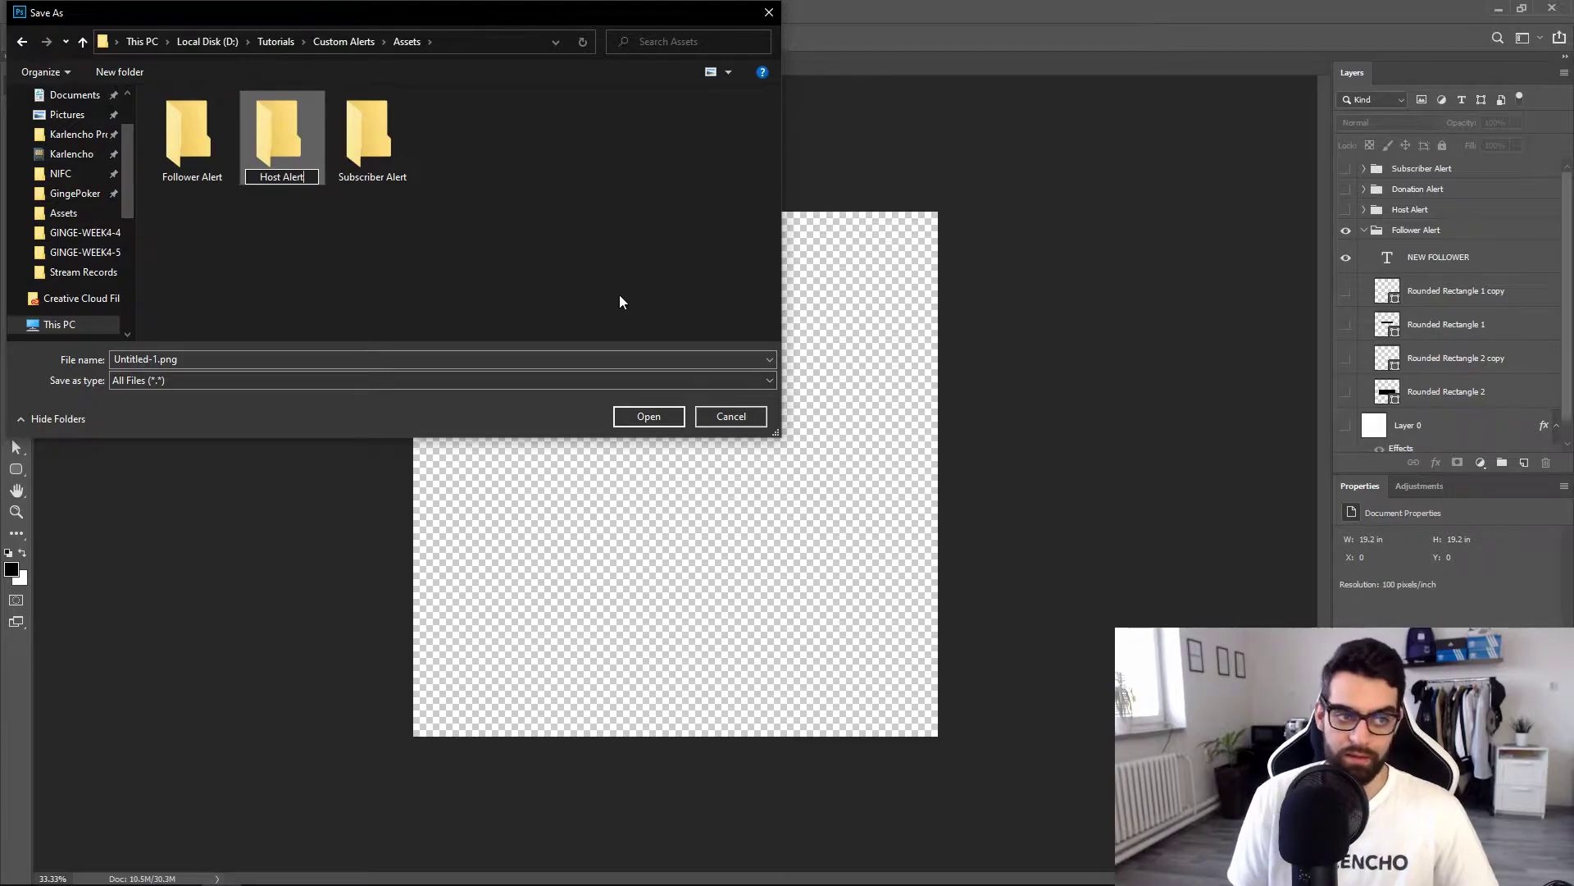
key("Return")
left_click(618, 295)
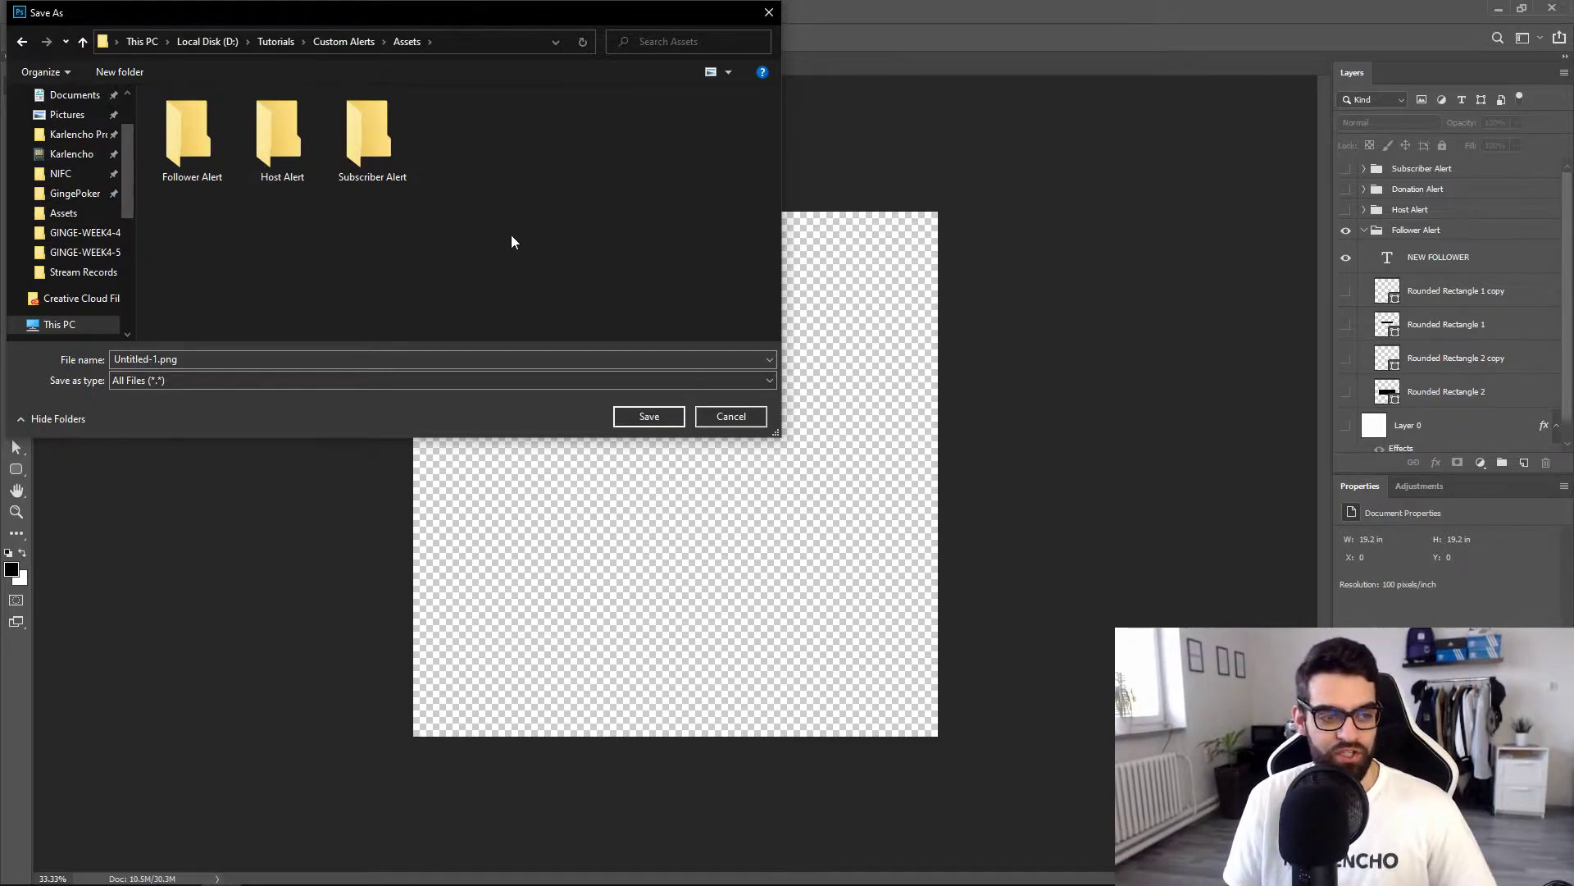
right_click(508, 233)
mouse_move(587, 403)
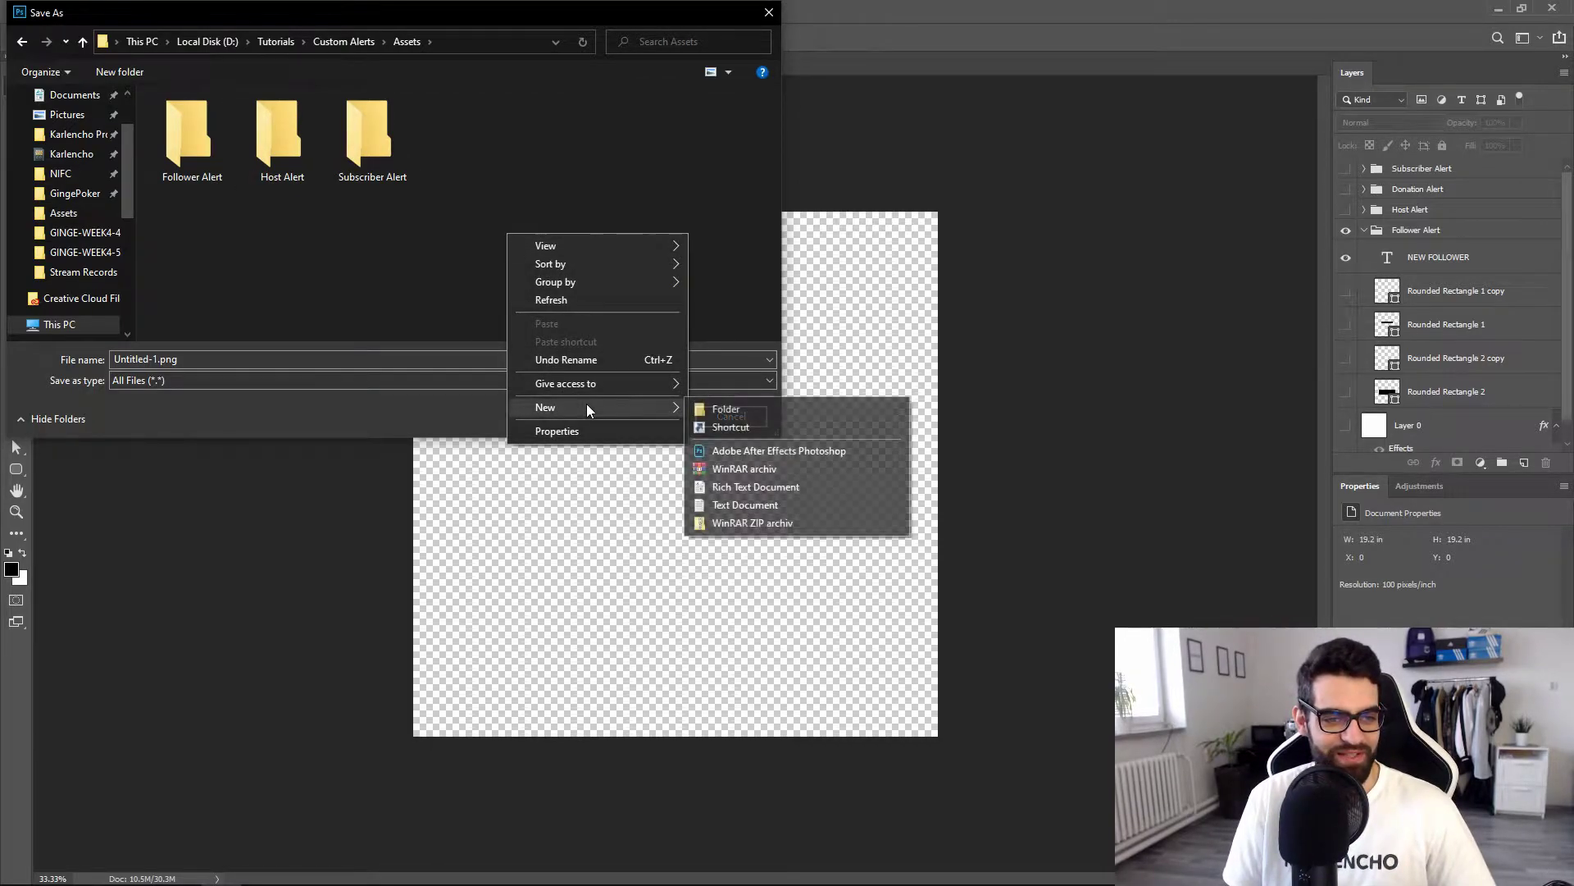
left_click(720, 409)
type("D")
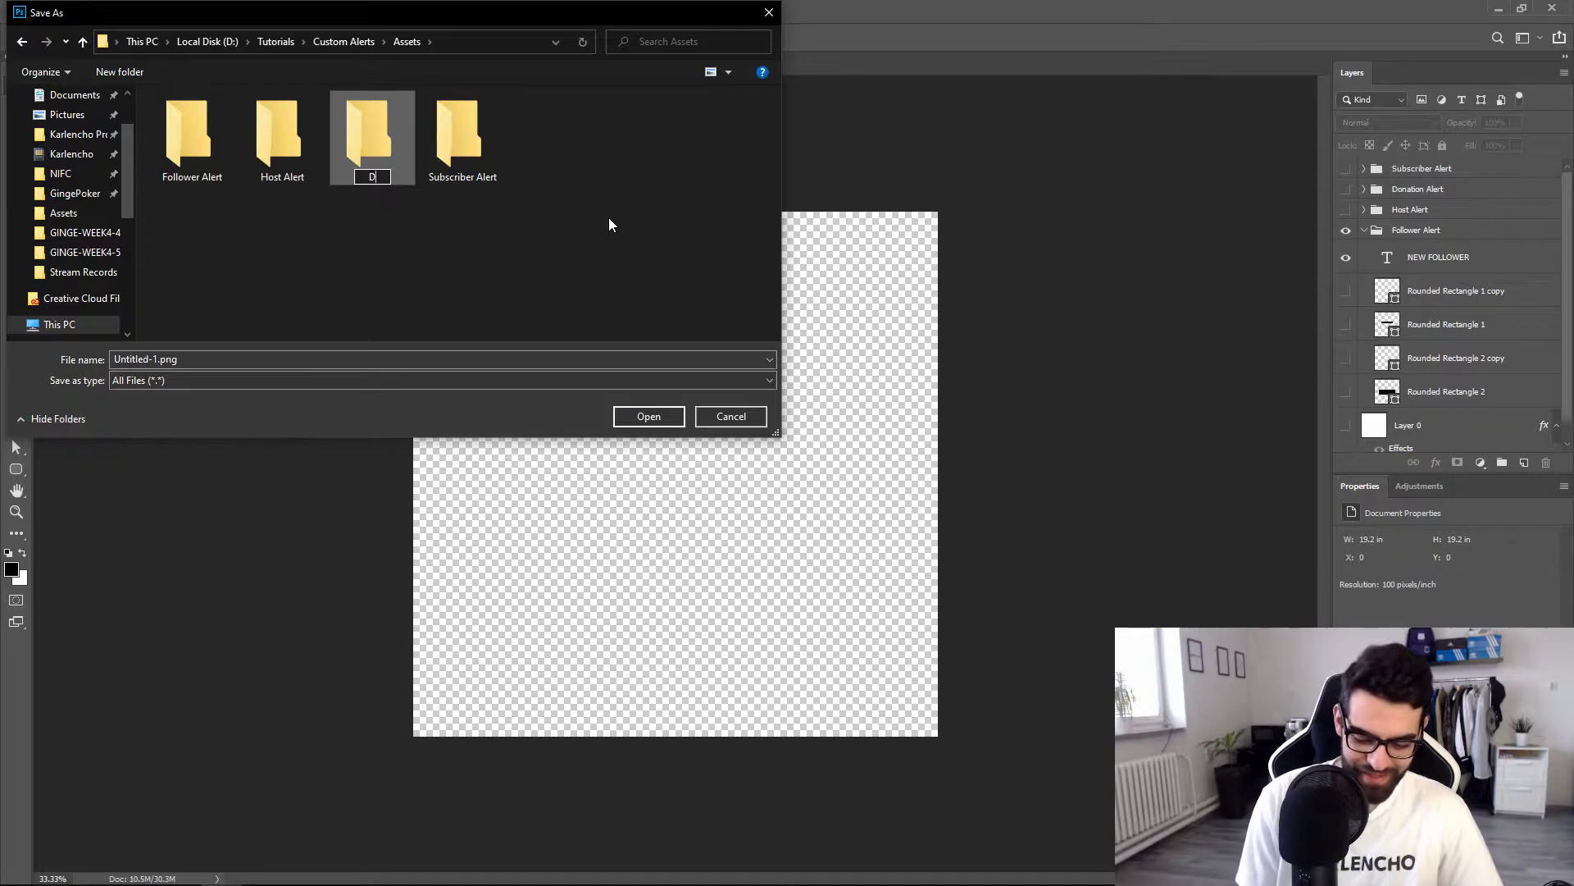
type("onation Alert")
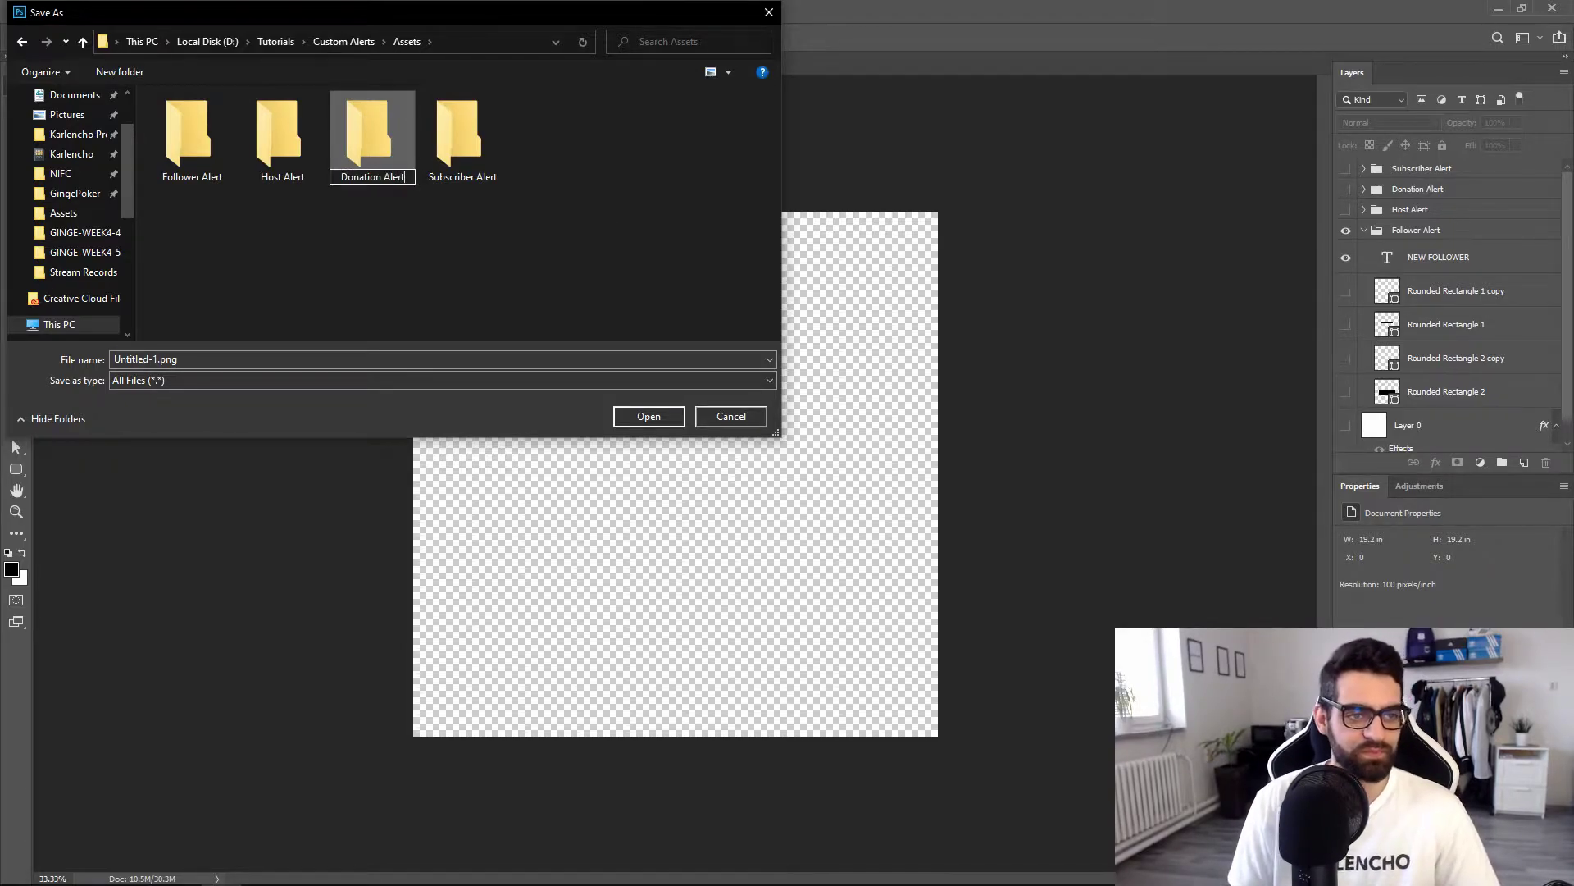
key("Return")
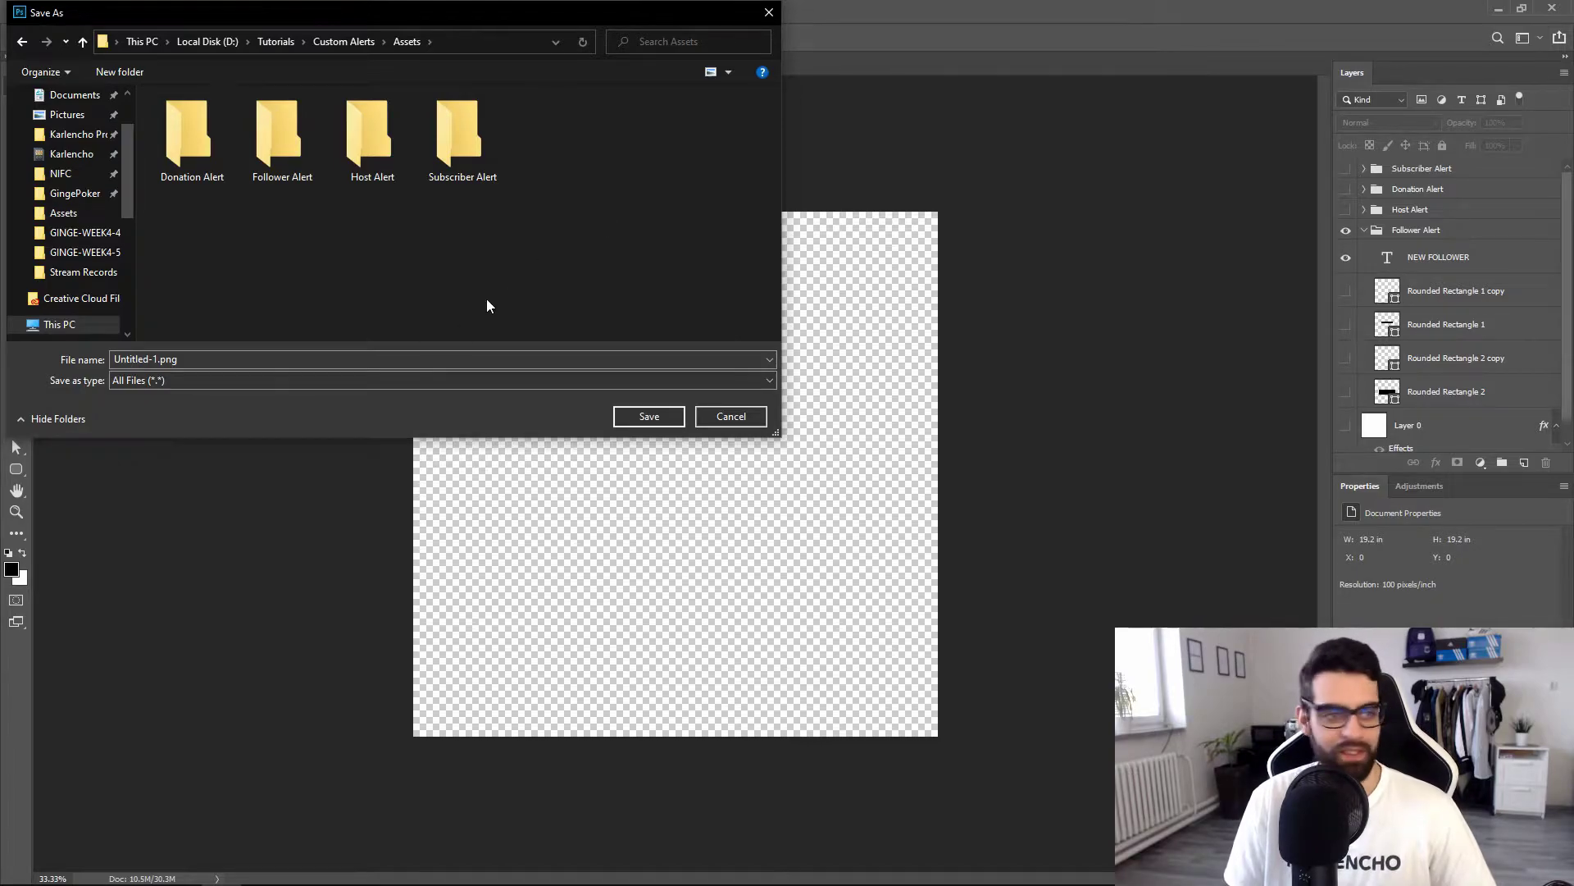
Save the NEW FOLLOWER text as Follower.png in the Follower Alert folder.
double_click(282, 138)
left_click(233, 358)
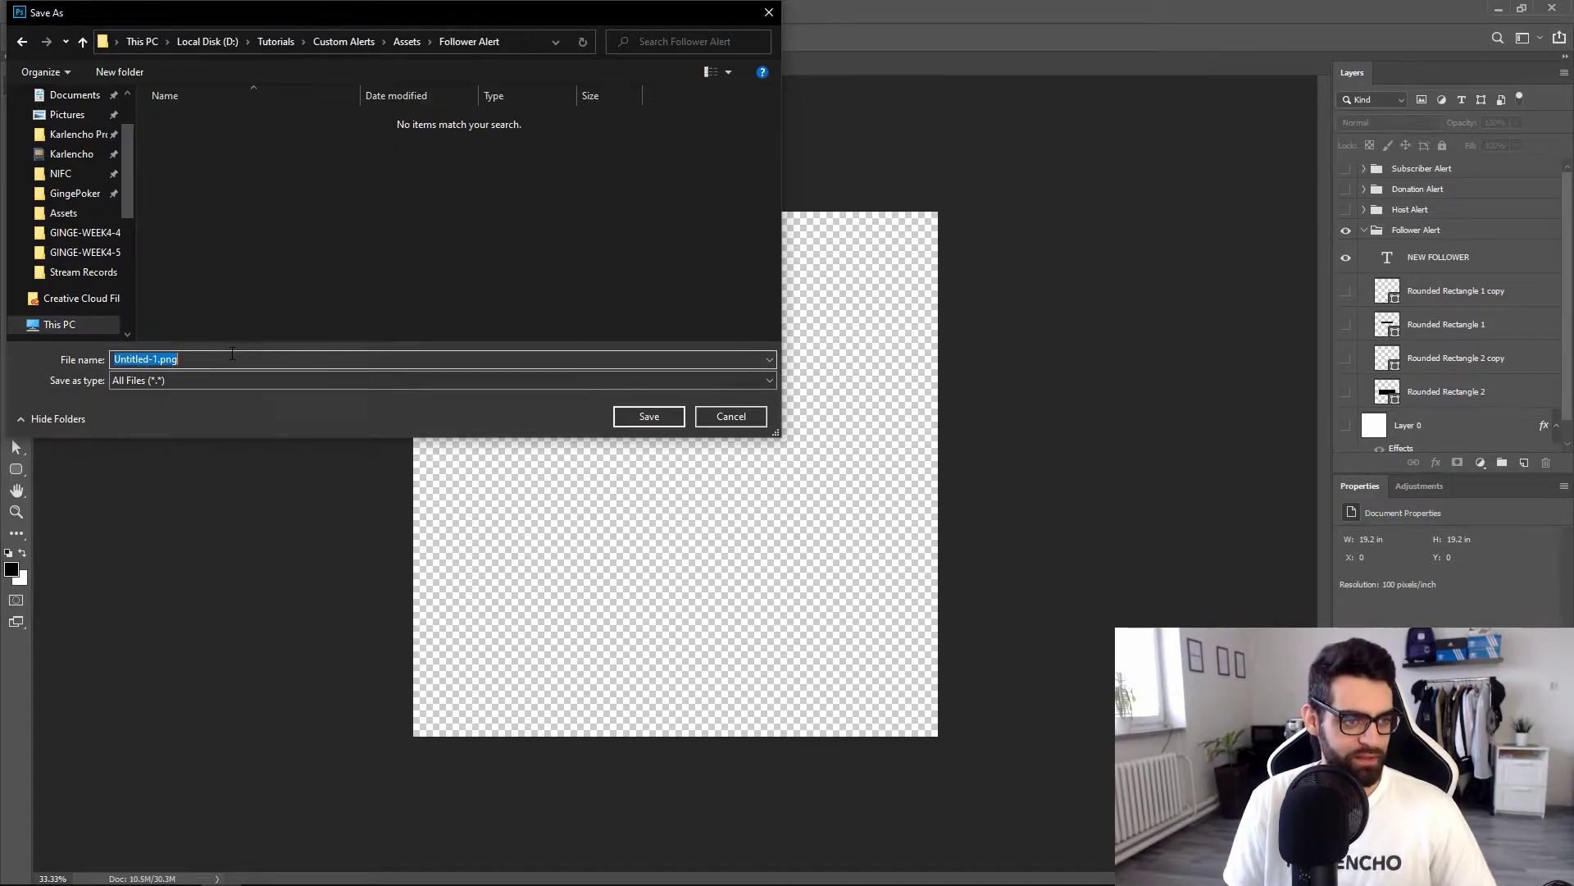
type("Follower")
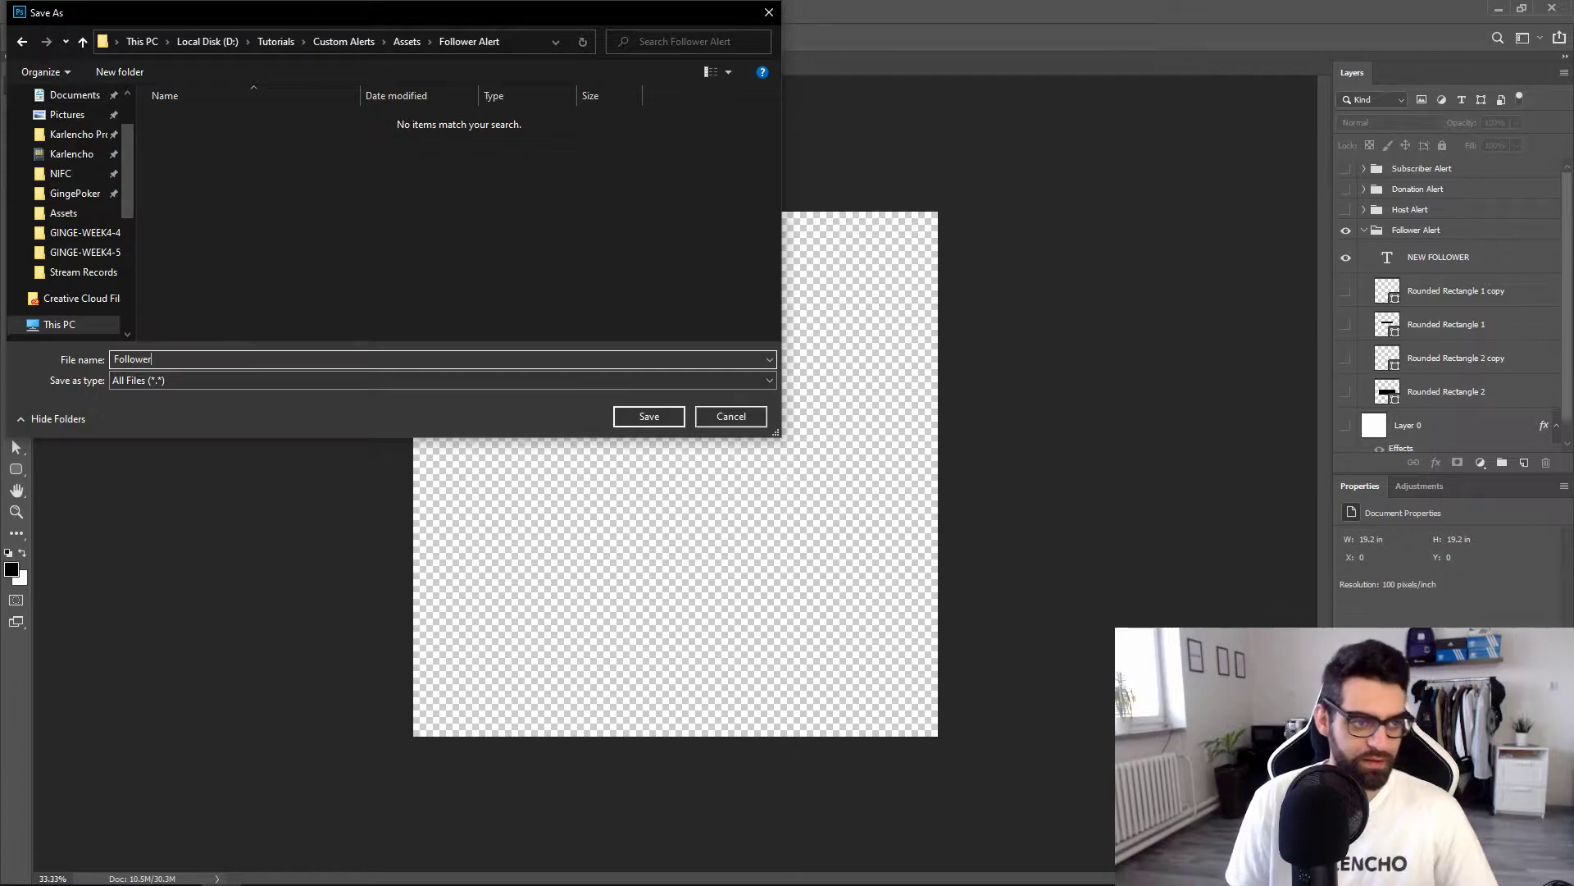
left_click(647, 417)
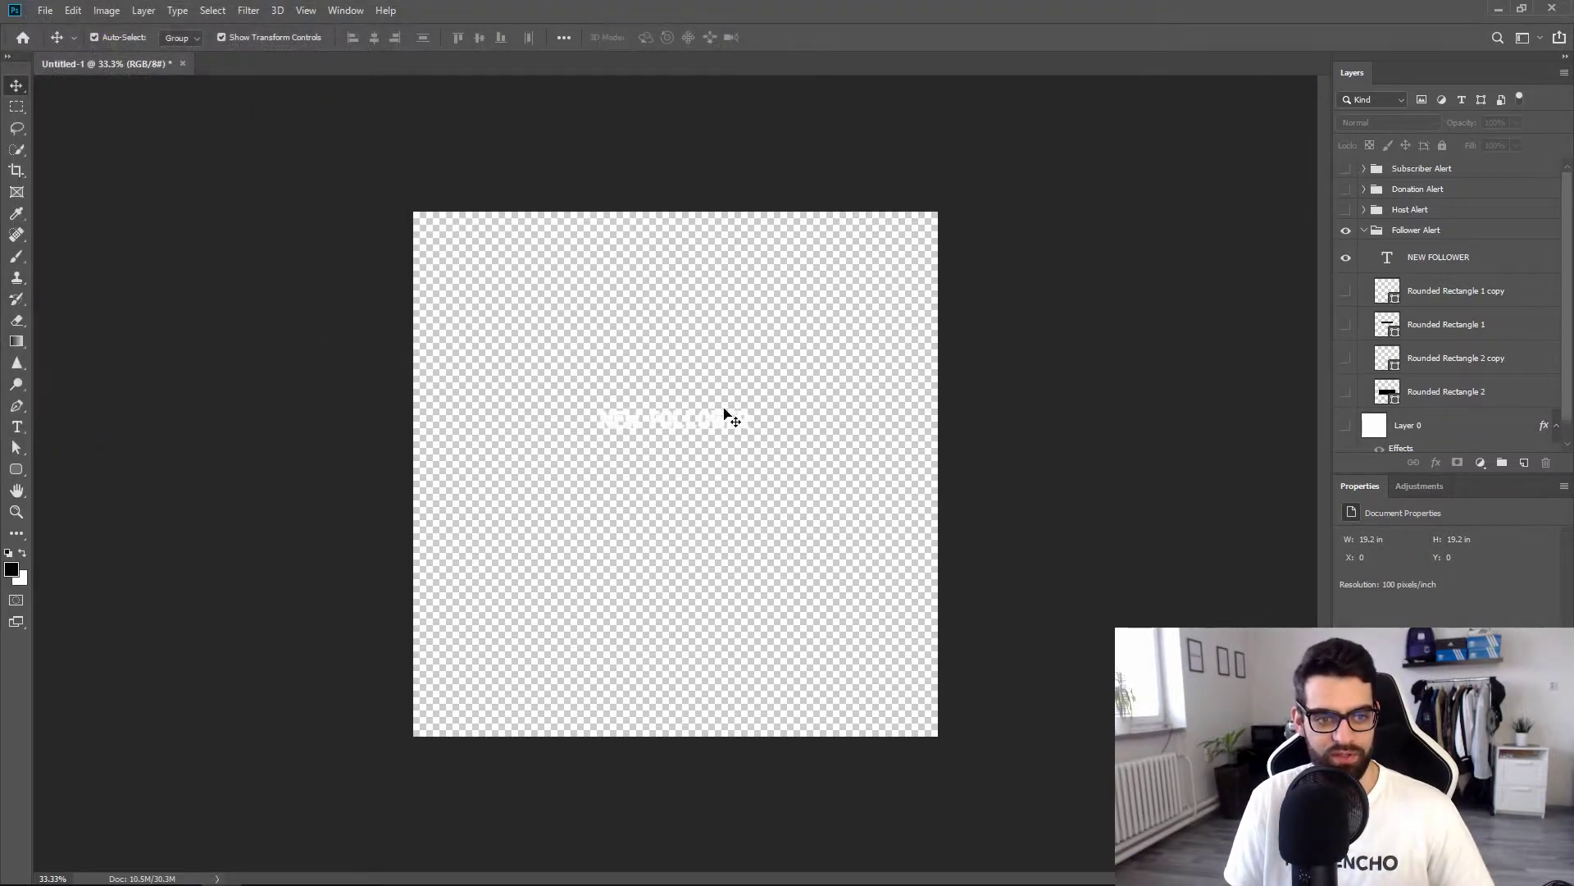
Show only the Rounded Rectangle 1 copy outline and export it as Small Stroke.png.
left_click(1345, 257)
left_click(1346, 291)
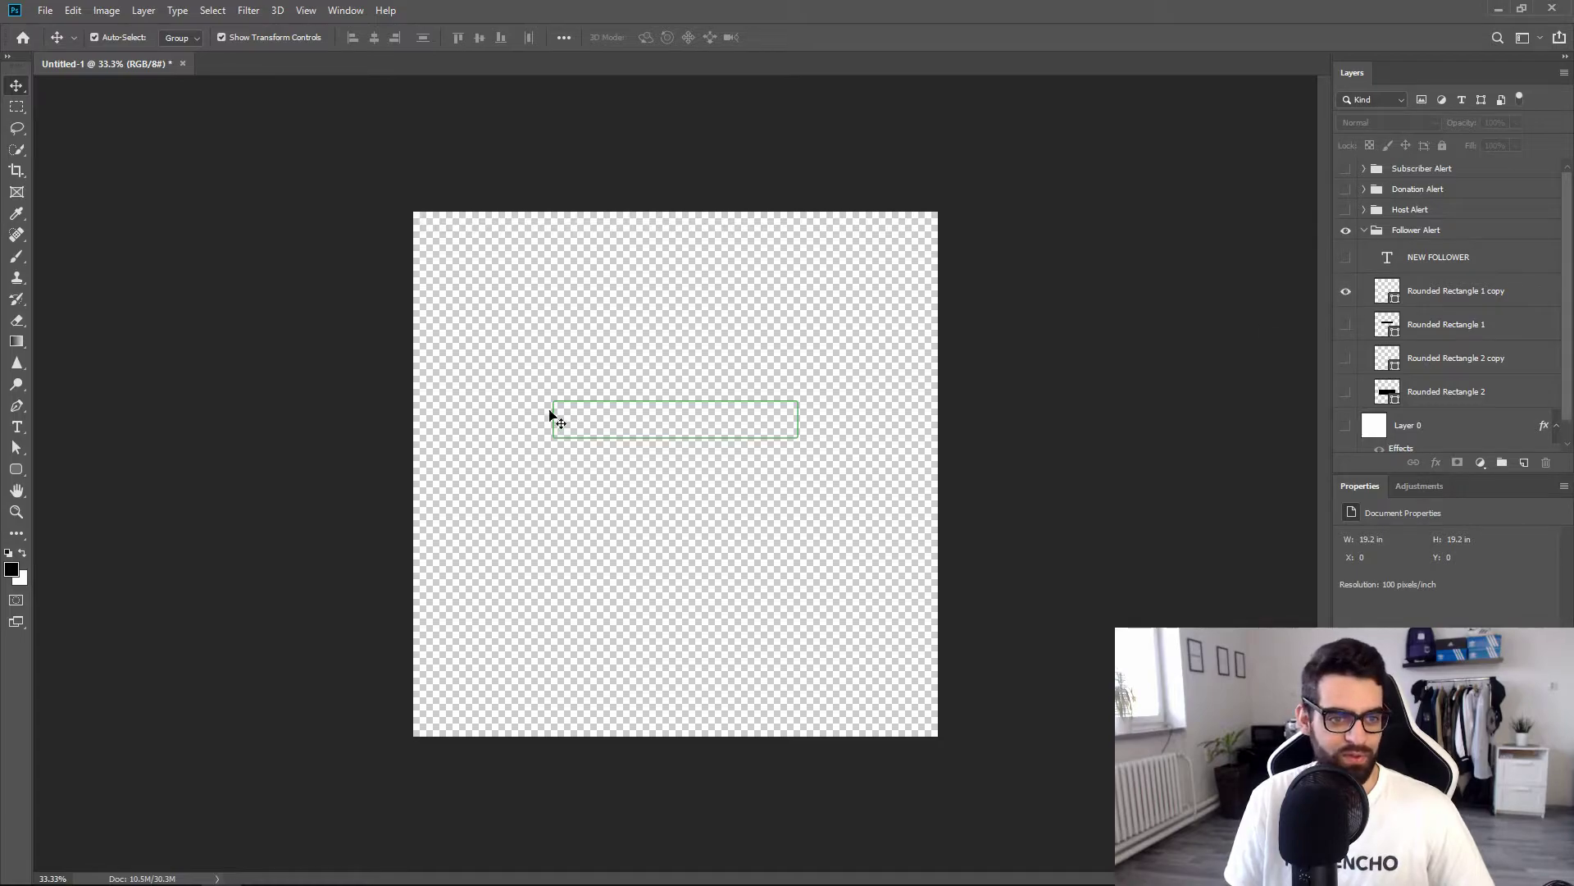
left_click(45, 10)
mouse_move(123, 234)
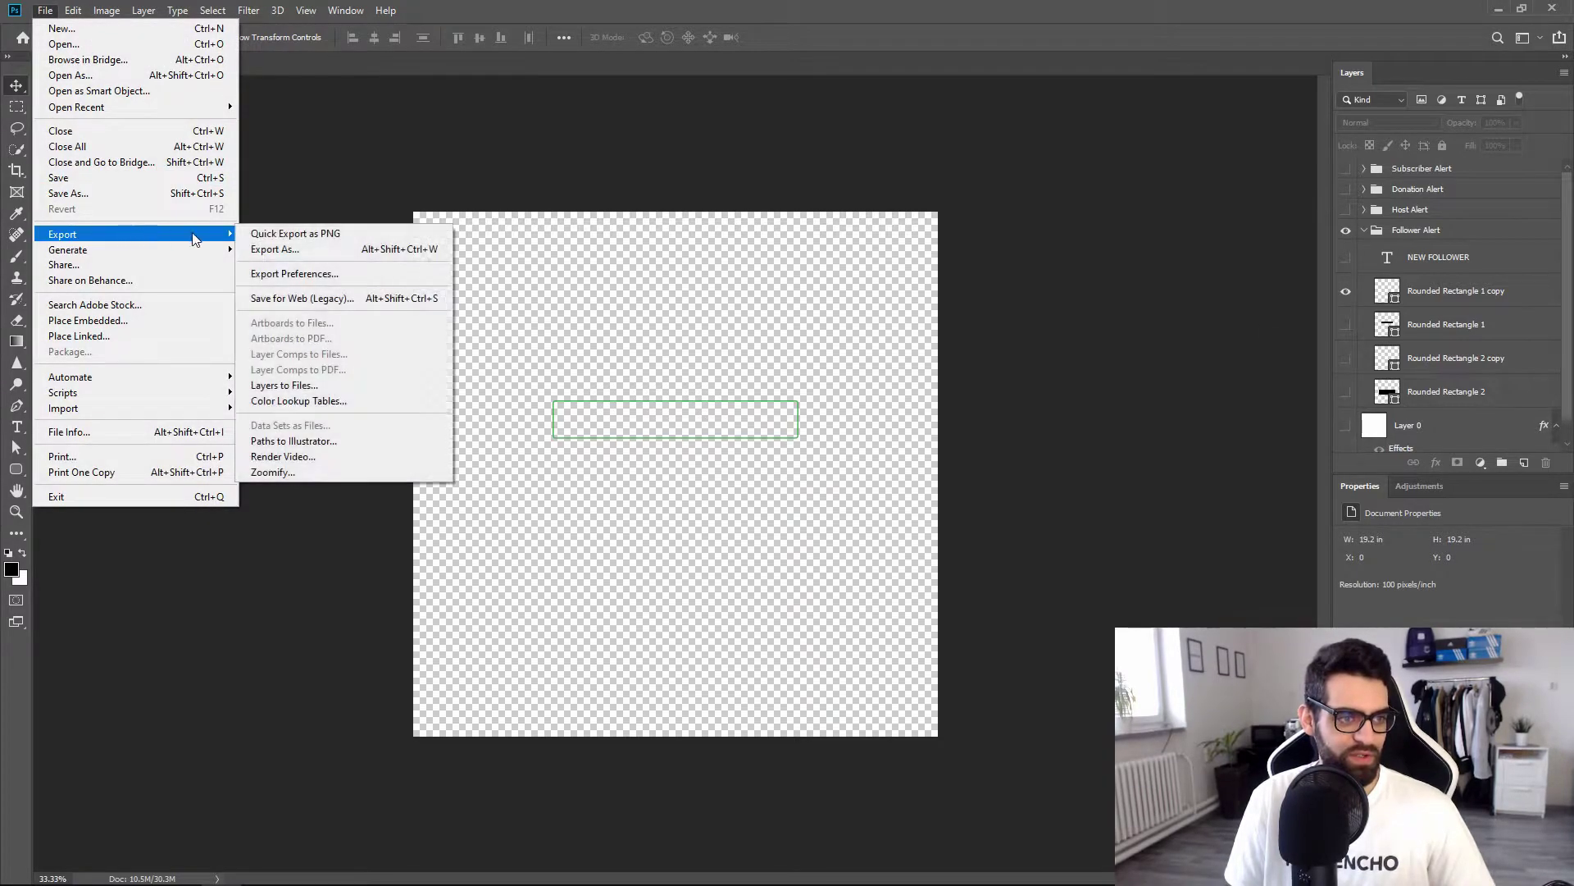
left_click(295, 235)
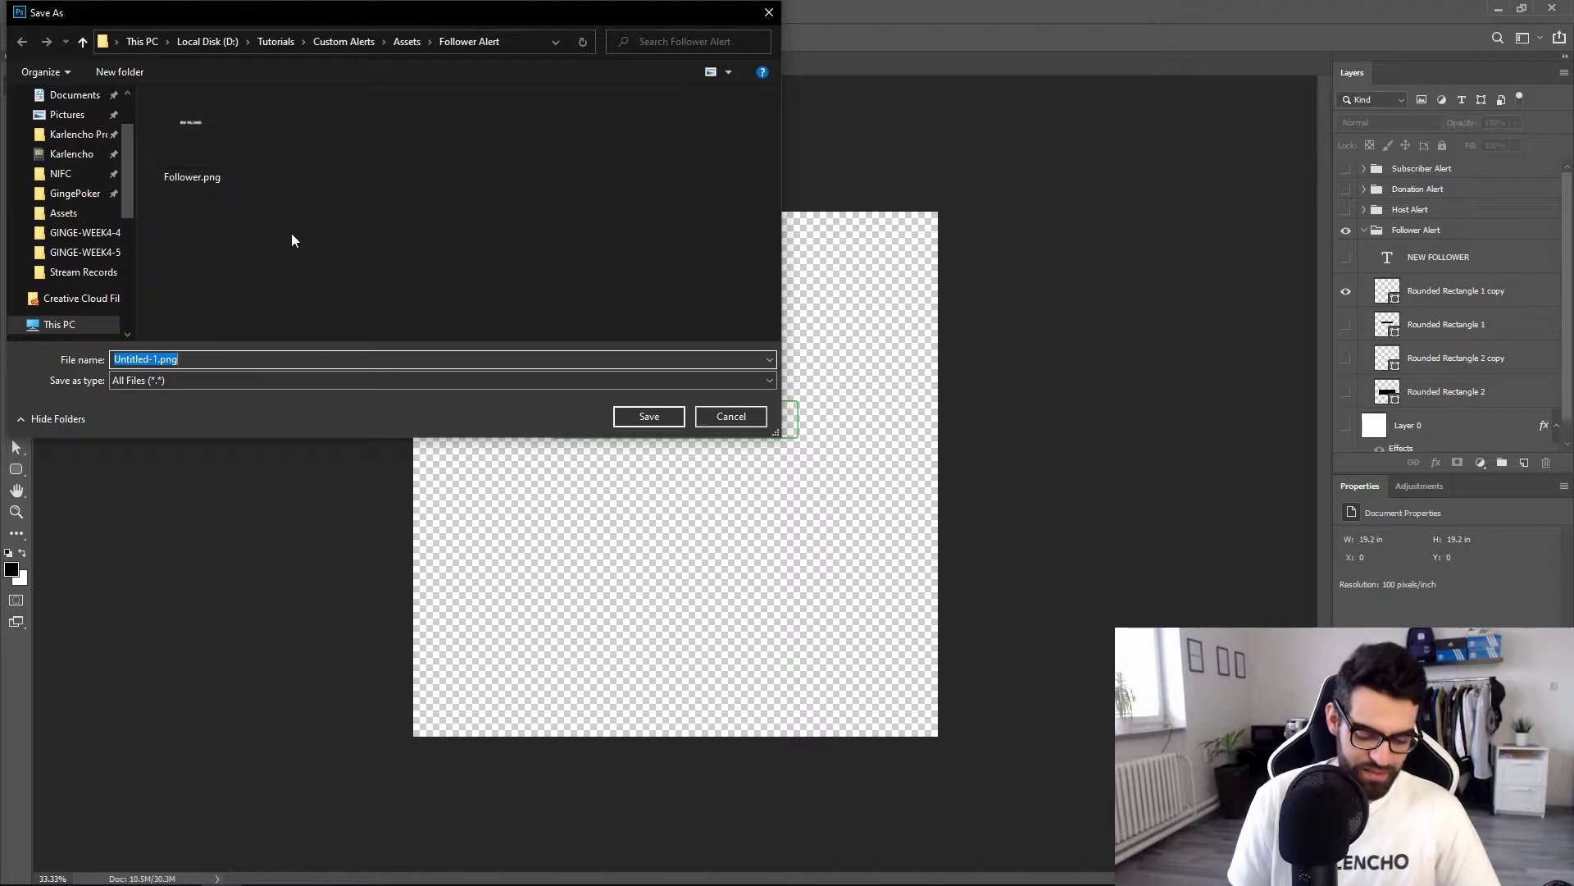
type("Small Stroke")
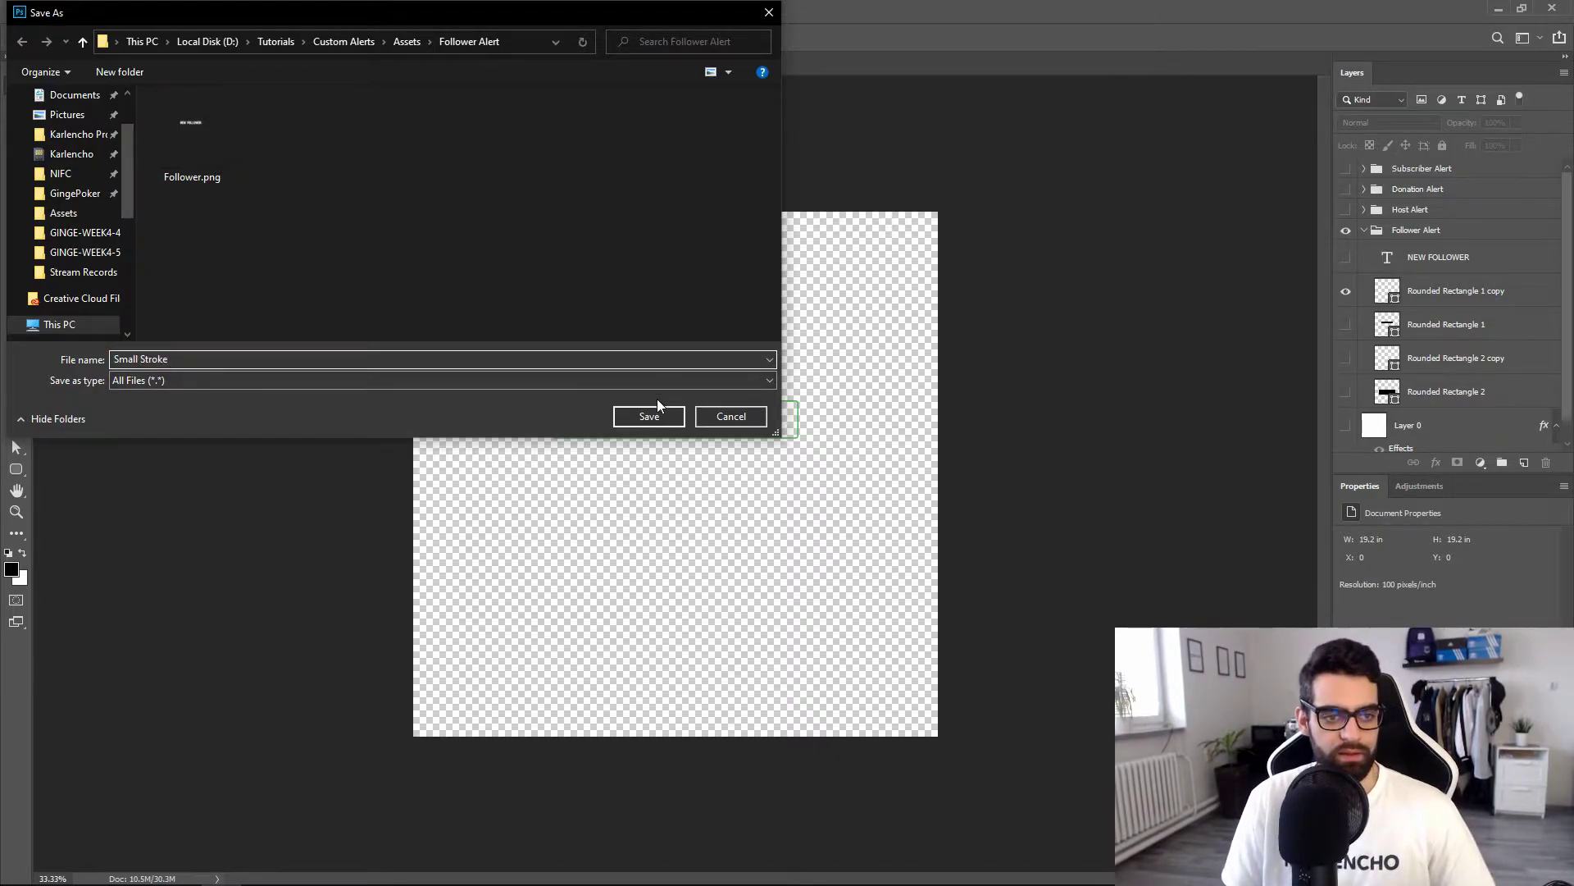
left_click(660, 414)
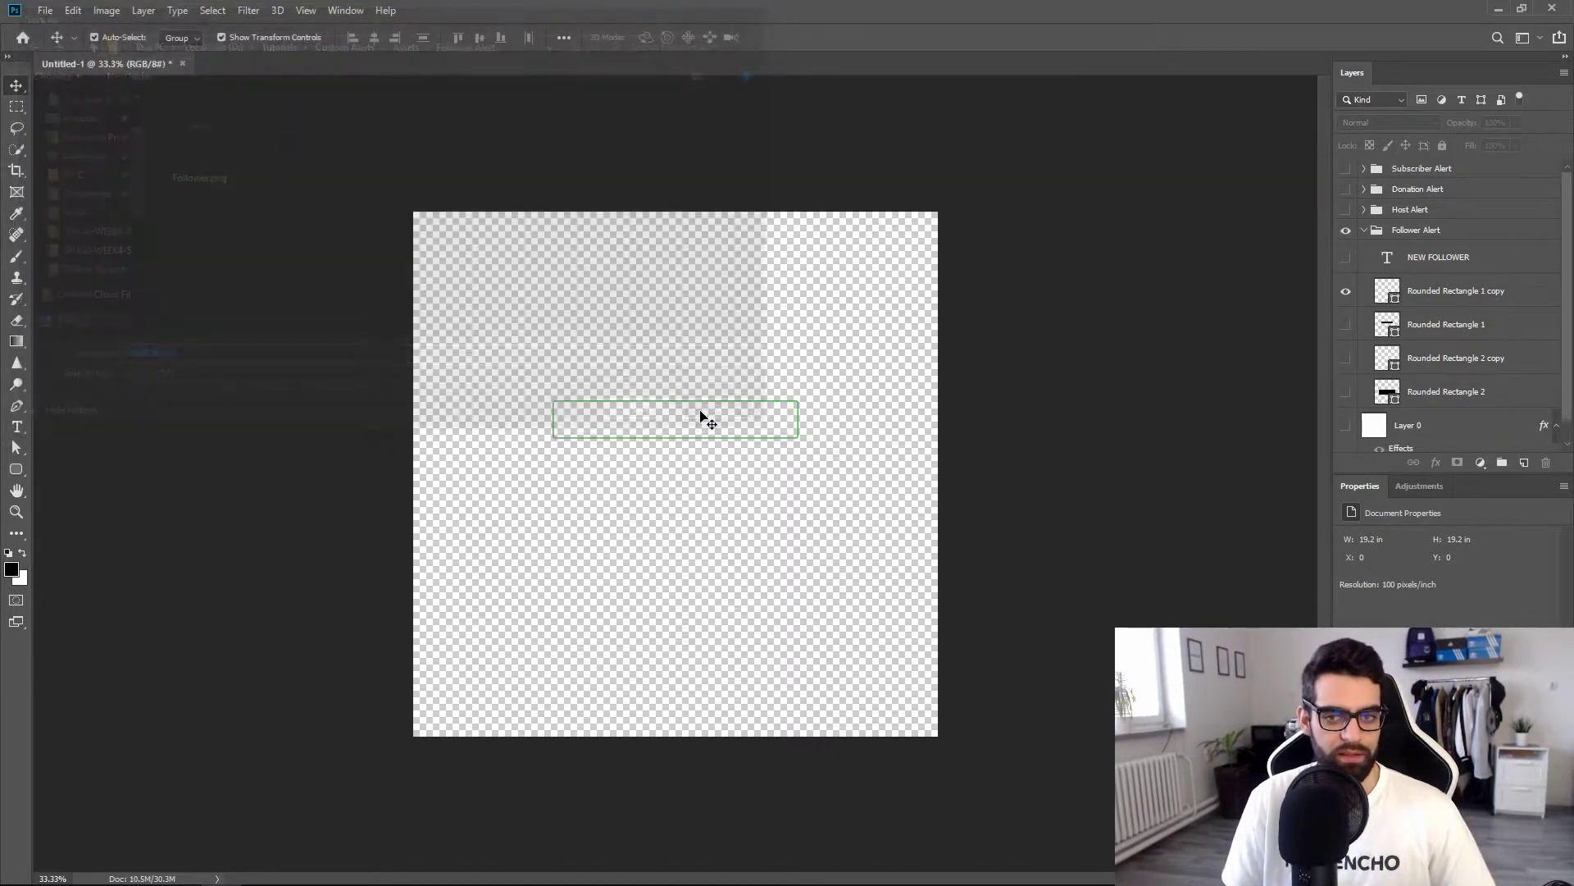
Show only the Rounded Rectangle 1 bar and export it as Smaller Rectangle.png.
left_click(1346, 291)
left_click(1345, 326)
left_click(45, 10)
left_click(45, 10)
left_click(45, 10)
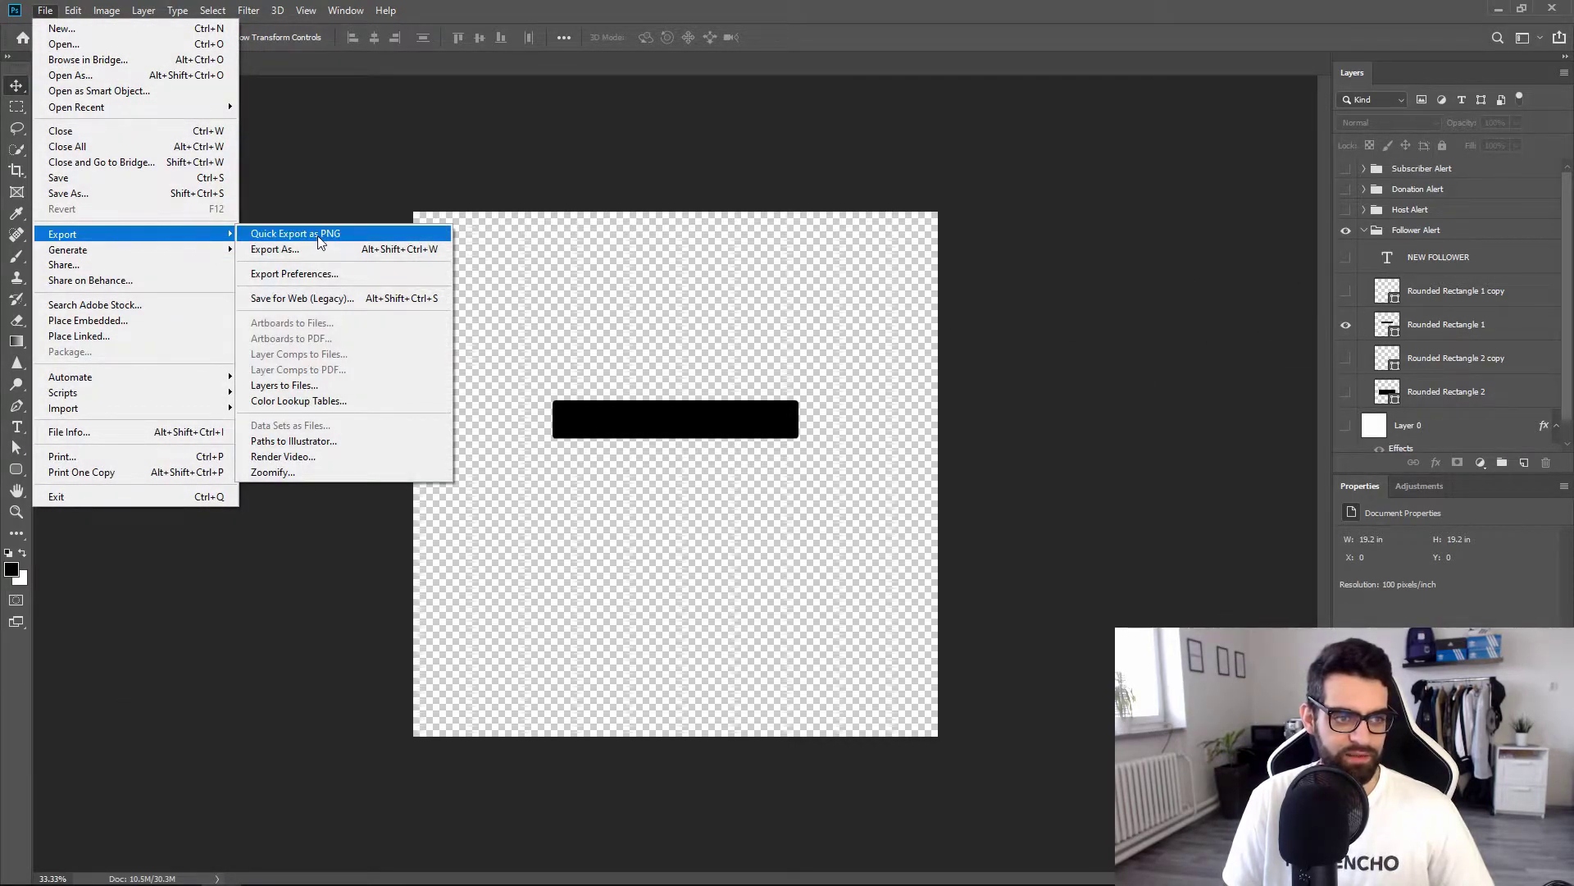
left_click(320, 238)
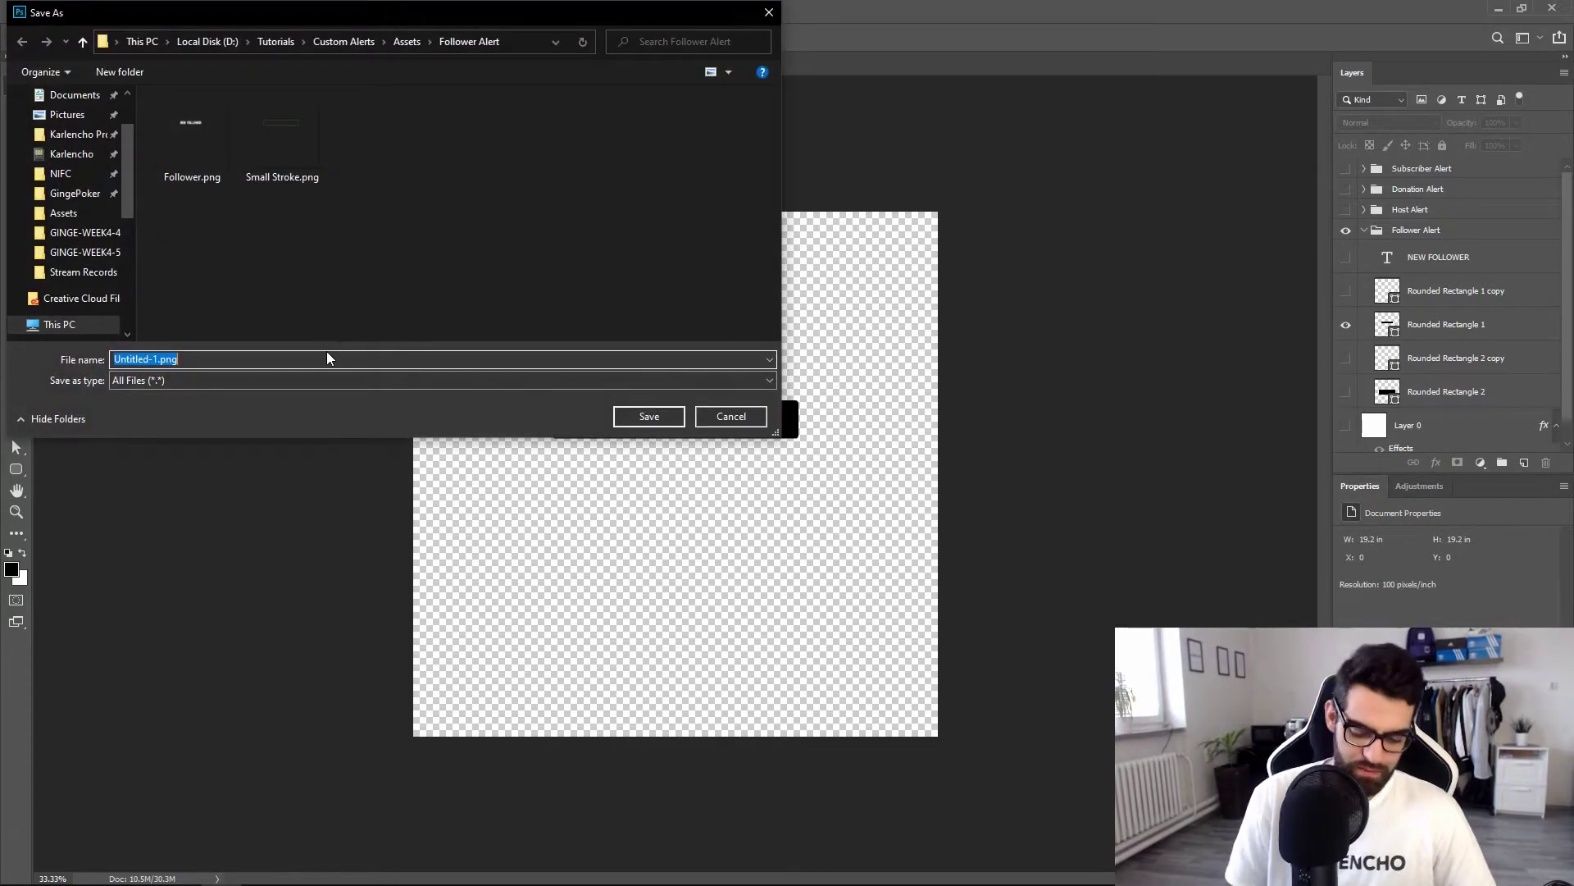
type("Smaller")
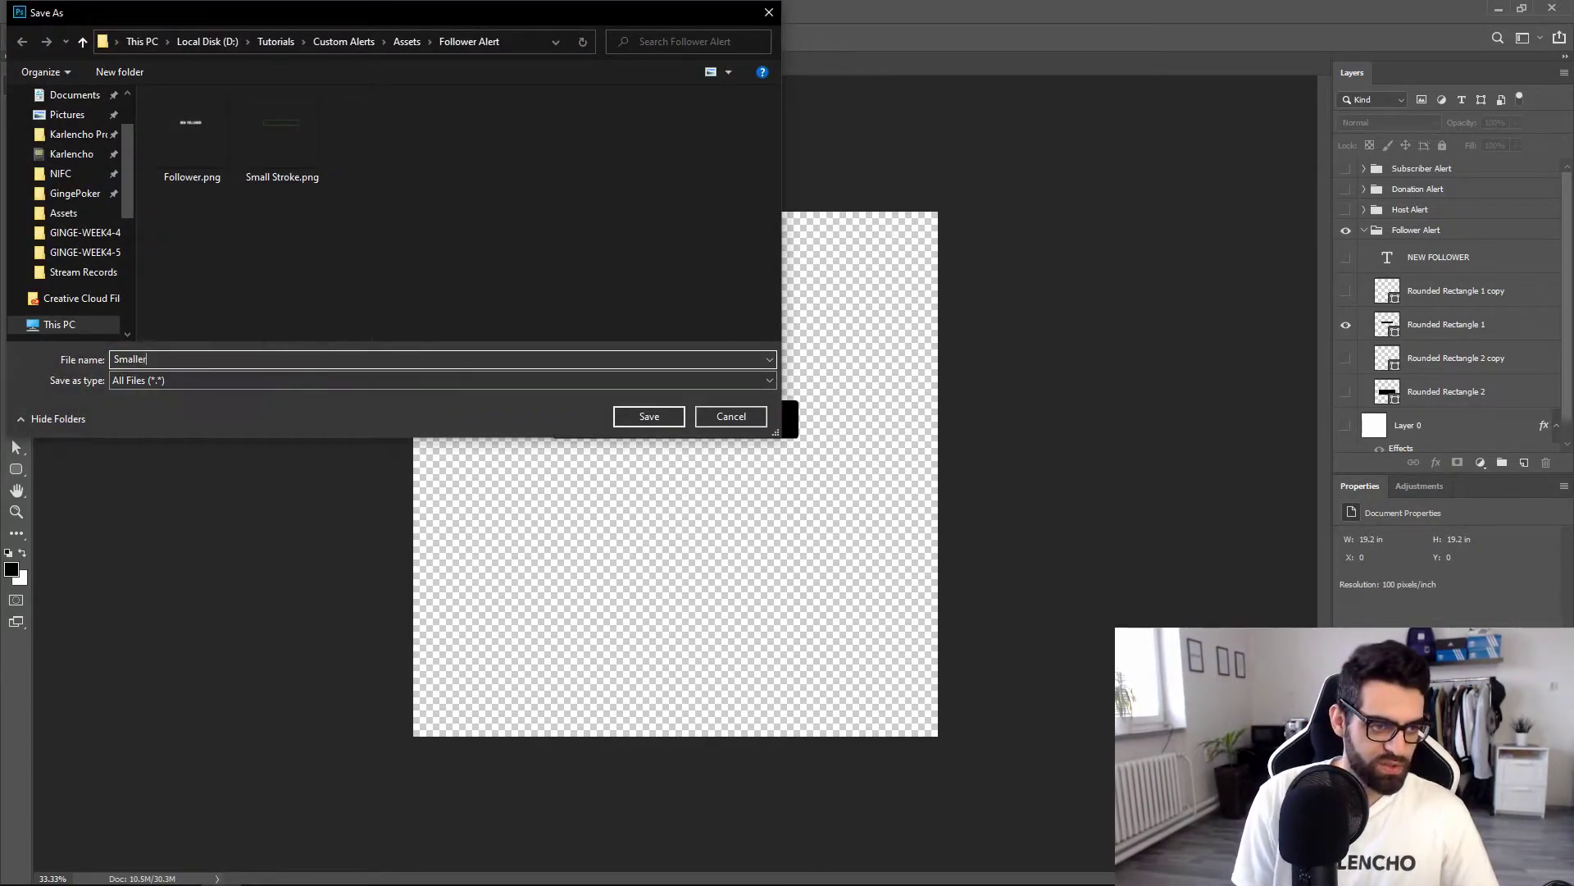
type(" Rectangle")
left_click(648, 416)
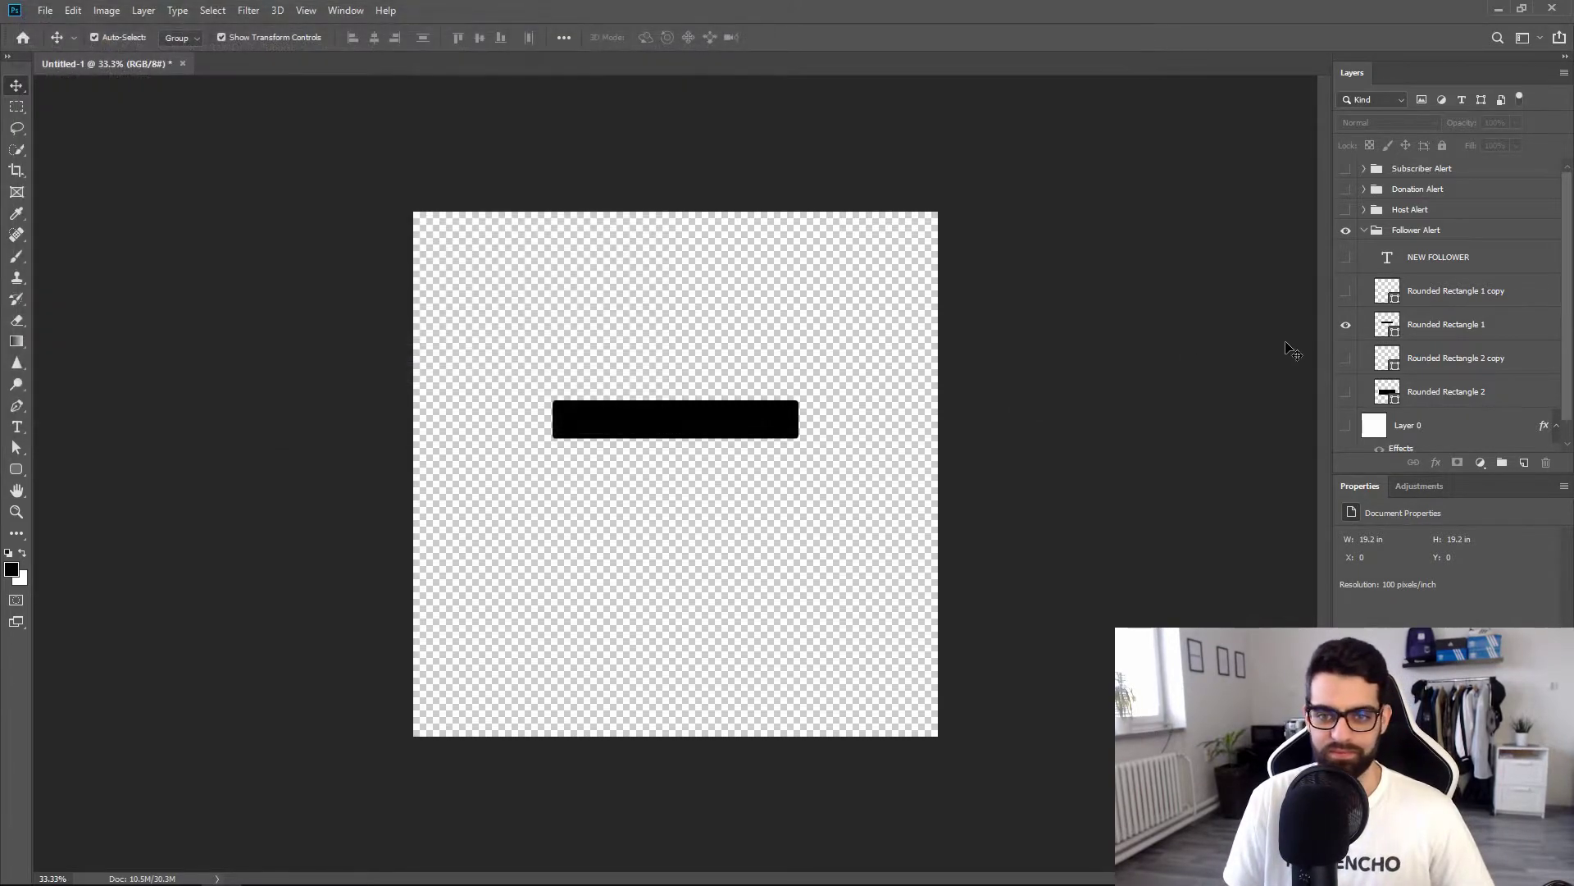
Show only the Rounded Rectangle 2 copy outline and export it as Bigger Stroke.png.
left_click(1345, 325)
left_click(1346, 358)
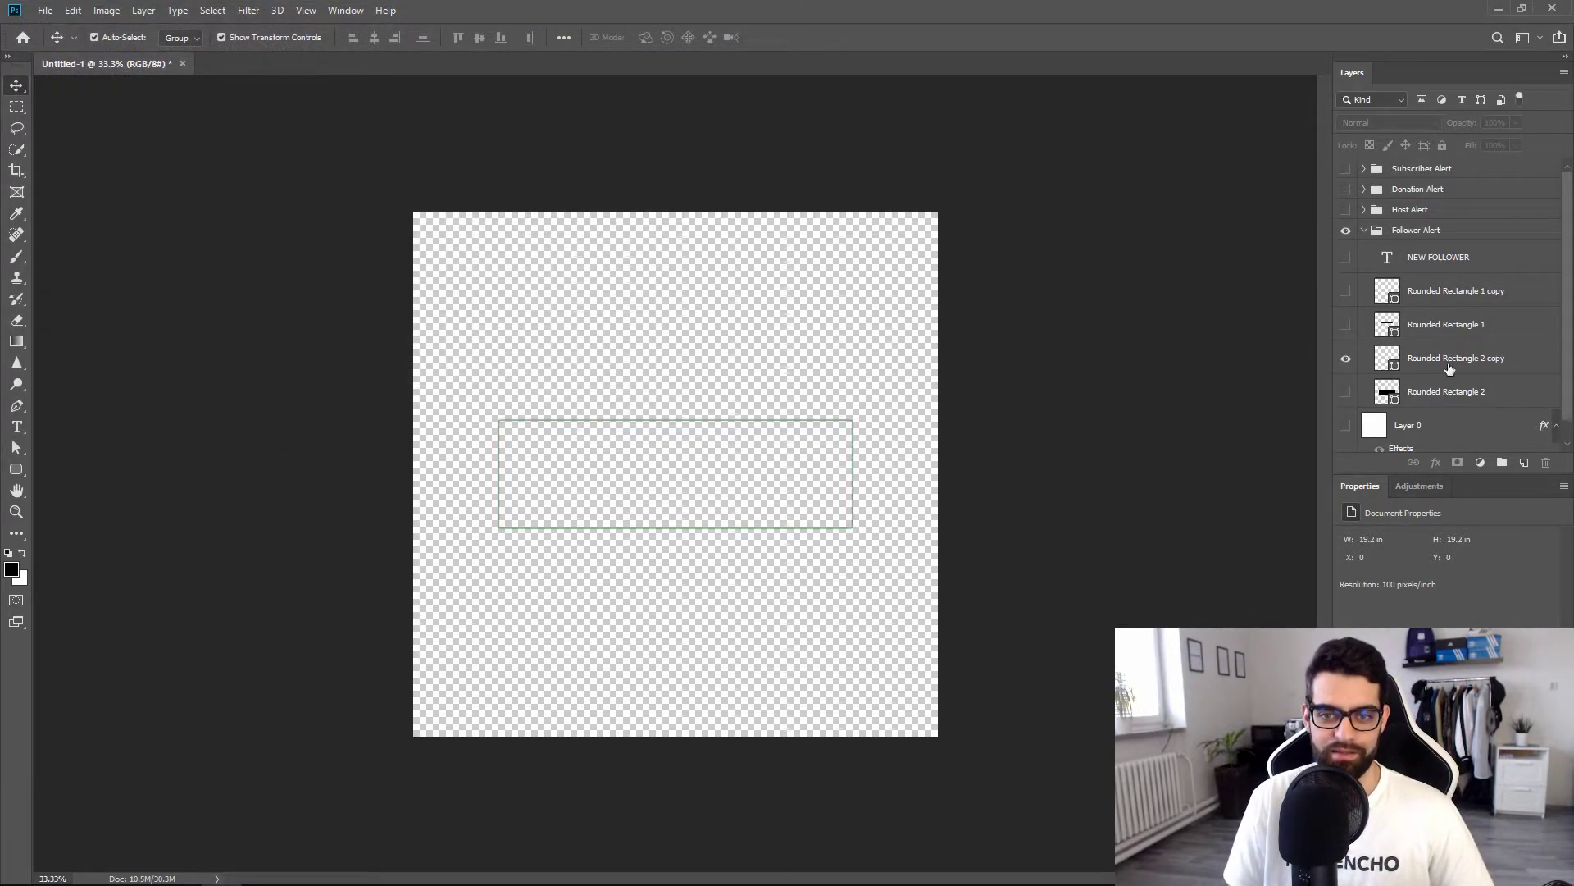
left_click(45, 9)
mouse_move(192, 237)
left_click(271, 236)
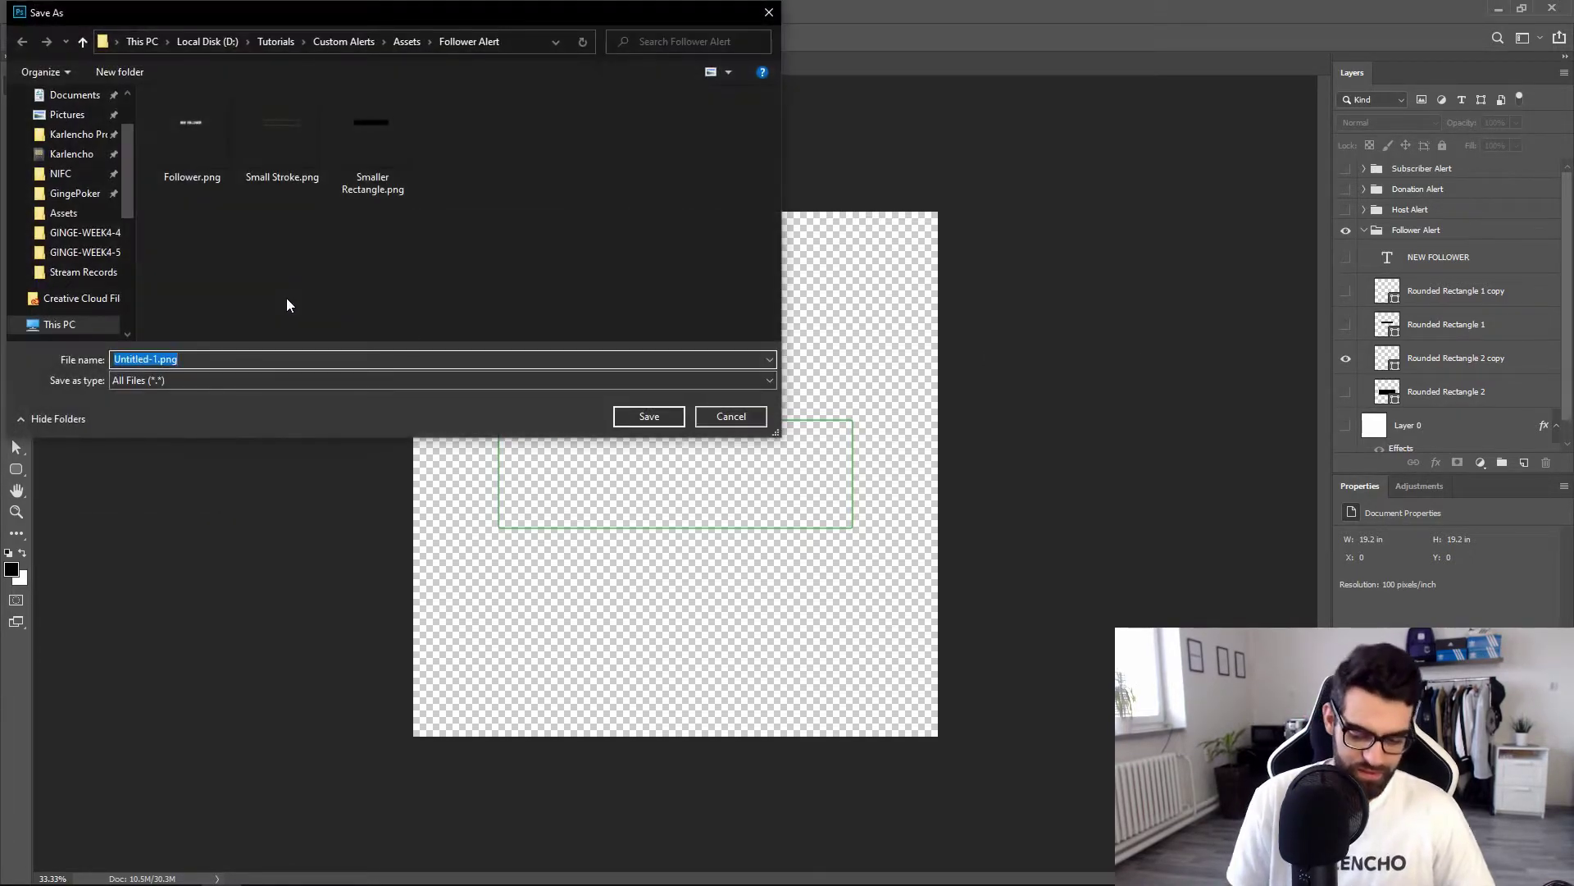
type("Bigger Stroke")
left_click(649, 415)
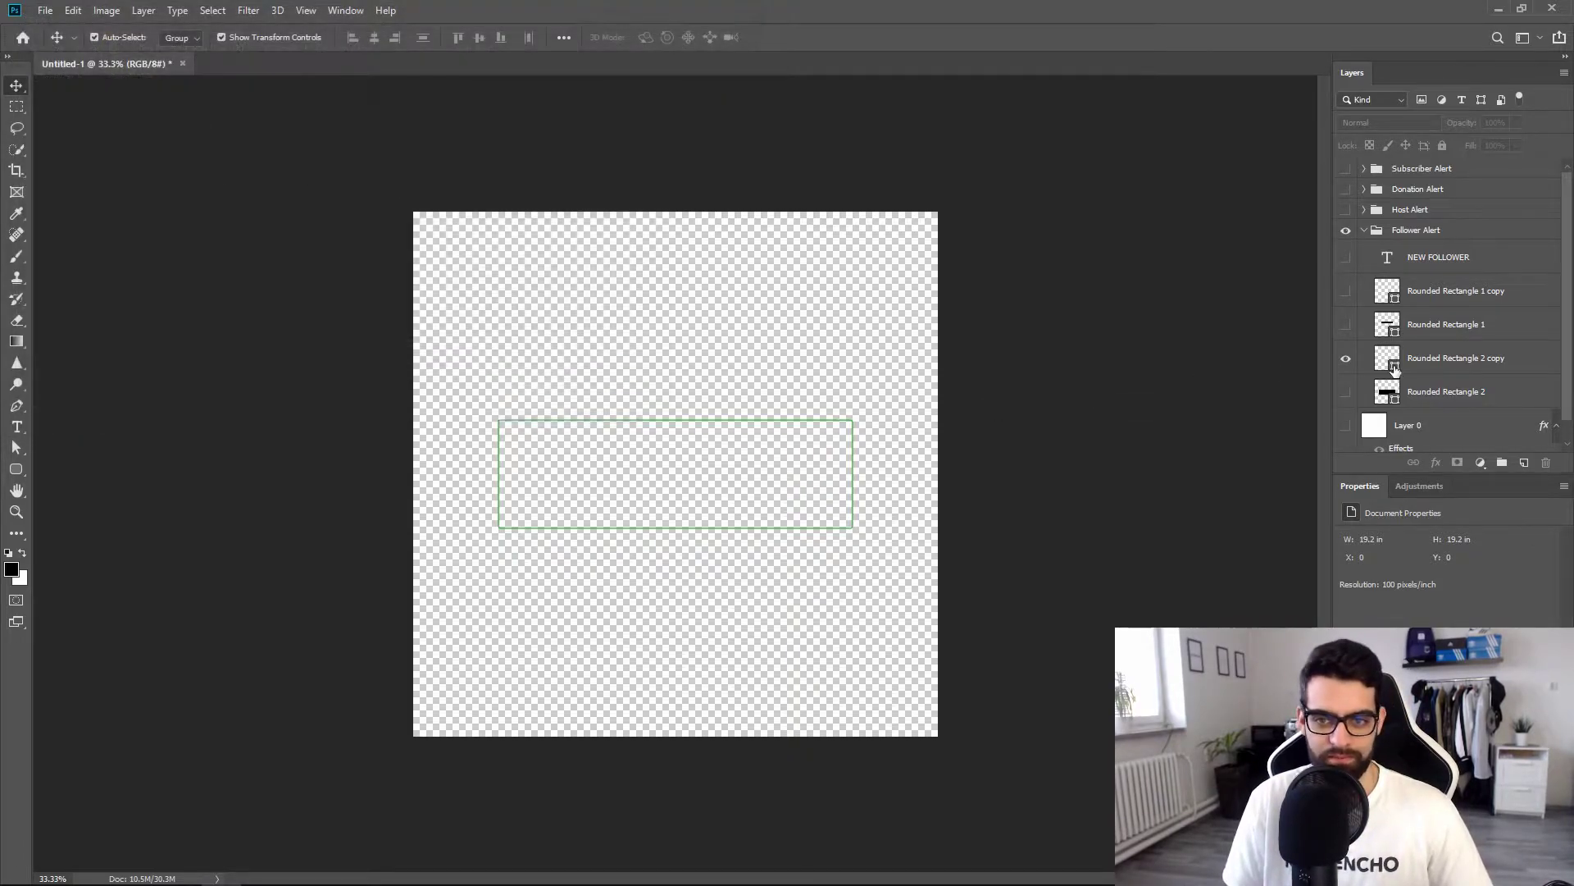
Export Rounded Rectangle 2 as Bigger Rectangle.png, then hide it and collapse Follower Alert.
left_click(1346, 359)
left_click(1346, 392)
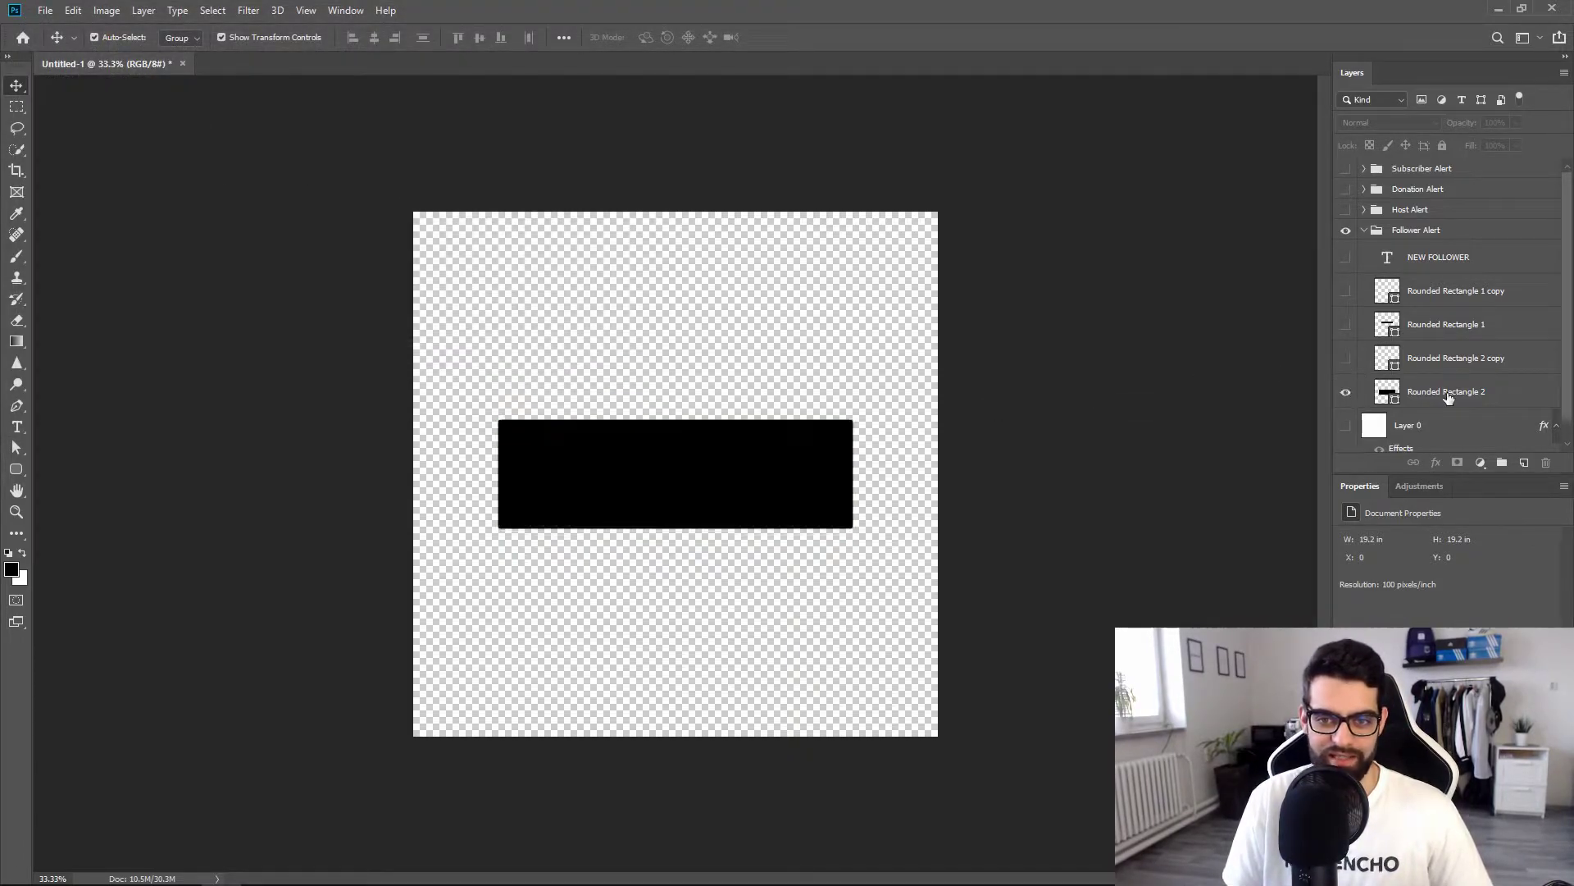
left_click(1441, 392)
left_click(46, 10)
mouse_move(98, 233)
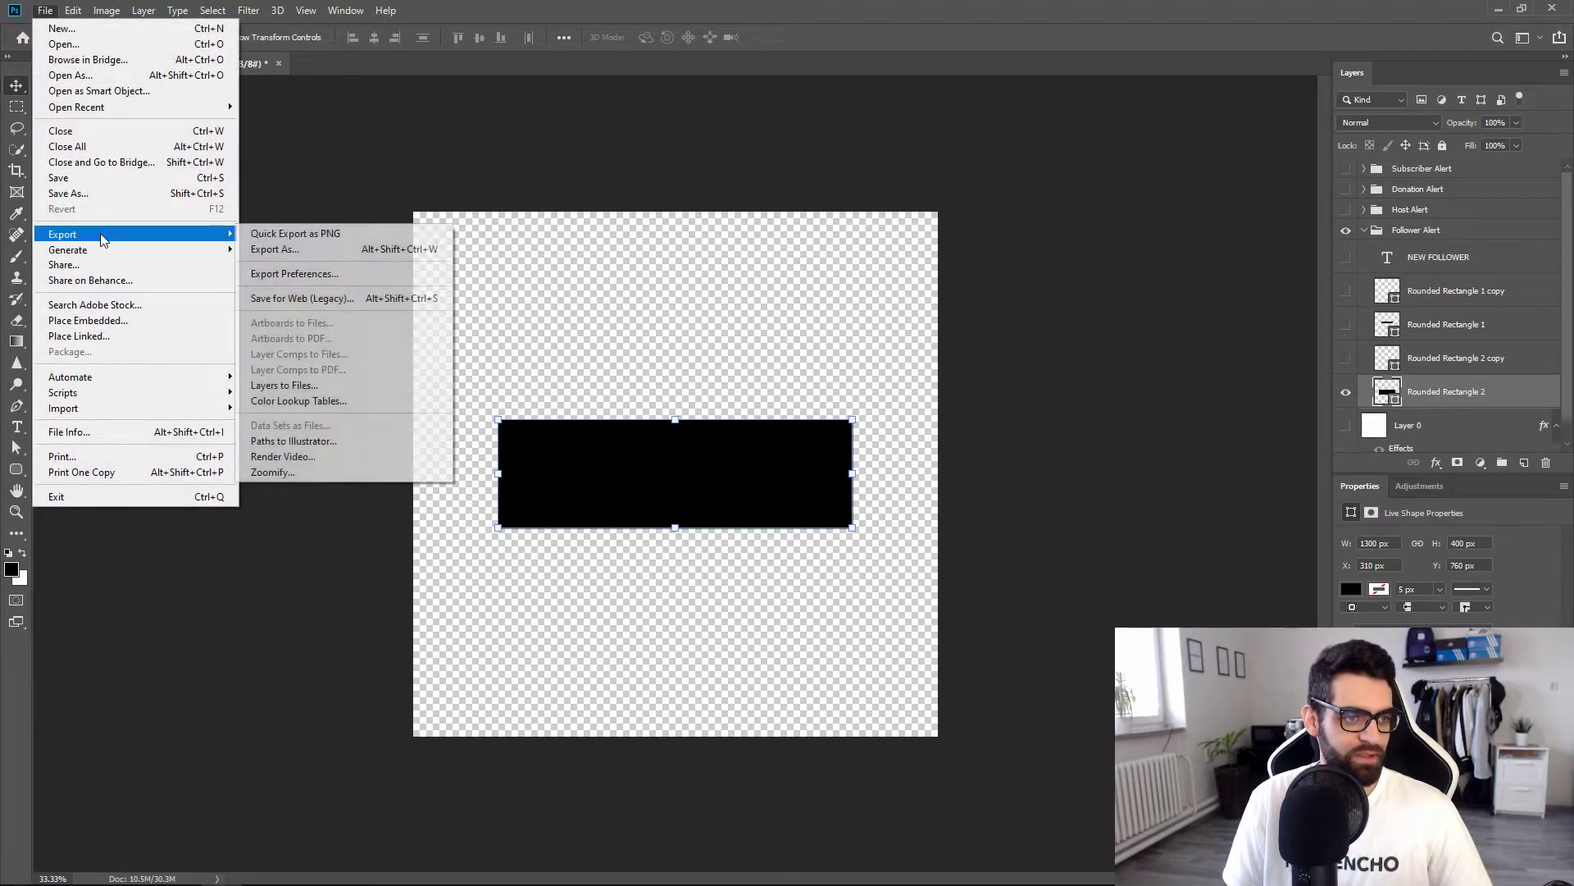
left_click(295, 235)
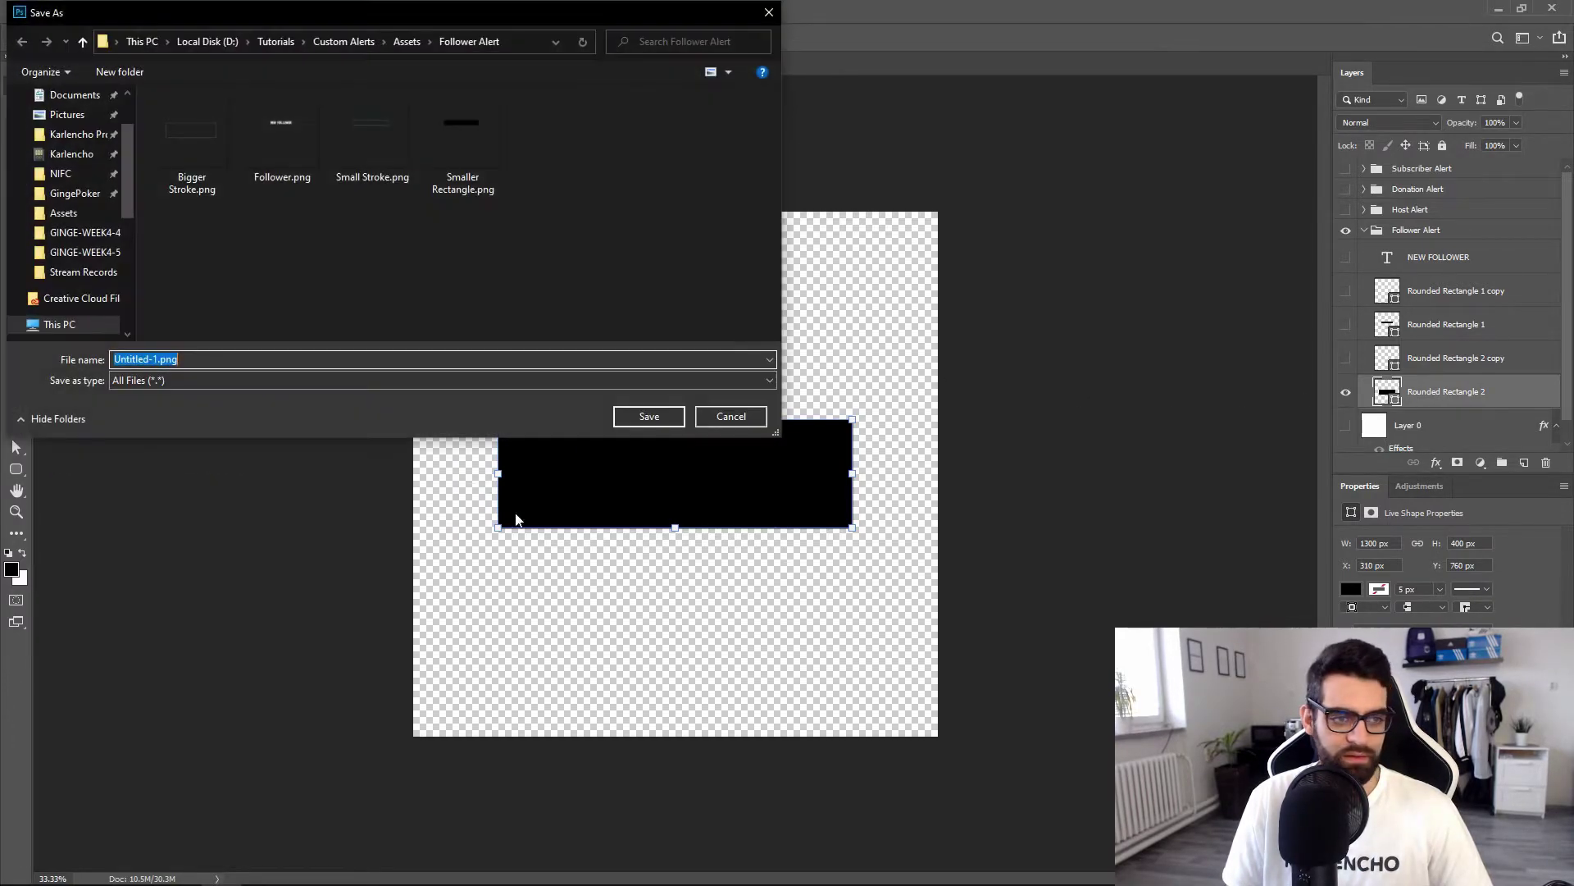
type("B")
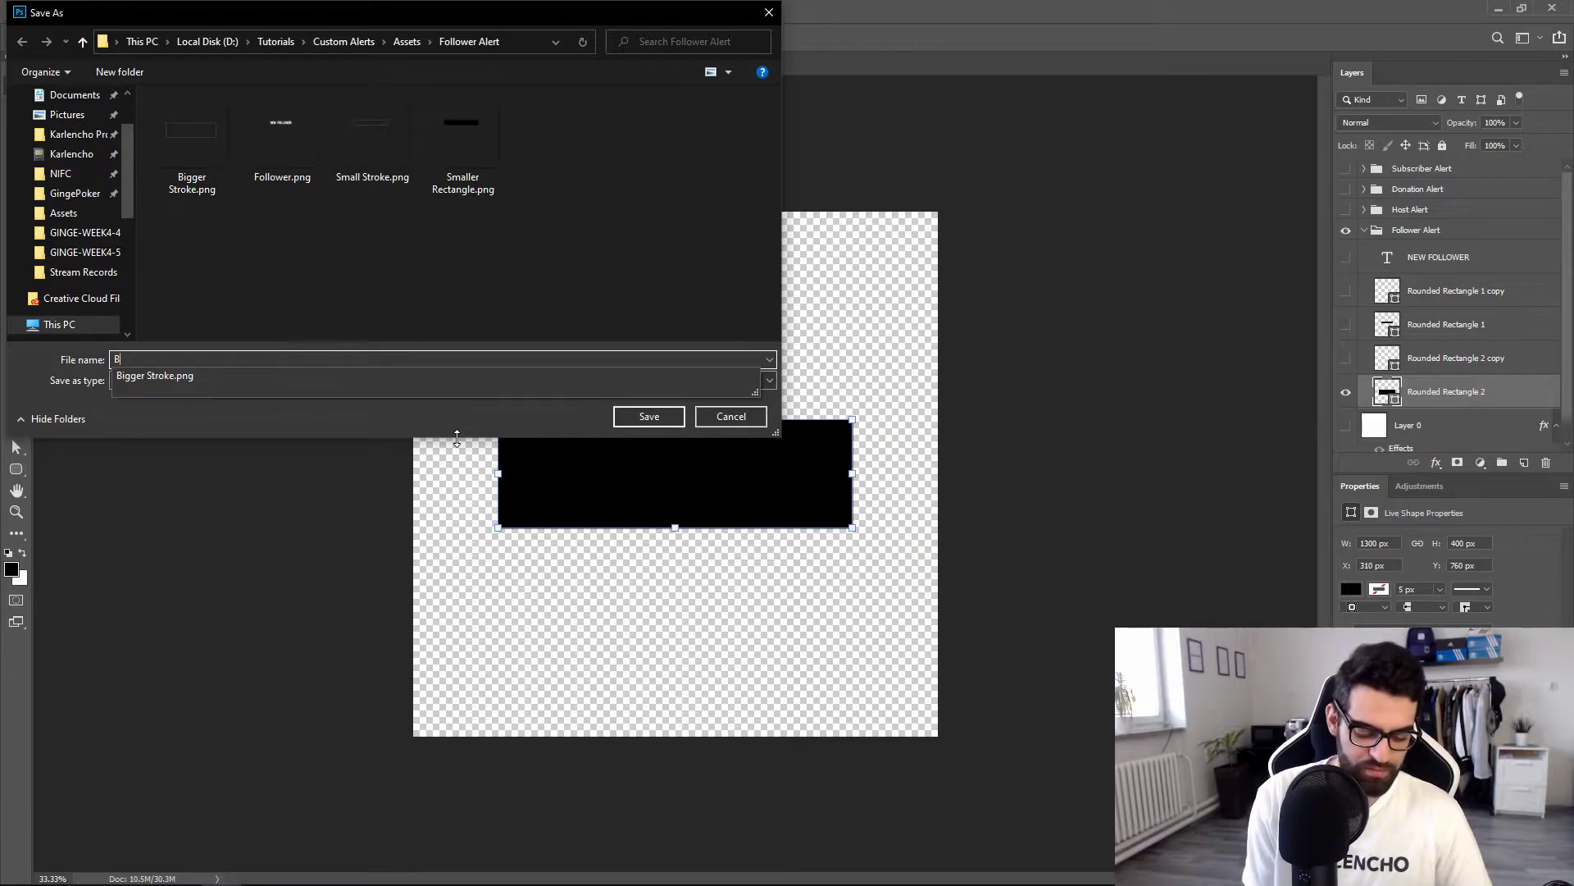
type("igger")
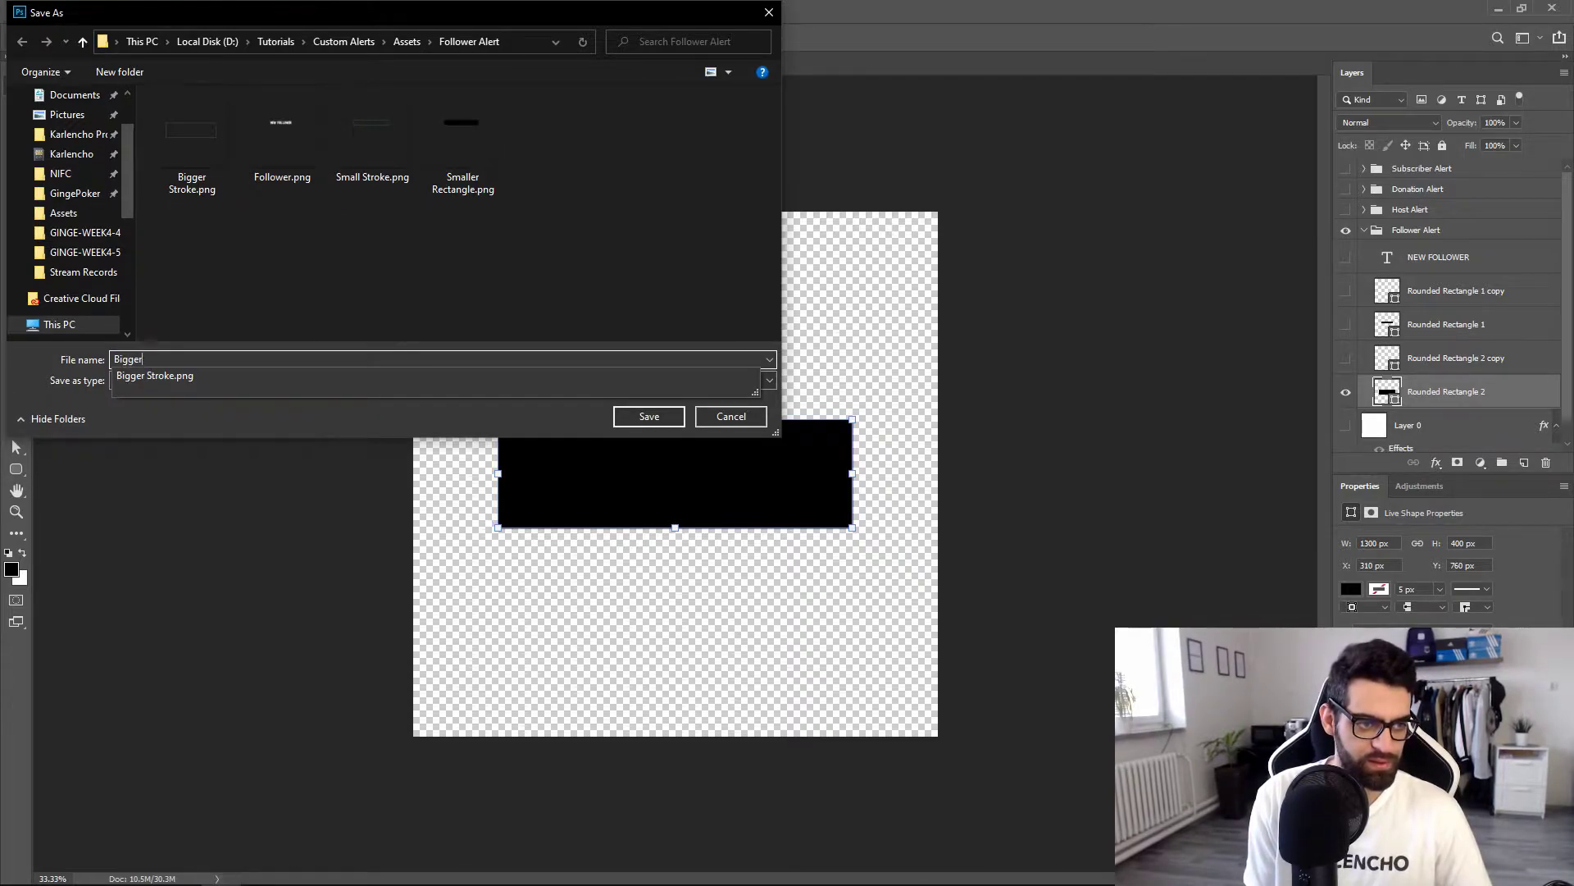
type(" ERectangle")
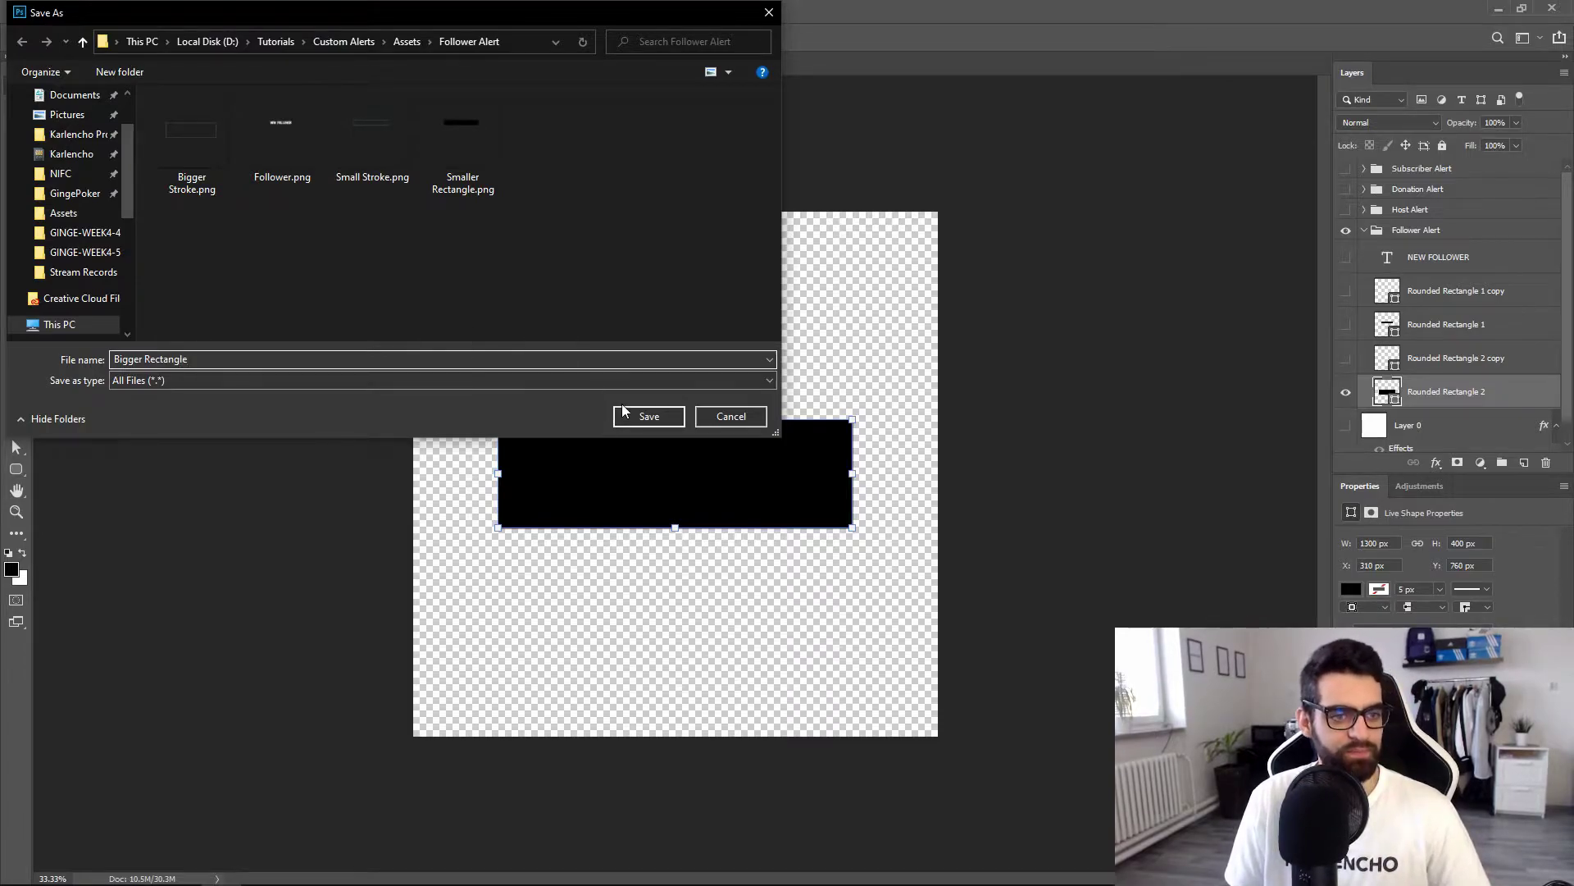
left_click(652, 416)
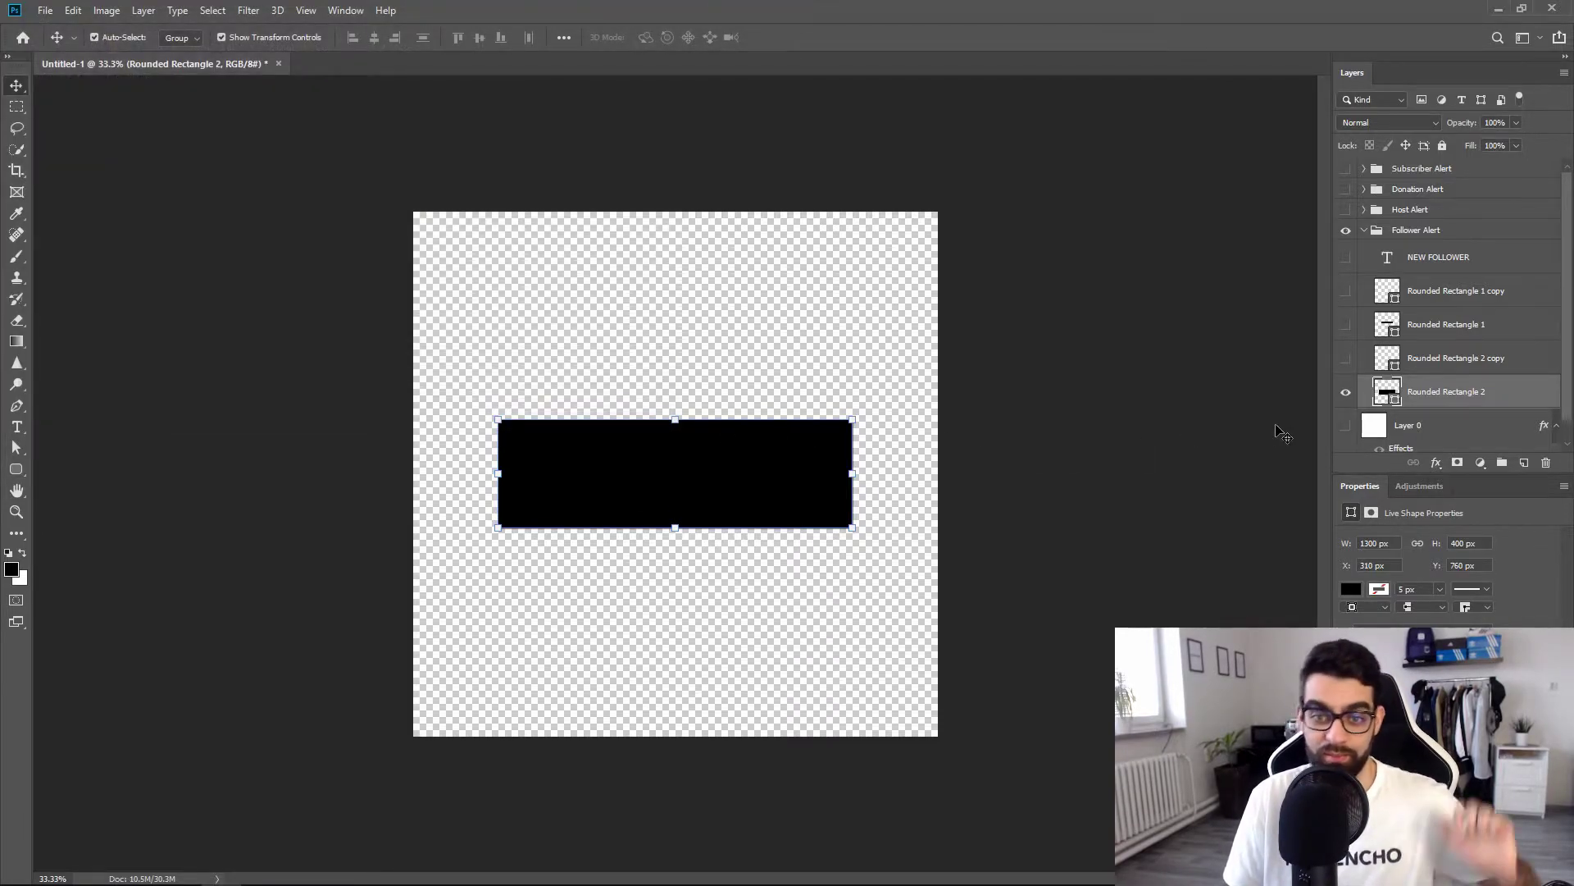
left_click(1345, 392)
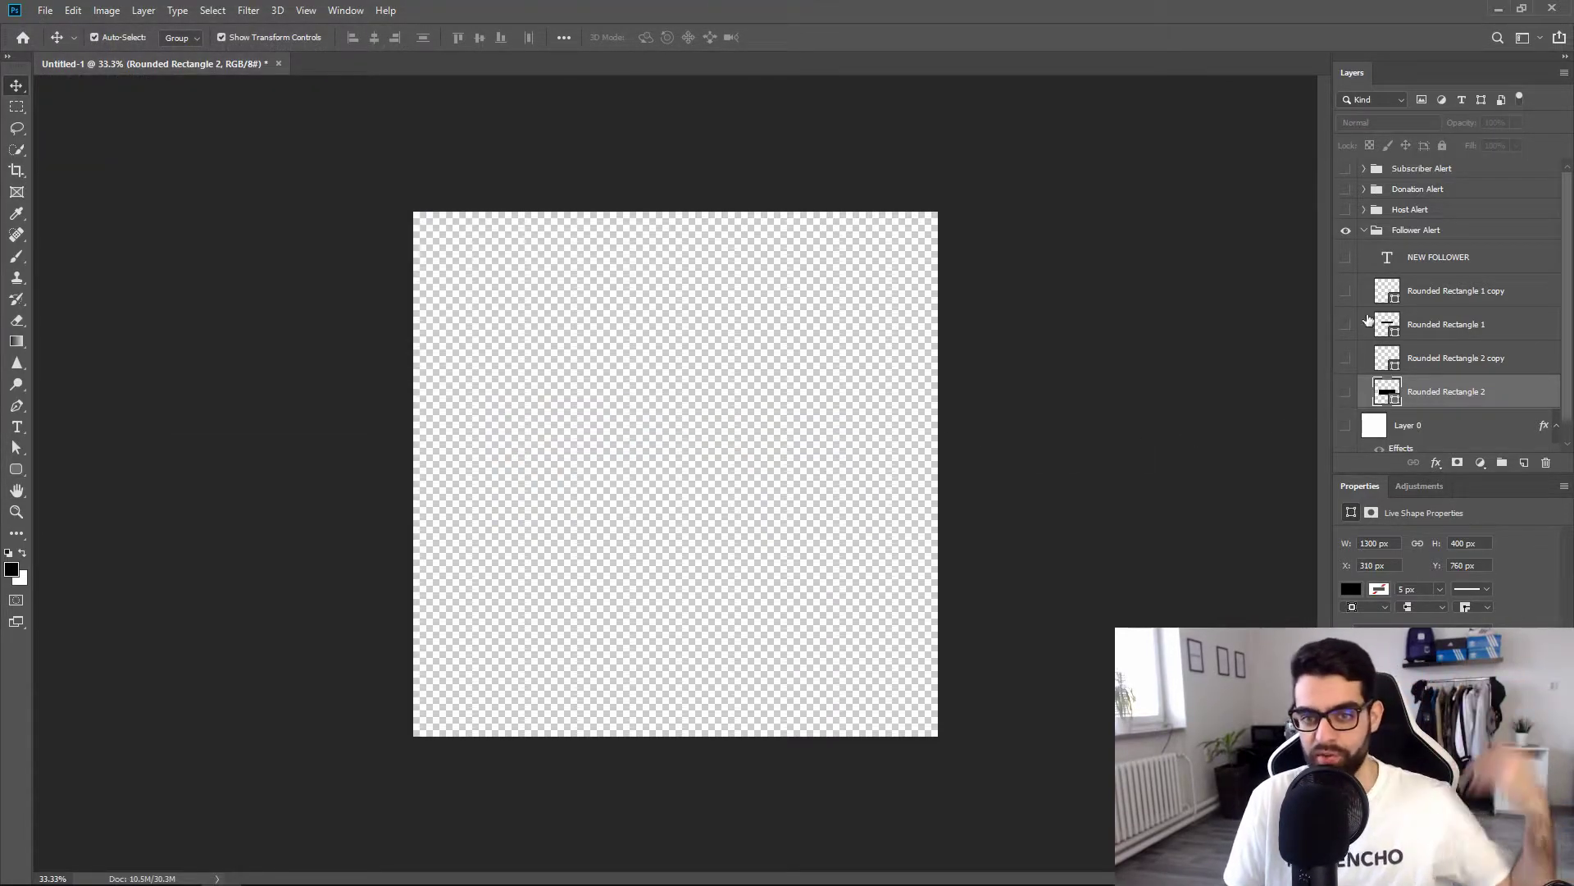
left_click(1365, 231)
Preview the Host, Donation and Subscriber Alert banners by toggling their visibility.
left_click(1345, 231)
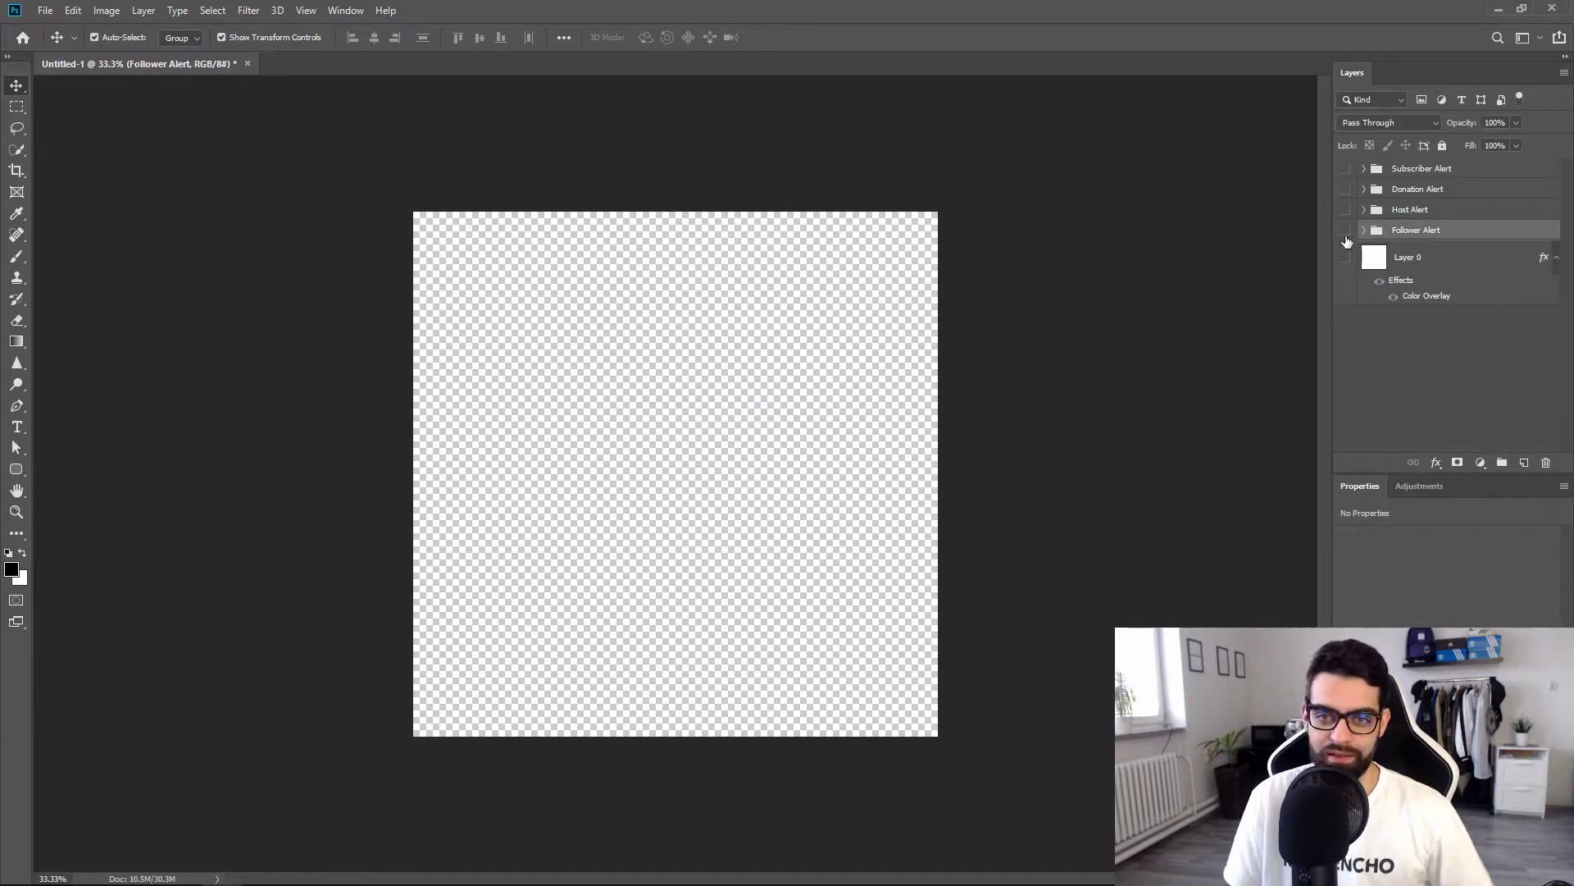
left_click(1345, 211)
left_click(1345, 189)
left_click(1345, 169)
left_click(1346, 189)
left_click(1345, 169)
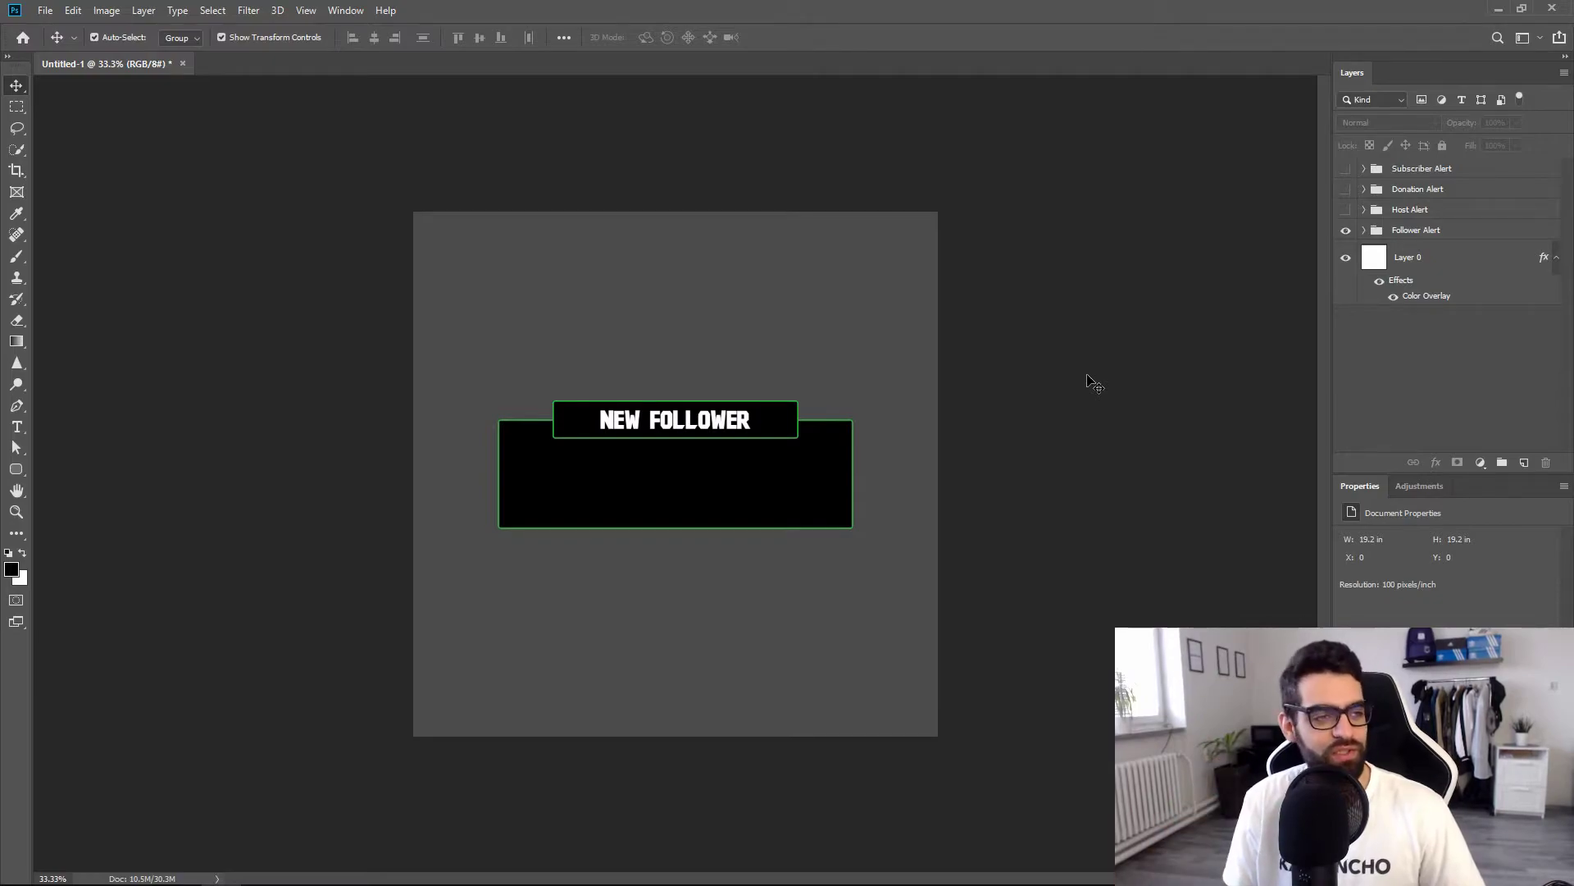
Save the layered document as Untitled-1.psd in the Assets folder.
left_click(40, 10)
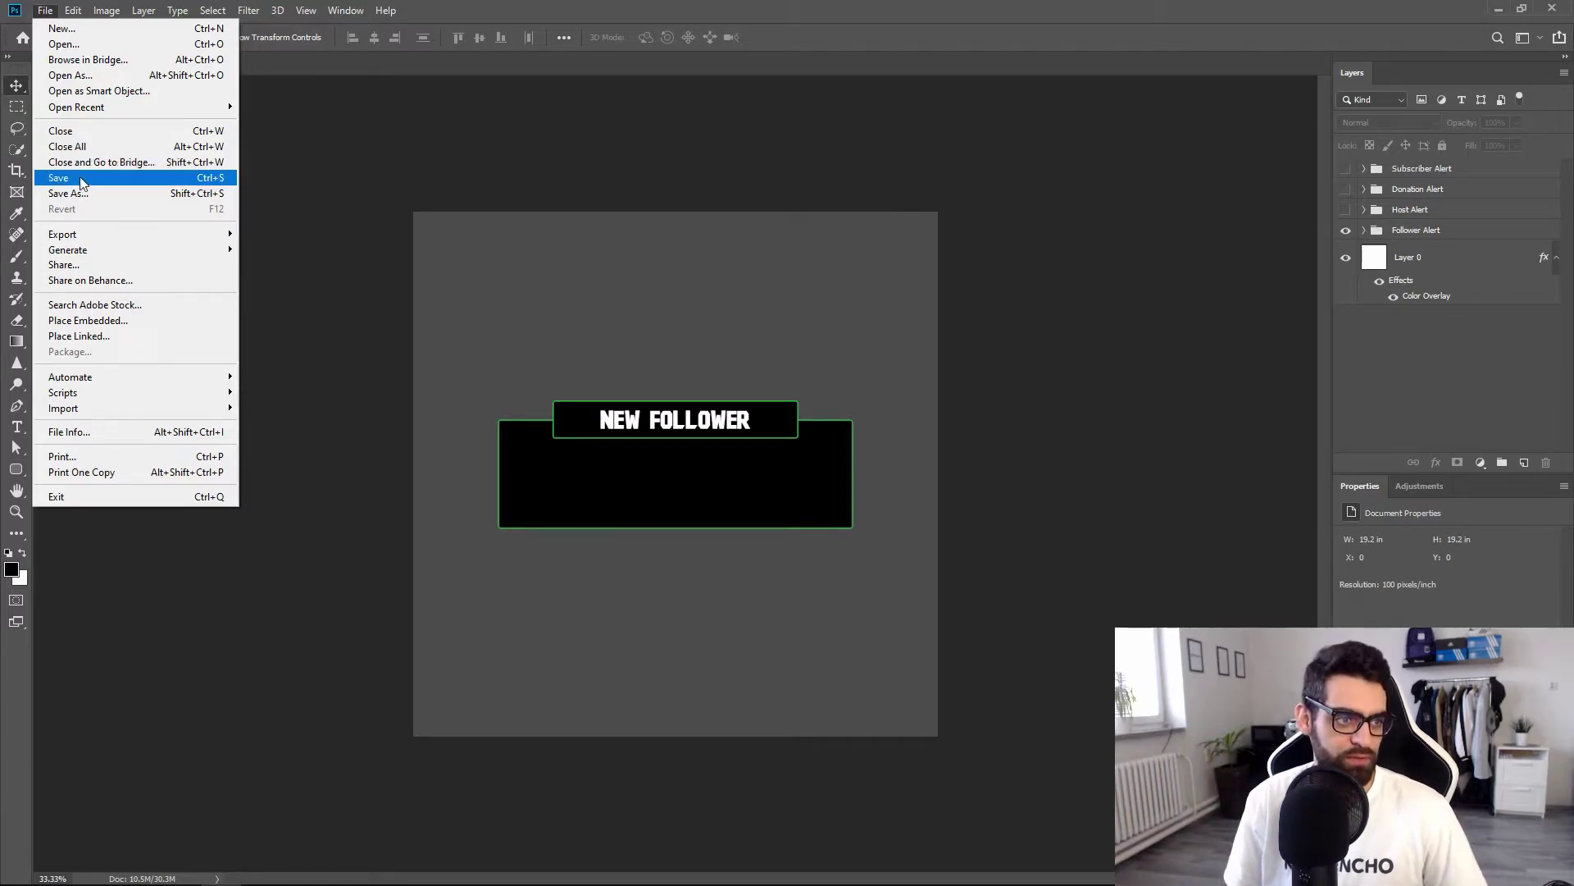
left_click(105, 195)
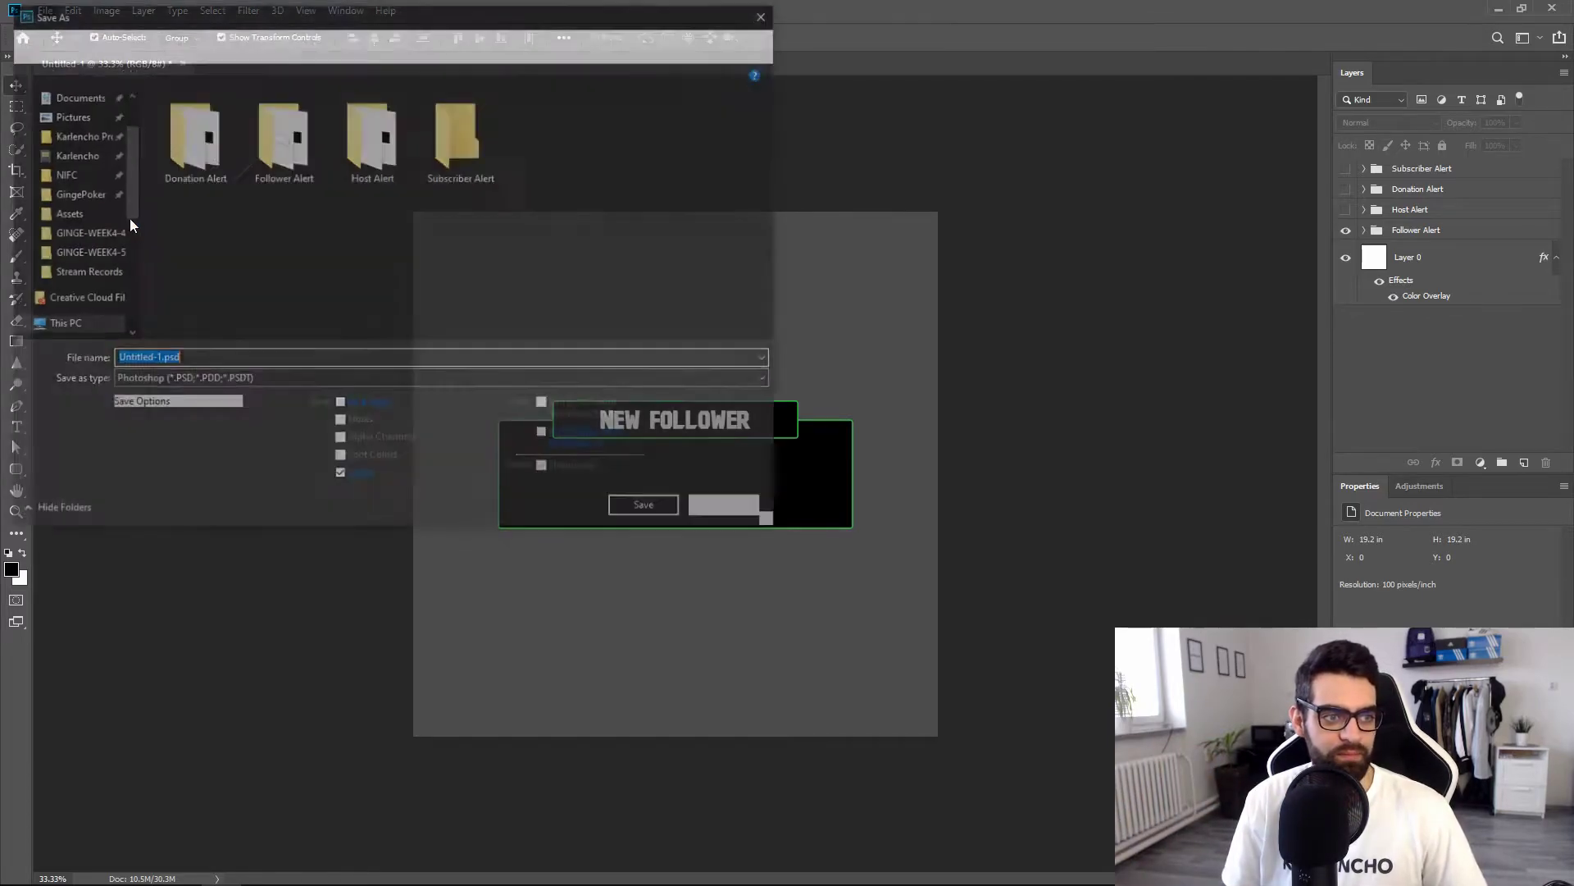
left_click(649, 509)
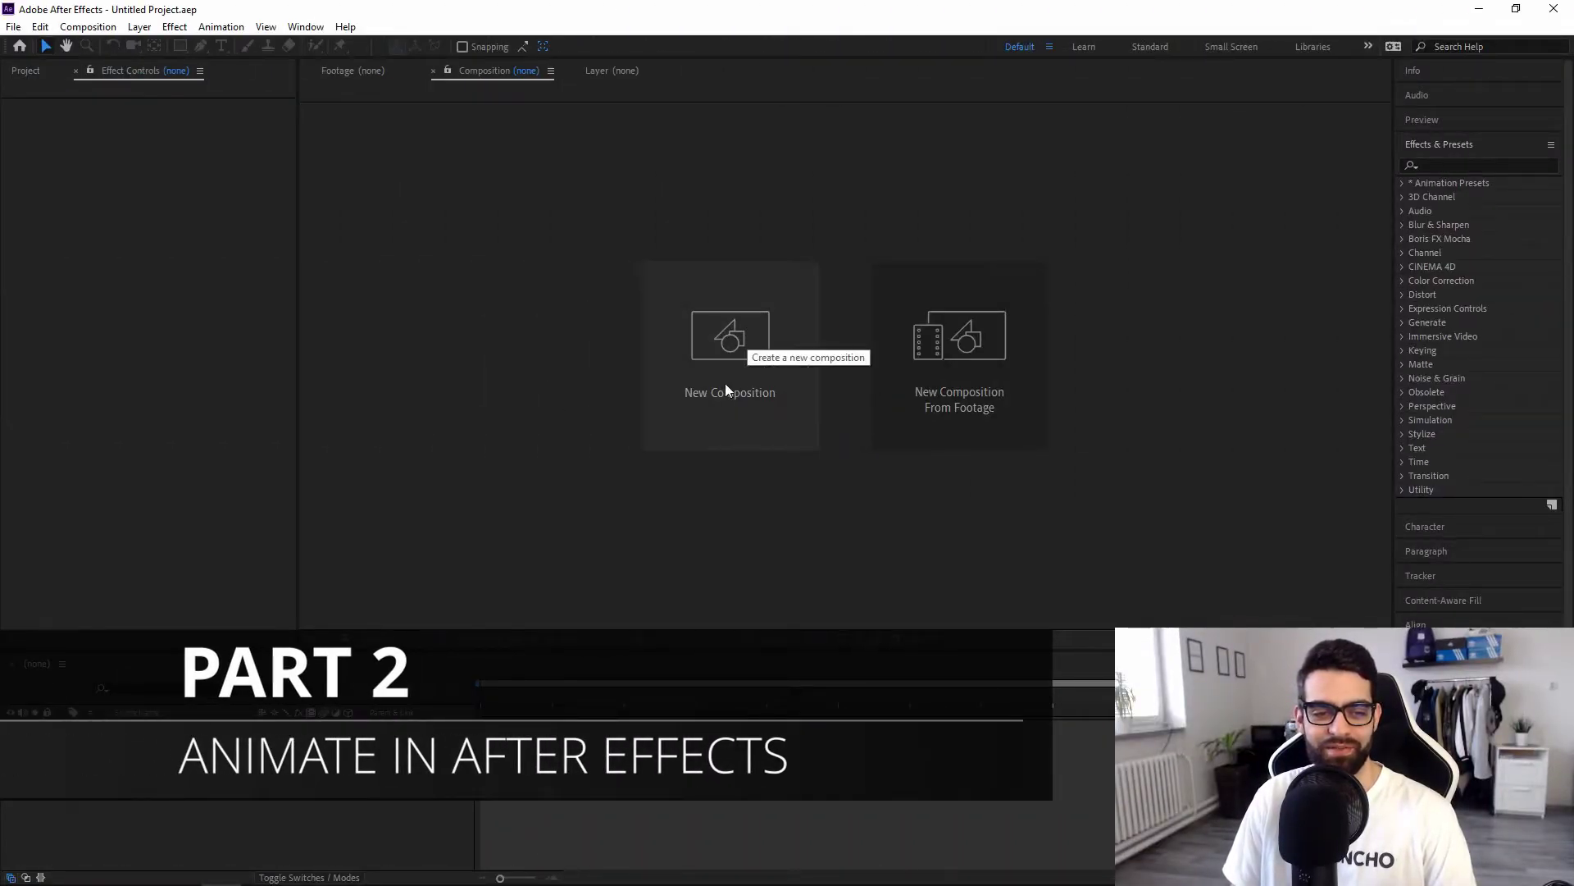
Create composition Comp 1 at 1920×1920, 60 fps, 0:00:06:00 duration, black background.
left_click(733, 343)
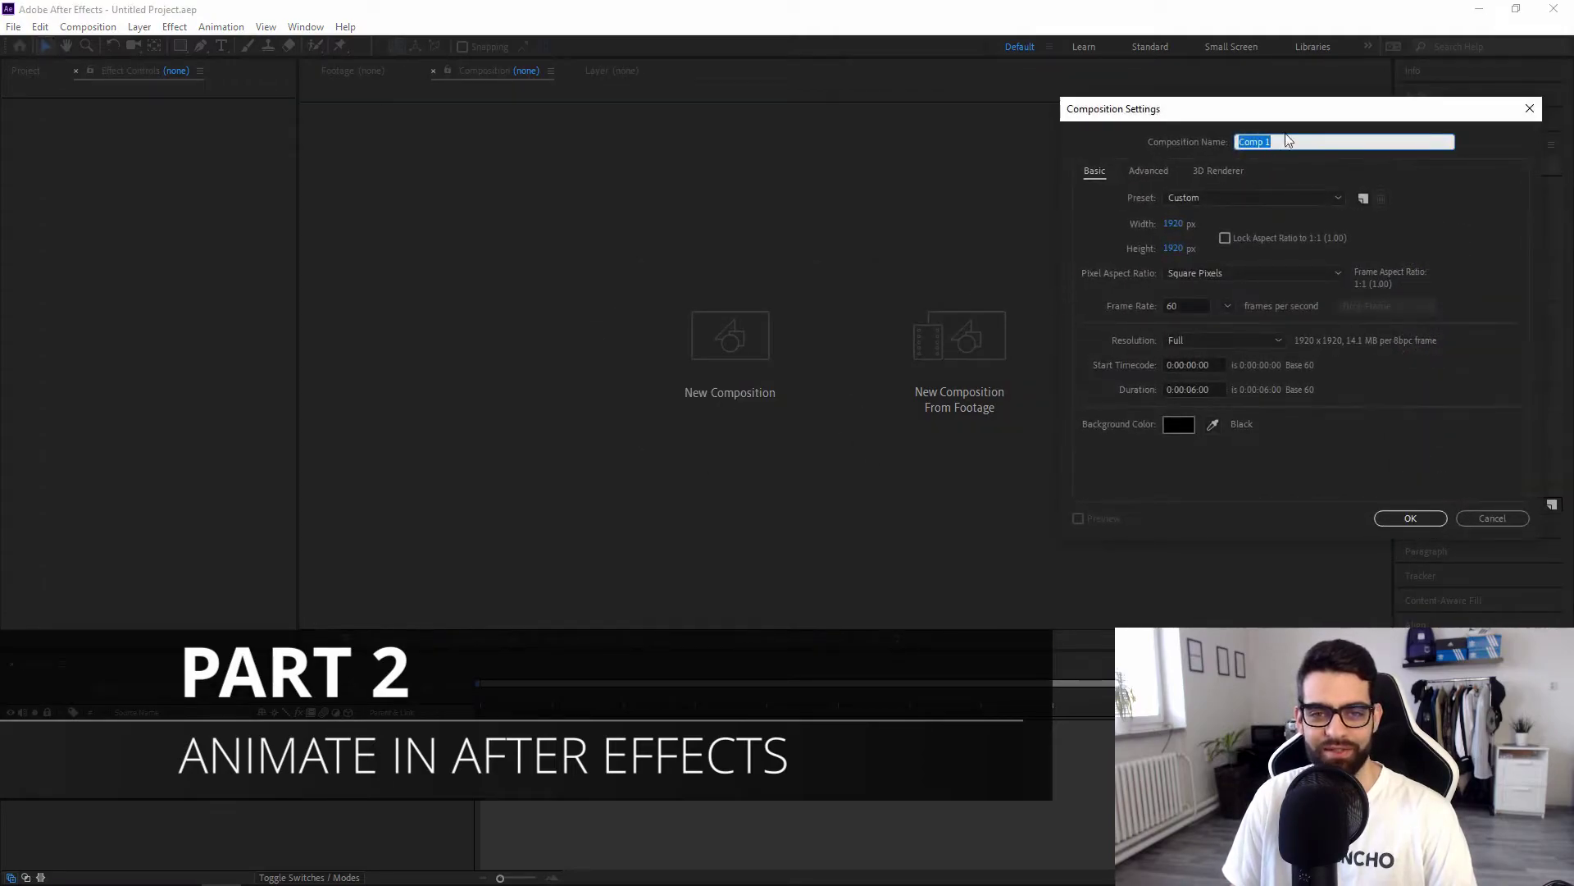
left_click_drag(1197, 114, 1007, 115)
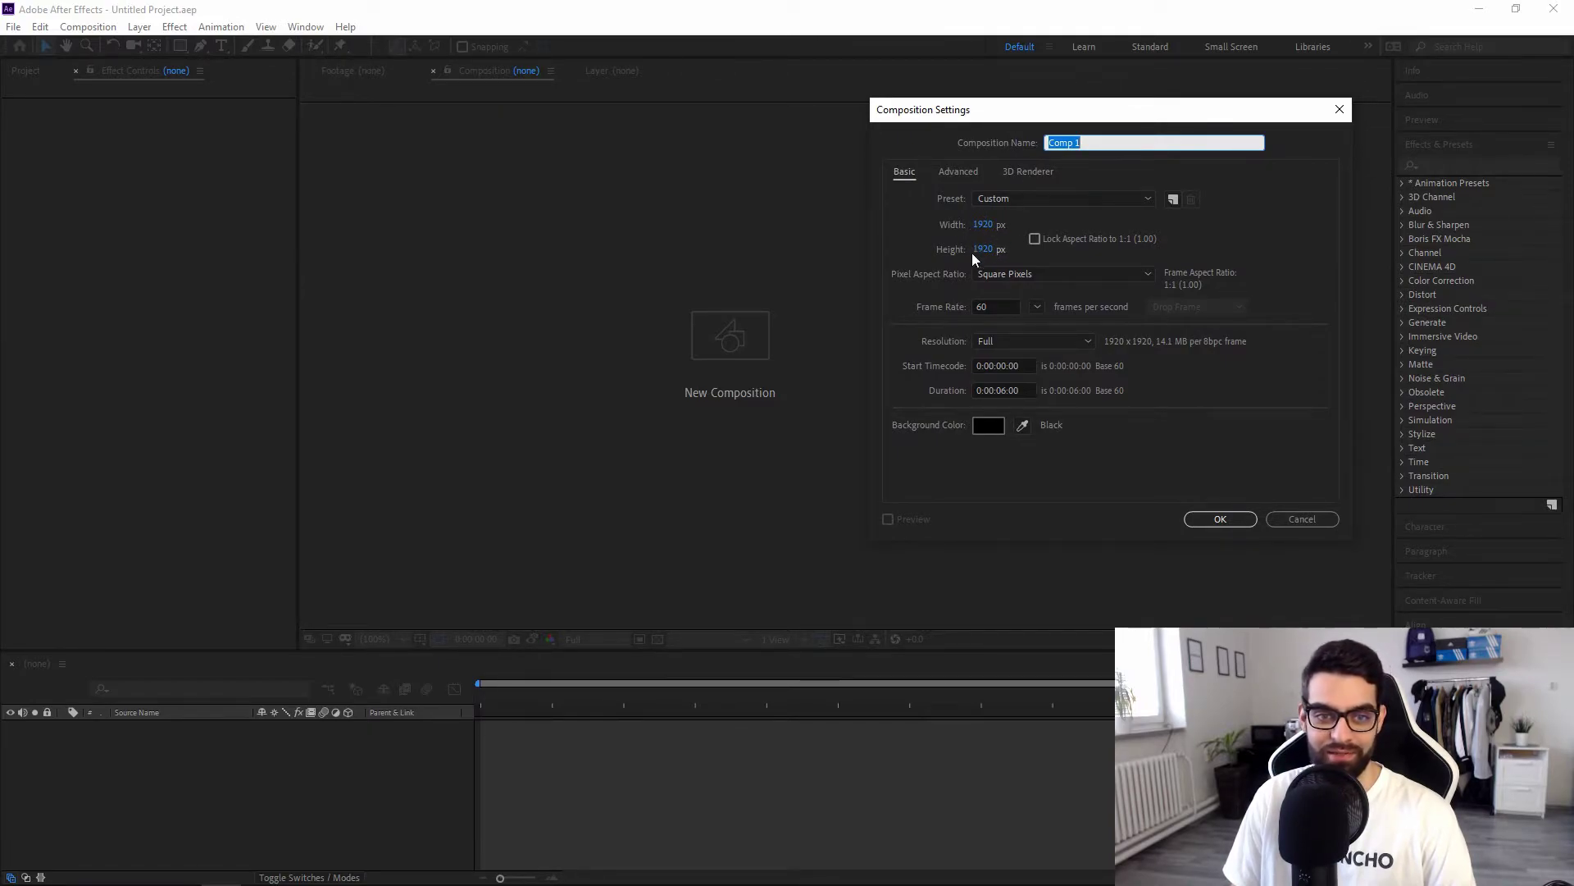
left_click(944, 397)
left_click(999, 391)
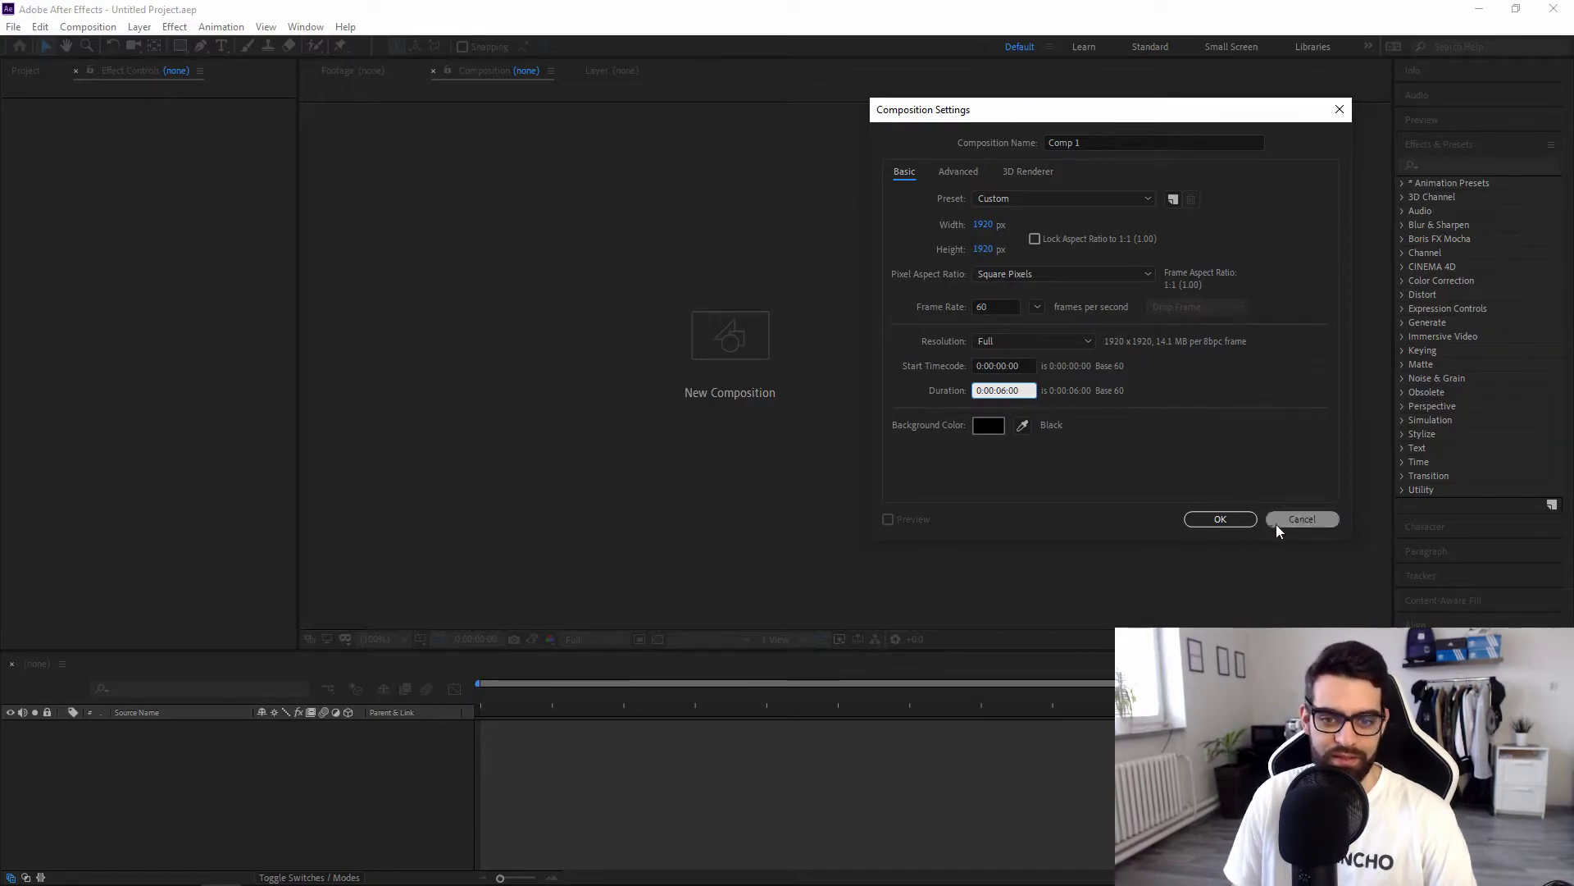
left_click(1220, 519)
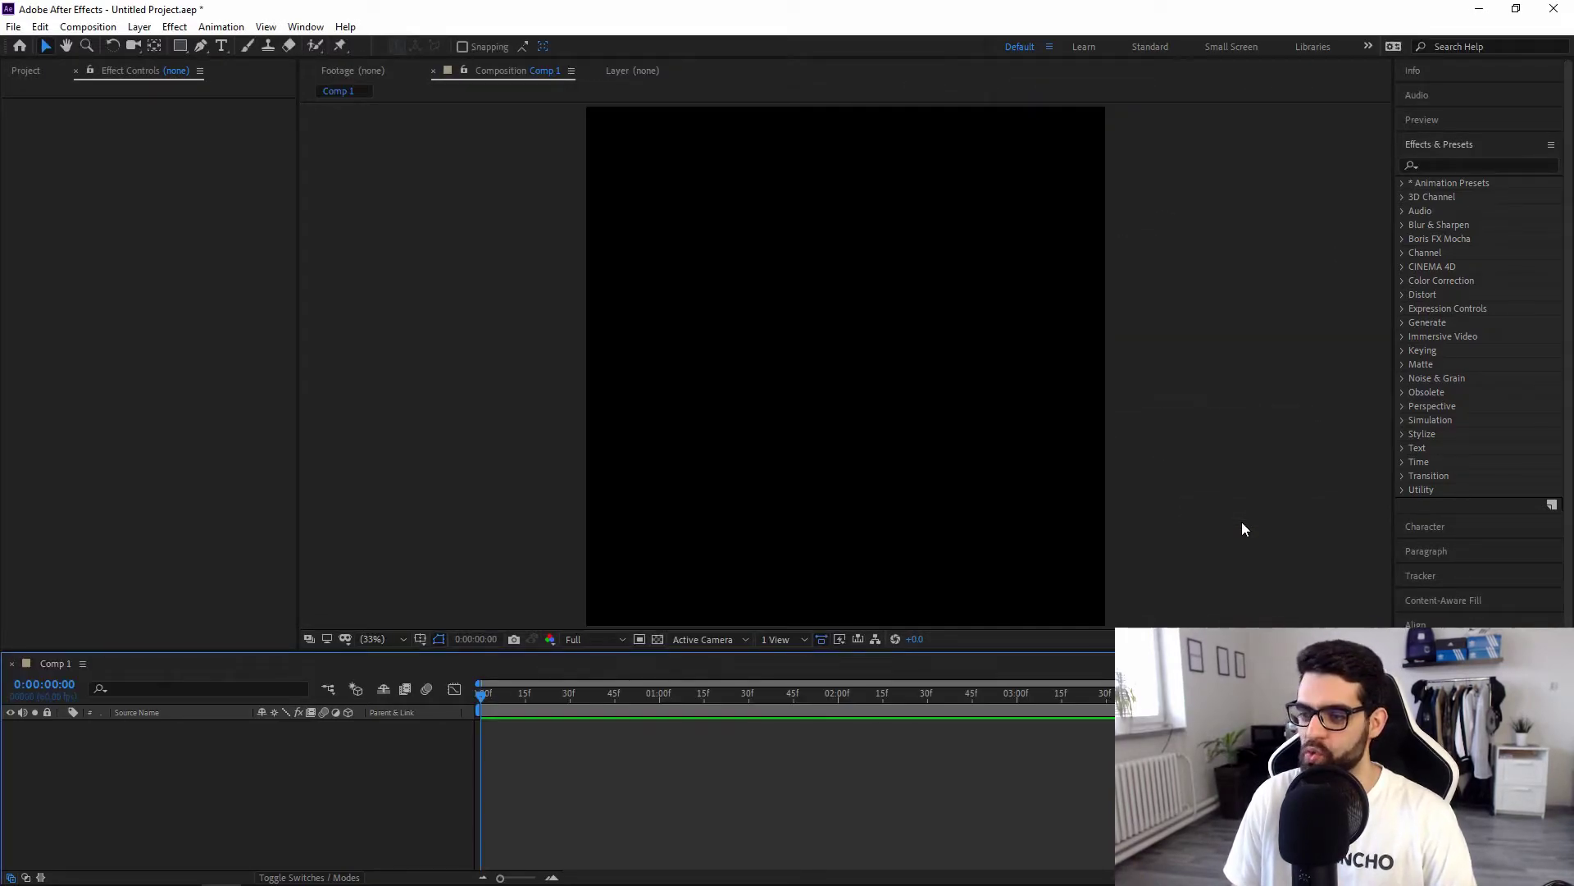
Import all five PNGs from the Follower Alert folder into the project.
left_click(7, 71)
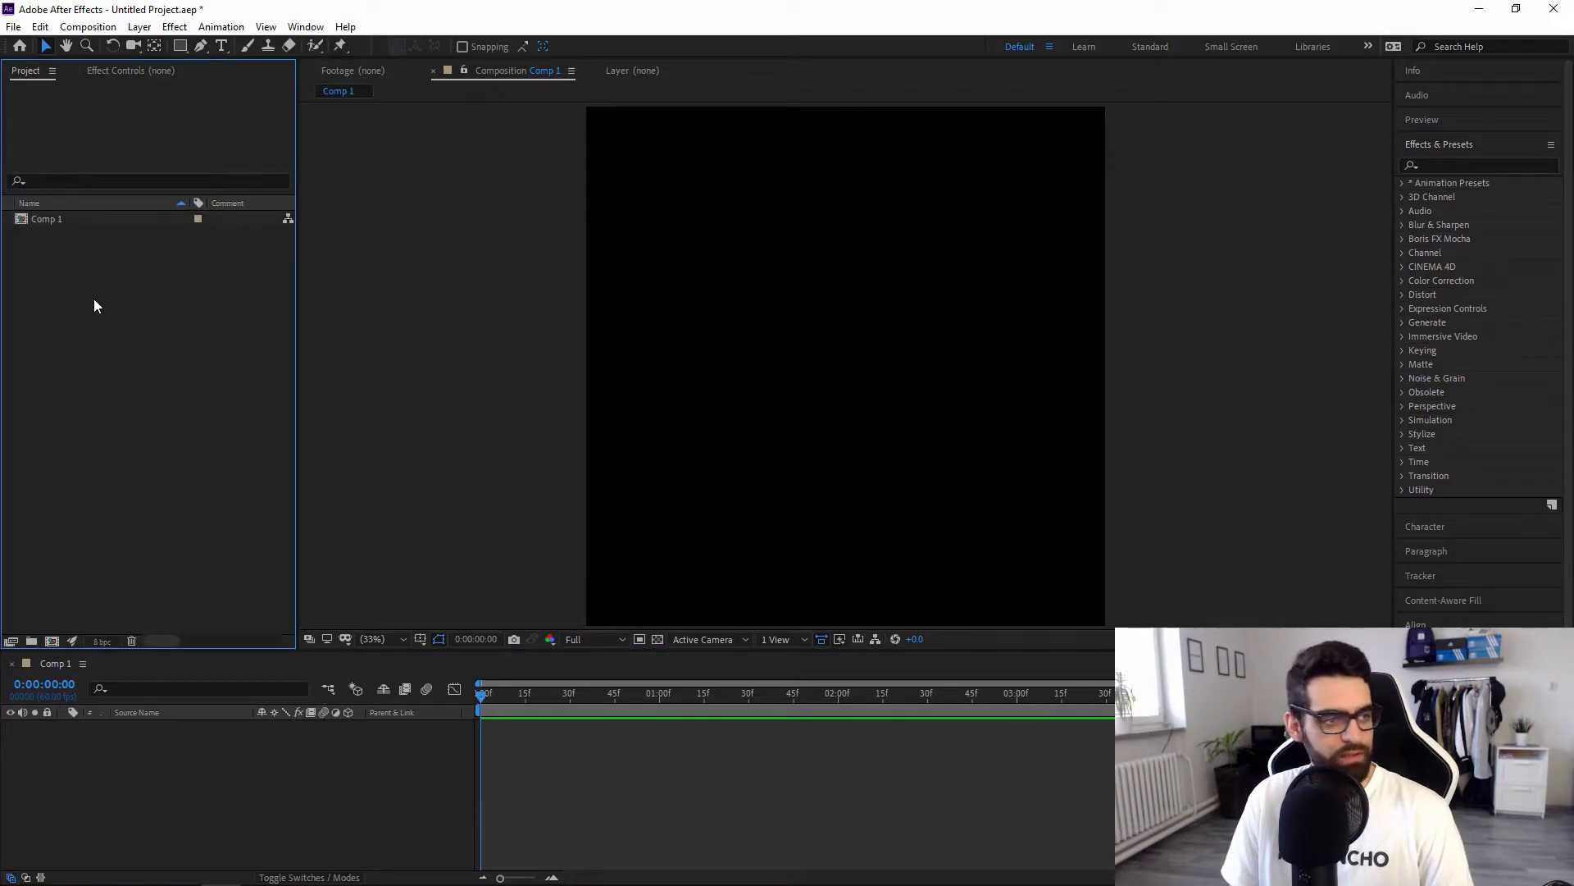
double_click(94, 302)
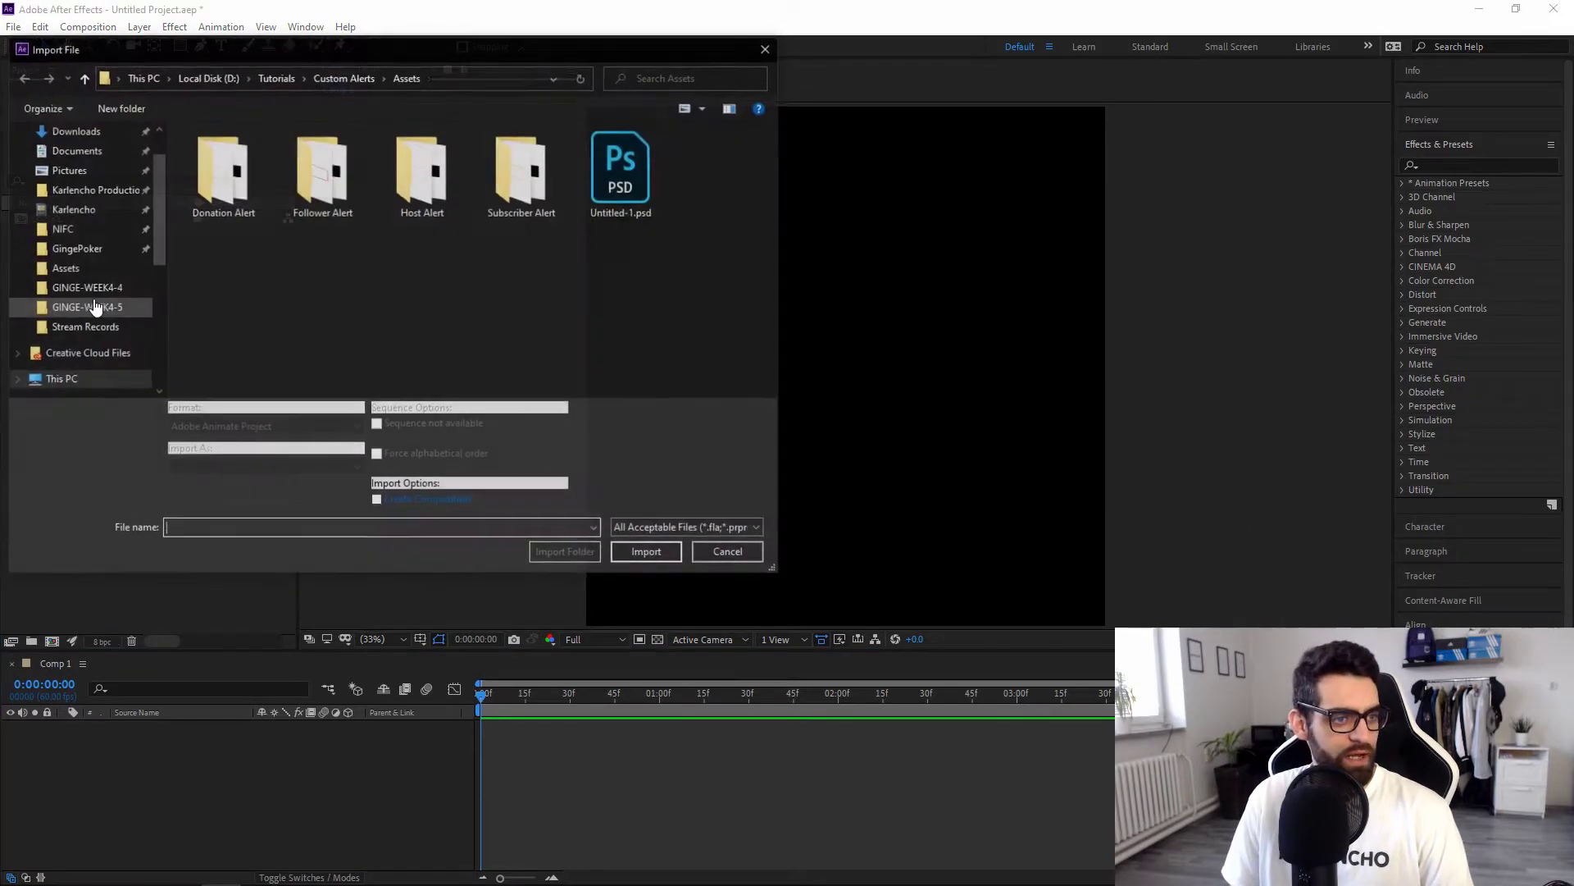
double_click(350, 154)
left_click_drag(687, 252, 243, 257)
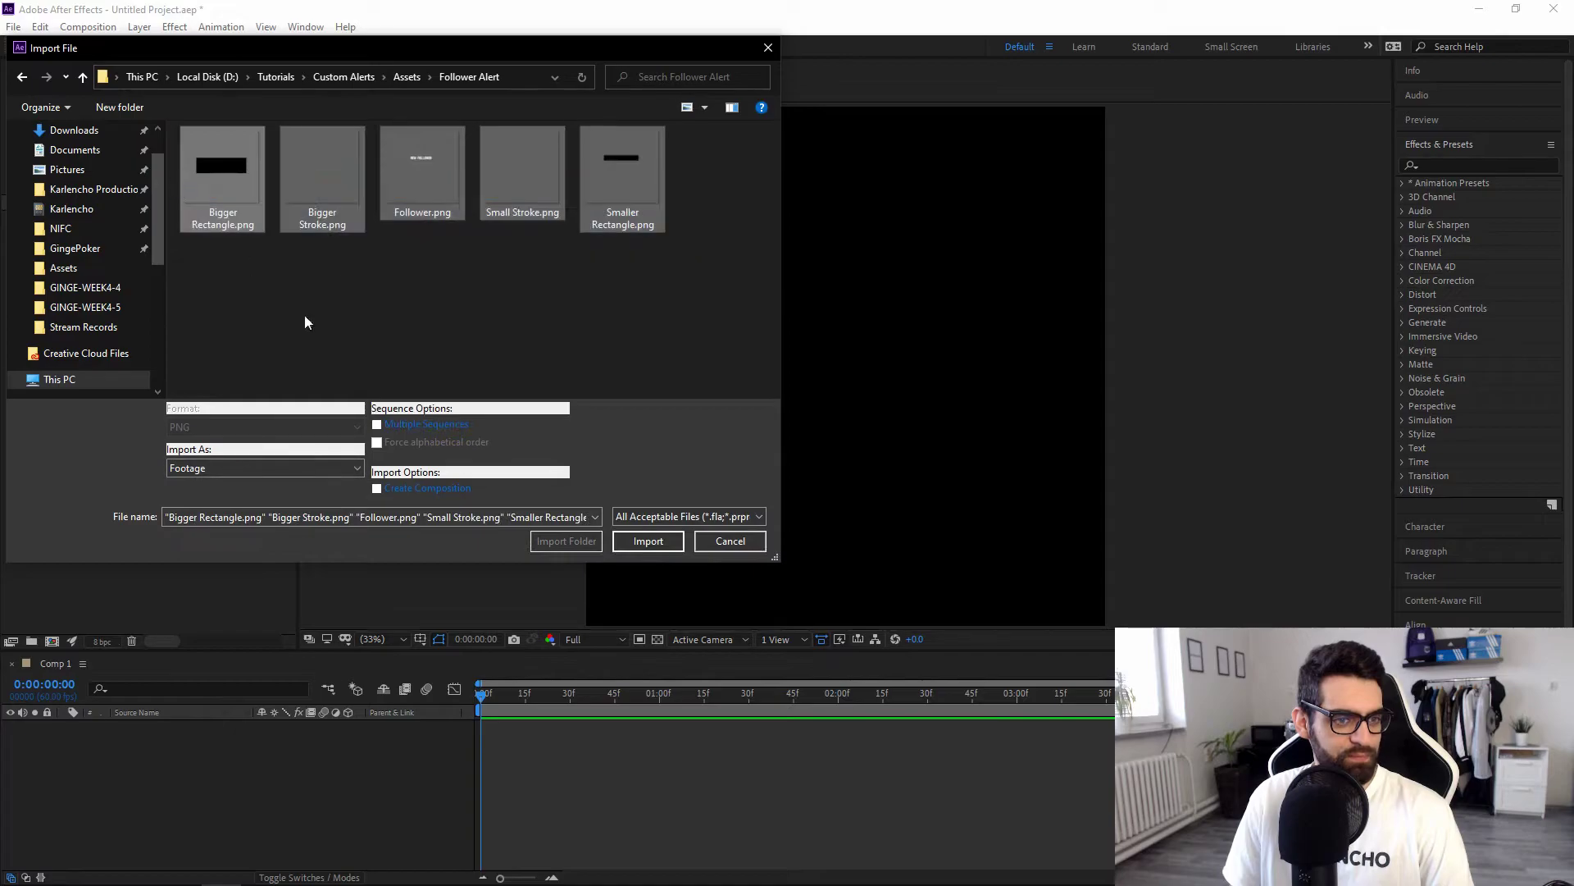
left_click(637, 539)
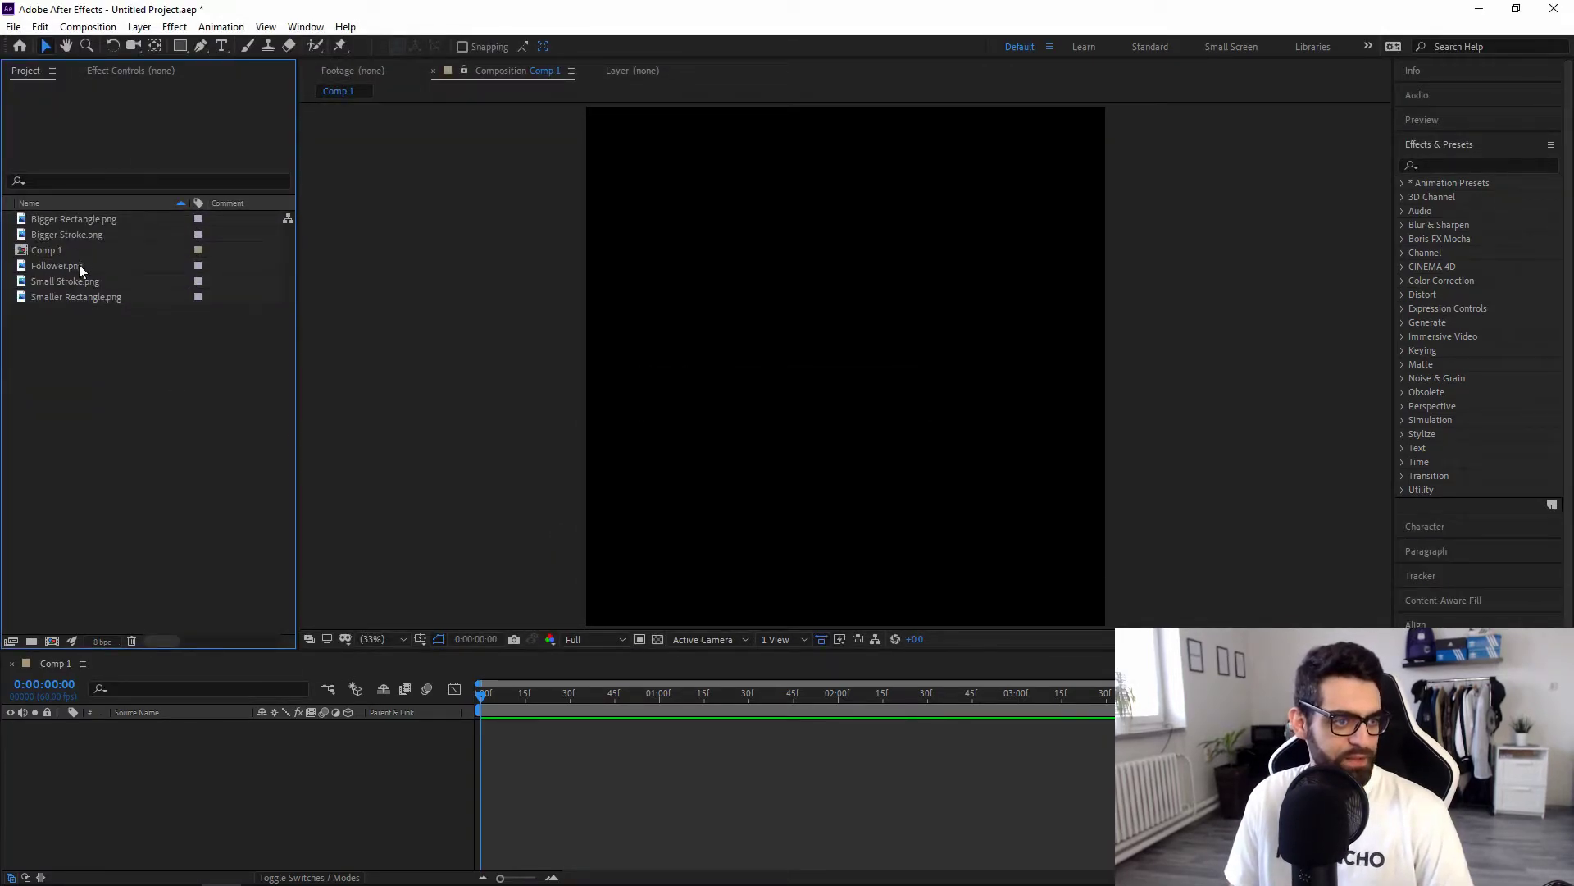
Stack Bigger Rectangle, Bigger Stroke, Smaller Rectangle, Small Stroke and Follower.png in Comp 1.
left_click(87, 234)
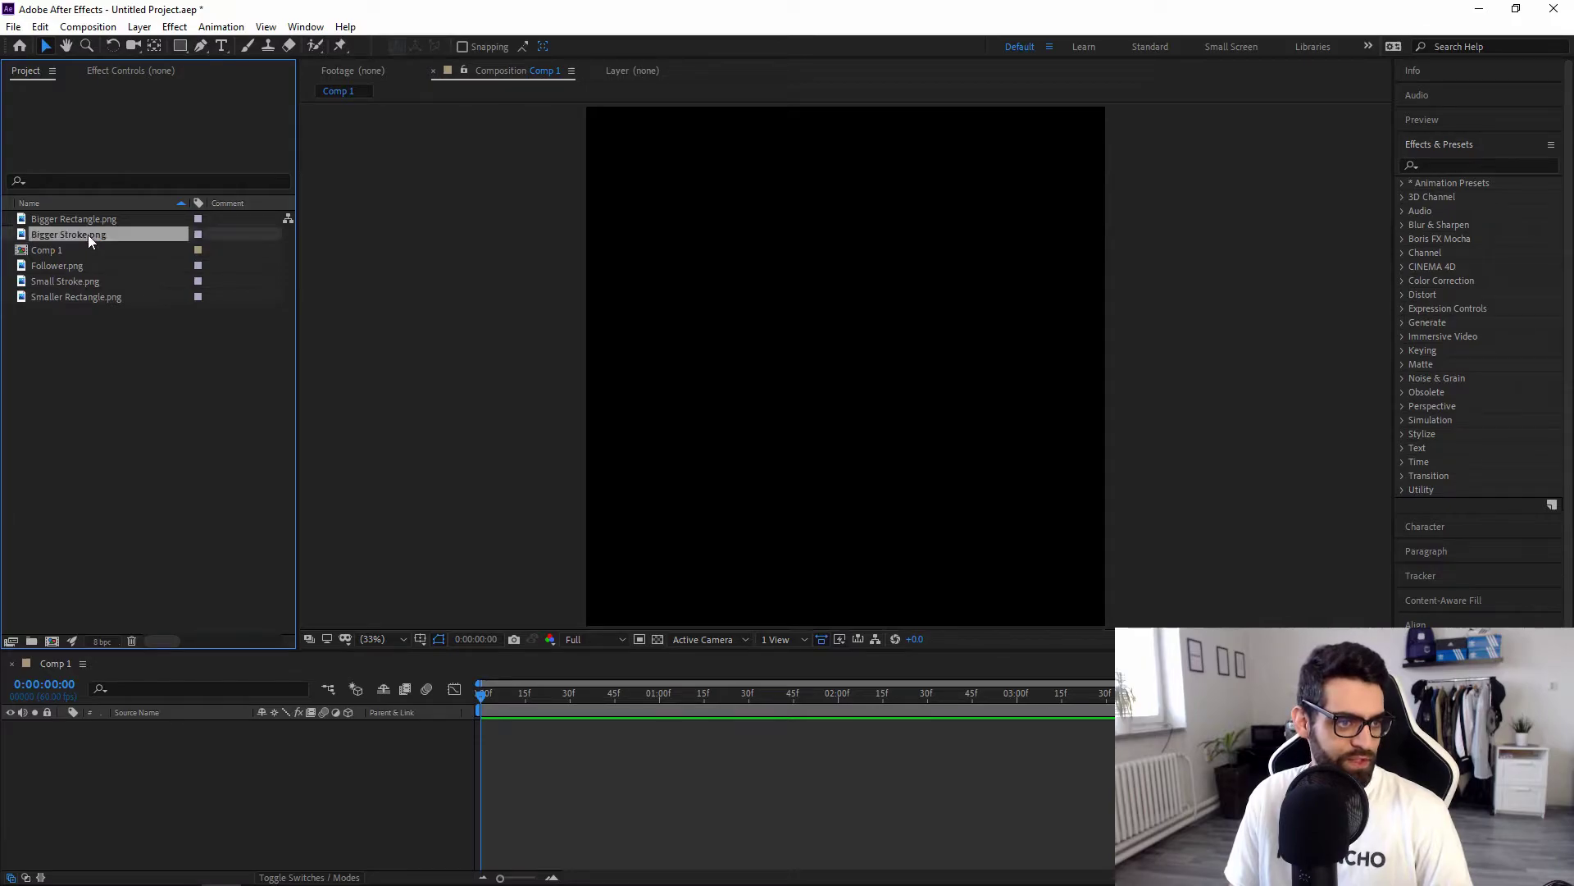
left_click_drag(86, 218, 145, 730)
mouse_move(80, 234)
left_mouse_down()
mouse_move(176, 568)
mouse_move(186, 722)
left_mouse_up()
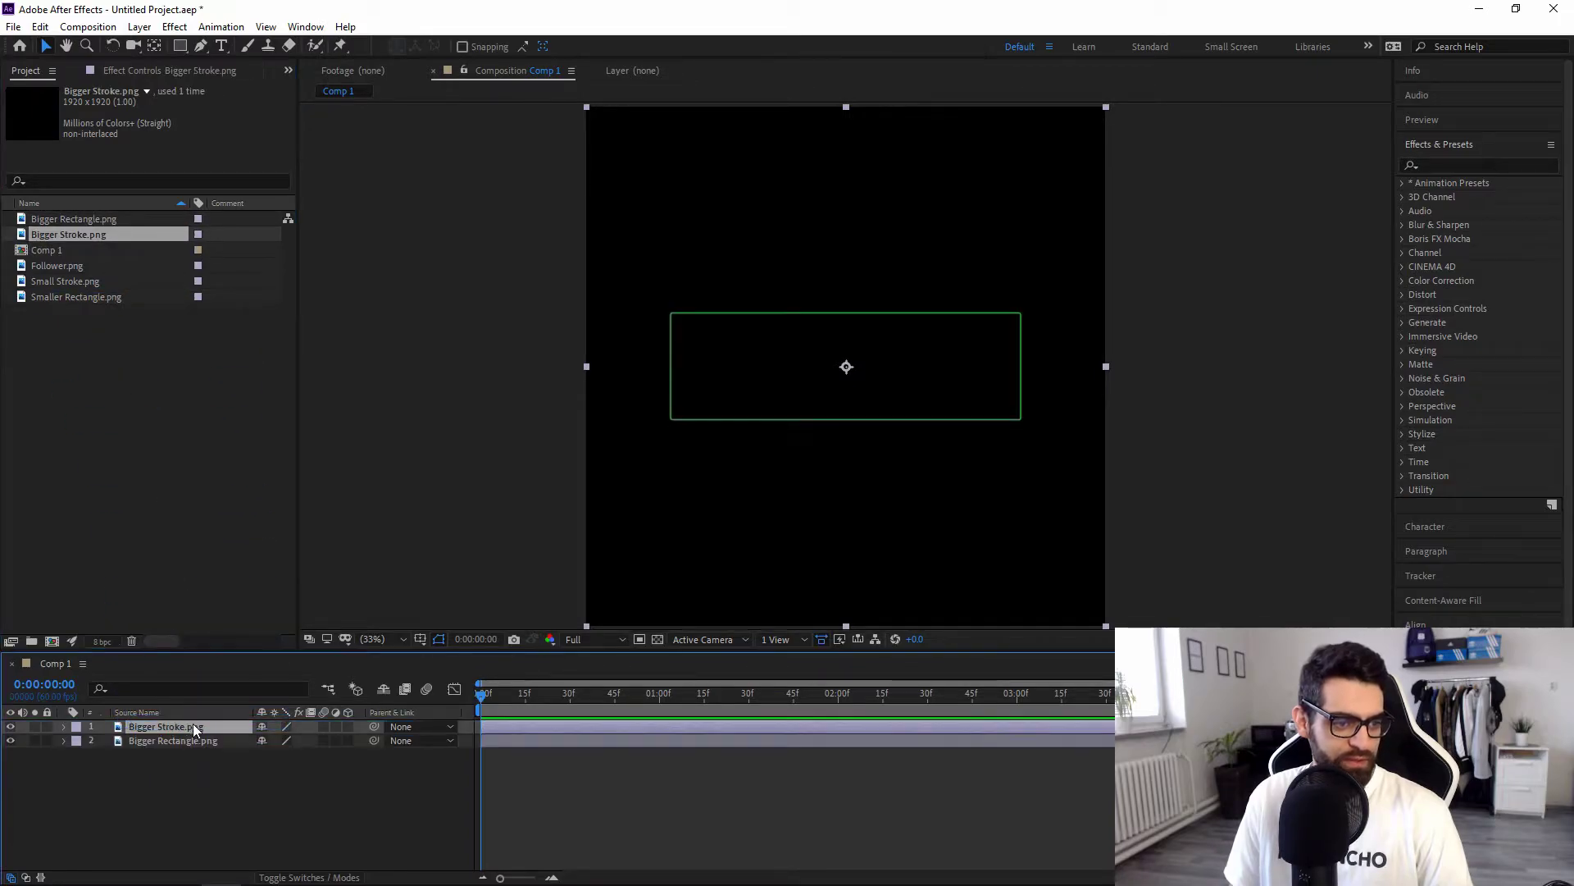
left_click(188, 742)
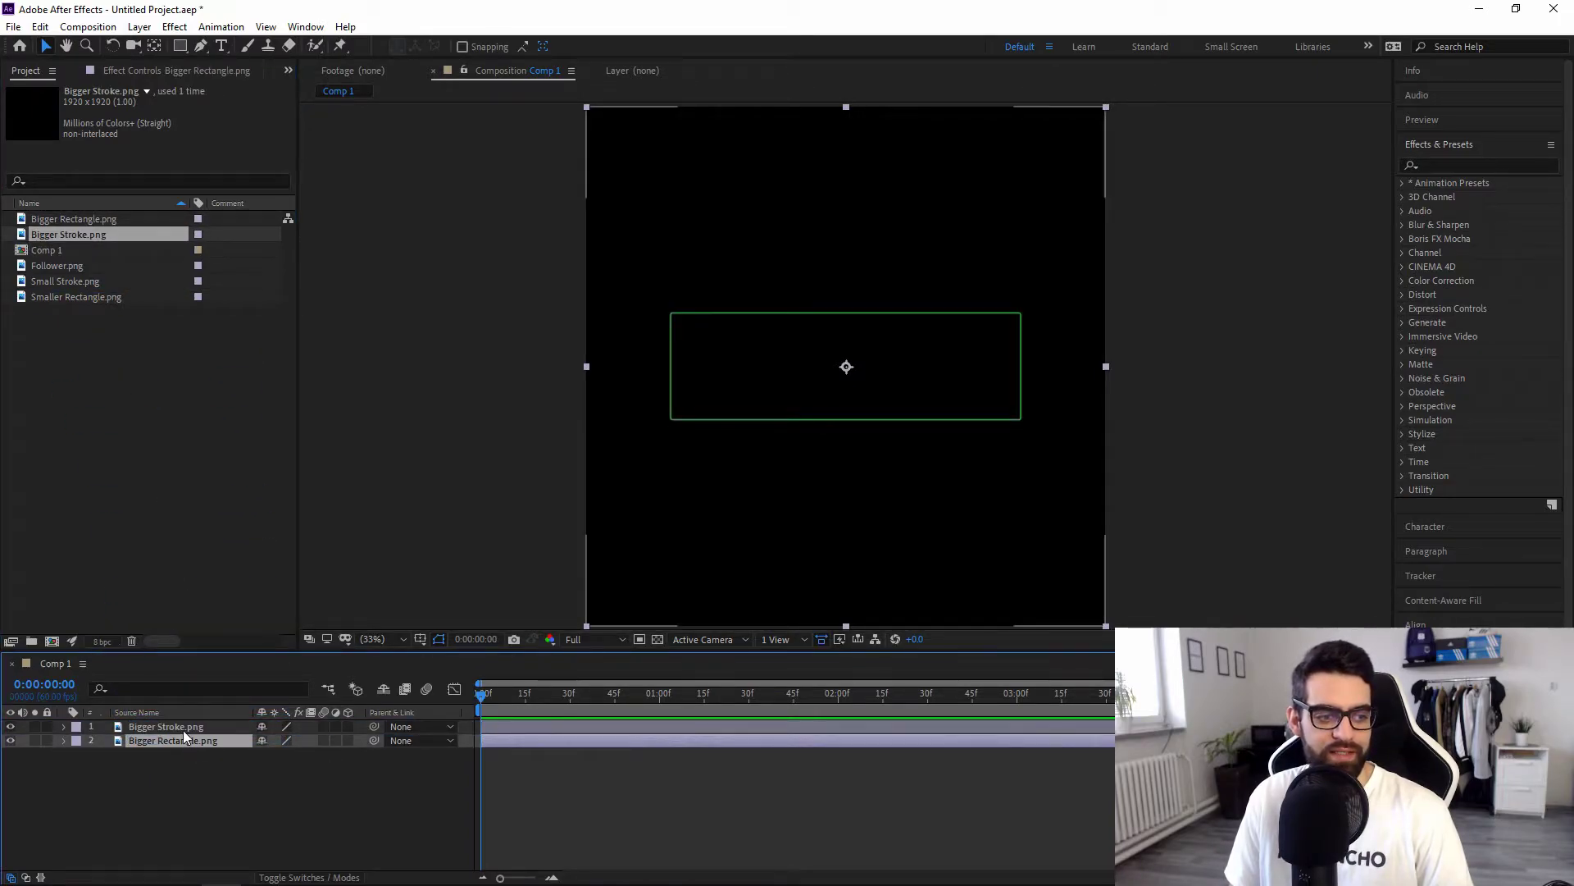
left_click(184, 729)
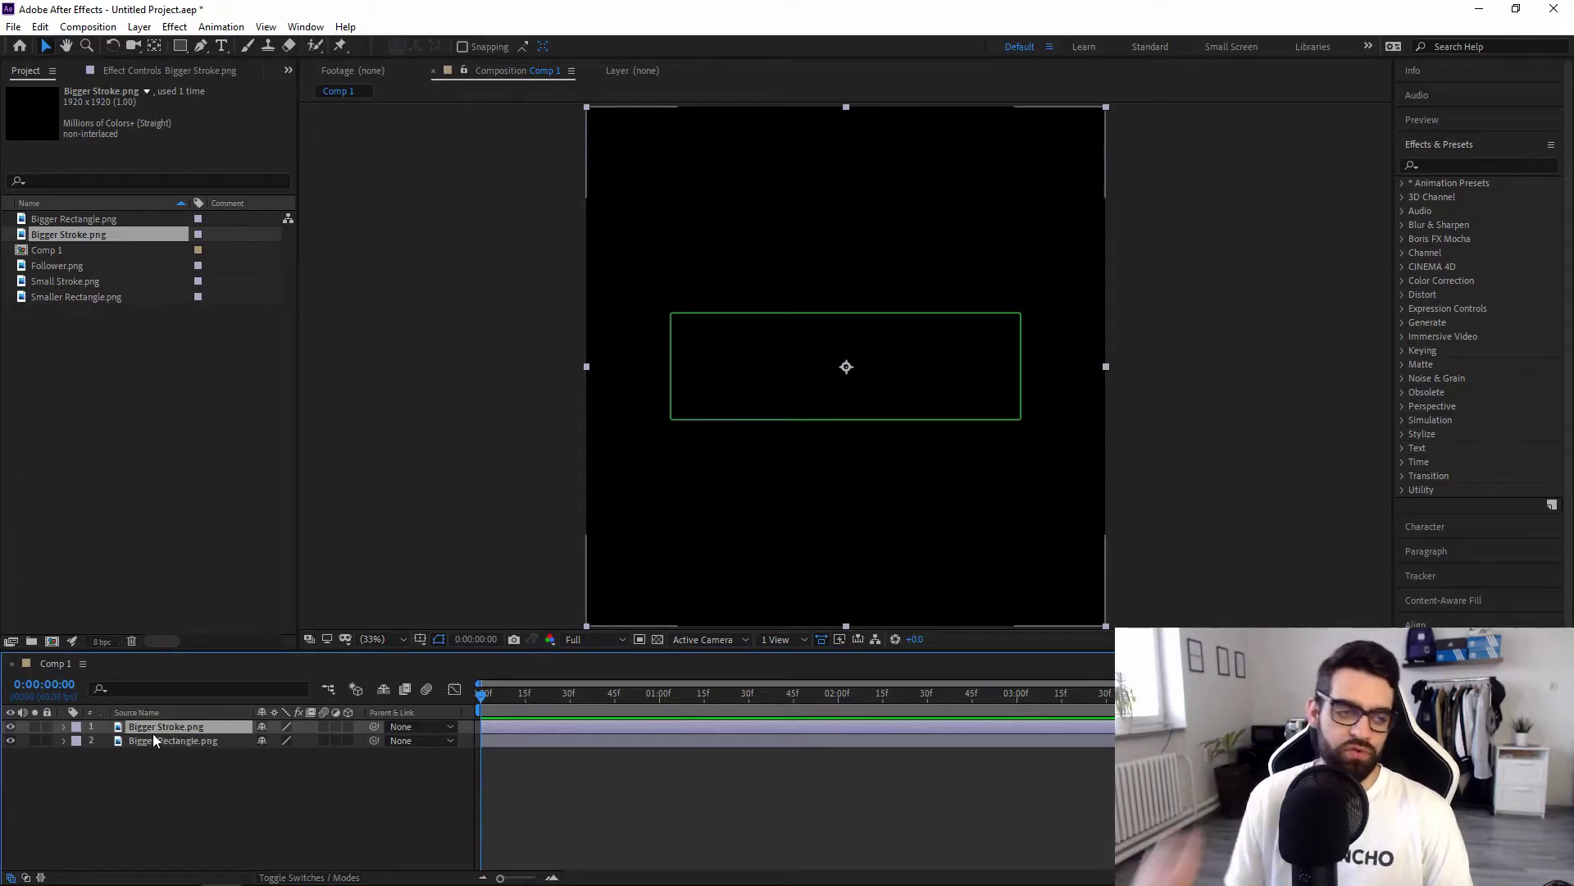
left_click(90, 283)
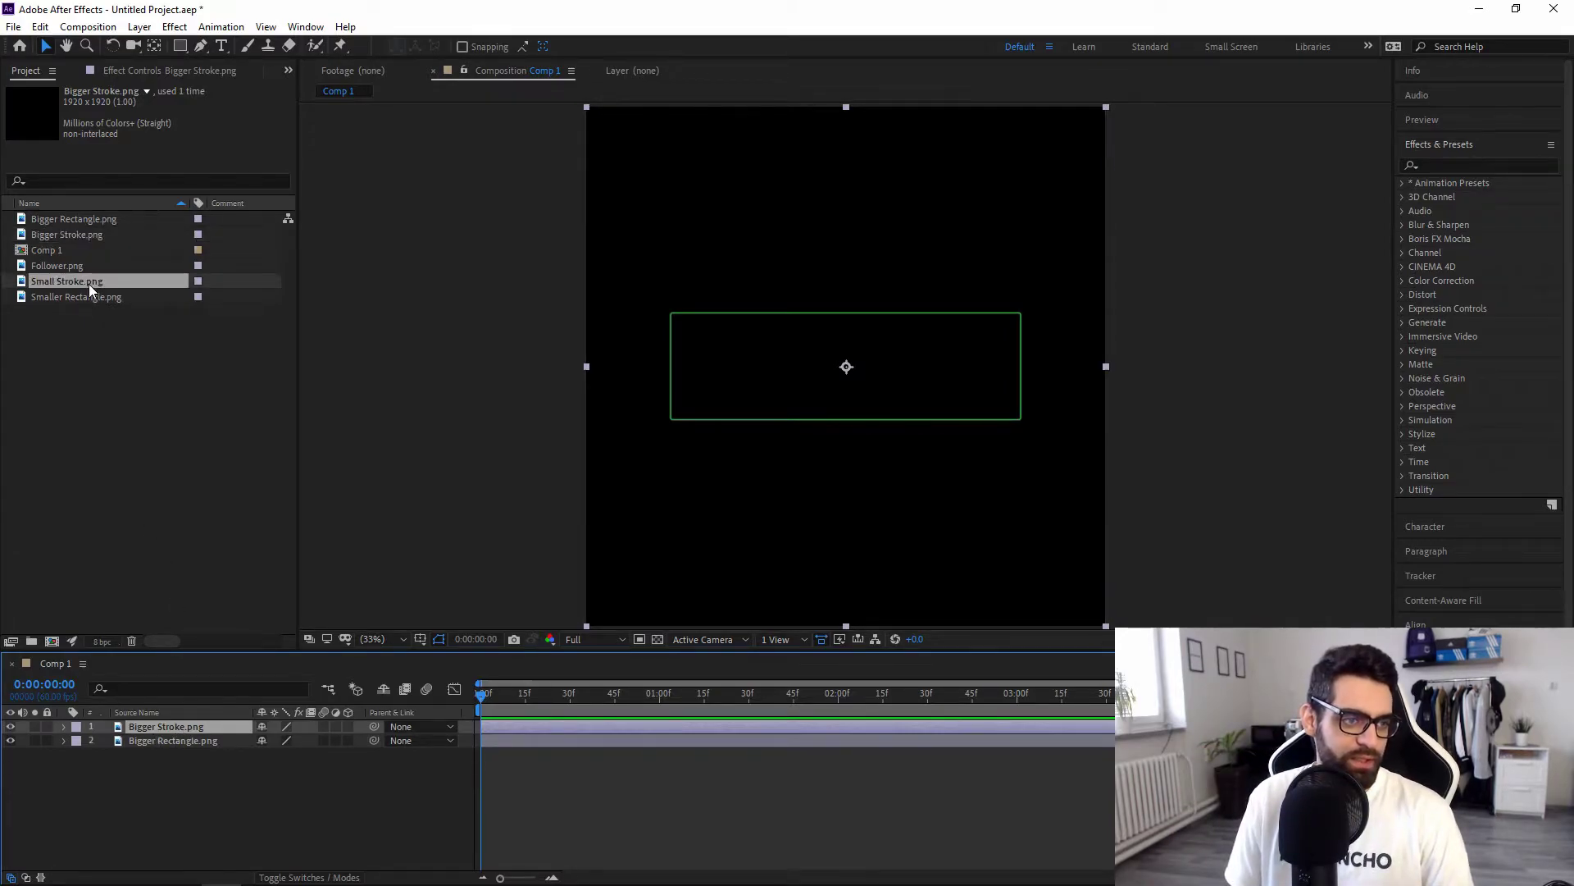
mouse_move(89, 297)
left_mouse_down()
mouse_move(108, 460)
mouse_move(168, 682)
mouse_move(111, 707)
mouse_move(180, 728)
left_mouse_up()
mouse_move(75, 283)
left_mouse_down()
mouse_move(187, 659)
mouse_move(189, 728)
left_mouse_up()
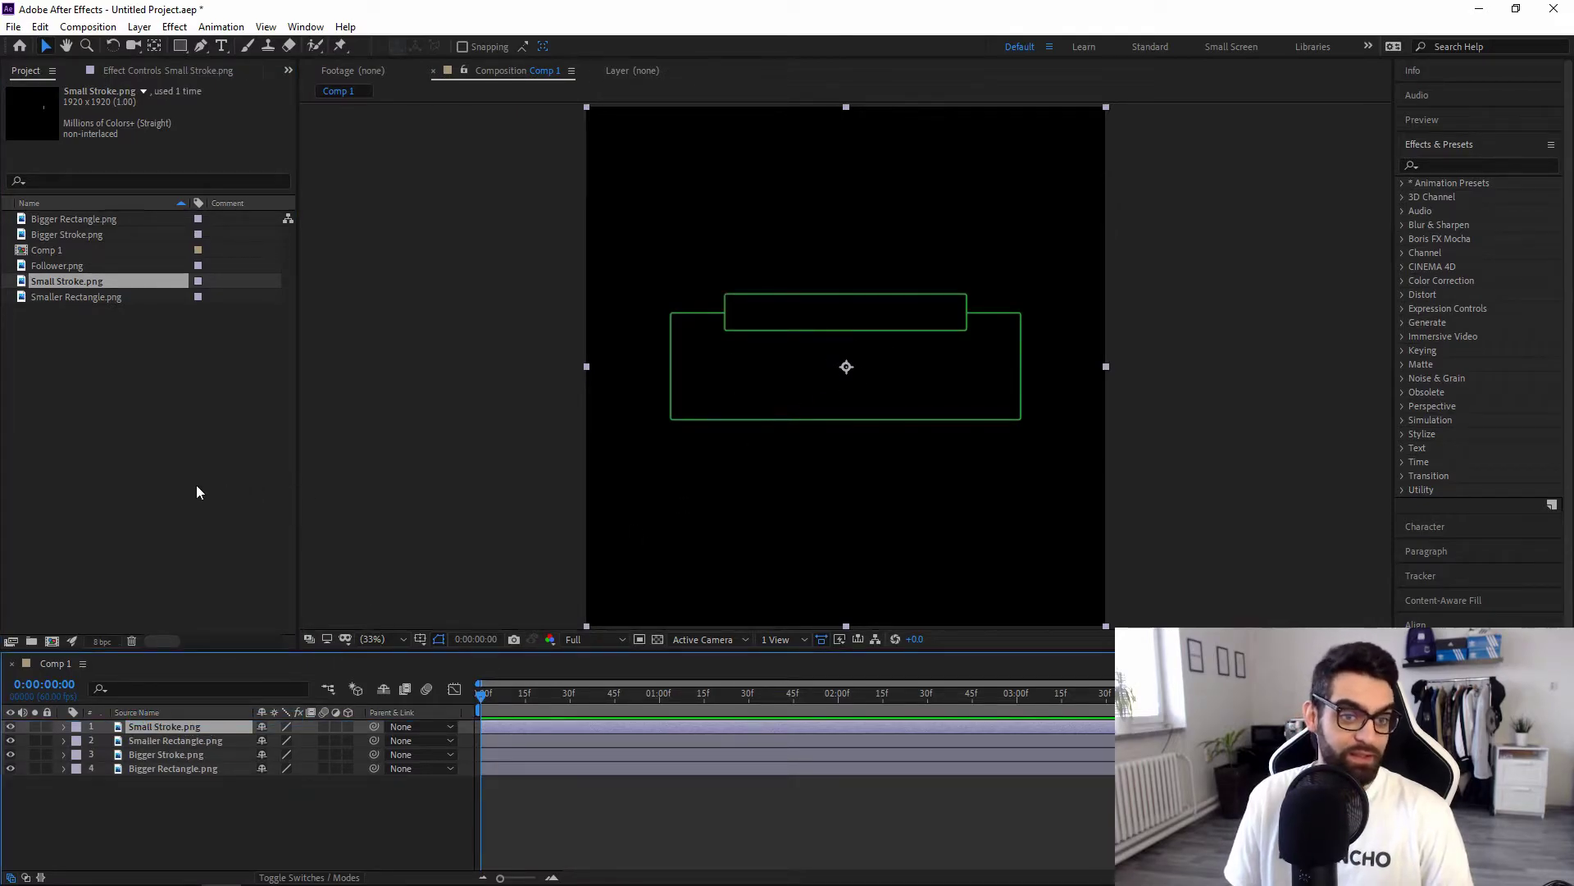
left_click(167, 485)
left_click_drag(73, 271, 176, 721)
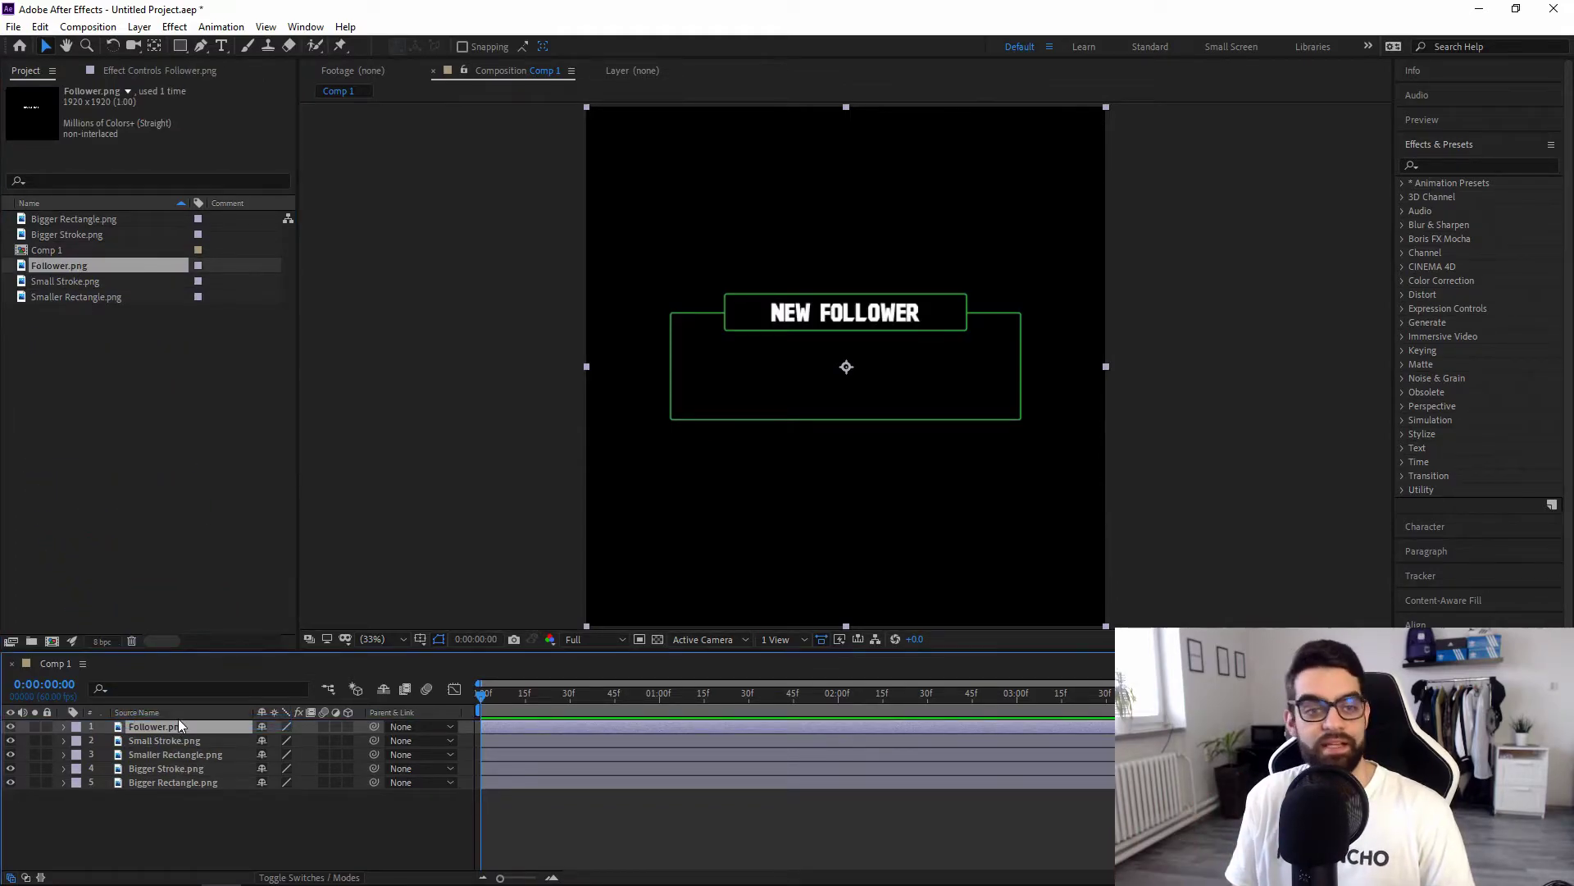
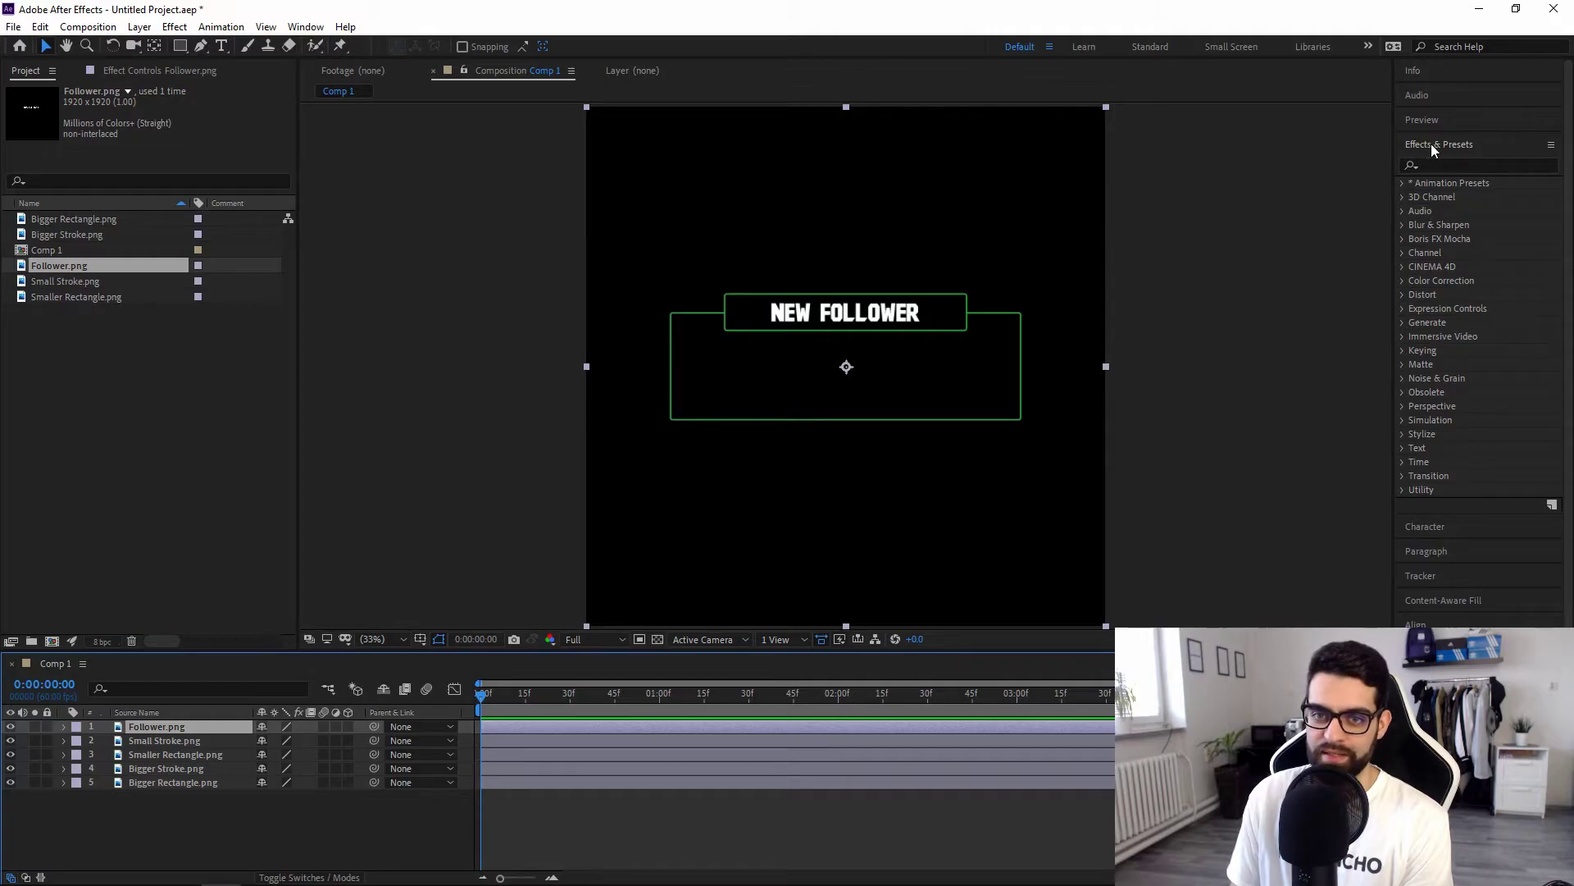
Select all five Comp 1 layers and bring up the Effects & Presets search field.
left_click(653, 178)
key("ctrl+a")
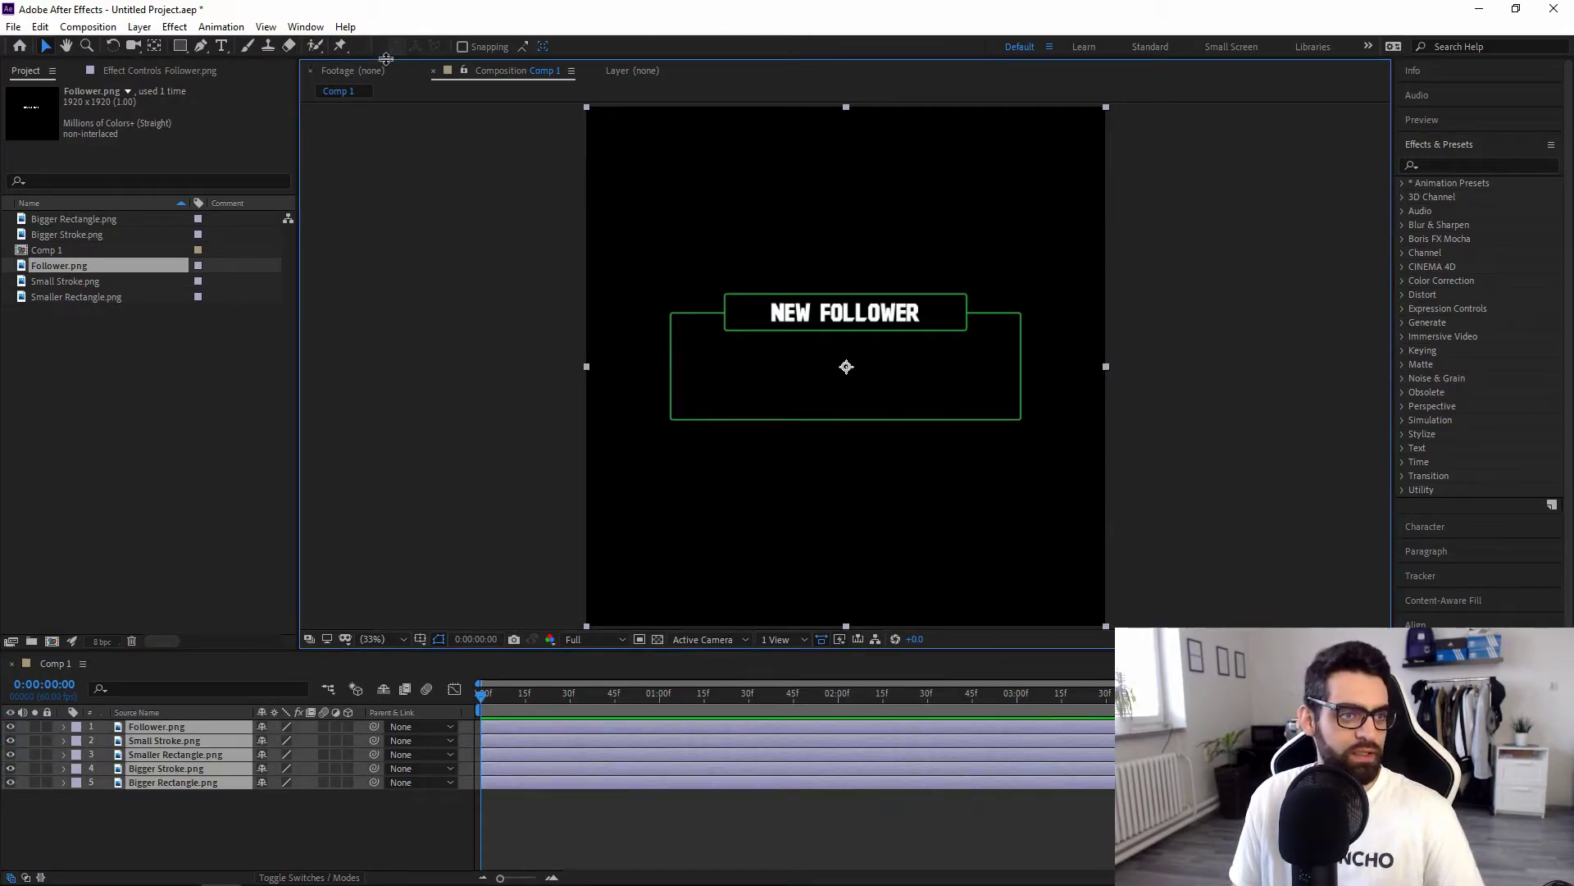
left_click(305, 26)
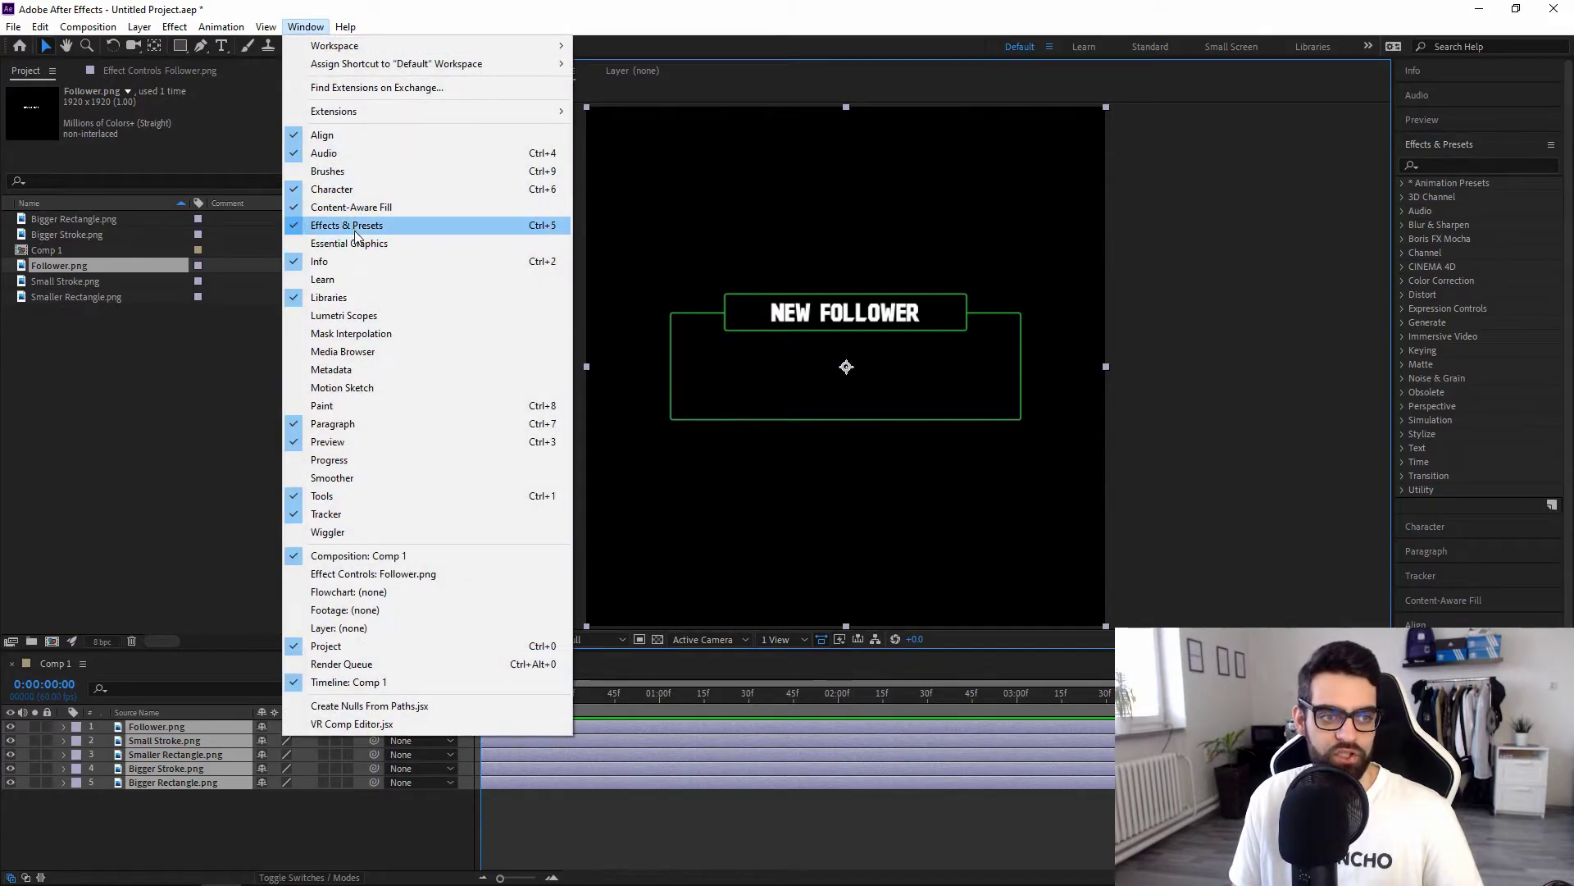
left_click(548, 232)
left_click(1462, 163)
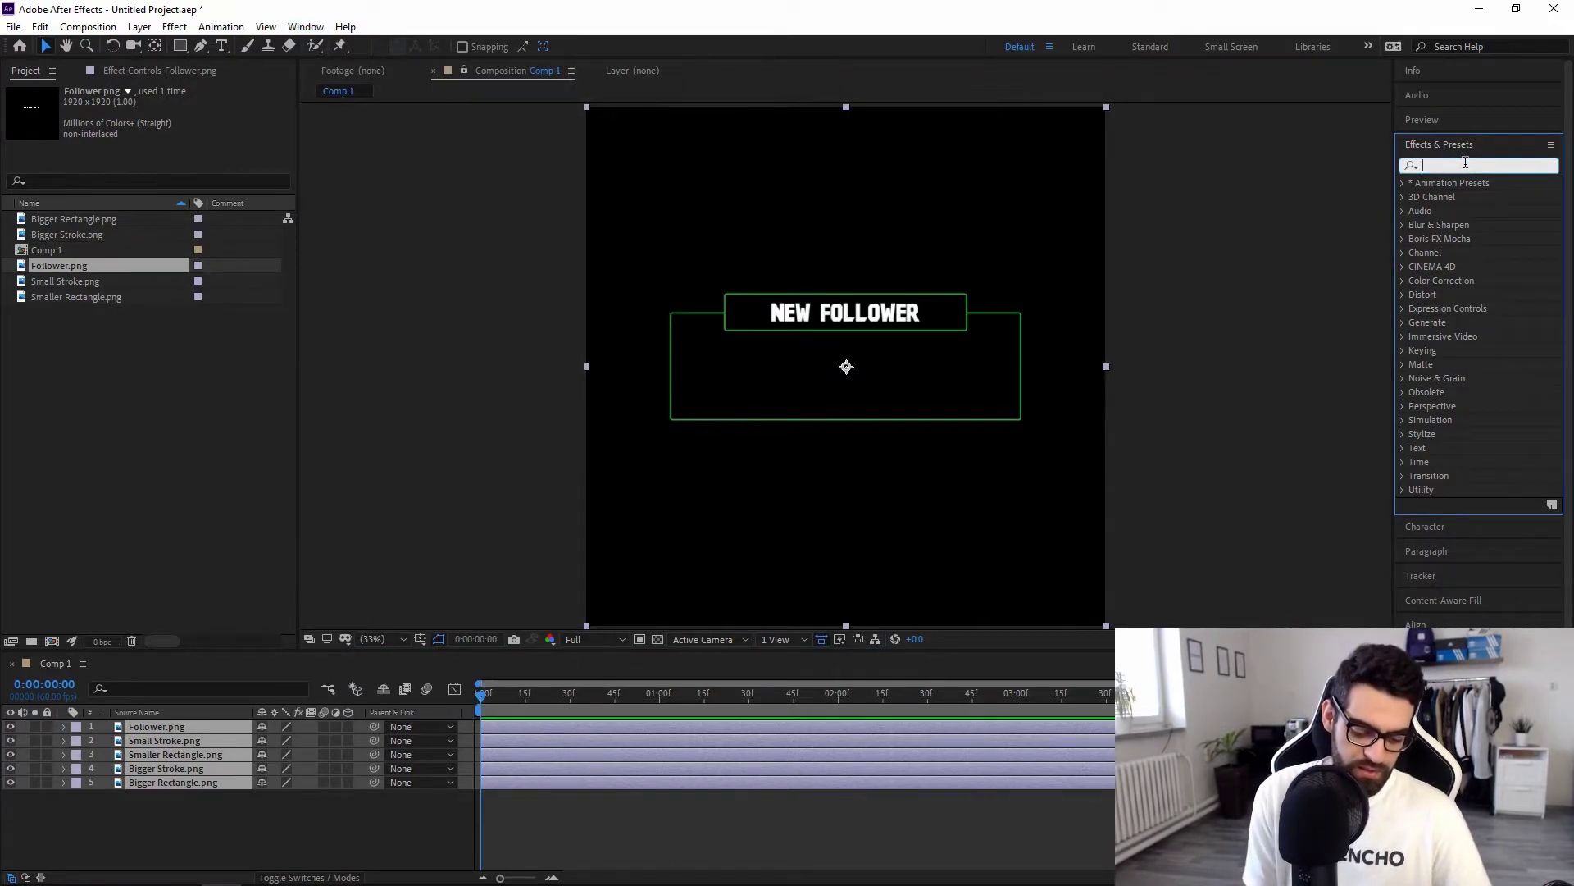
Search 'cc light s' and apply CC Light Sweep to the Small Stroke and Bigger Stroke layers.
type("cc li")
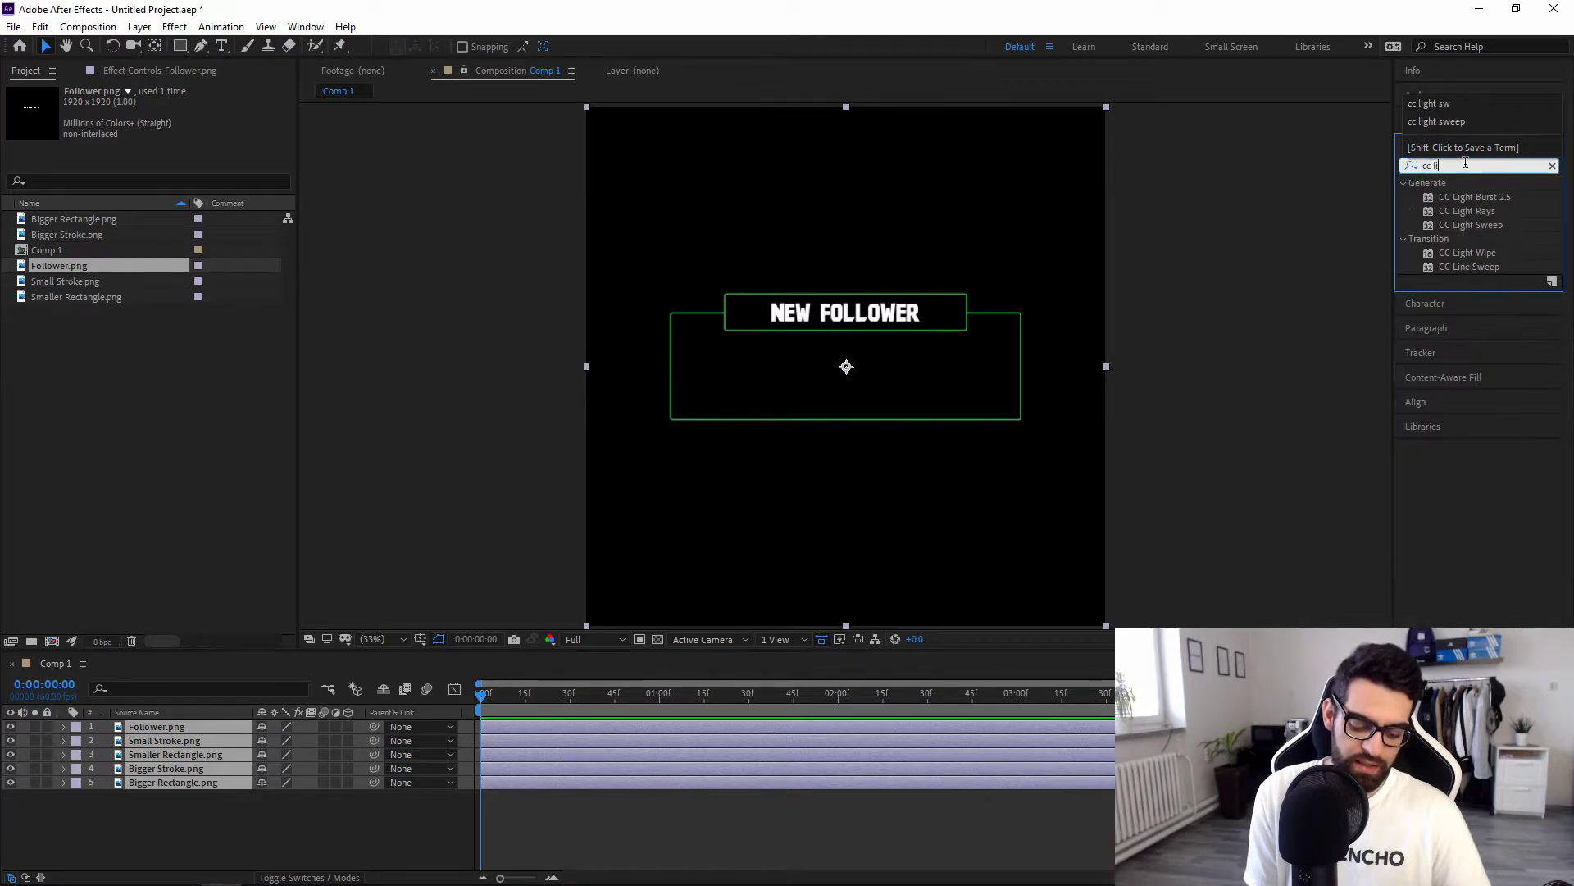
type("ght se")
key("BackSpace")
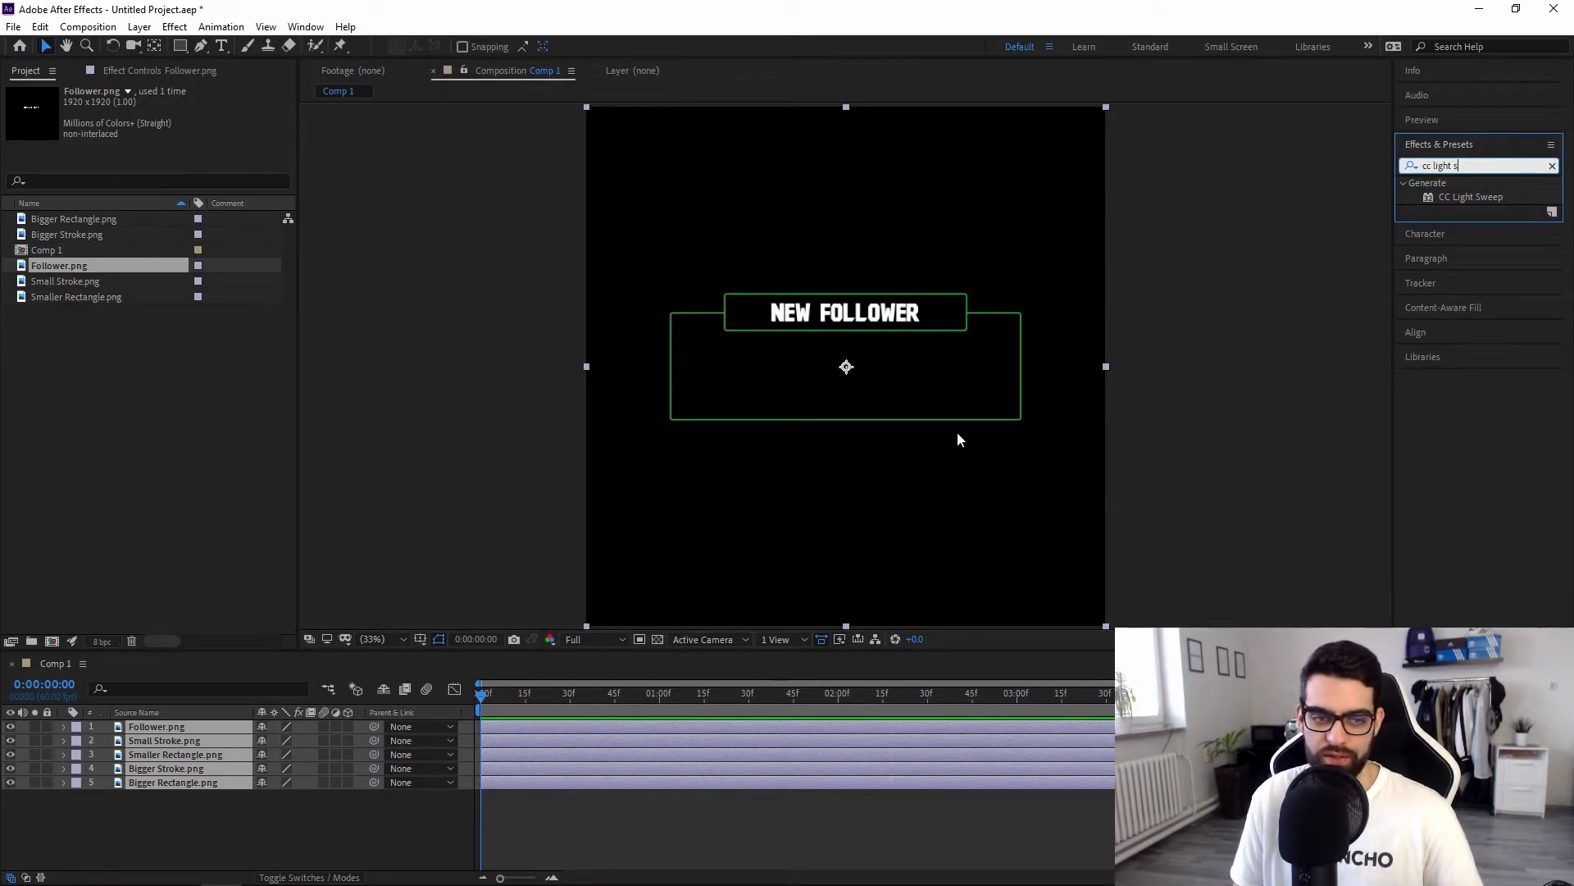
left_click(185, 488)
left_click(203, 815)
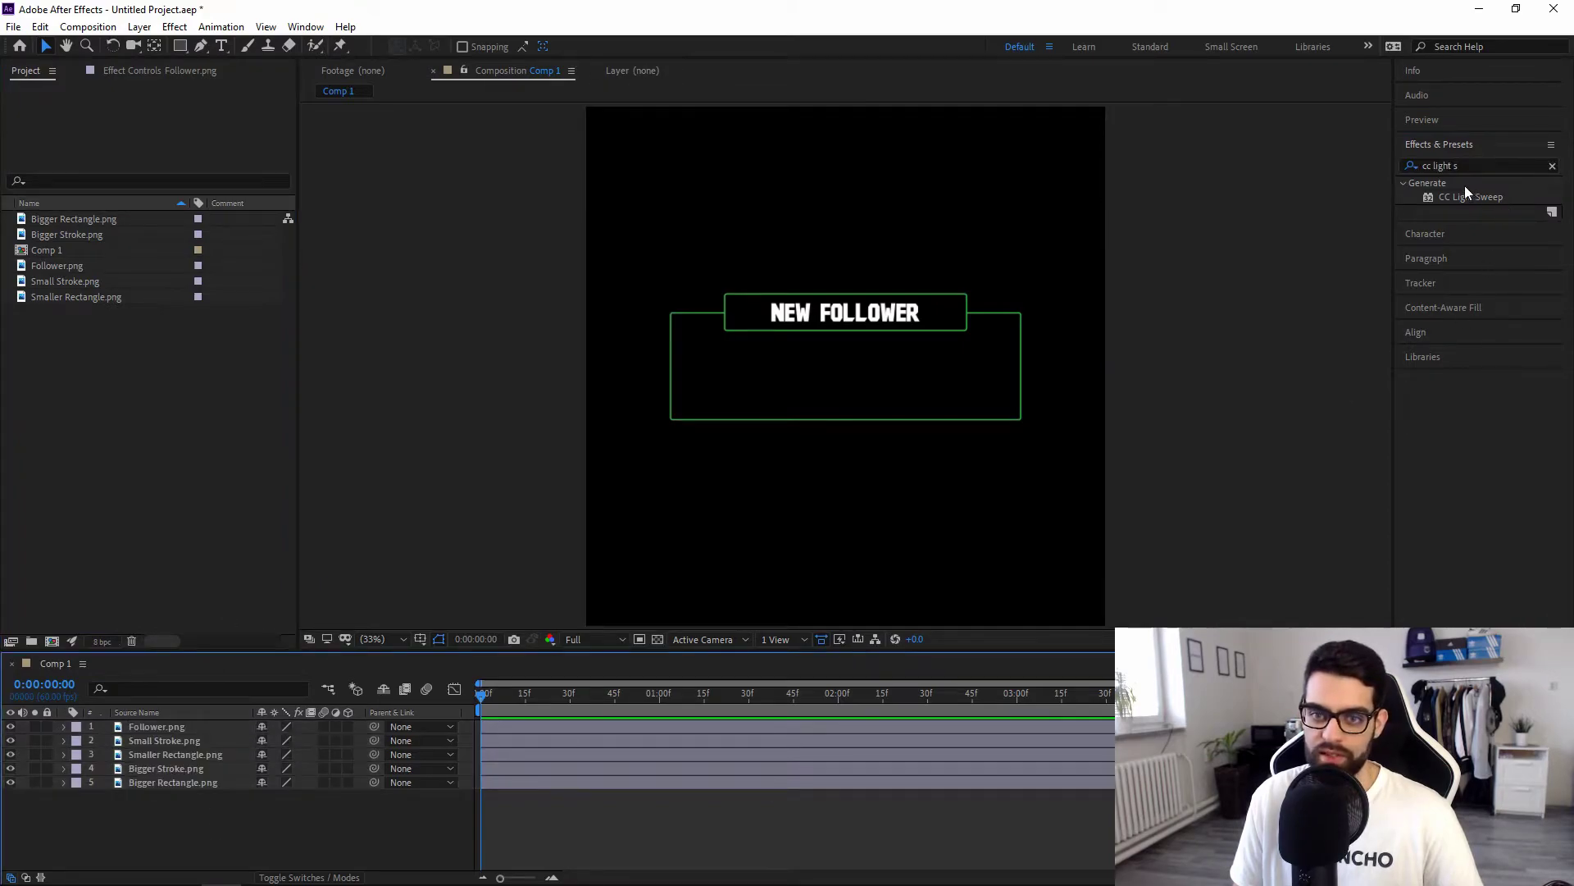
mouse_move(1475, 198)
left_mouse_down()
mouse_move(1320, 289)
mouse_move(661, 495)
mouse_move(238, 678)
mouse_move(186, 738)
left_mouse_up()
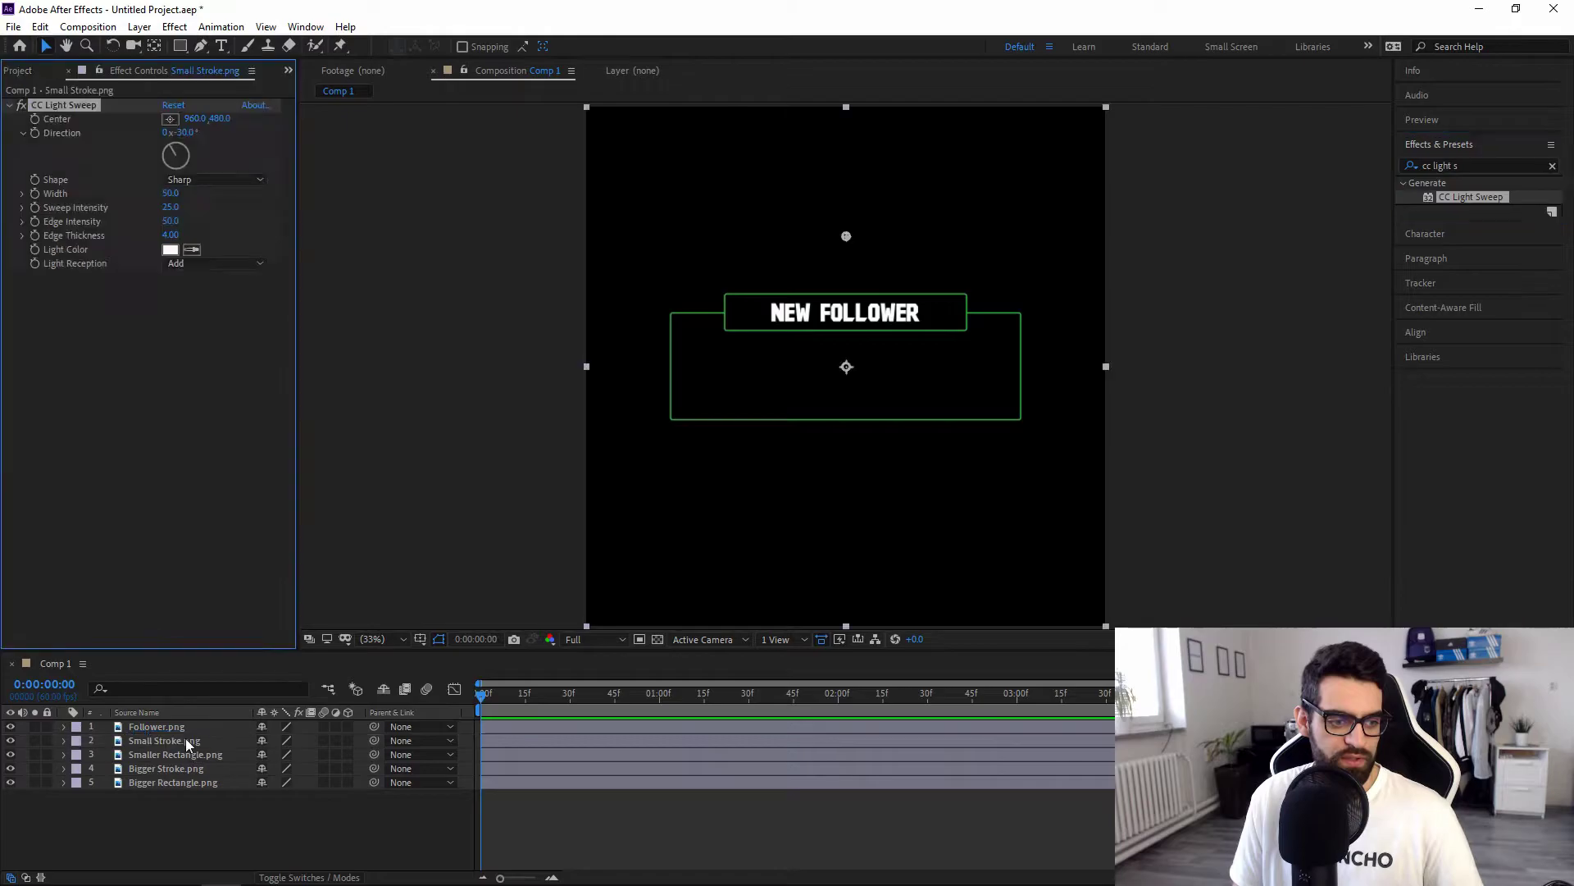
mouse_move(1473, 193)
left_mouse_down()
mouse_move(1189, 311)
mouse_move(453, 544)
mouse_move(185, 765)
left_mouse_up()
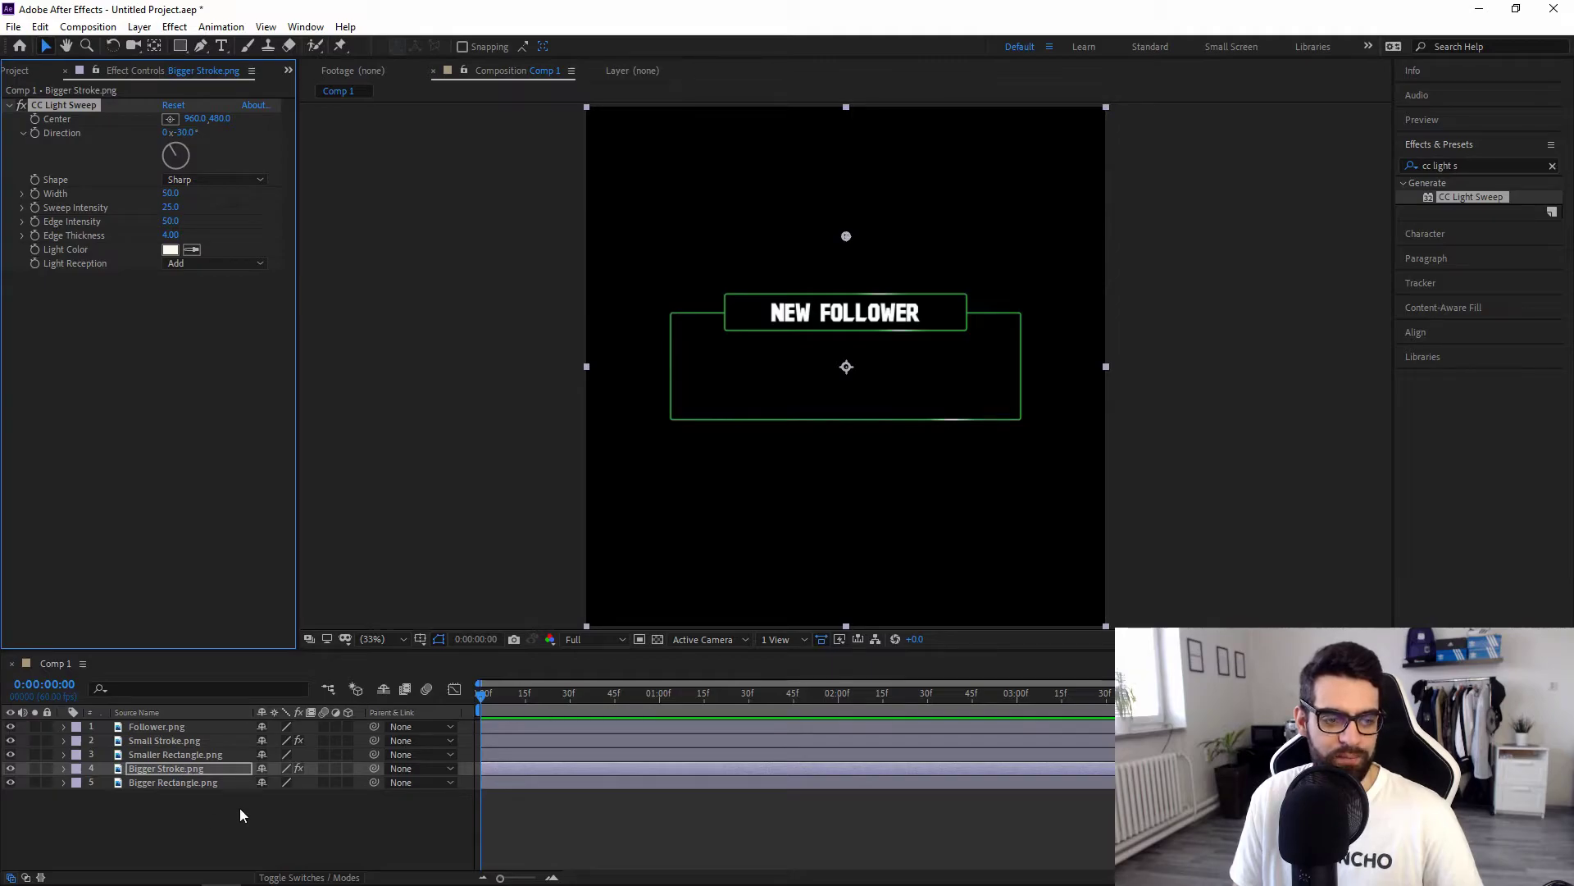
left_click(1476, 163)
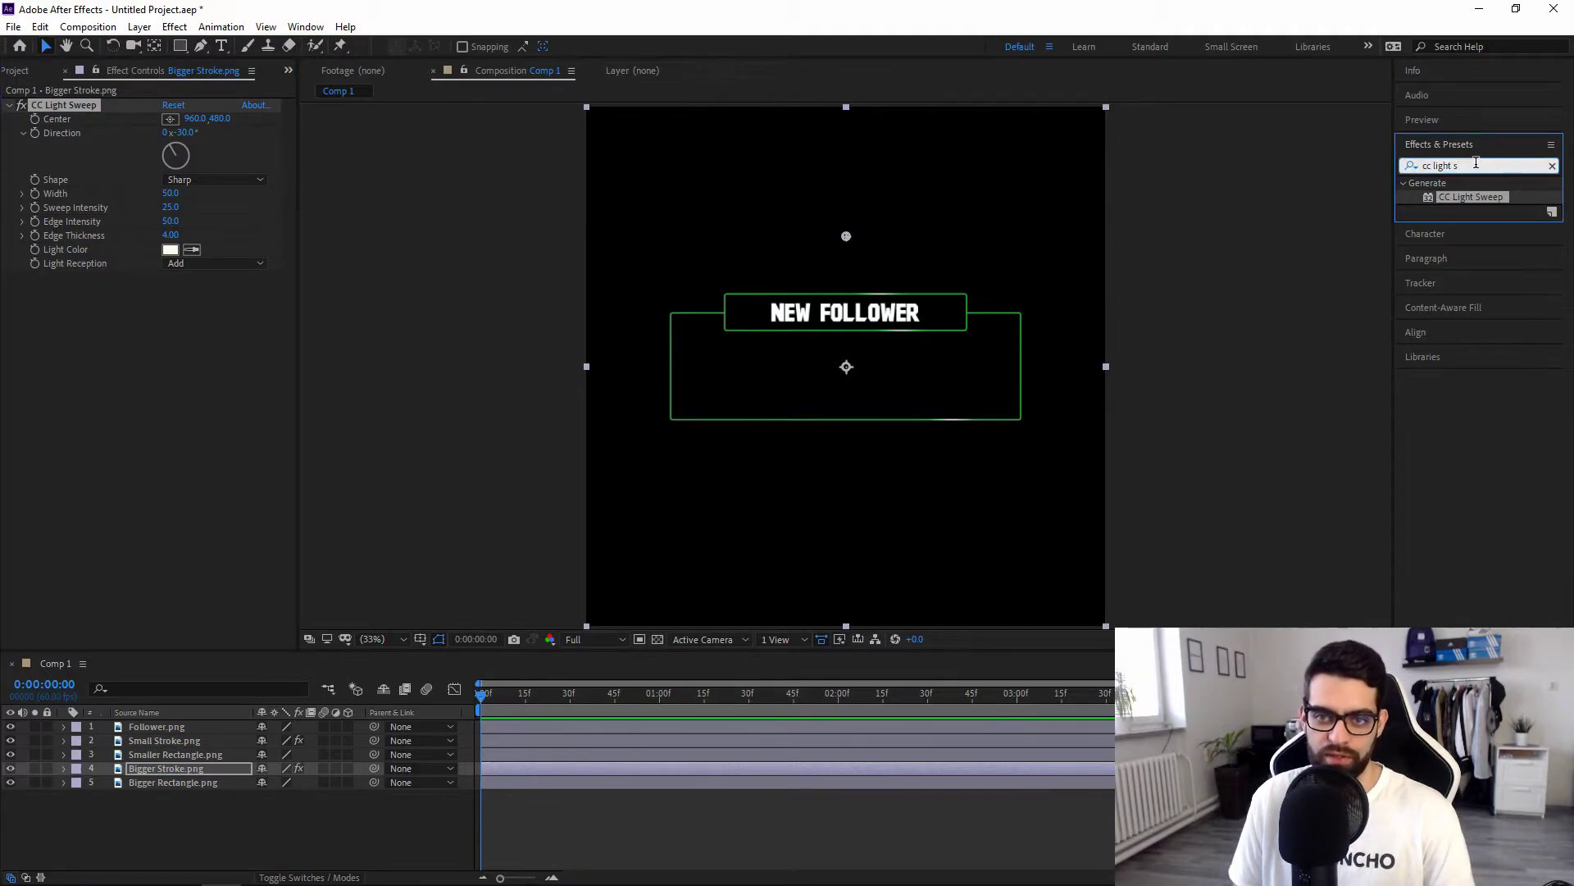
Search 'cc light wip' and apply CC Light Wipe to the Follower.png layer.
key("BackSpace")
type("wip")
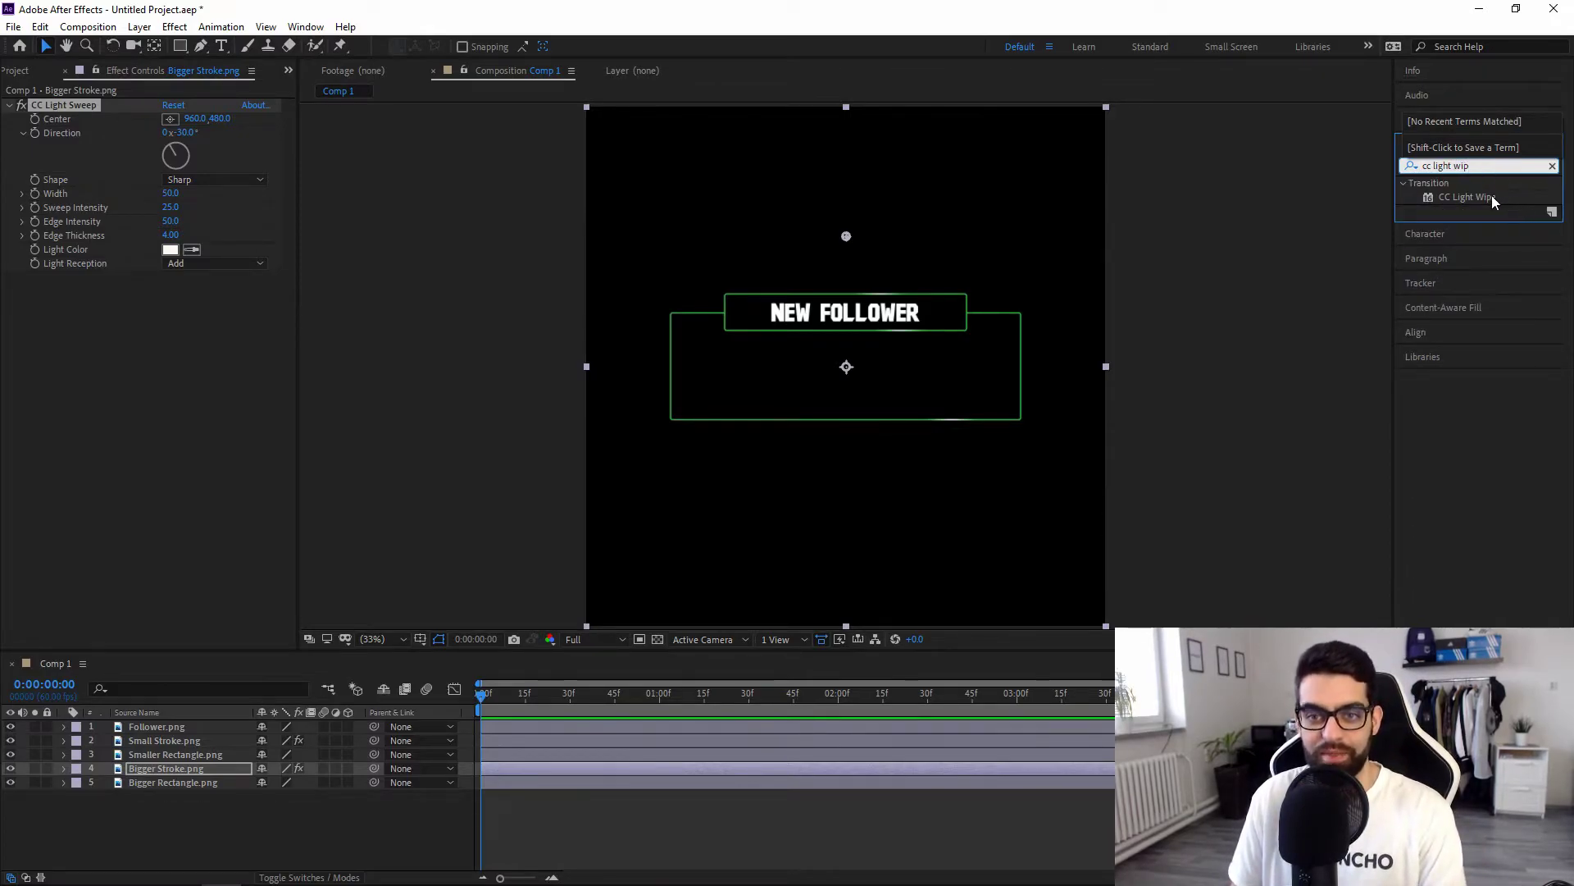
left_click_drag(1472, 201, 160, 725)
left_click(161, 725)
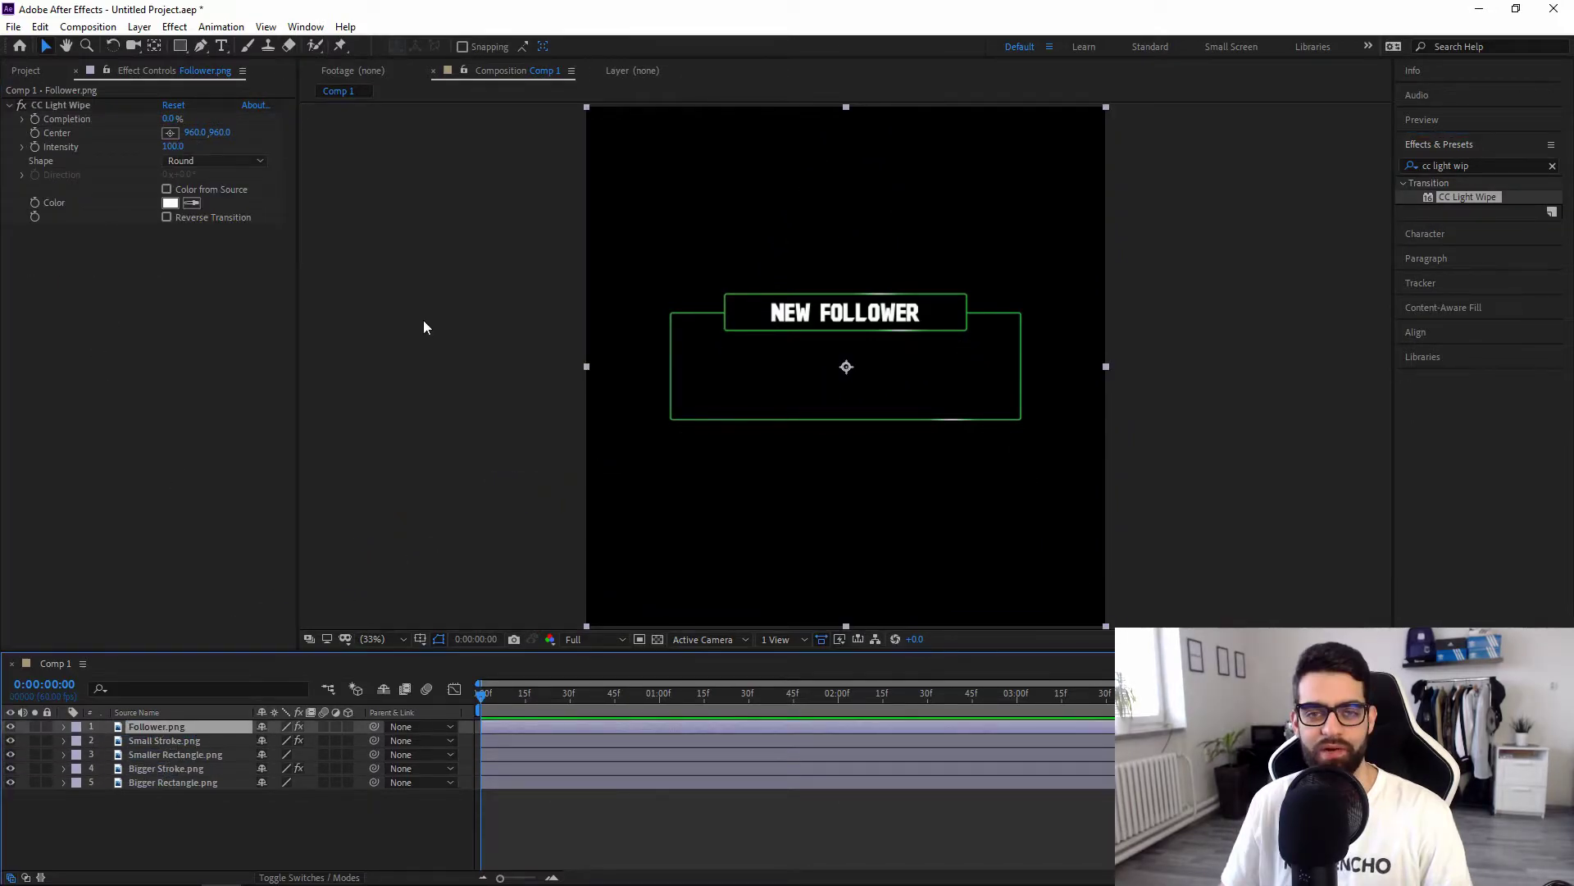
left_click(152, 510)
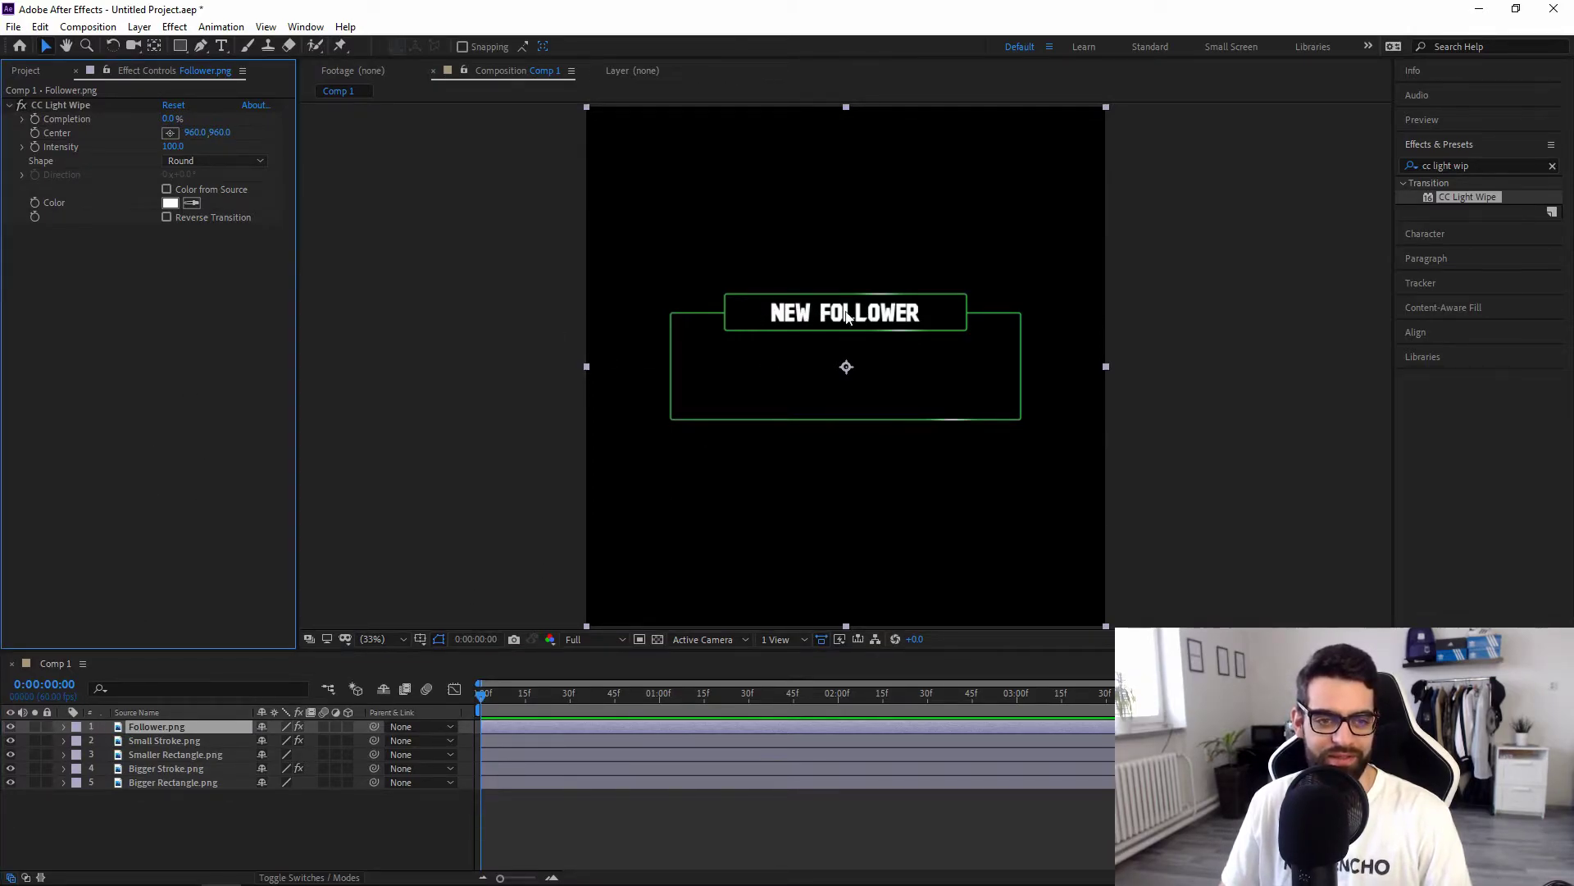
Expand Follower.png's CC Light Wipe properties and try out Completion values.
left_click(63, 727)
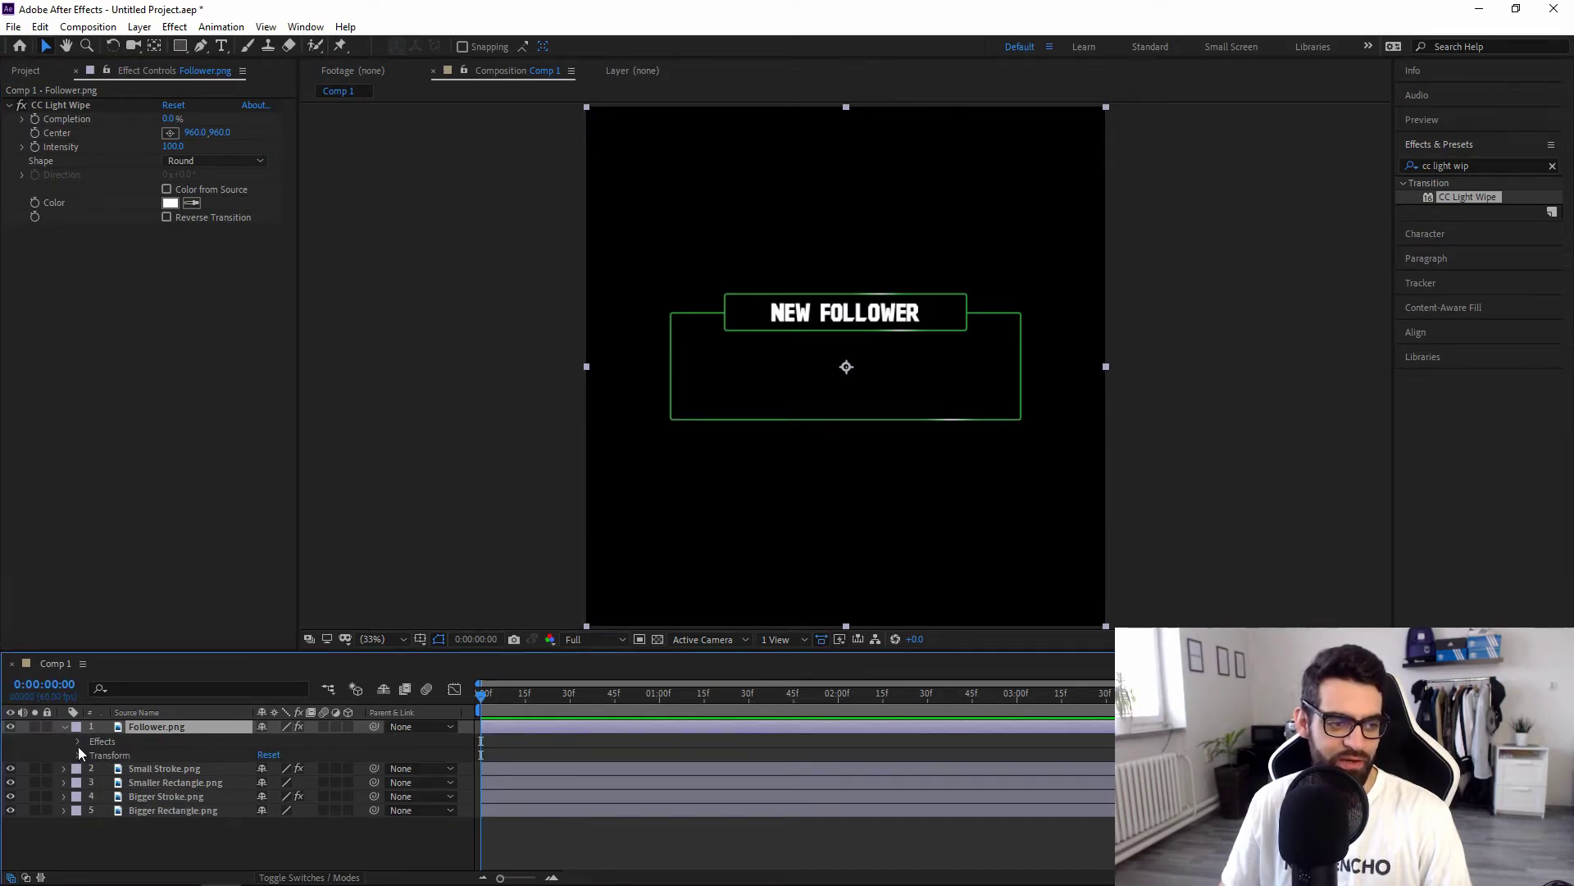
left_click(78, 742)
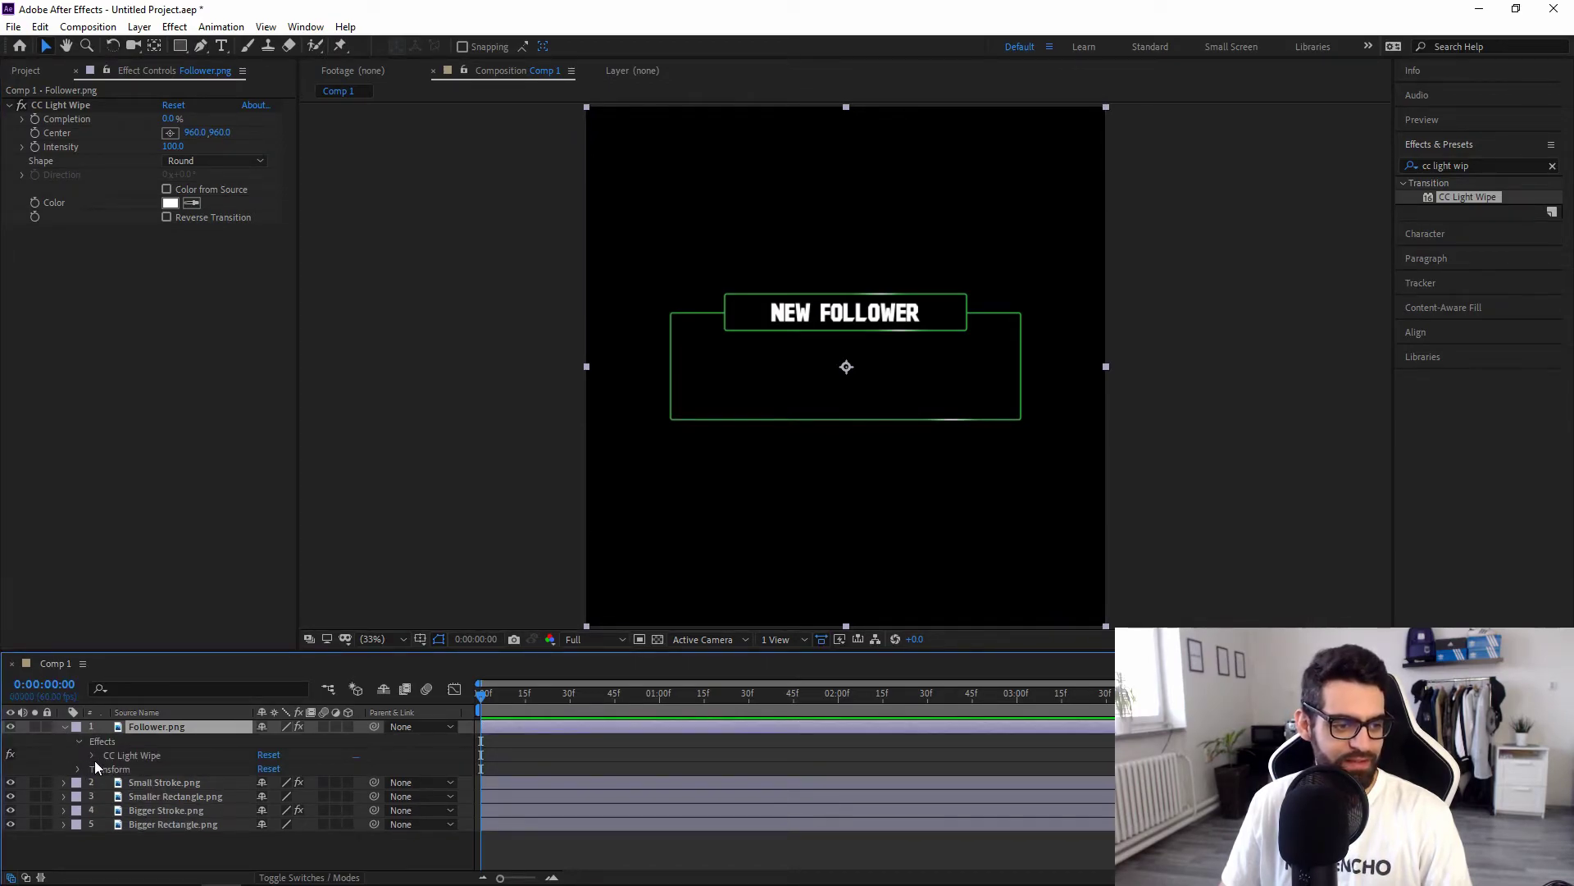
left_click(90, 755)
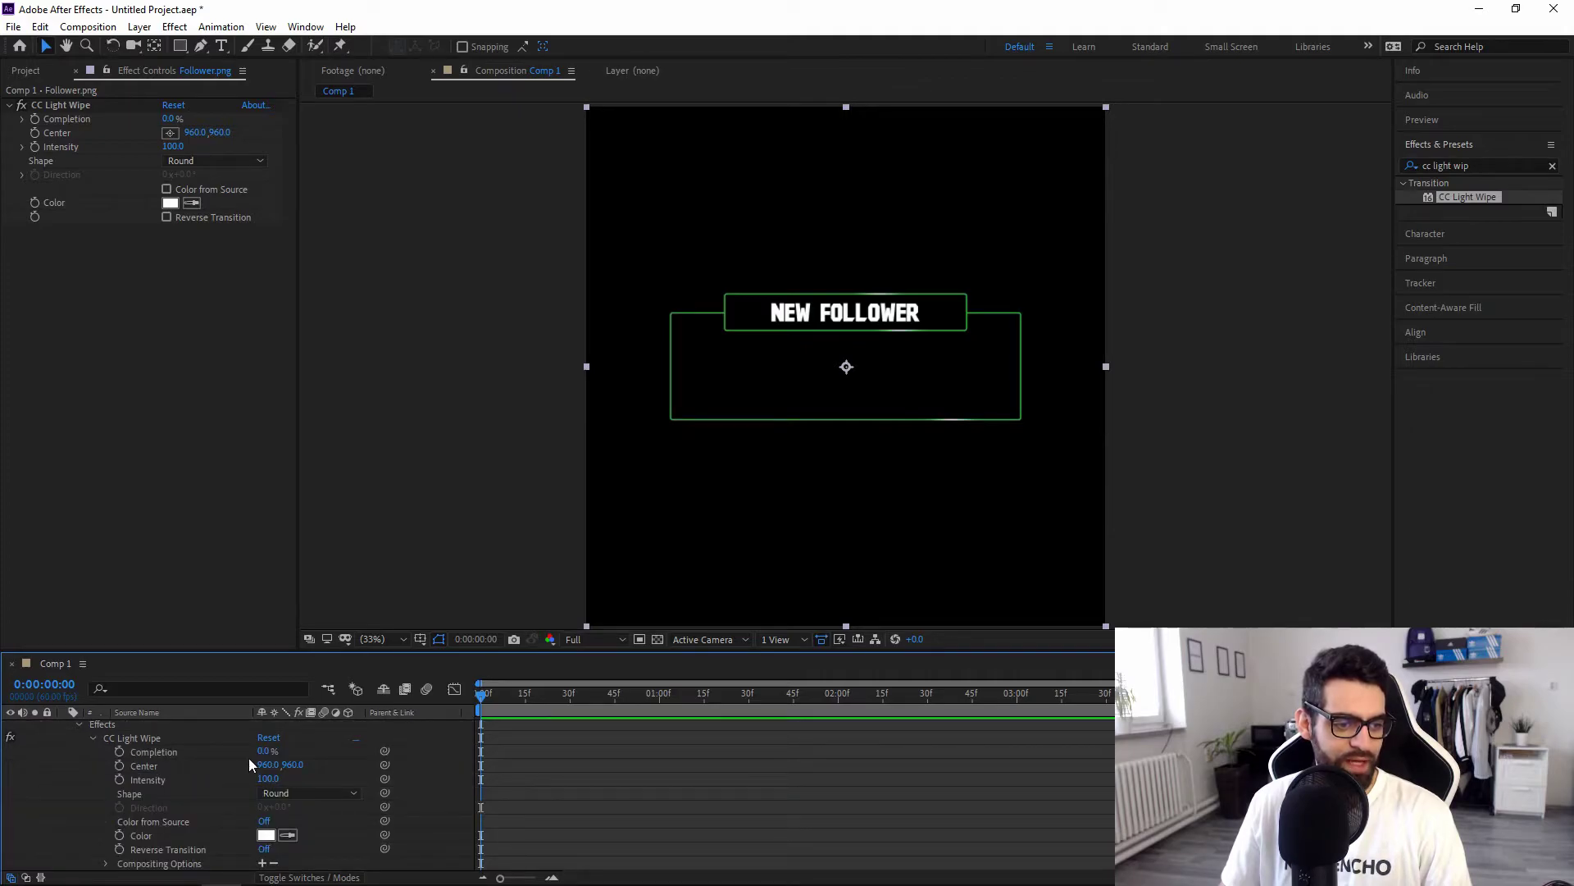
left_click_drag(263, 752, 292, 765)
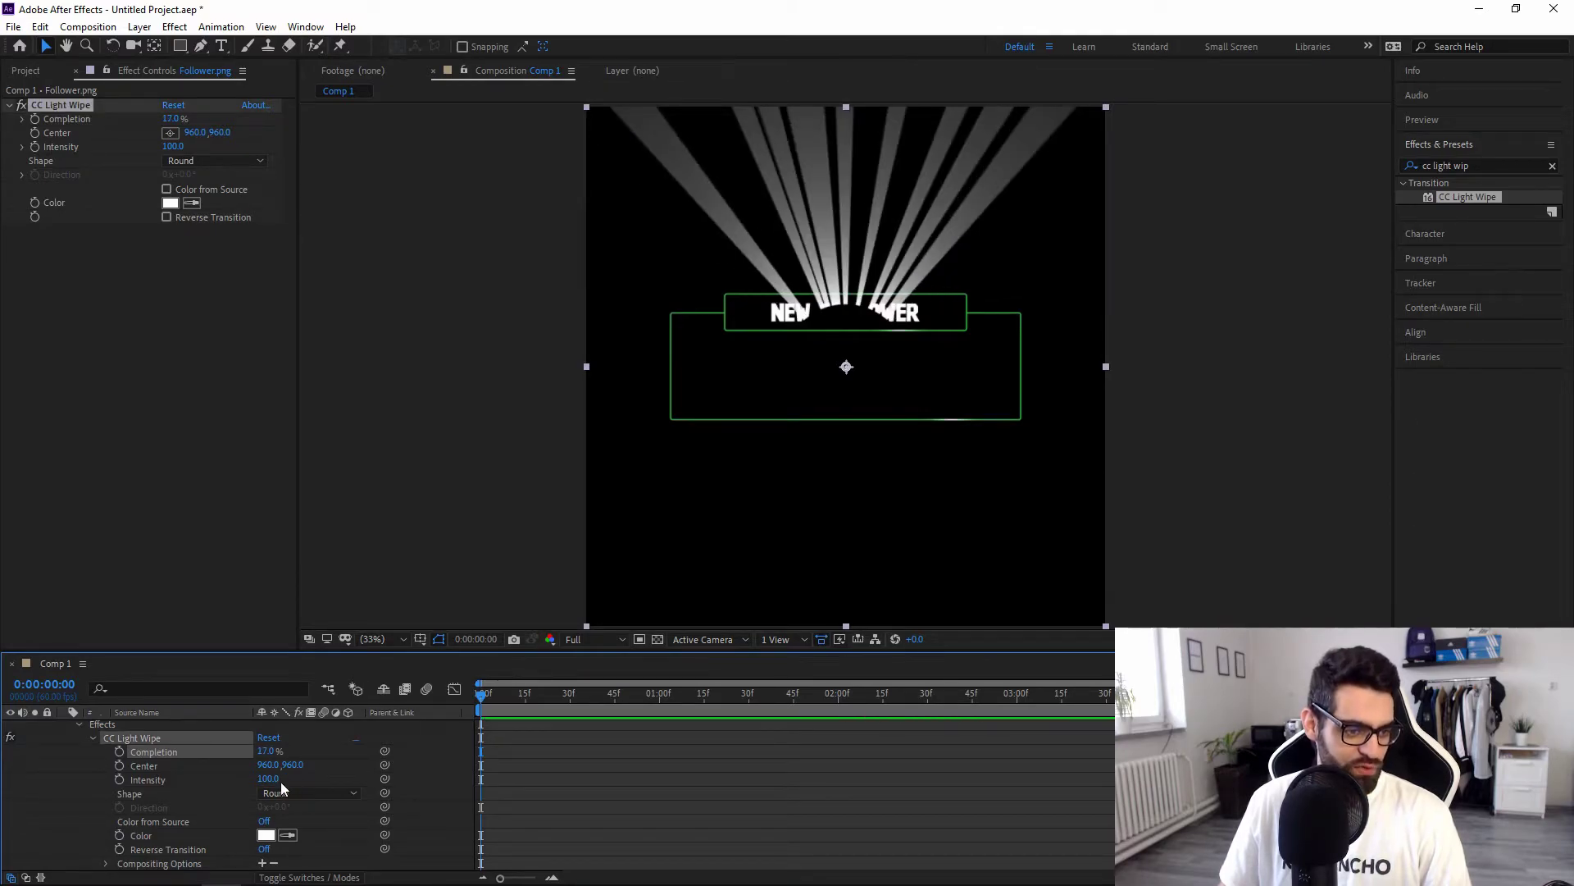
Set the light wipe Intensity to 30 with Round shape, and raise Completion to 30%.
left_click(270, 779)
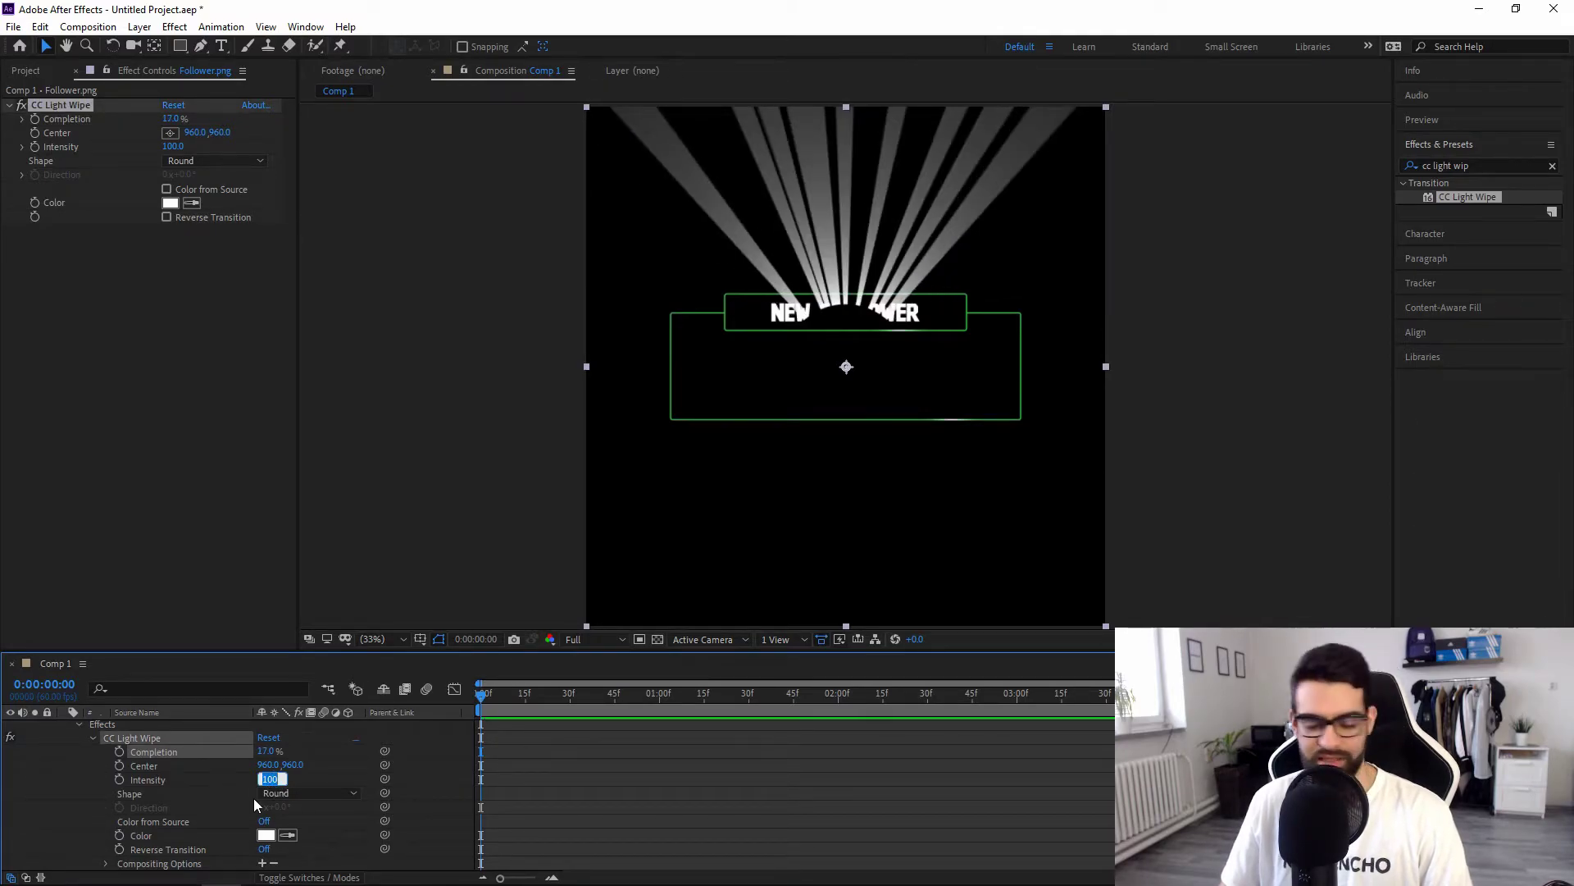
type("30")
key("Return")
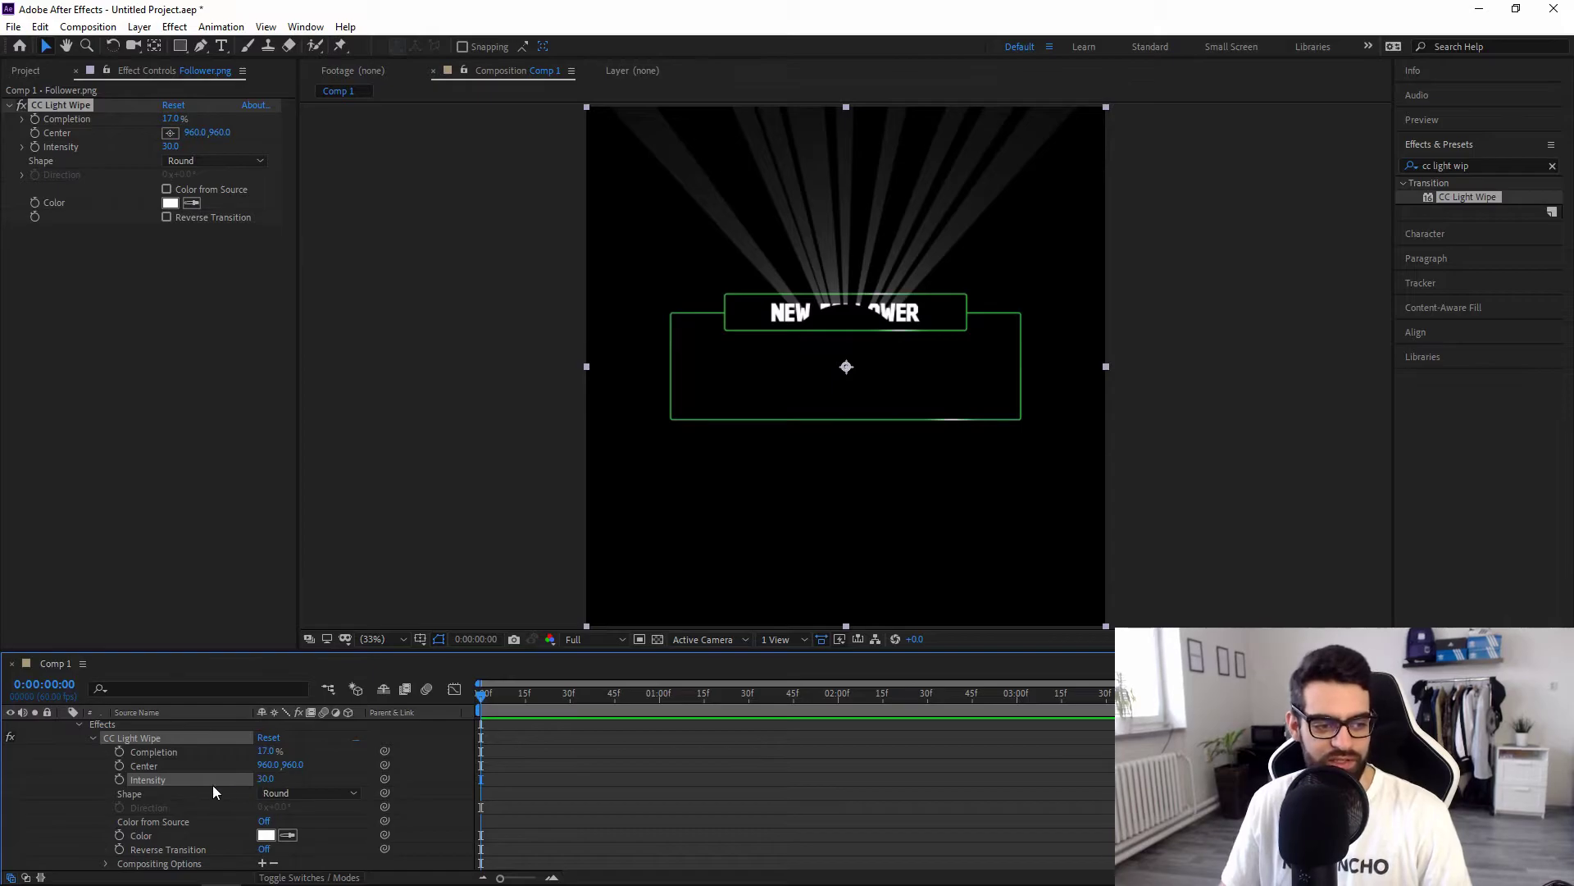
left_click(277, 793)
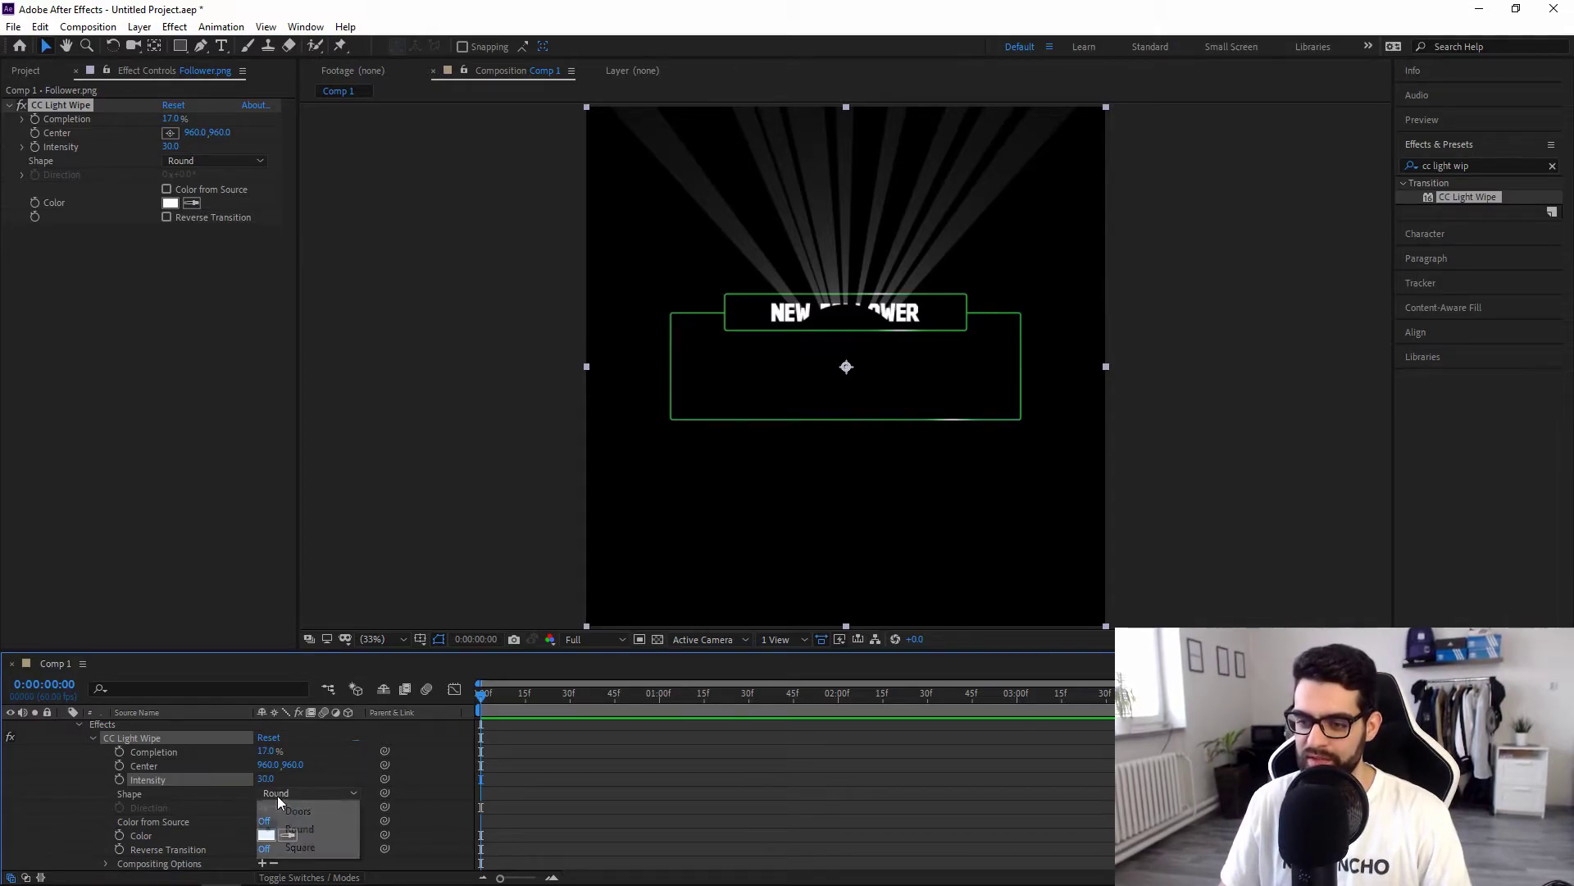
left_click(307, 829)
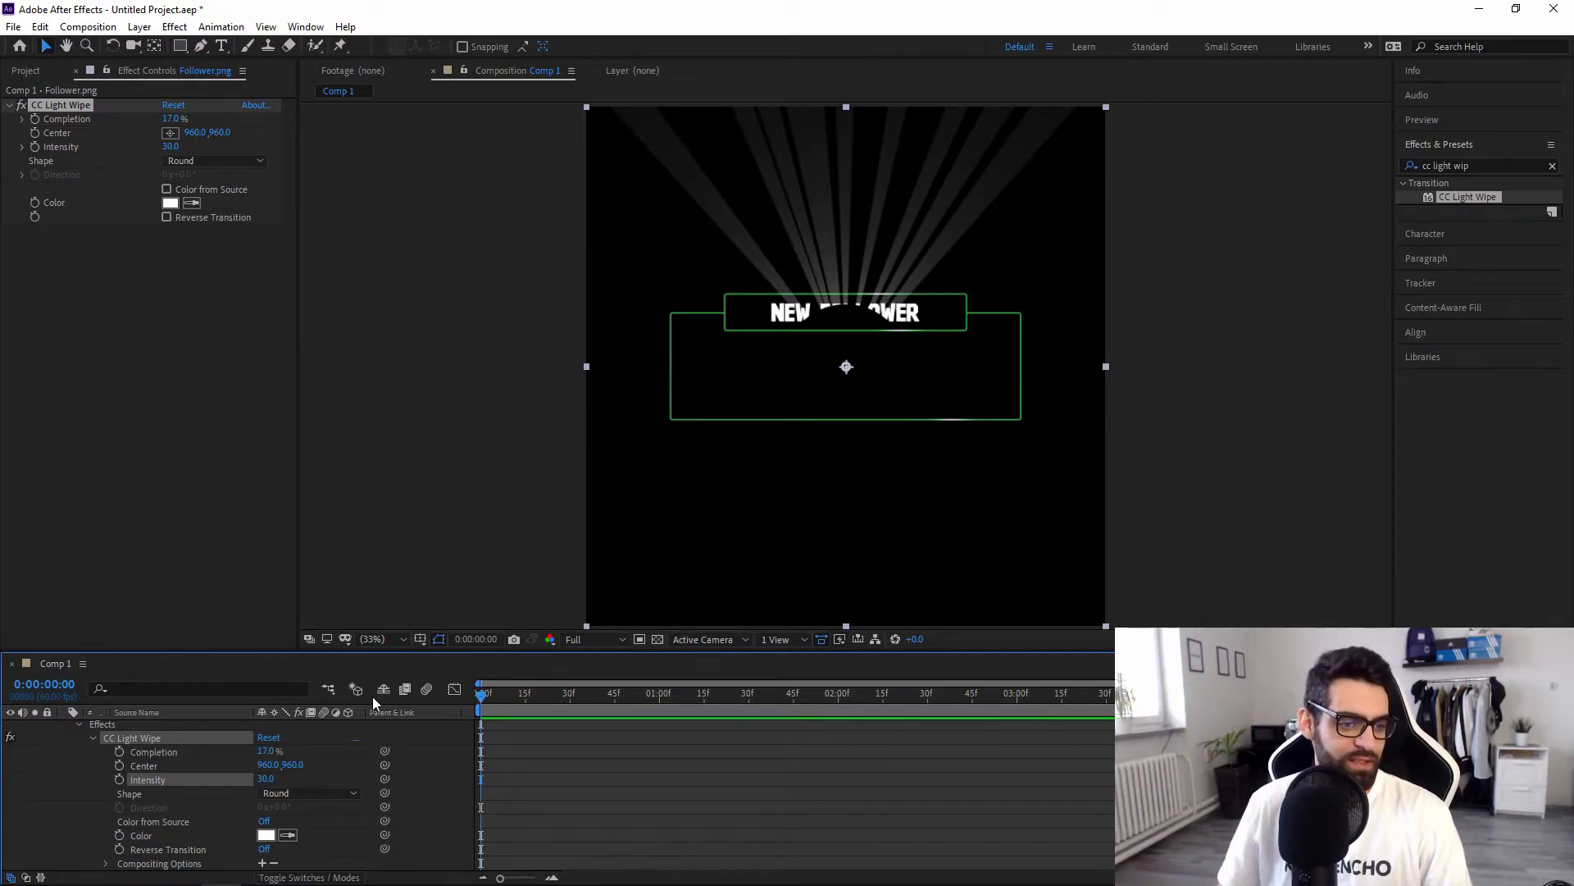
left_click_drag(484, 692, 441, 700)
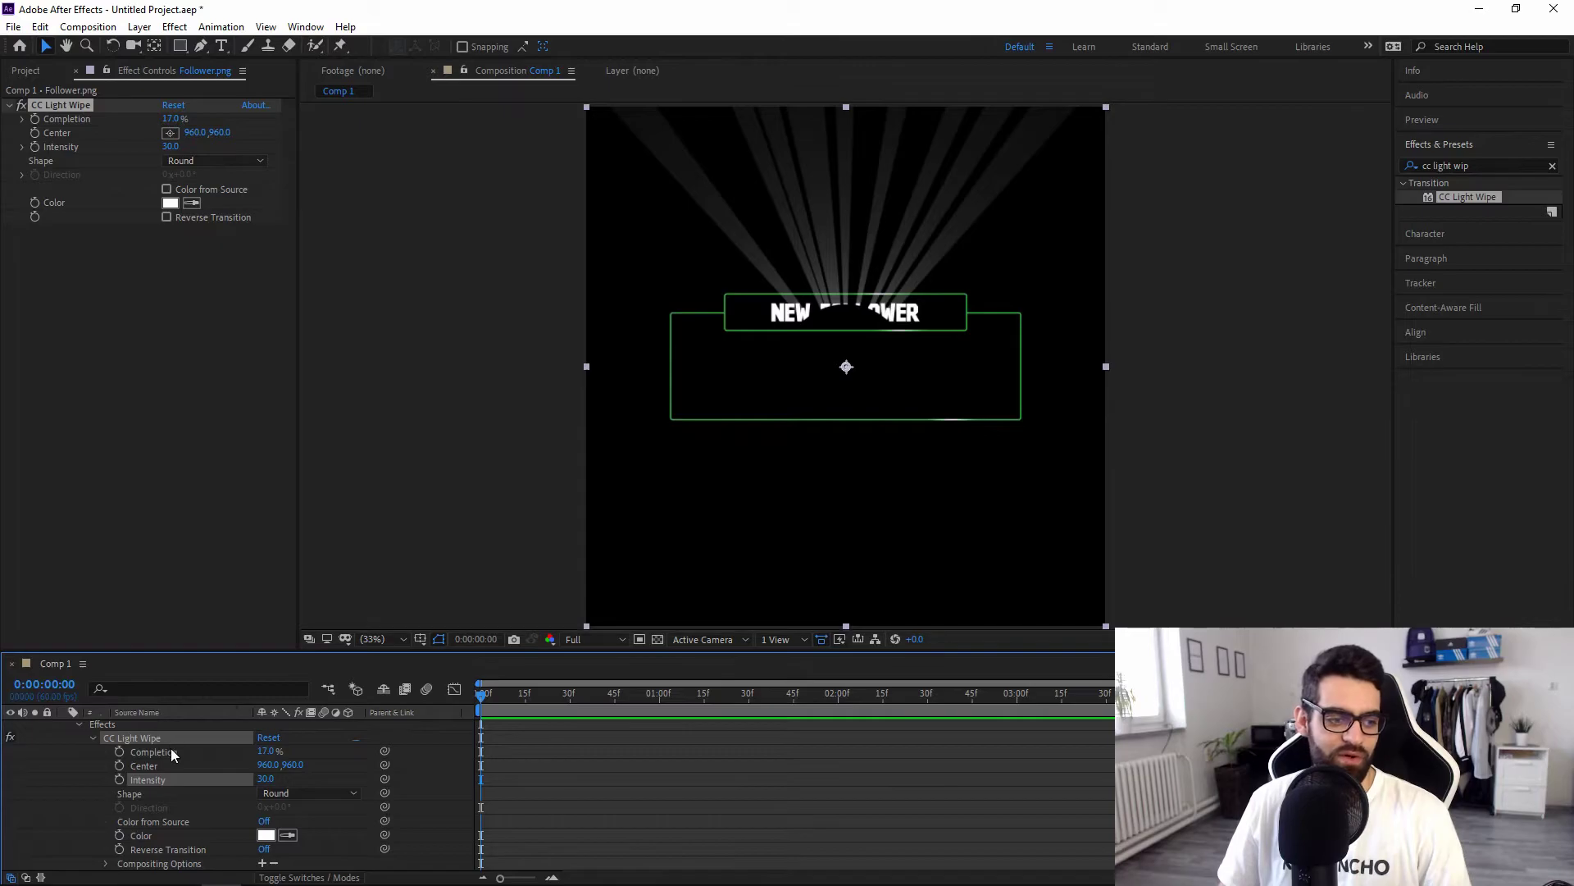
left_click_drag(272, 756, 272, 762)
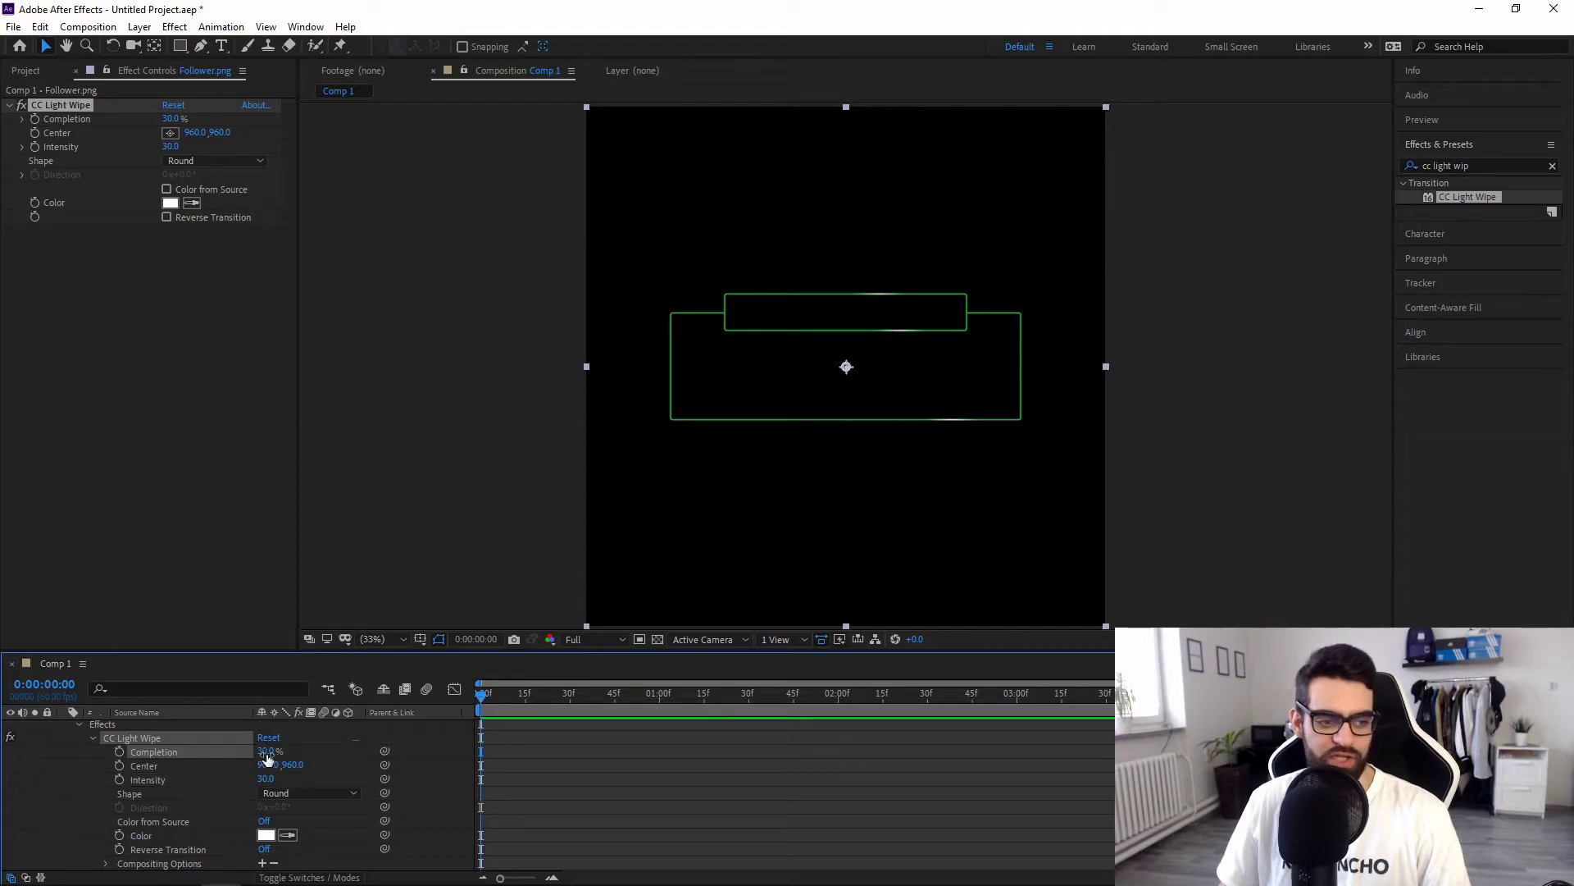
left_click(119, 753)
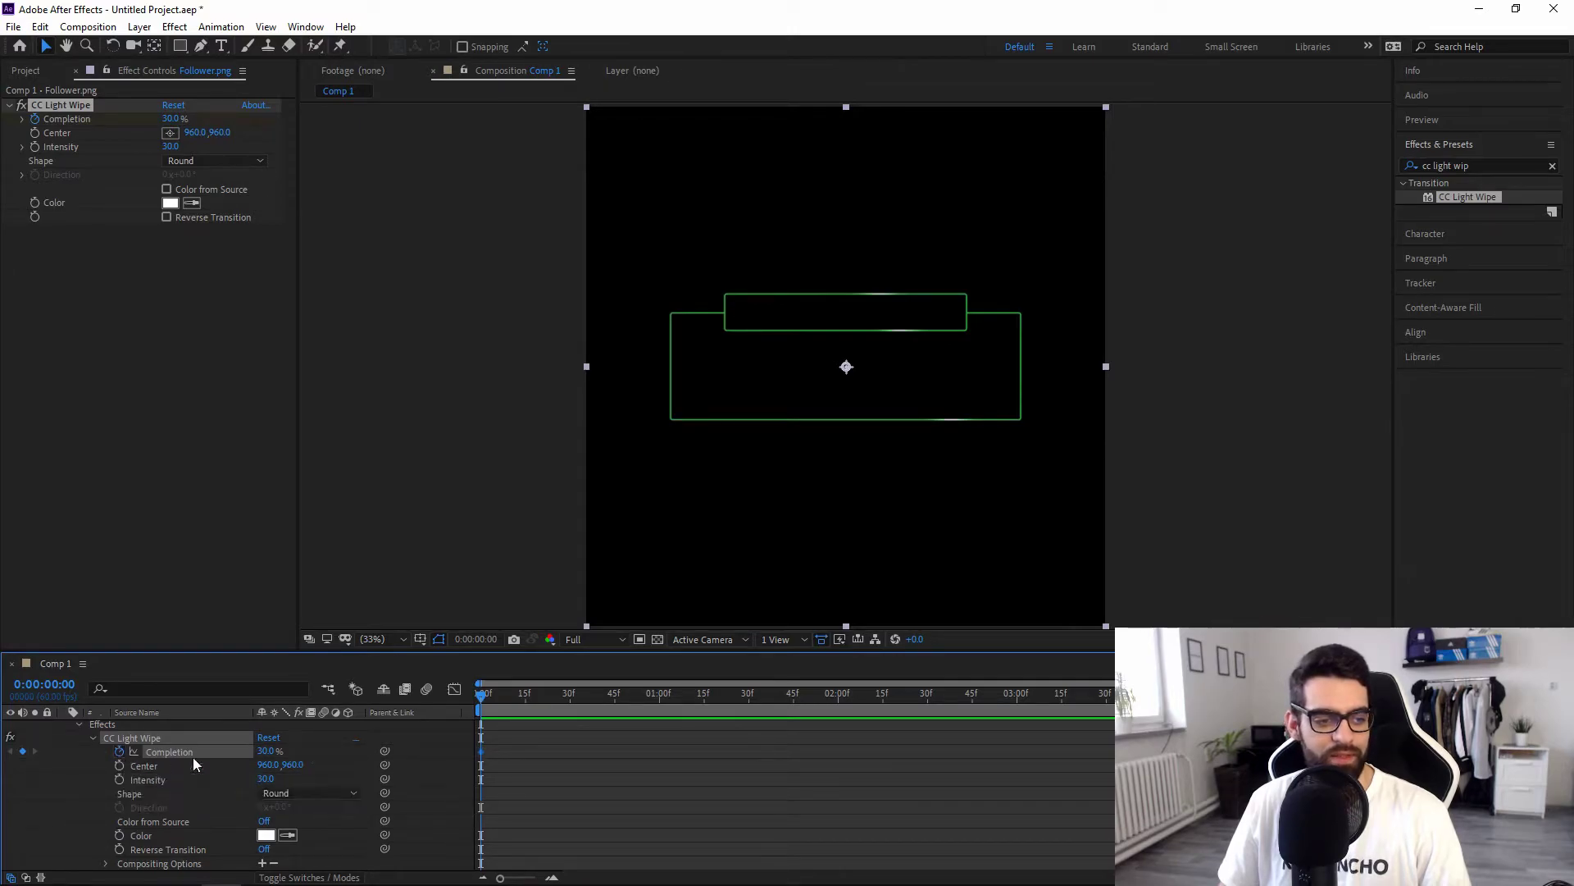
left_click_drag(479, 697, 838, 700)
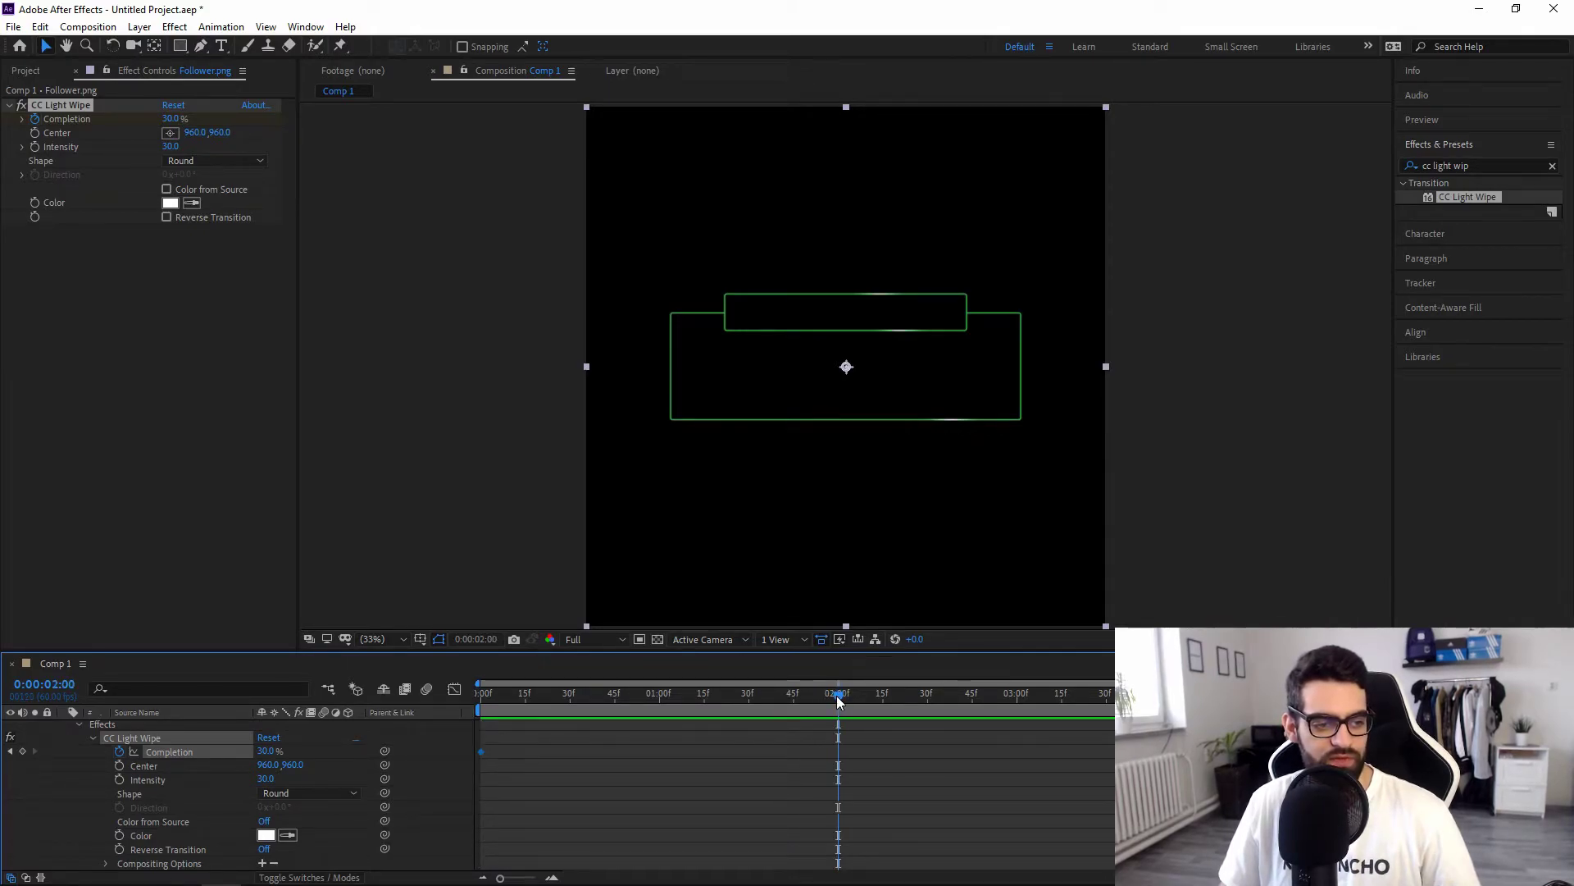
left_click(278, 751)
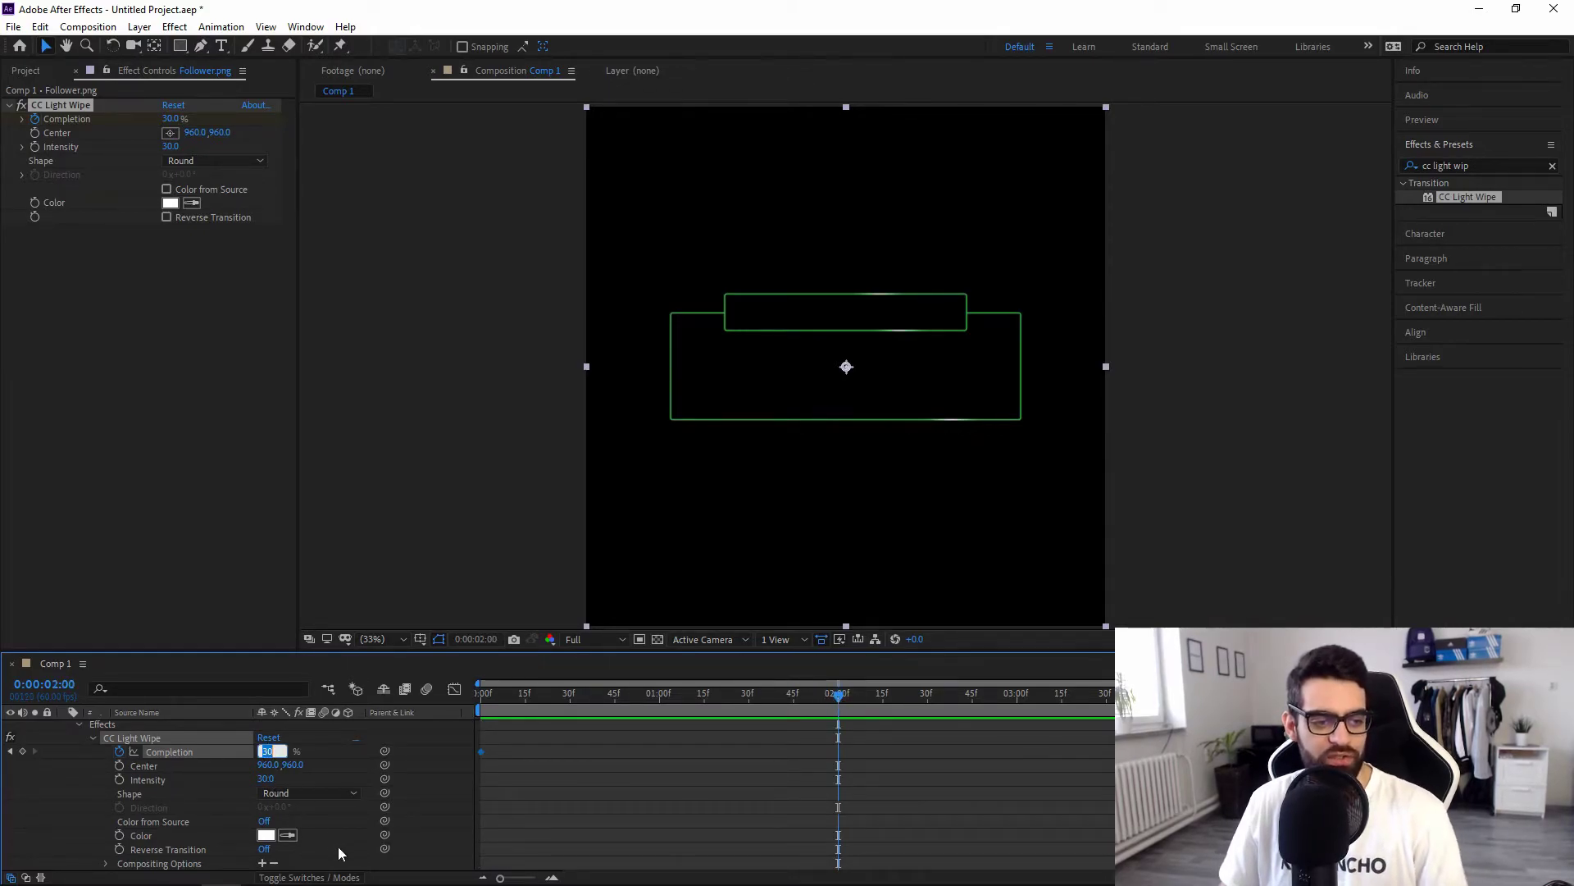
type("0")
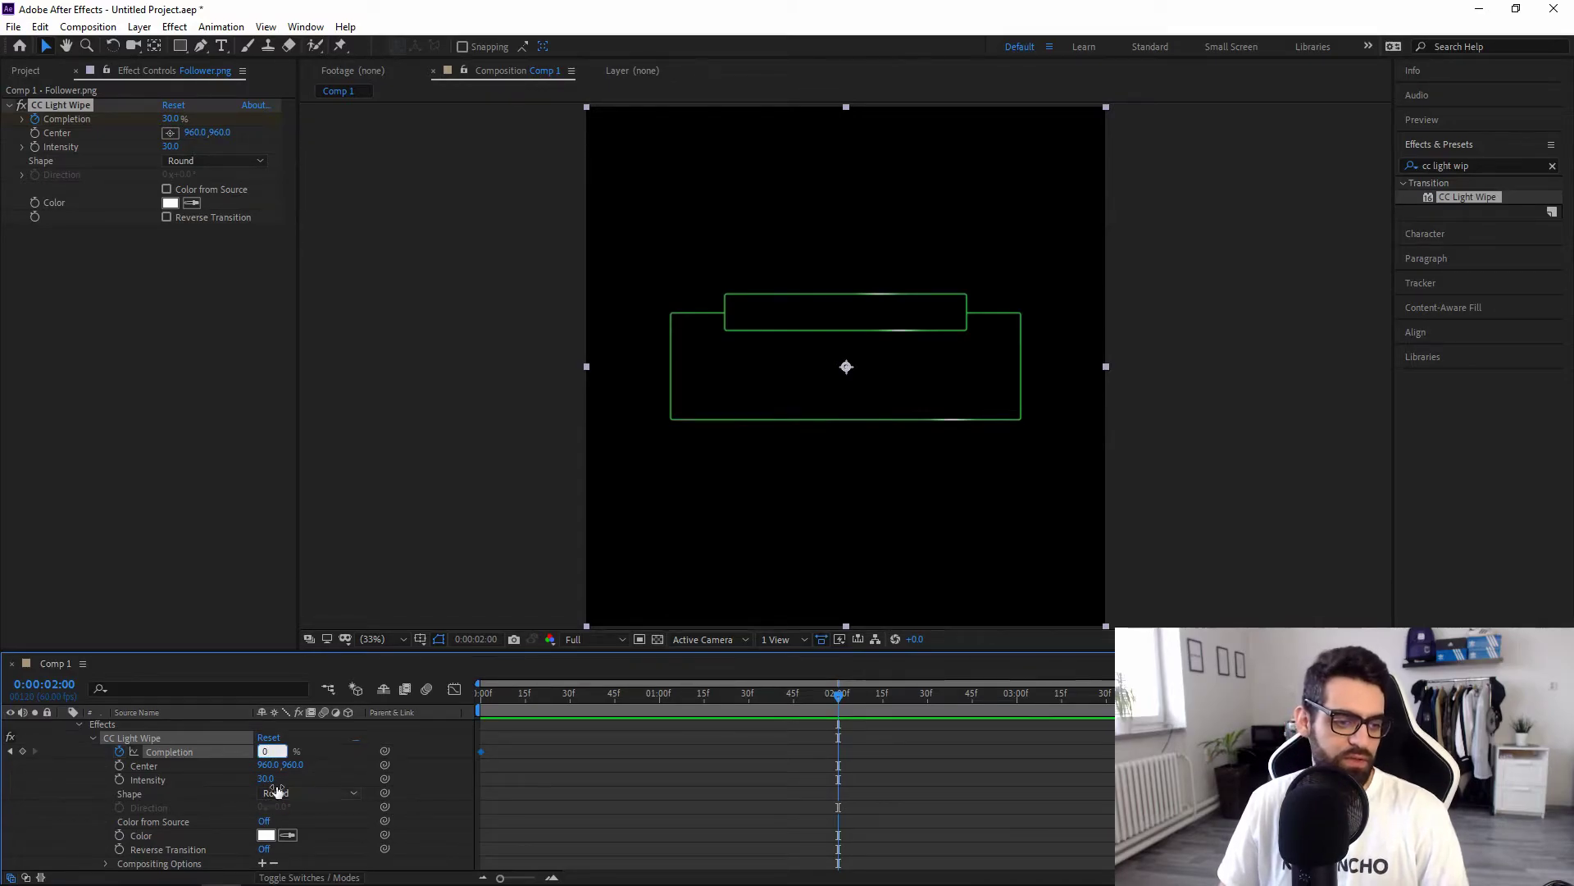
key("Return")
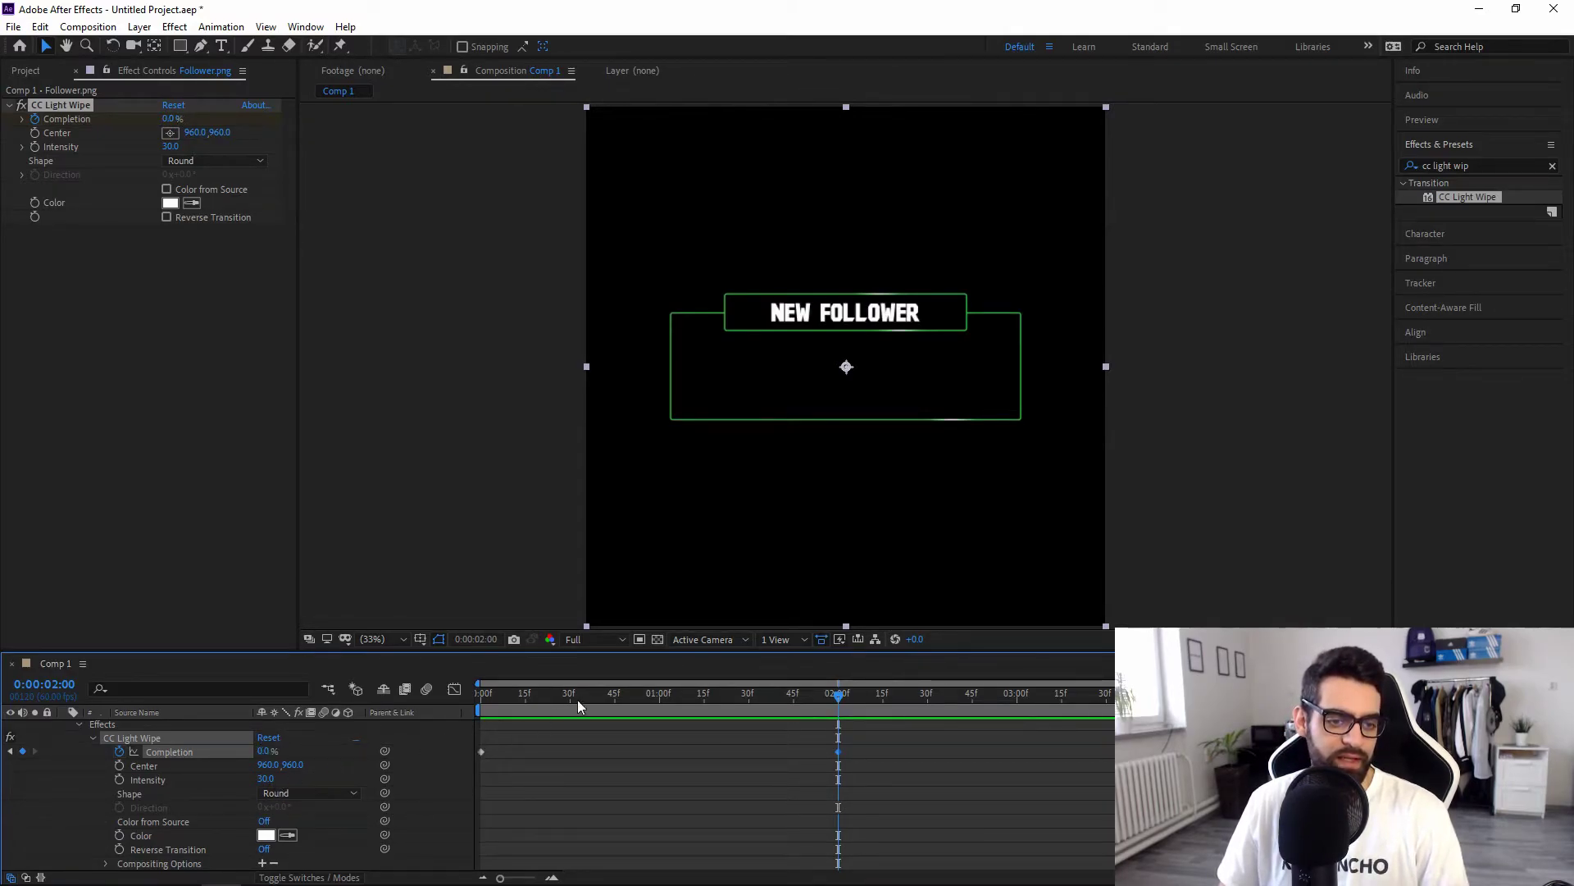
left_click_drag(629, 695, 358, 704)
key("space")
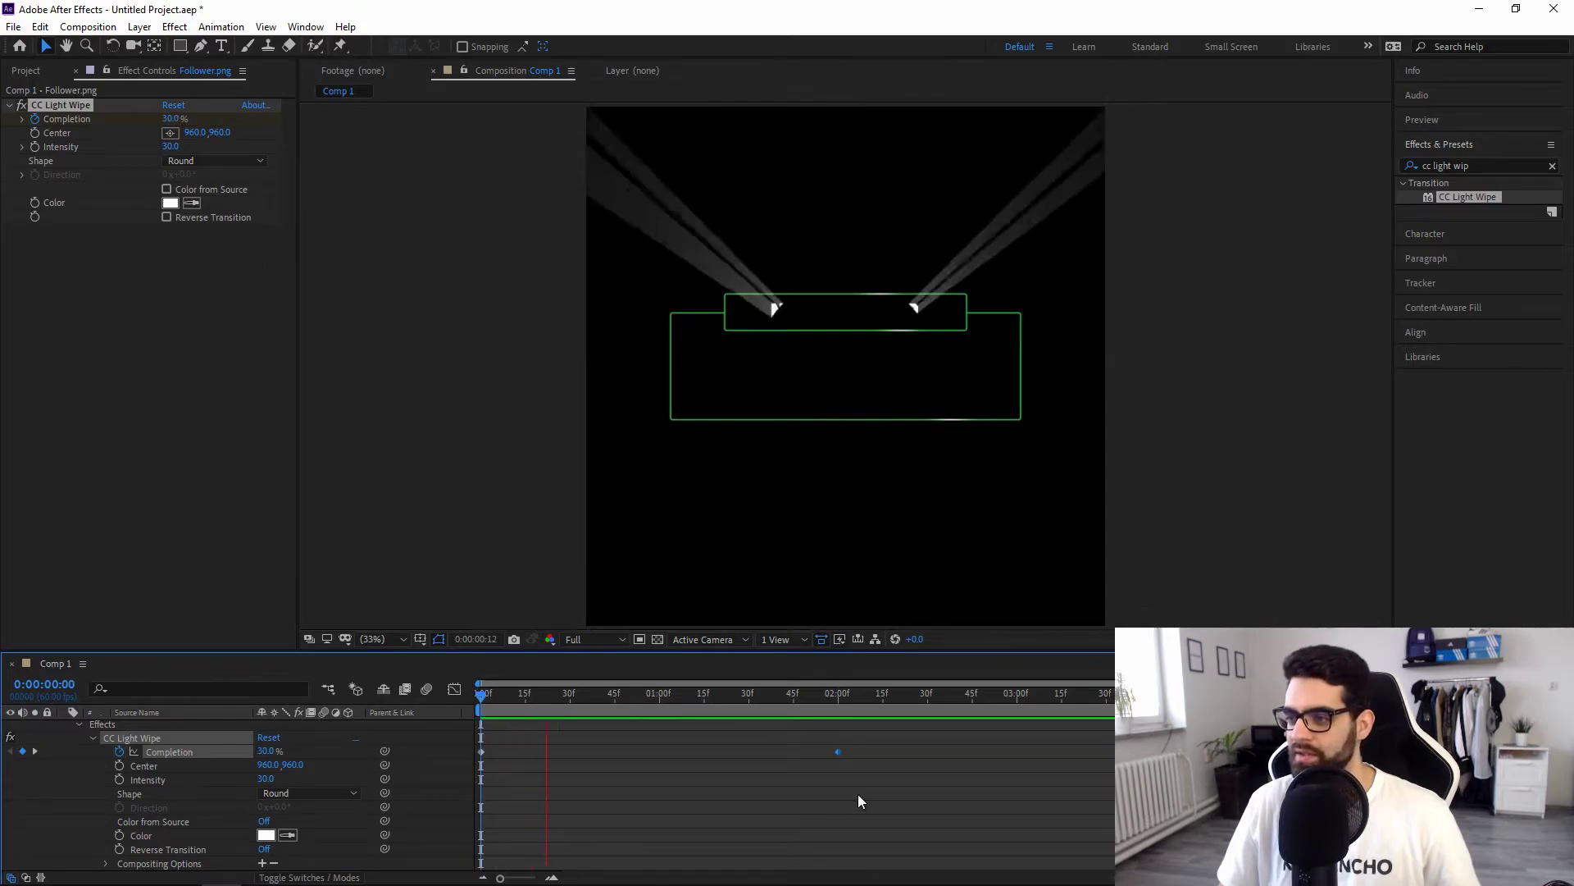
key("space")
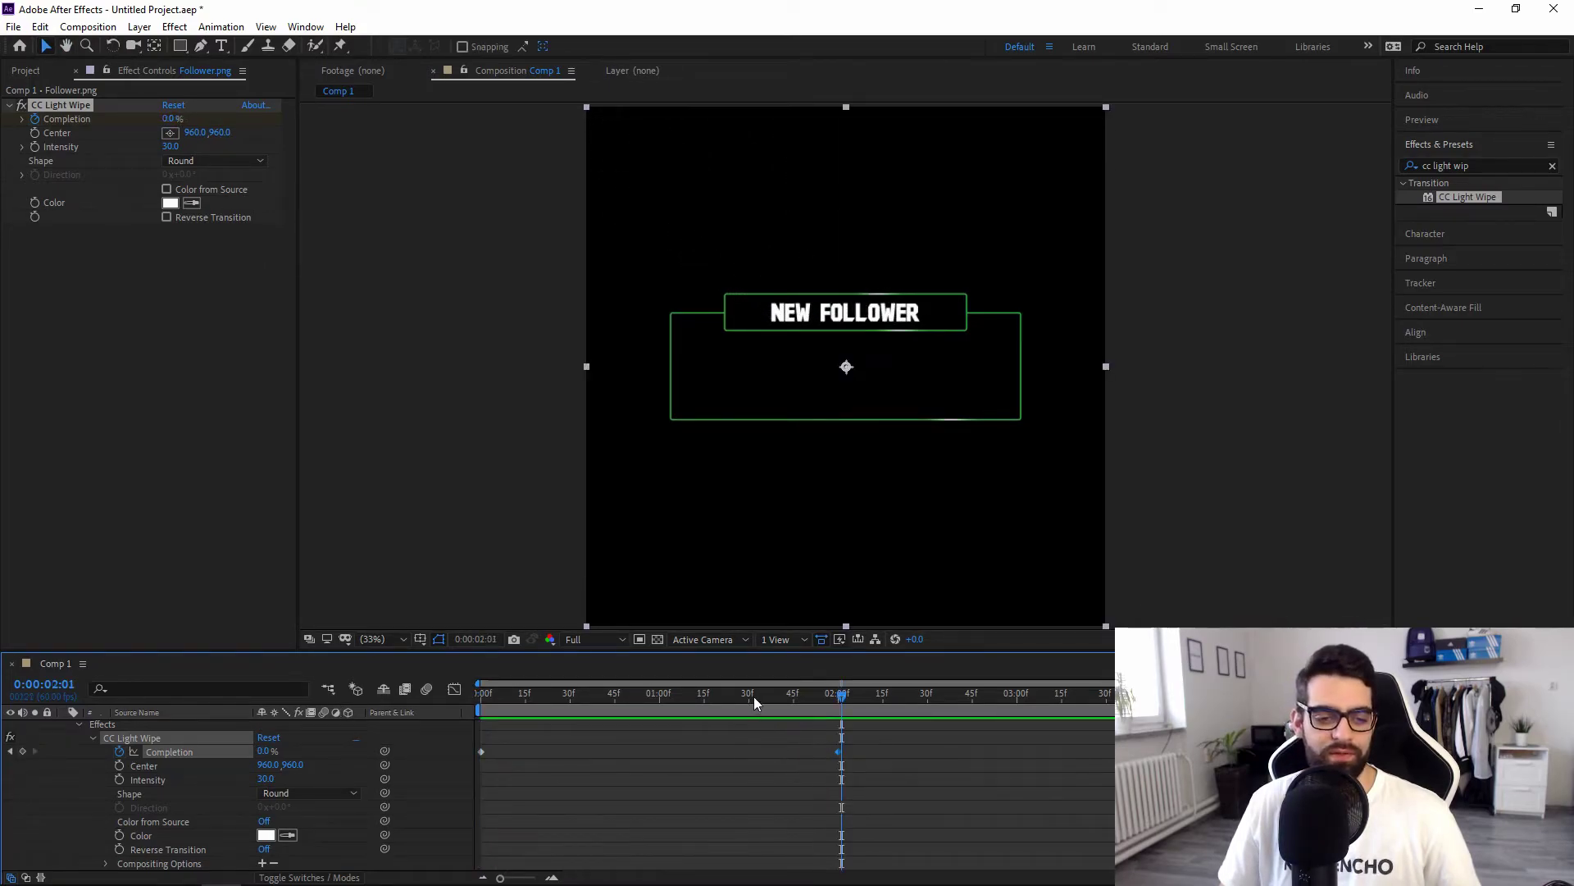
left_click_drag(755, 697, 340, 725)
key("space")
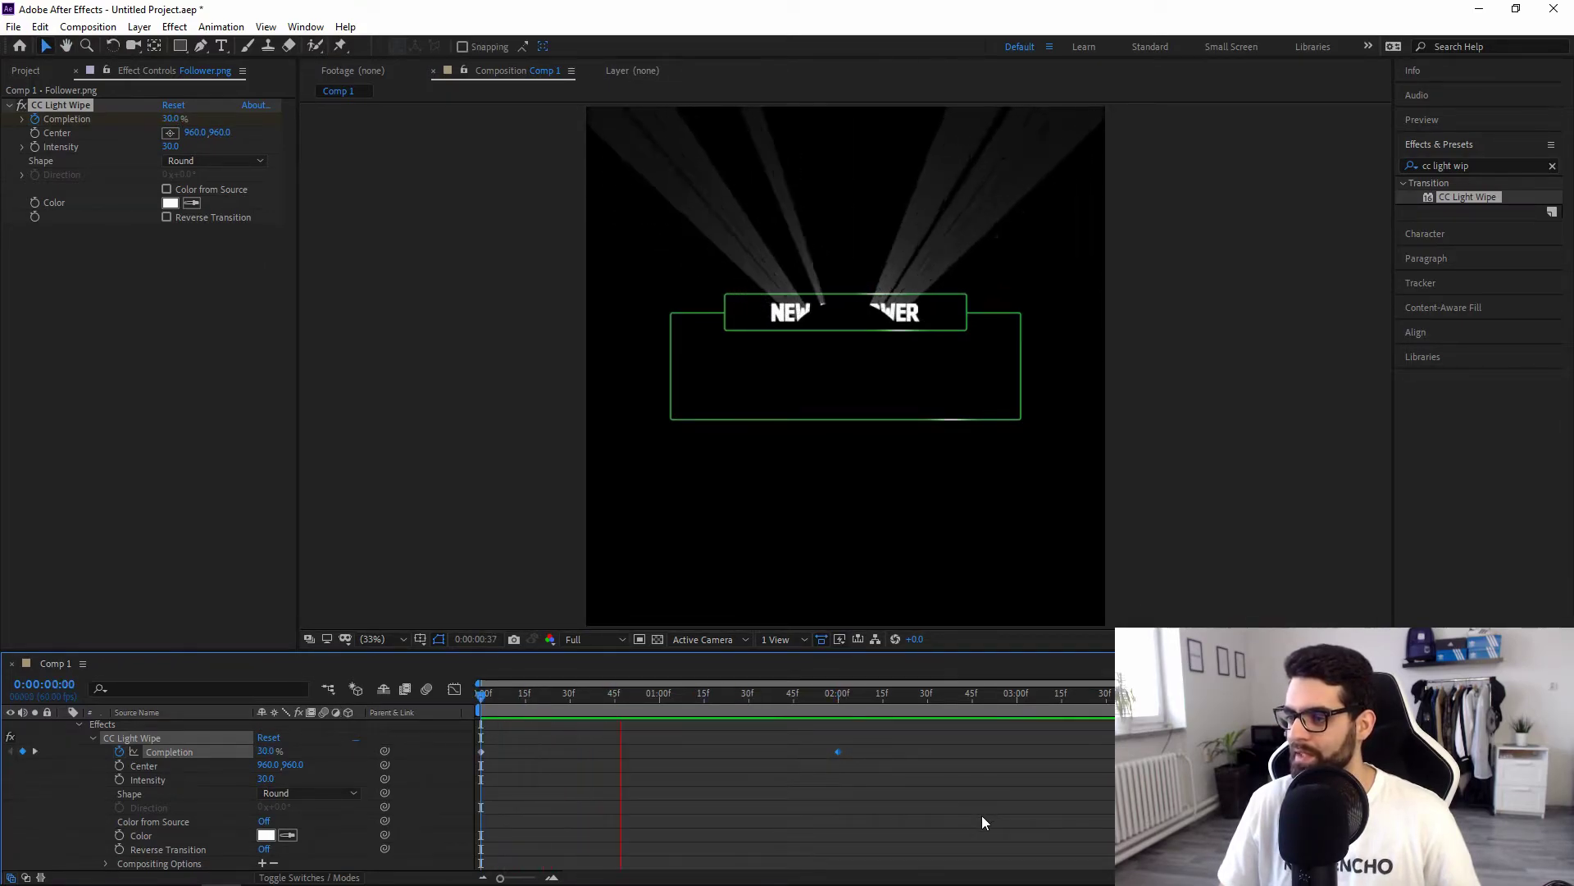
key("space")
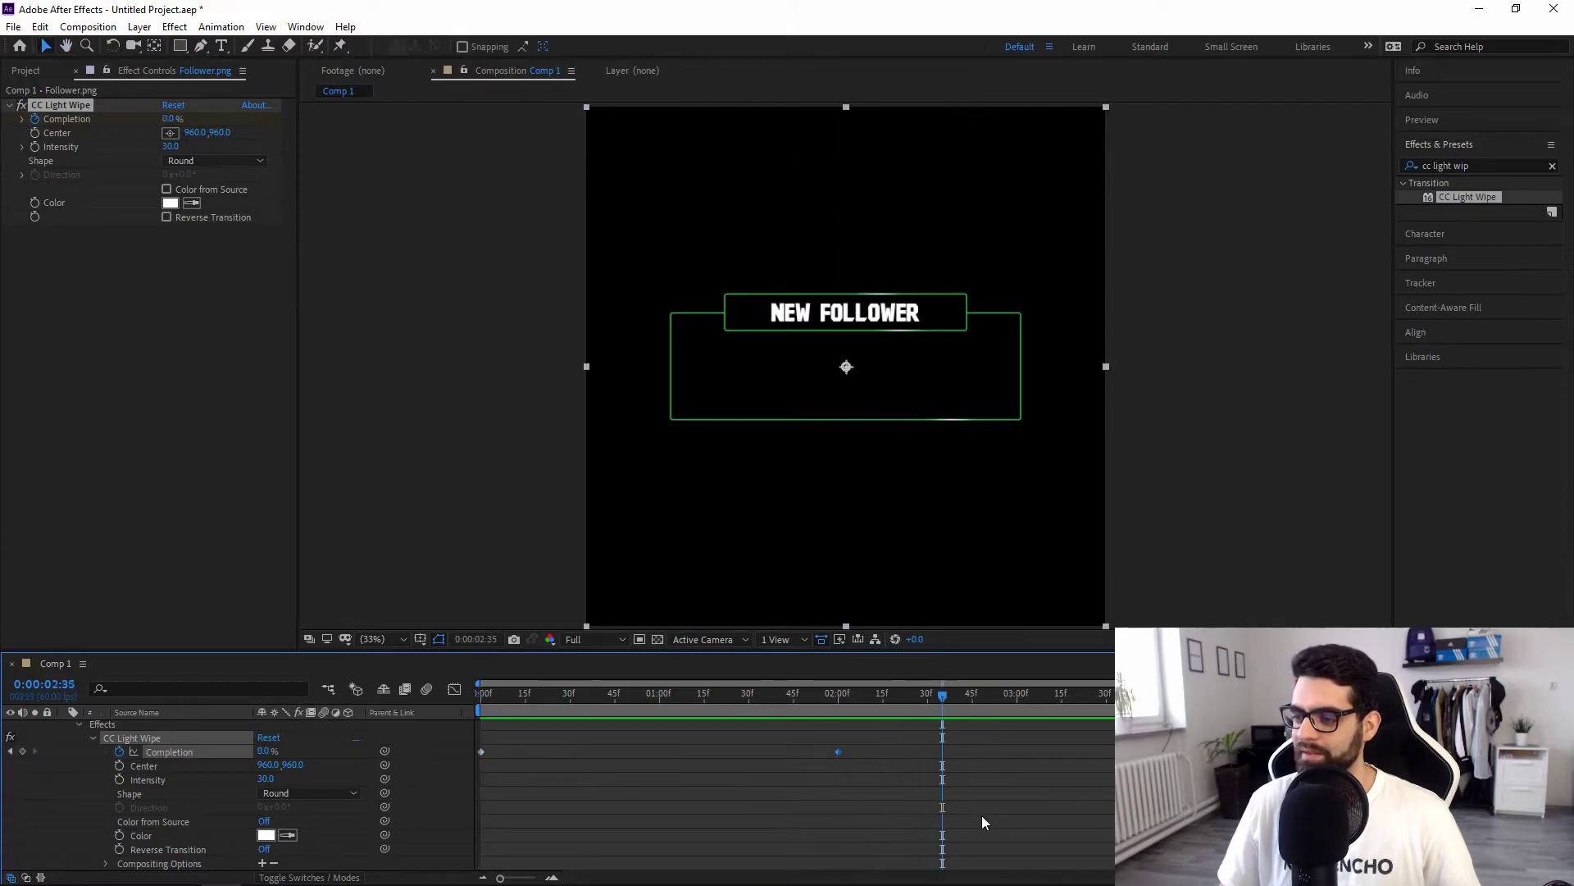
Collapse Follower.png and reveal the Small Stroke.png layer's CC Light Sweep properties.
scroll(137, 756, "up", 1)
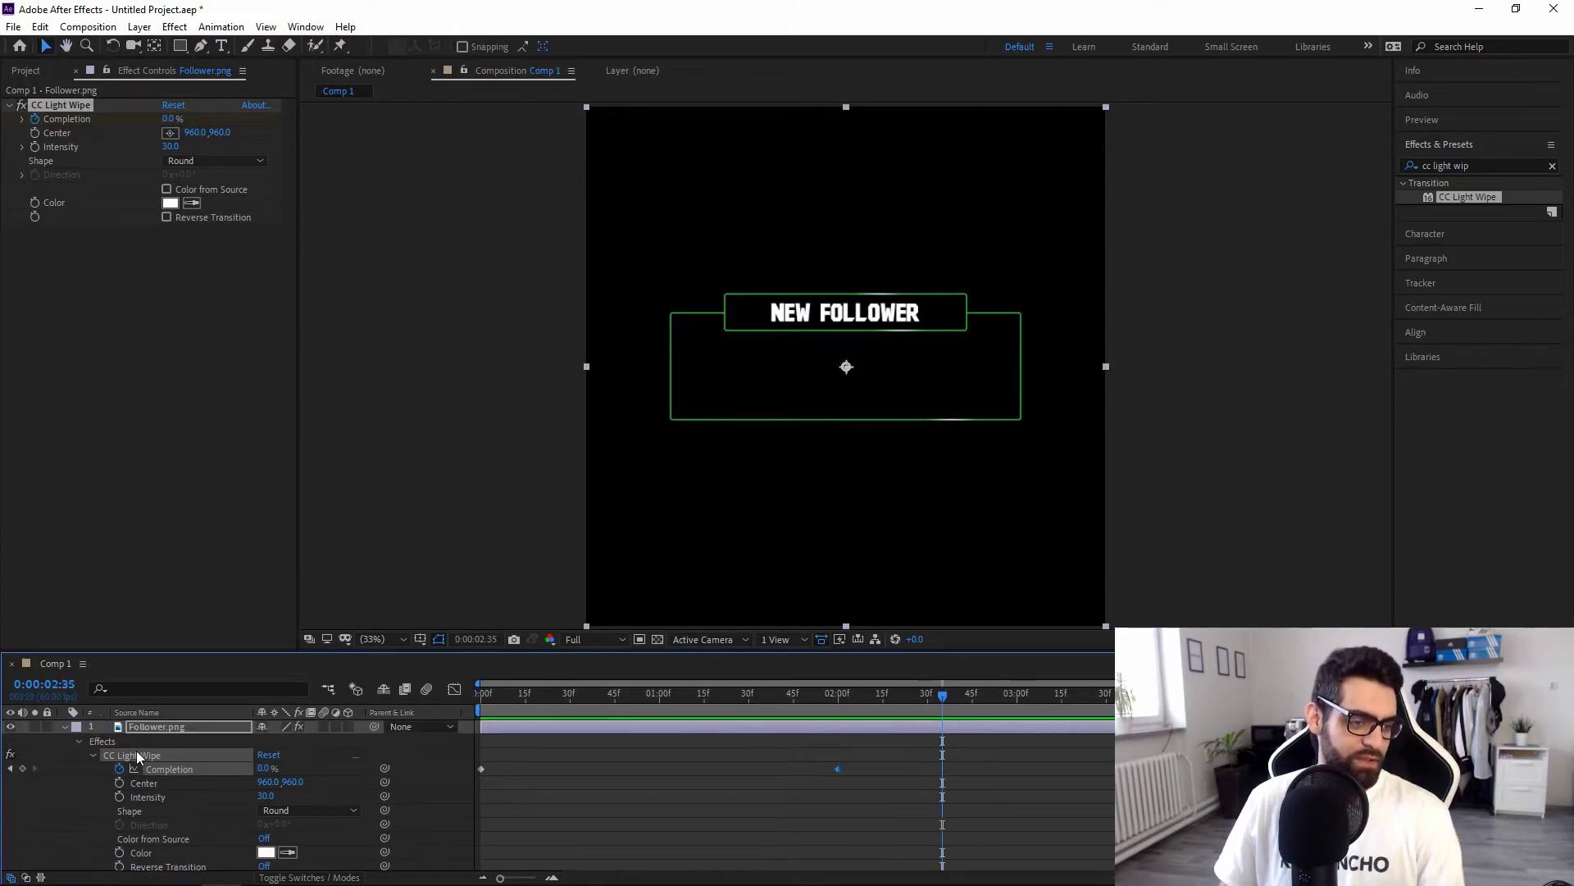
left_click(92, 754)
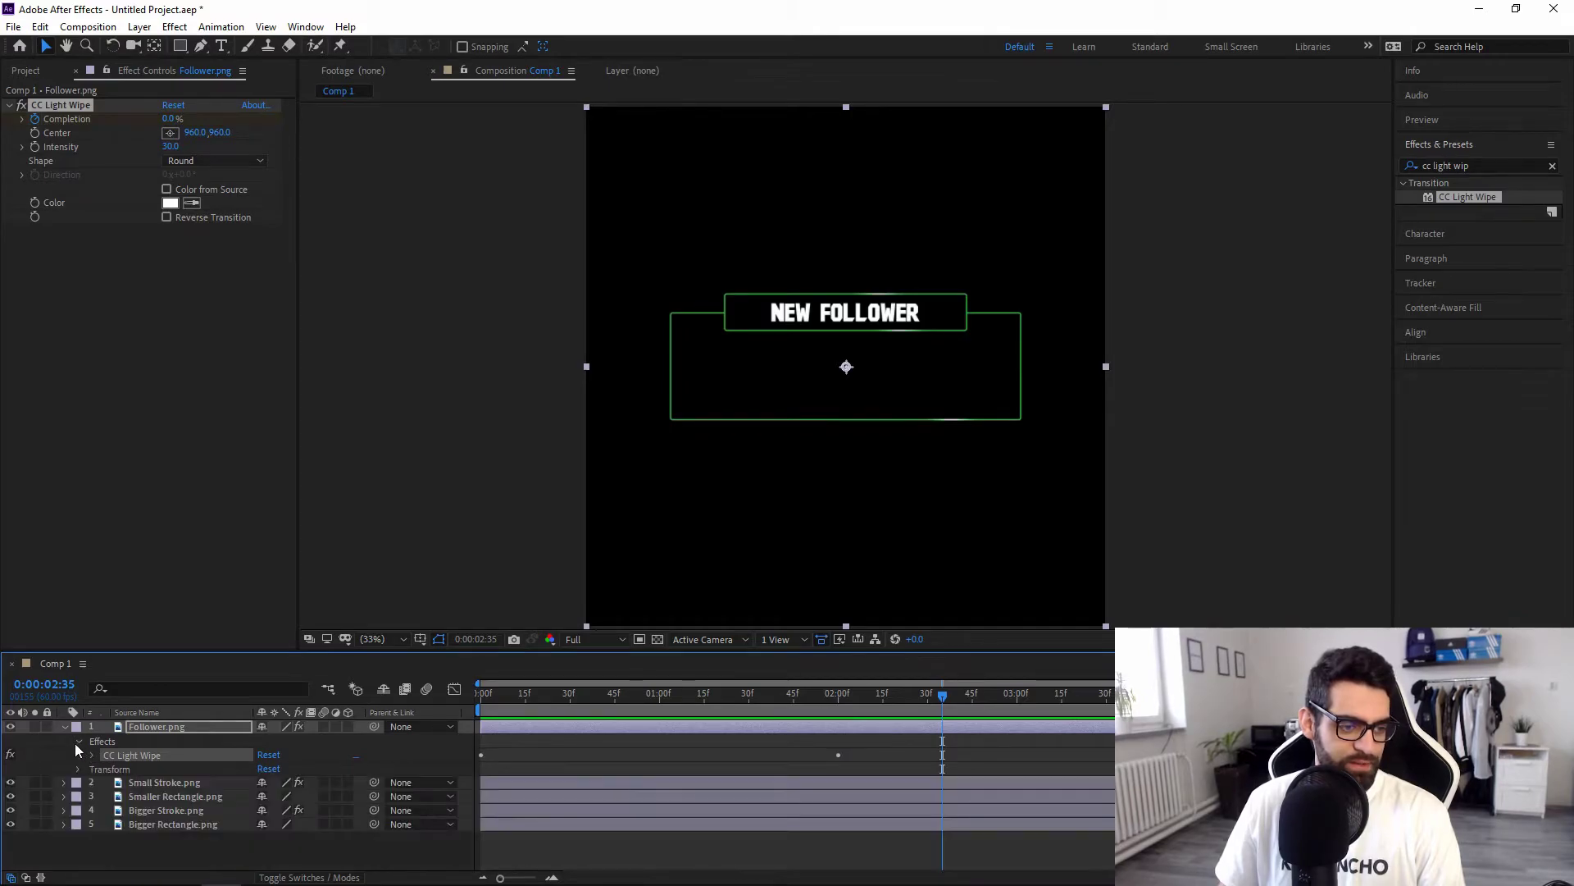
left_click(76, 742)
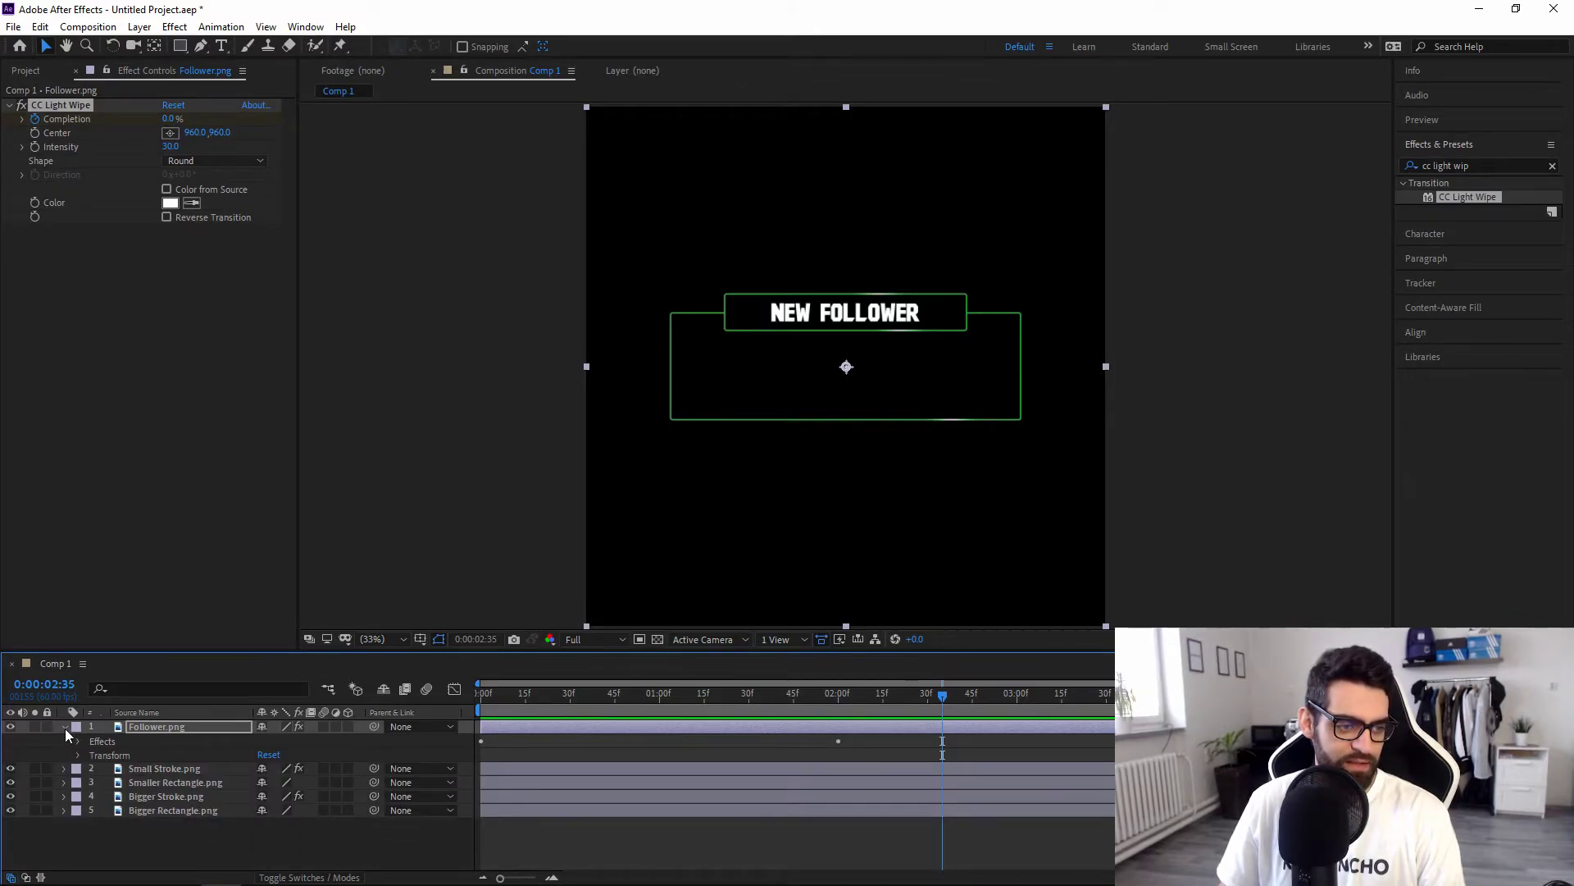
left_click(65, 727)
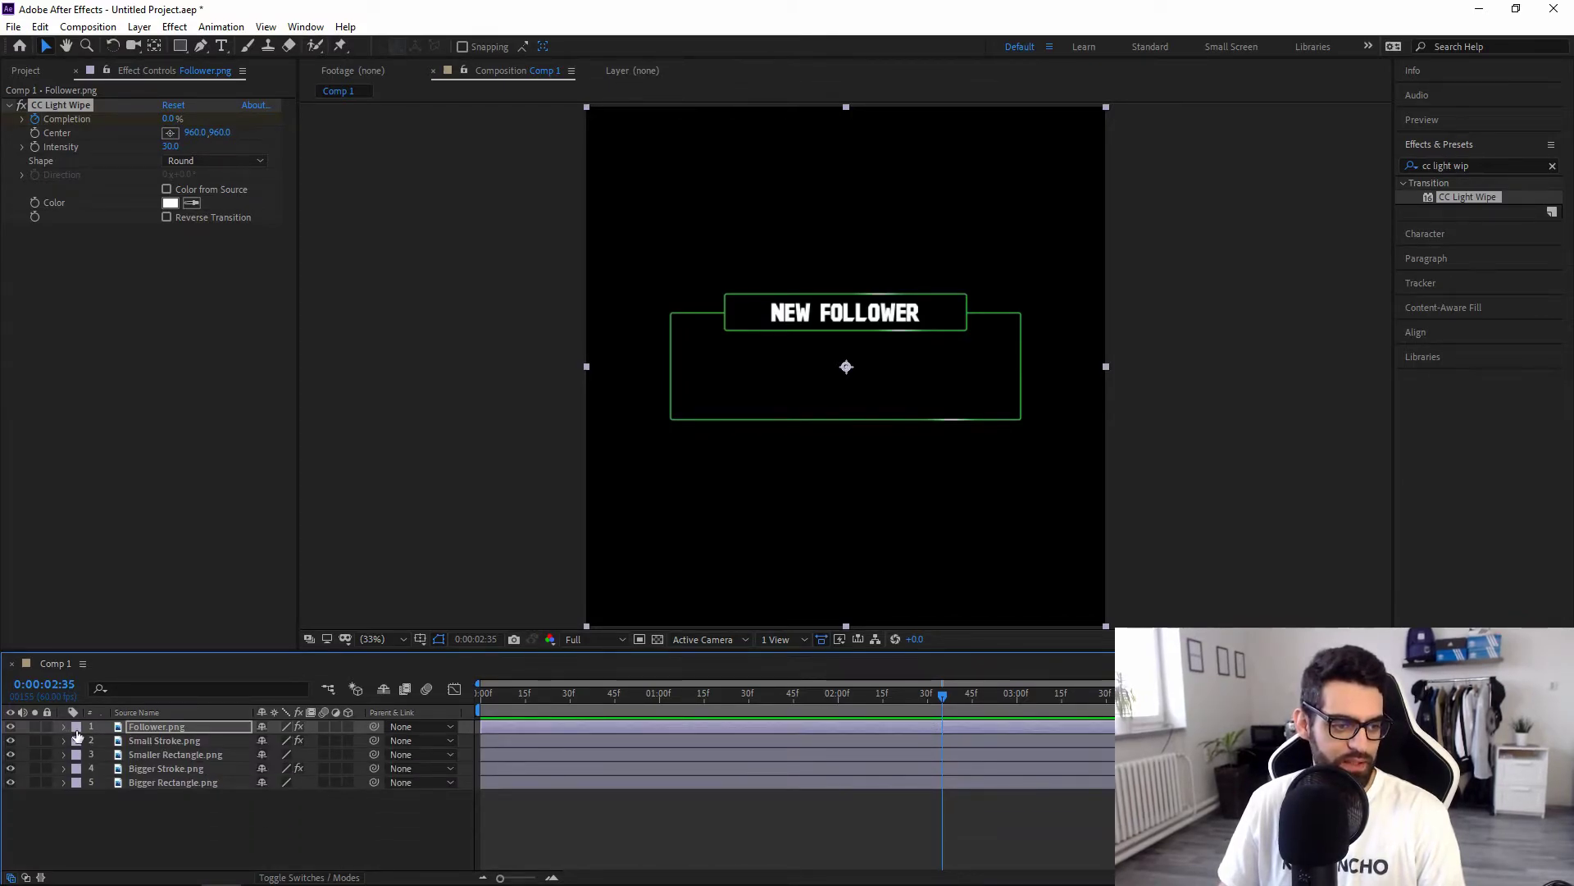
left_click(172, 742)
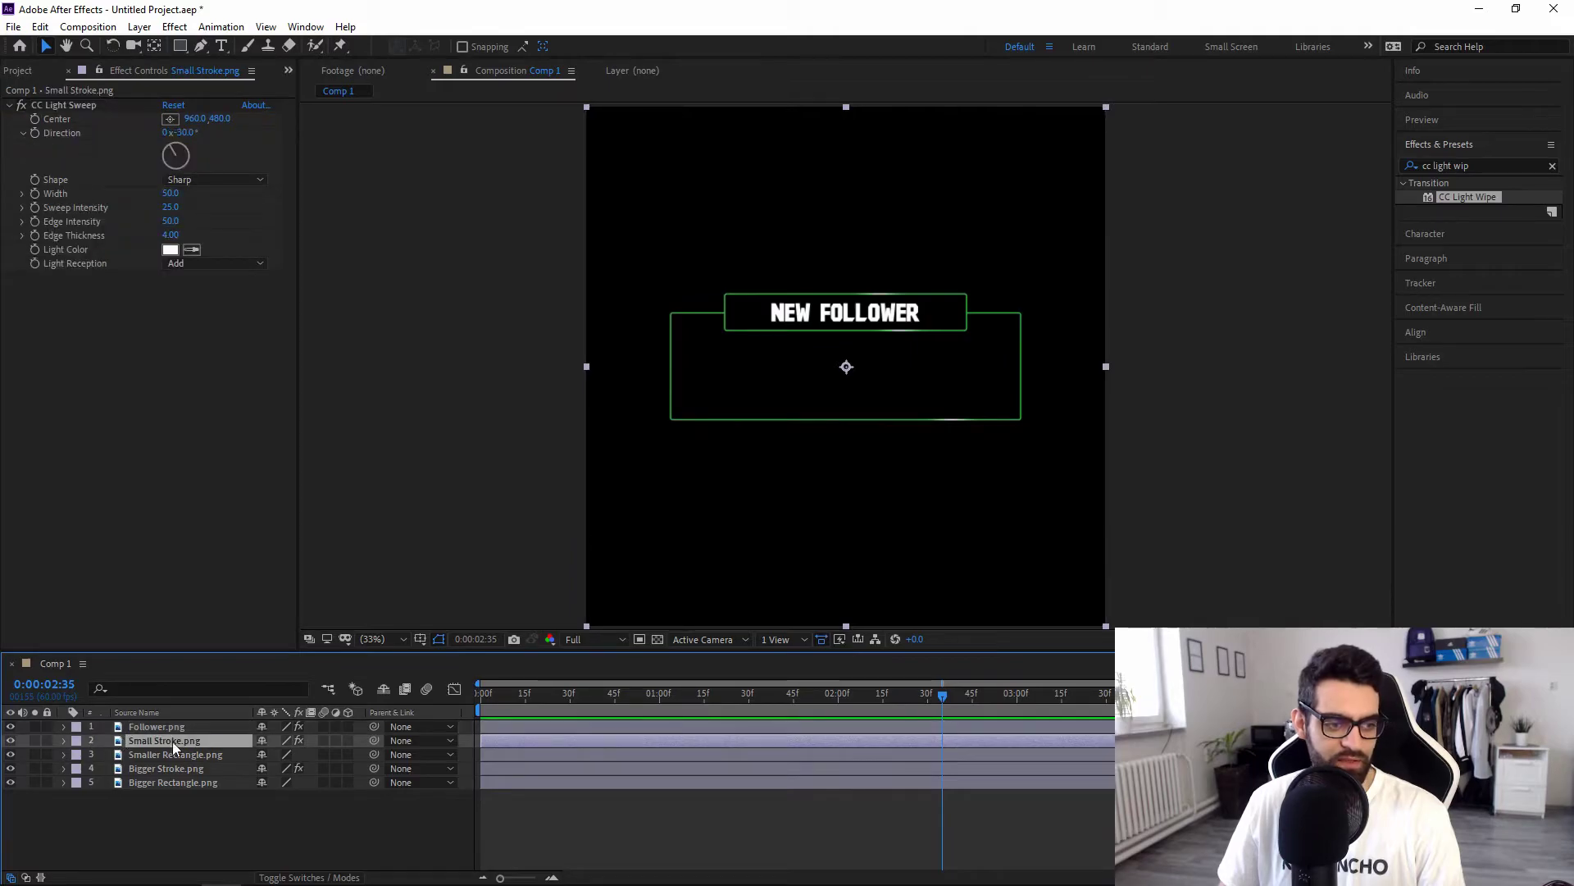
left_click(63, 740)
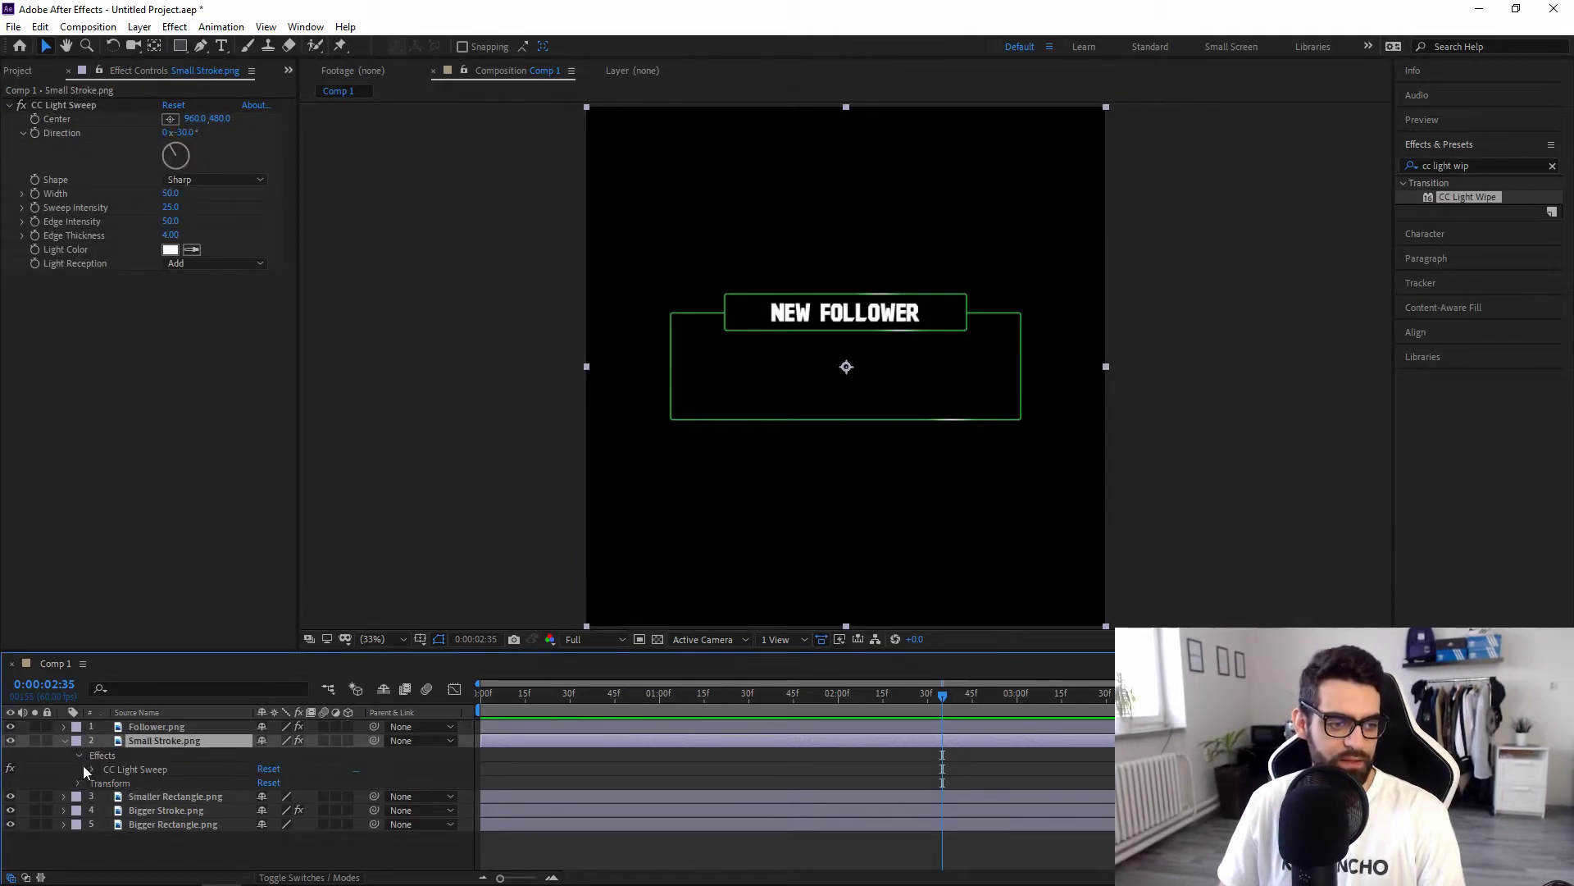
left_click(91, 770)
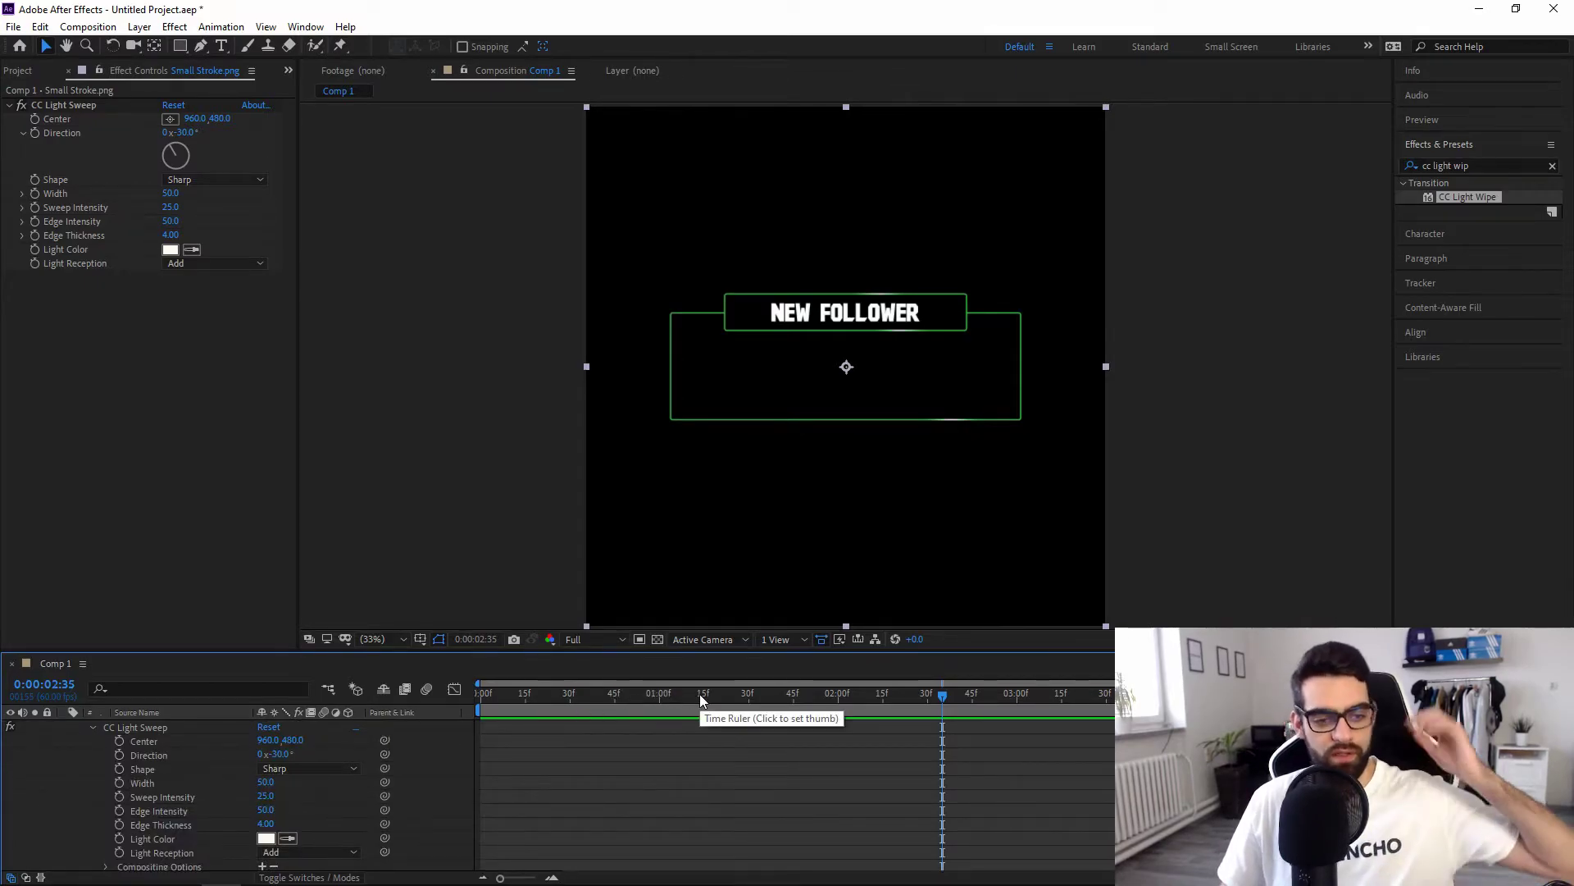
At the composition start, set the sweep Center X to 200.
key("Home")
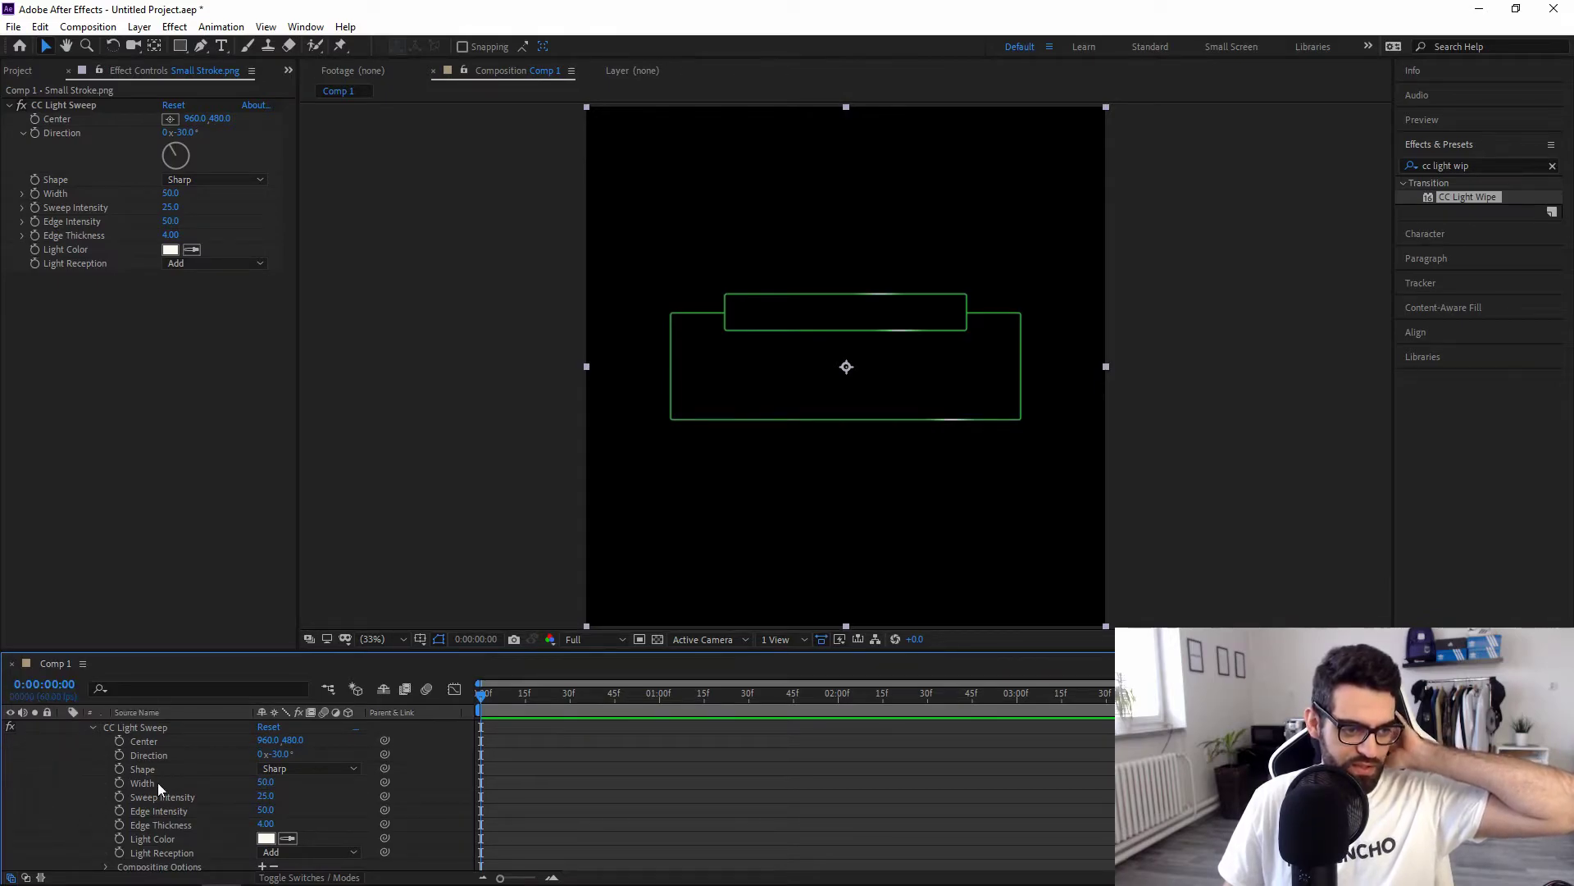
left_click_drag(269, 742, 172, 755)
left_click_drag(269, 741, 144, 758)
left_click_drag(269, 741, 172, 754)
left_click(268, 740)
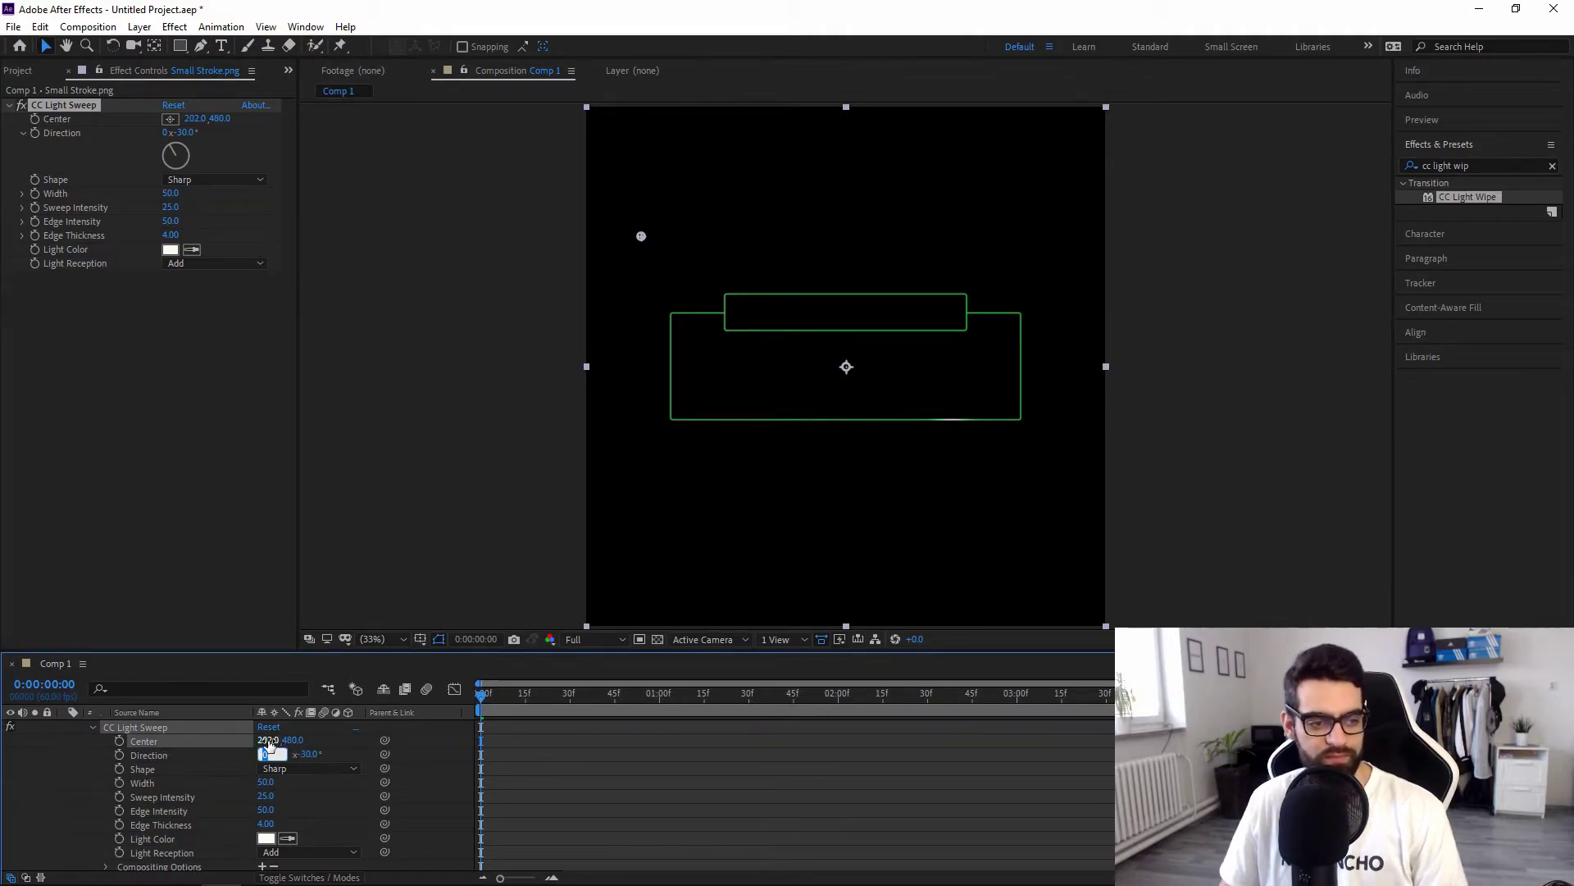
type("20")
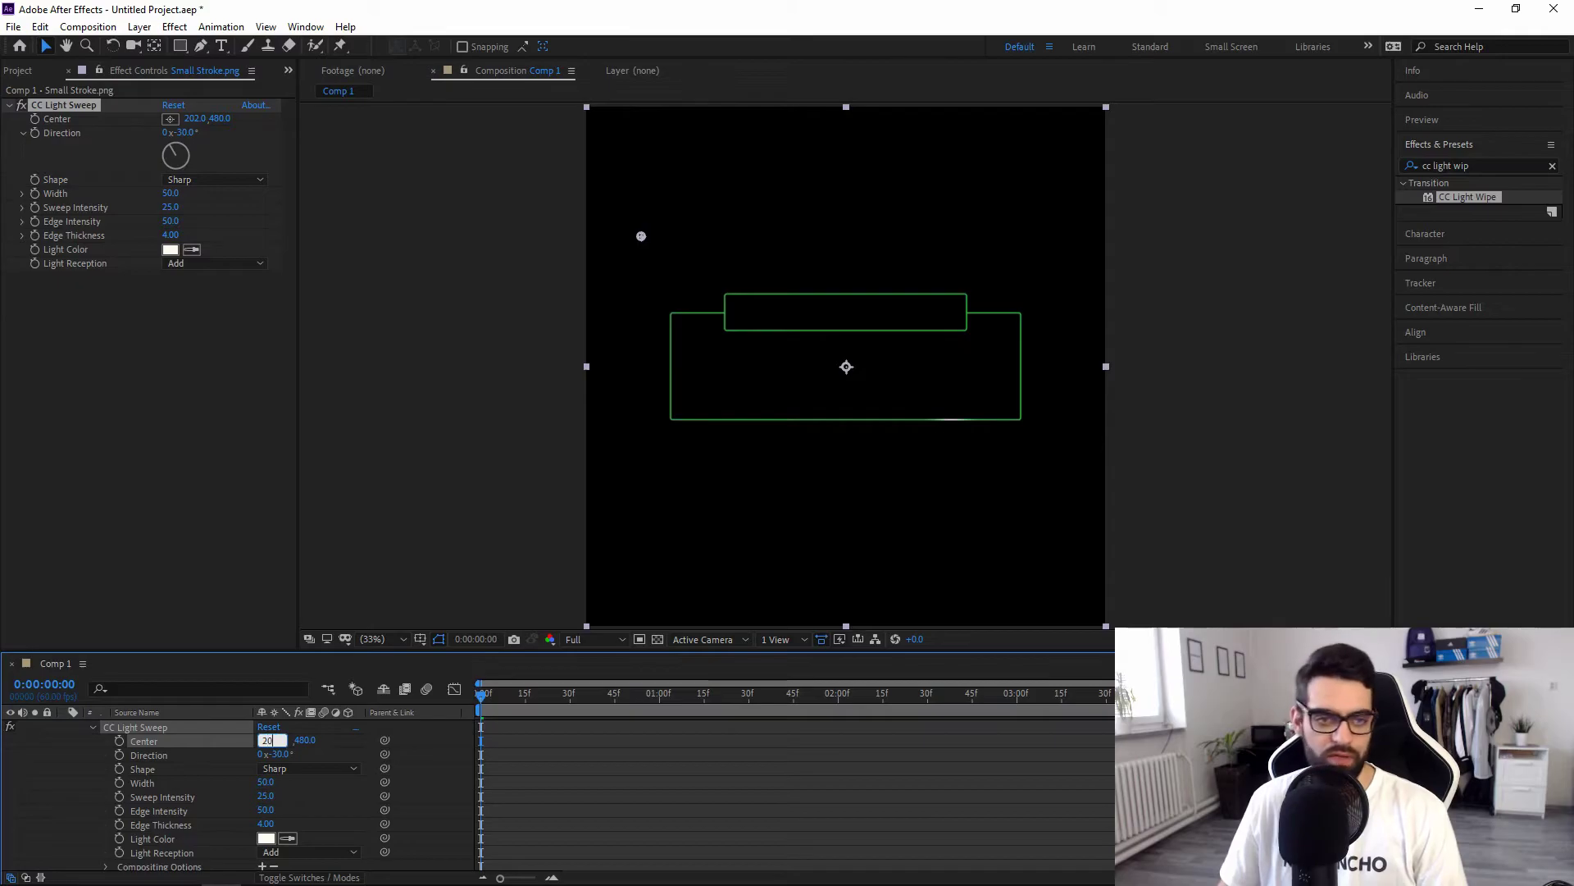
key("Return")
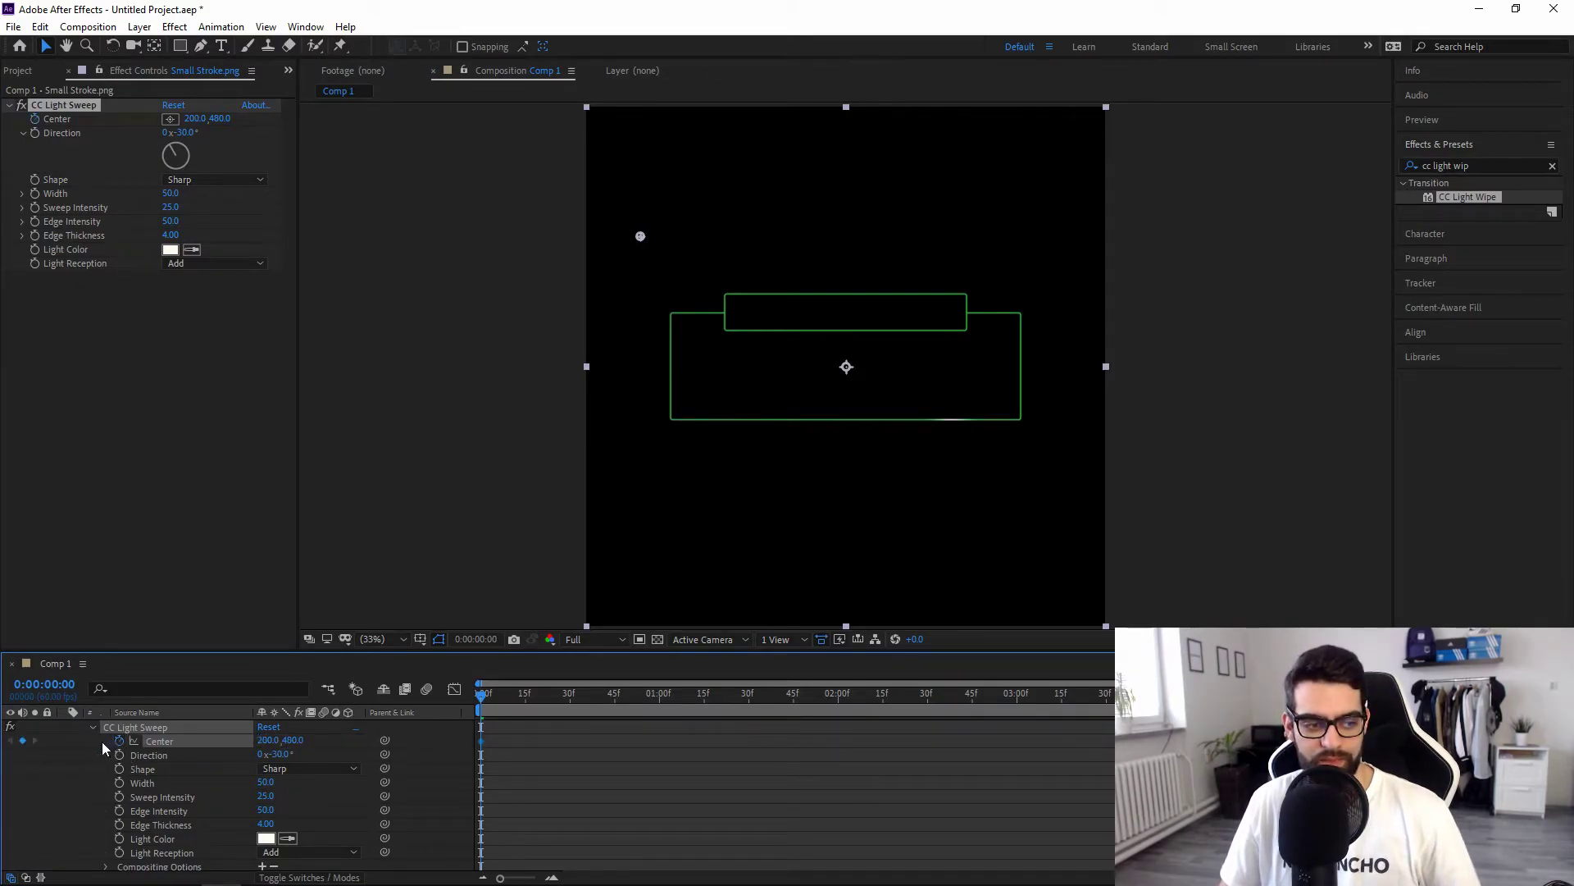
At 2:00, keyframe the sweep Center X to 1400.
left_click_drag(480, 697, 836, 685)
mouse_move(264, 740)
left_mouse_down()
mouse_move(671, 736)
mouse_move(312, 740)
mouse_move(541, 732)
left_mouse_up()
left_click(271, 740)
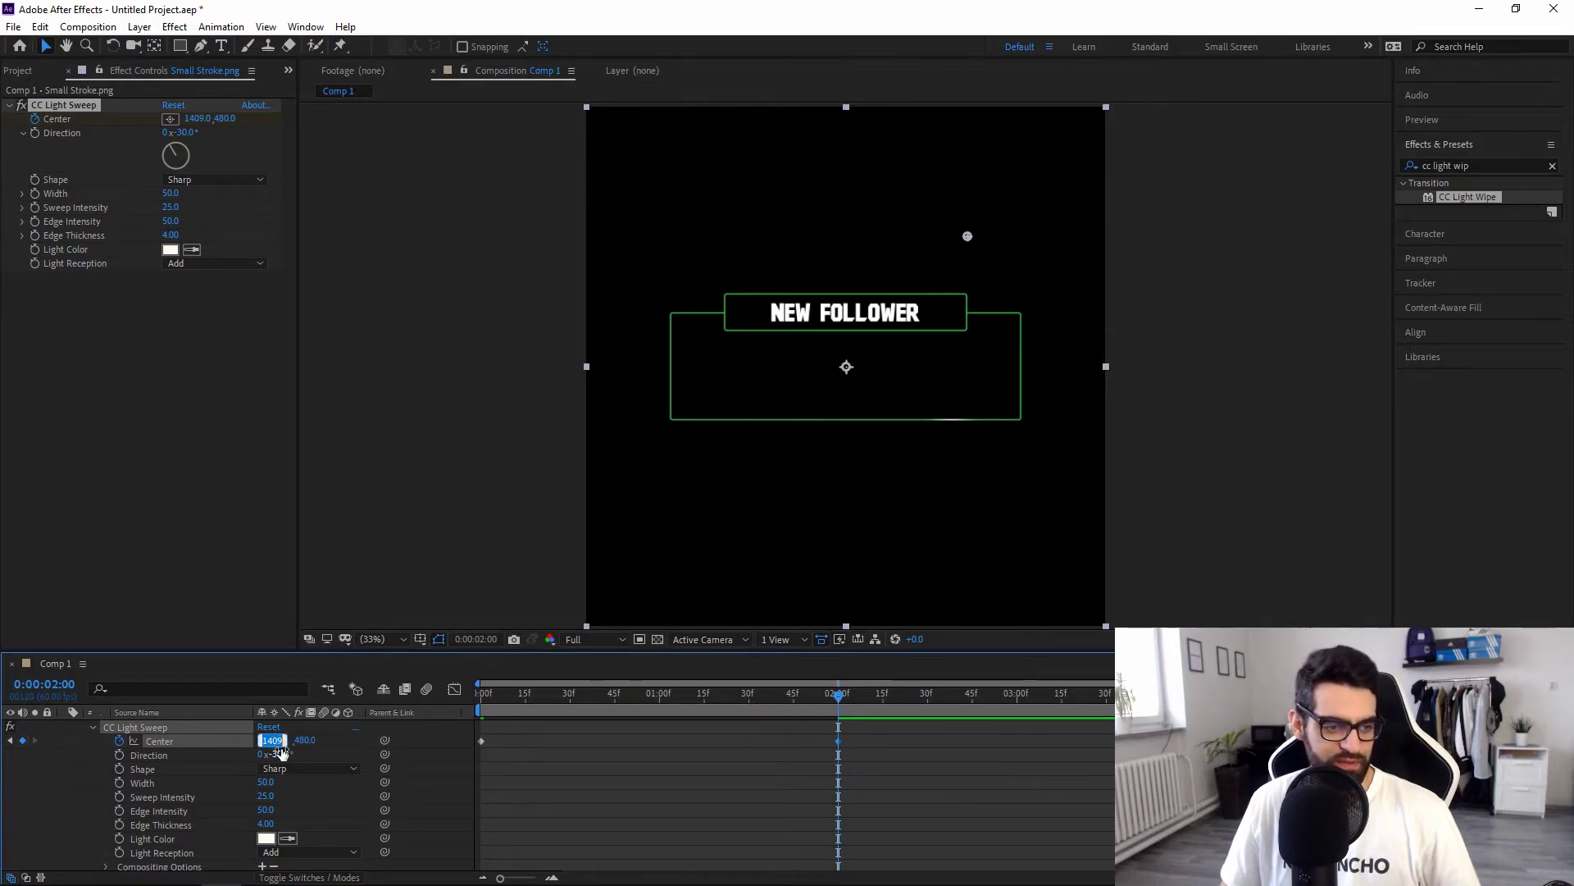
type("1400")
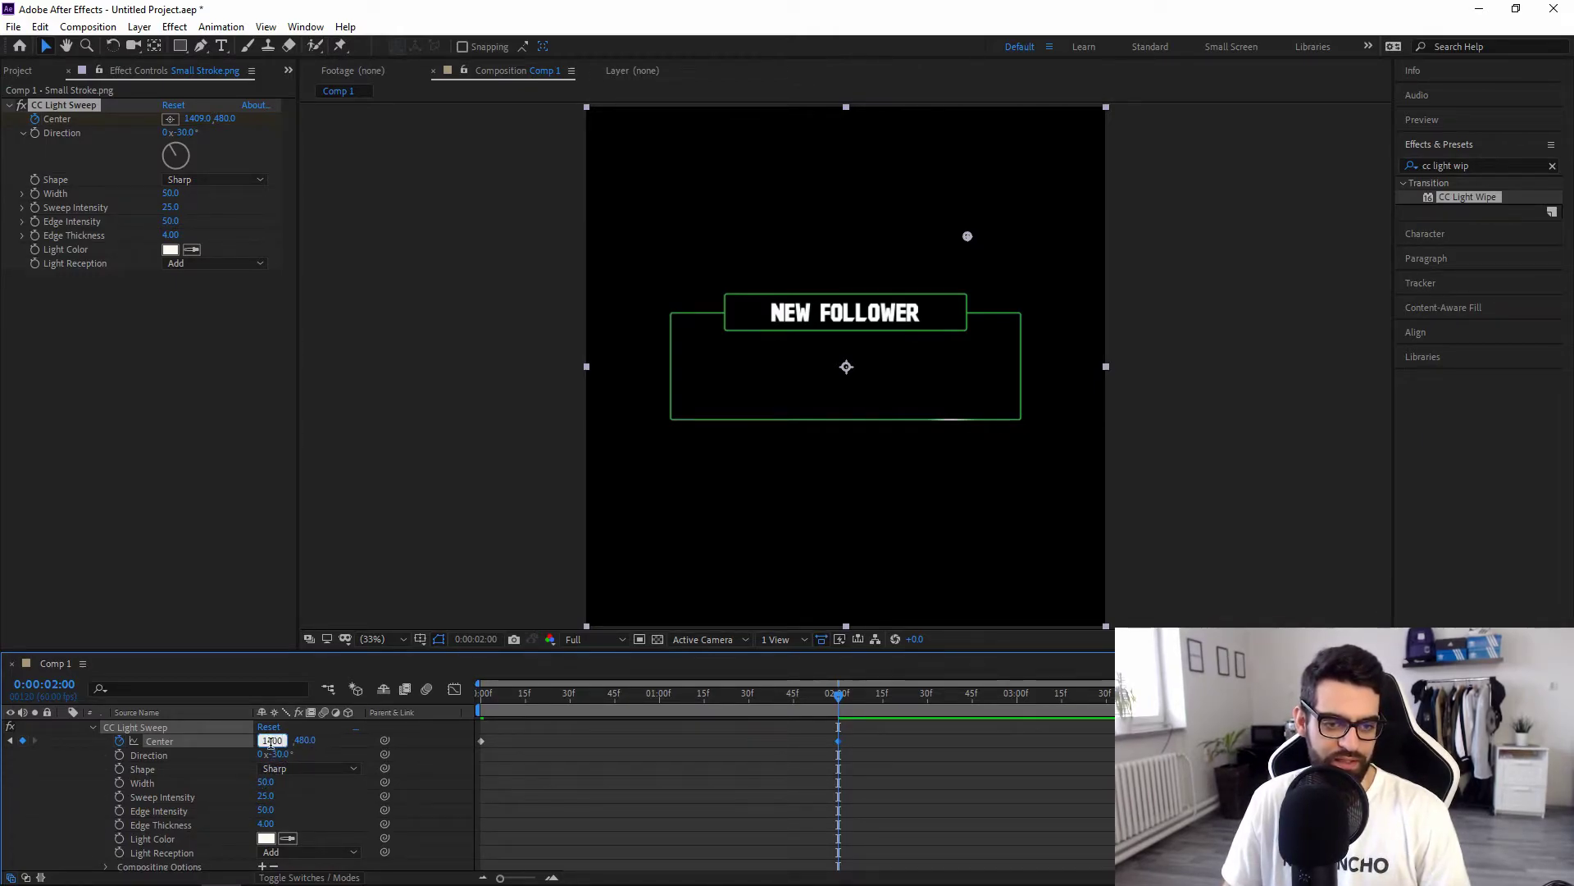
key("Return")
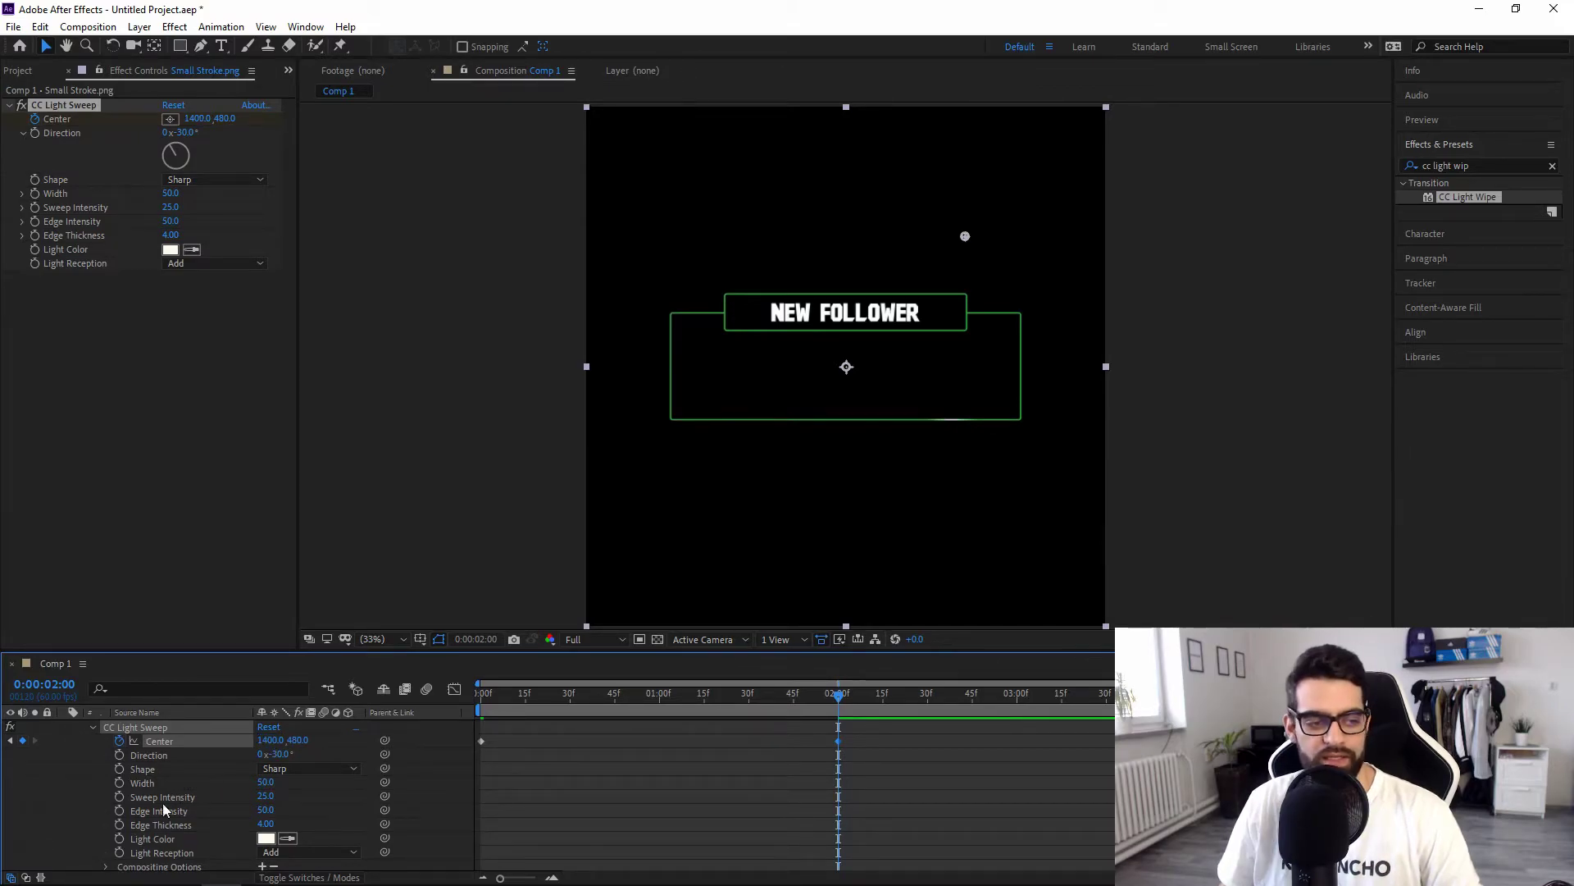
Collapse Small Stroke.png and show only the Bigger Stroke.png layer's CC Light Sweep effect.
scroll(159, 806, "up", 2)
left_click(65, 740)
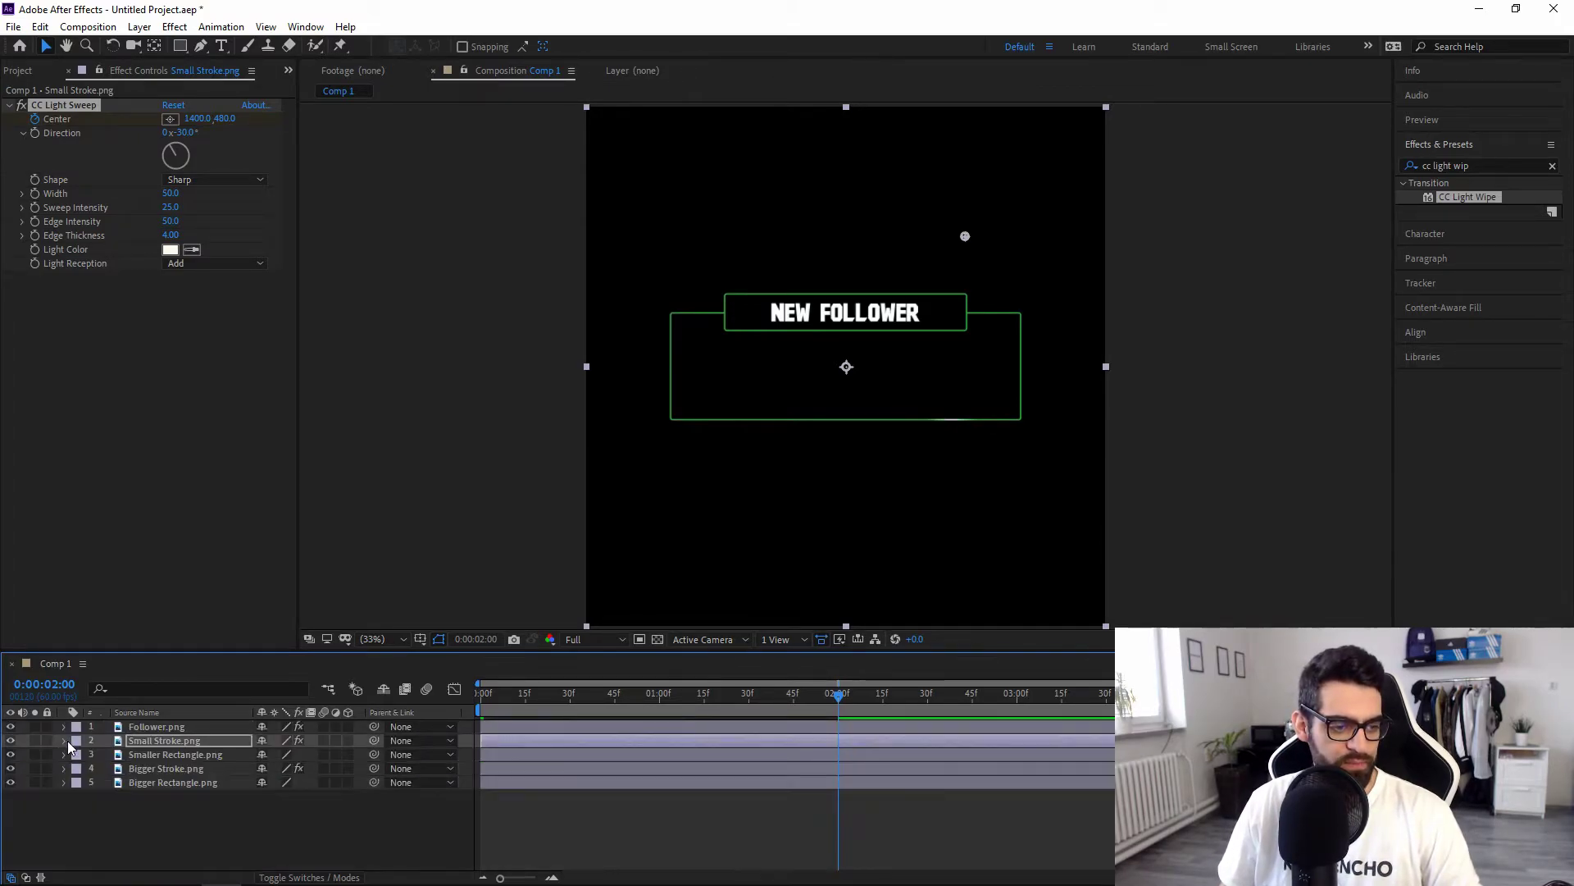
left_click(161, 742)
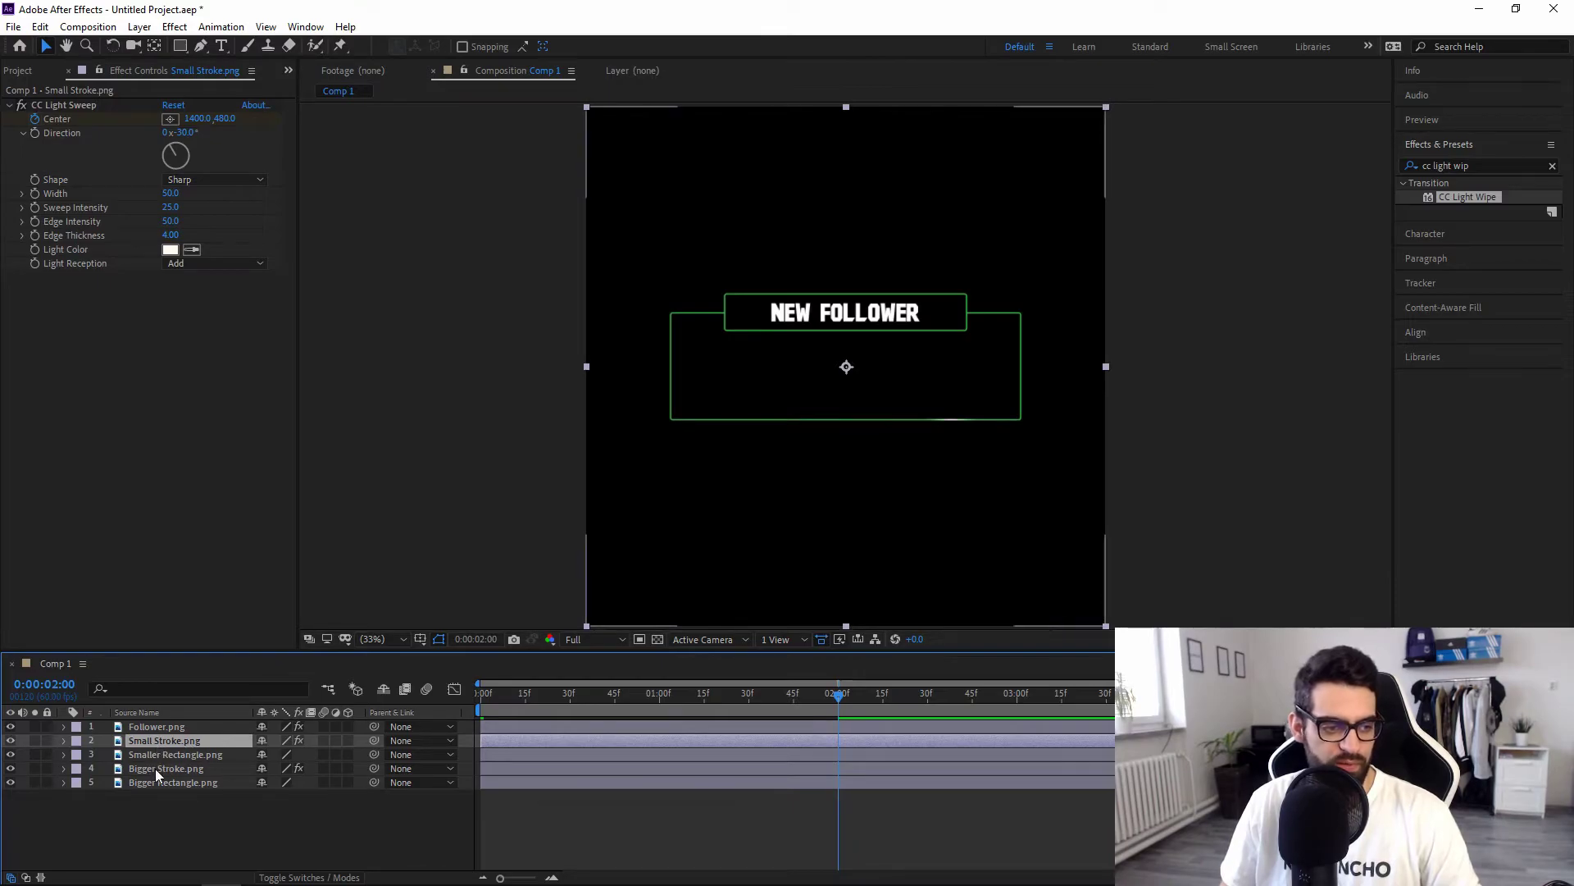
left_click(155, 769)
key("e")
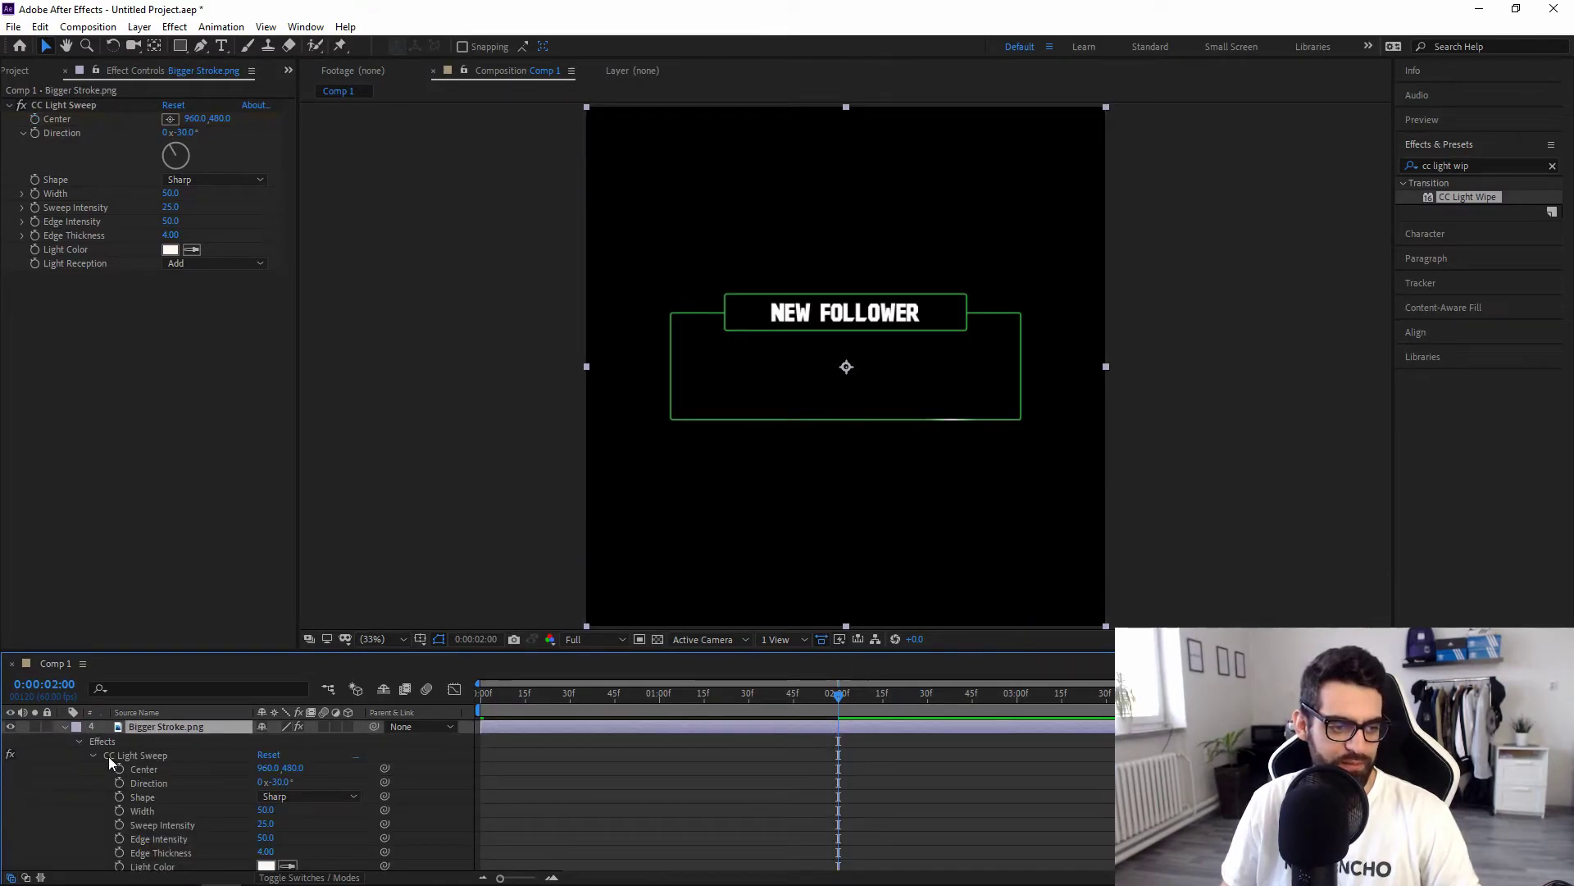
left_click(143, 754)
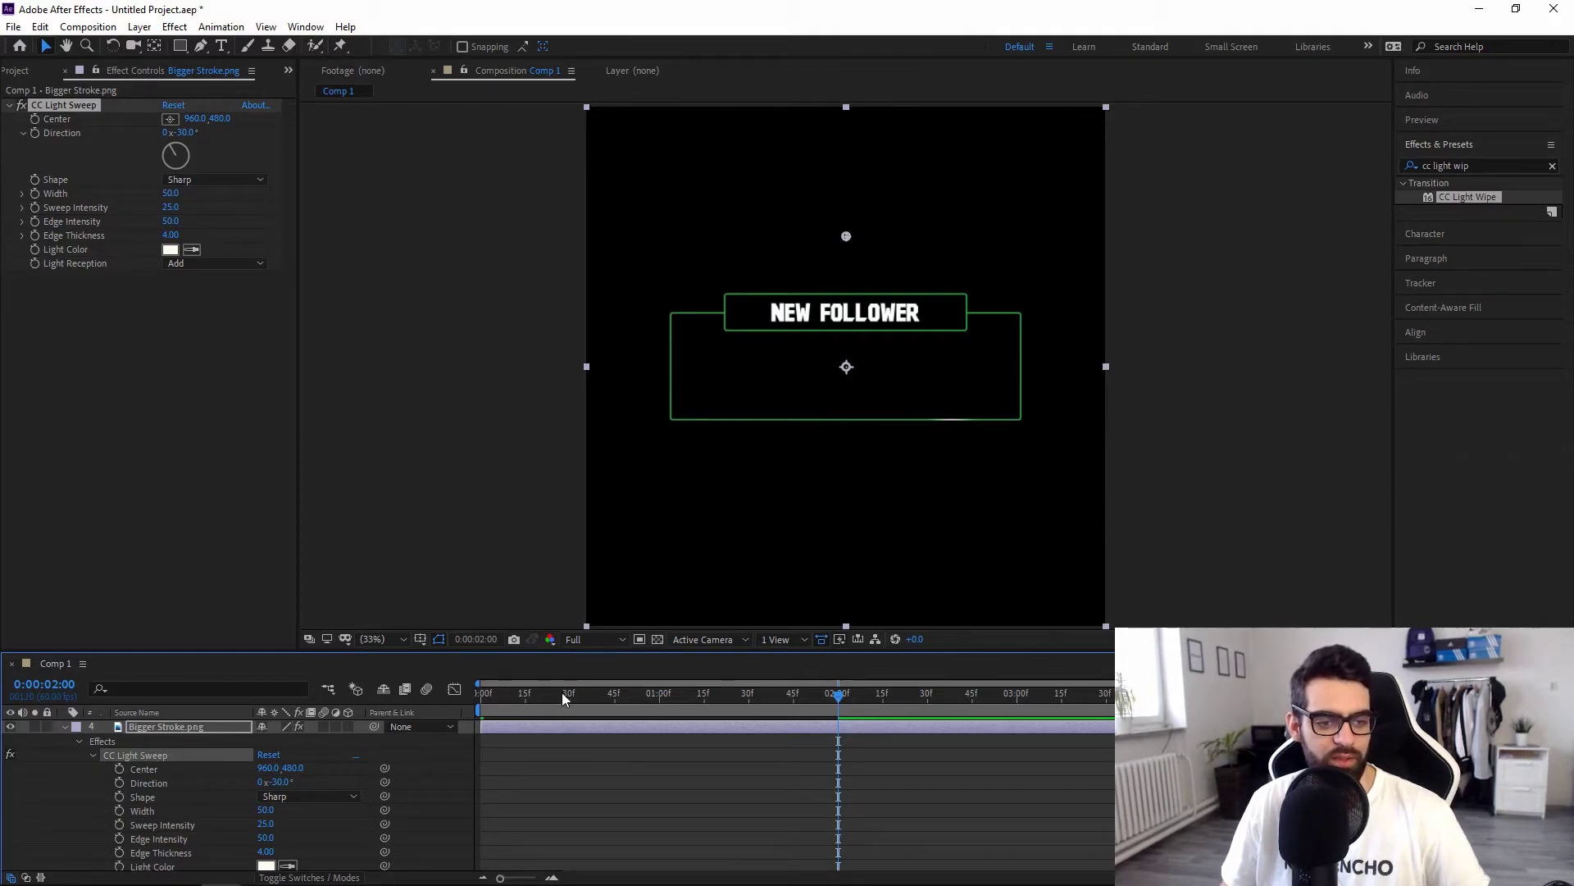
left_click_drag(562, 692, 386, 699)
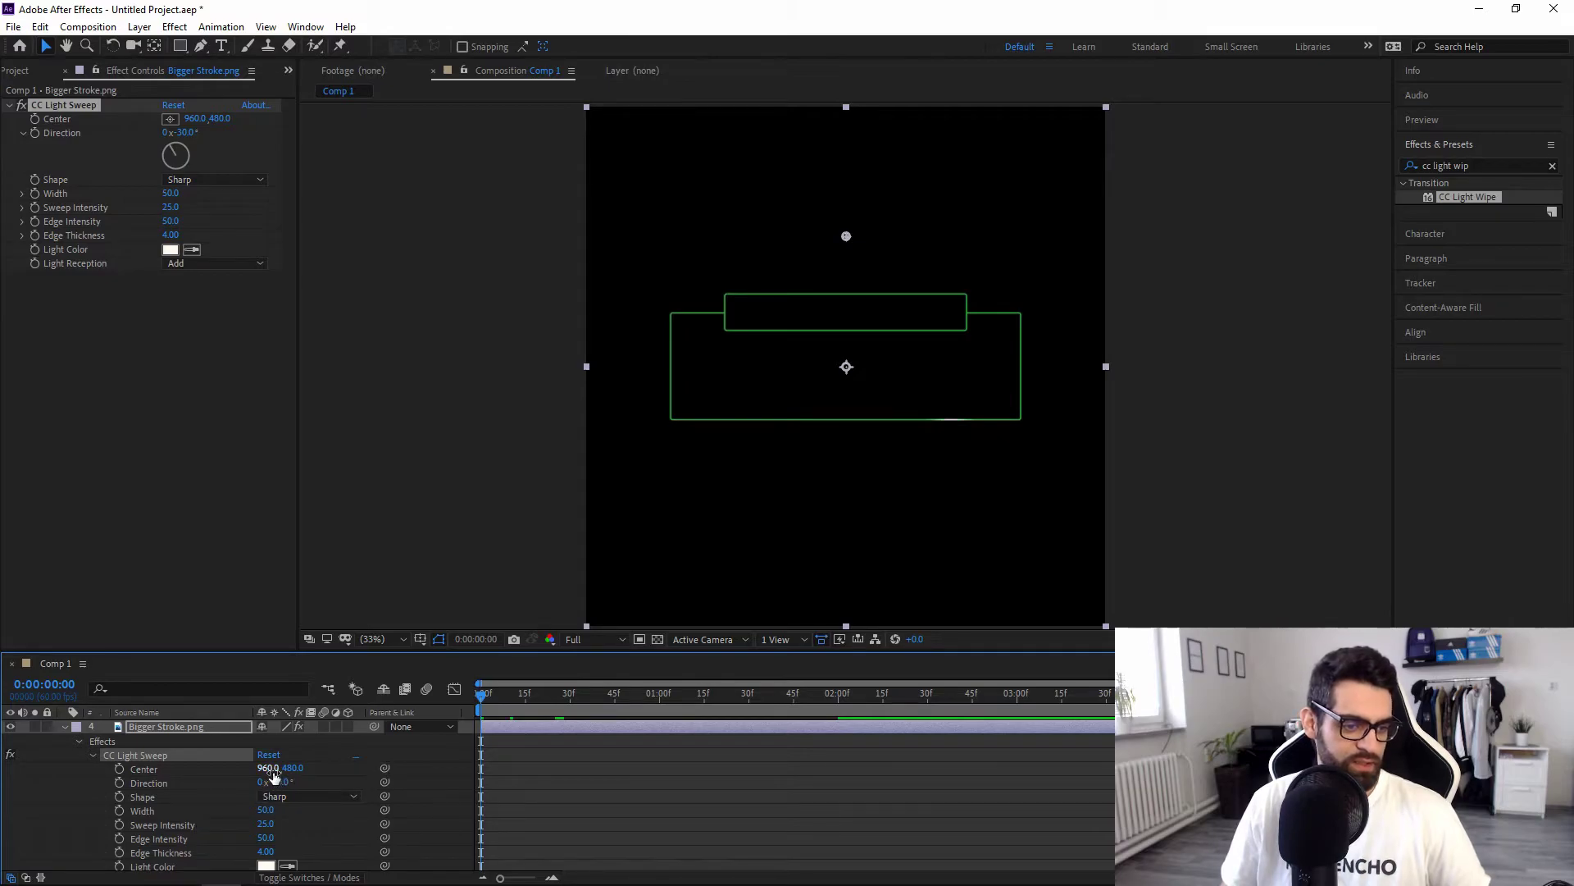
Set the Bigger Stroke sweep Center X to 1550 at 2:00.
left_click_drag(270, 771, 484, 773)
left_click_drag(401, 774, 733, 779)
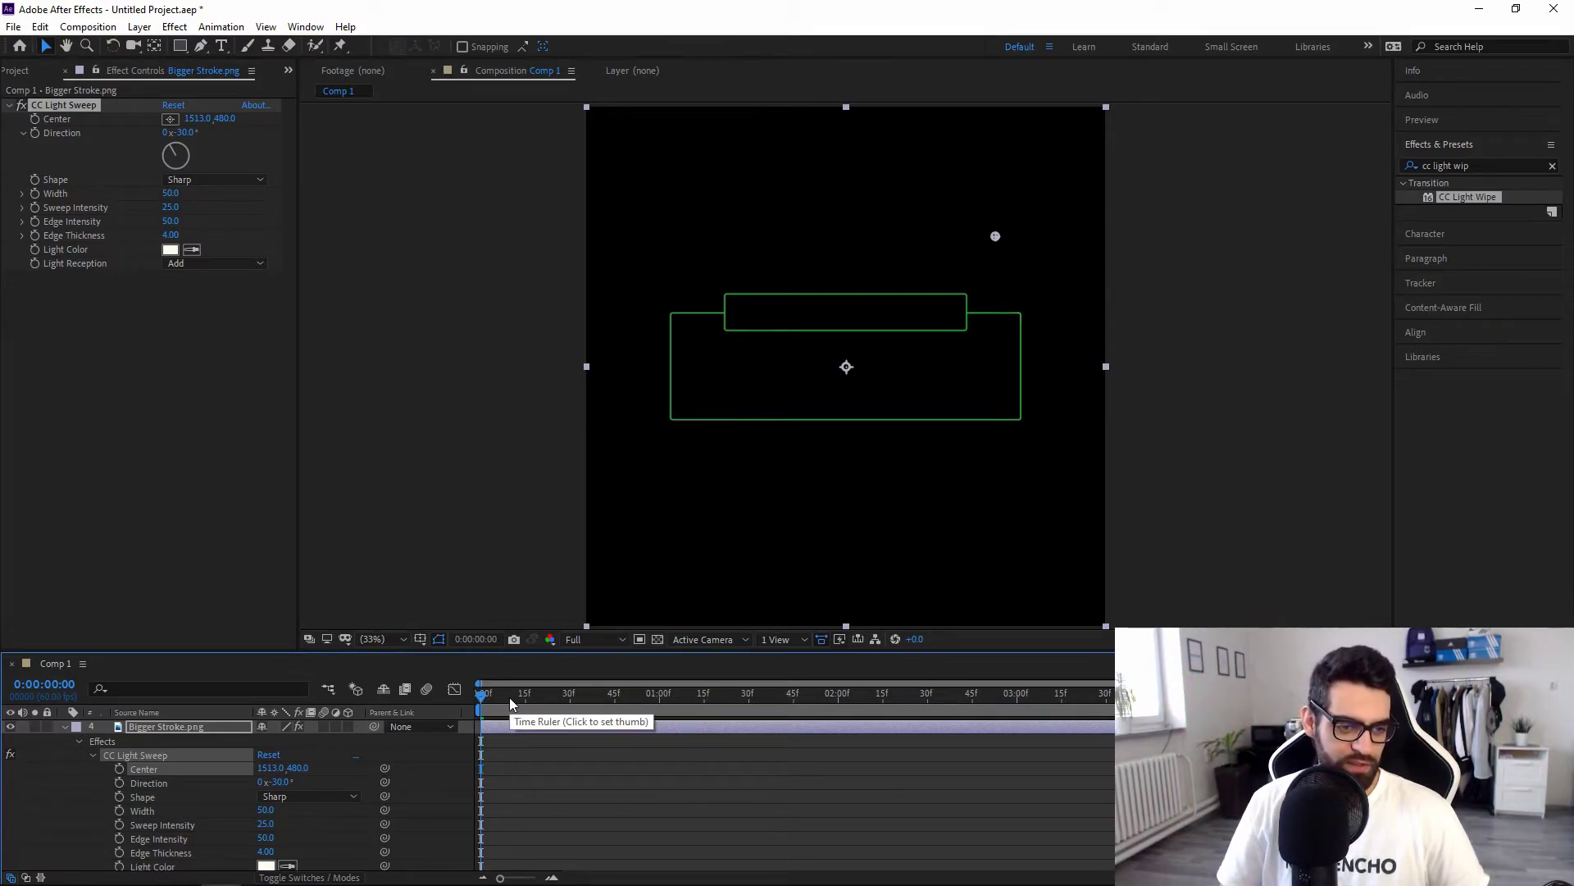
left_click_drag(509, 697, 838, 694)
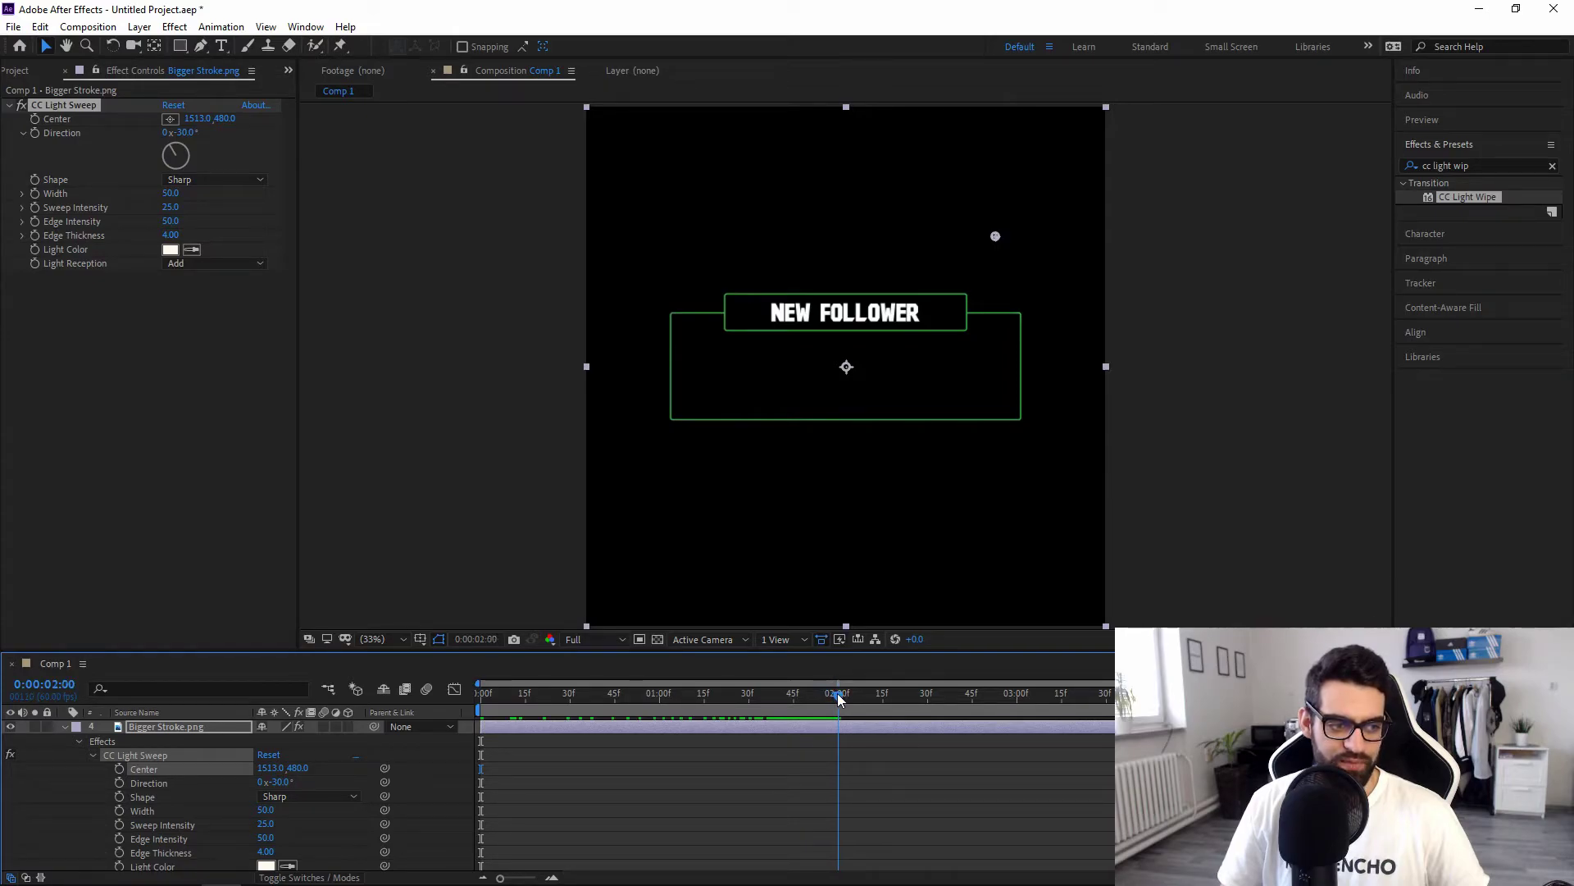
left_click_drag(271, 767, 324, 792)
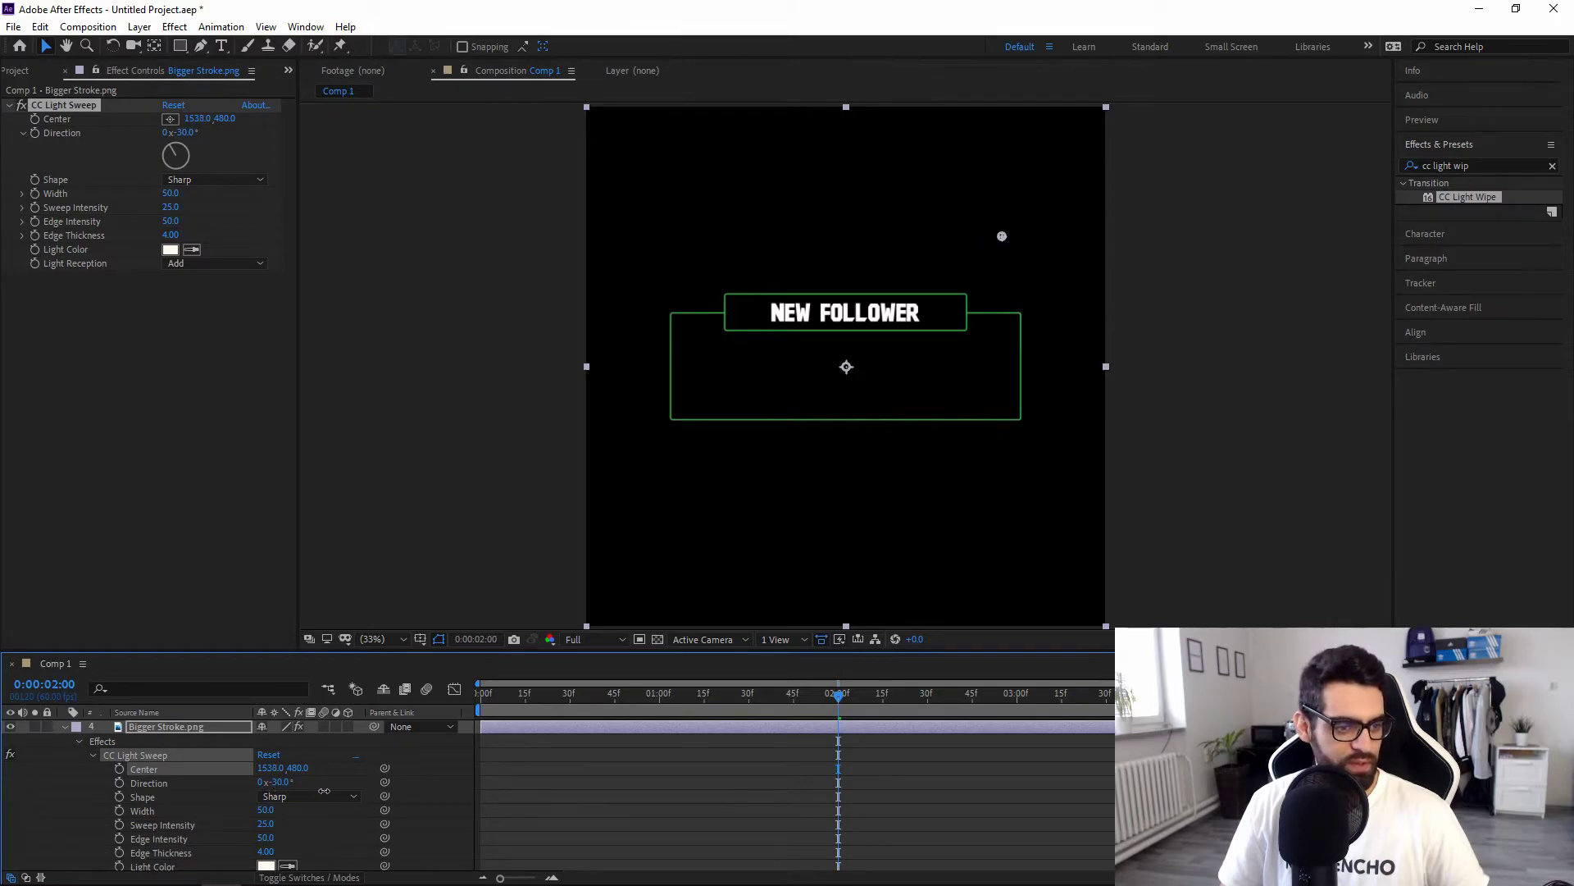
left_click(271, 767)
type("1550")
key("Return")
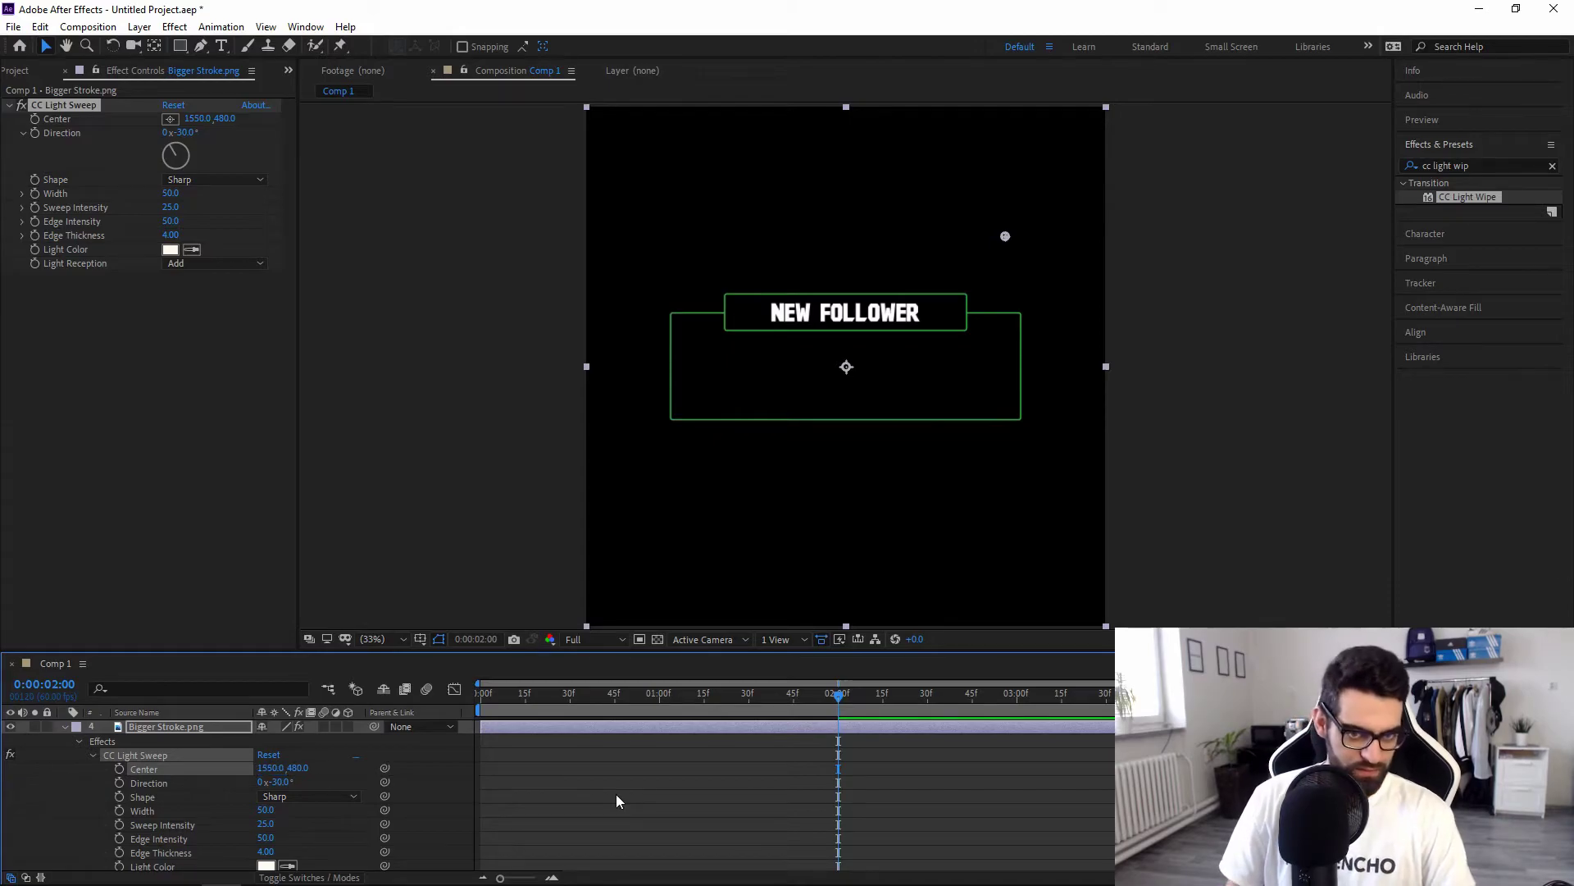
Keyframe the Bigger Stroke sweep Center X at -200, then collapse the effect properties.
left_click(113, 770)
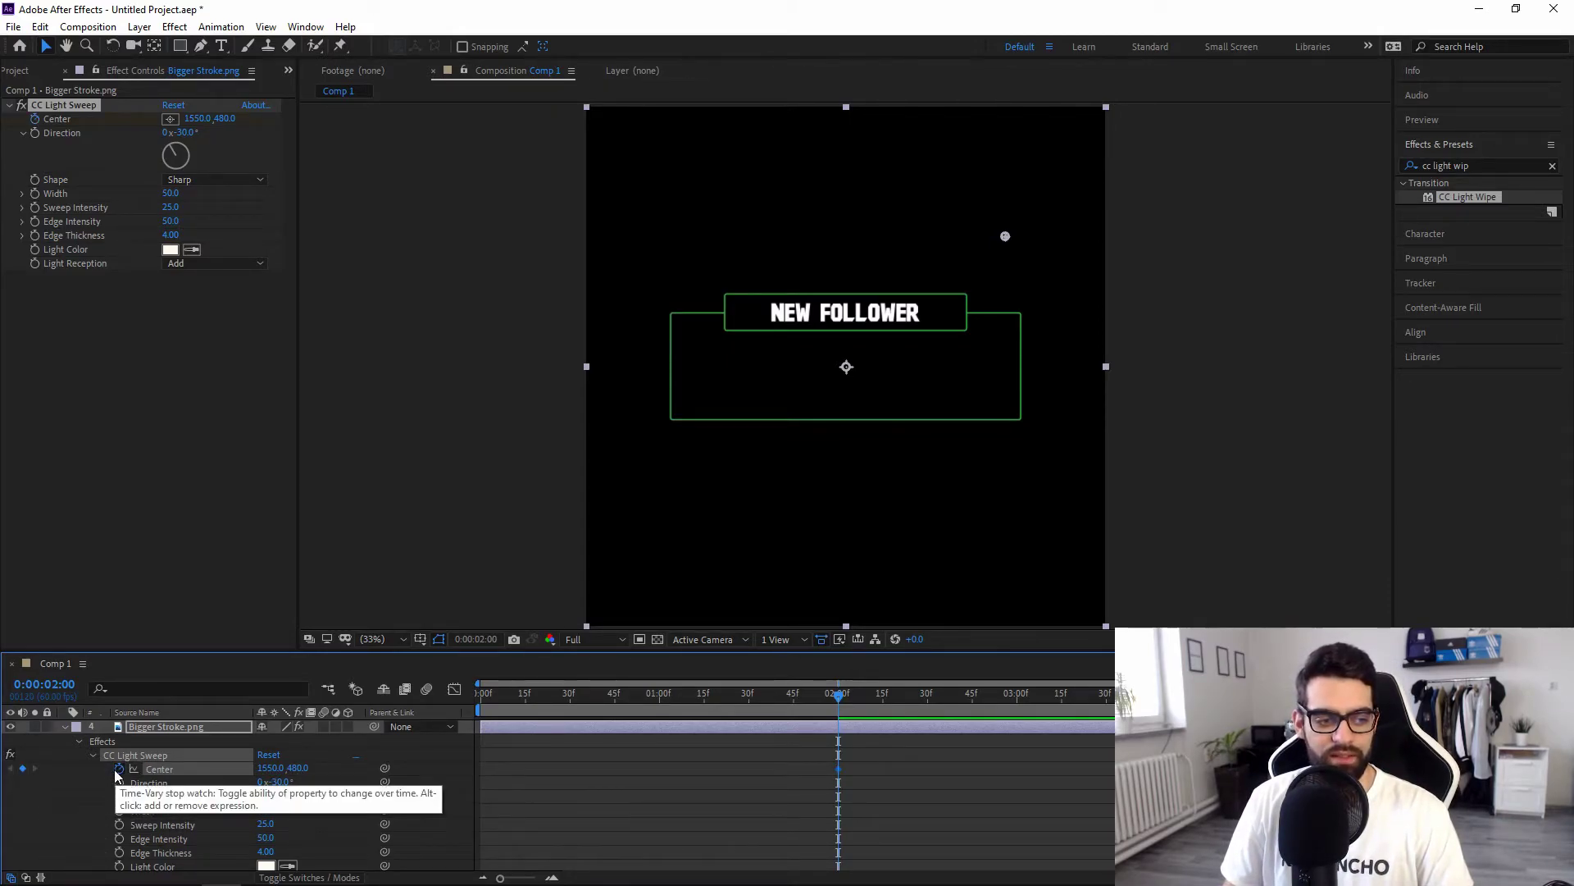
left_click_drag(838, 706, 1193, 707)
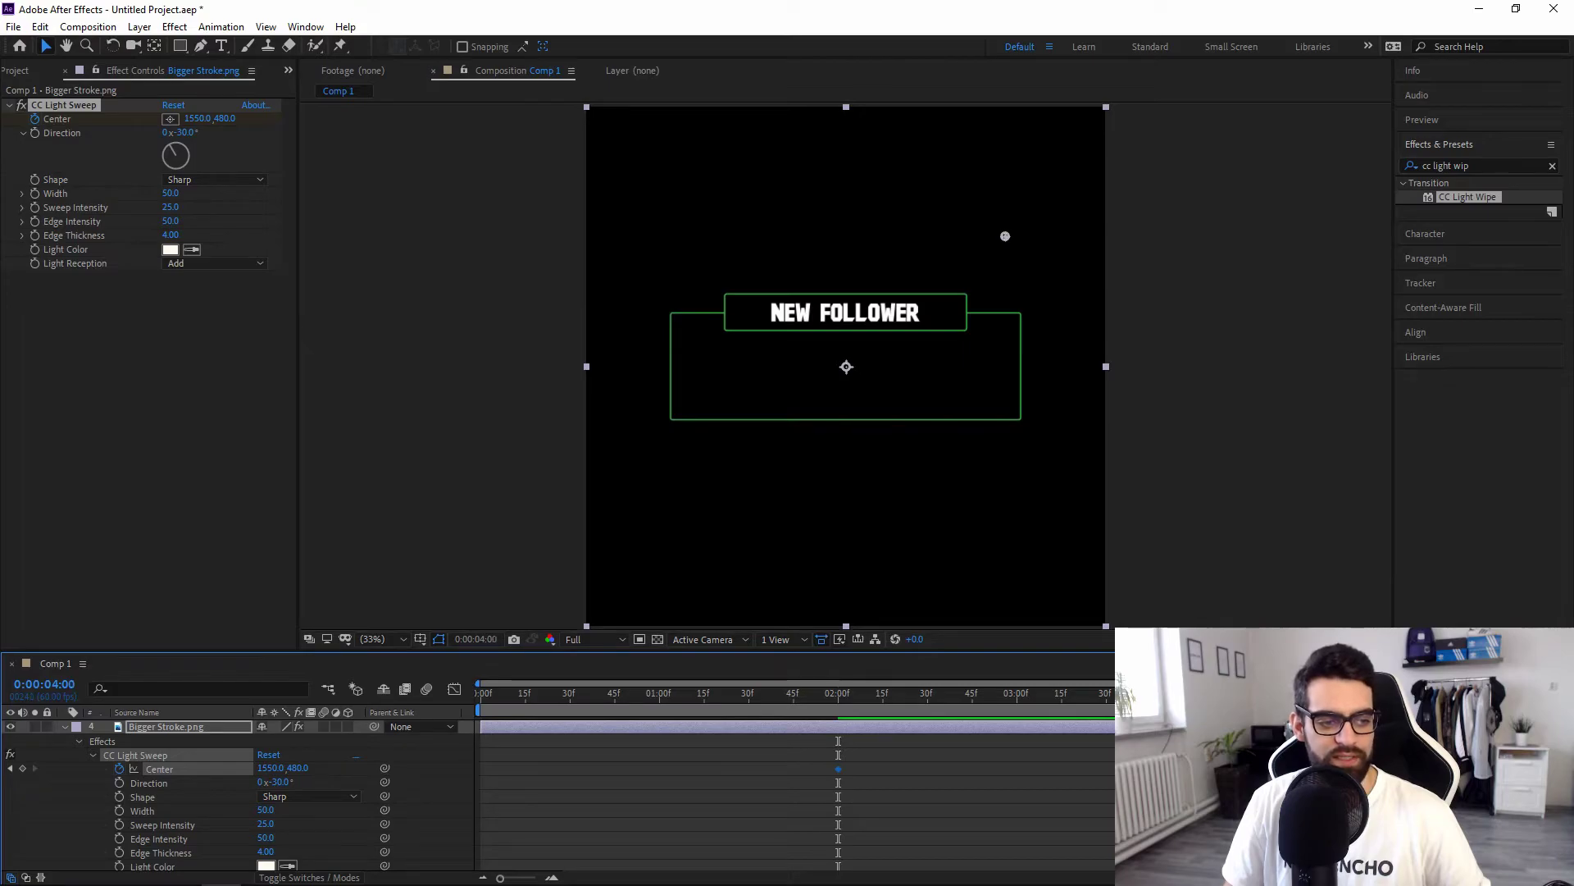
left_click_drag(284, 767, 38, 780)
left_click_drag(261, 767, 170, 784)
left_click_drag(268, 768, 82, 799)
left_click(271, 768)
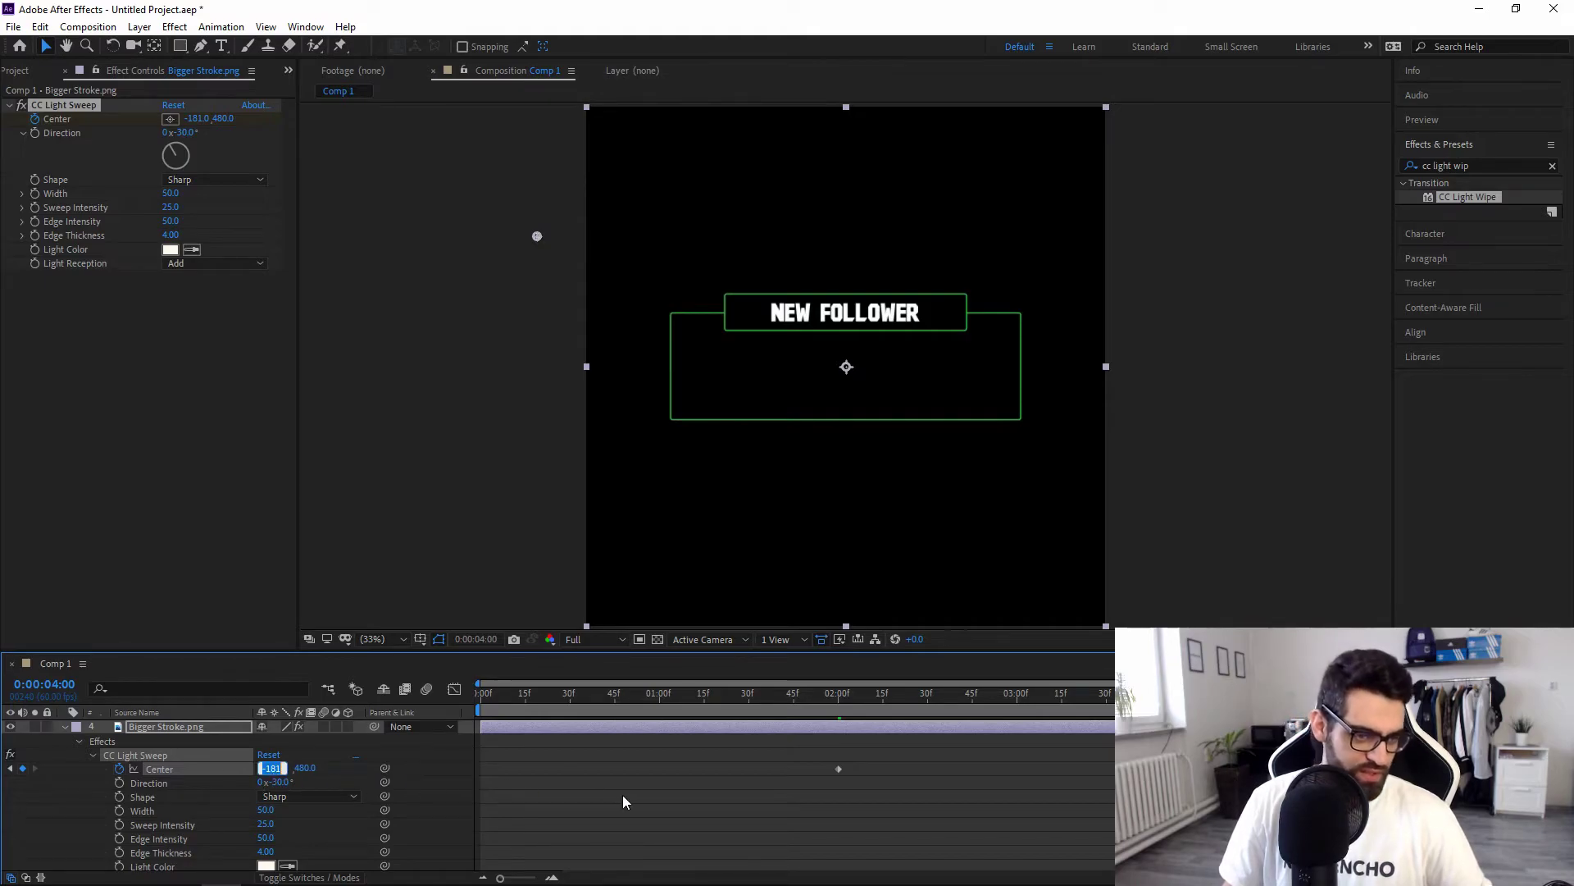
type("-")
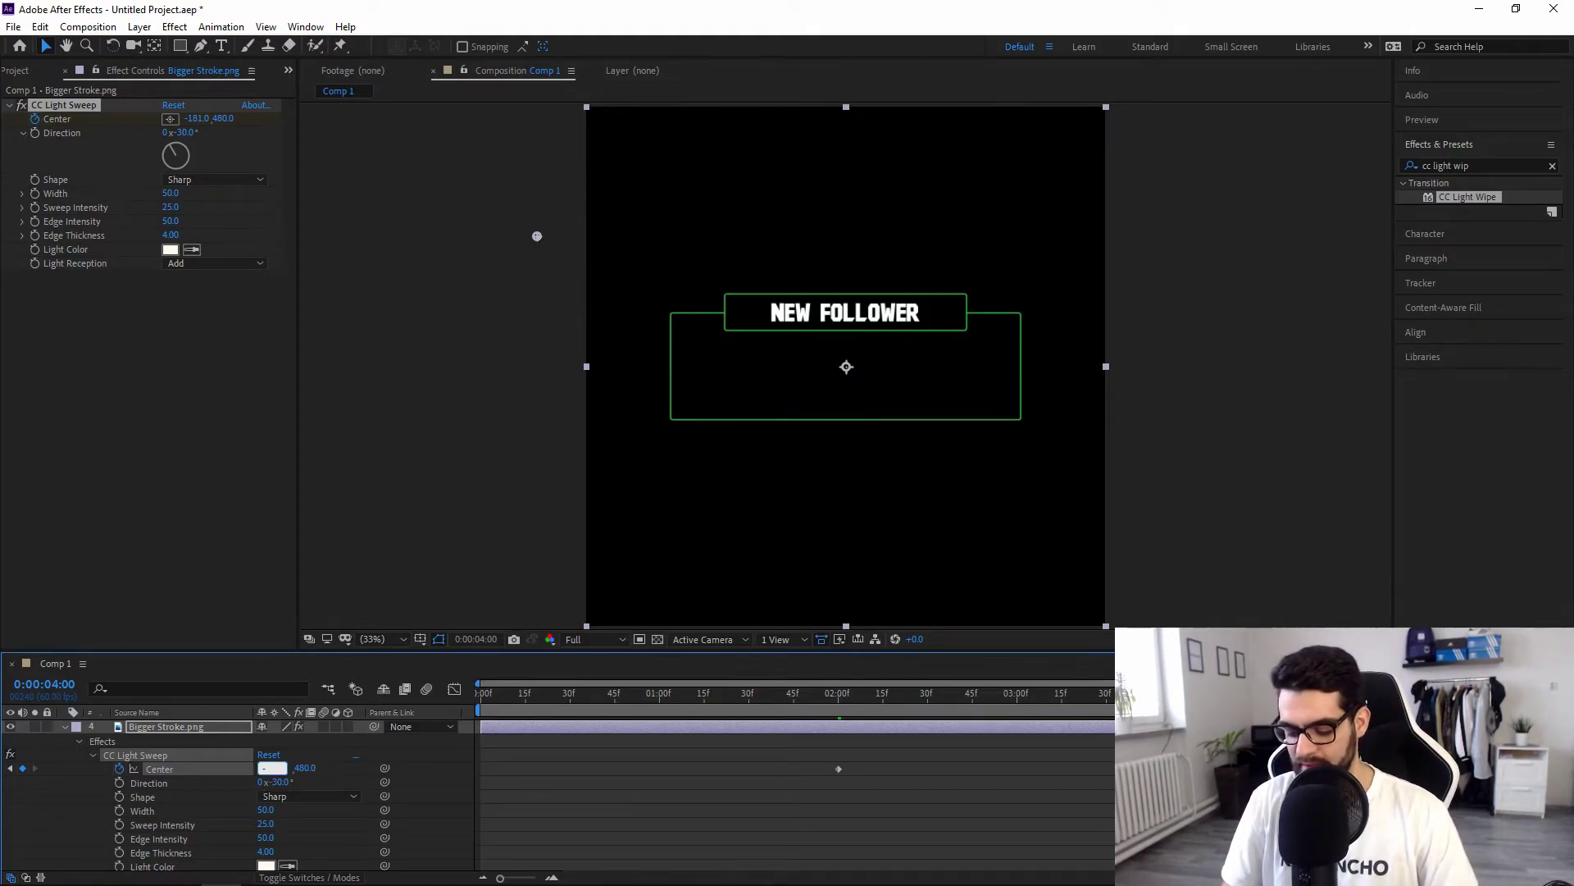
type("200")
key("Return")
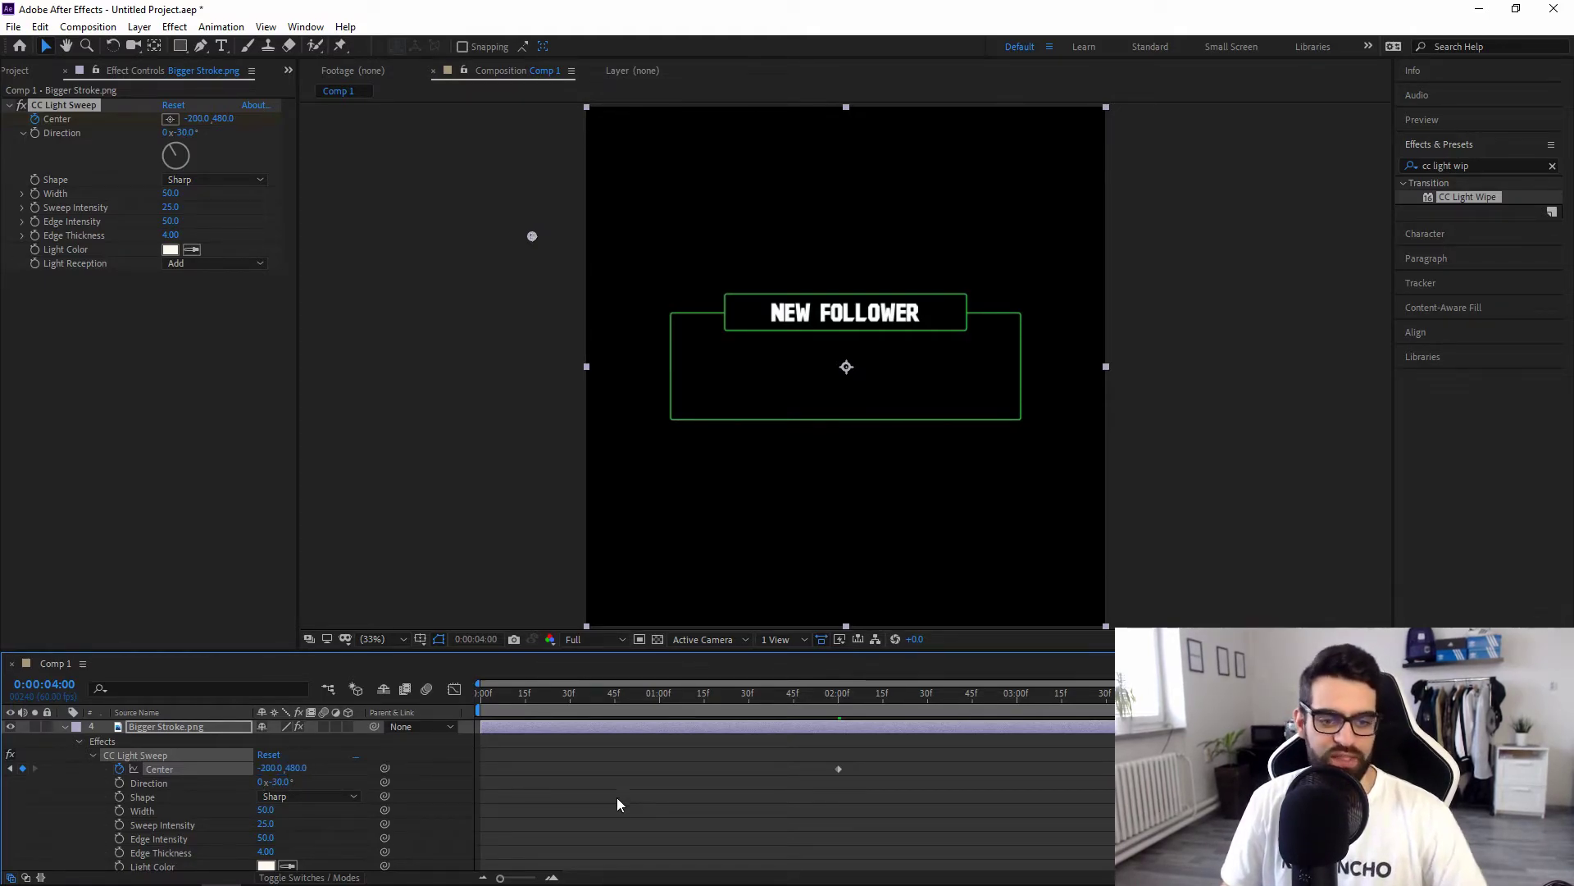
key("ctrl+grave")
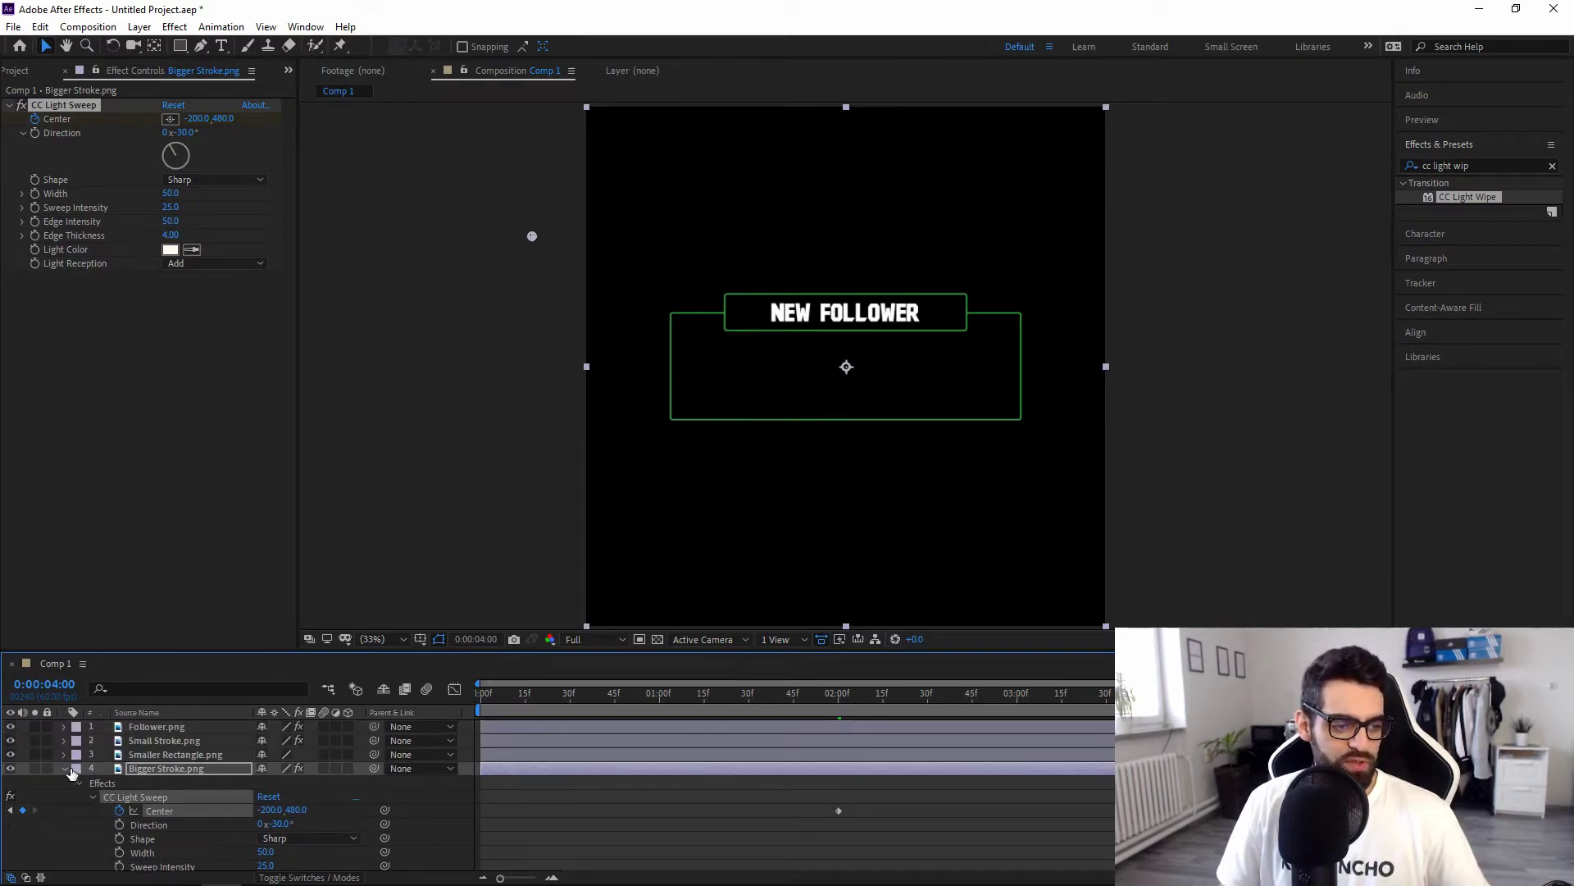
left_click(146, 800)
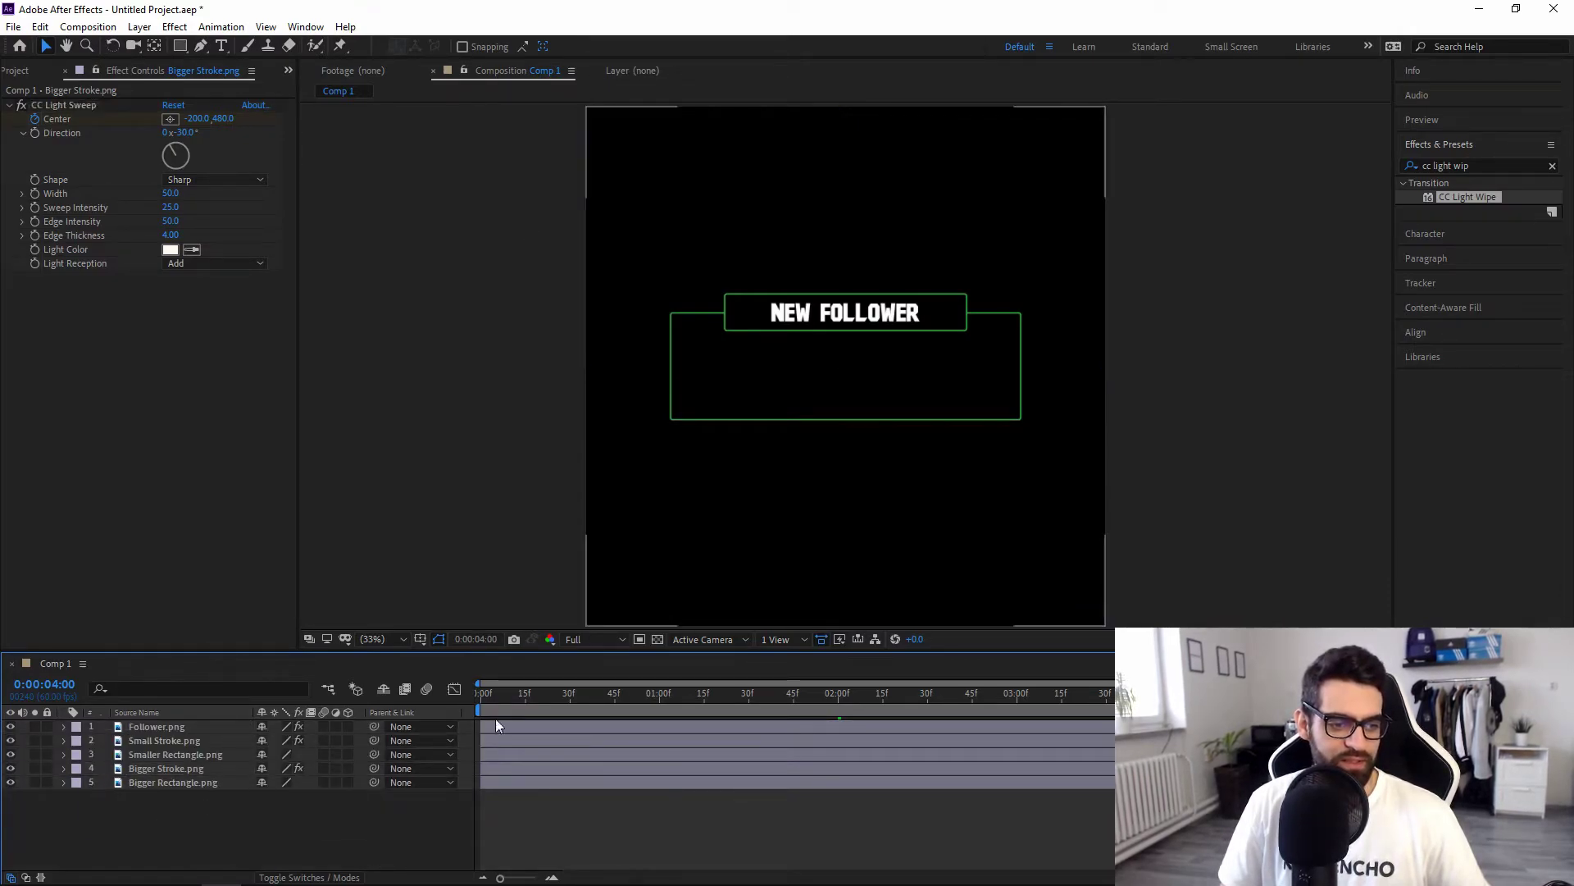
left_click_drag(622, 689, 331, 711)
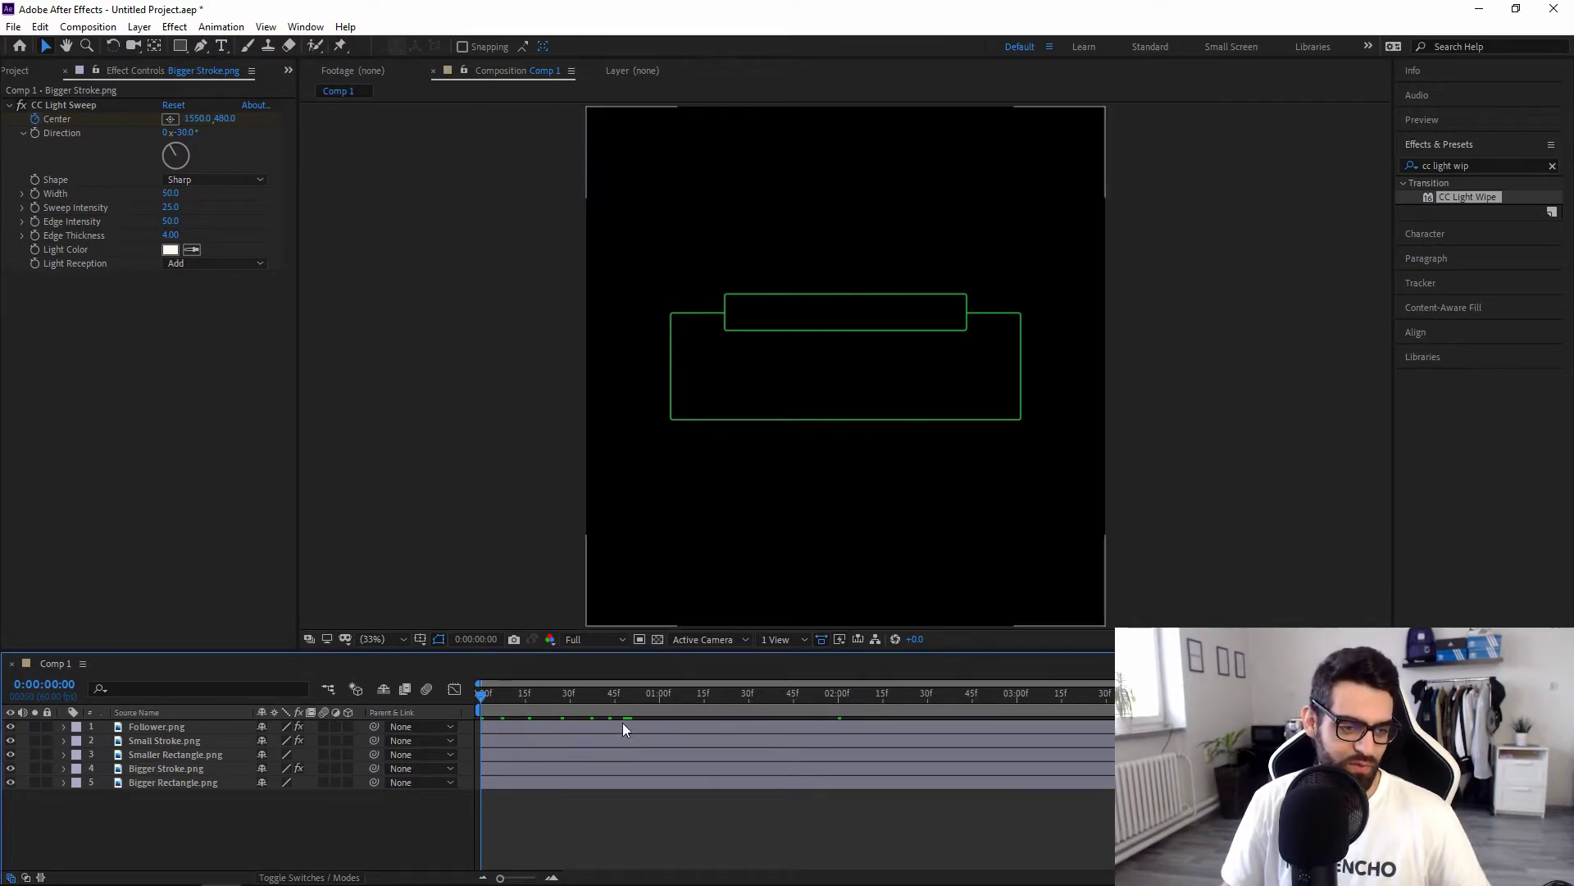
left_click_drag(551, 690, 17, 601)
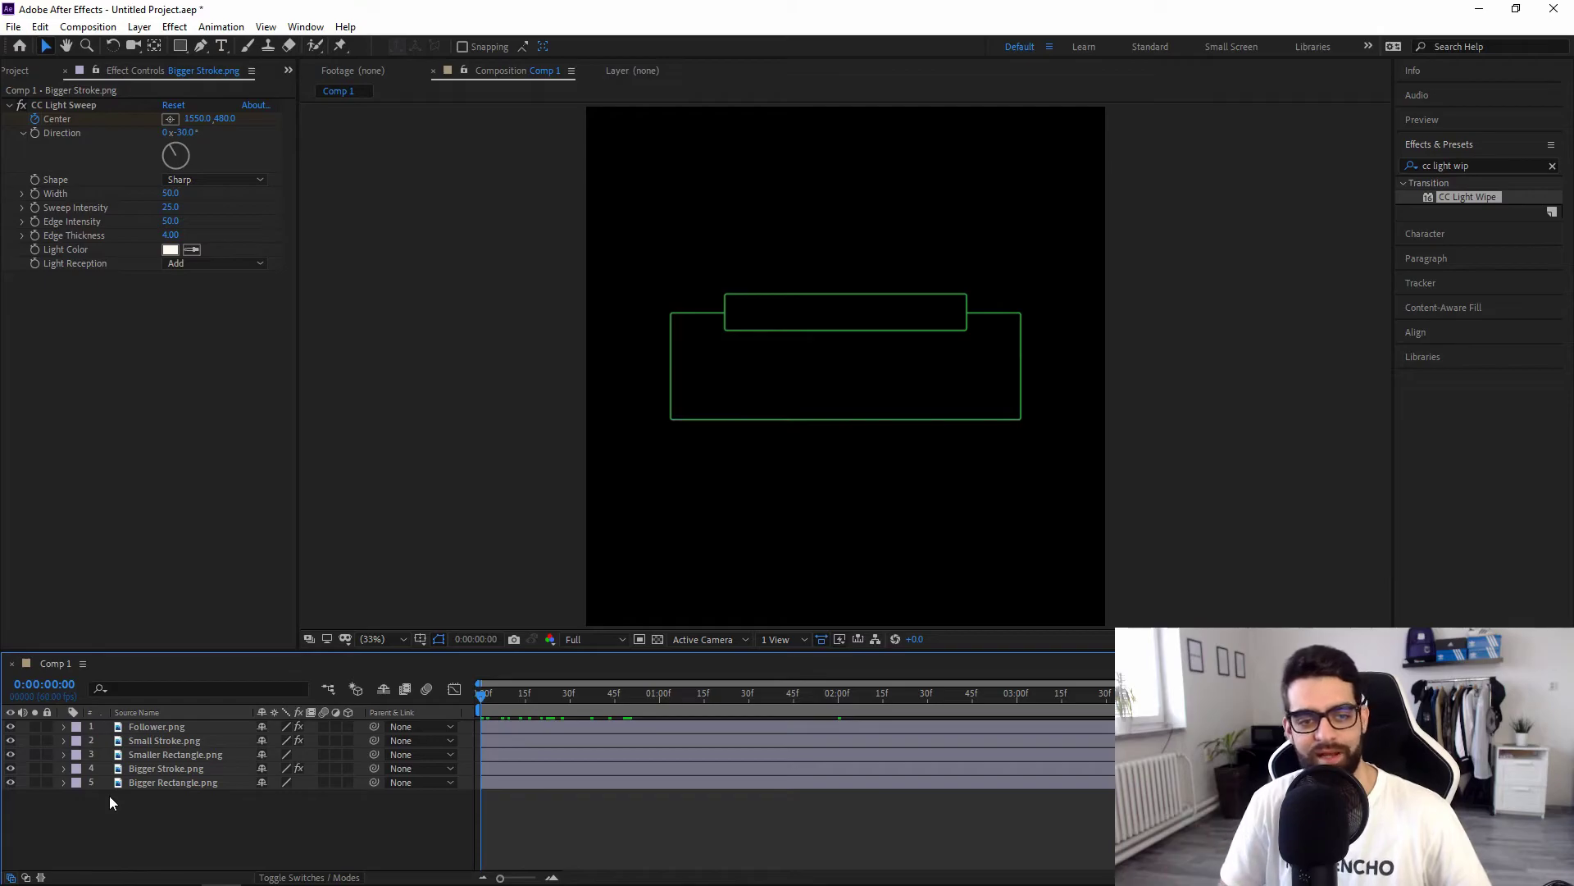
key("space")
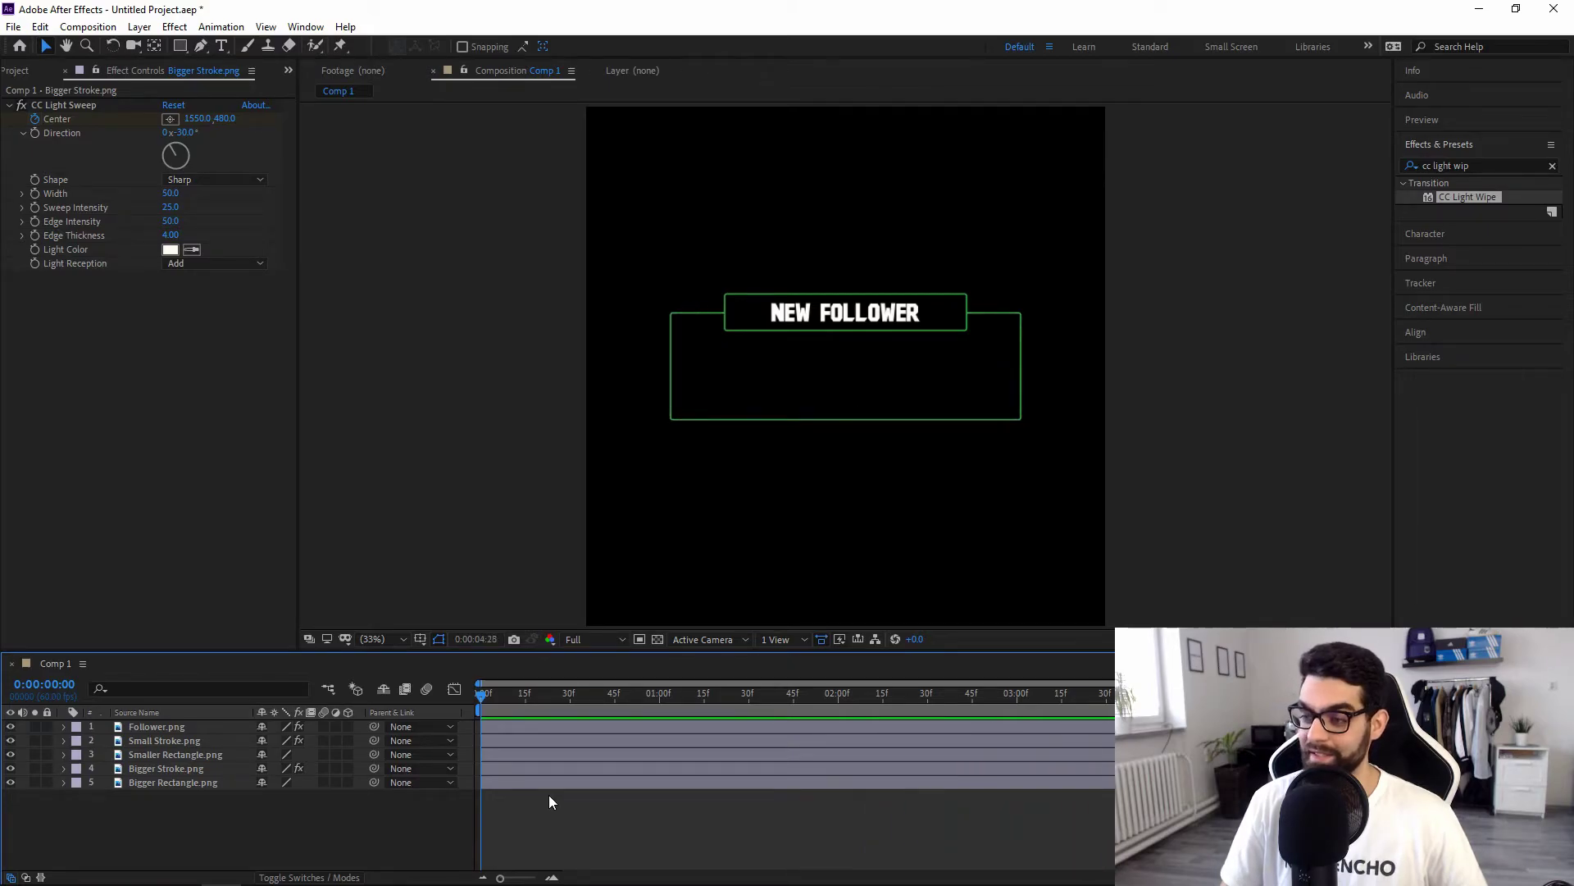
key("space")
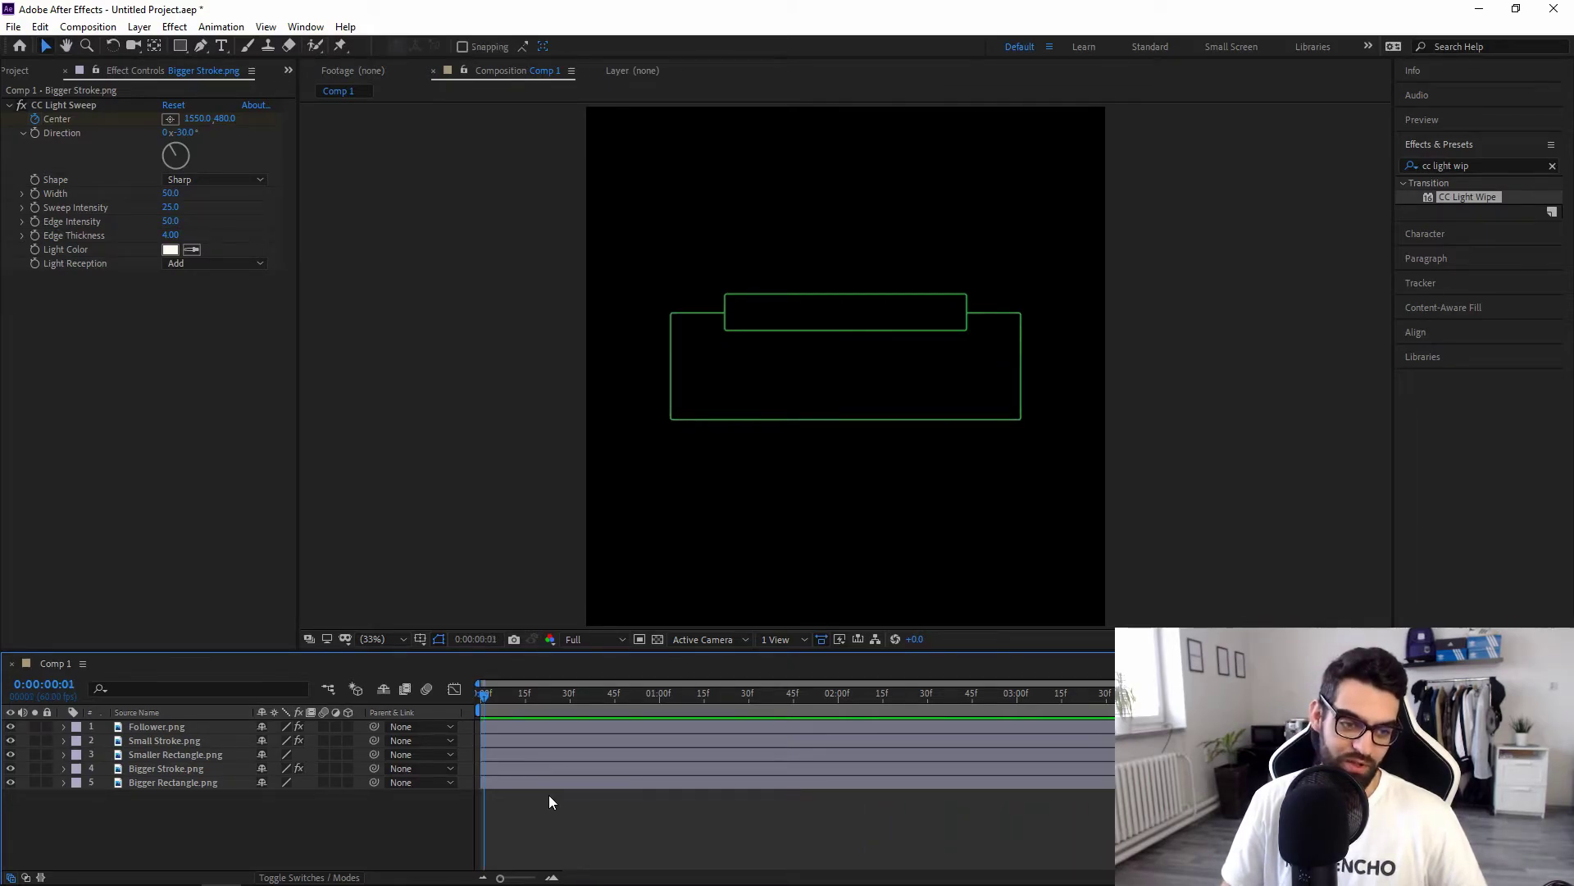
left_click(550, 695)
left_click_drag(543, 697, 1149, 720)
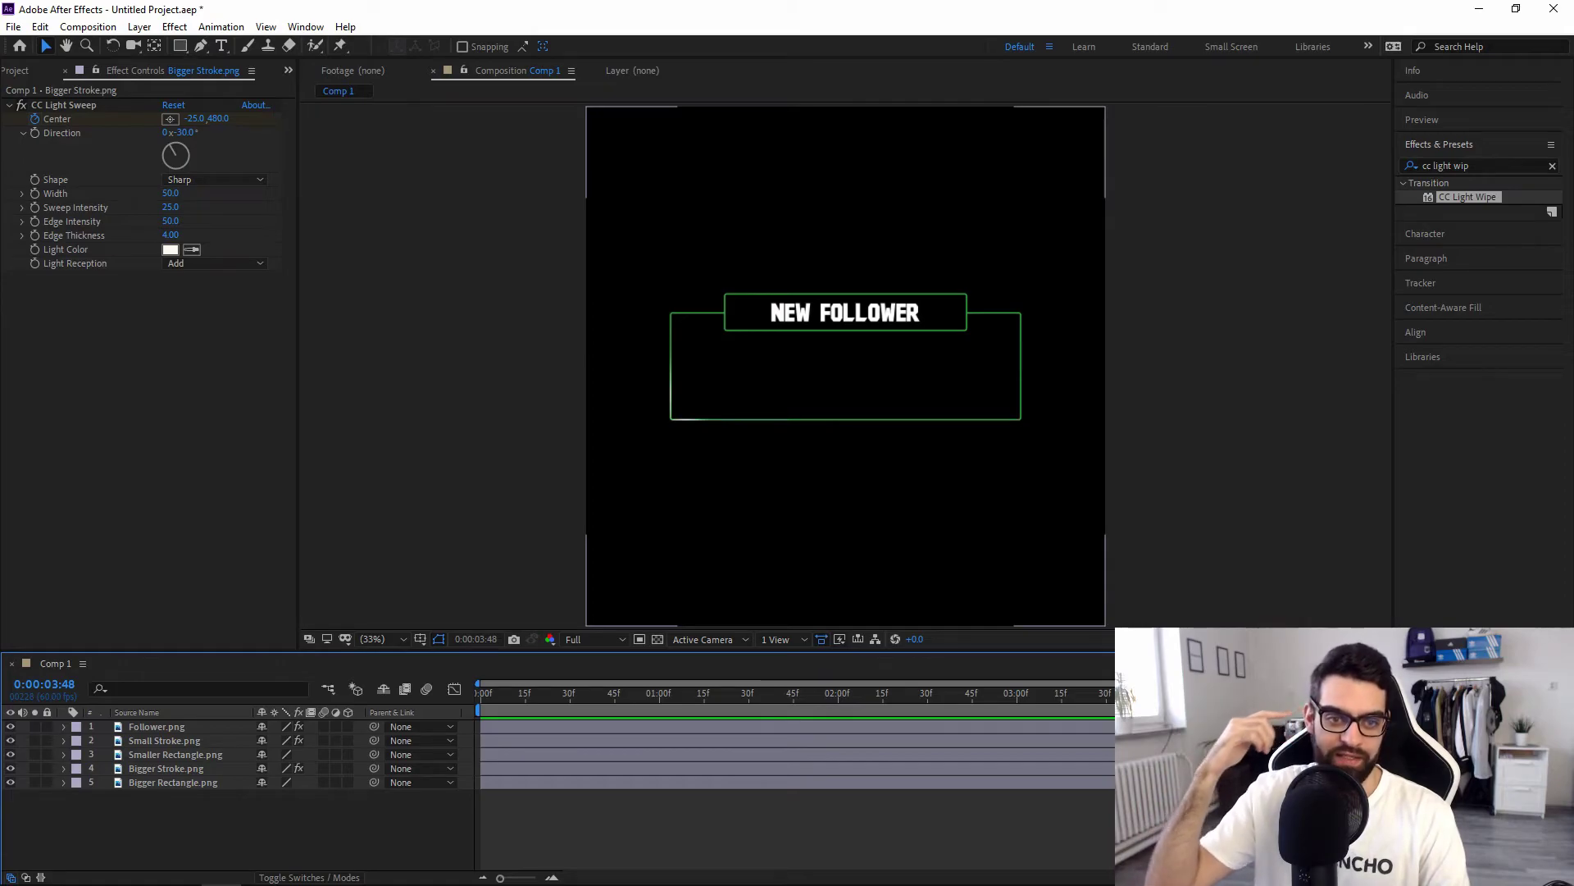
key("Home")
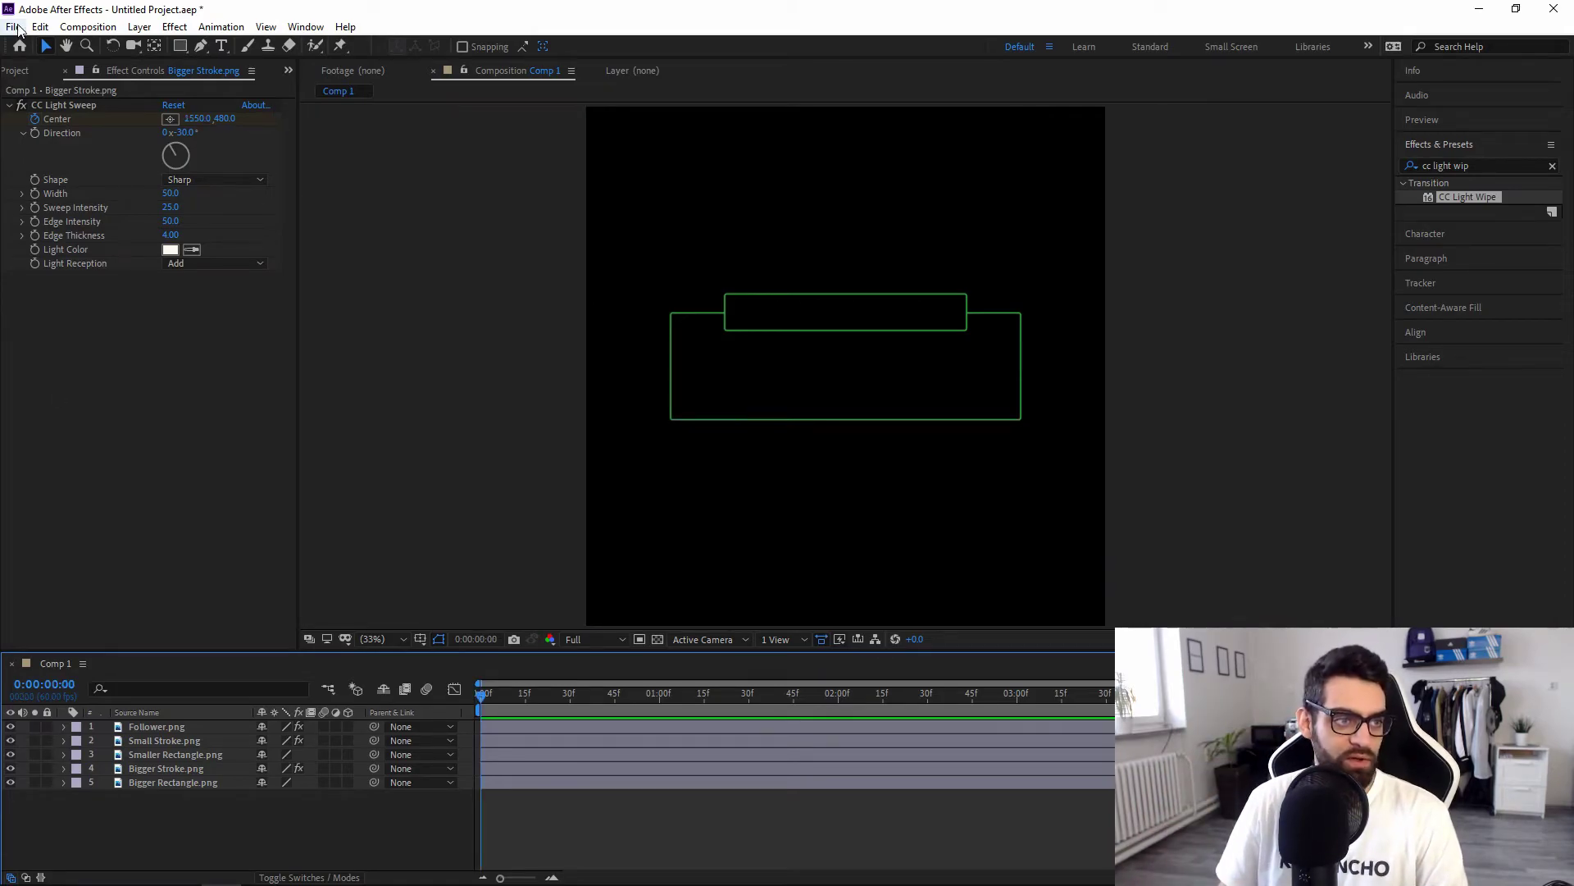
Add Comp 1 to the Render Queue.
left_click(14, 26)
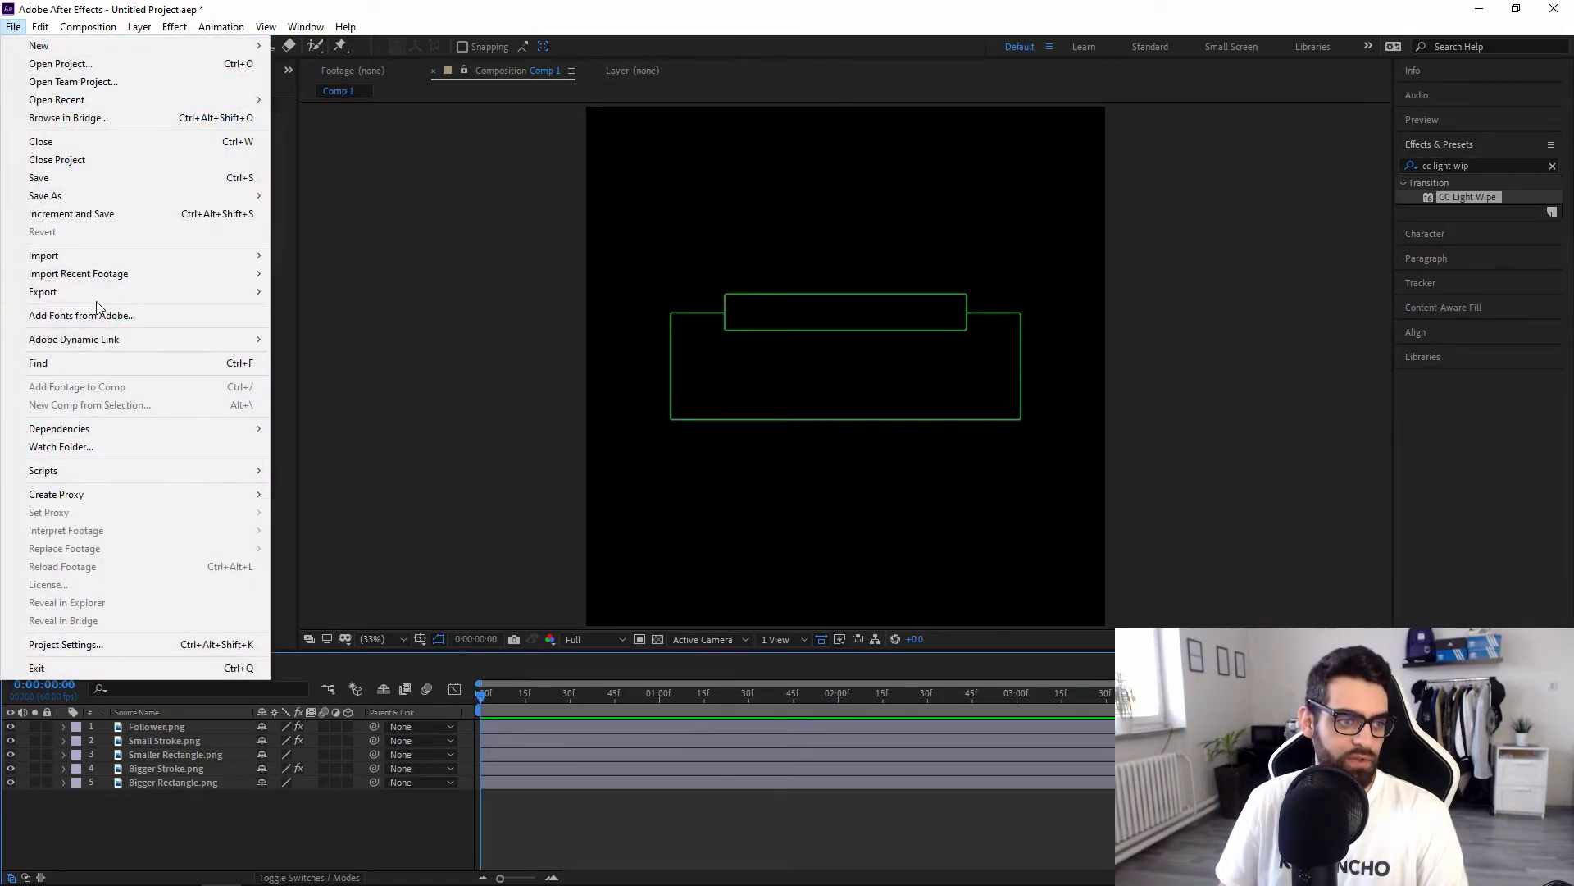
mouse_move(185, 295)
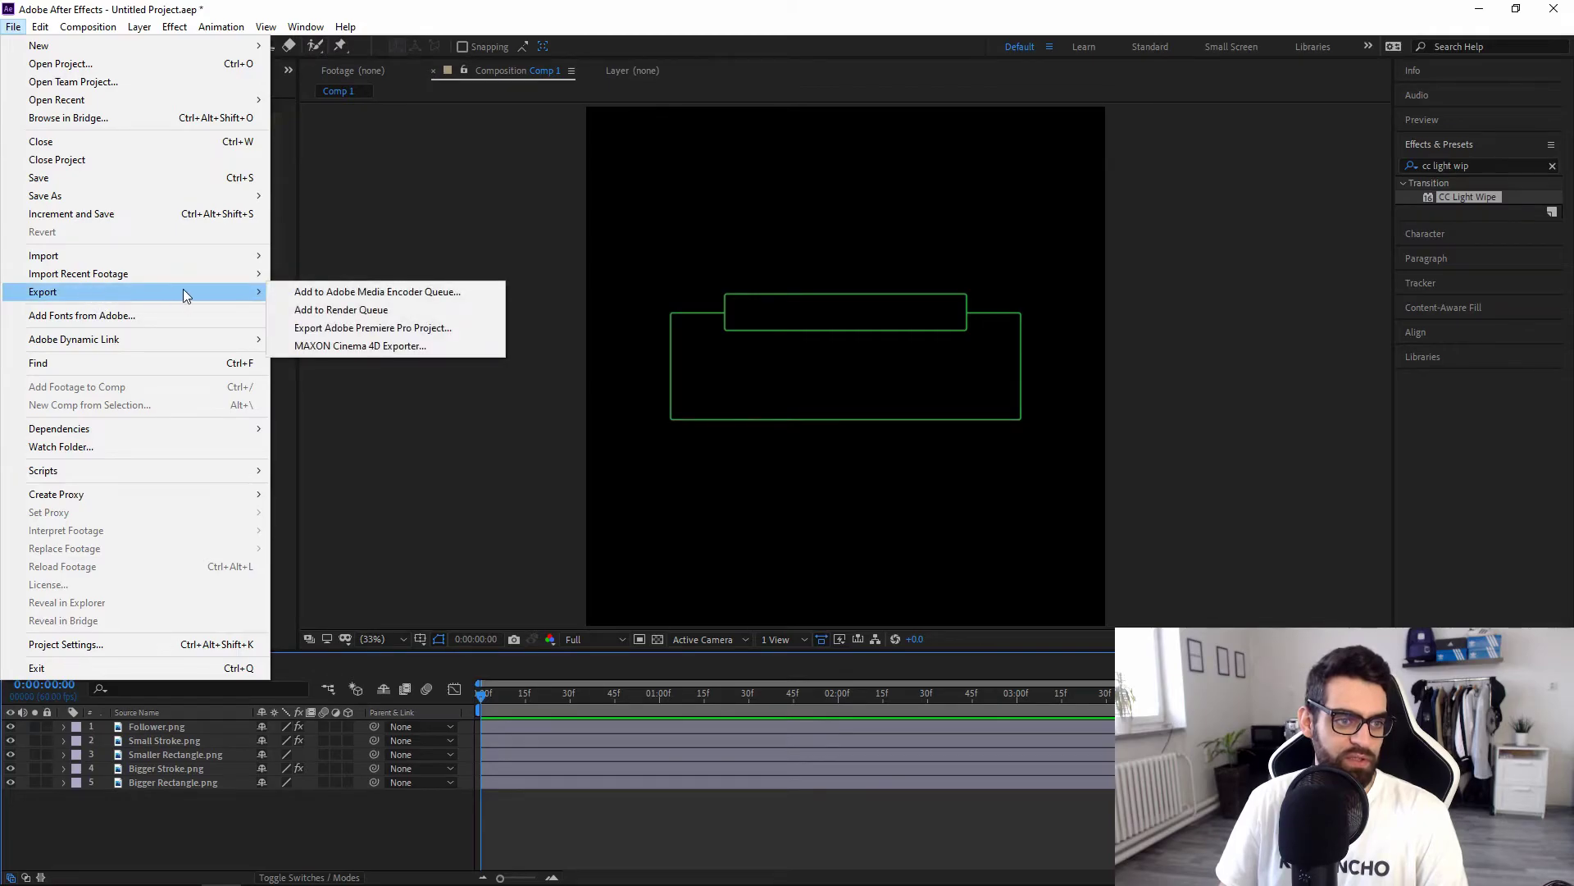
left_click(357, 316)
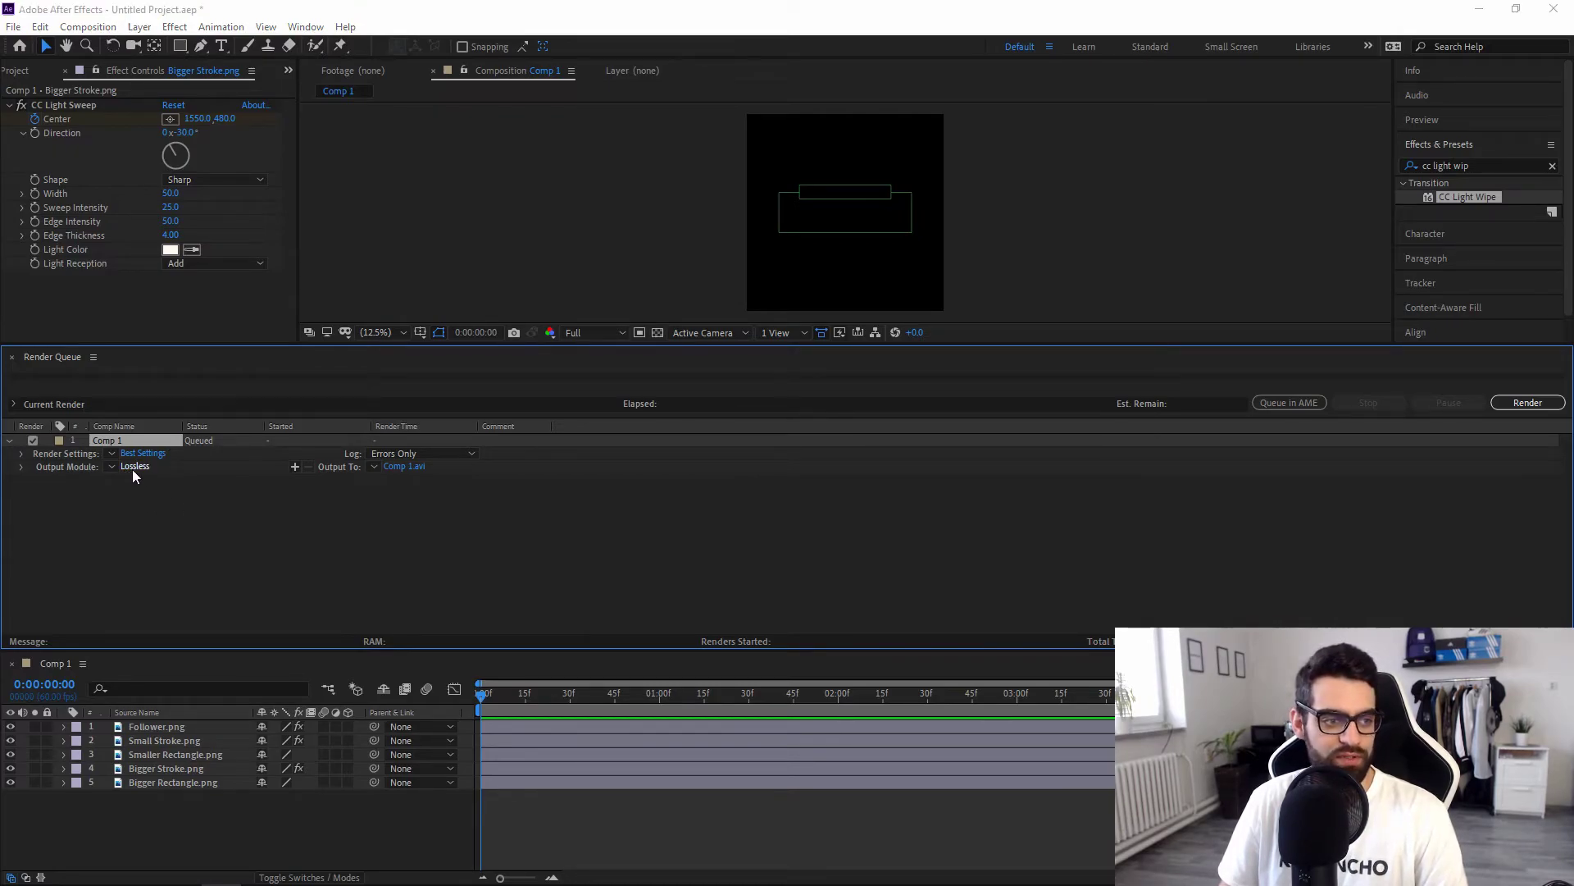
left_click(133, 467)
left_click_drag(976, 82, 706, 88)
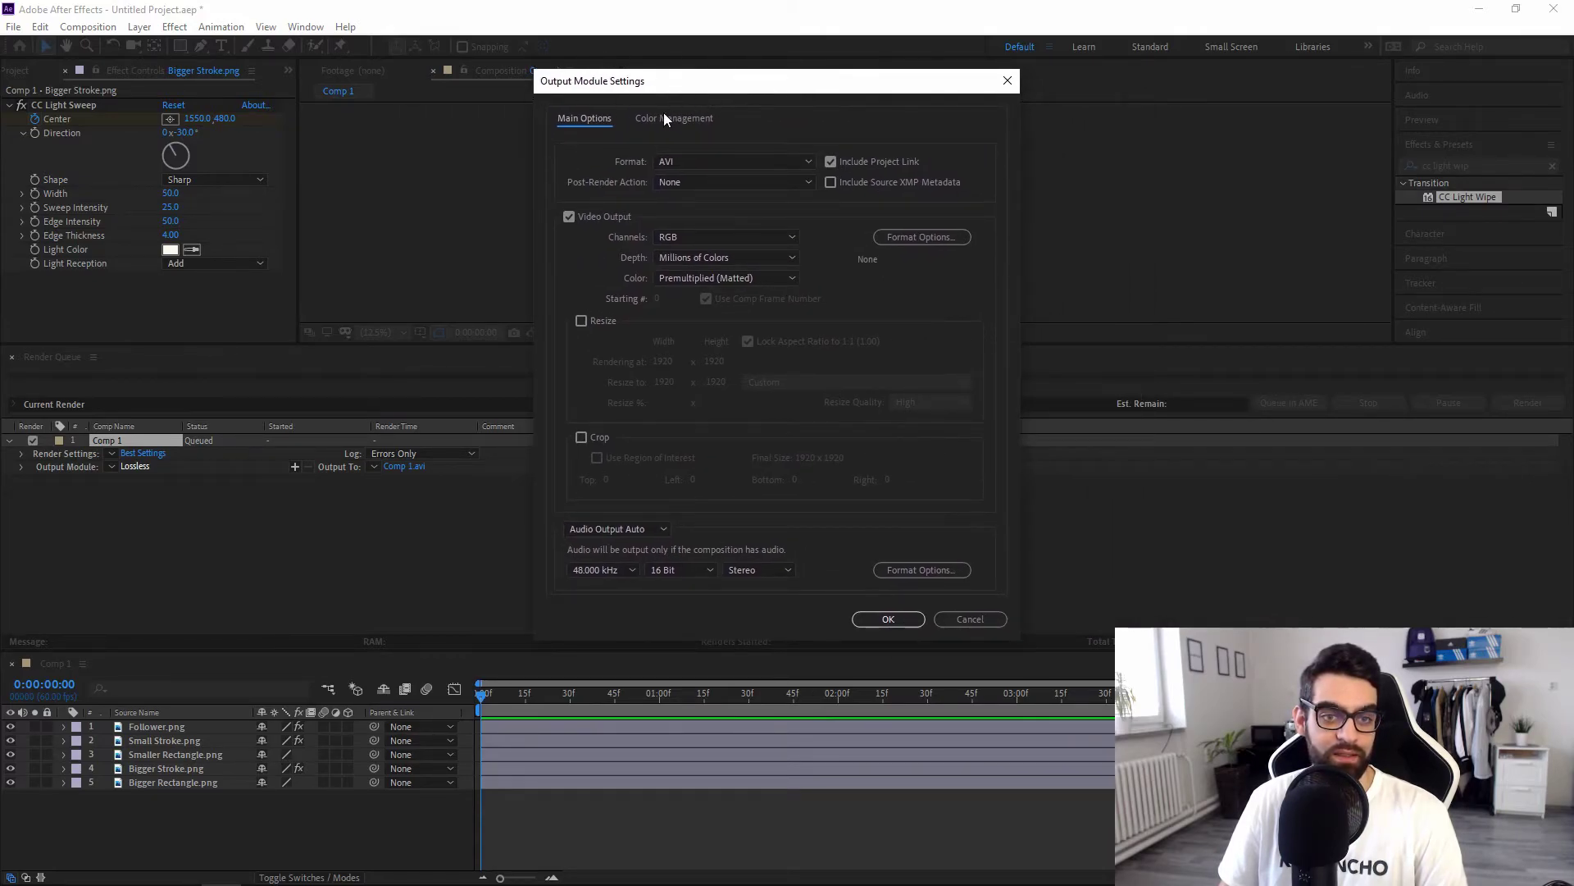
left_click(1008, 81)
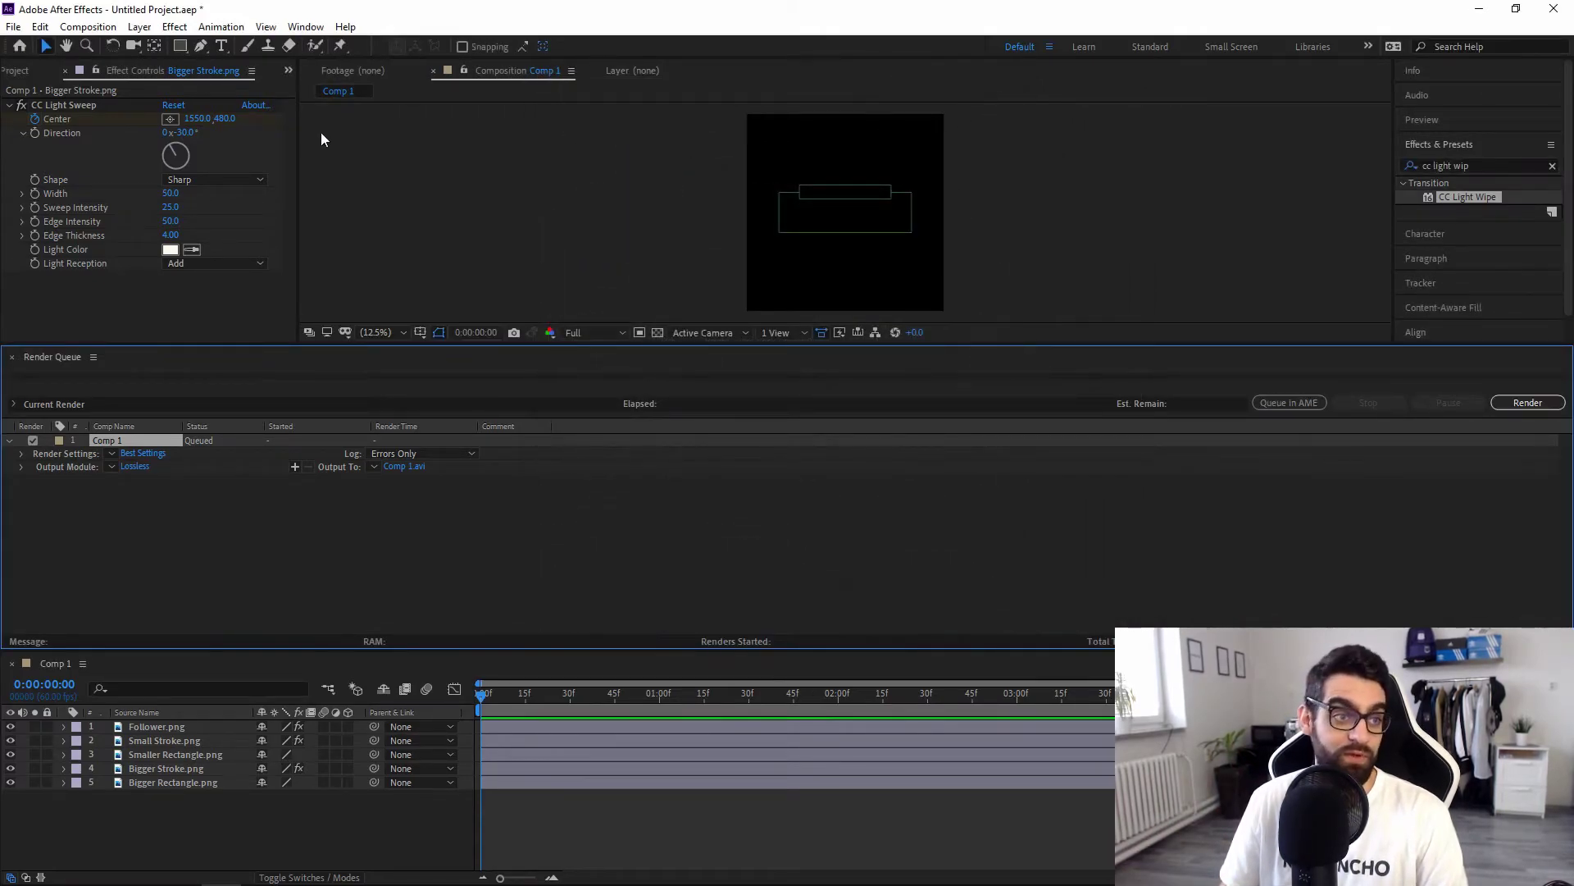
Turn on the transparency grid in the composition viewer.
left_click(16, 70)
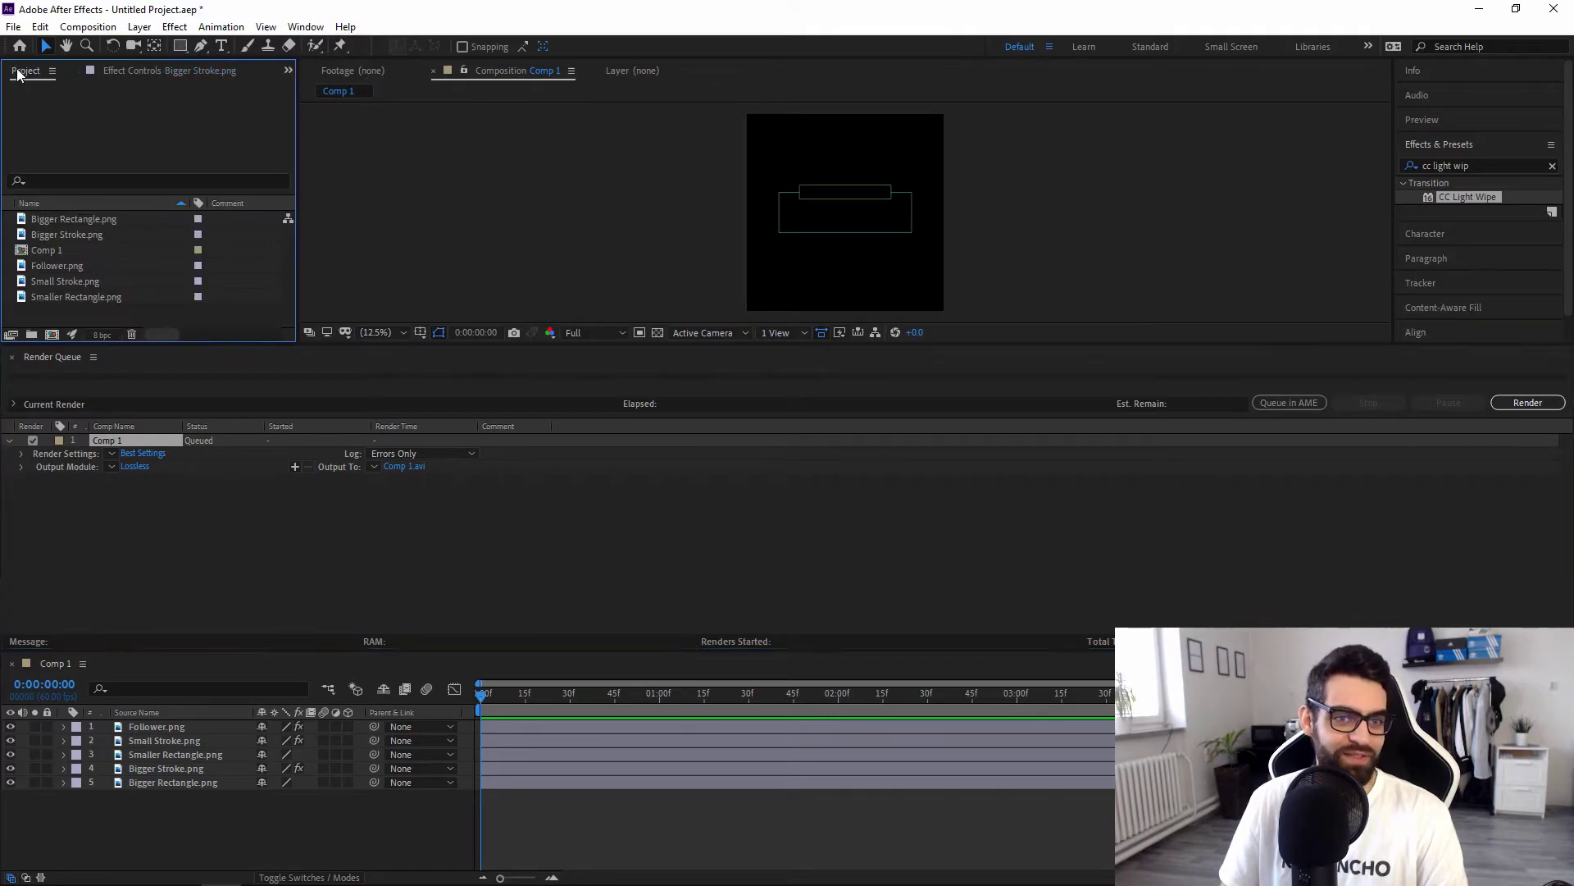
left_click(485, 75)
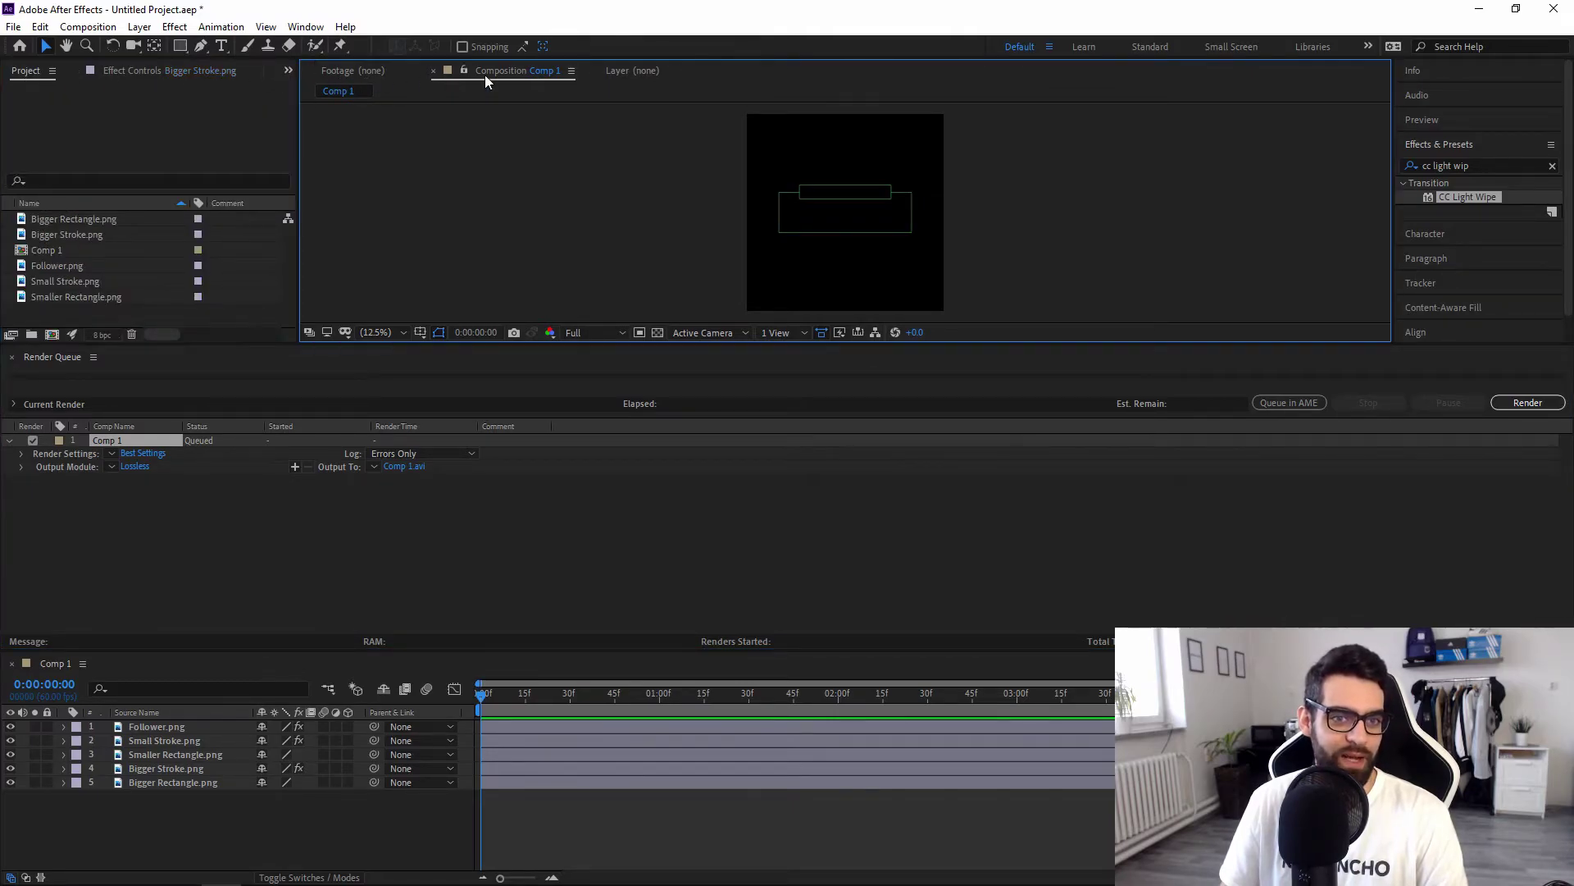
left_click(656, 336)
left_click(657, 335)
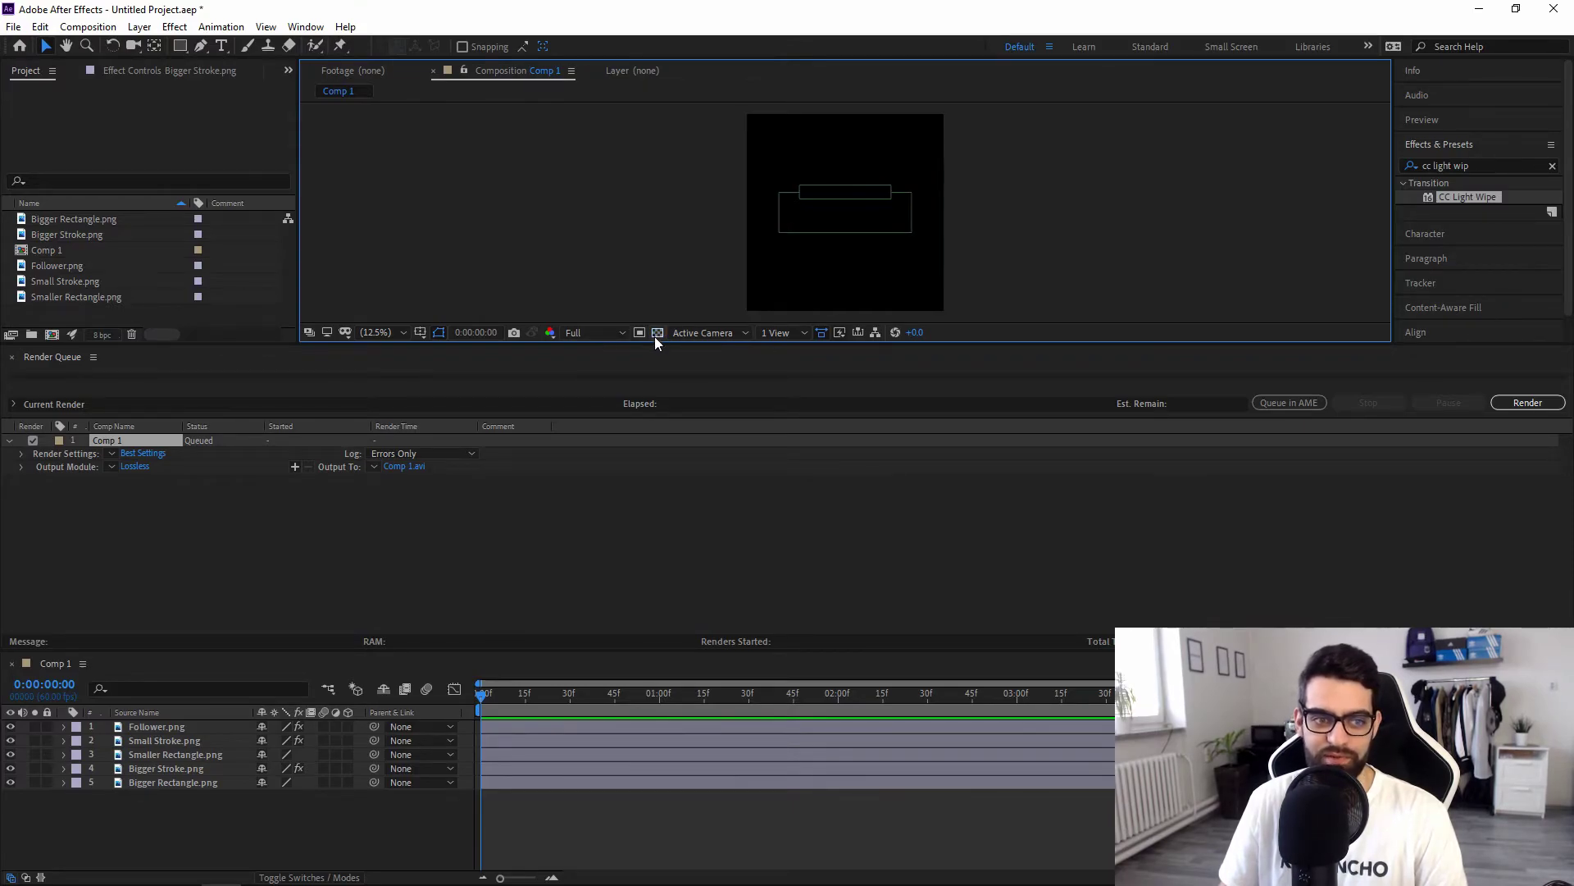
left_click(658, 333)
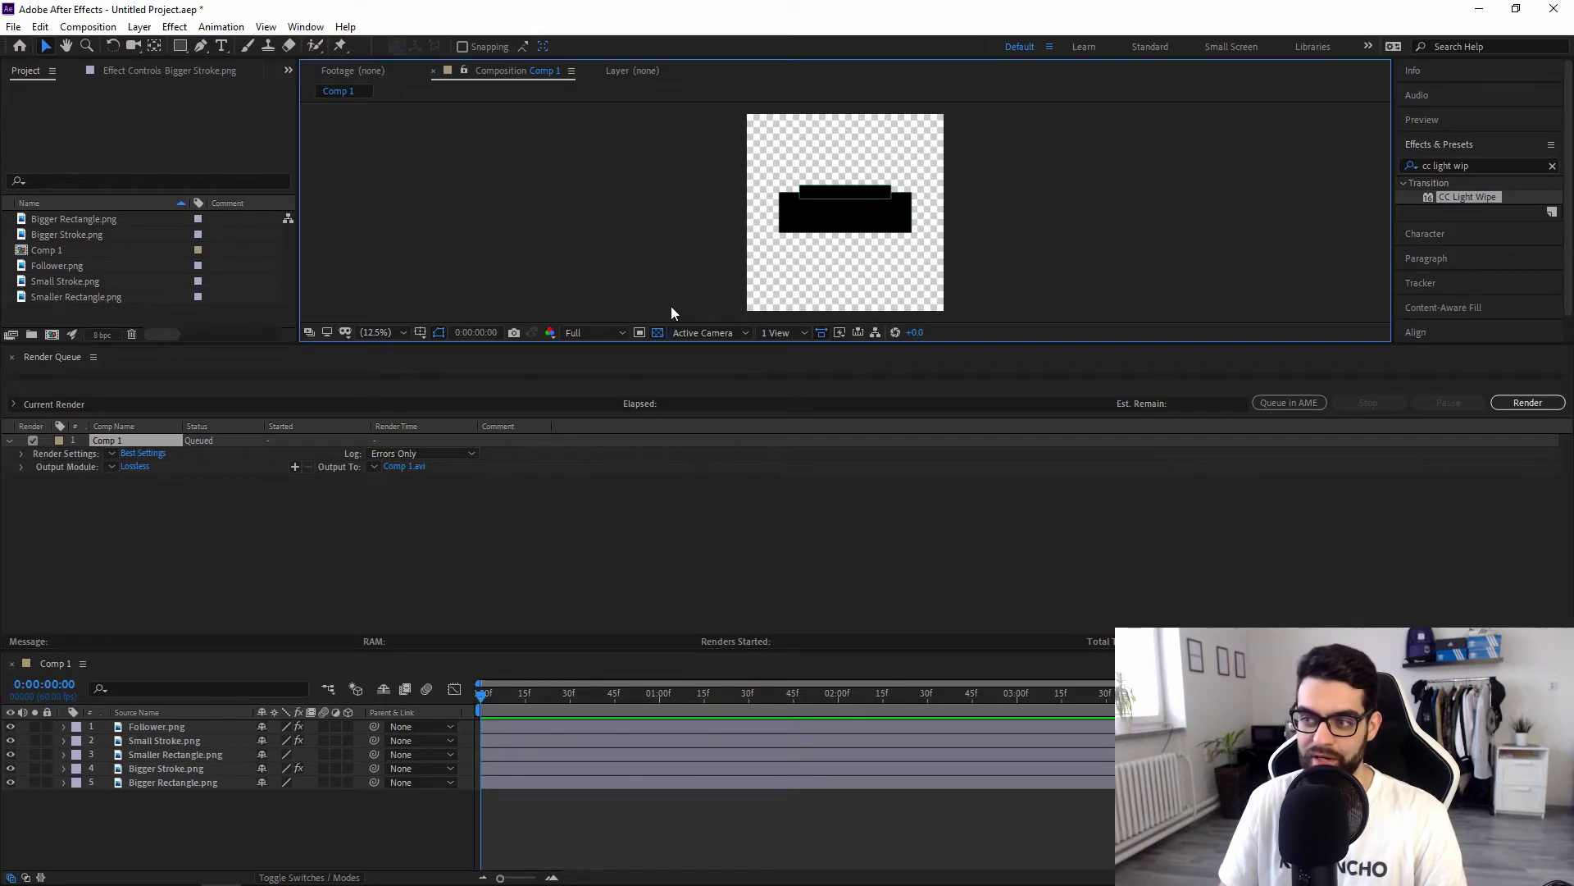
left_click(131, 466)
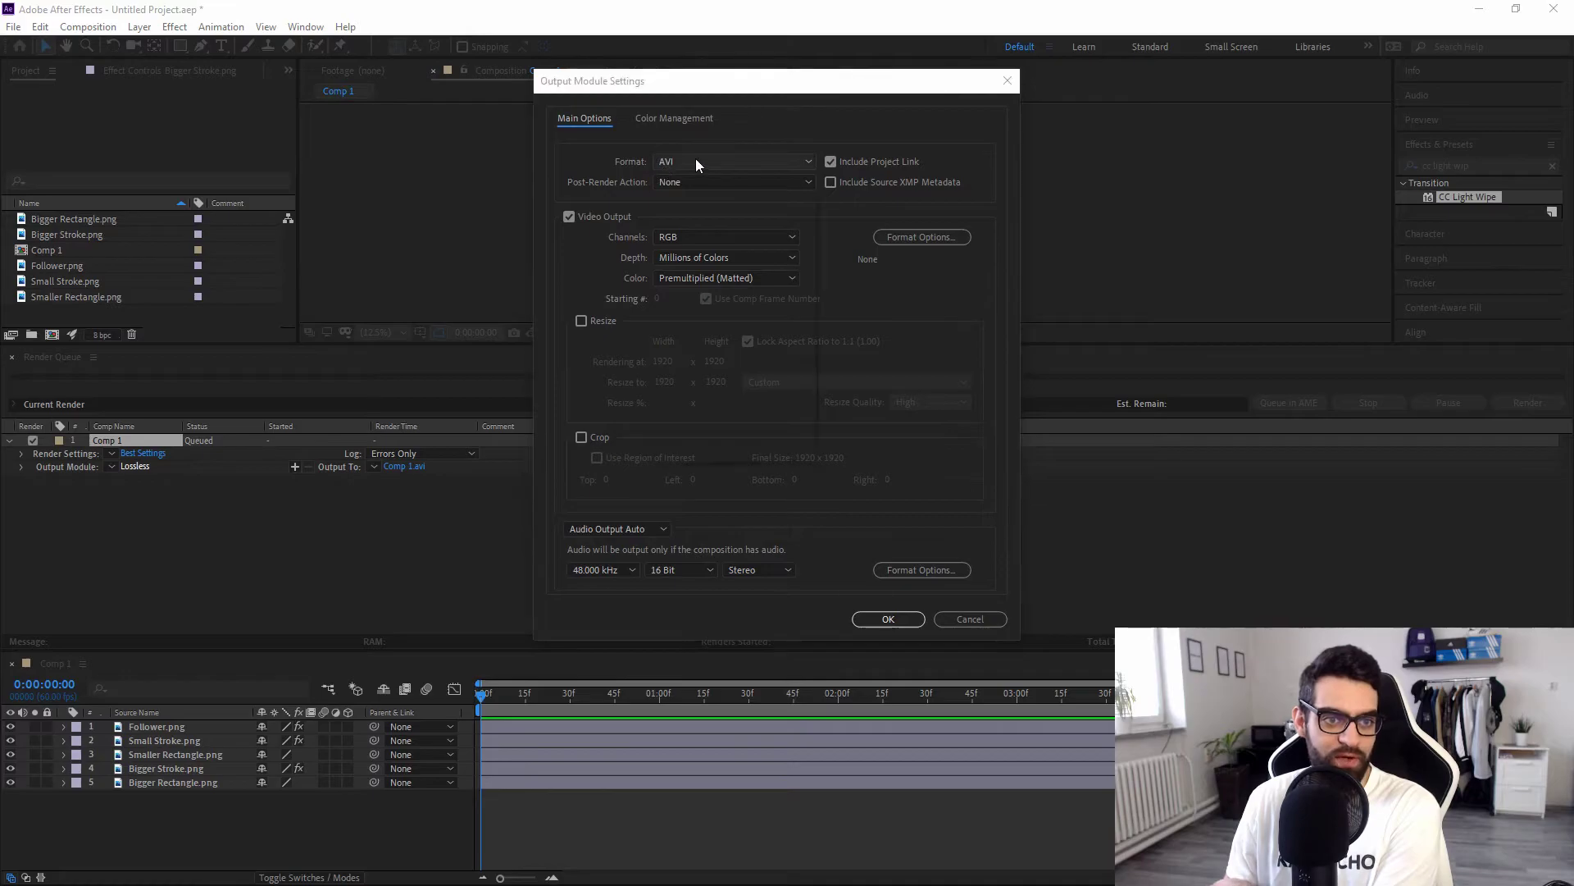
Set the output module to QuickTime with RGB + Alpha channels and audio output off.
left_click(696, 159)
left_click(703, 320)
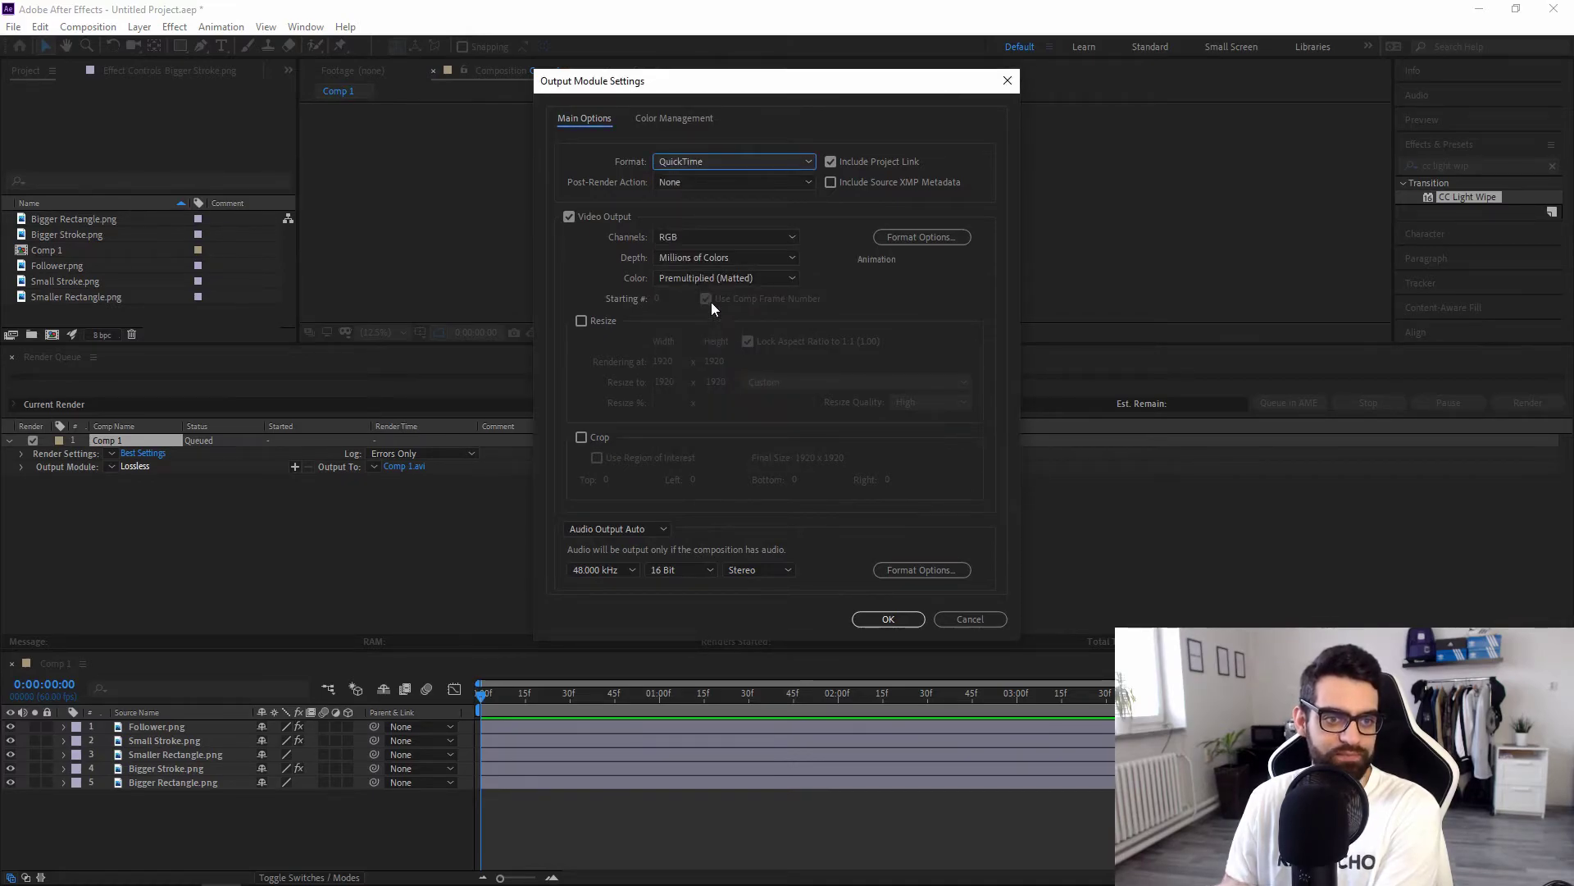
left_click(680, 236)
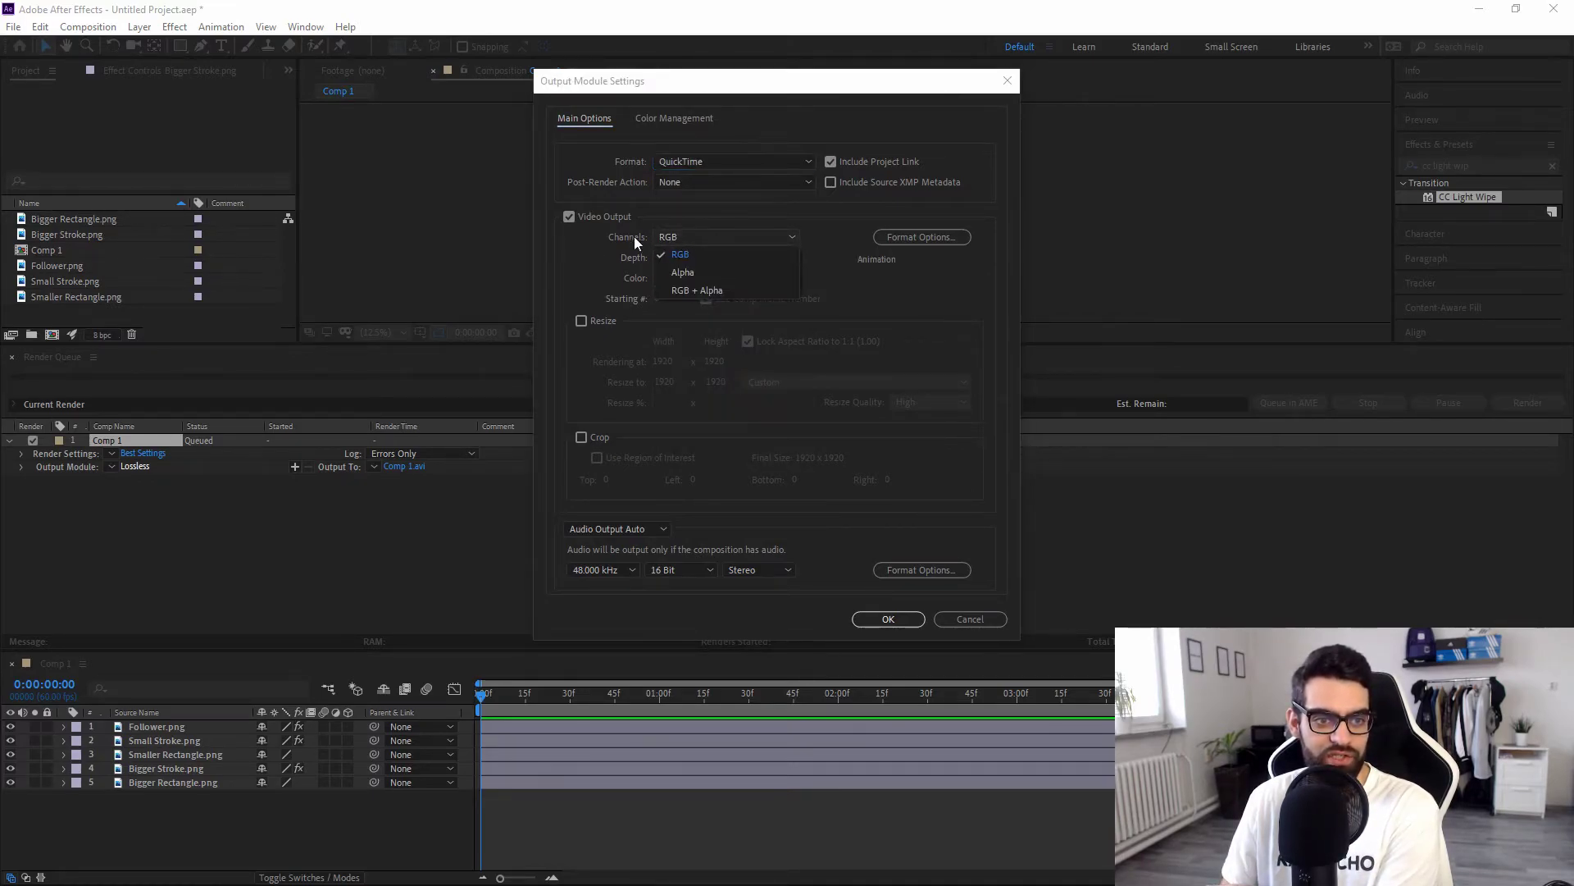
left_click(702, 292)
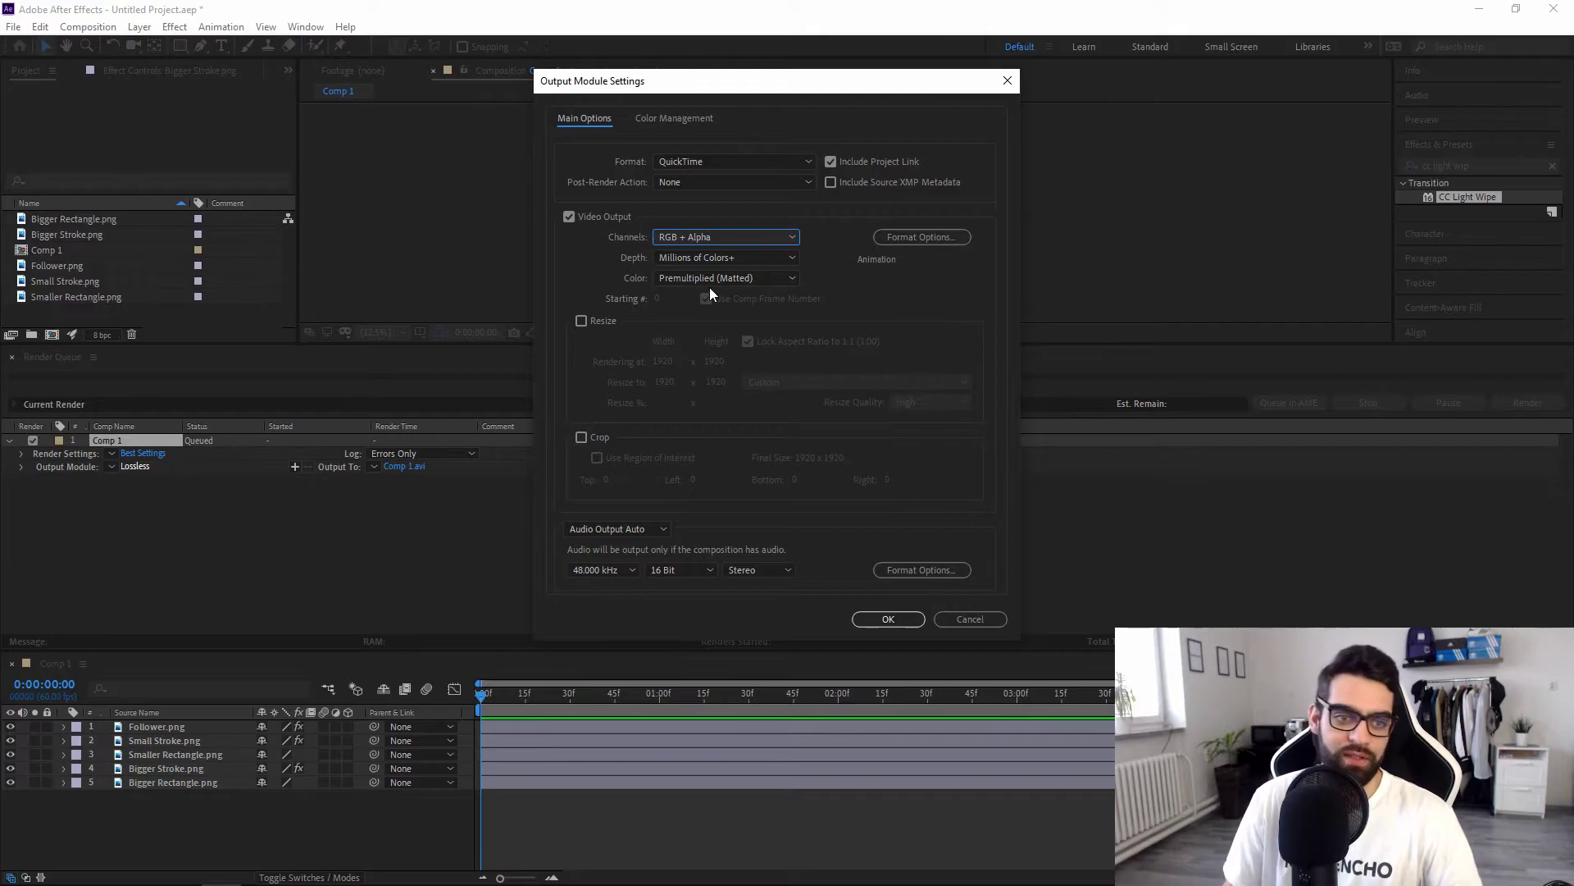
left_click(599, 533)
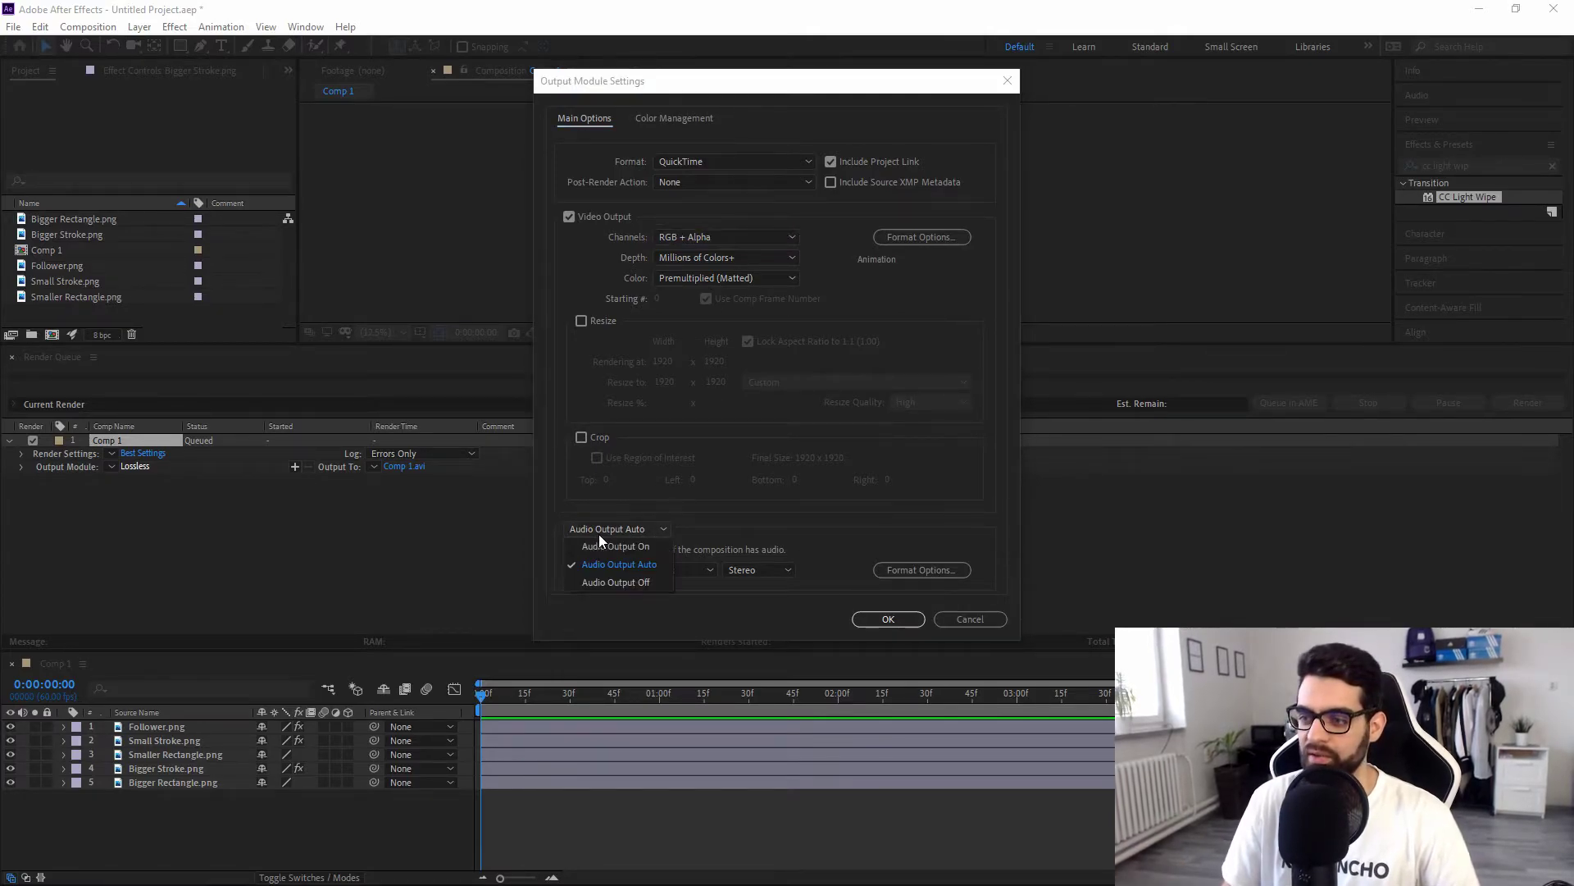
left_click(607, 583)
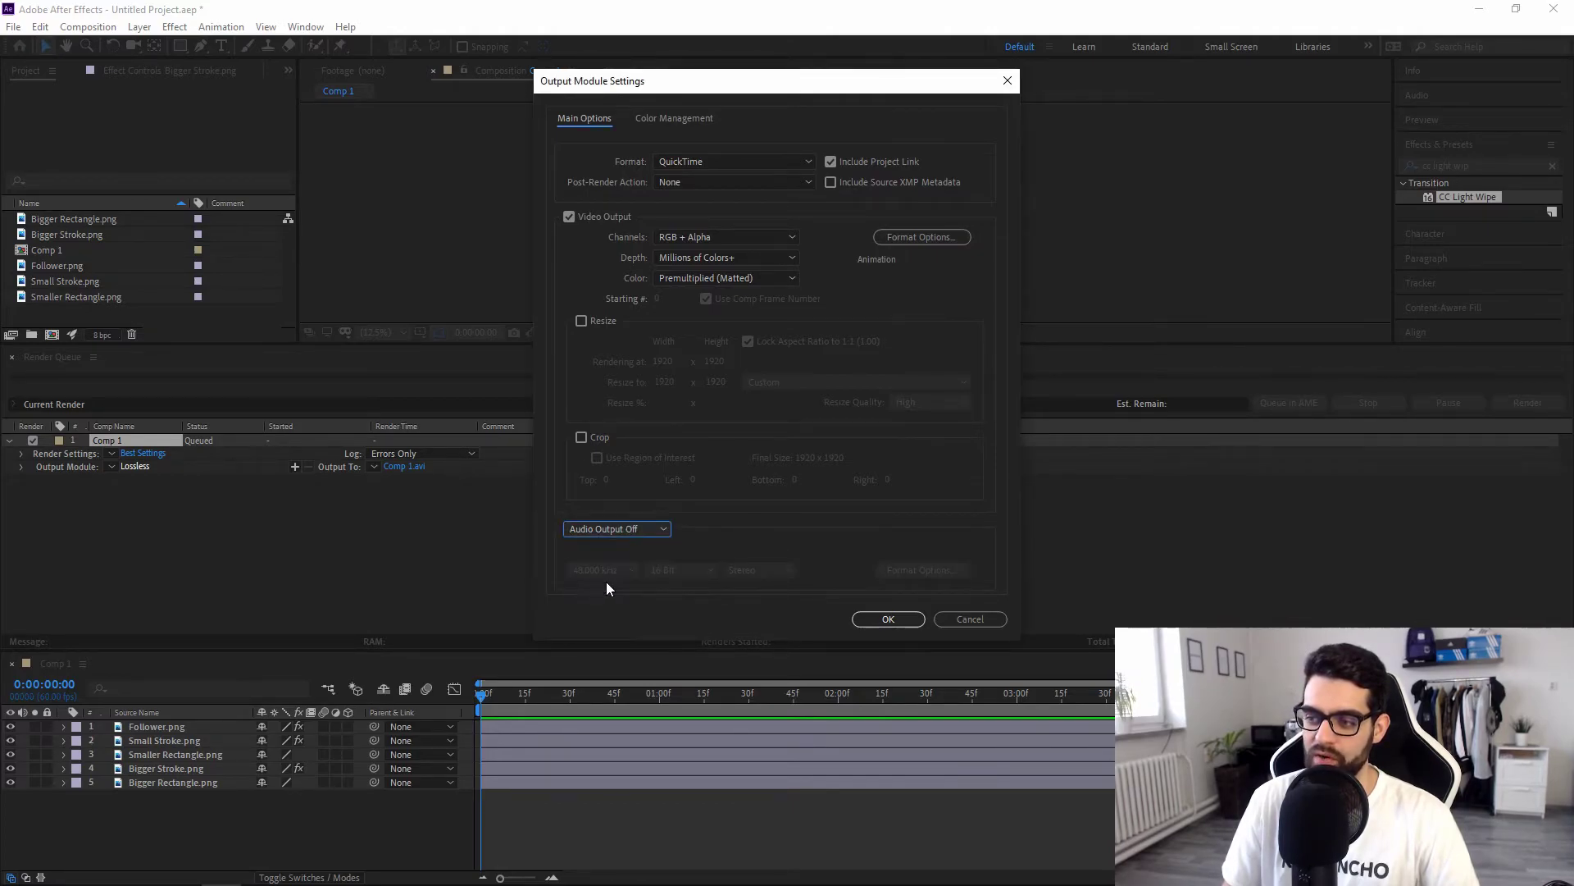
left_click(885, 619)
Save the render as Follower Alert Raw in the Follower Alert folder and start rendering.
left_click(405, 471)
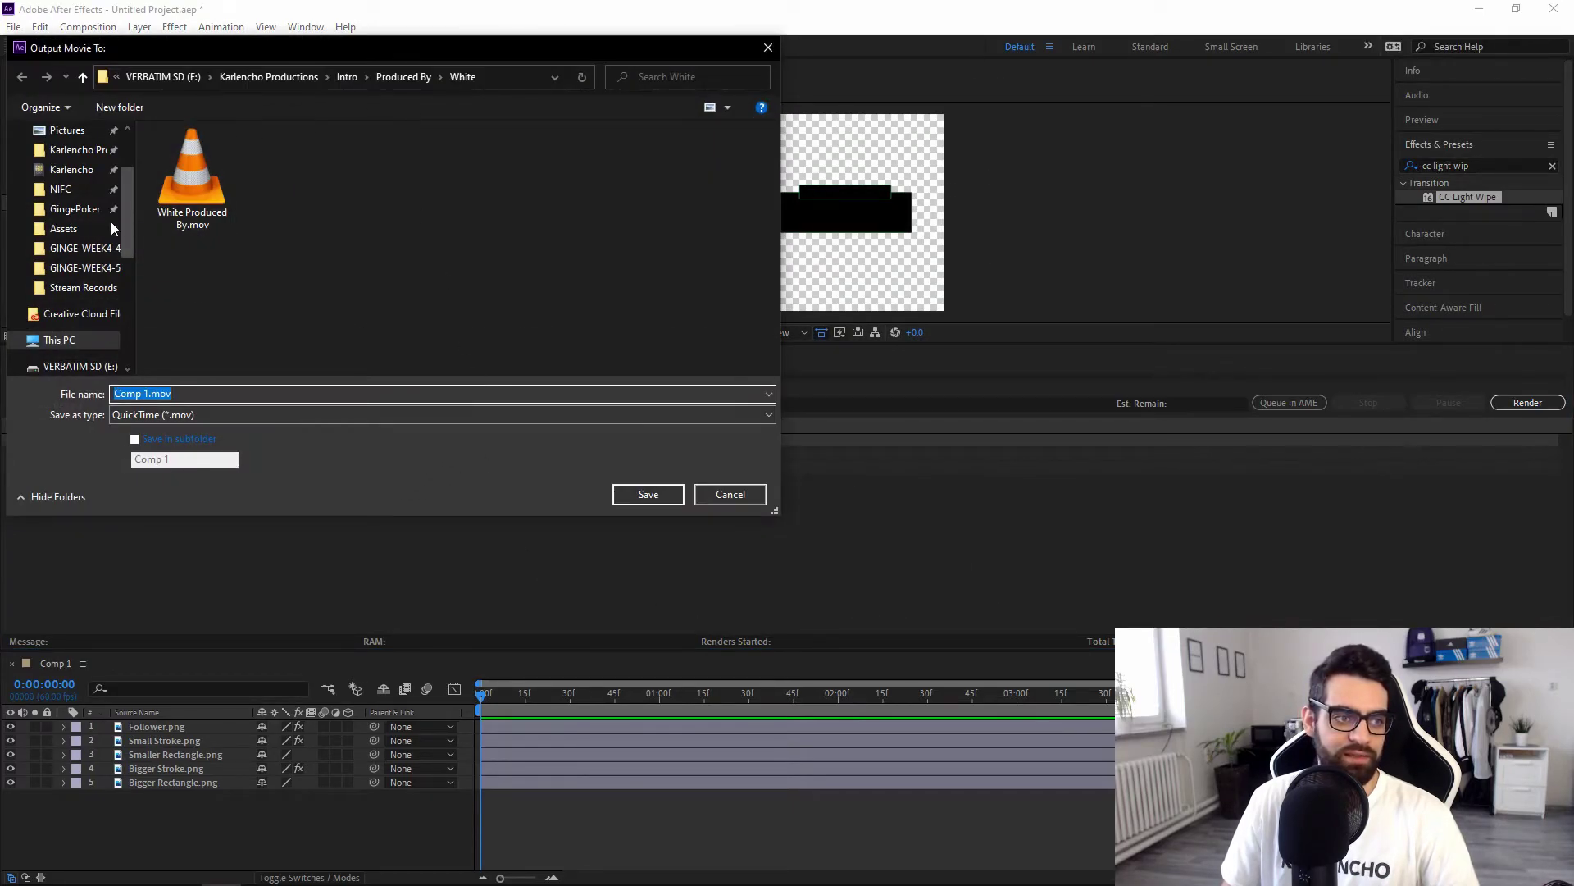
left_click(86, 229)
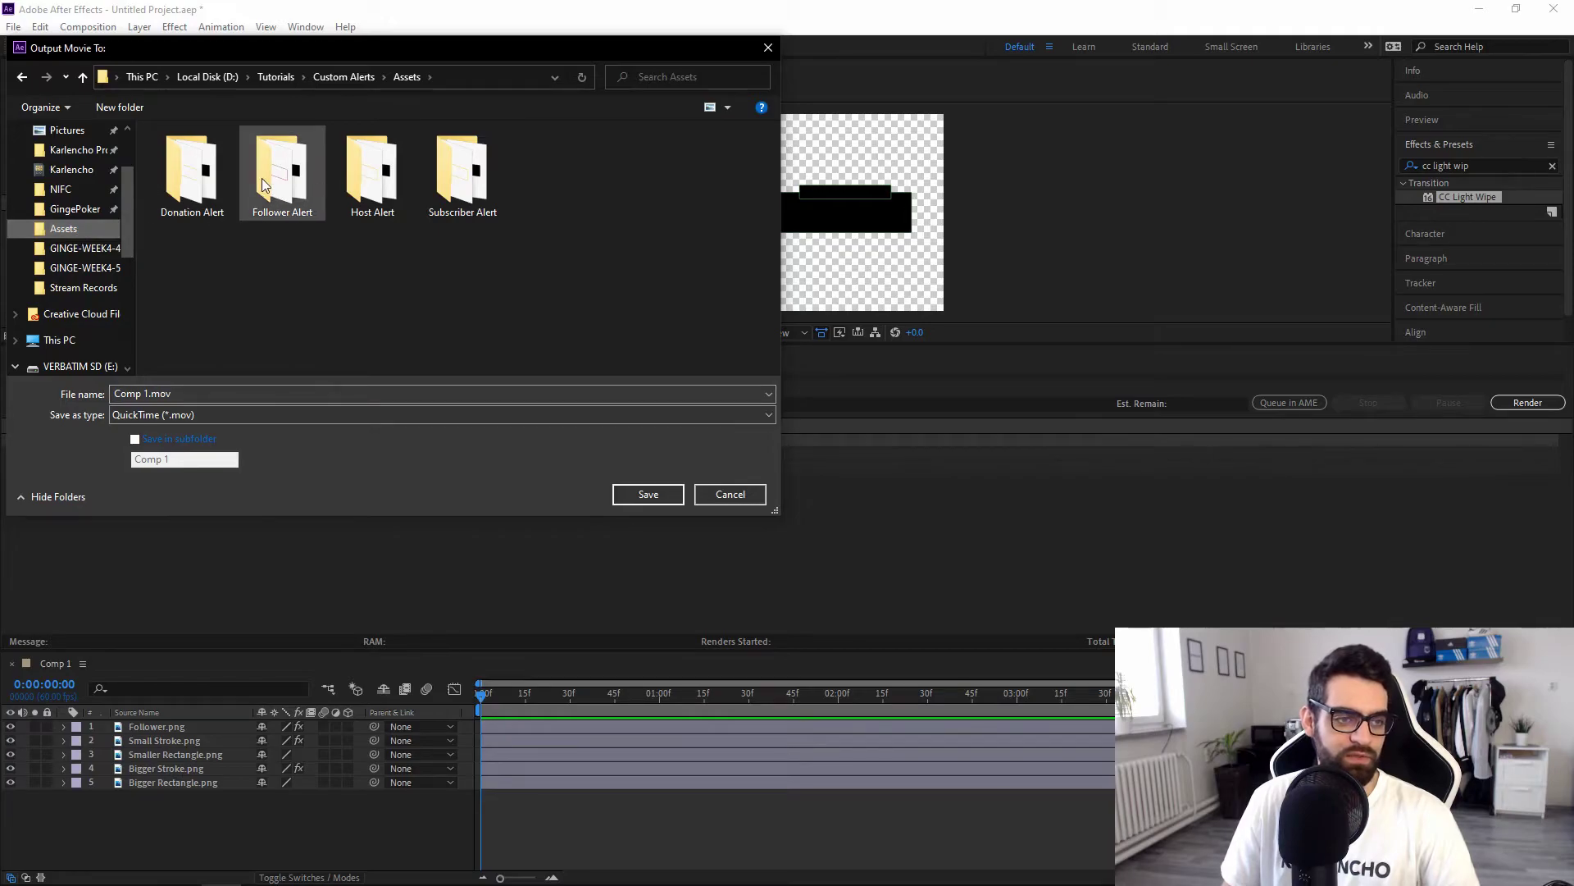
double_click(280, 214)
left_click(235, 396)
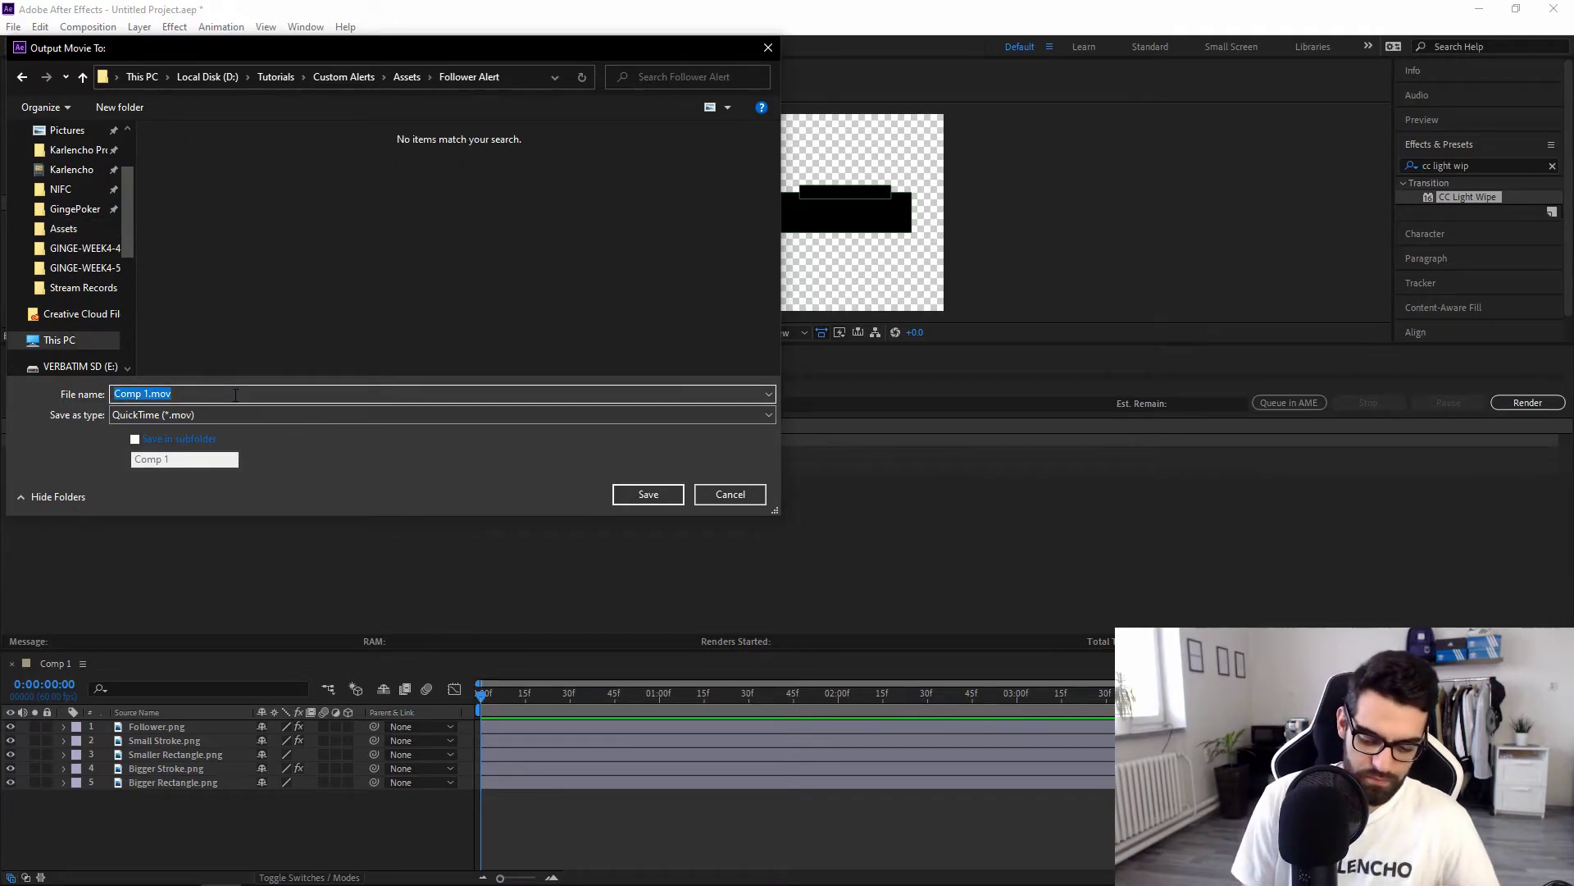
type("Follower")
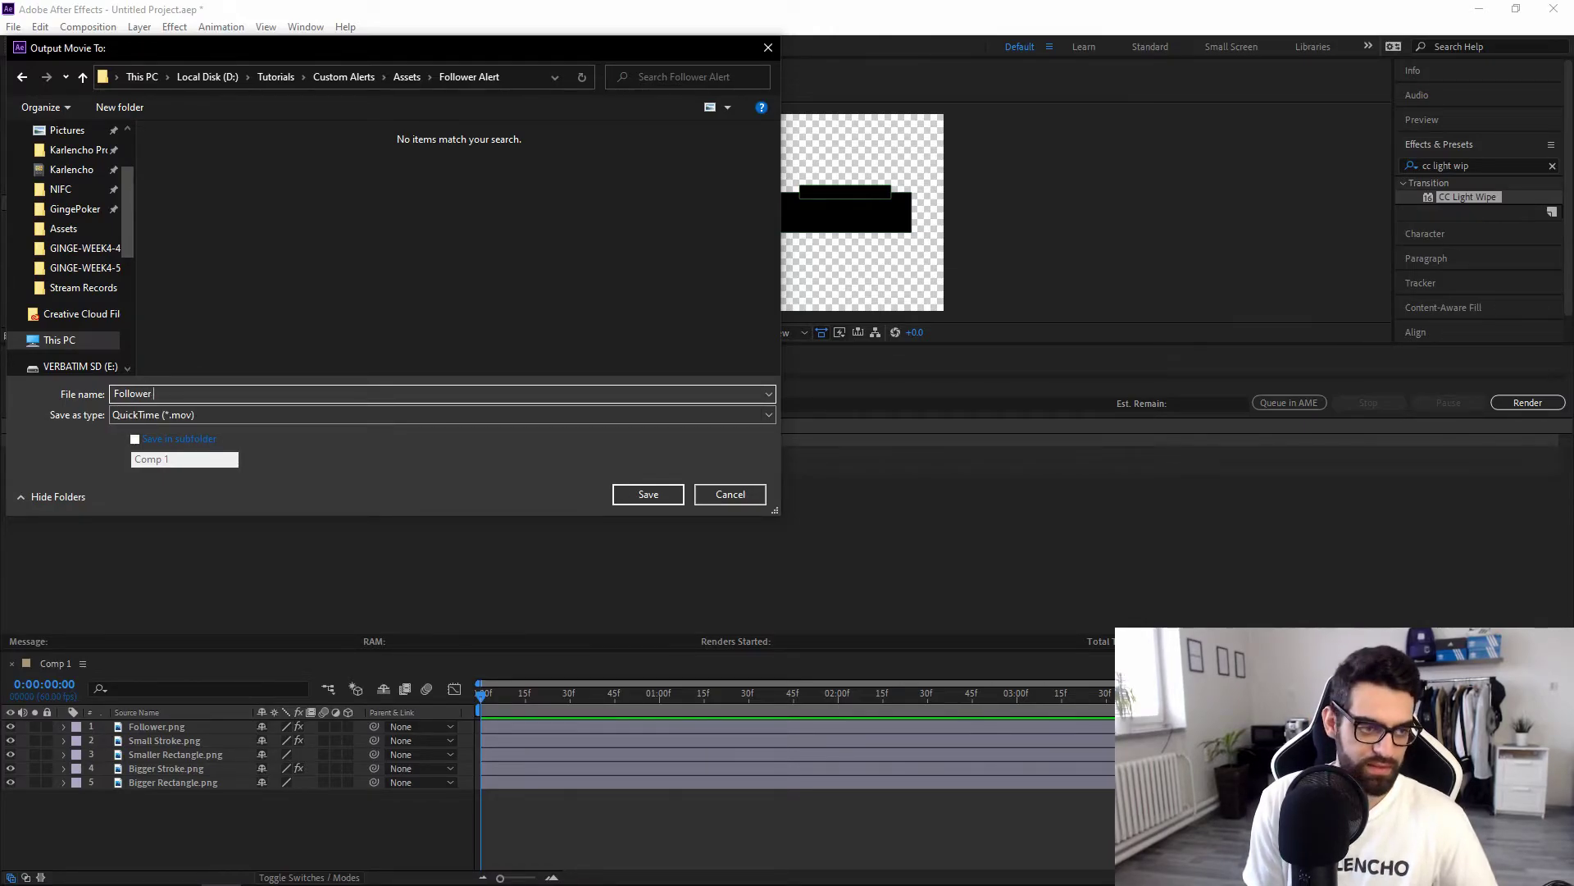
type("Alert")
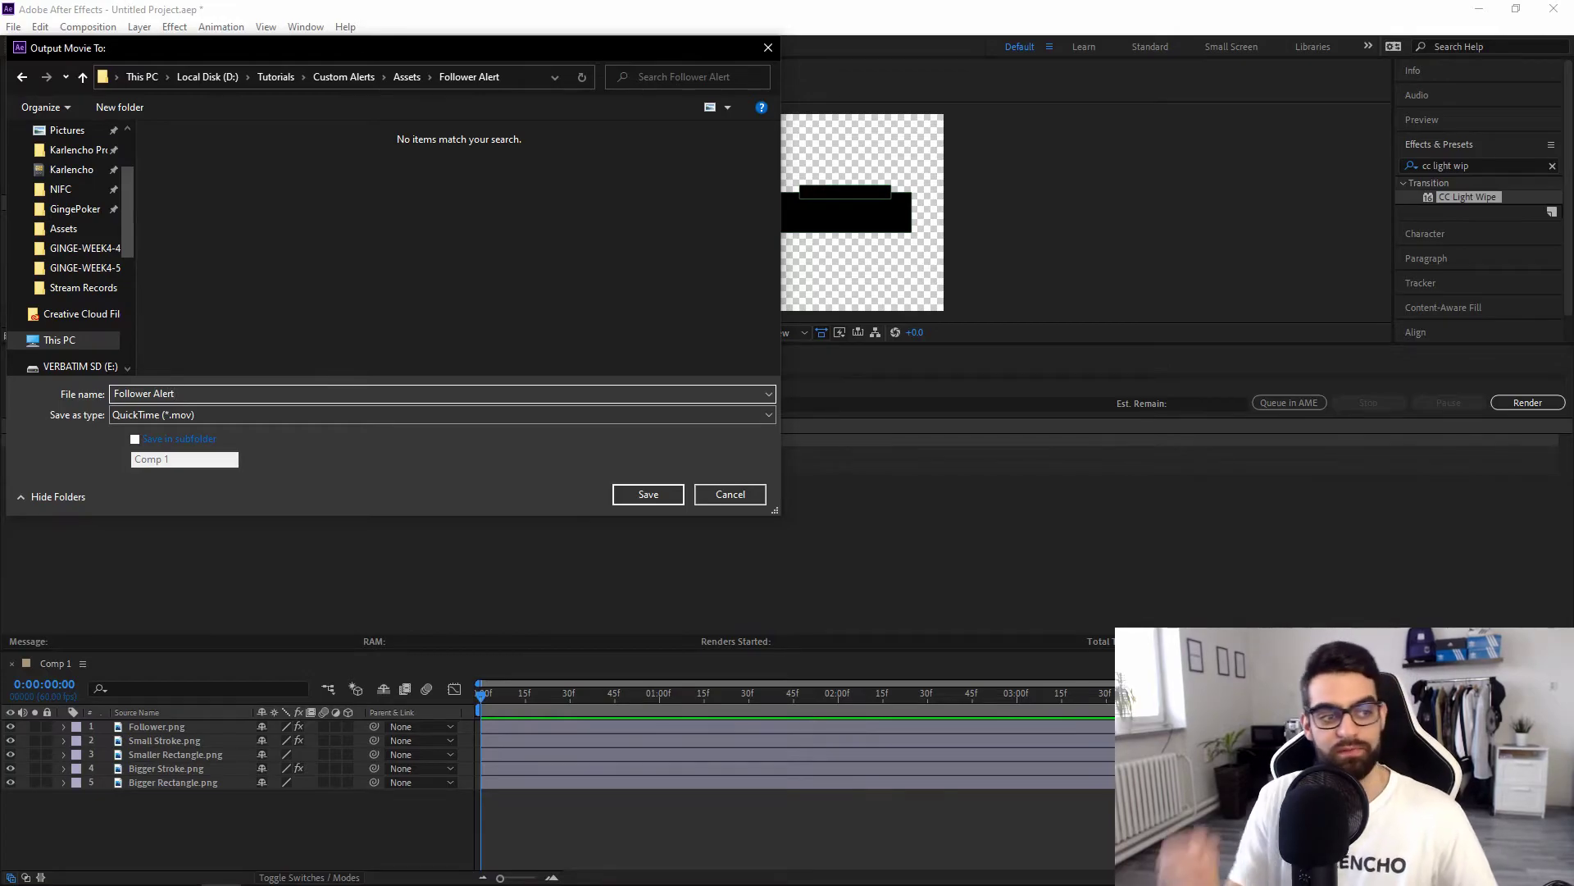
type(" Raw")
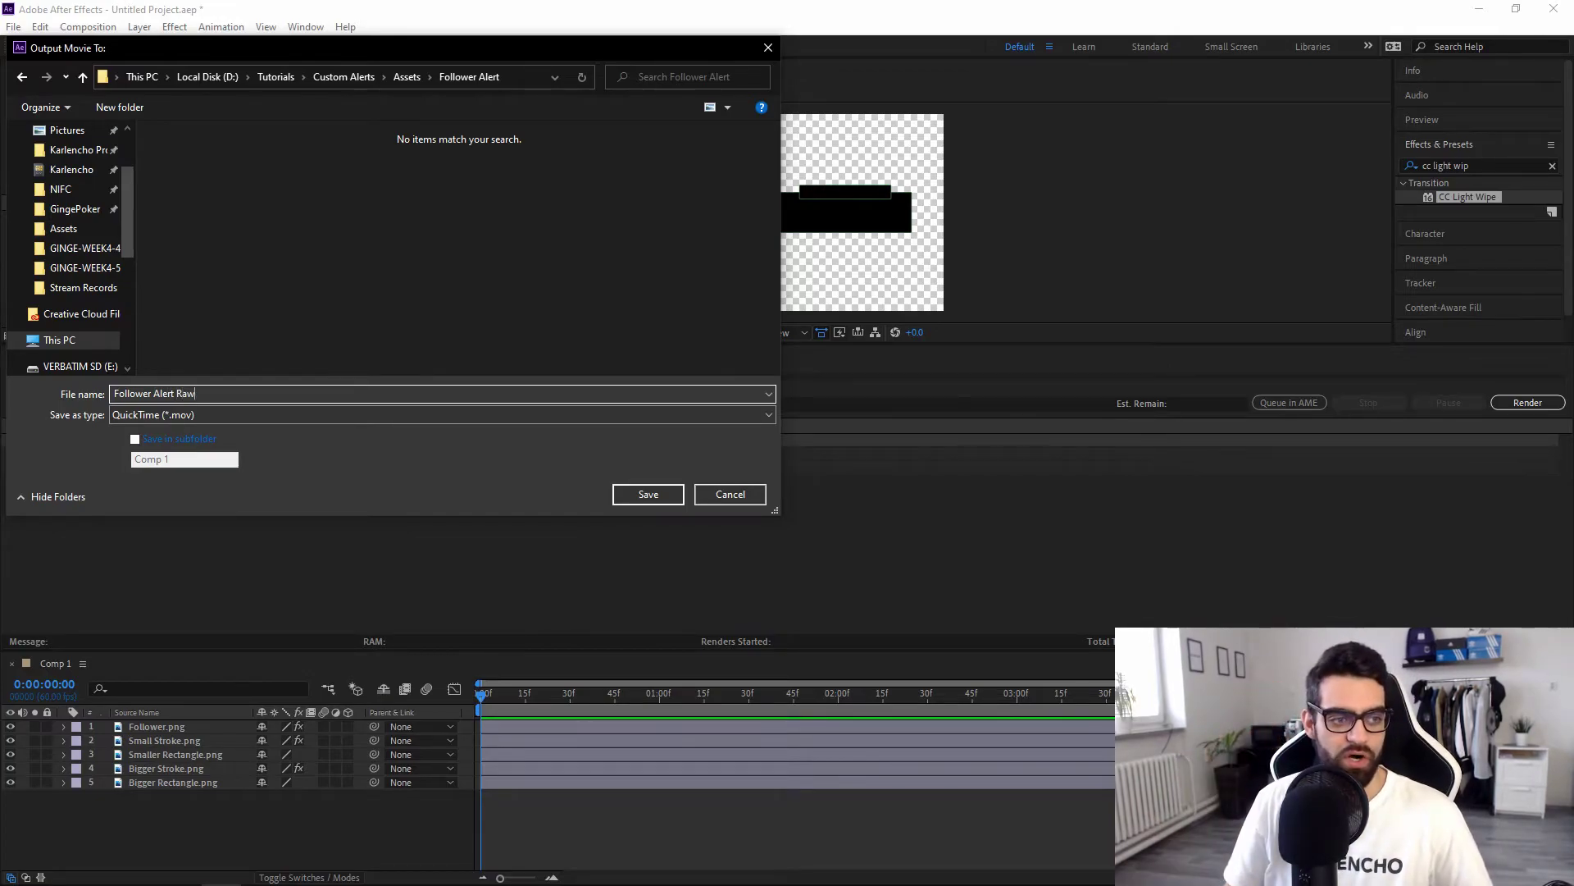
left_click(641, 493)
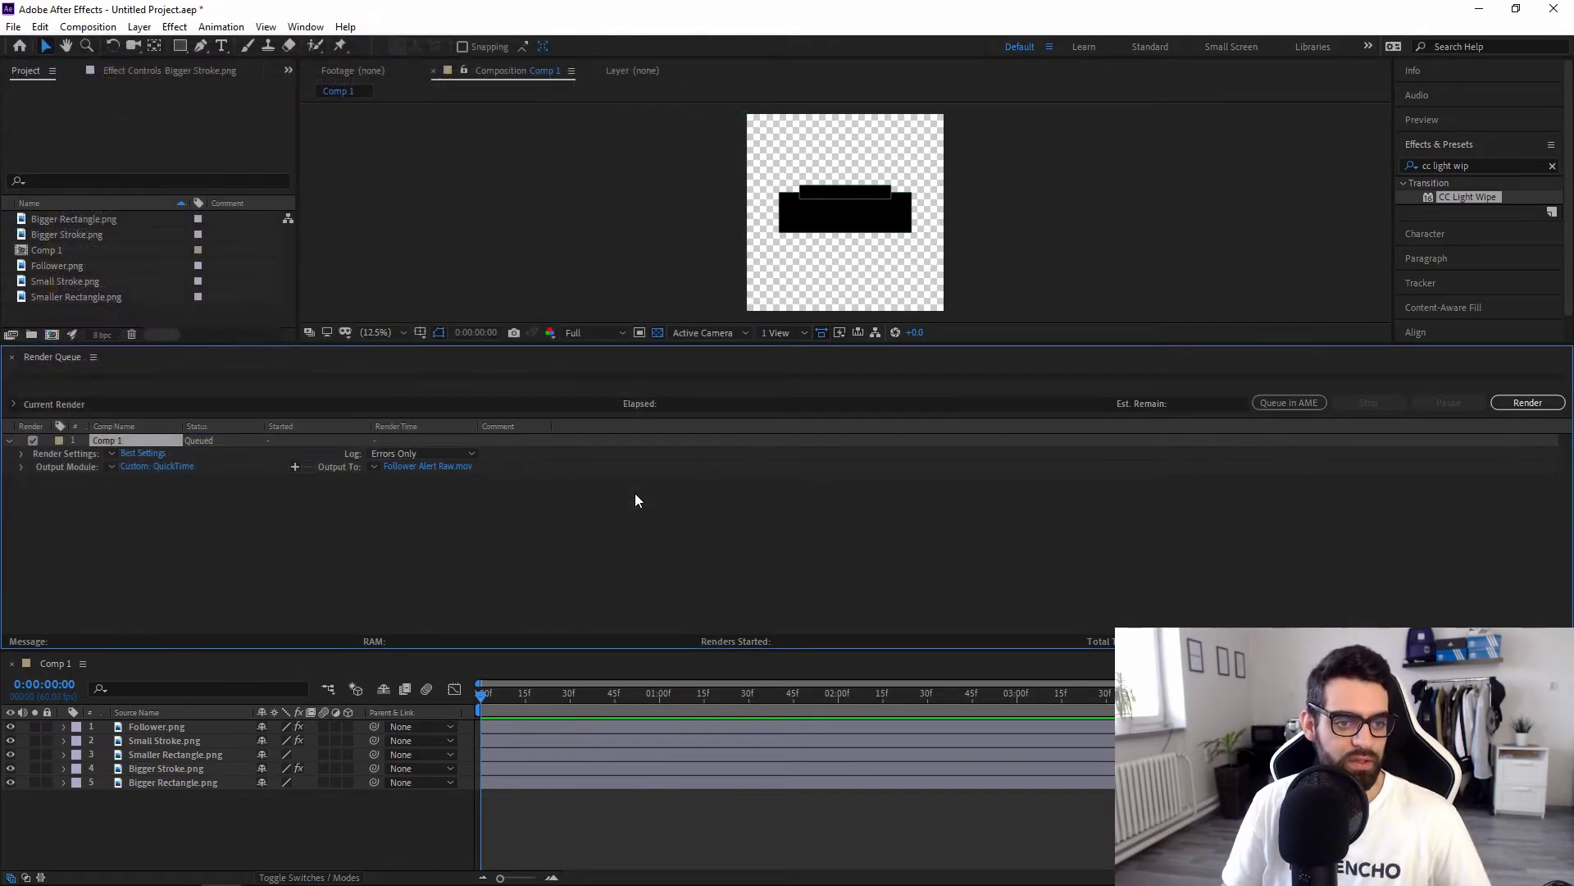
left_click(1524, 405)
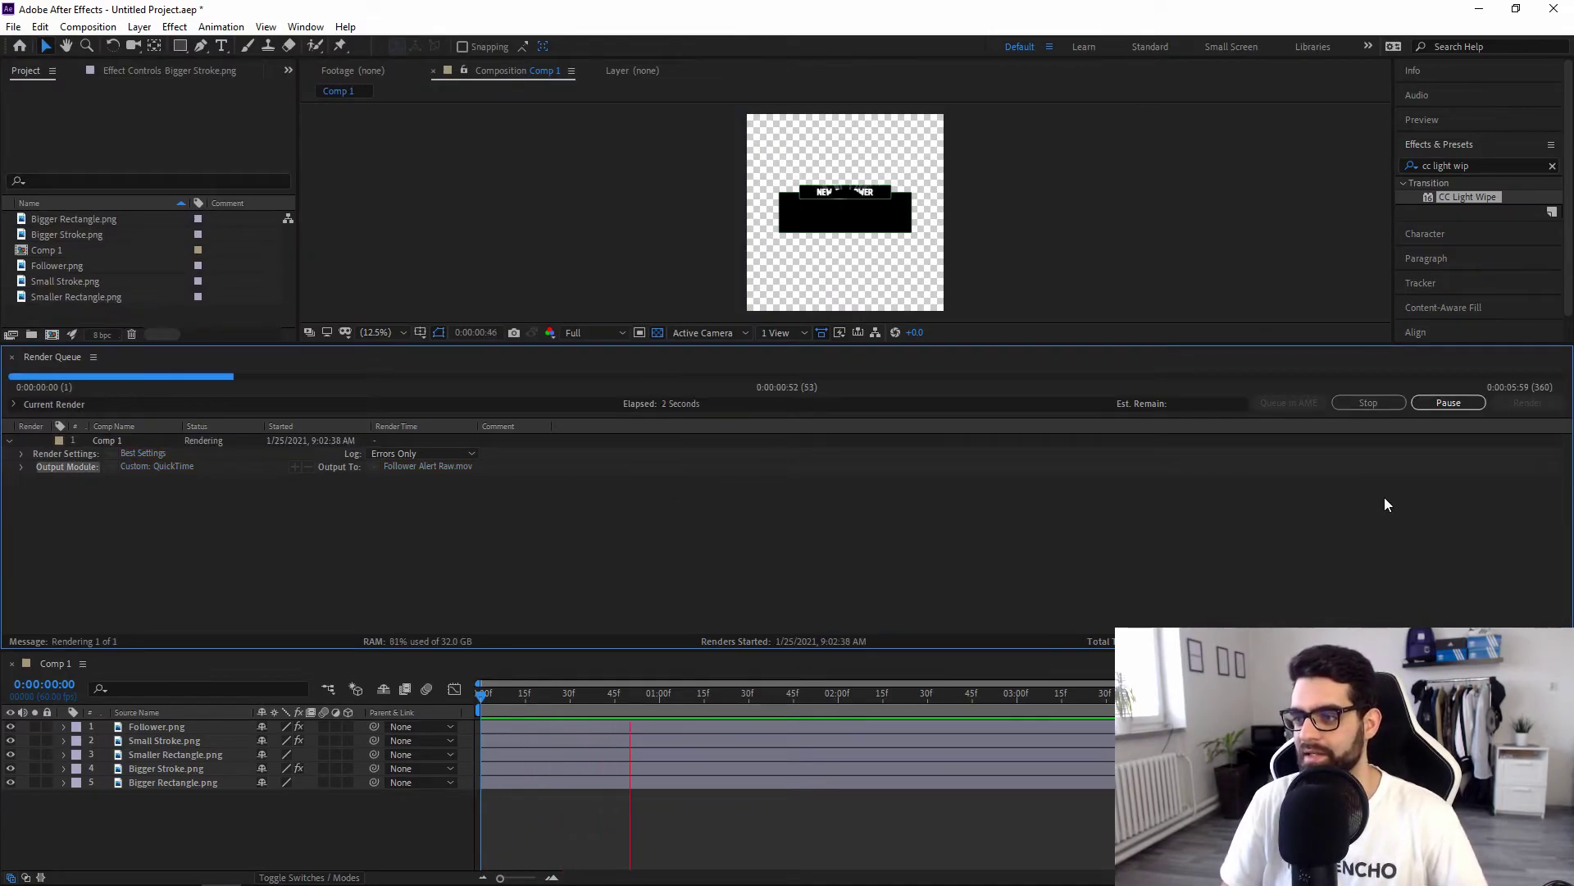
Close the finished Render Queue, enlarge the Comp 1 viewer and scrub to 2:17 to show NEW FOLLOWER.
left_click(13, 357)
left_click_drag(515, 346, 473, 615)
left_click_drag(554, 658, 888, 671)
Check the Bigger Rectangle, Bigger Stroke and Follower.png footage and turn the transparency grid off for a black background.
left_click(65, 375)
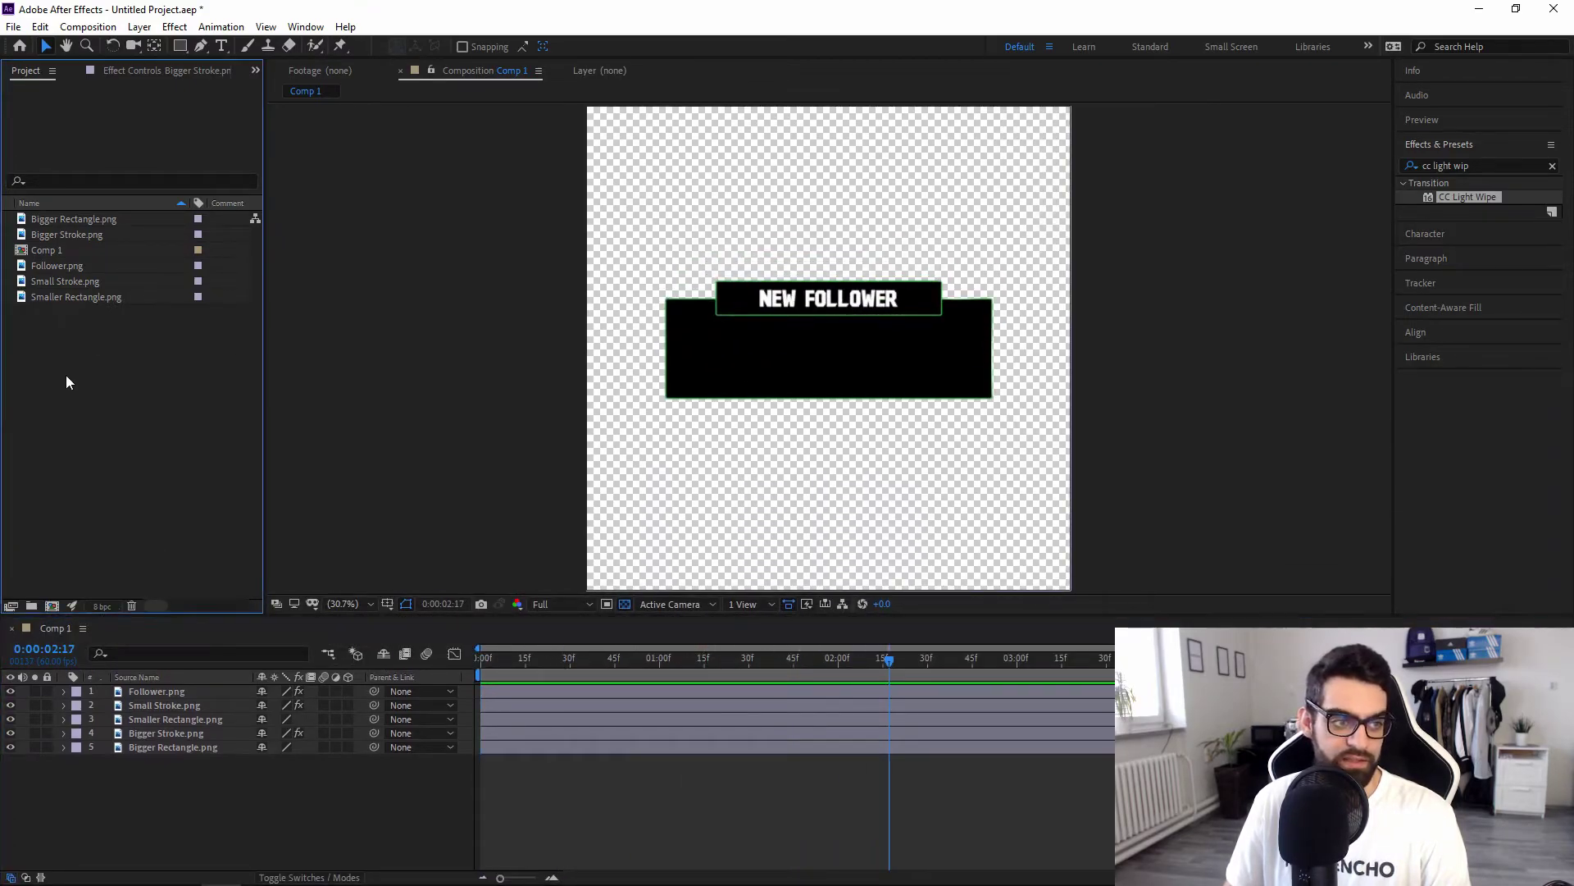
left_click(90, 221)
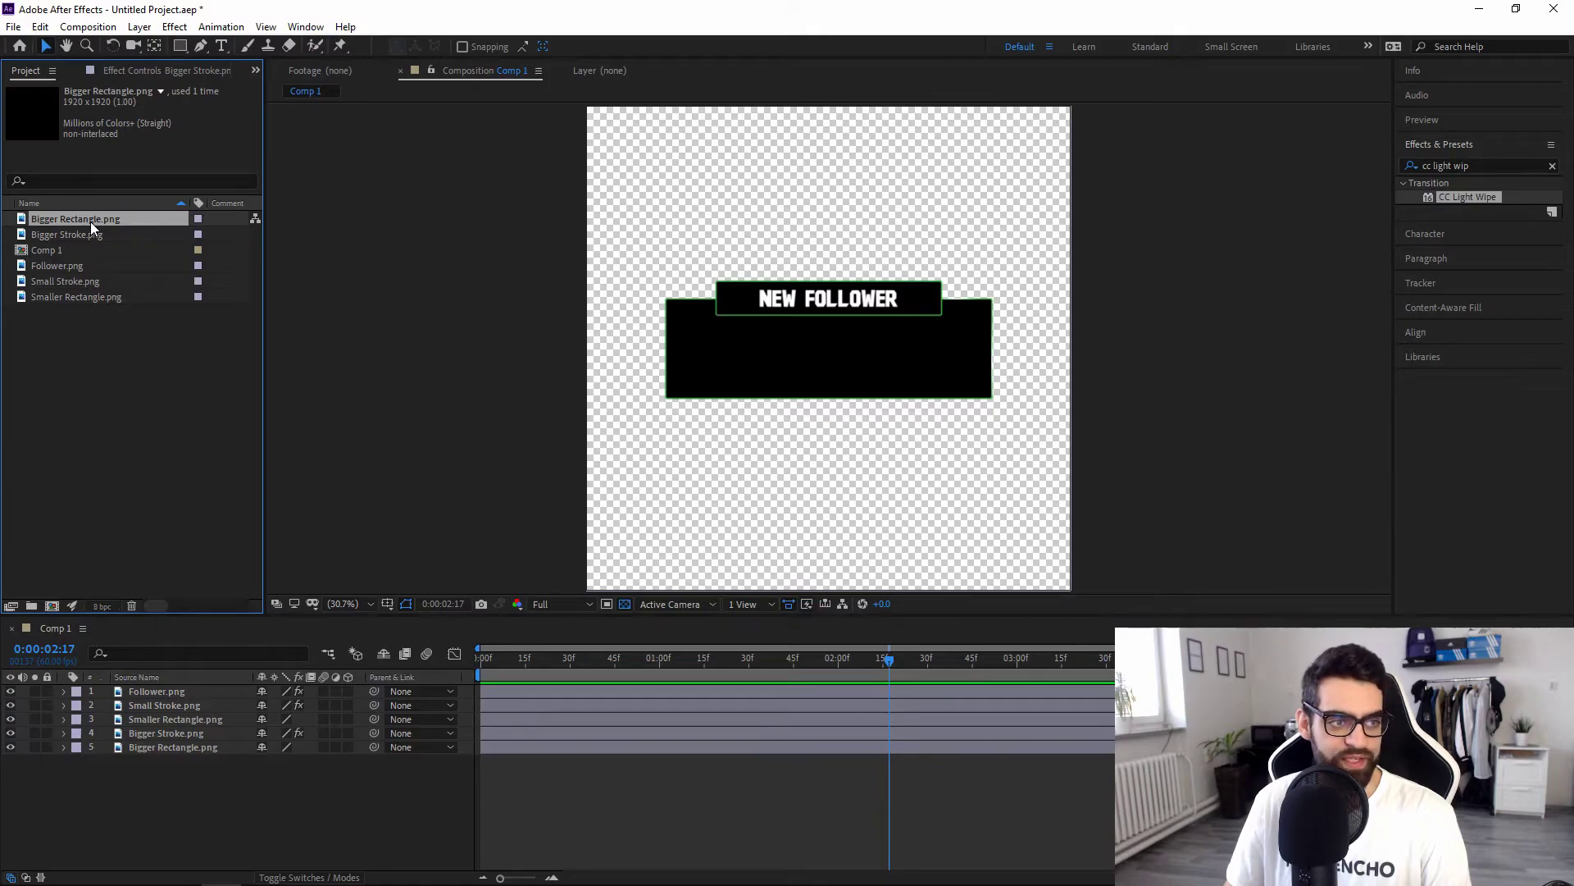
left_click(71, 236)
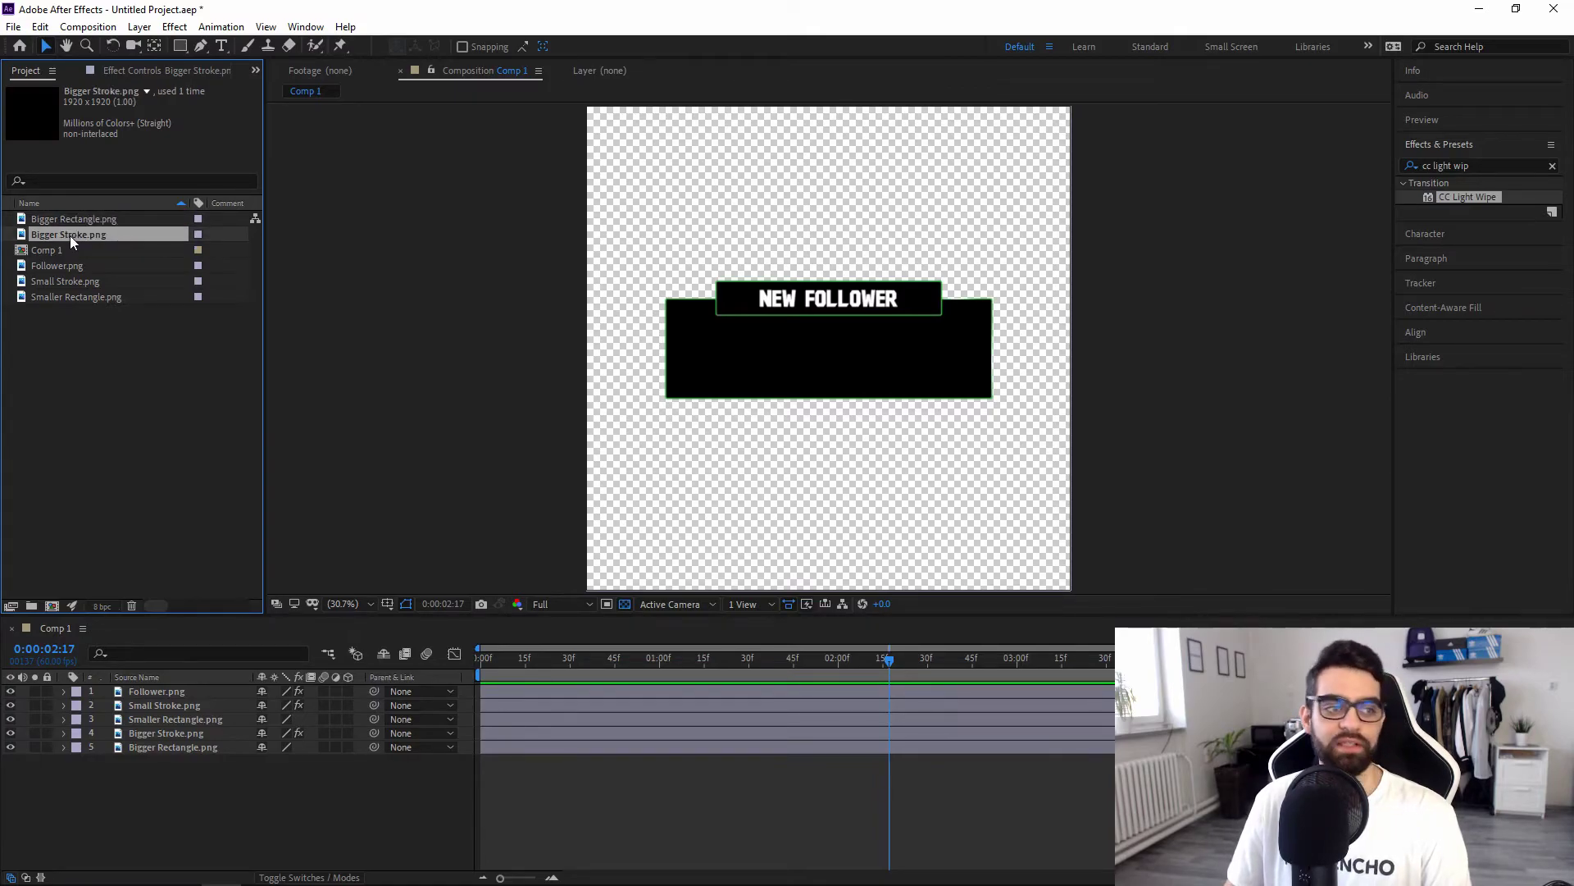
left_click(623, 604)
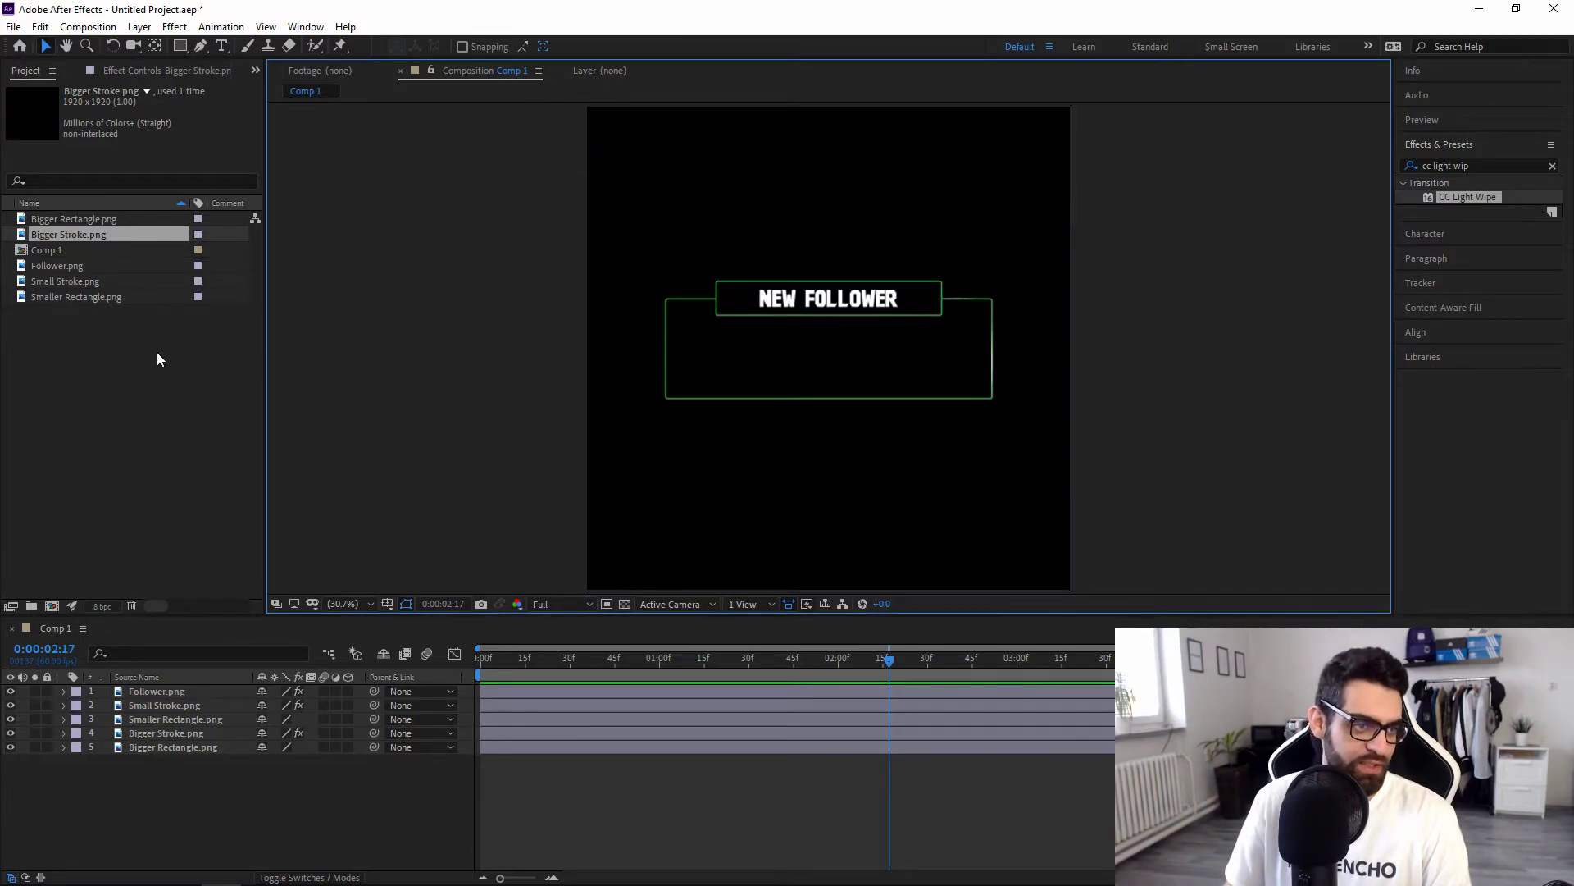
left_click(49, 267)
Replace Follower.png with Donation.png from the Donation Alert folder and preview the NEW DONATION reveal.
right_click(44, 267)
mouse_move(114, 410)
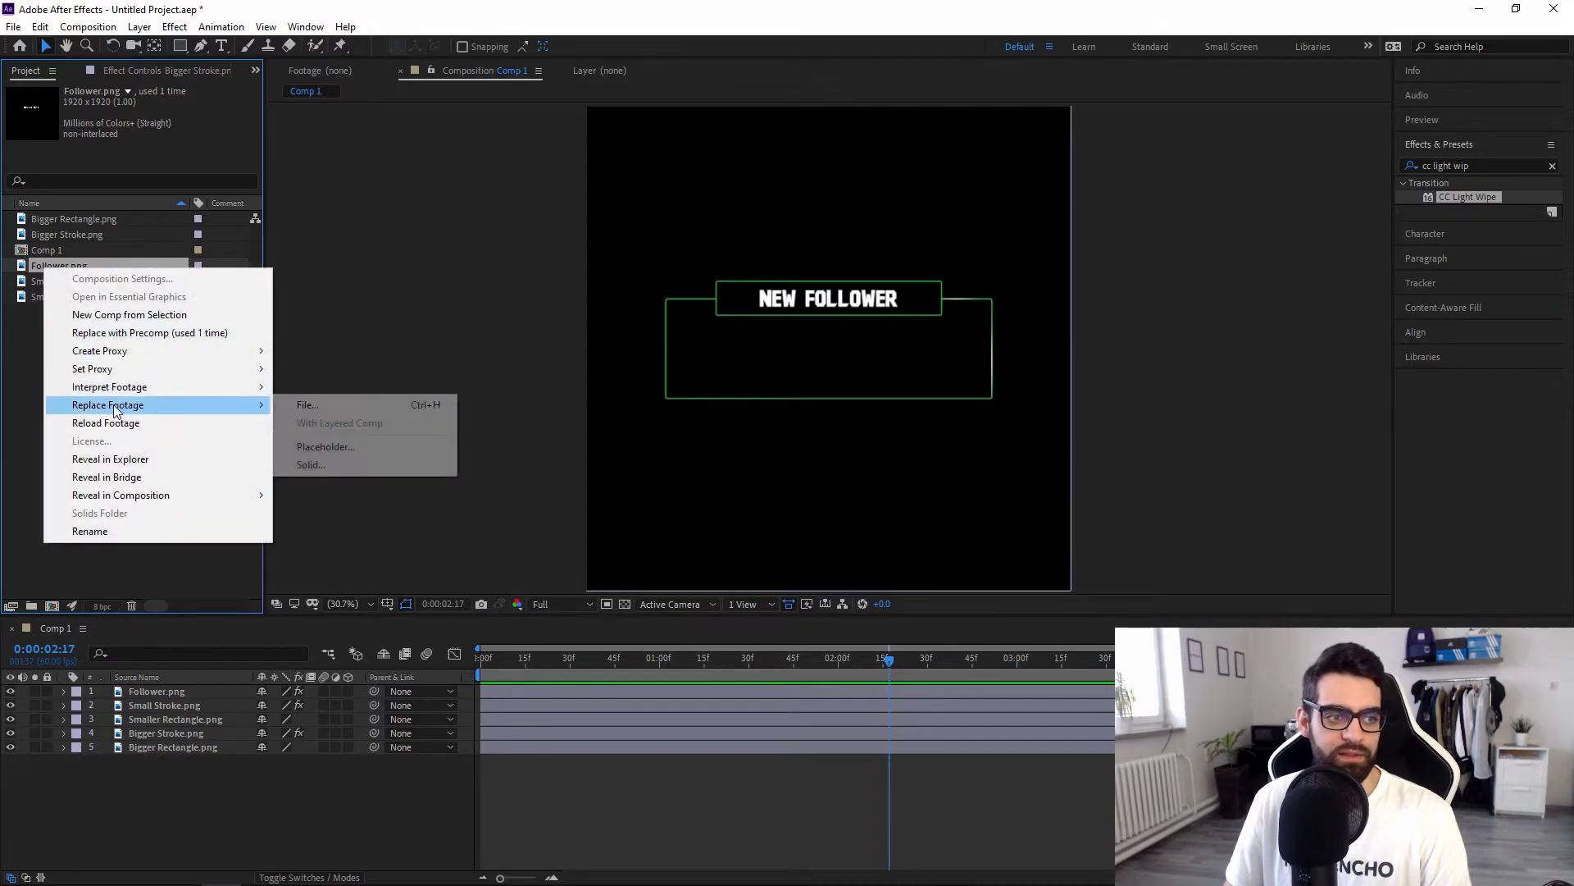
left_click(300, 404)
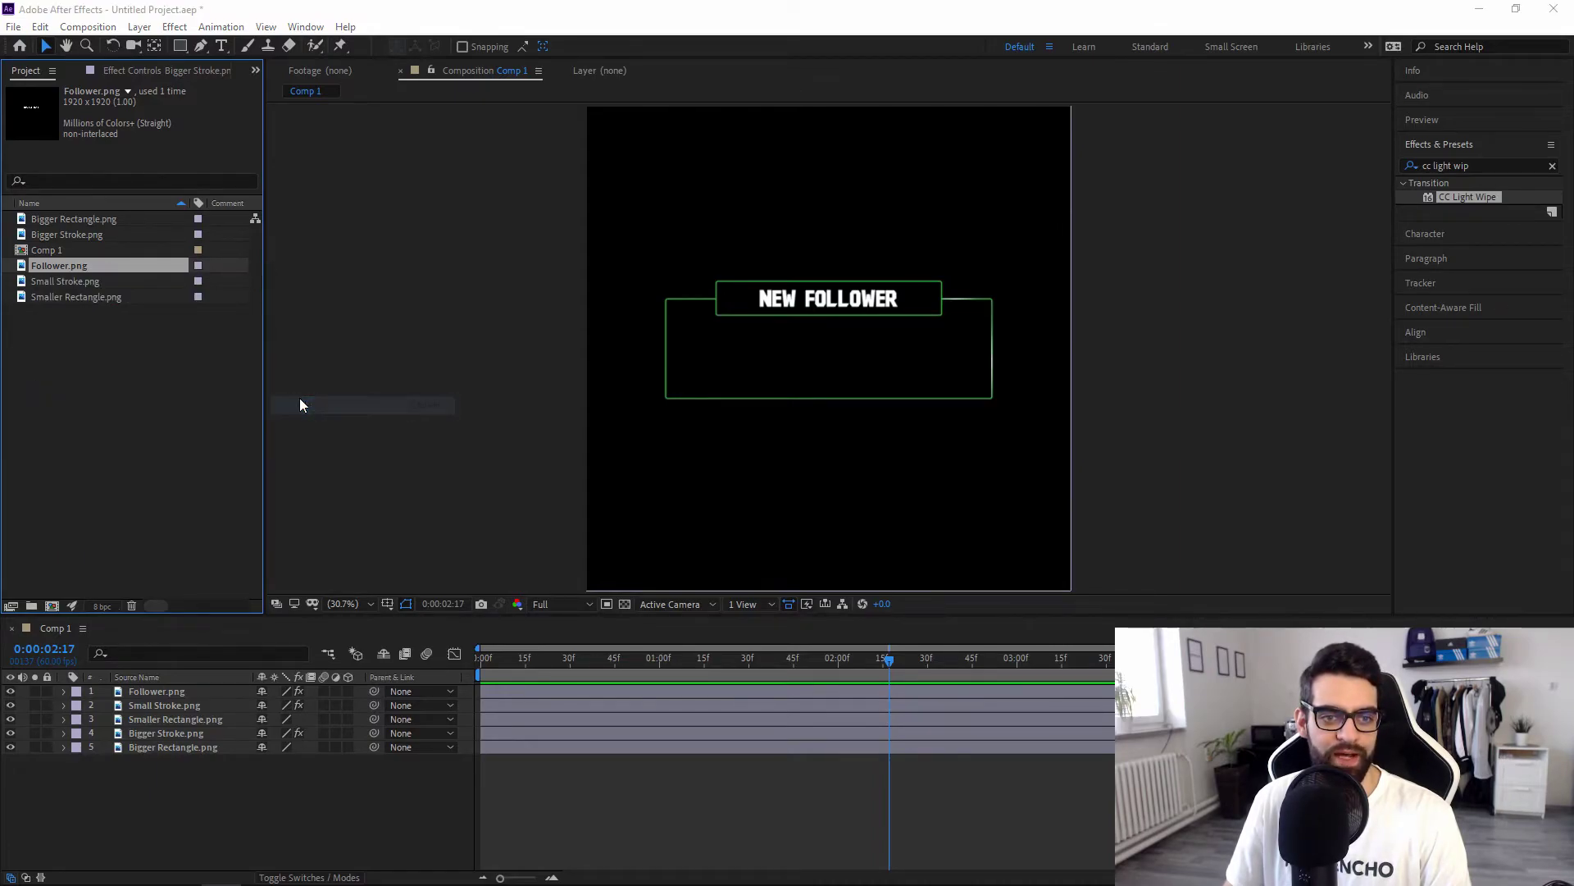
left_click(410, 80)
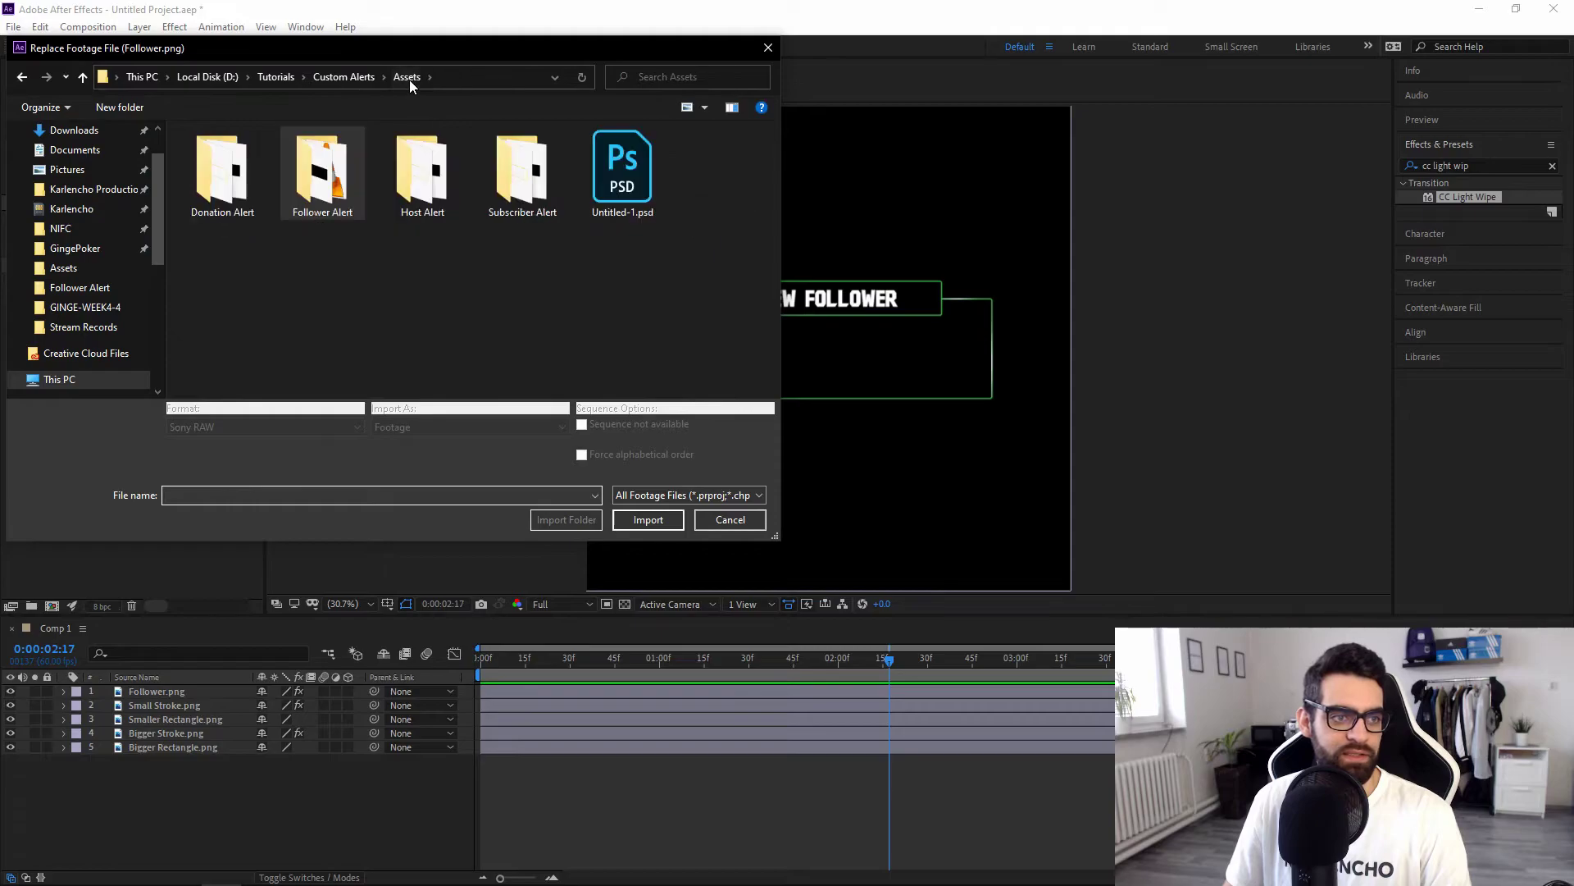
double_click(223, 170)
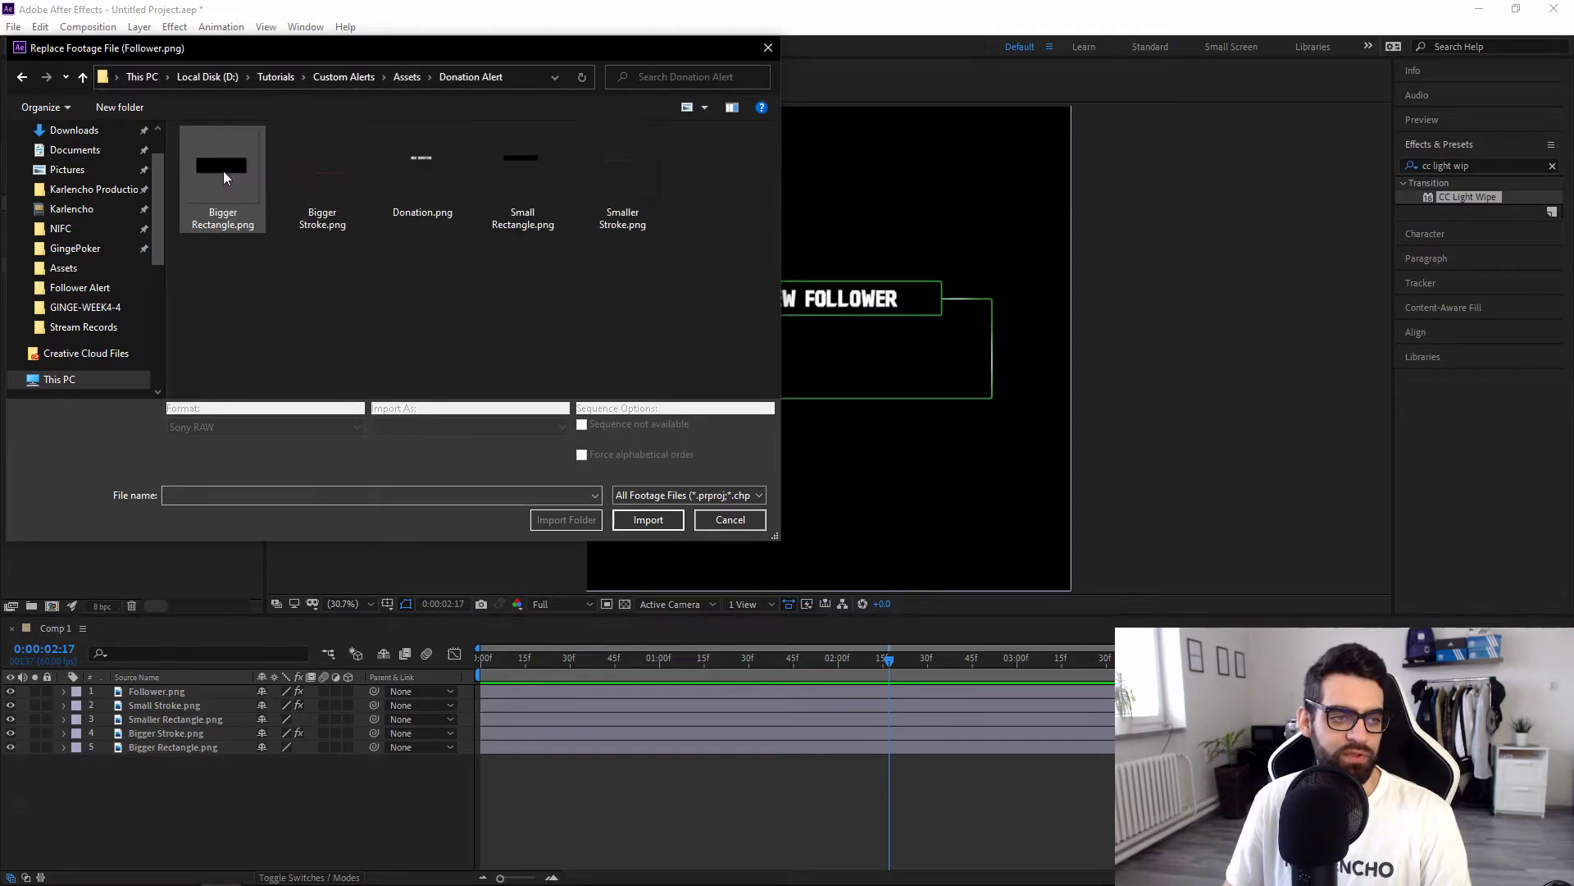
left_click(417, 167)
double_click(423, 162)
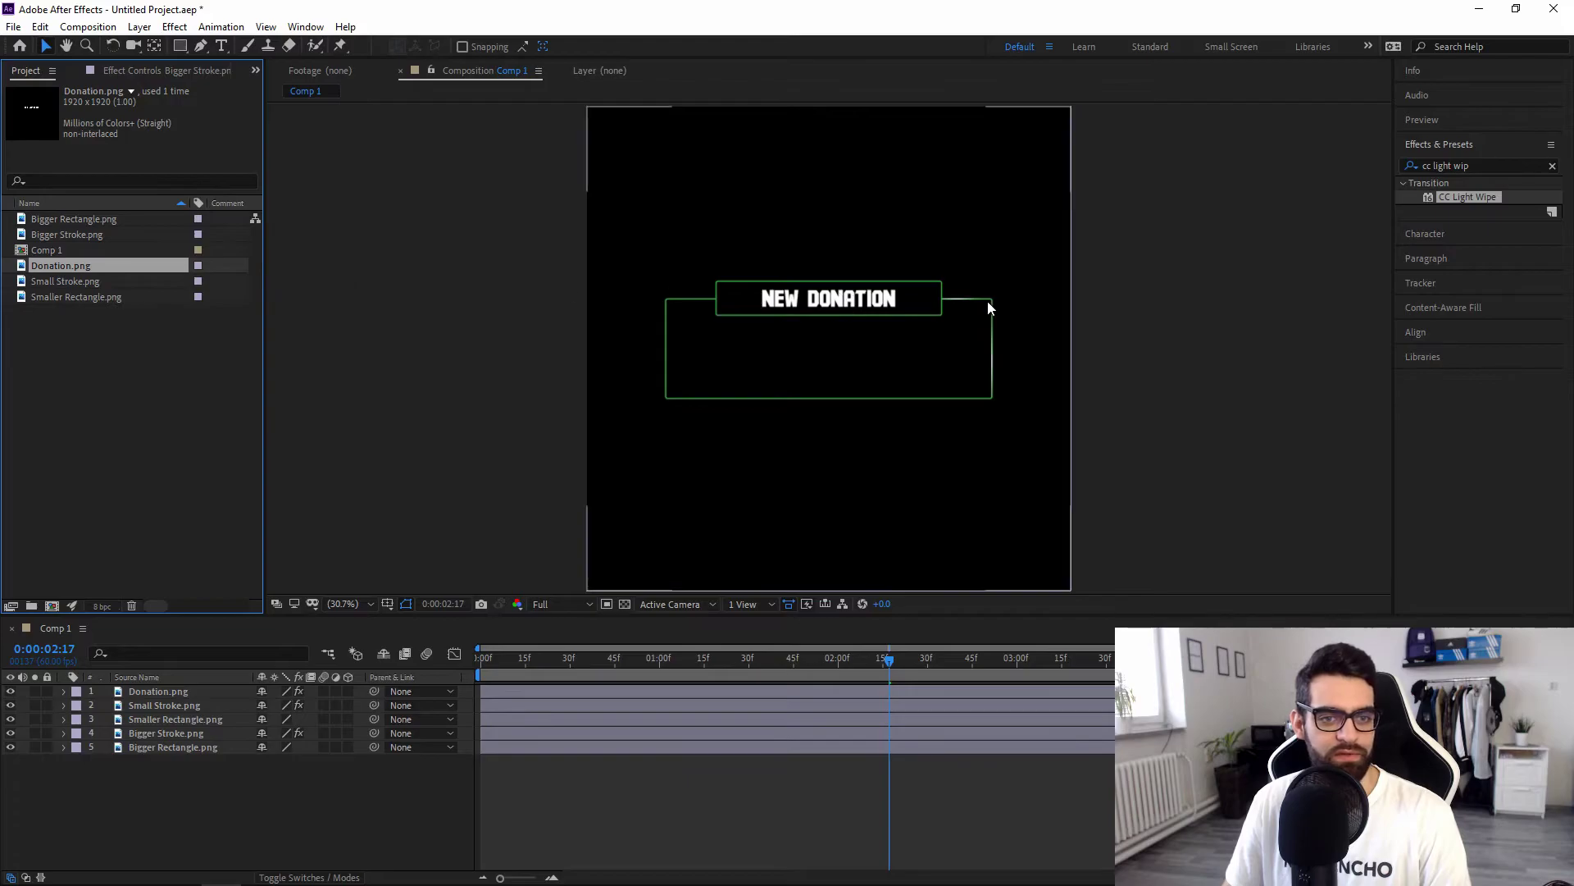
left_click_drag(812, 657, 440, 661)
key("space")
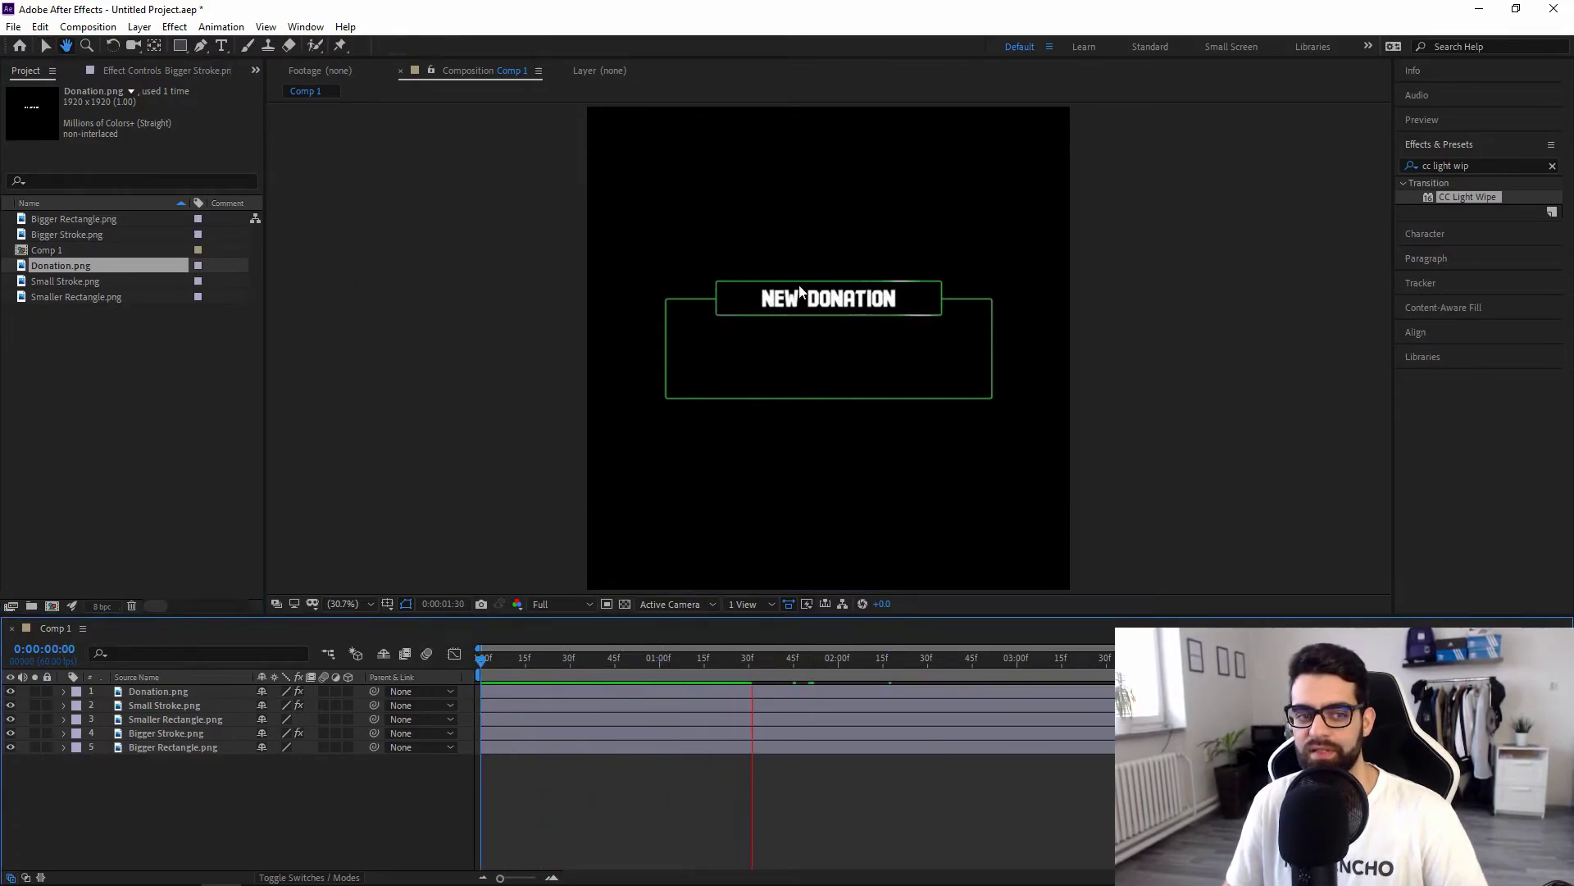
key("space")
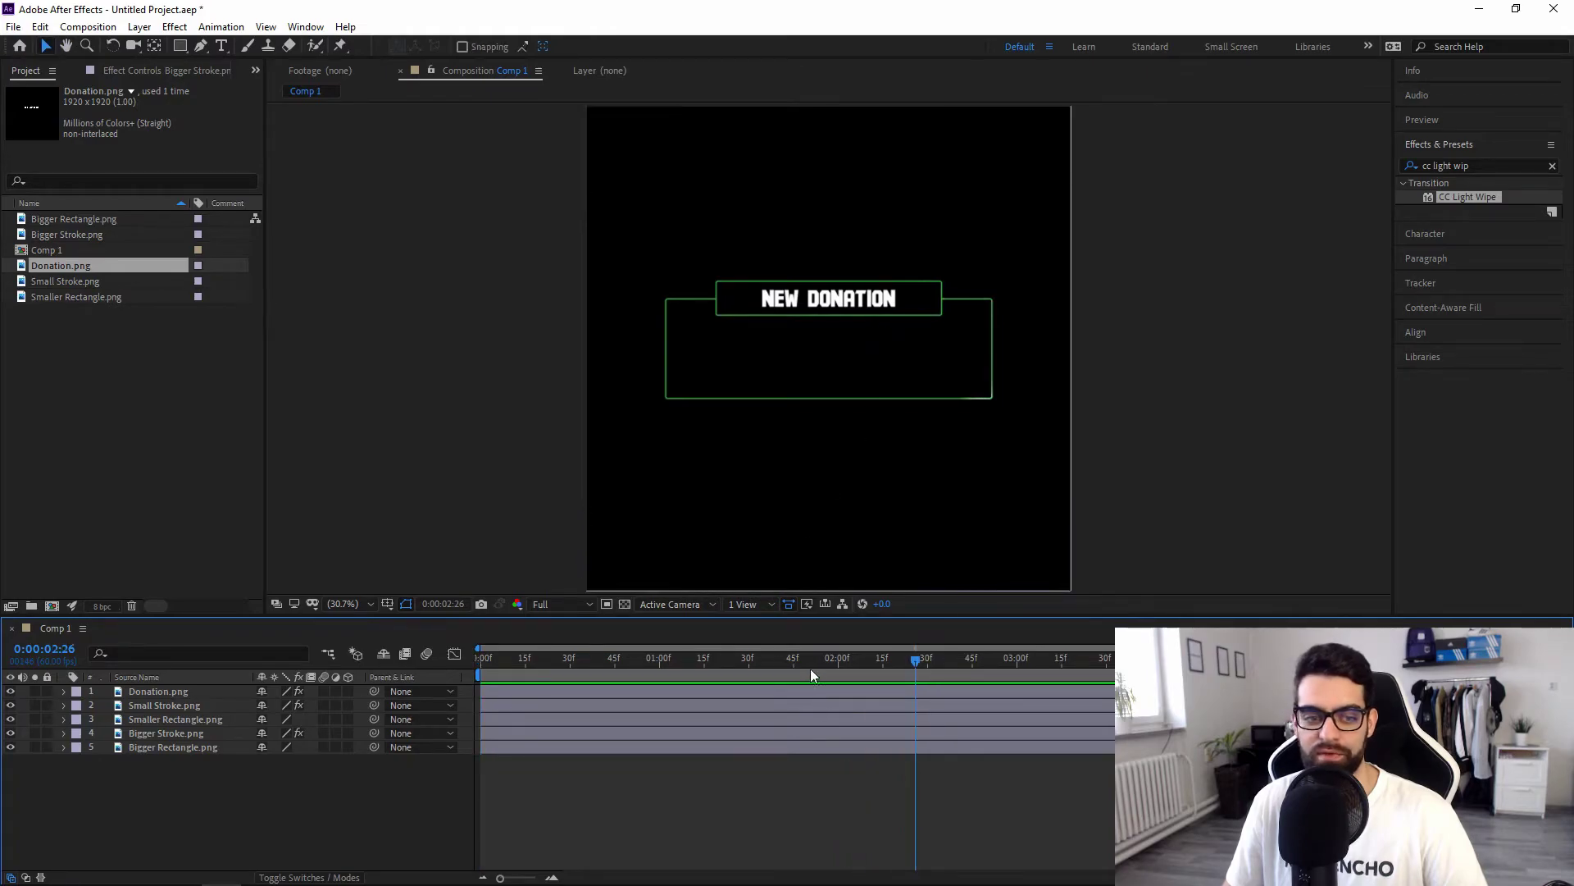
Replace Small Stroke.png with Smaller Stroke.png and Bigger Stroke.png with its donation version, then preview.
right_click(81, 284)
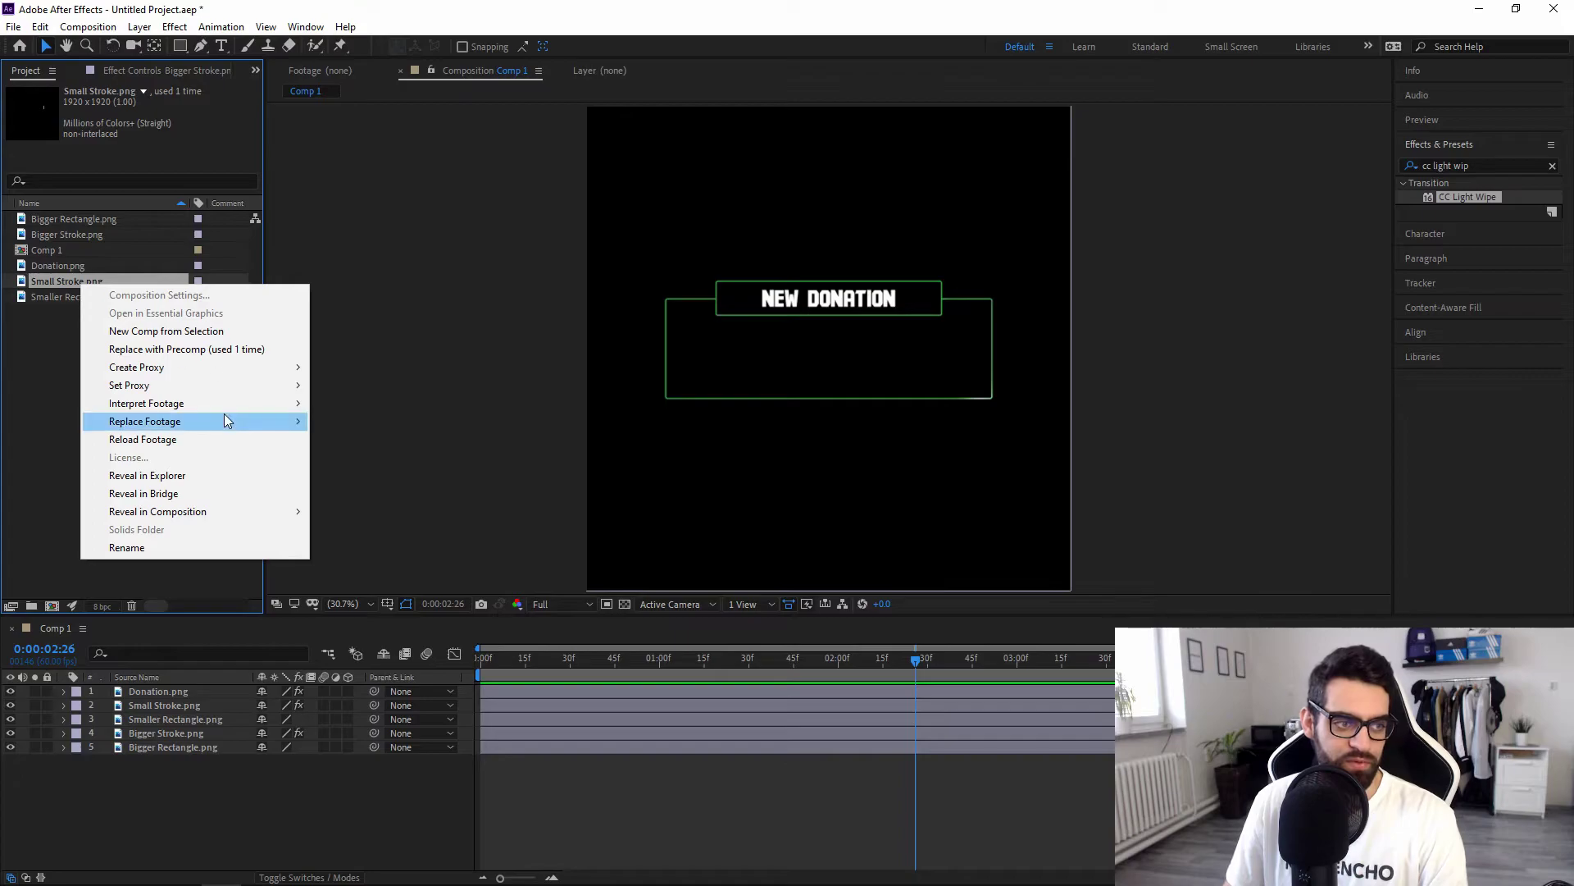
mouse_move(224, 418)
left_click(342, 421)
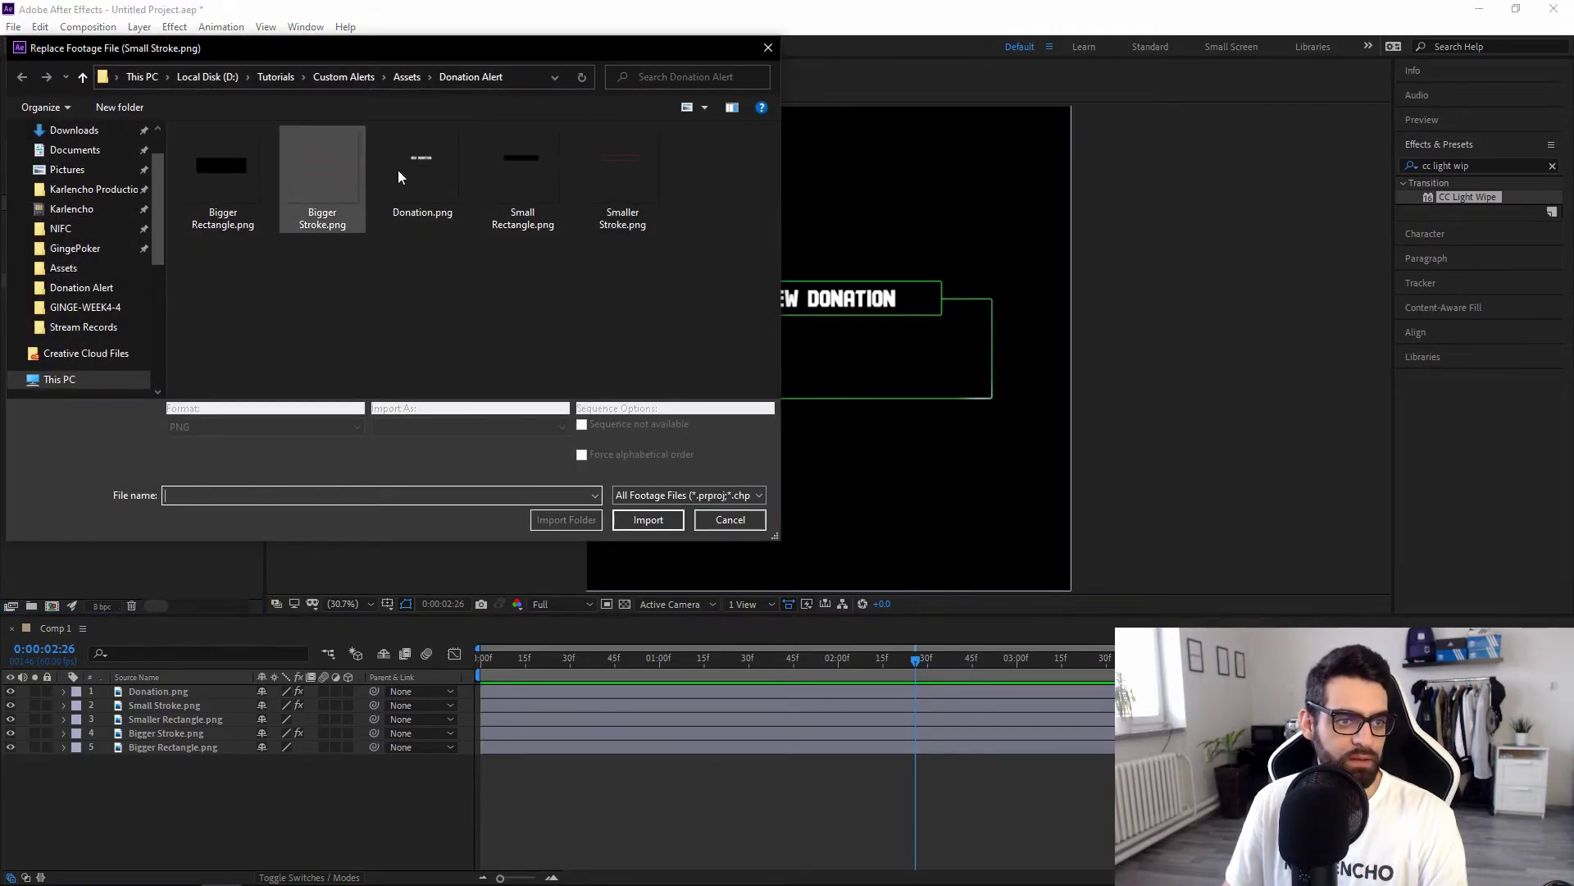
double_click(621, 168)
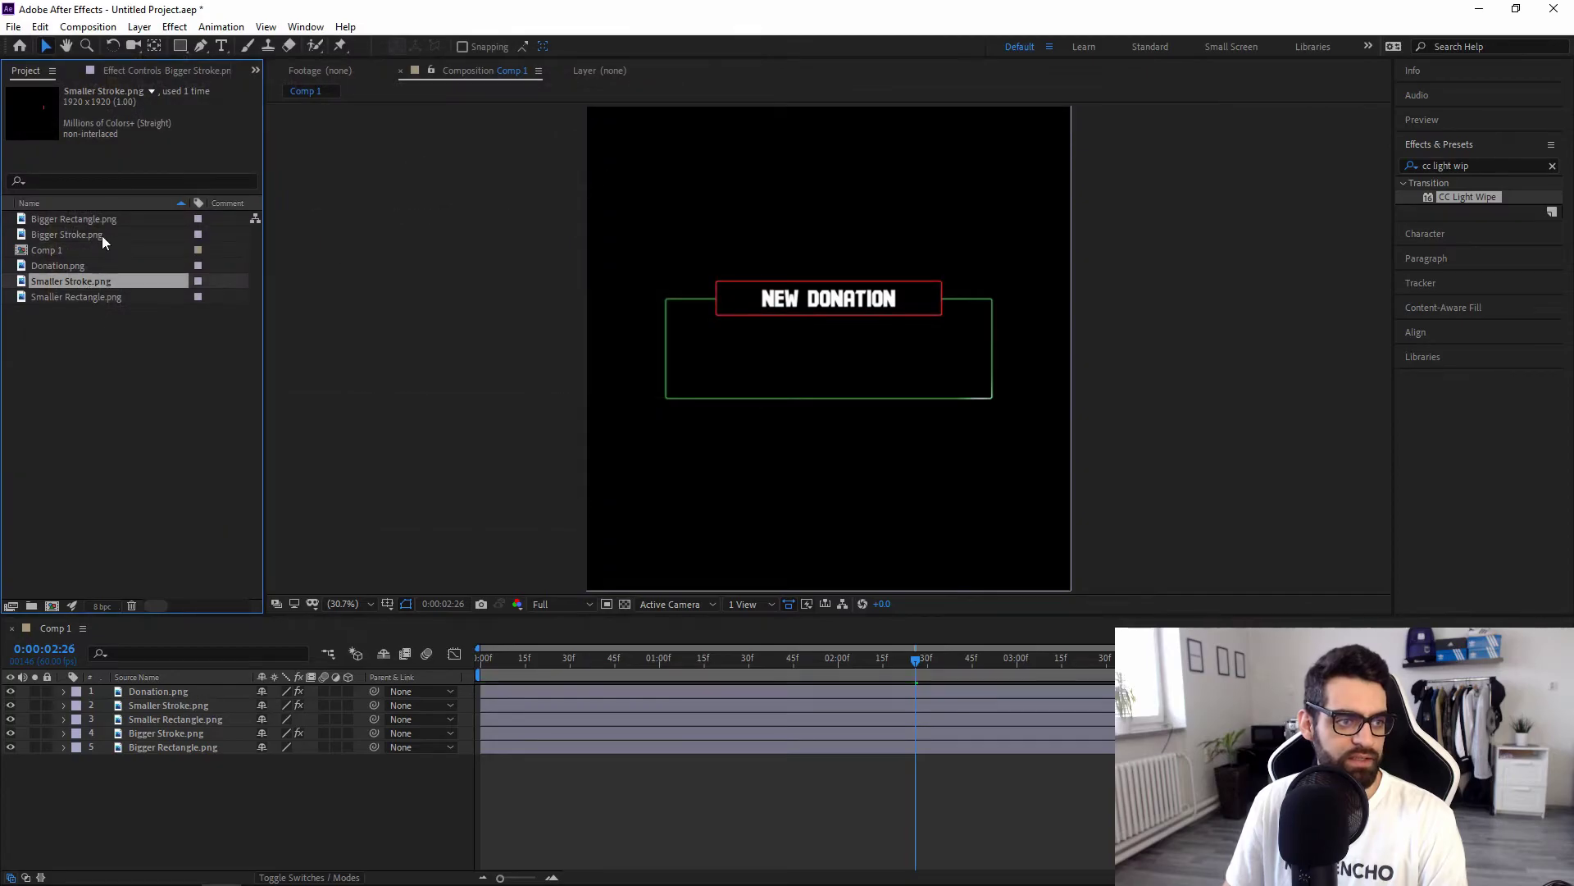
left_click(80, 234)
right_click(81, 235)
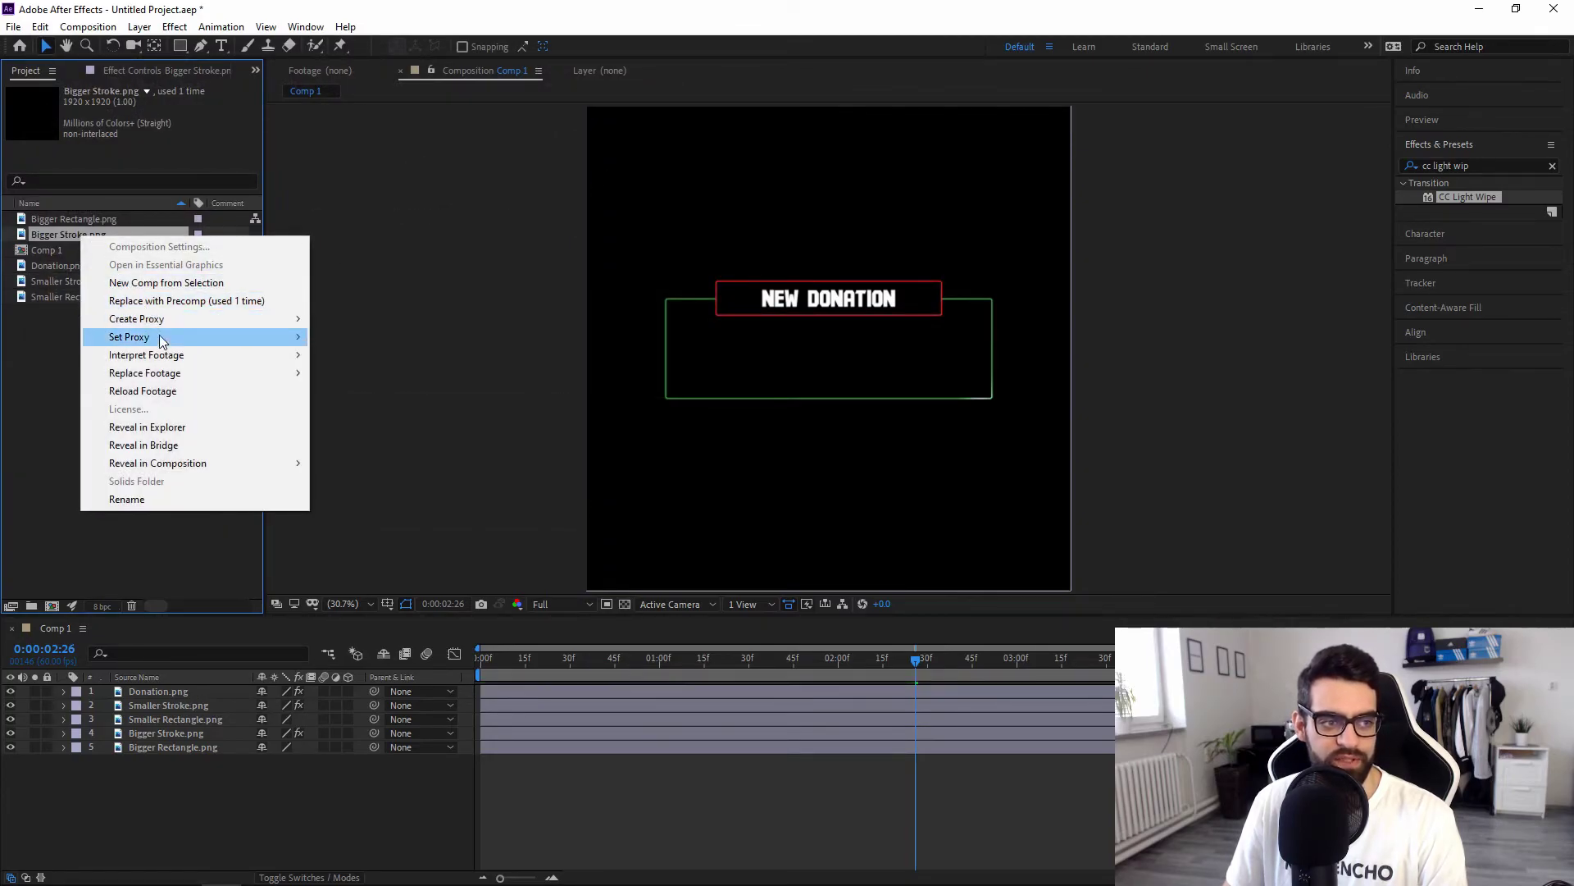
mouse_move(185, 371)
left_click(353, 373)
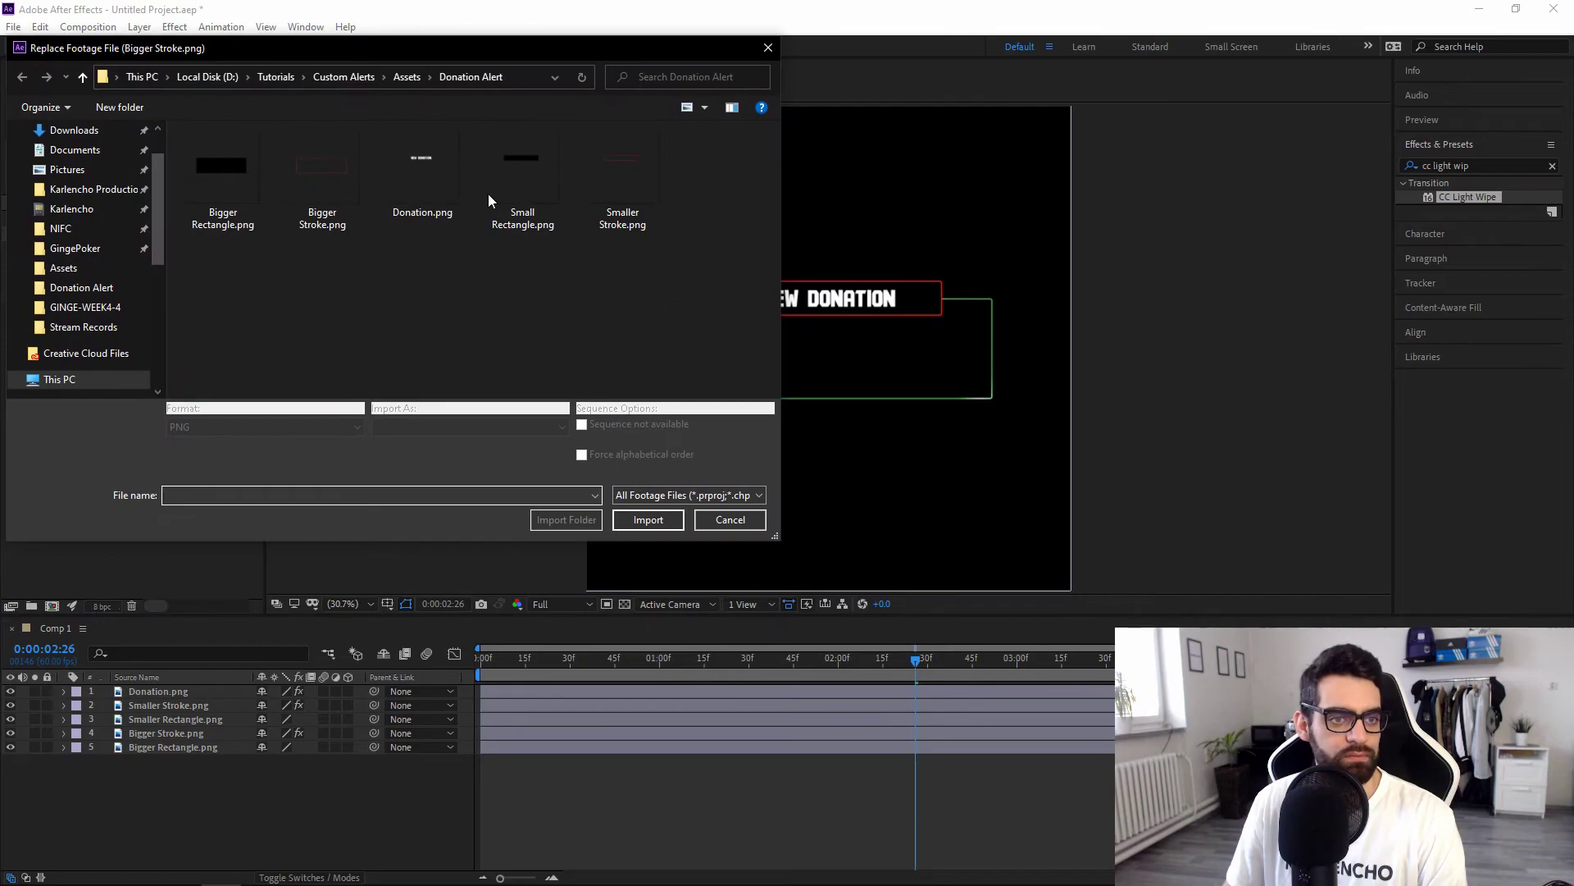
double_click(344, 172)
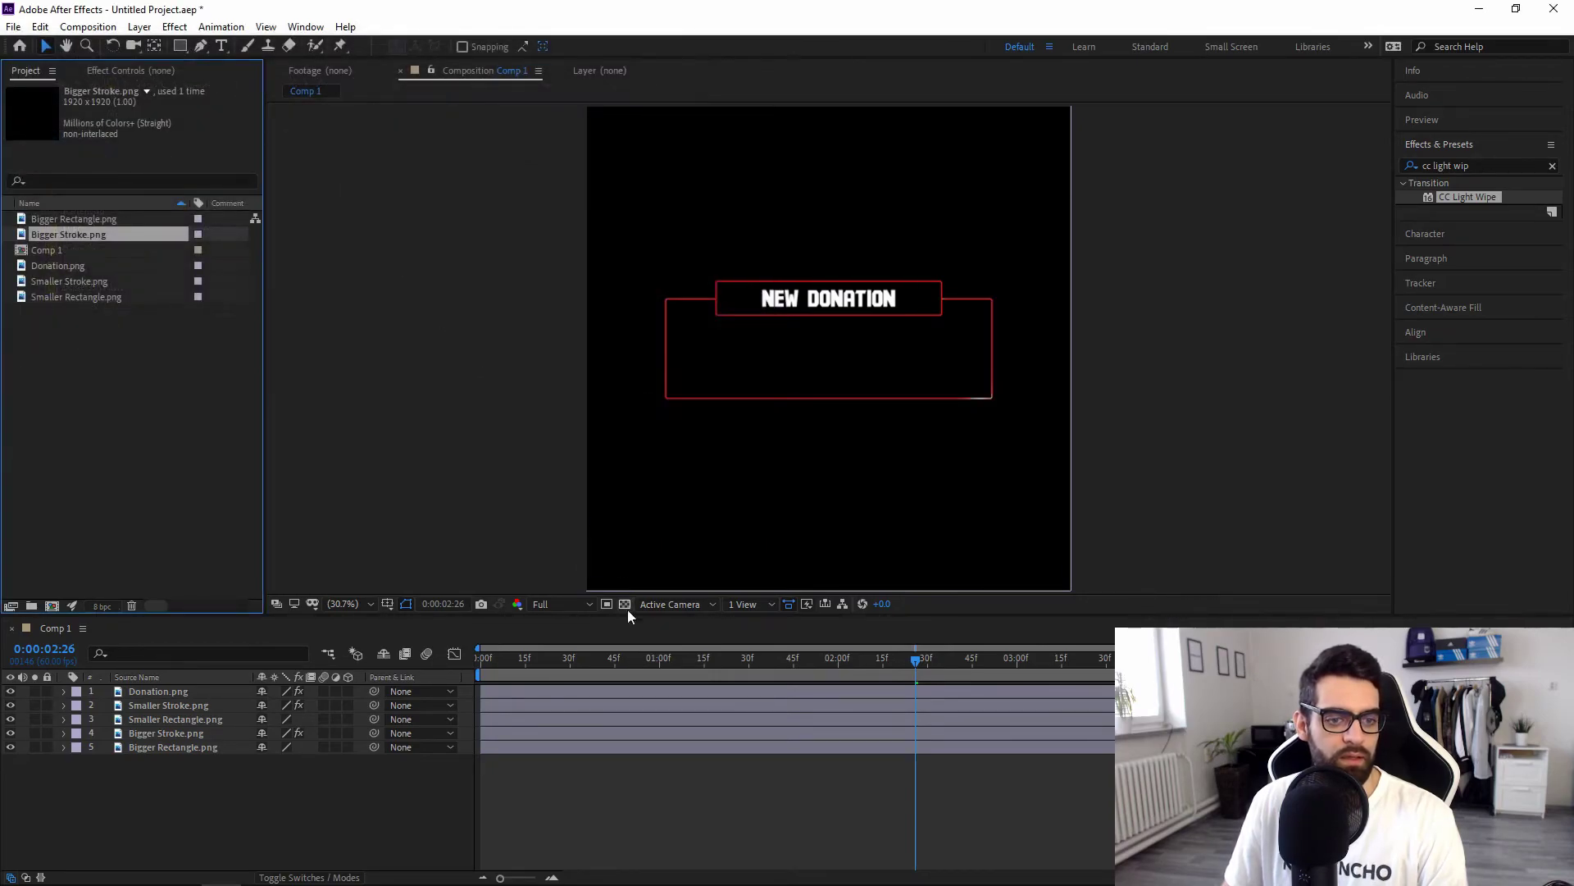
key("space")
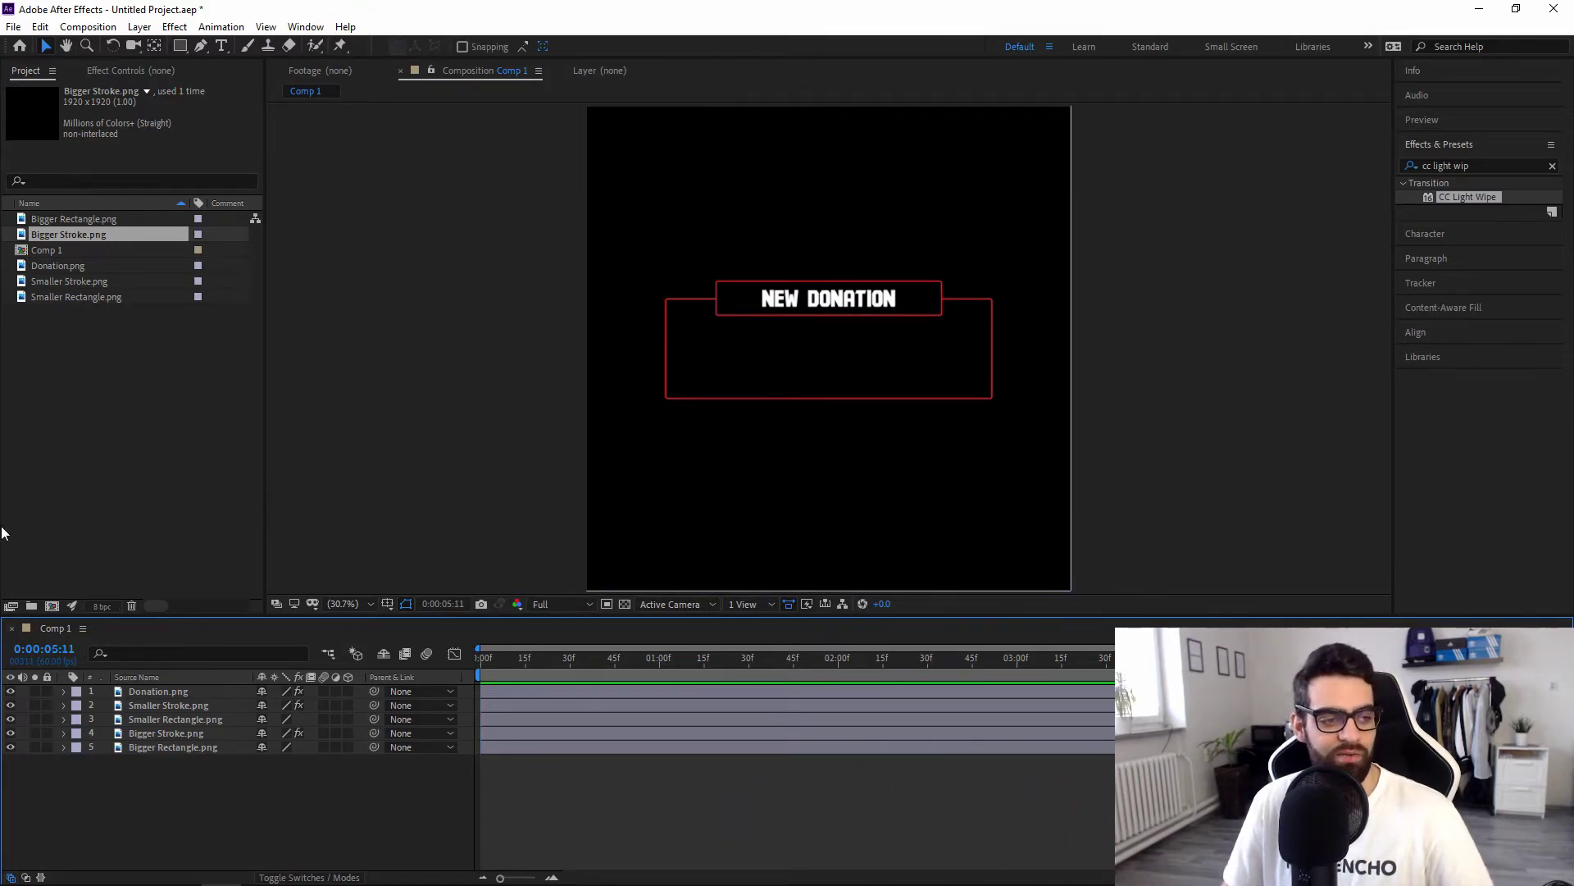
Add Comp 1 to the Render Queue from the File menu.
left_click(13, 27)
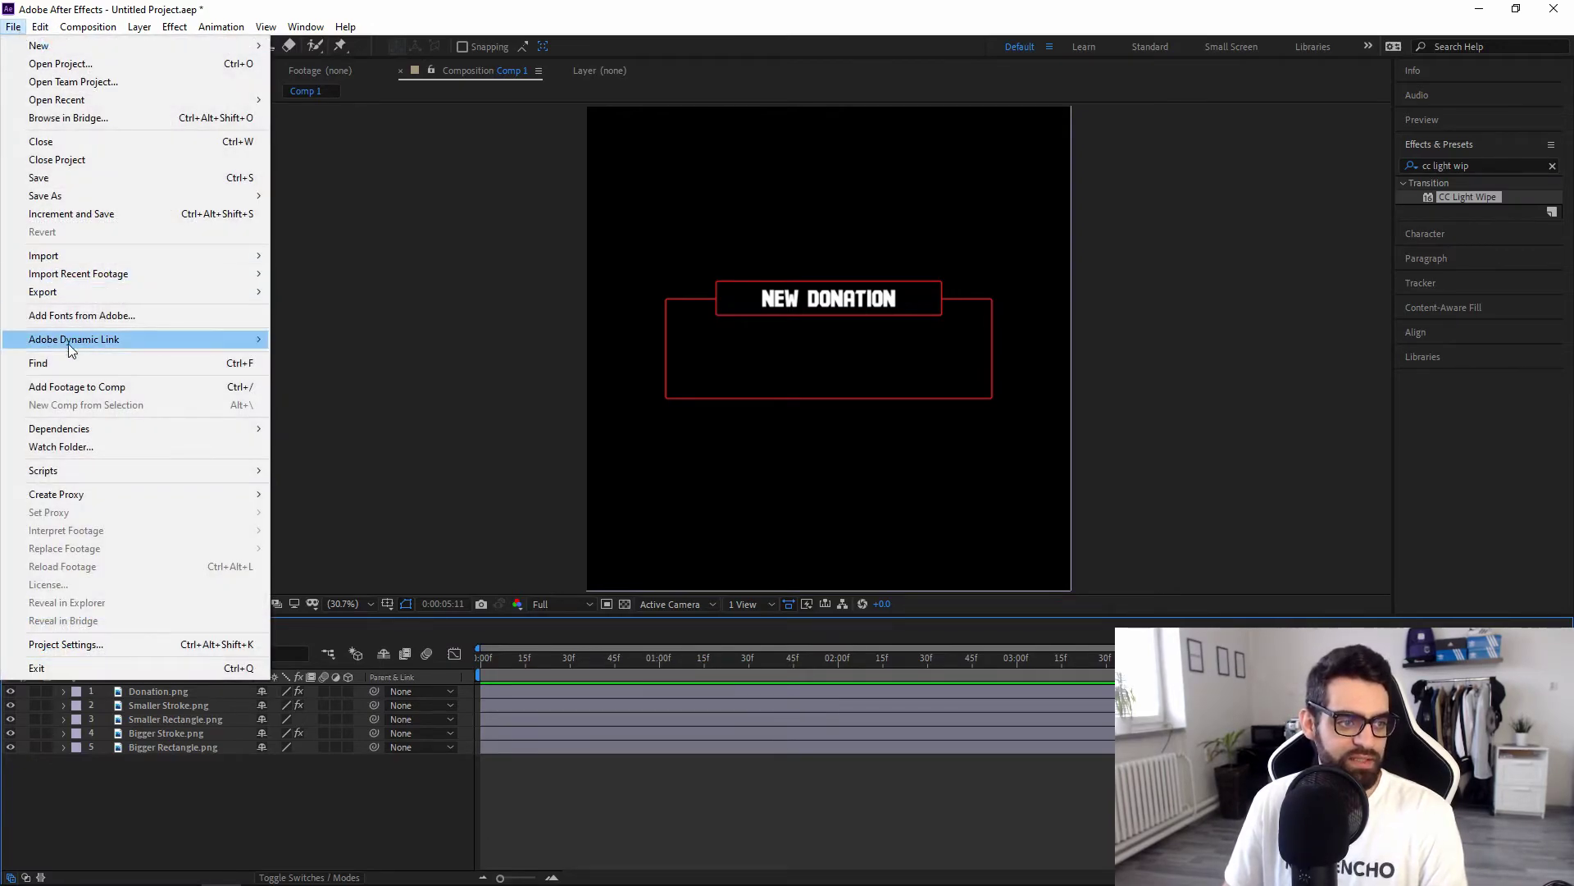
mouse_move(105, 297)
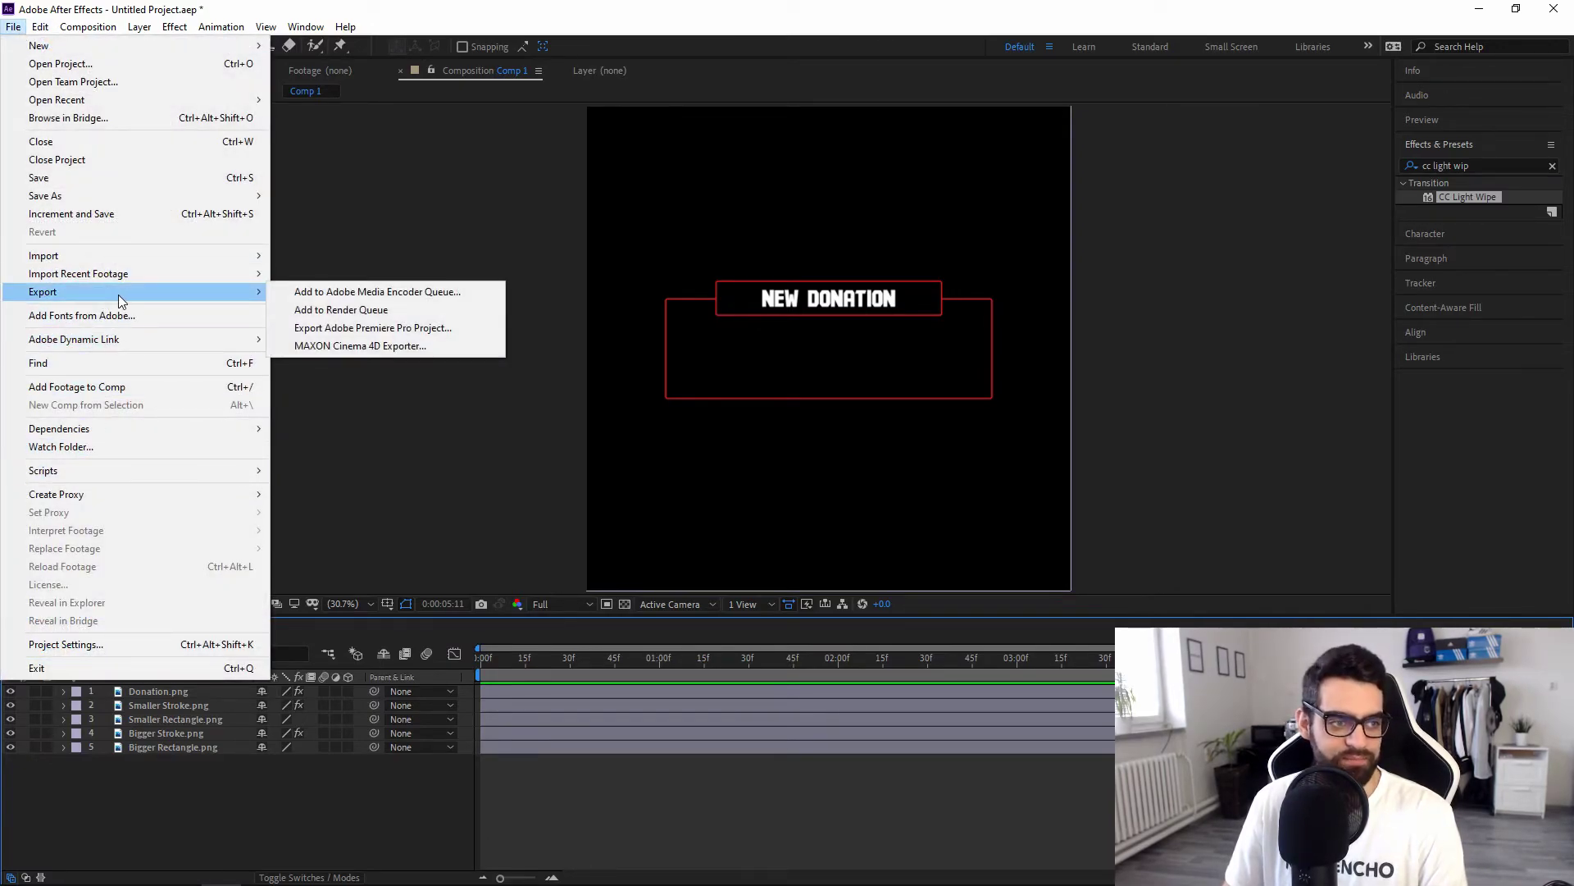
left_click(376, 310)
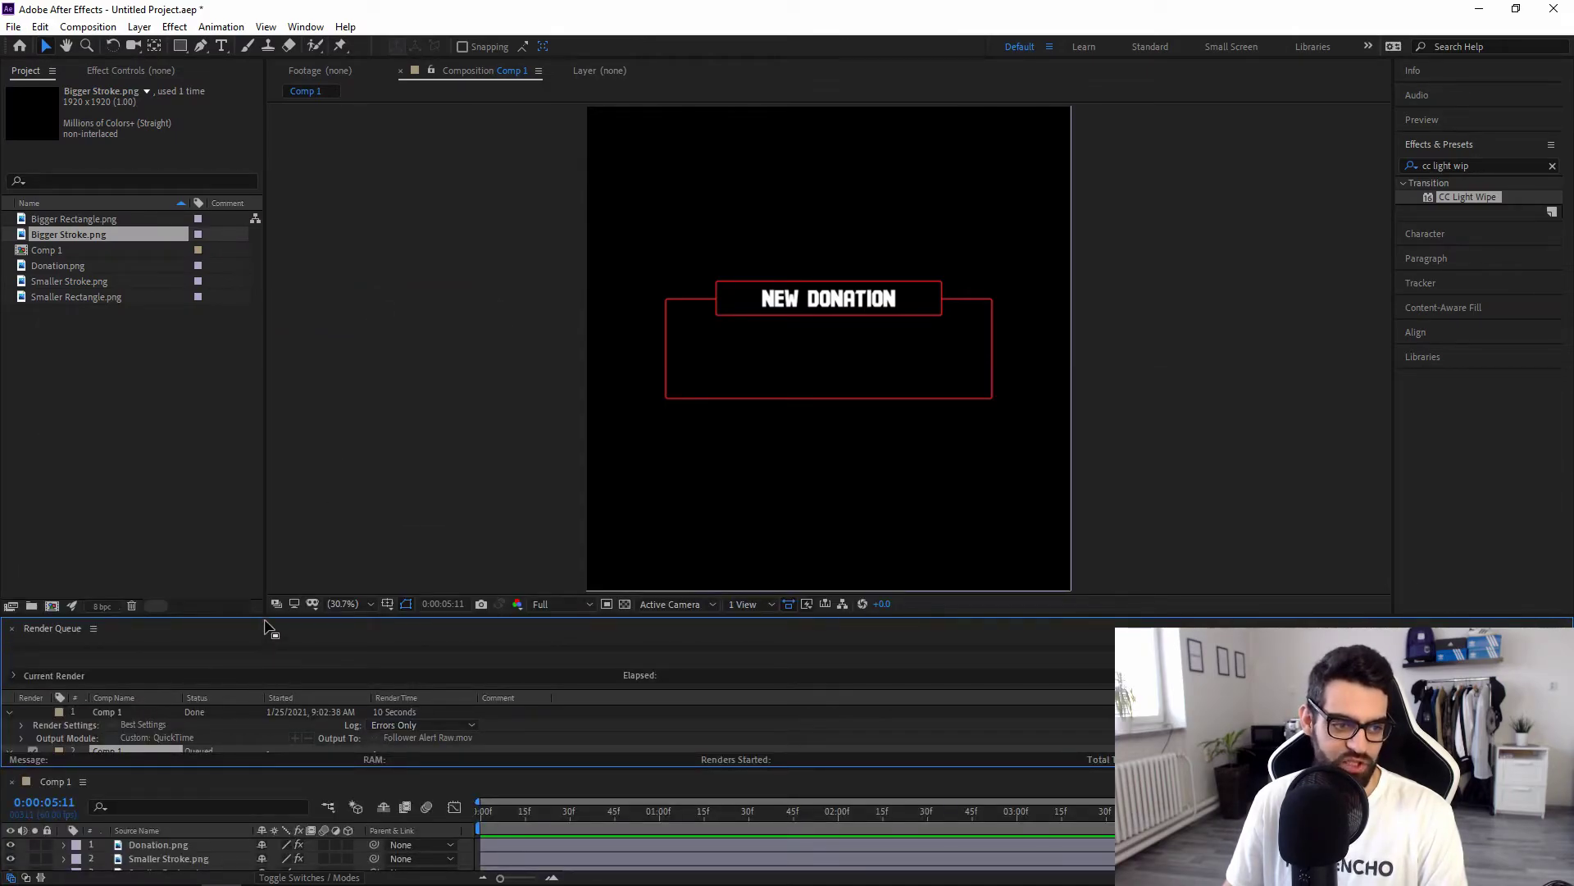
scroll(197, 707, "down", 1)
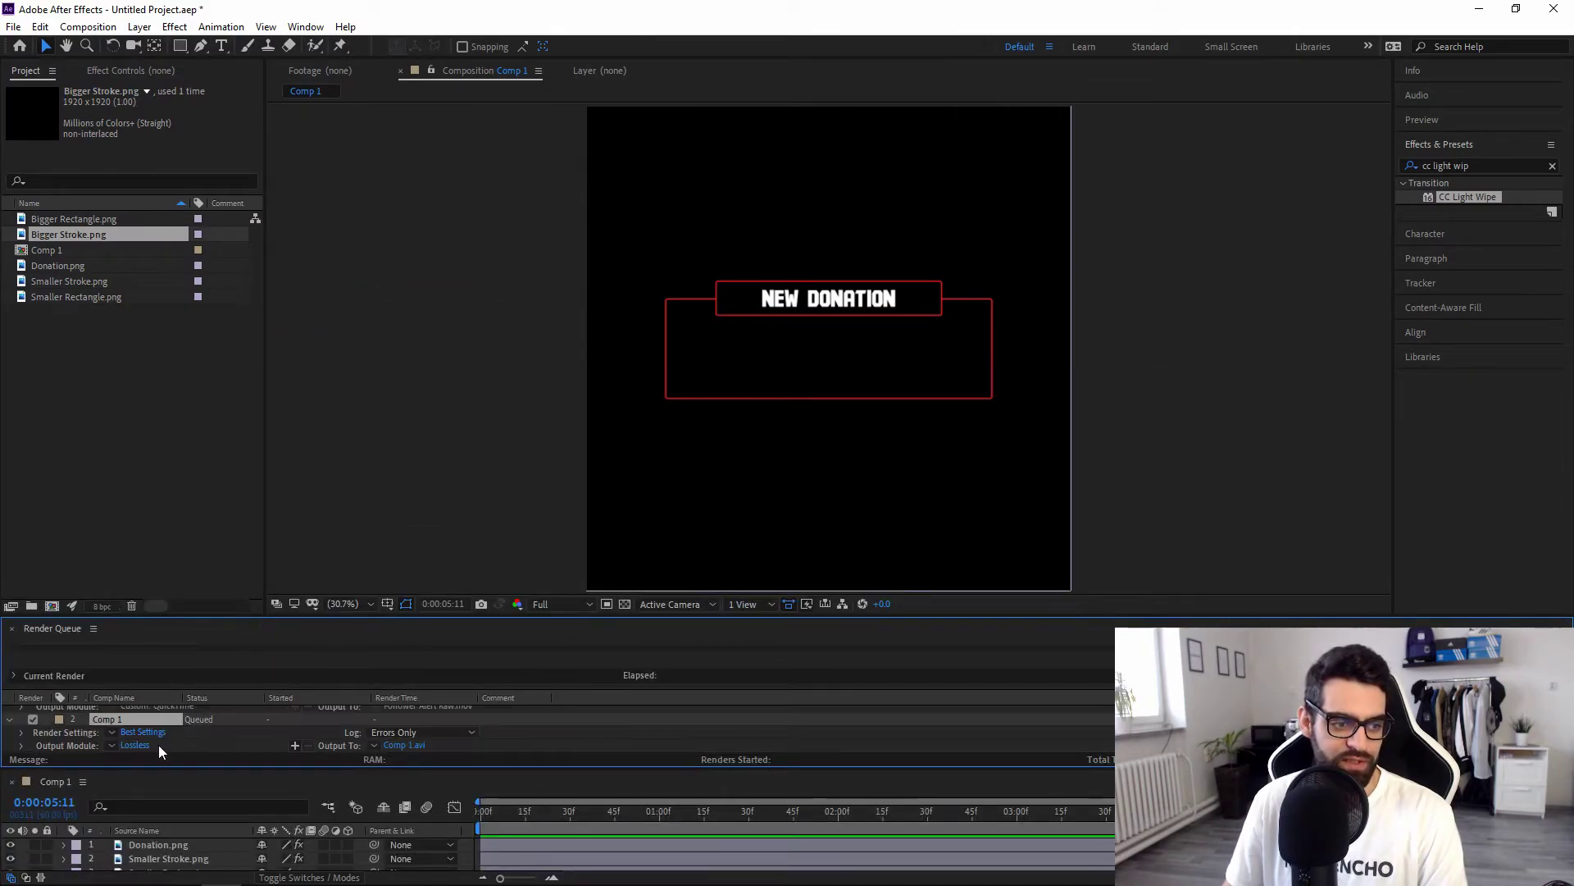
Set the output module to QuickTime with RGB + Alpha channels and audio output off.
left_click(137, 745)
left_click(702, 160)
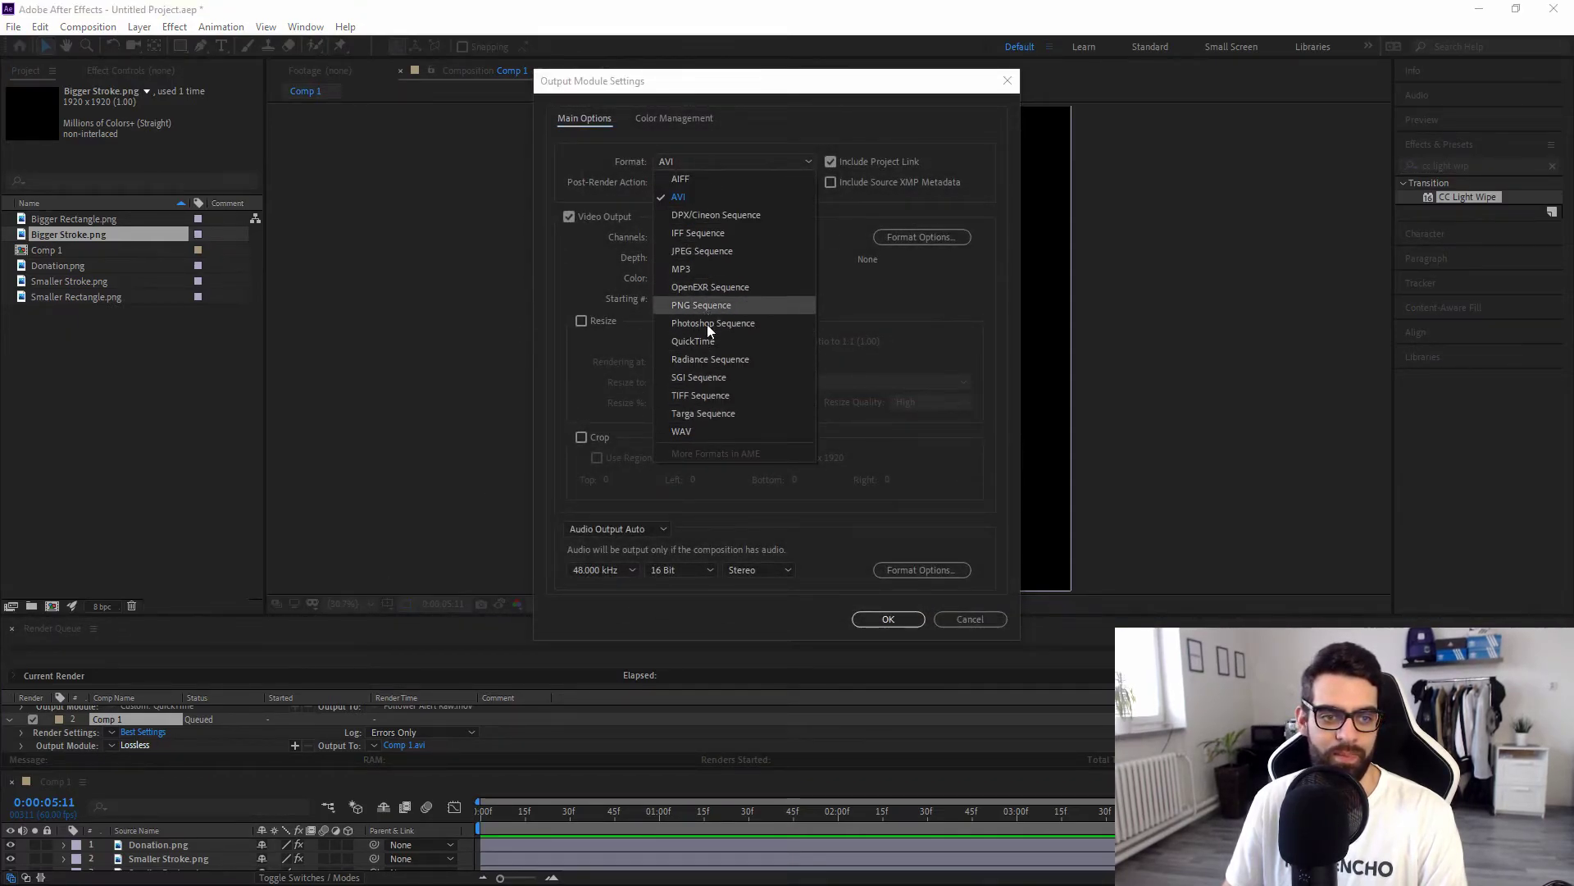
left_click(704, 340)
left_click(701, 238)
left_click(699, 290)
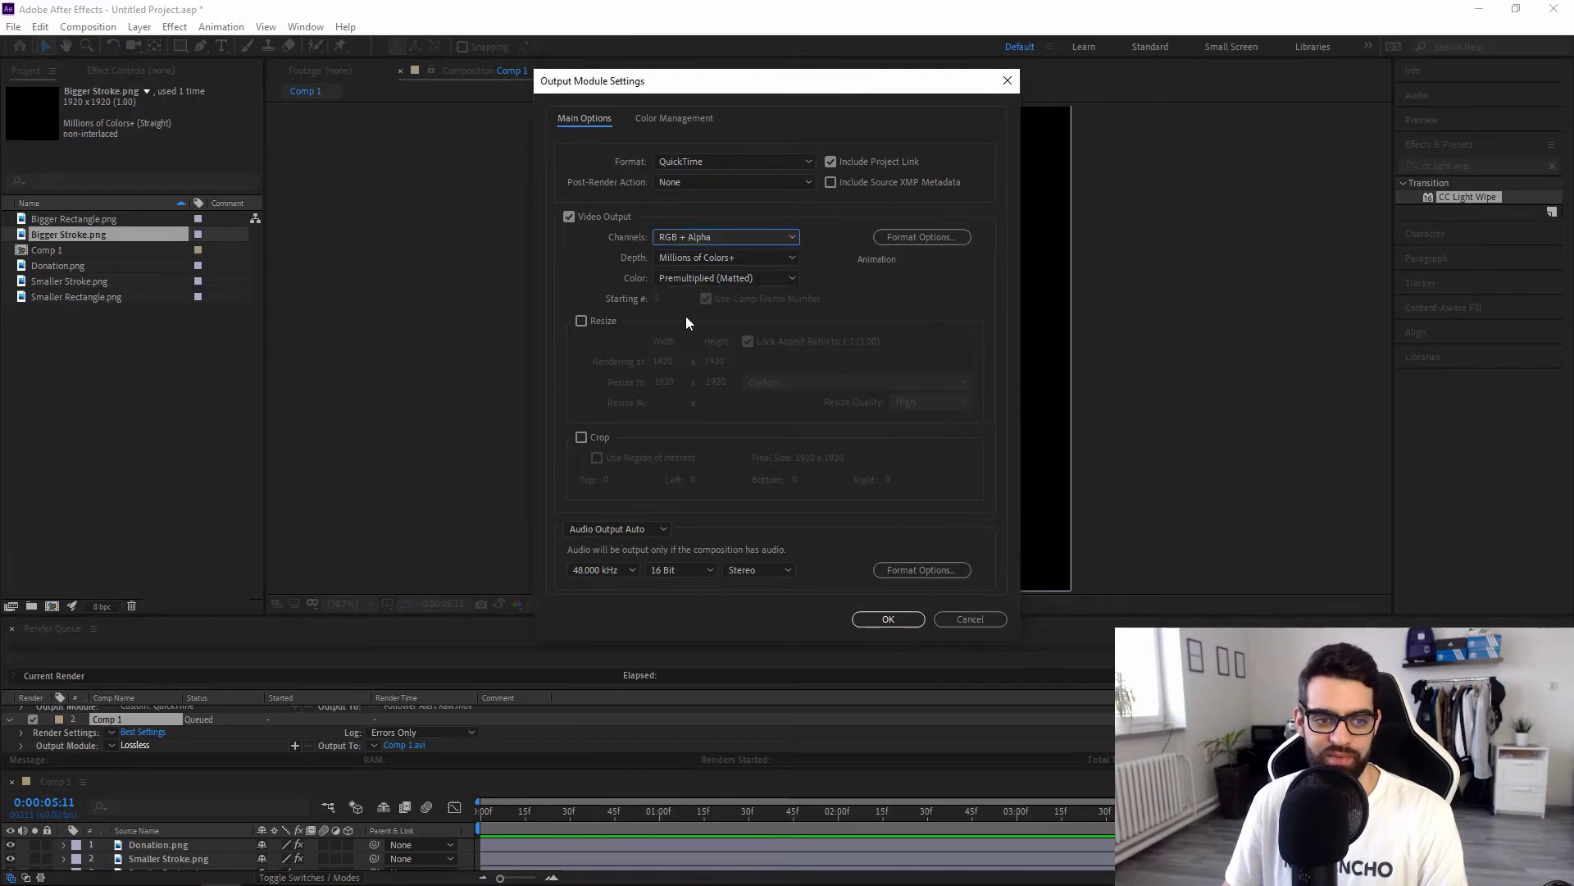
left_click(637, 530)
left_click(633, 581)
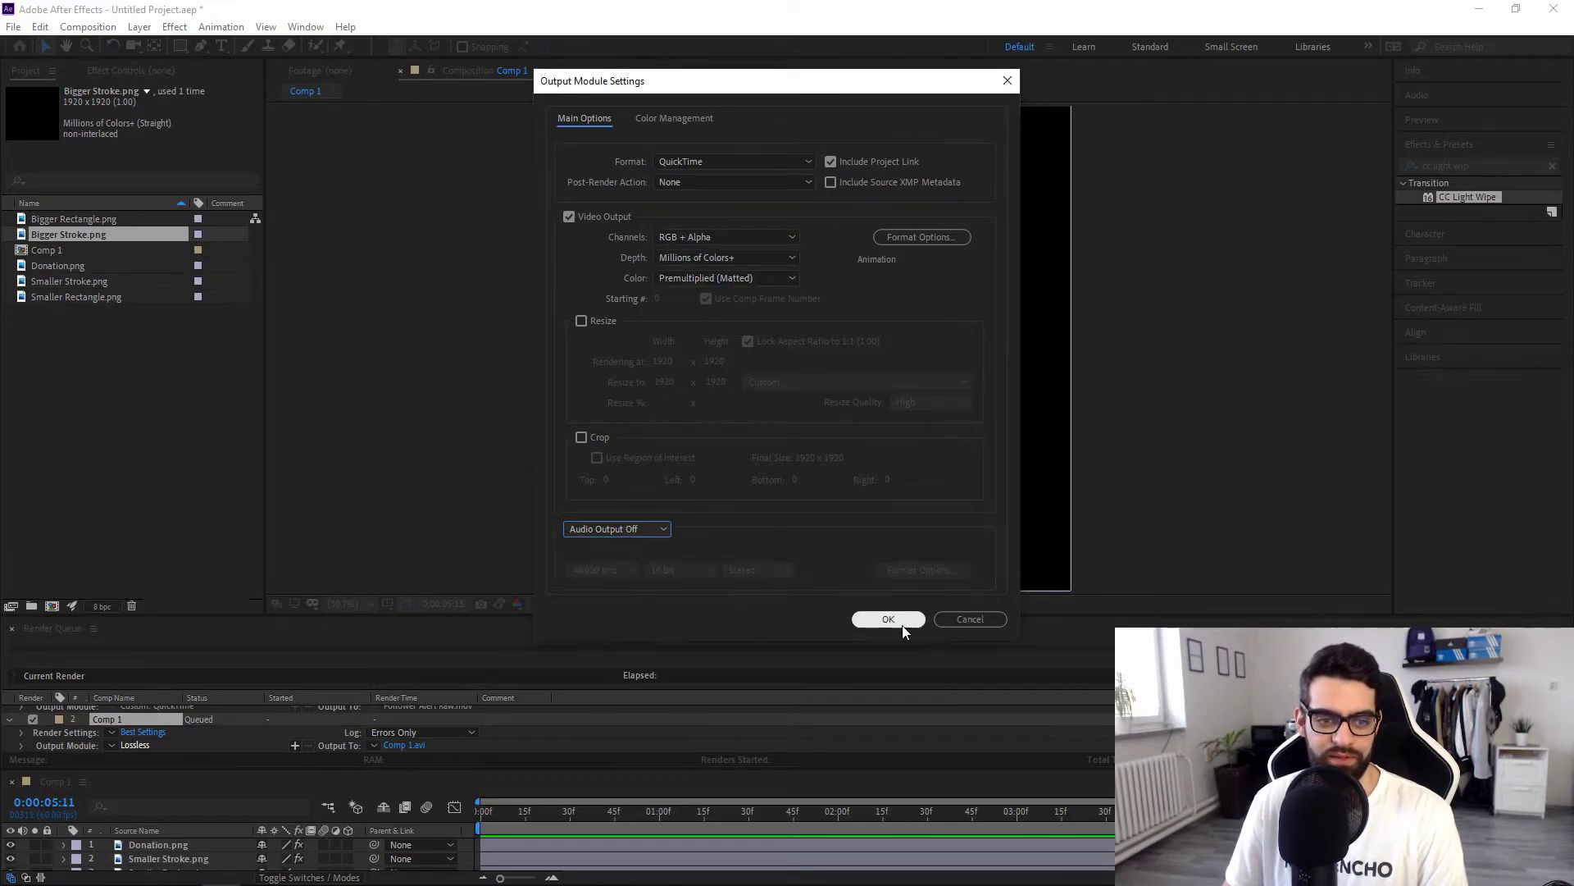
left_click(888, 619)
Set the render output to Assets > Donation Alert as Donation Alert Raw.mov.
left_click(429, 748)
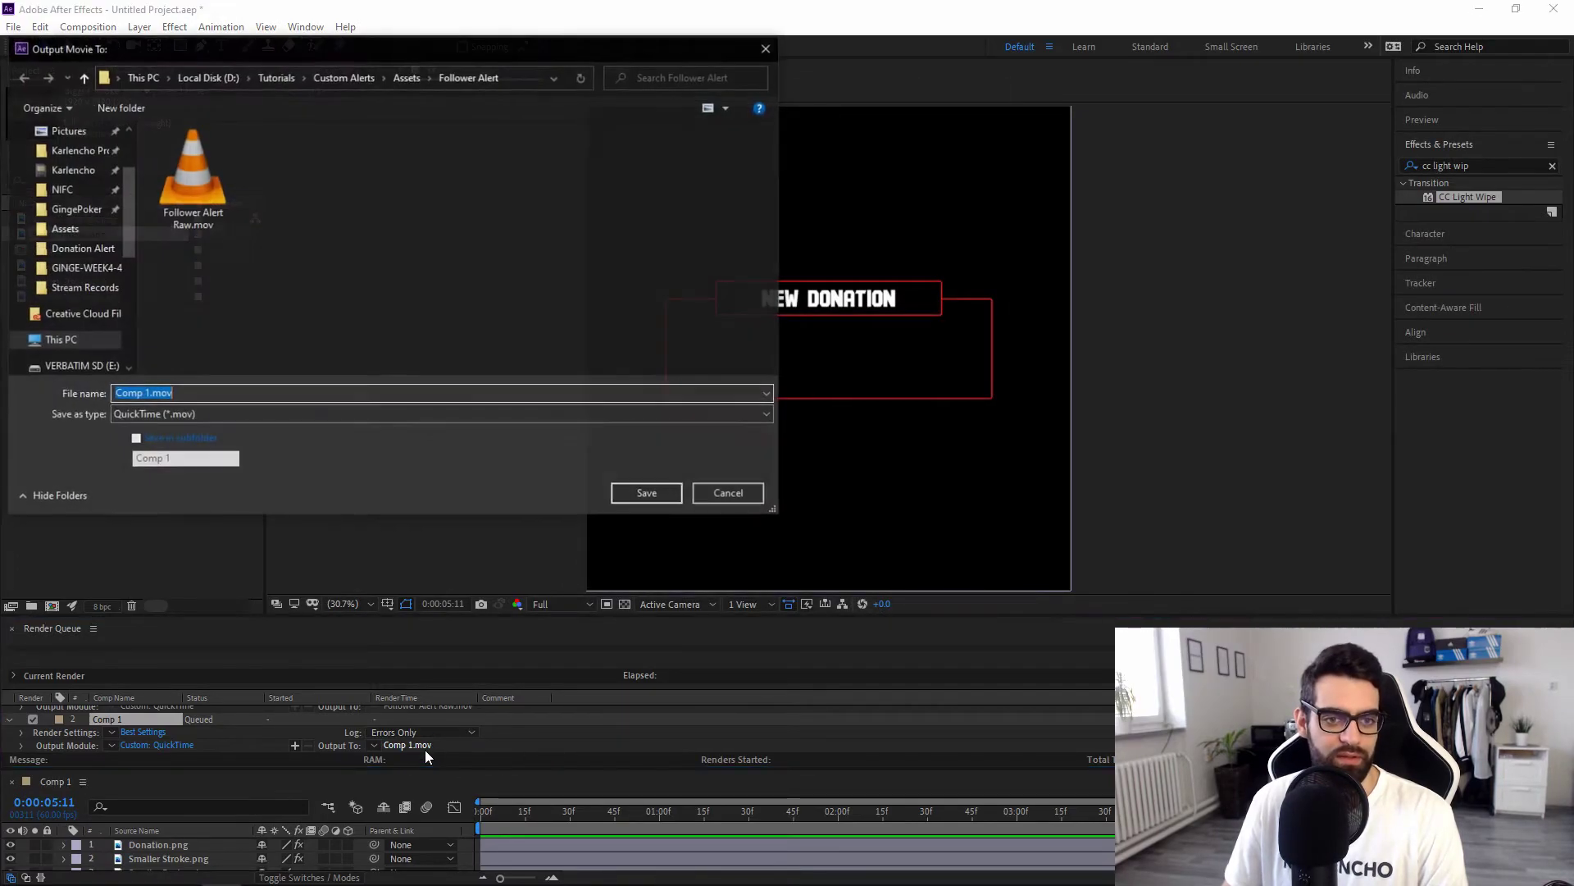
left_click(403, 78)
double_click(205, 173)
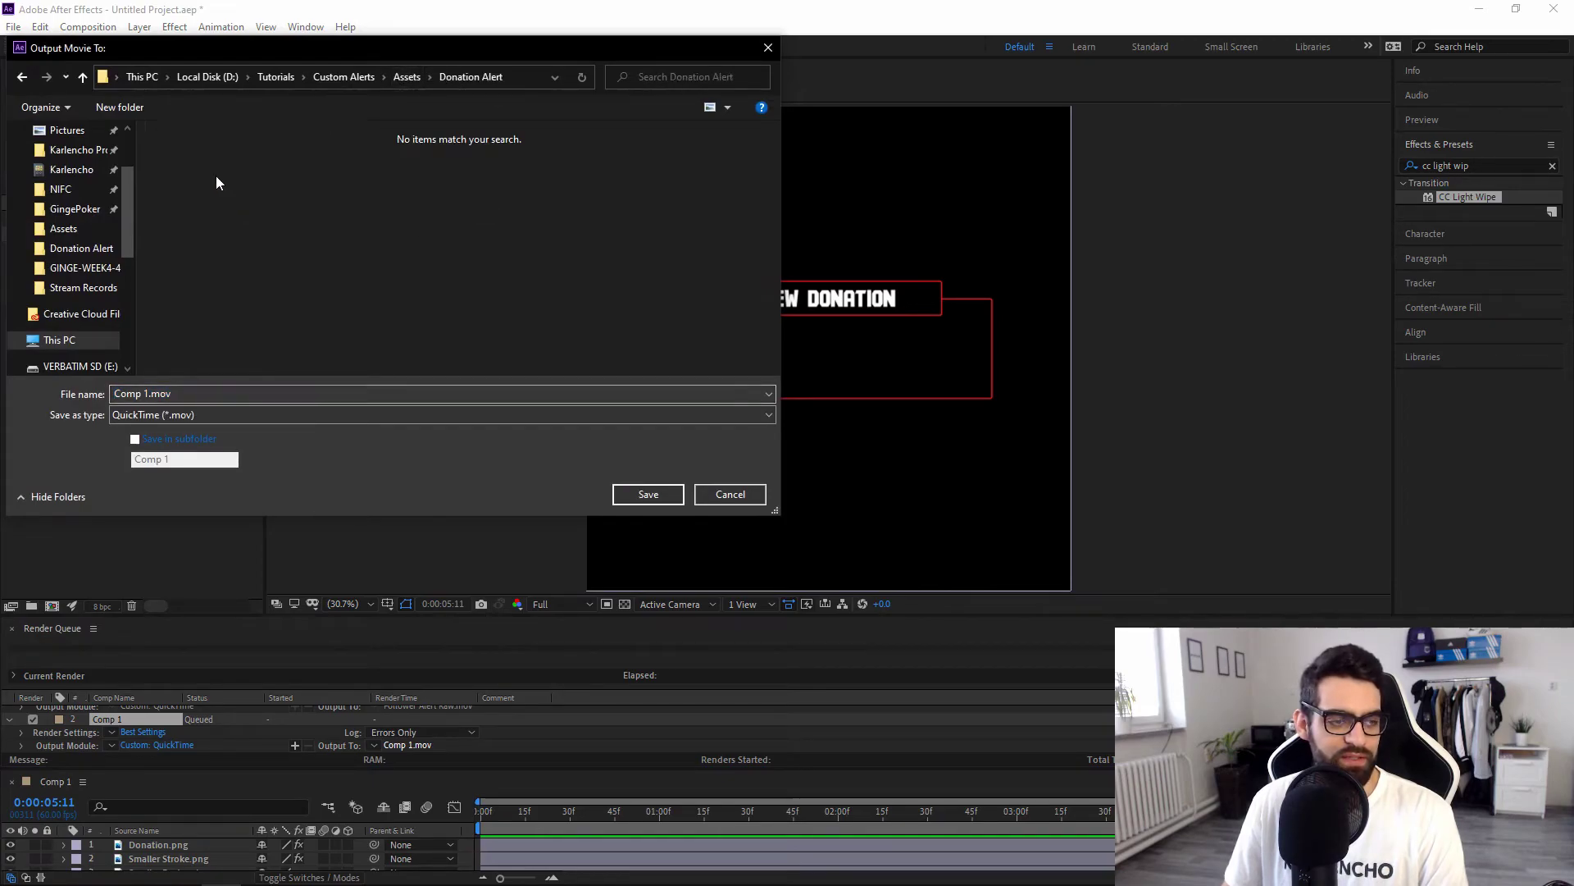
left_click(209, 394)
type("Donation Alert Raw")
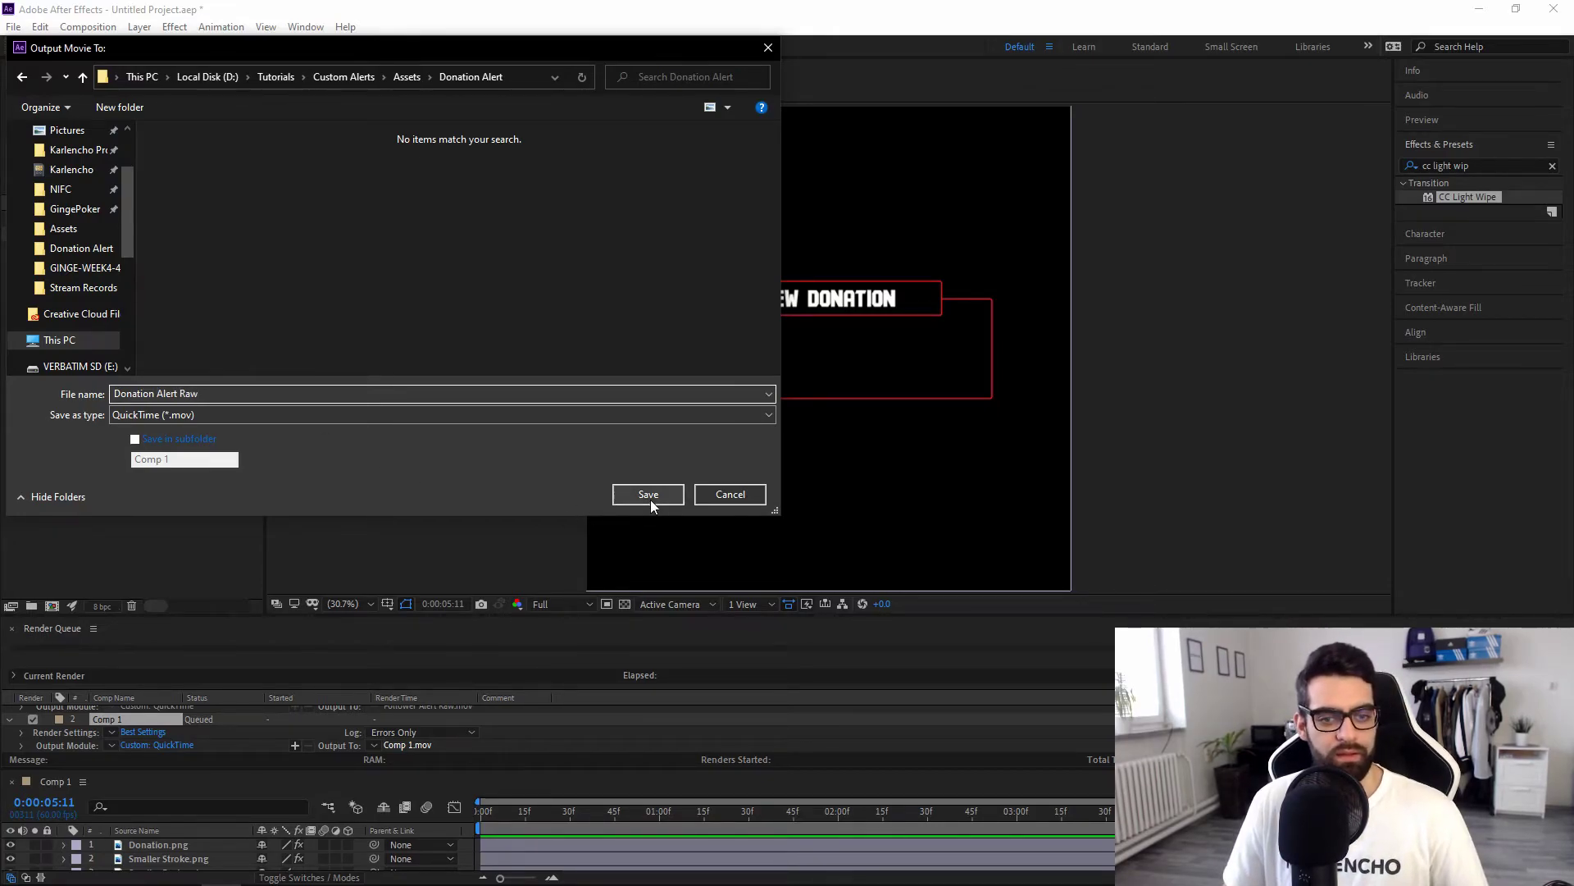
left_click(648, 494)
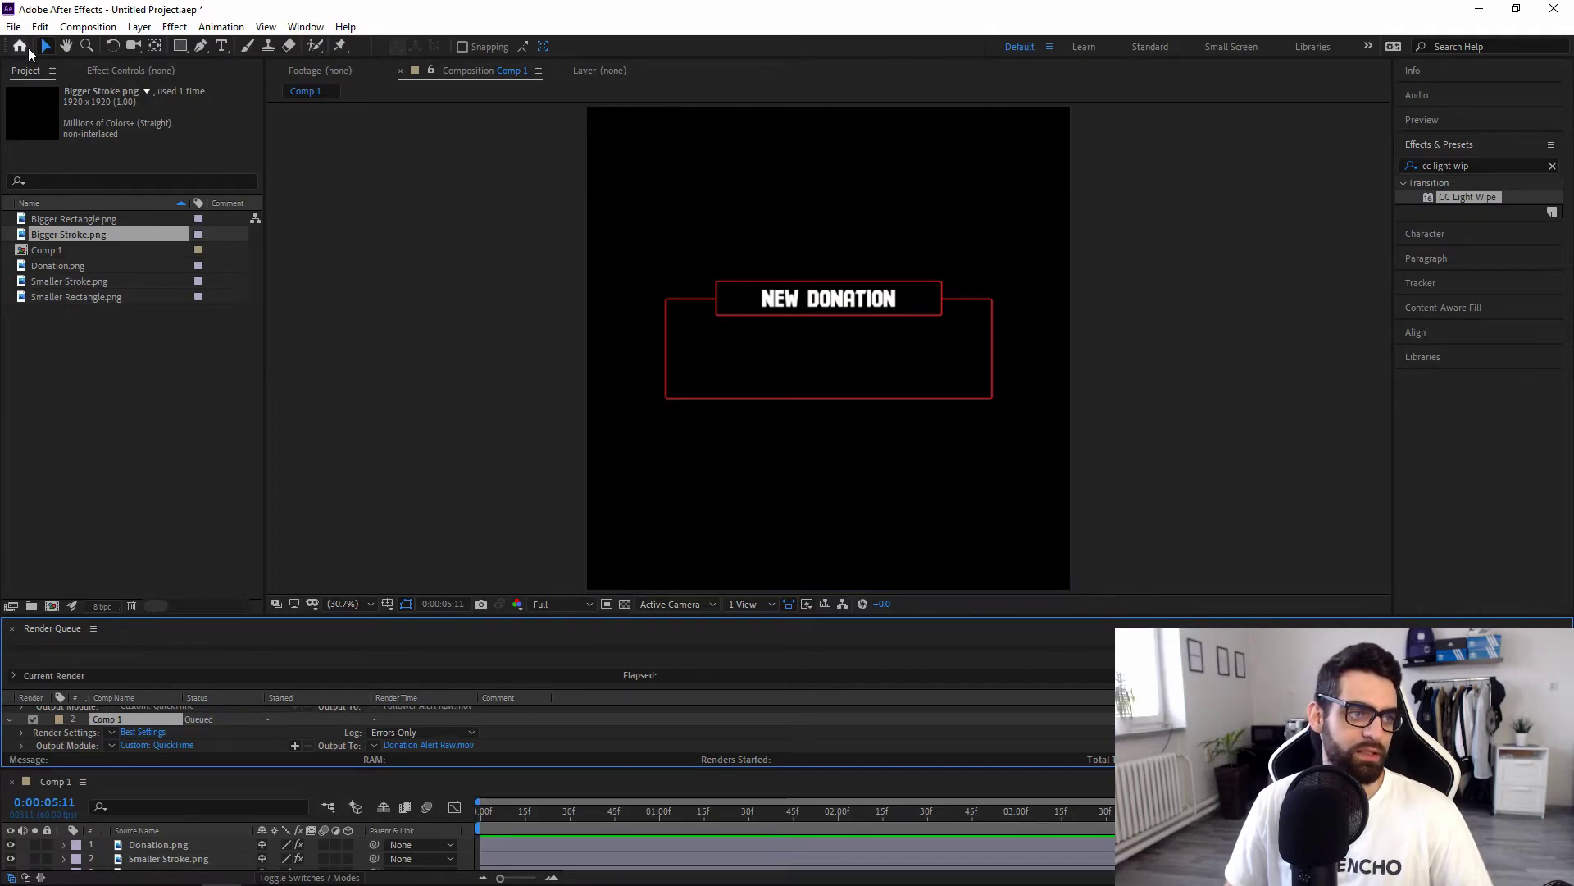
Turn the transparency grid on so Comp 1 shows over a checkerboard.
left_click(16, 27)
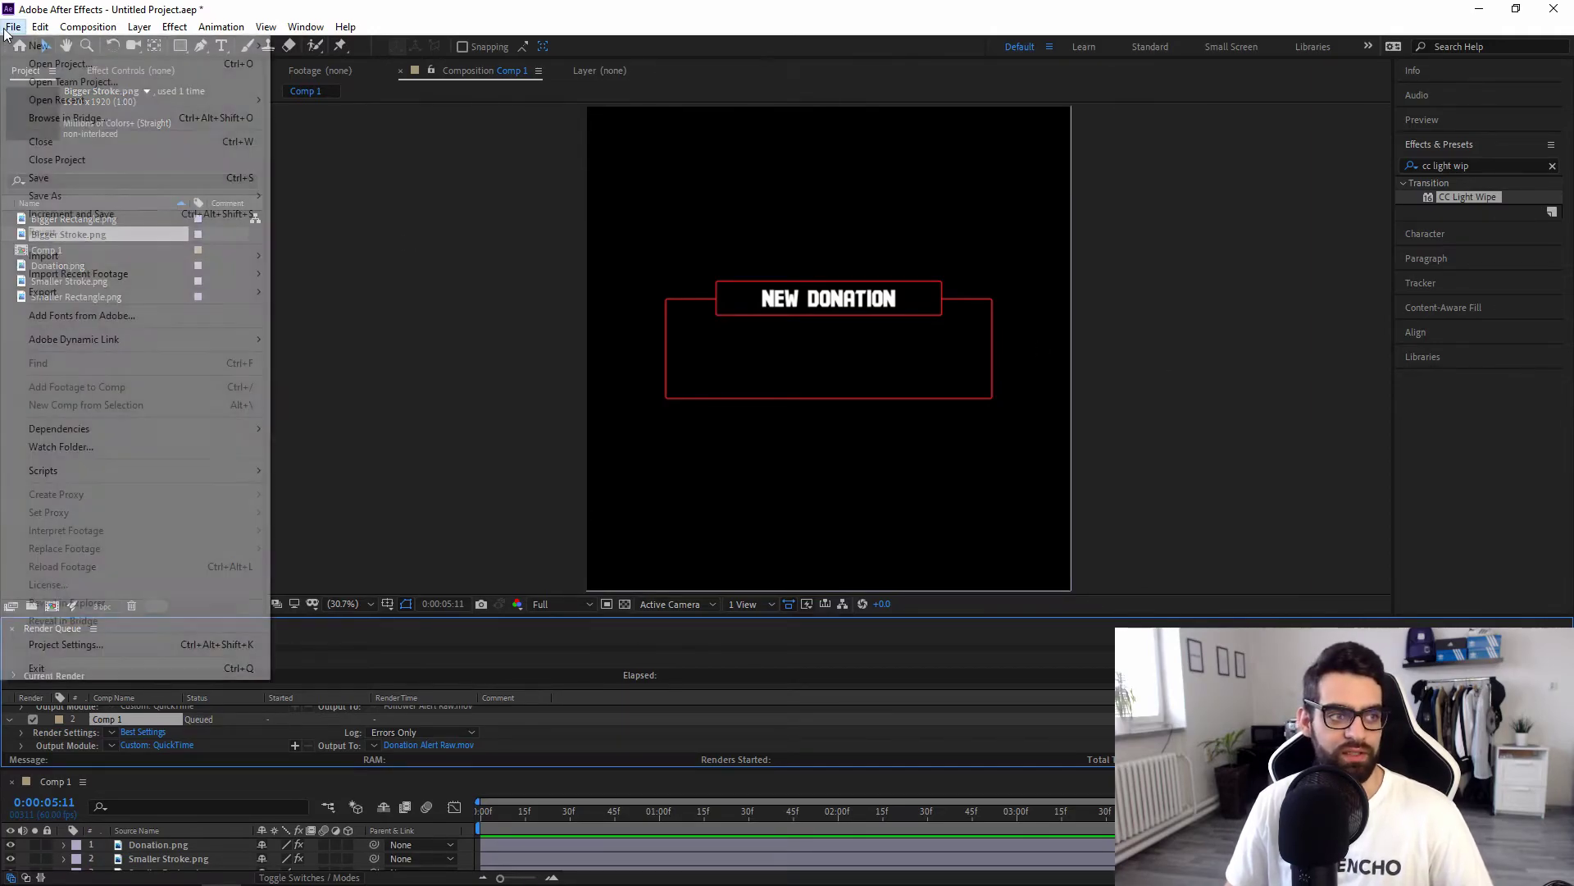
mouse_move(132, 289)
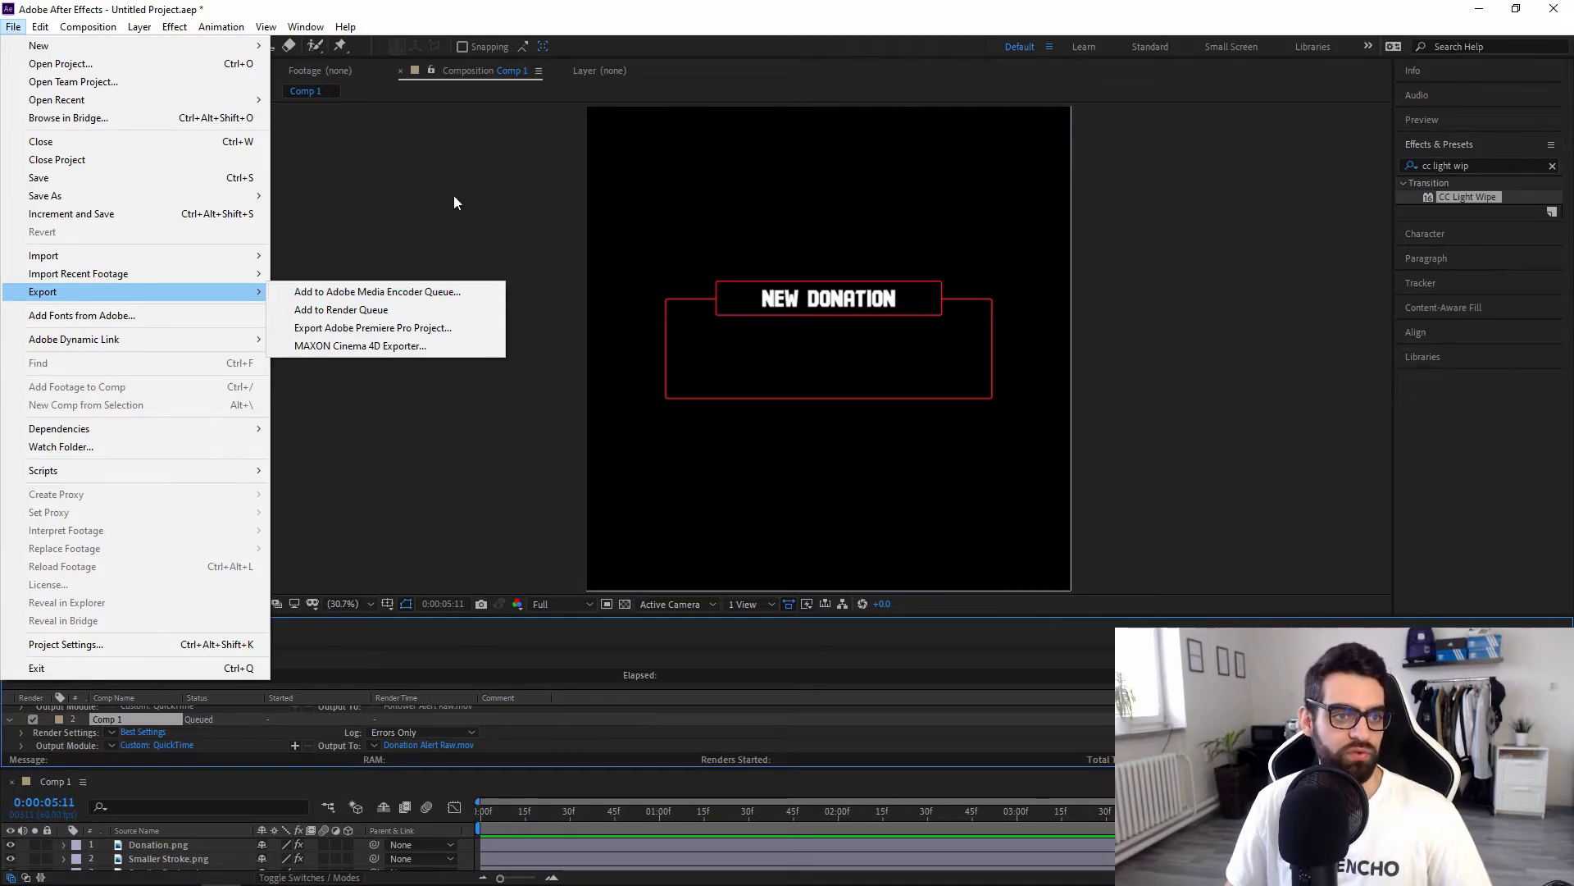
left_click(638, 8)
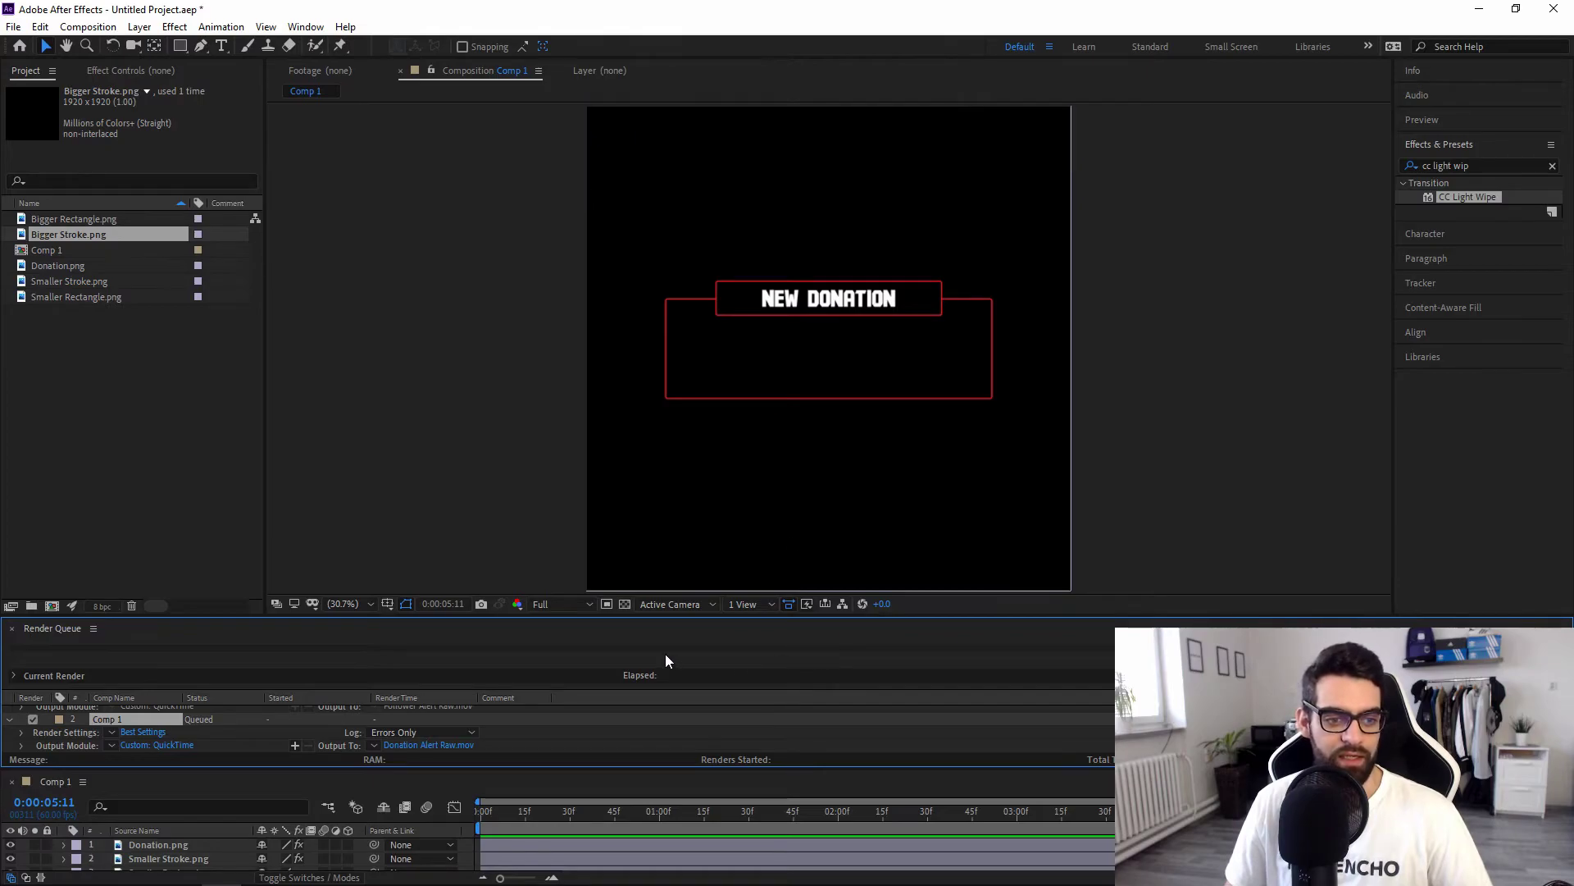
left_click(625, 604)
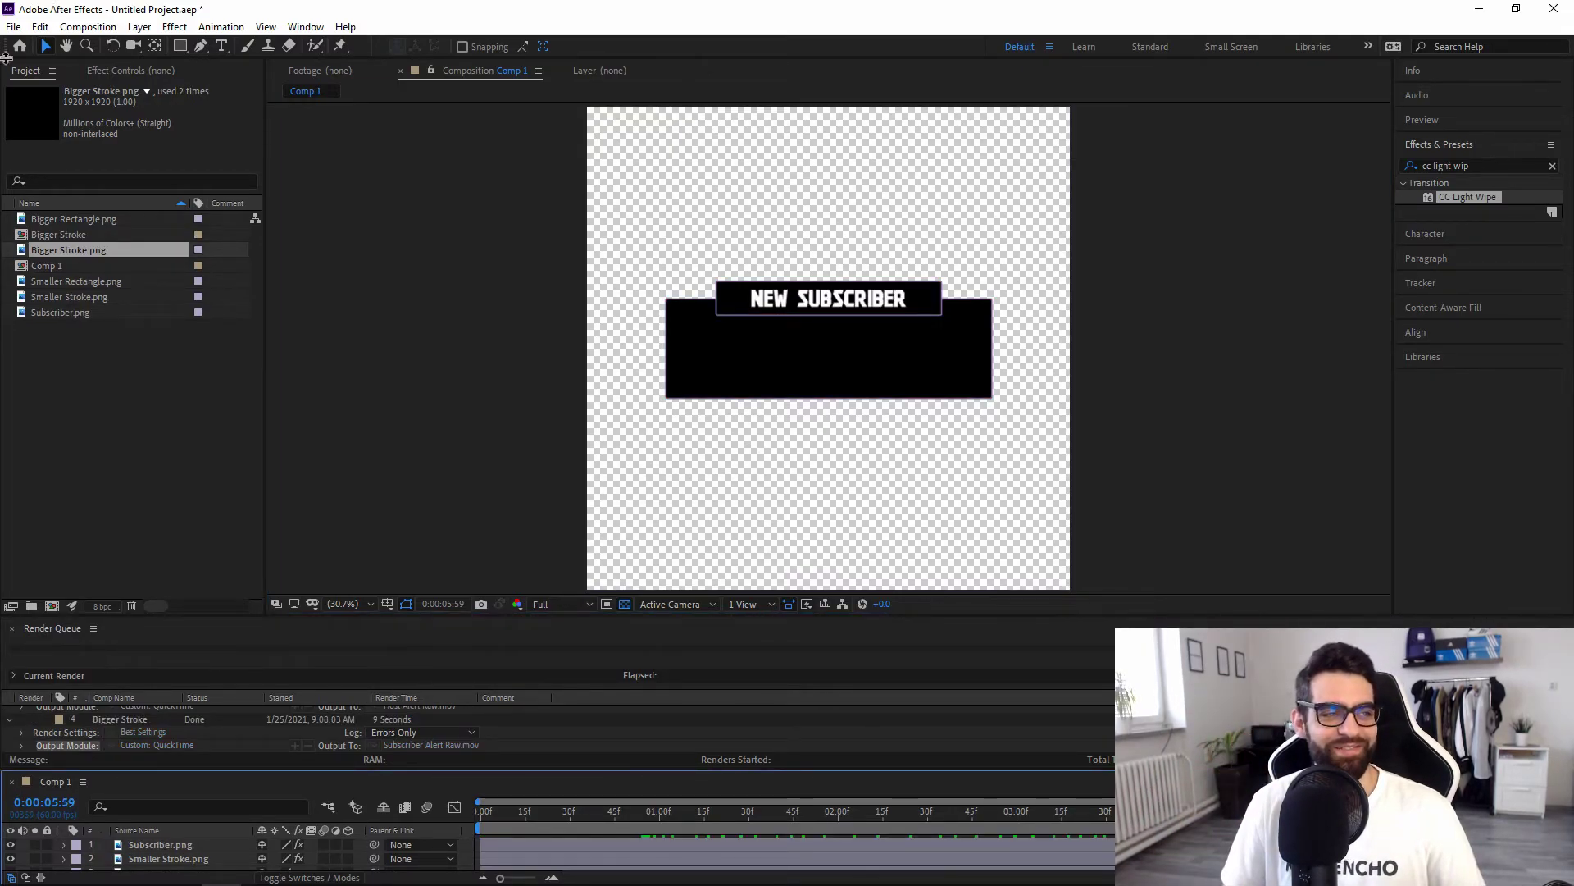
Save As the After Effects project into the Assets folder as Untitled Project.aep.
left_click(13, 26)
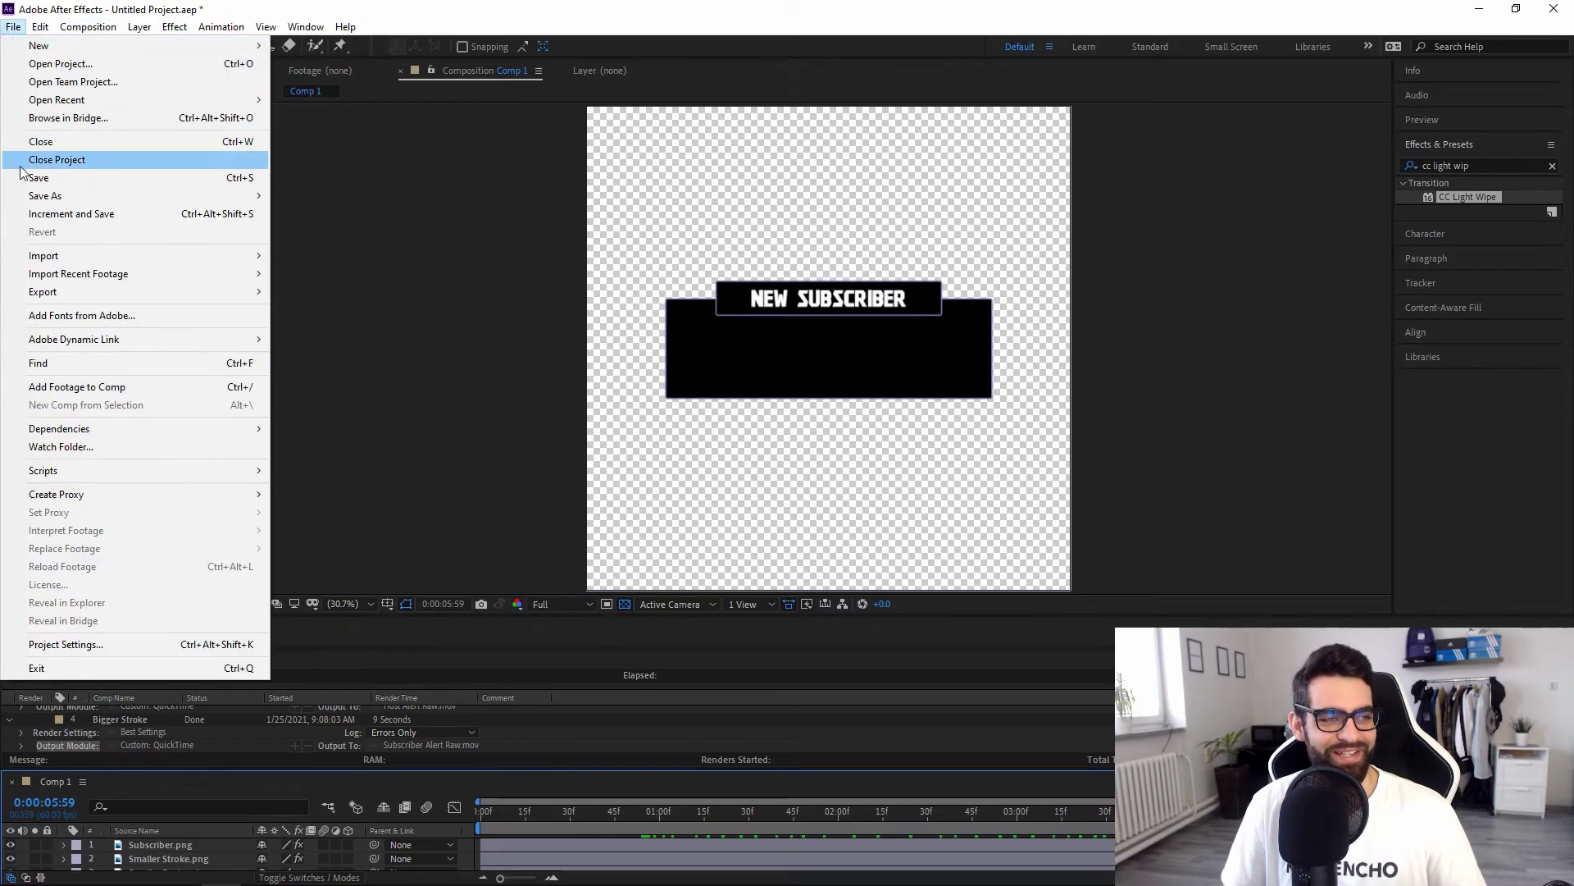
mouse_move(31, 195)
left_click(396, 194)
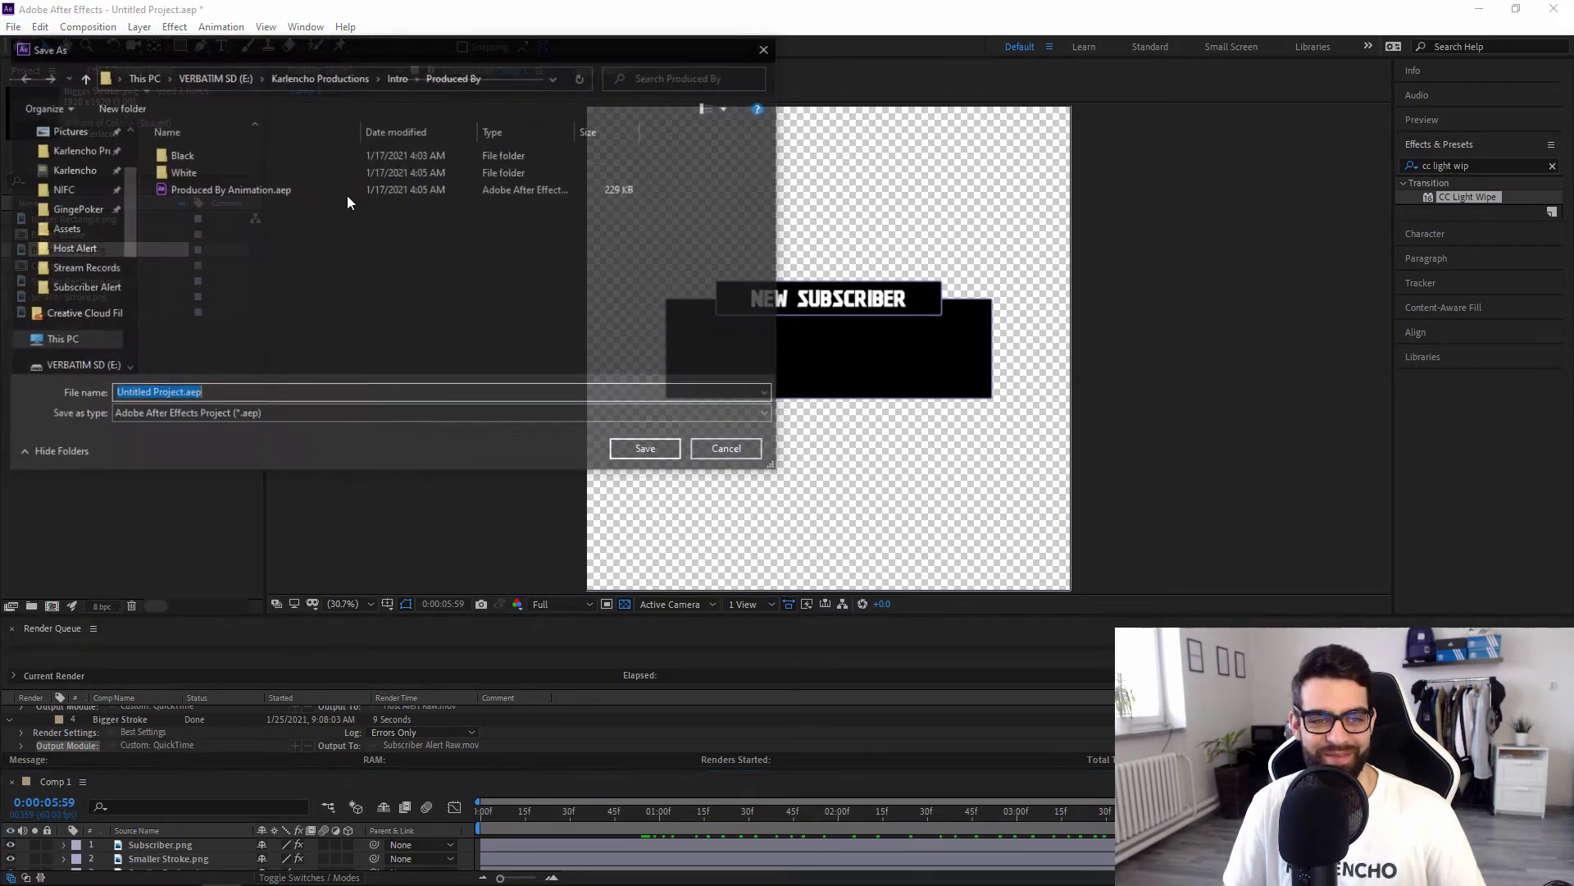
left_click(67, 233)
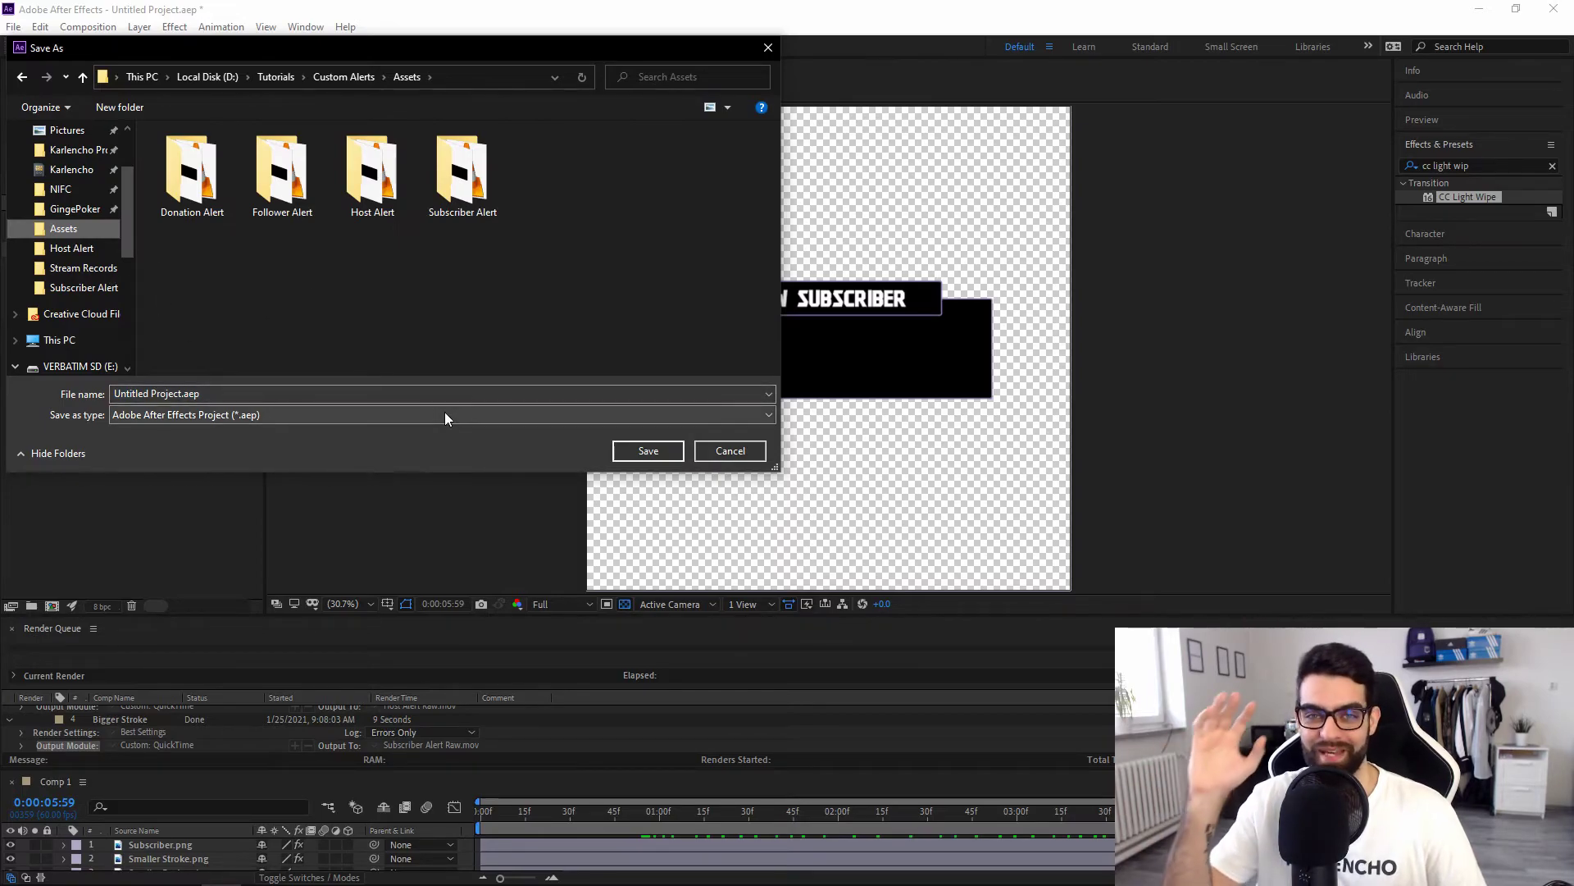
left_click(660, 451)
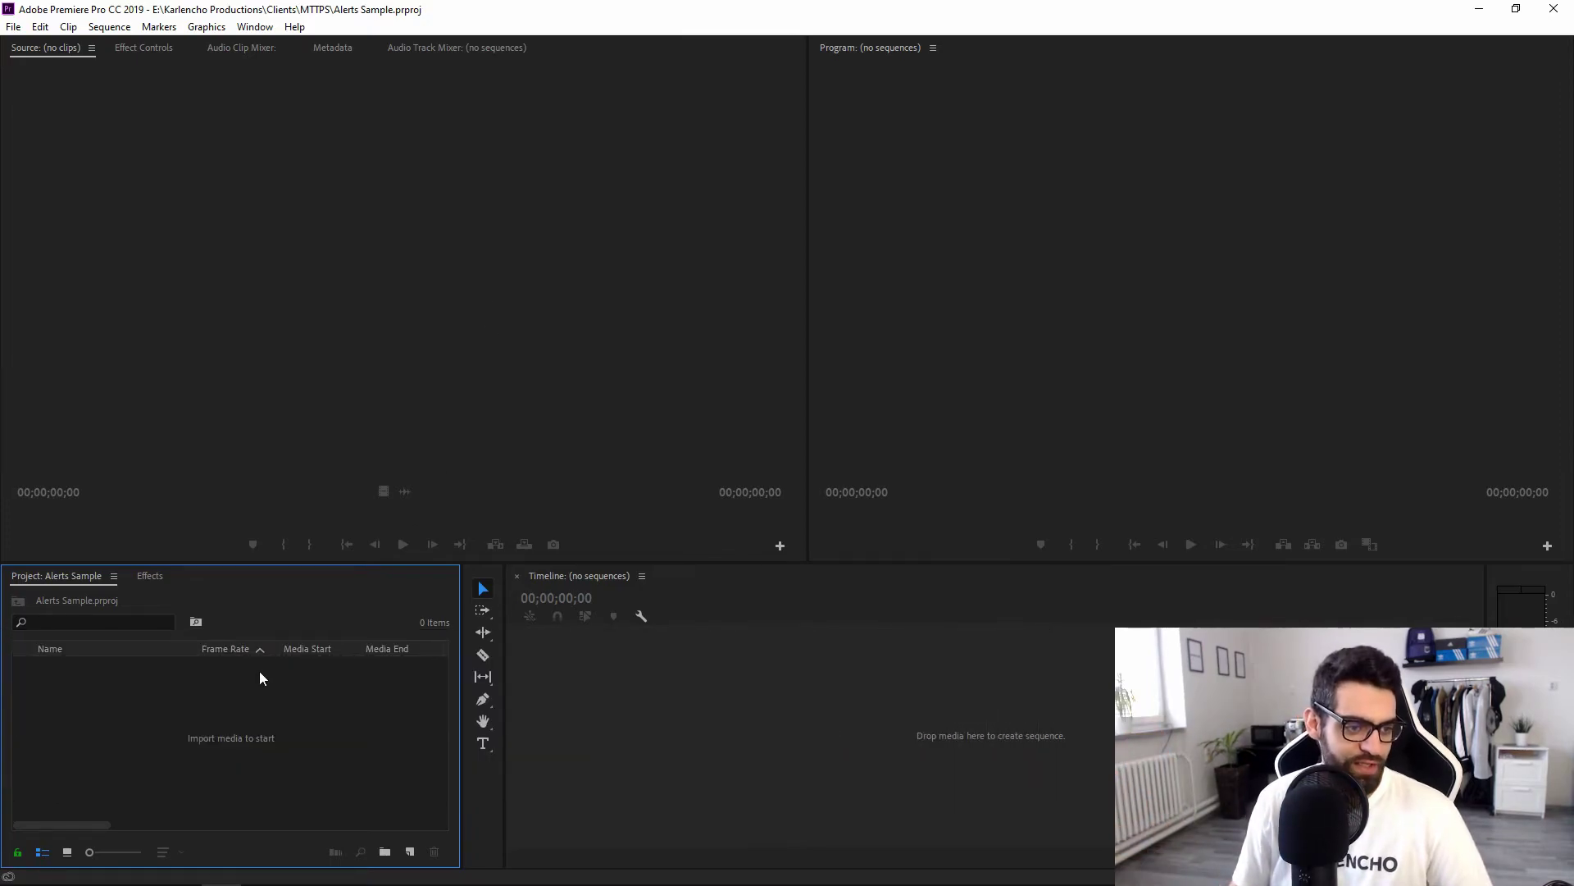
Import Donation Alert Raw.mov and Follower Alert Raw.mov from their Assets folders.
double_click(261, 677)
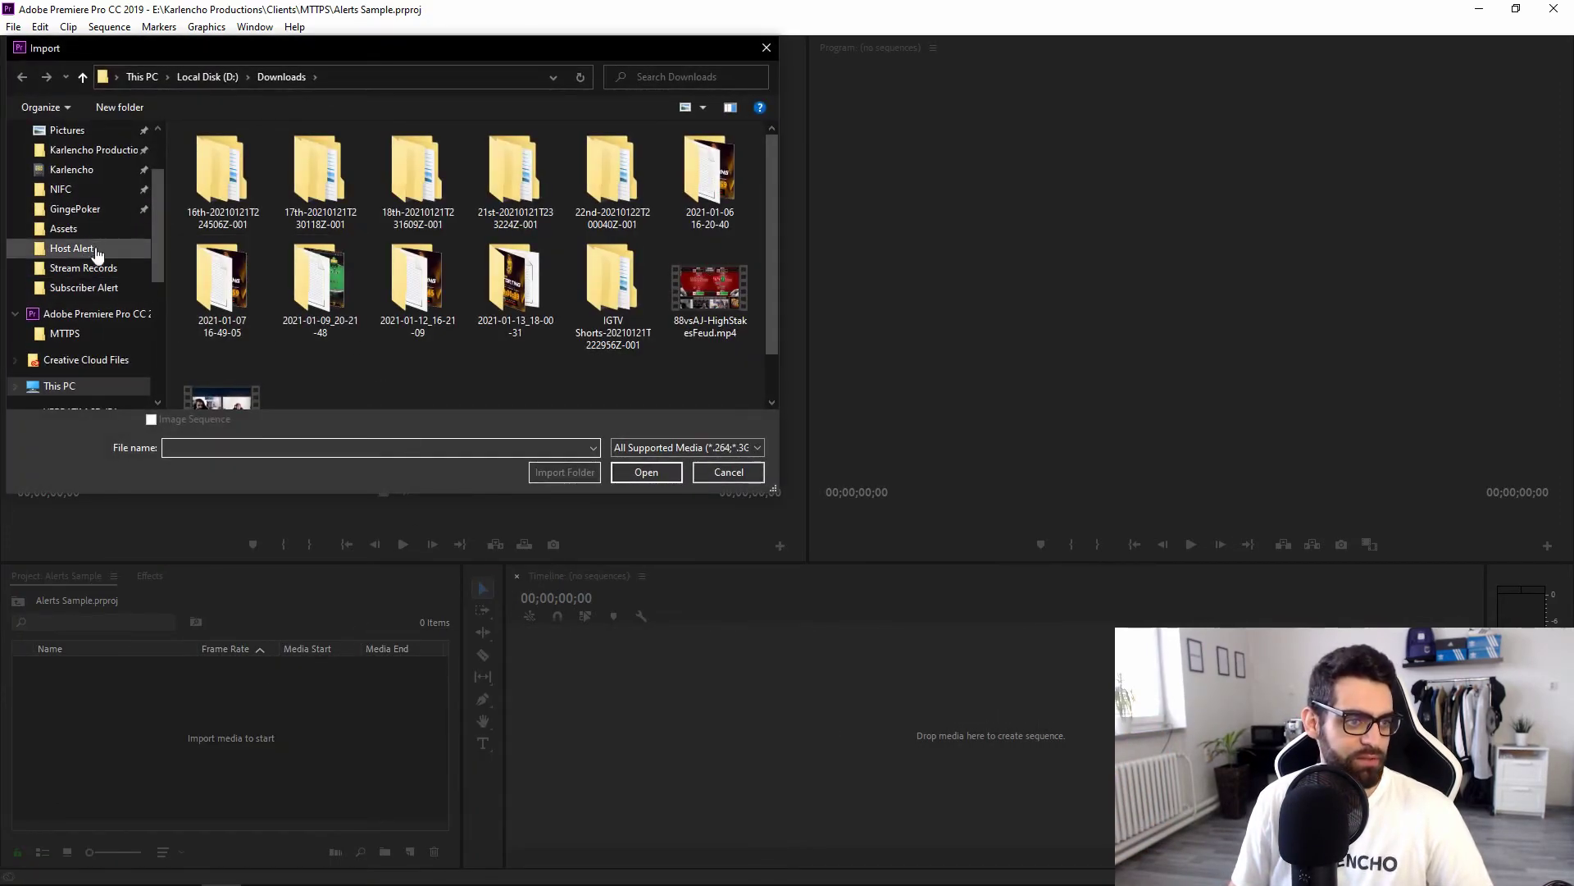
left_click(74, 230)
double_click(222, 168)
double_click(421, 176)
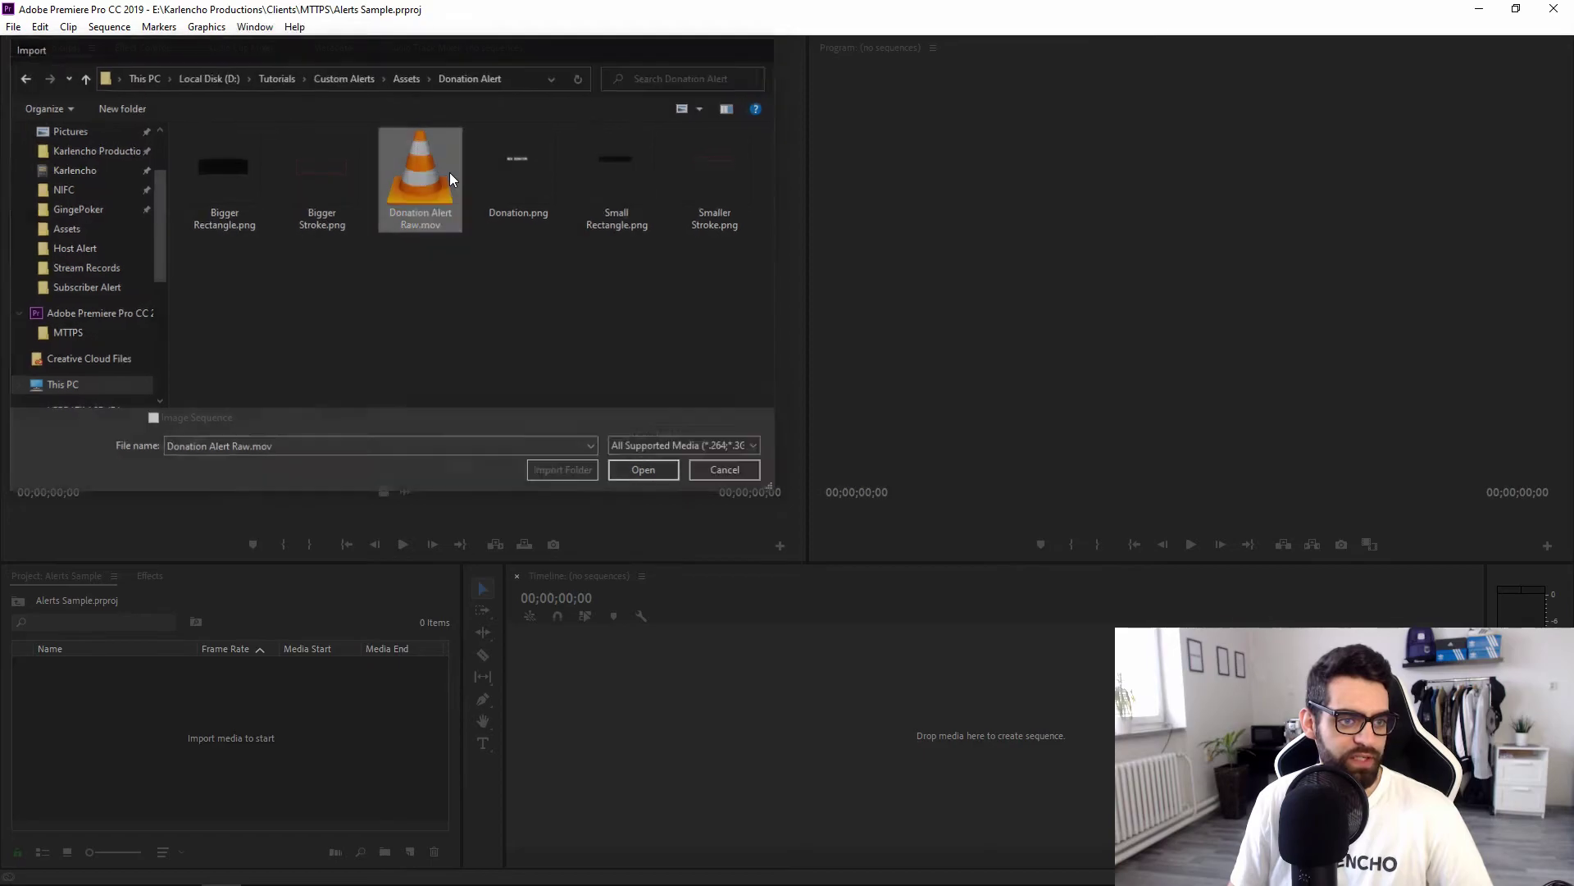
double_click(88, 728)
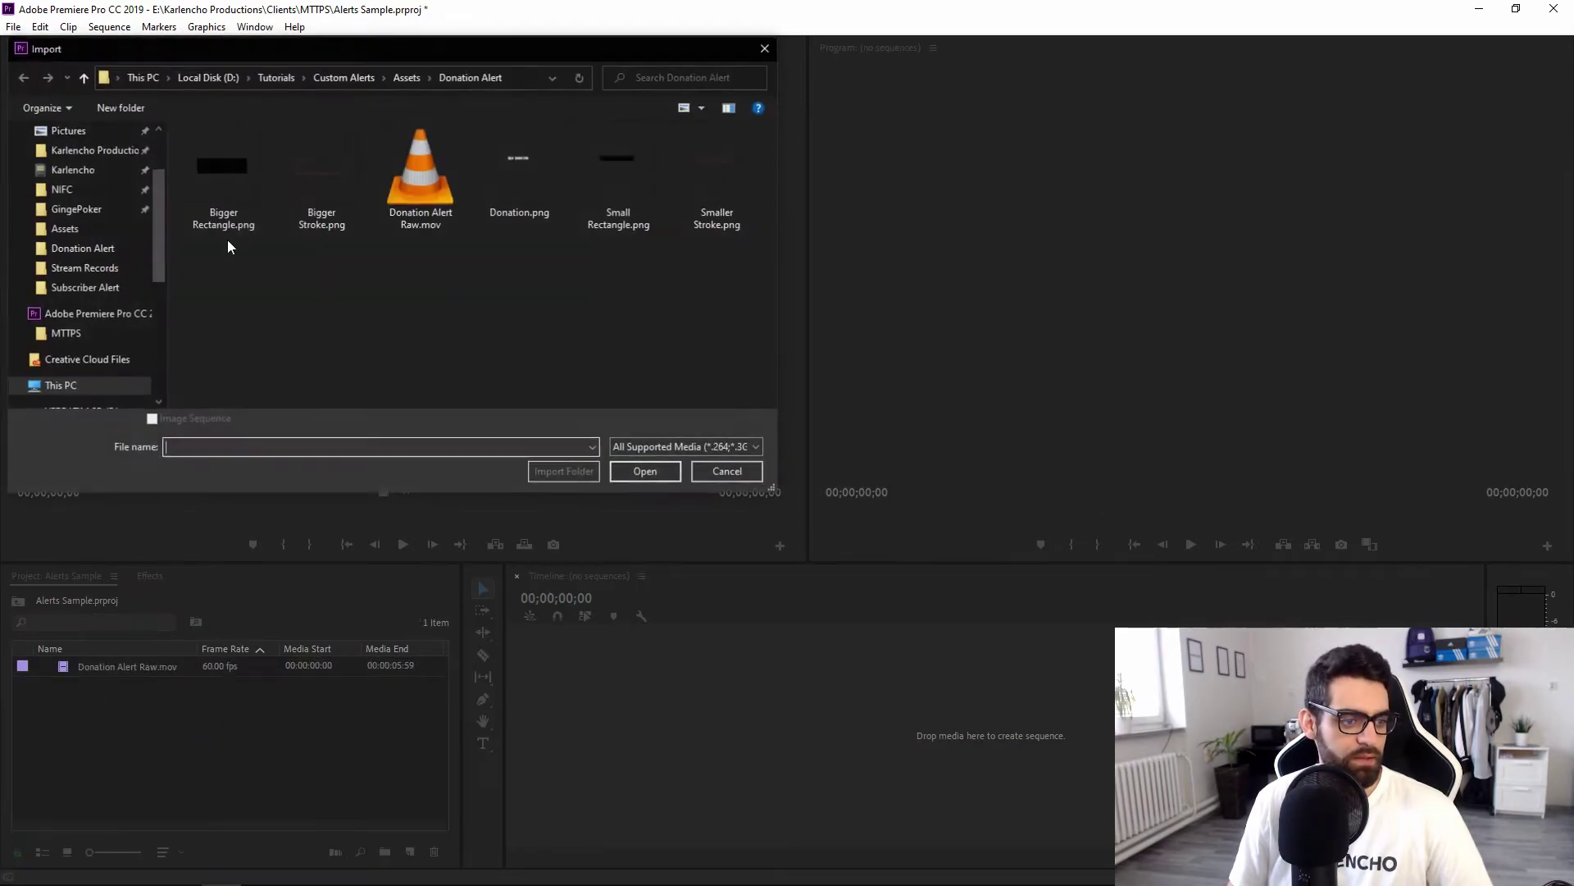
double_click(321, 185)
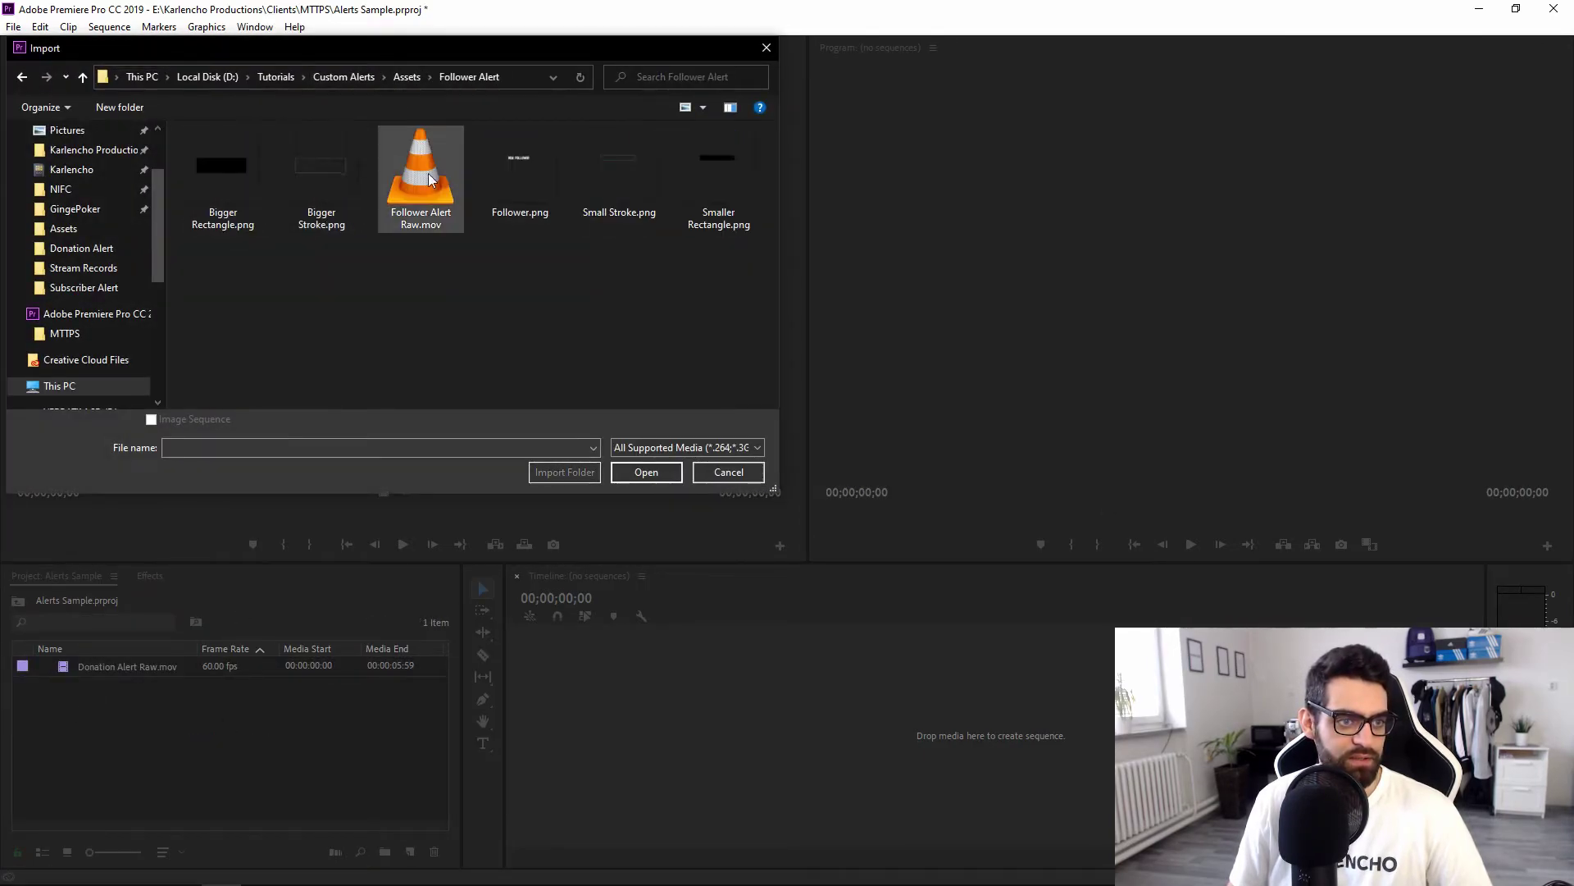
double_click(420, 172)
Import Host Alert Raw.mov and Subscriber Alert Raw.mov from their Assets folders.
double_click(199, 752)
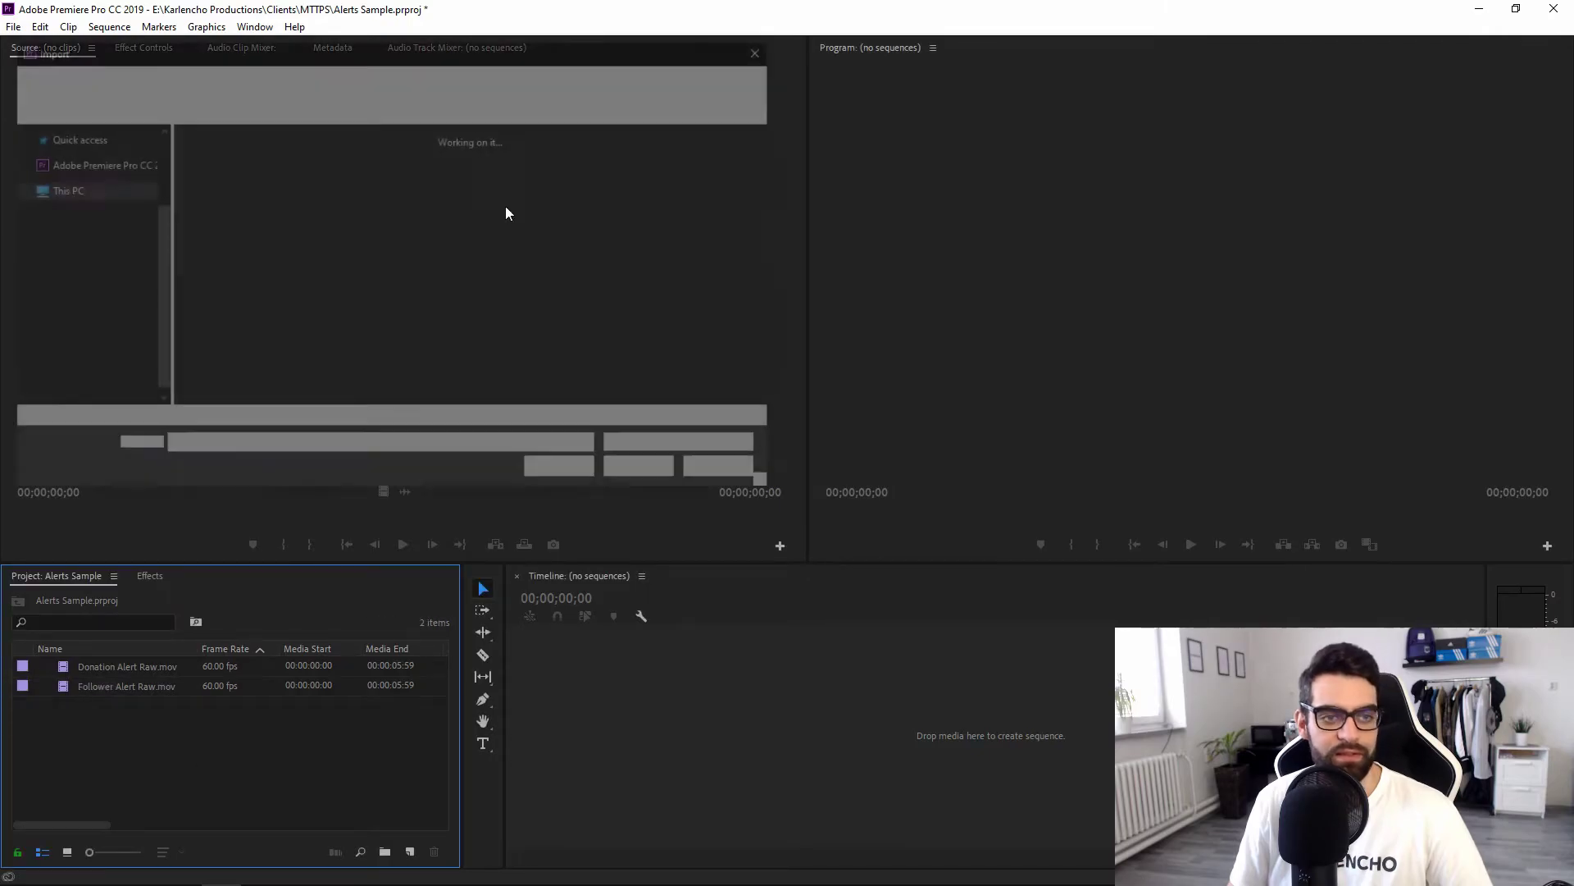
left_click(406, 81)
double_click(447, 164)
double_click(415, 177)
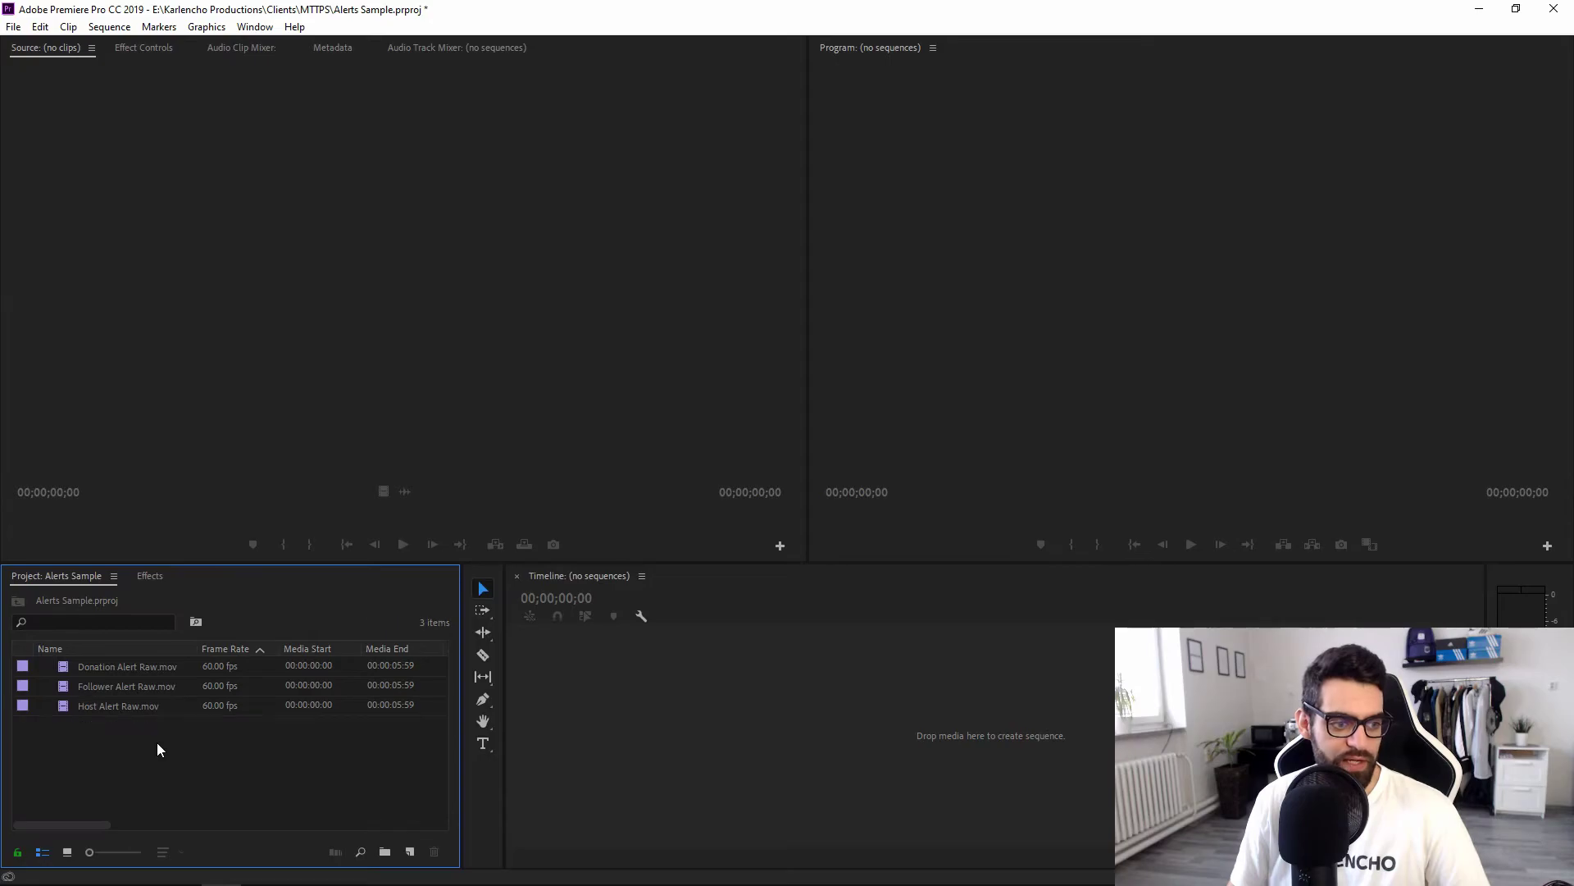
double_click(158, 747)
left_click(399, 80)
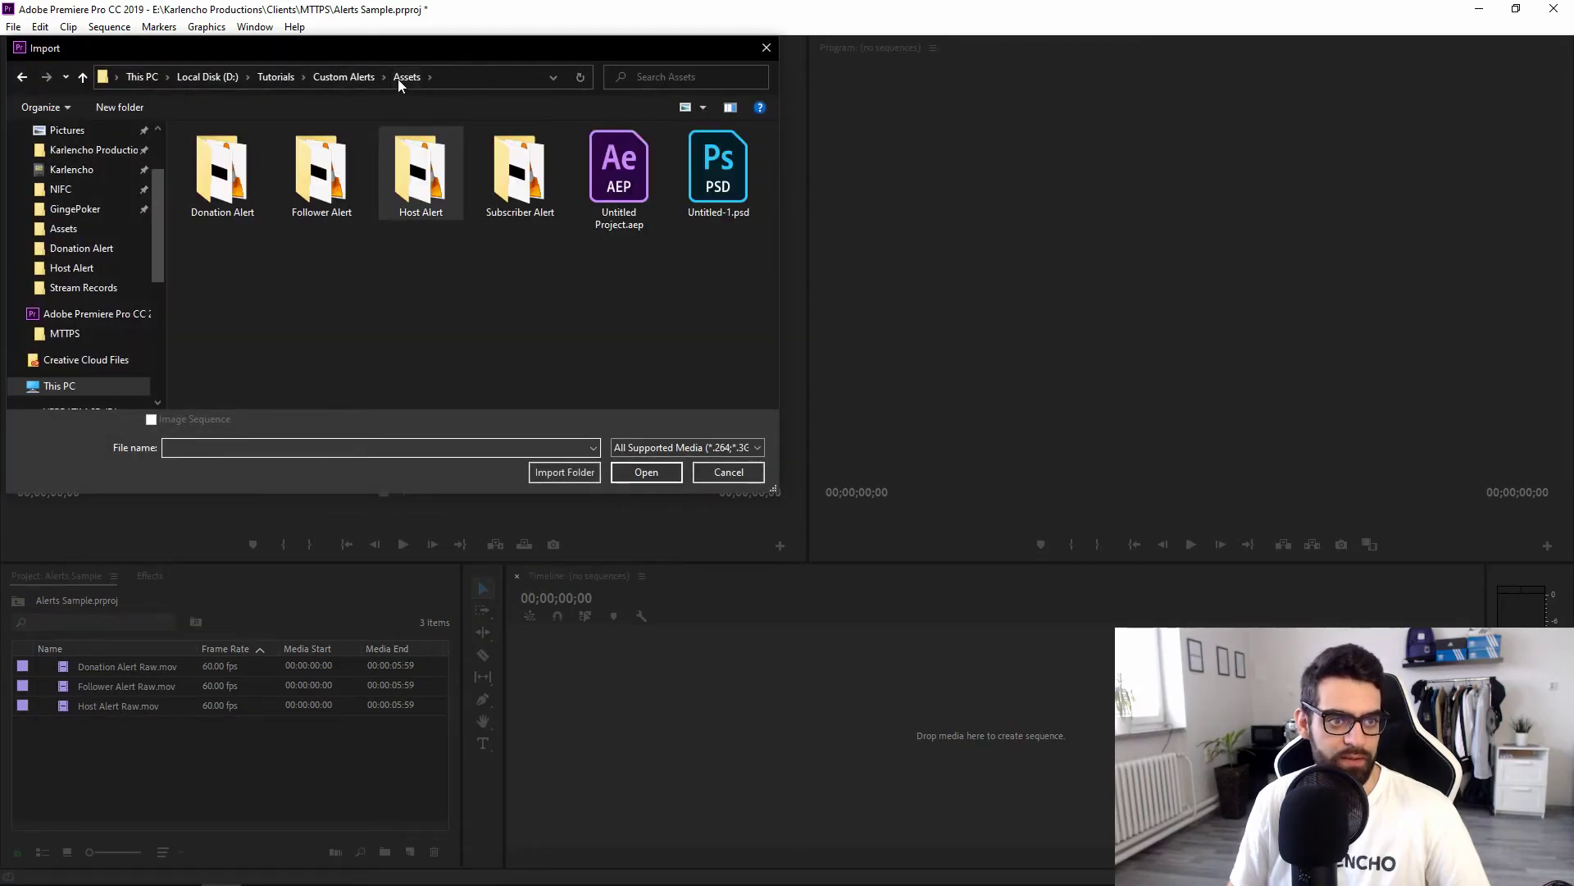
double_click(518, 172)
left_click(647, 187)
double_click(646, 183)
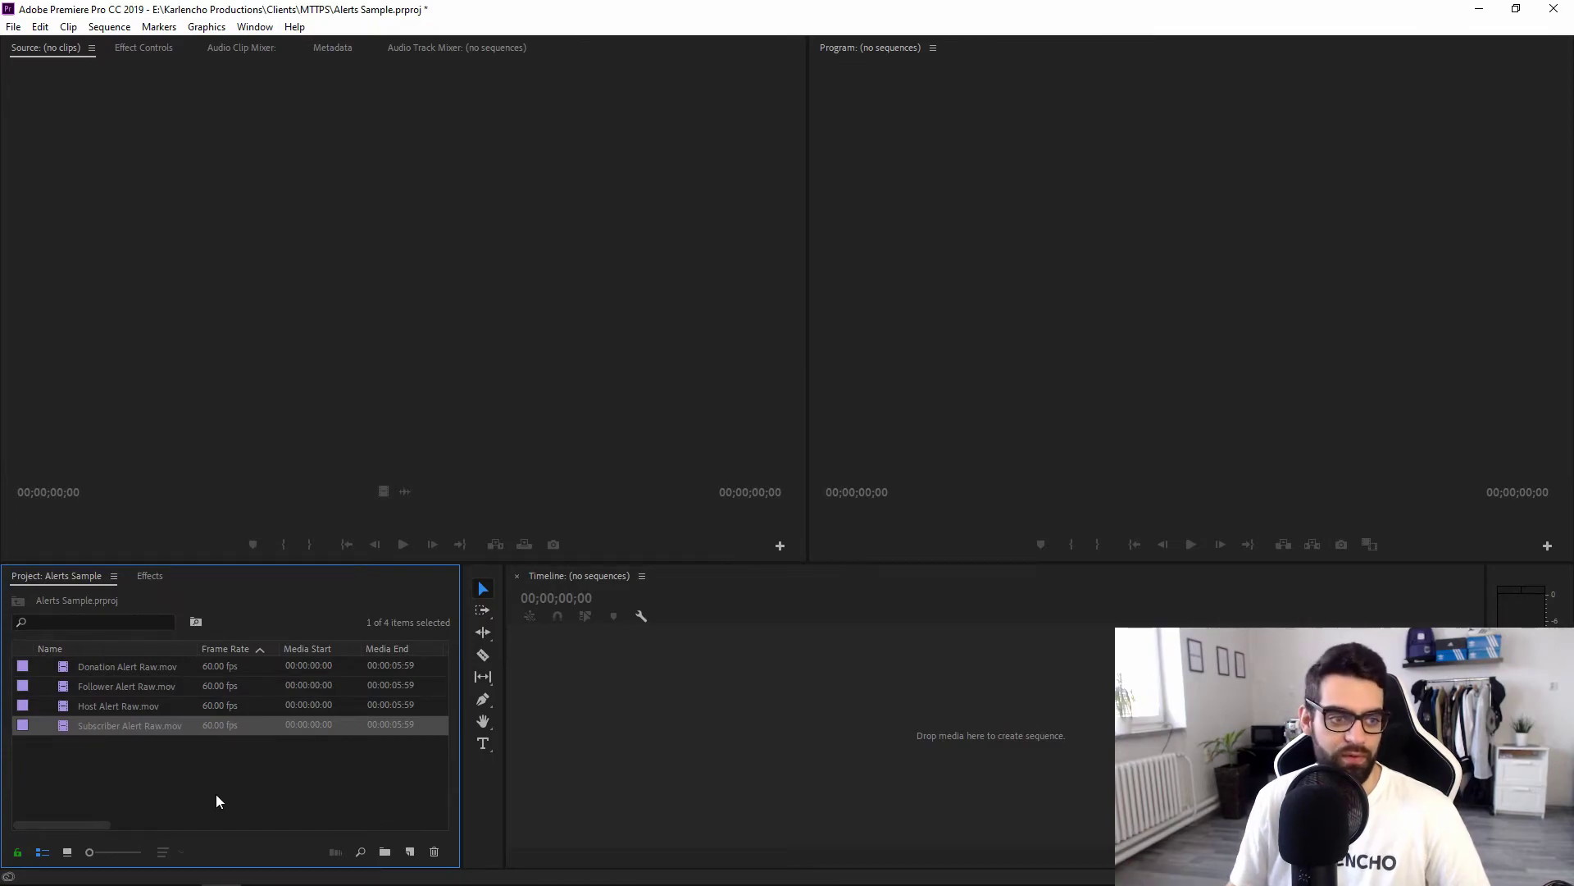
Drop Donation Alert Raw.mov on the empty Timeline to make its sequence, then scrub to 00:00:02:09.
left_click(190, 788)
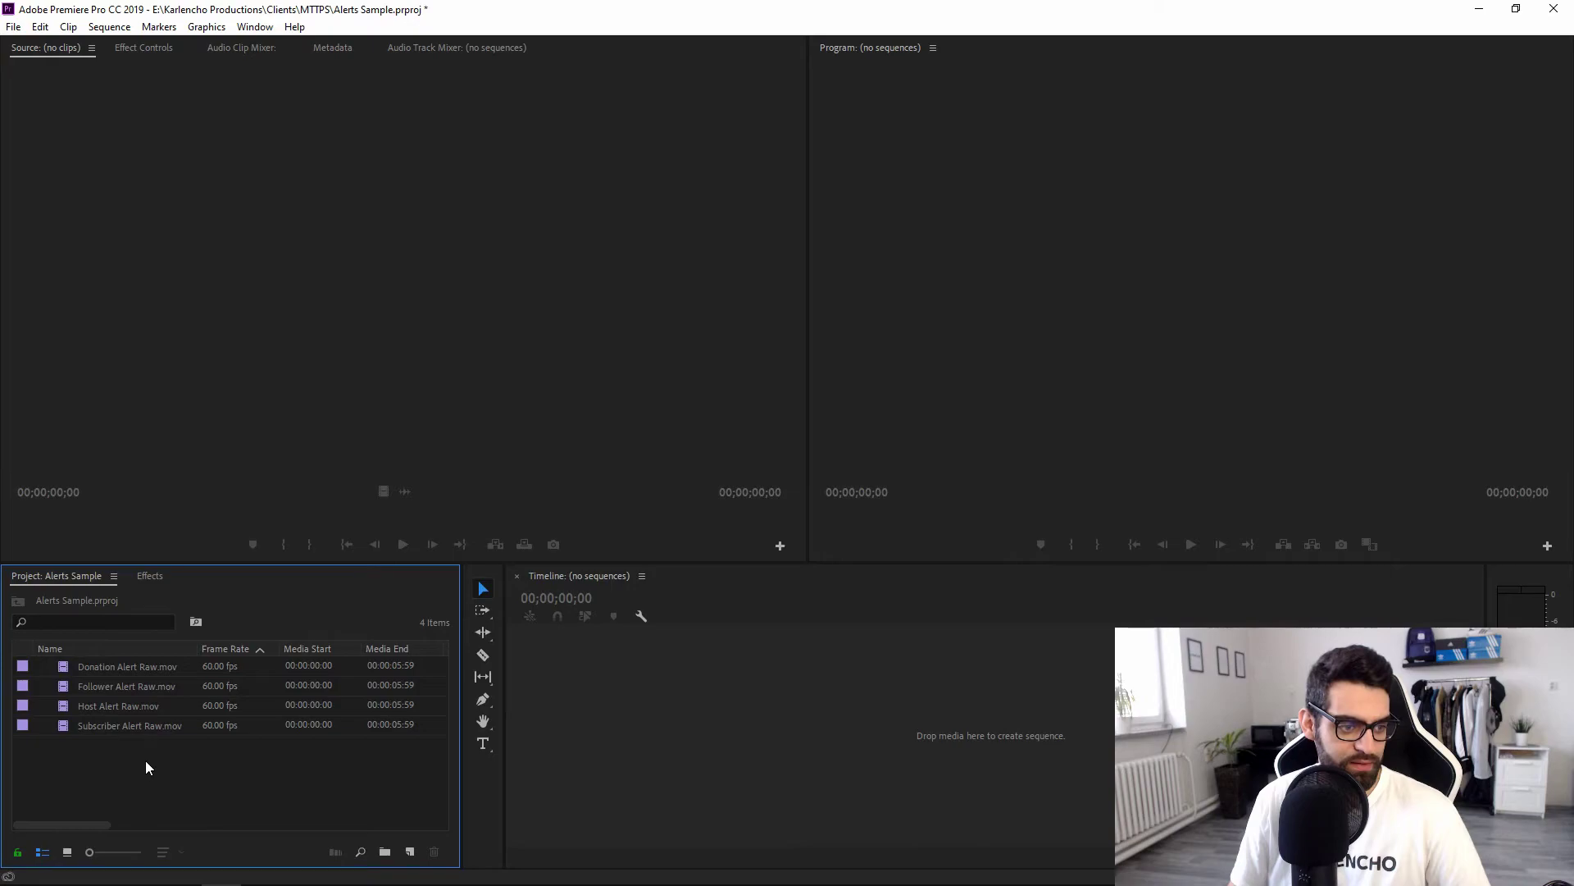
left_click_drag(120, 670, 664, 716)
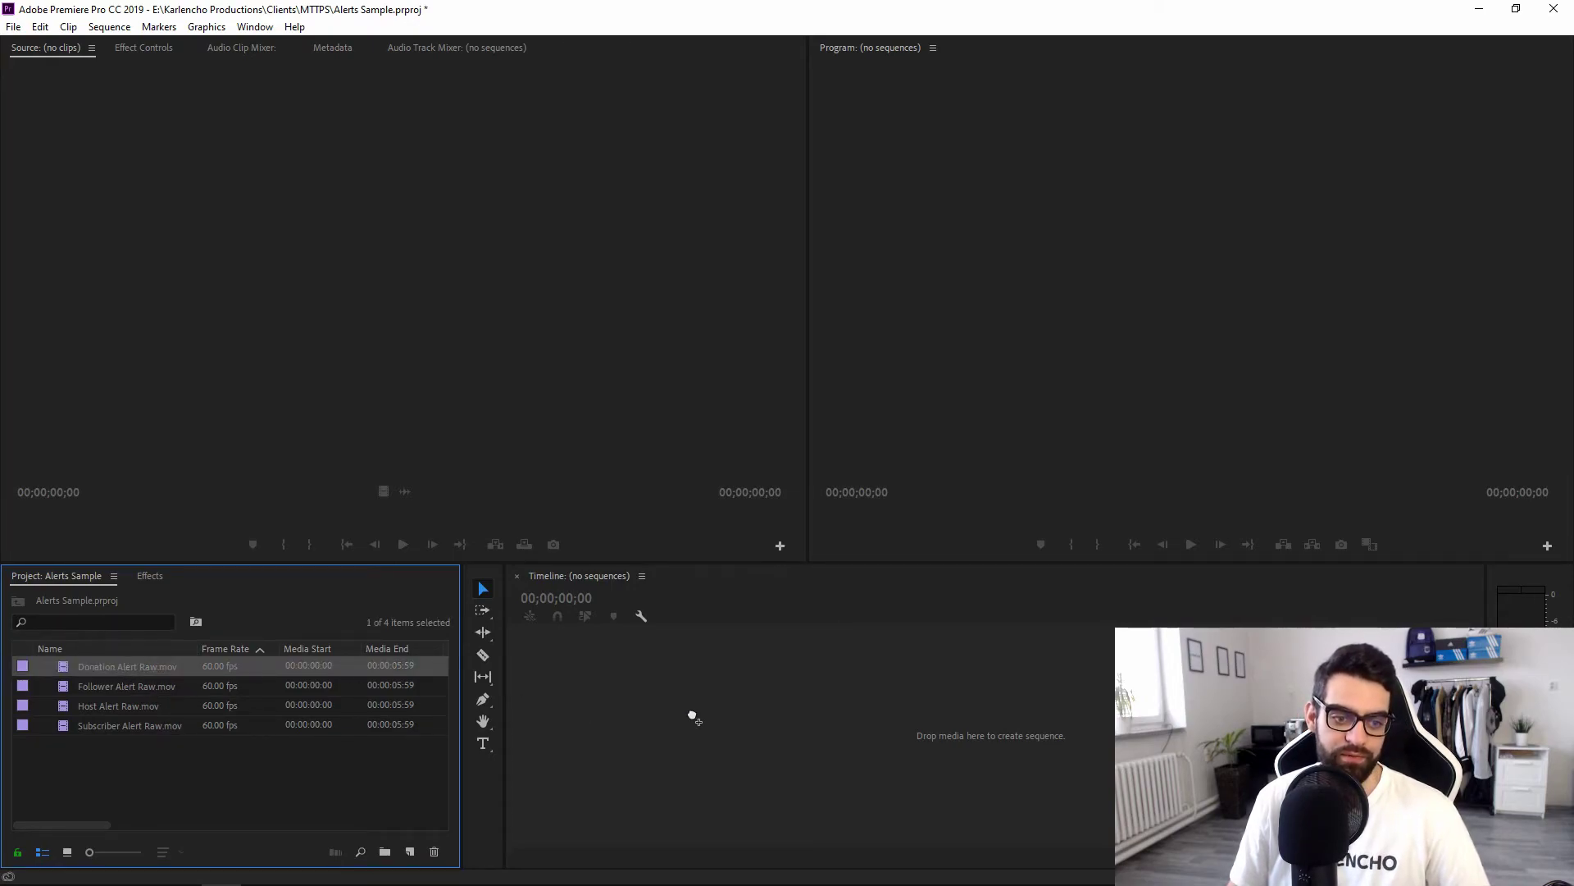
left_click_drag(693, 713, 693, 713)
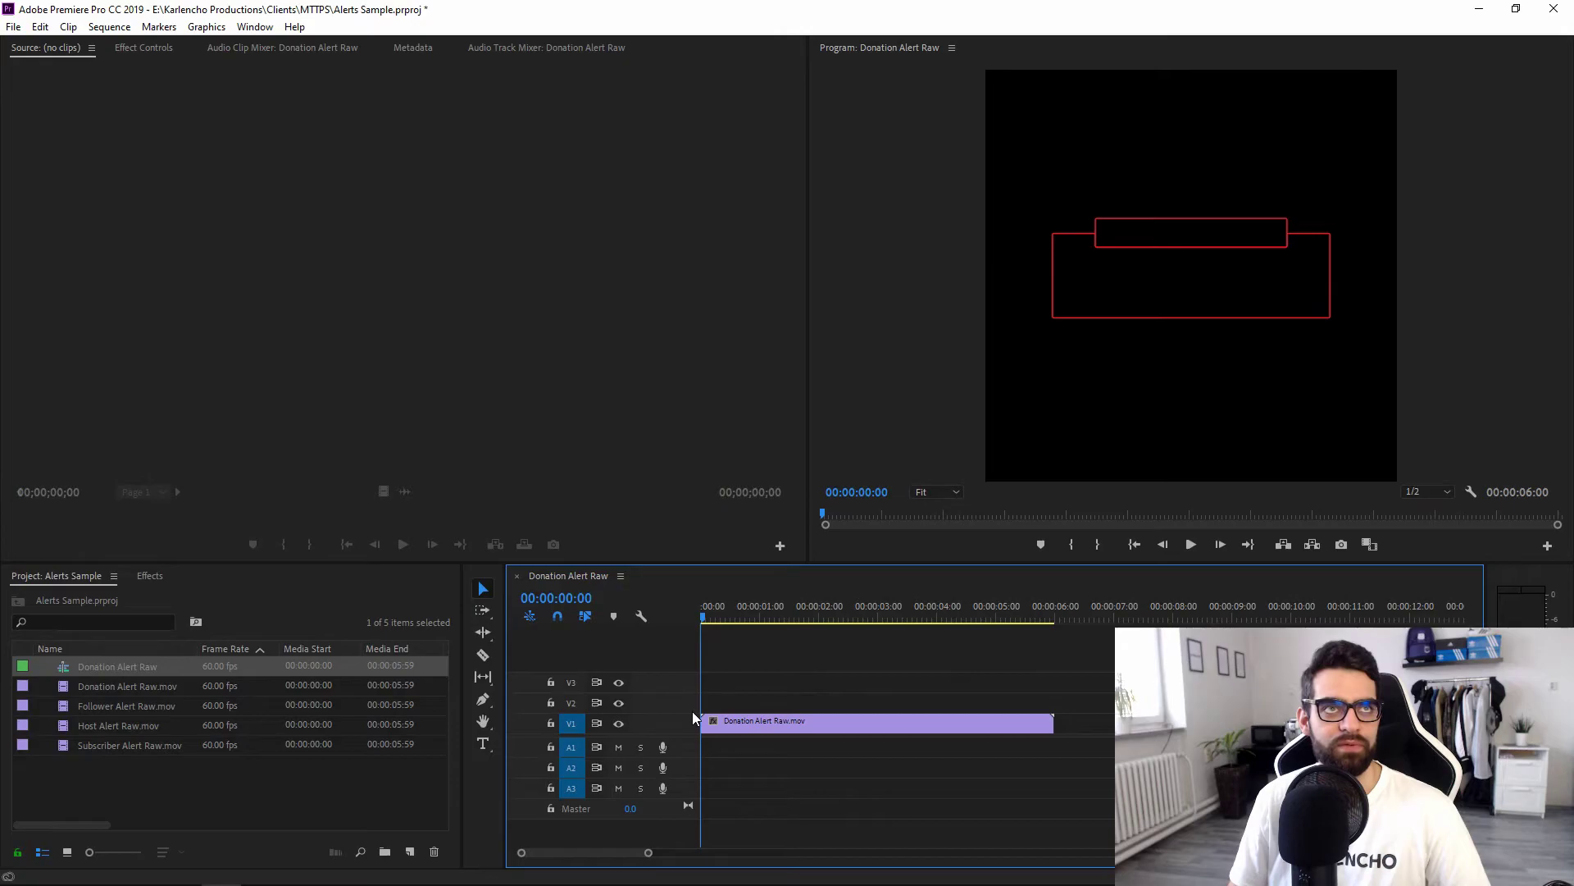
left_click_drag(753, 621, 669, 626)
left_click(115, 808)
left_click_drag(837, 625, 697, 625)
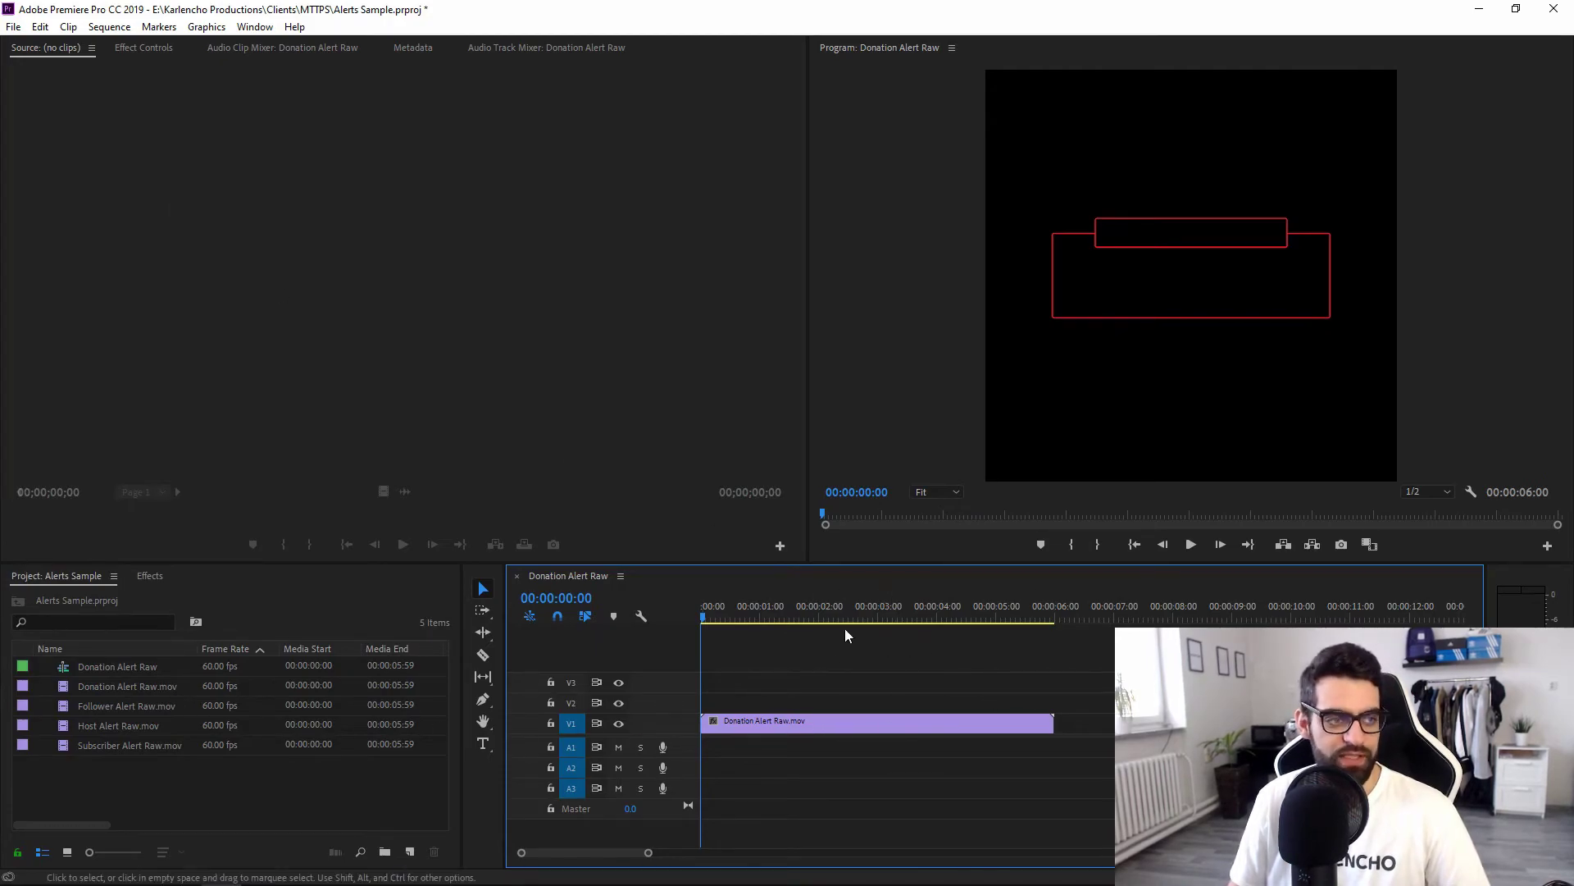
left_click(123, 686)
Open the media export settings and keep WebM as the format.
left_click(14, 26)
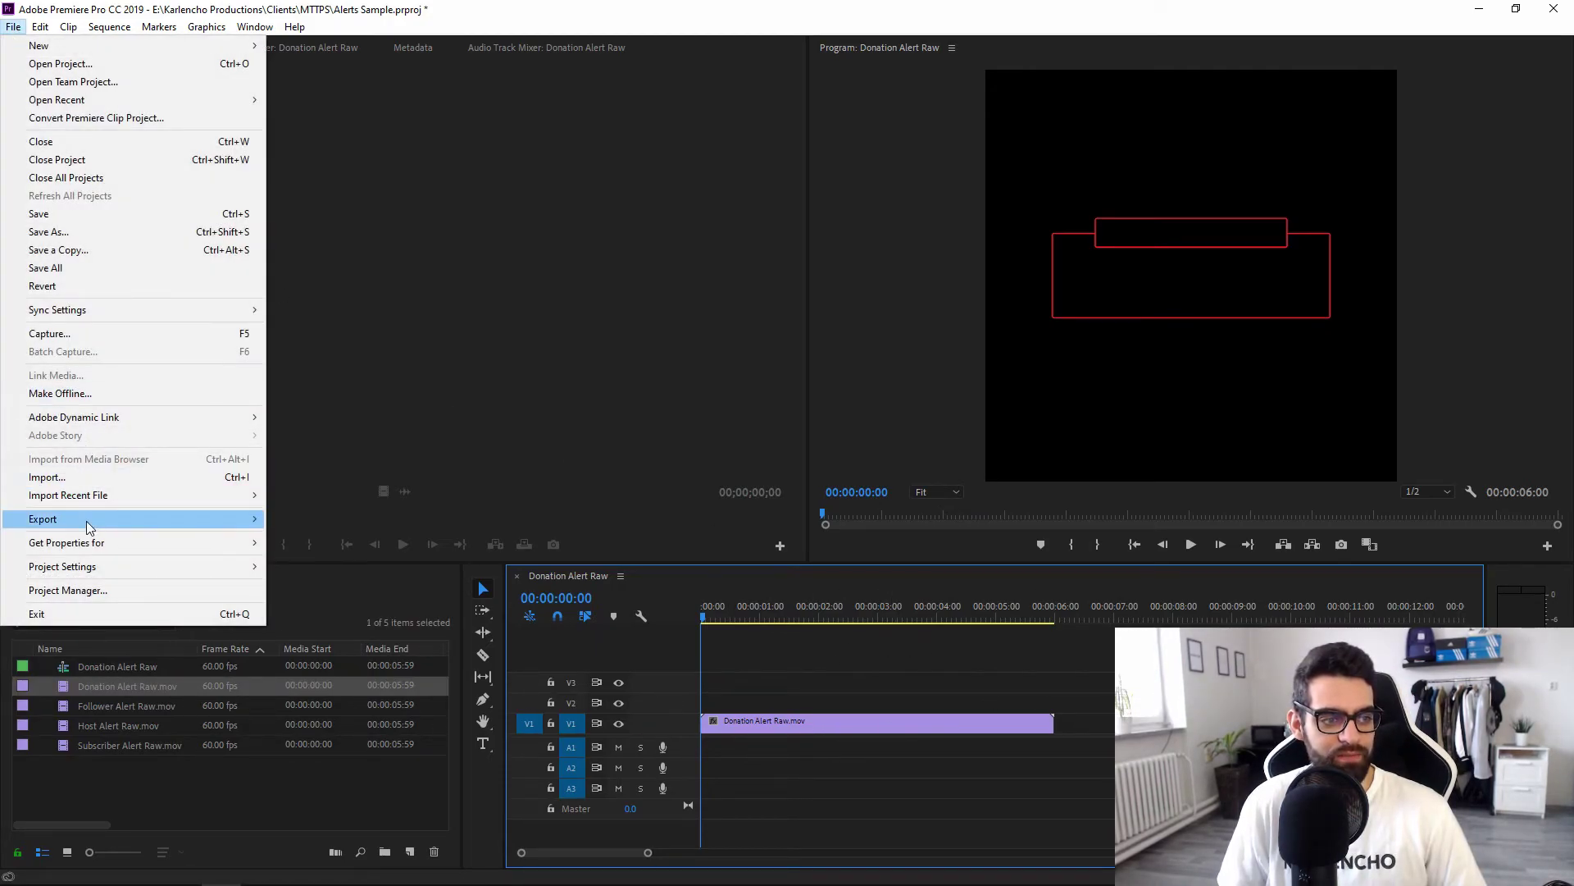
left_click(274, 520)
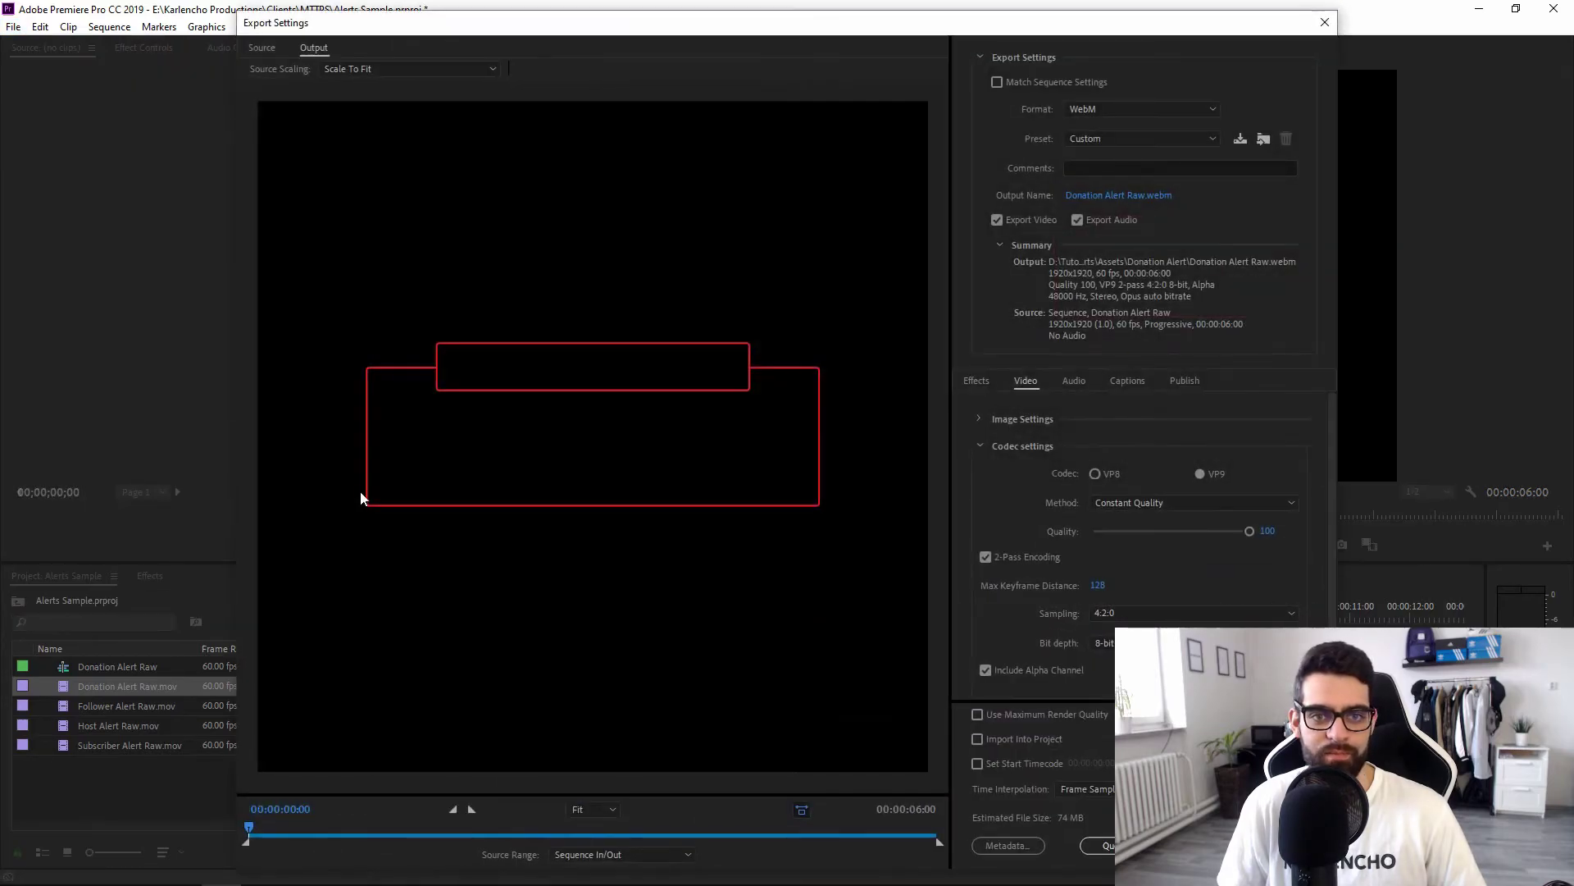
left_click(1102, 111)
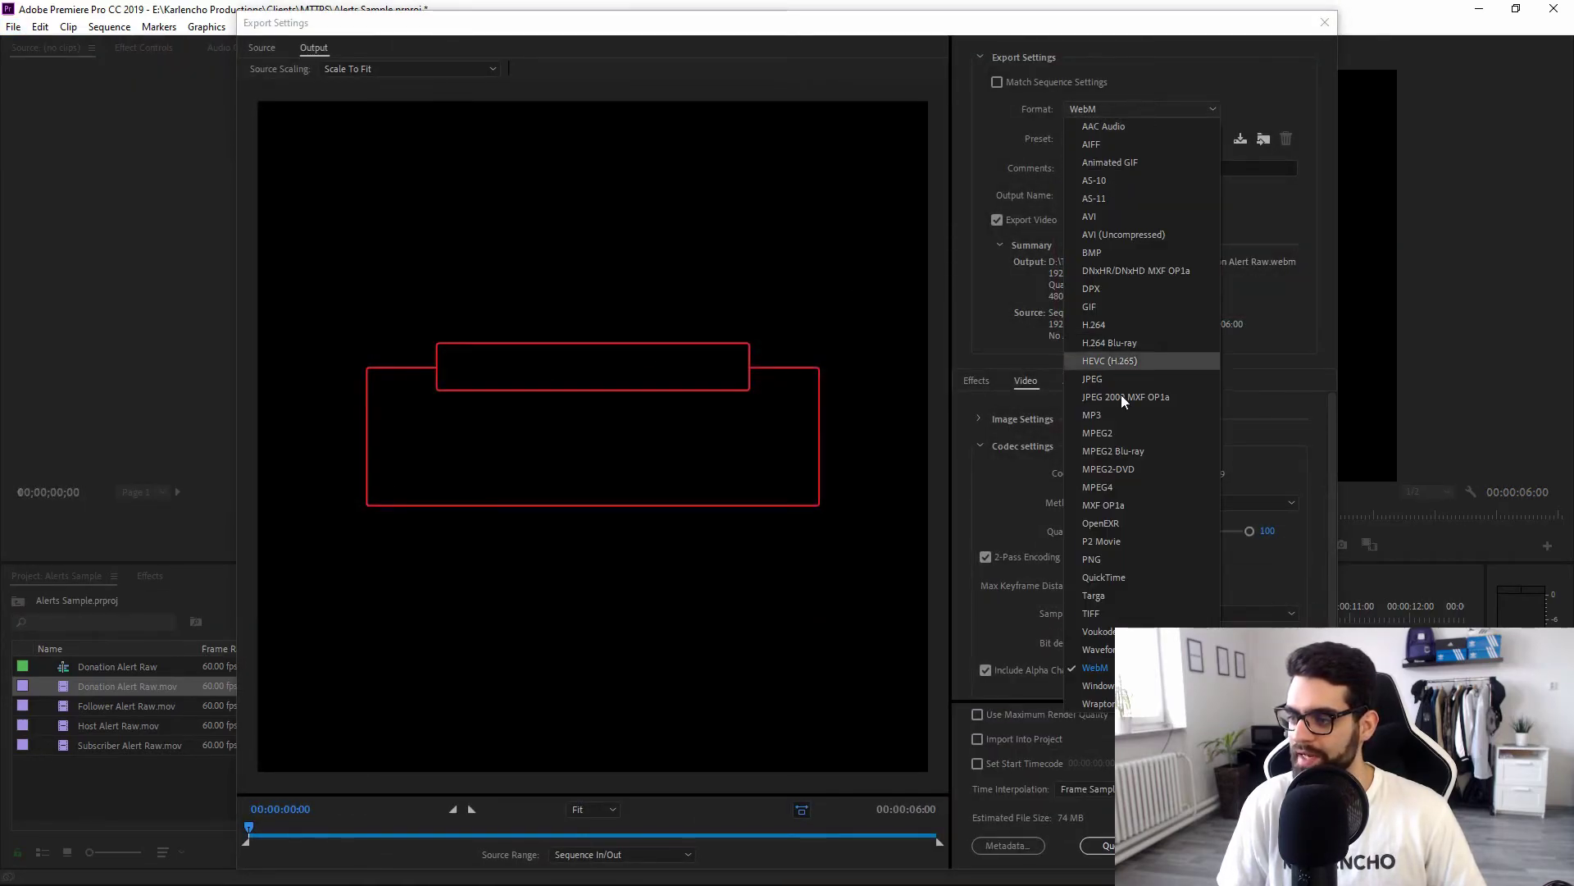
left_click_drag(914, 25, 692, 22)
left_click(918, 105)
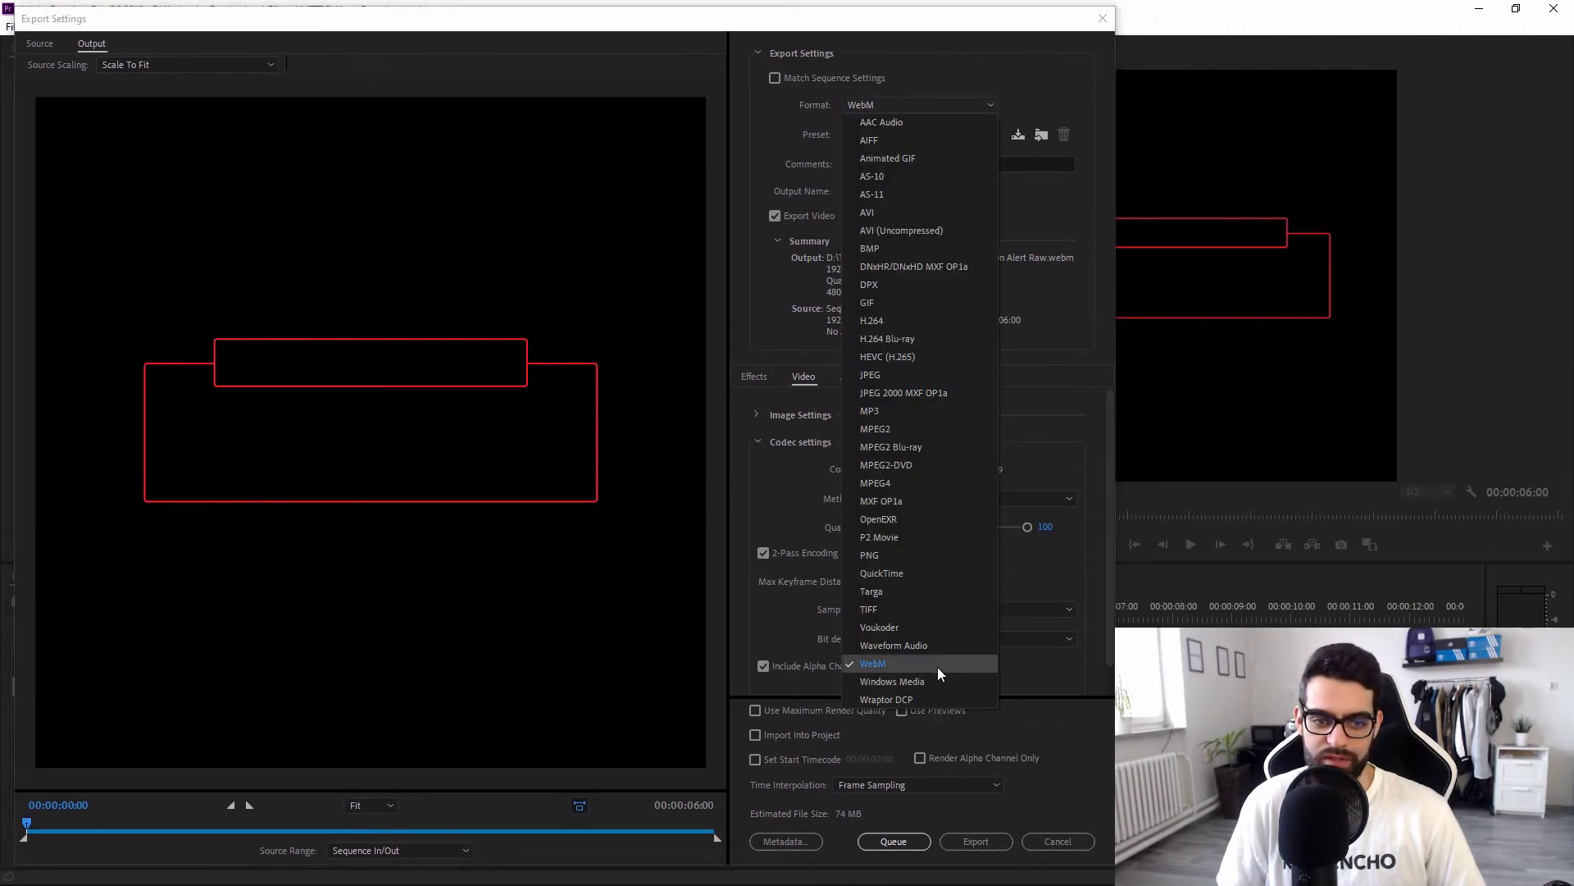
key("Escape")
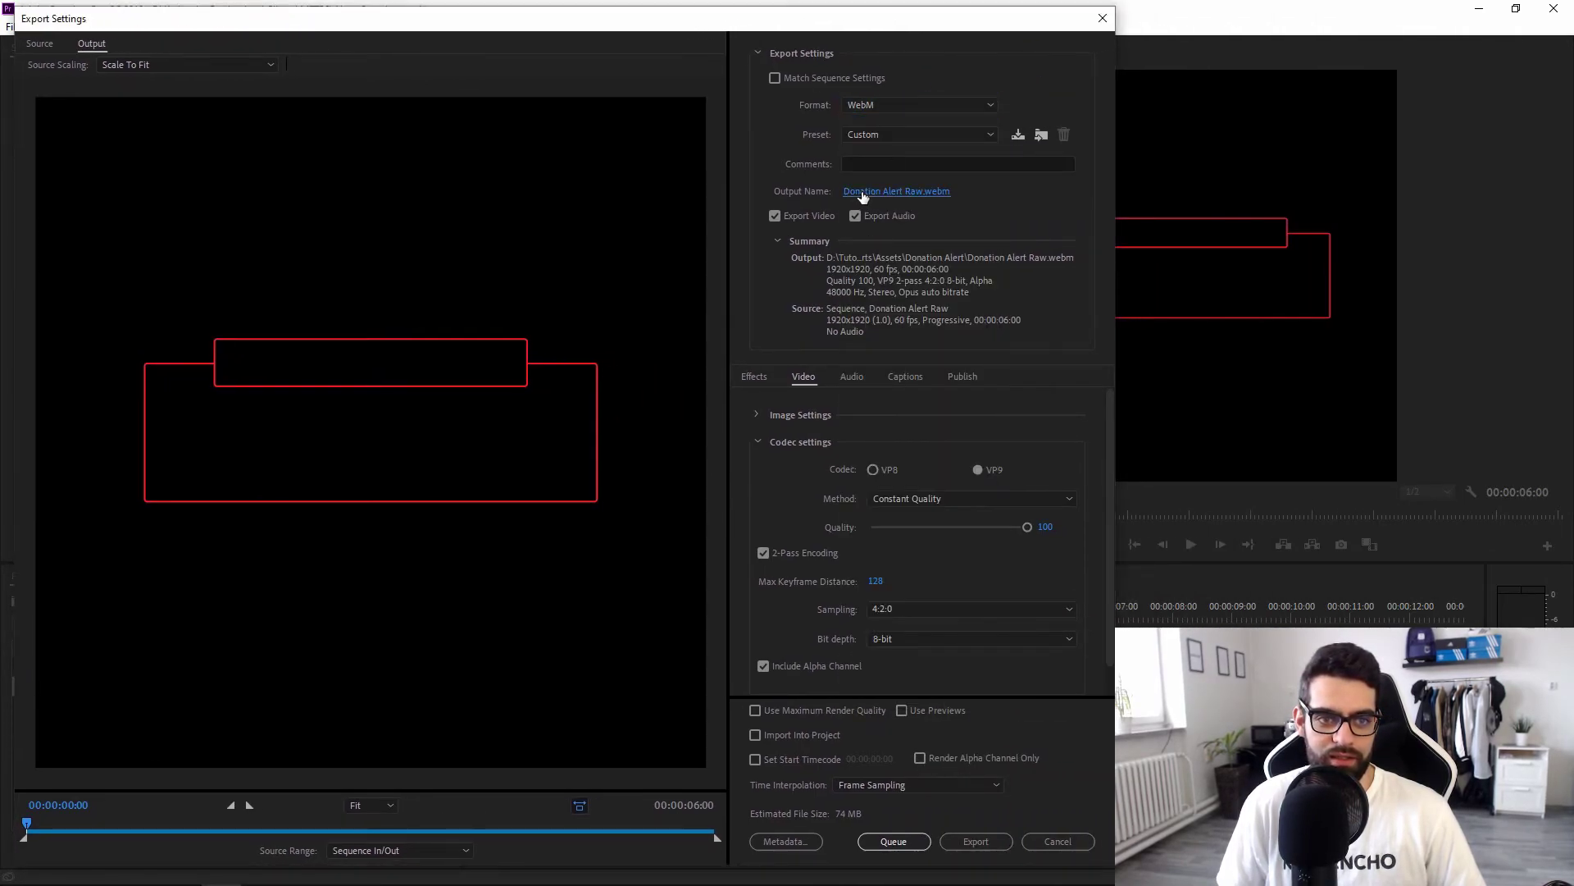
Set the export destination to Assets > Donation Alert with the name Dono Alert.webm.
left_click(890, 192)
left_click(416, 73)
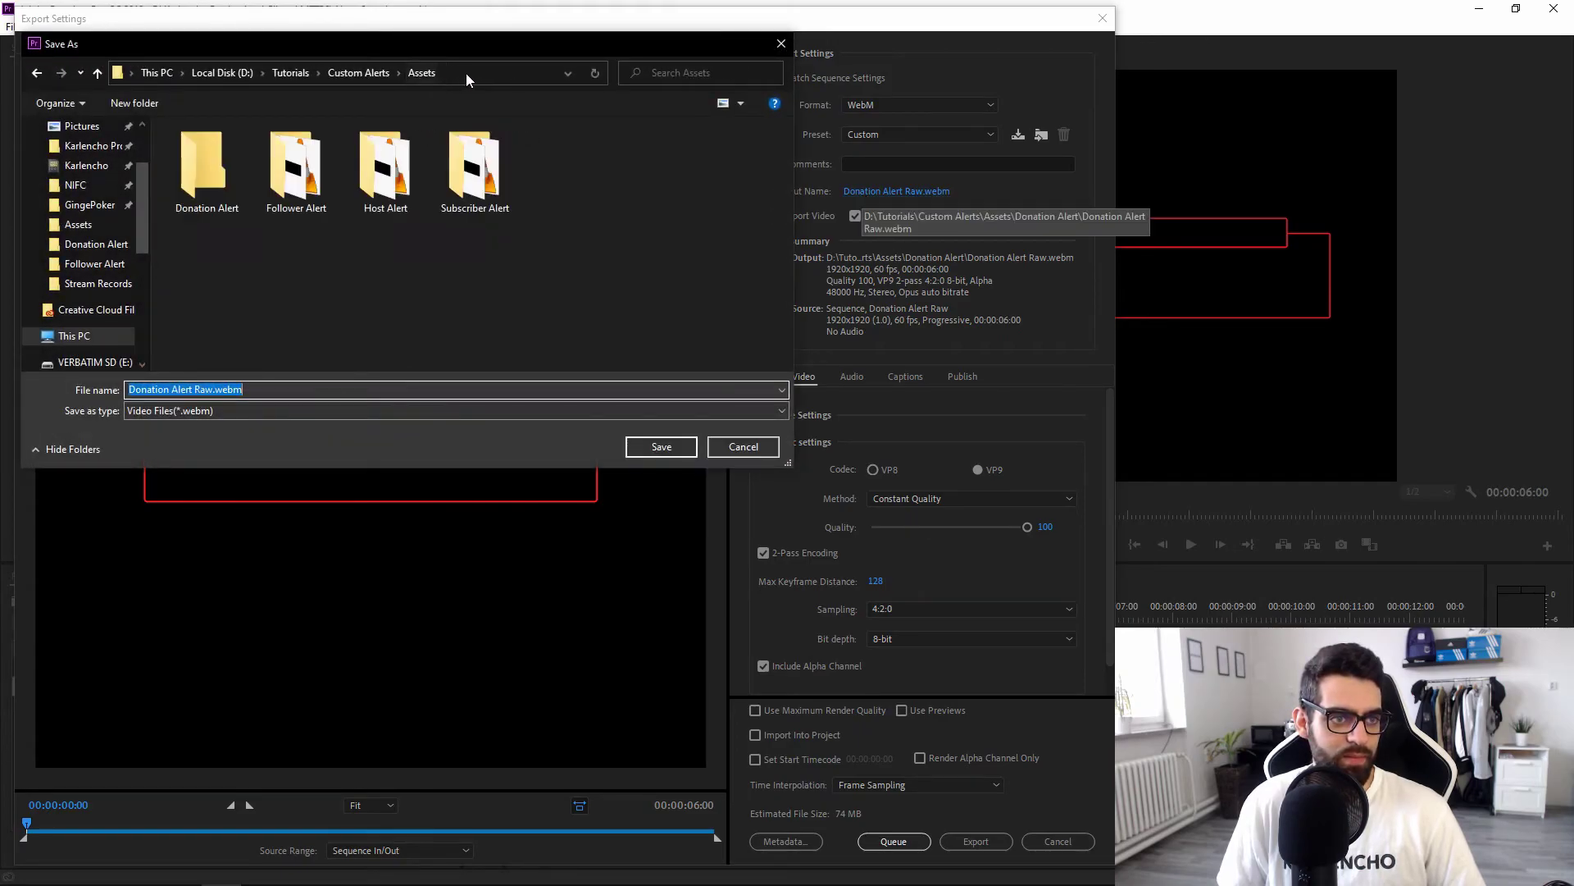
double_click(208, 165)
left_click(277, 380)
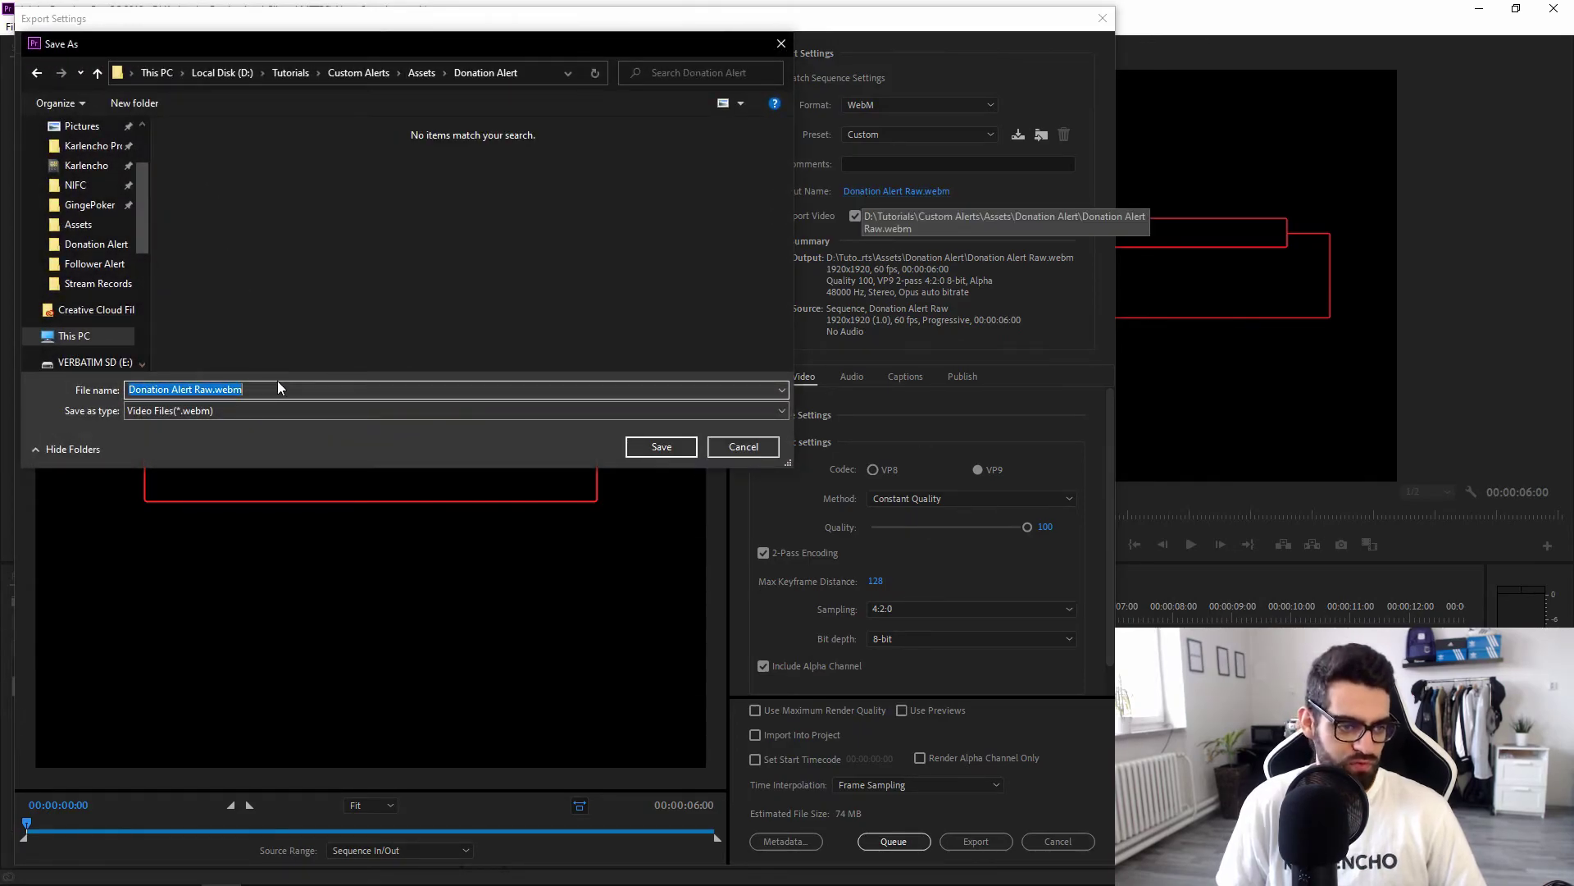
type("Dono A")
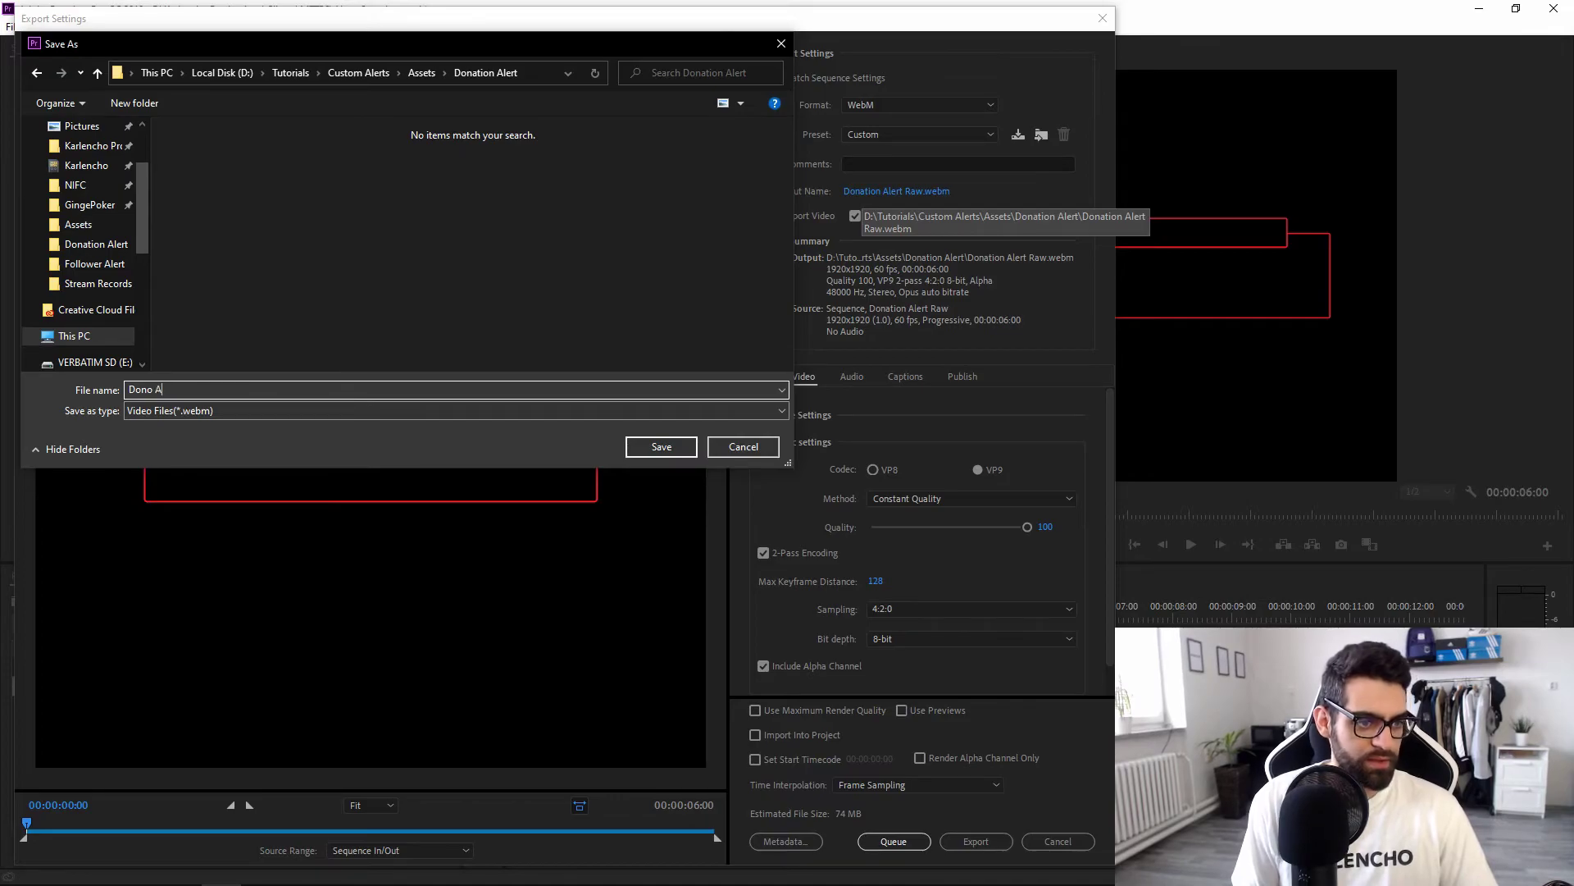
left_click(648, 449)
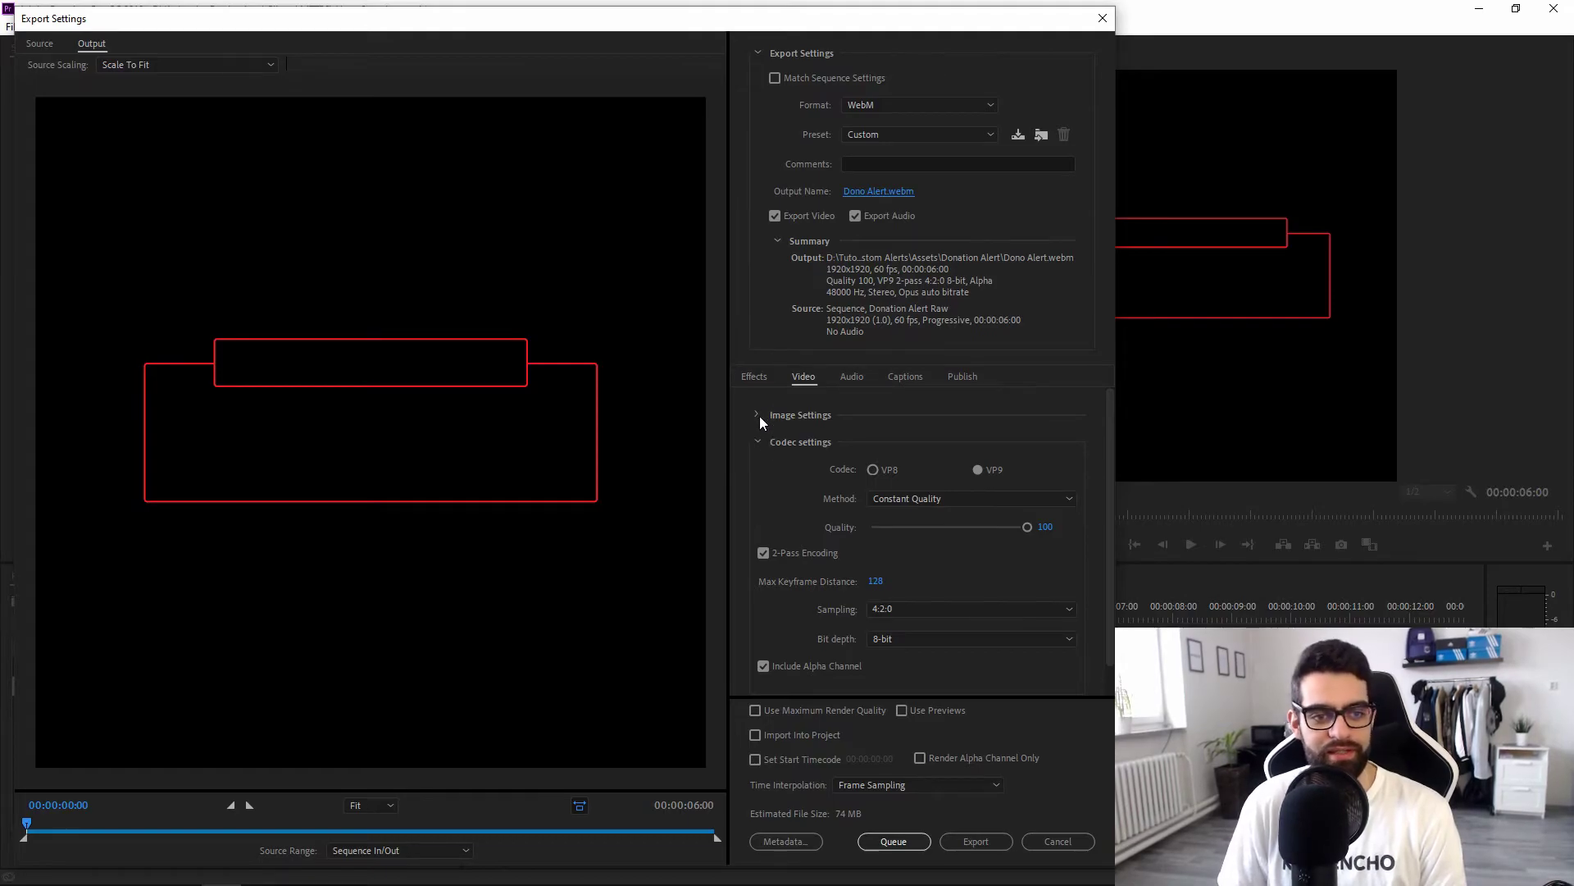
Confirm the Image Settings frame rate stays at 60 and start the export.
left_click(757, 417)
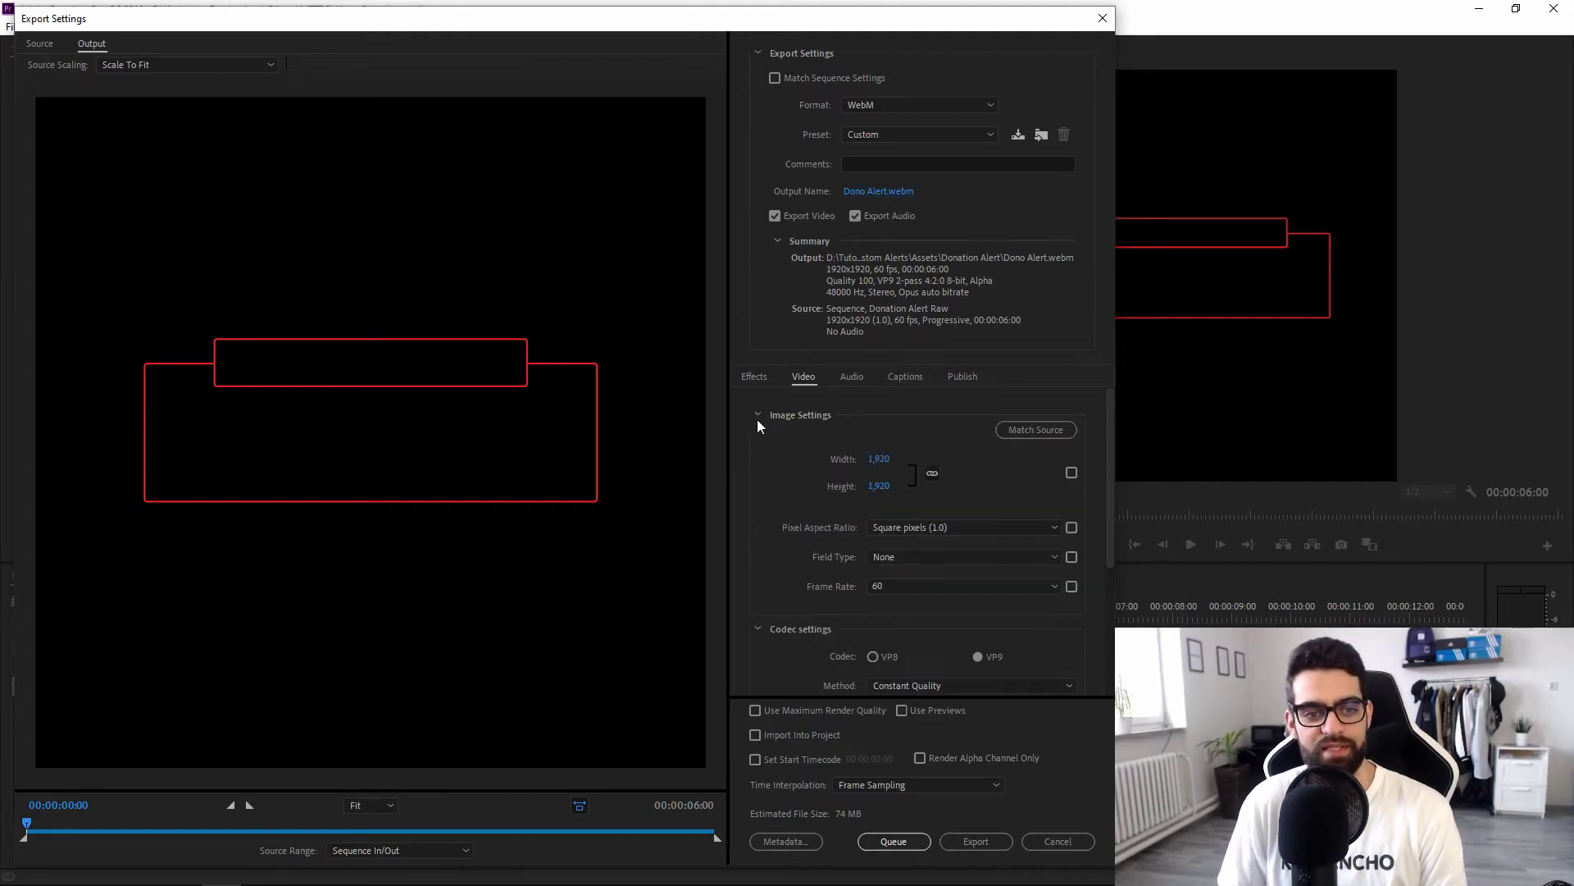
left_click(913, 590)
left_click(912, 589)
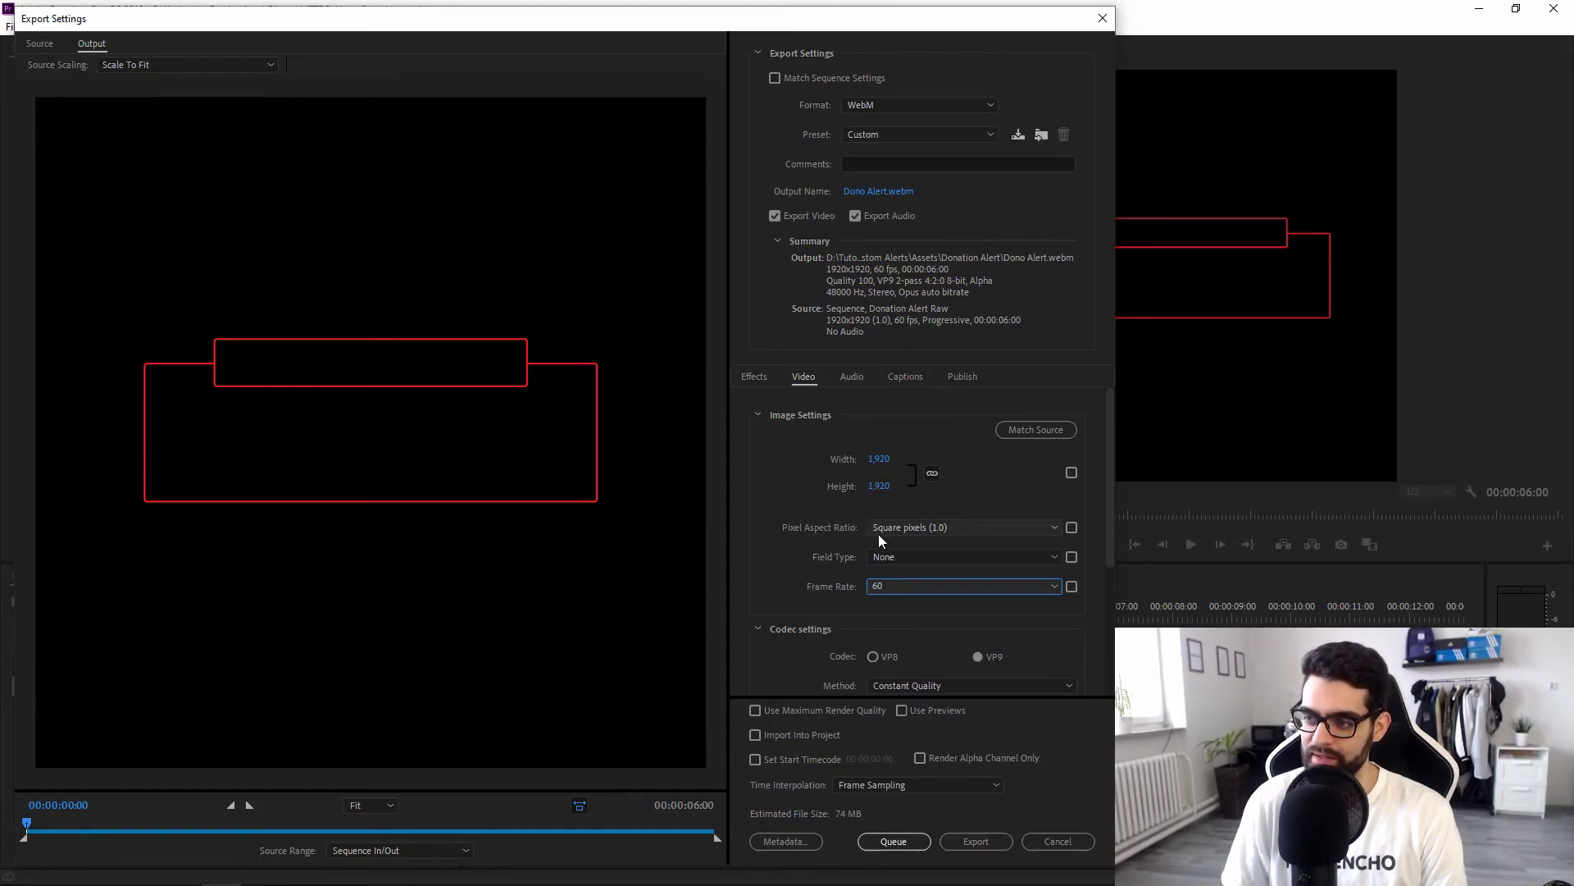
left_click(758, 415)
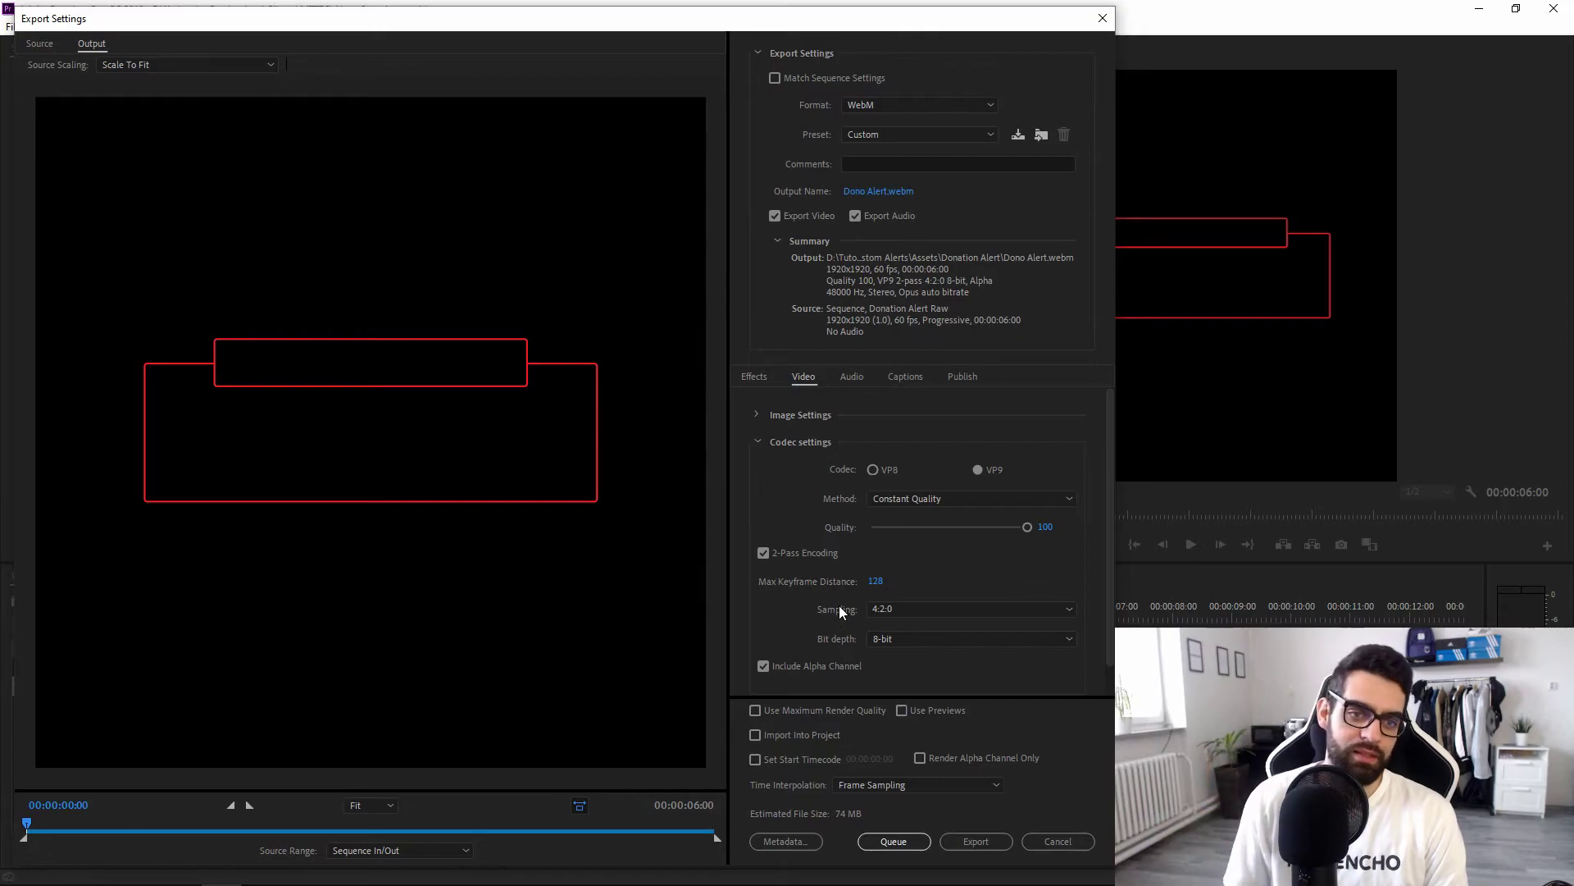
left_click(978, 845)
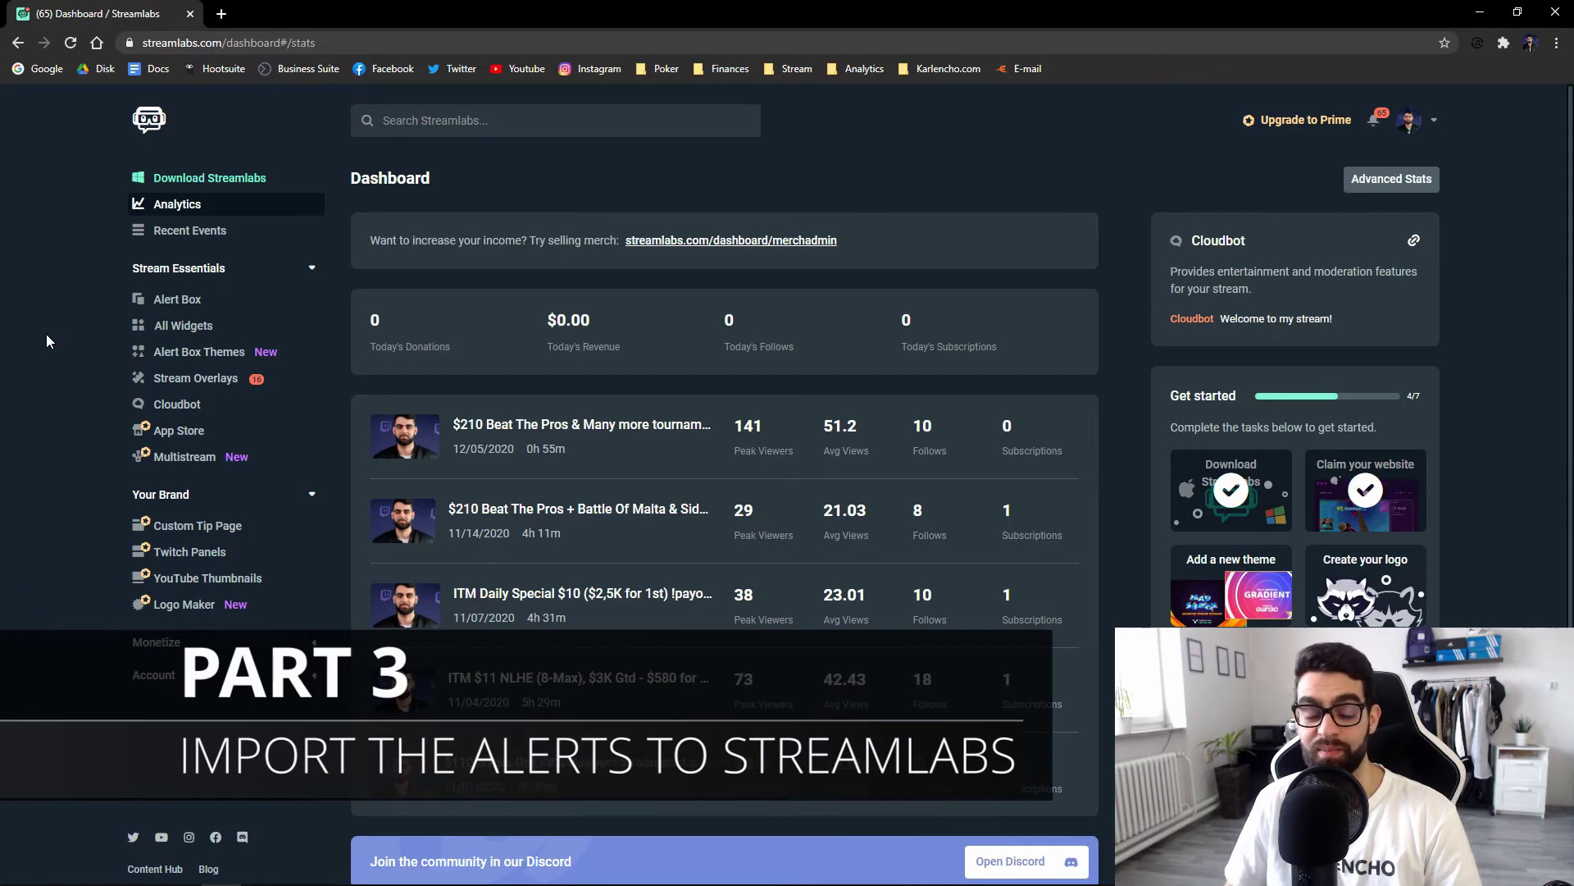
Open the Alert Box page and scroll through its general settings: background colour, delays and layout.
left_click(135, 299)
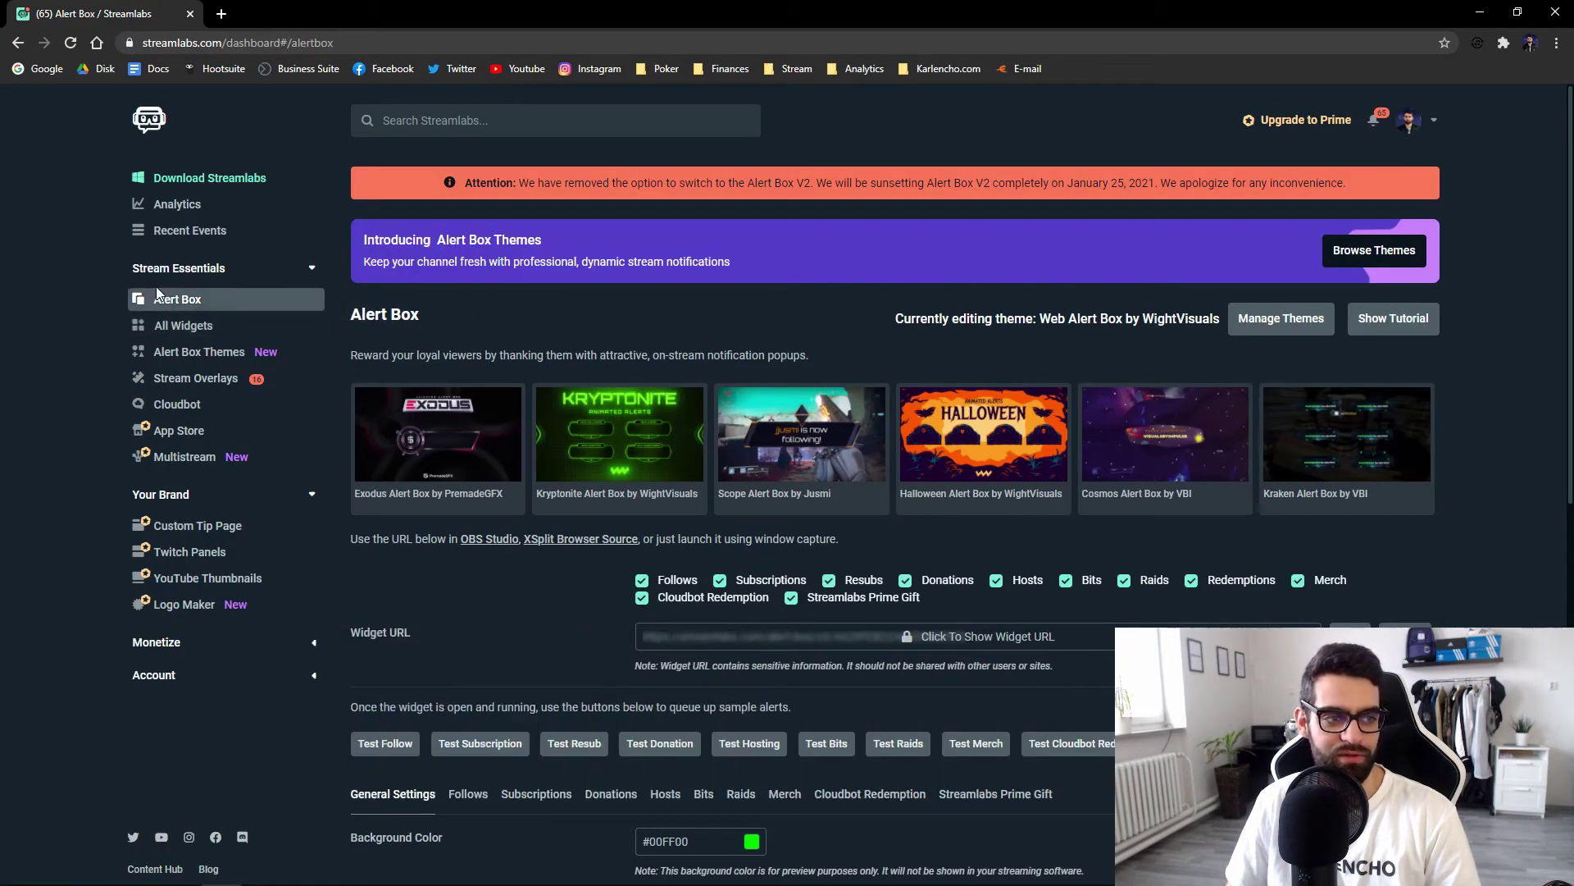
scroll(570, 607, "down", 9)
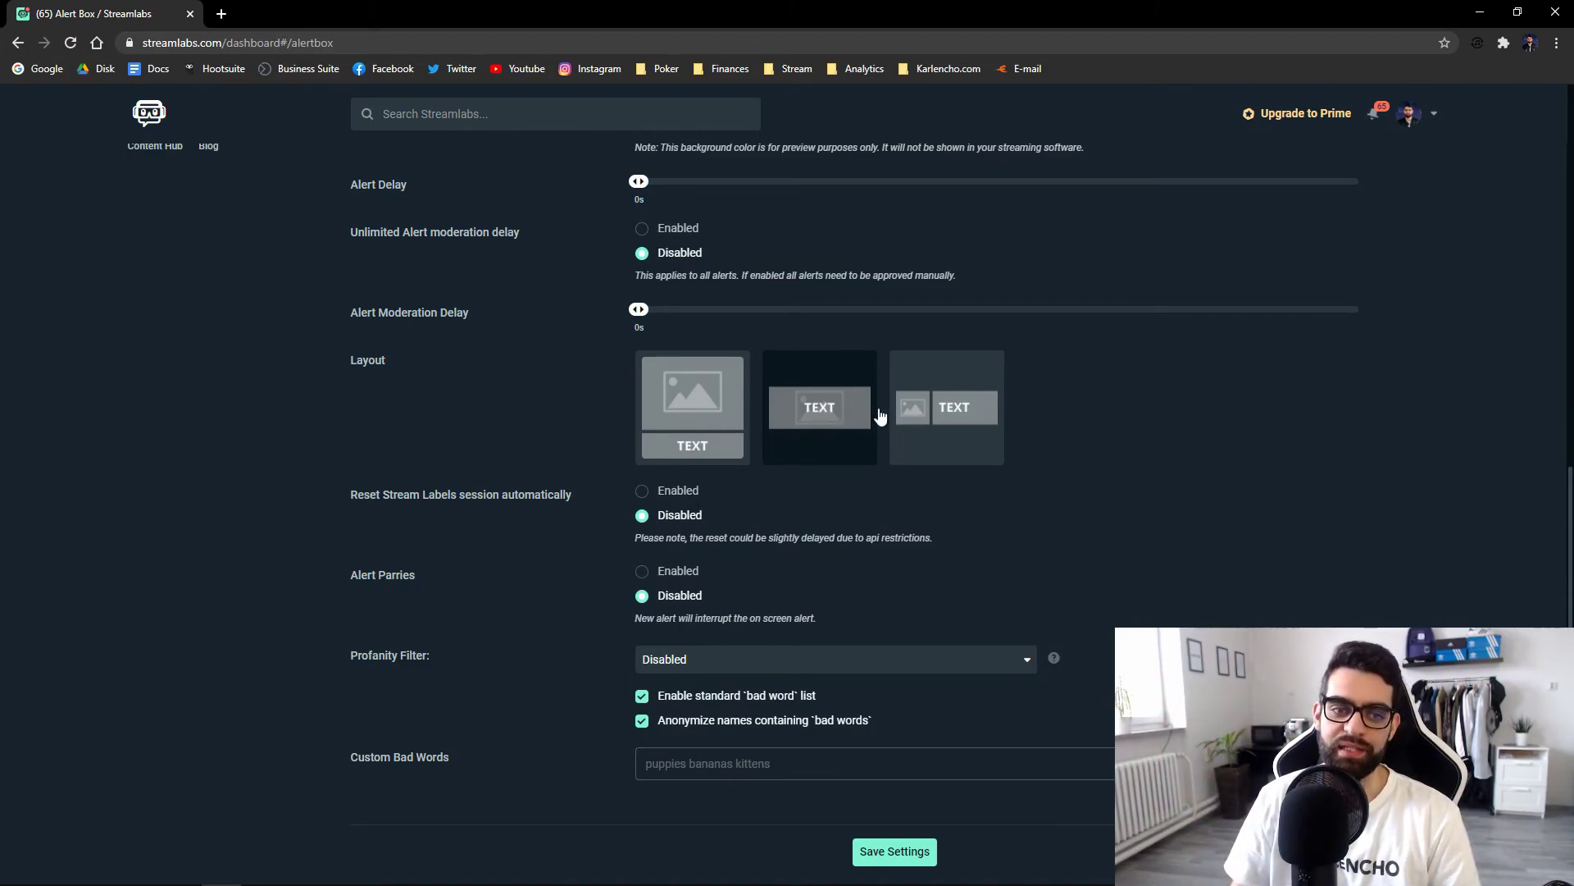
scroll(849, 500, "up", 3)
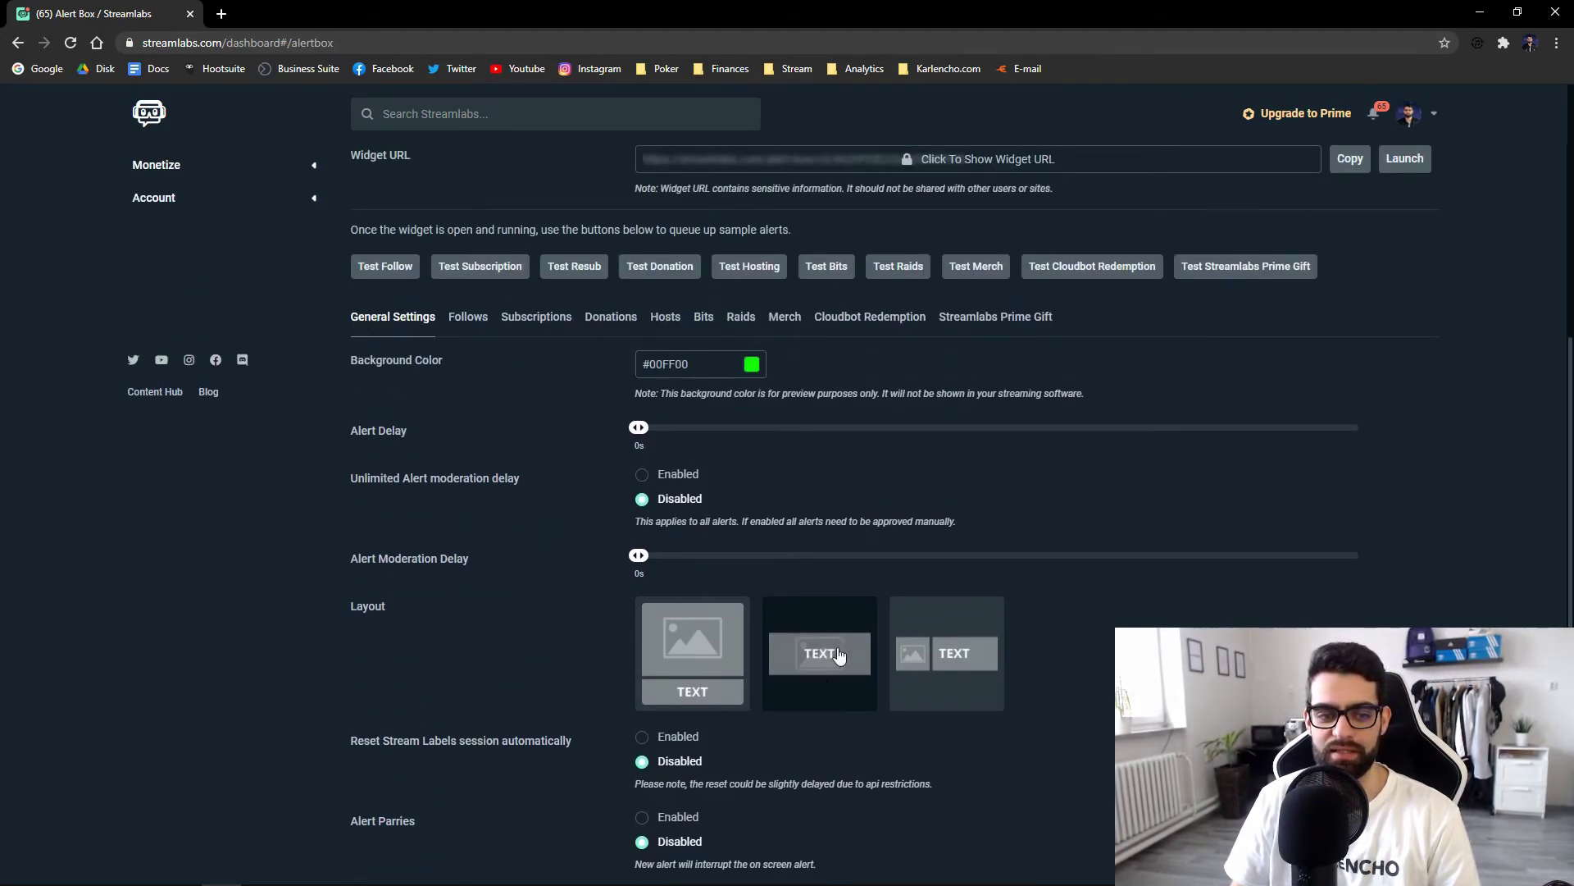
scroll(841, 648, "down", 2)
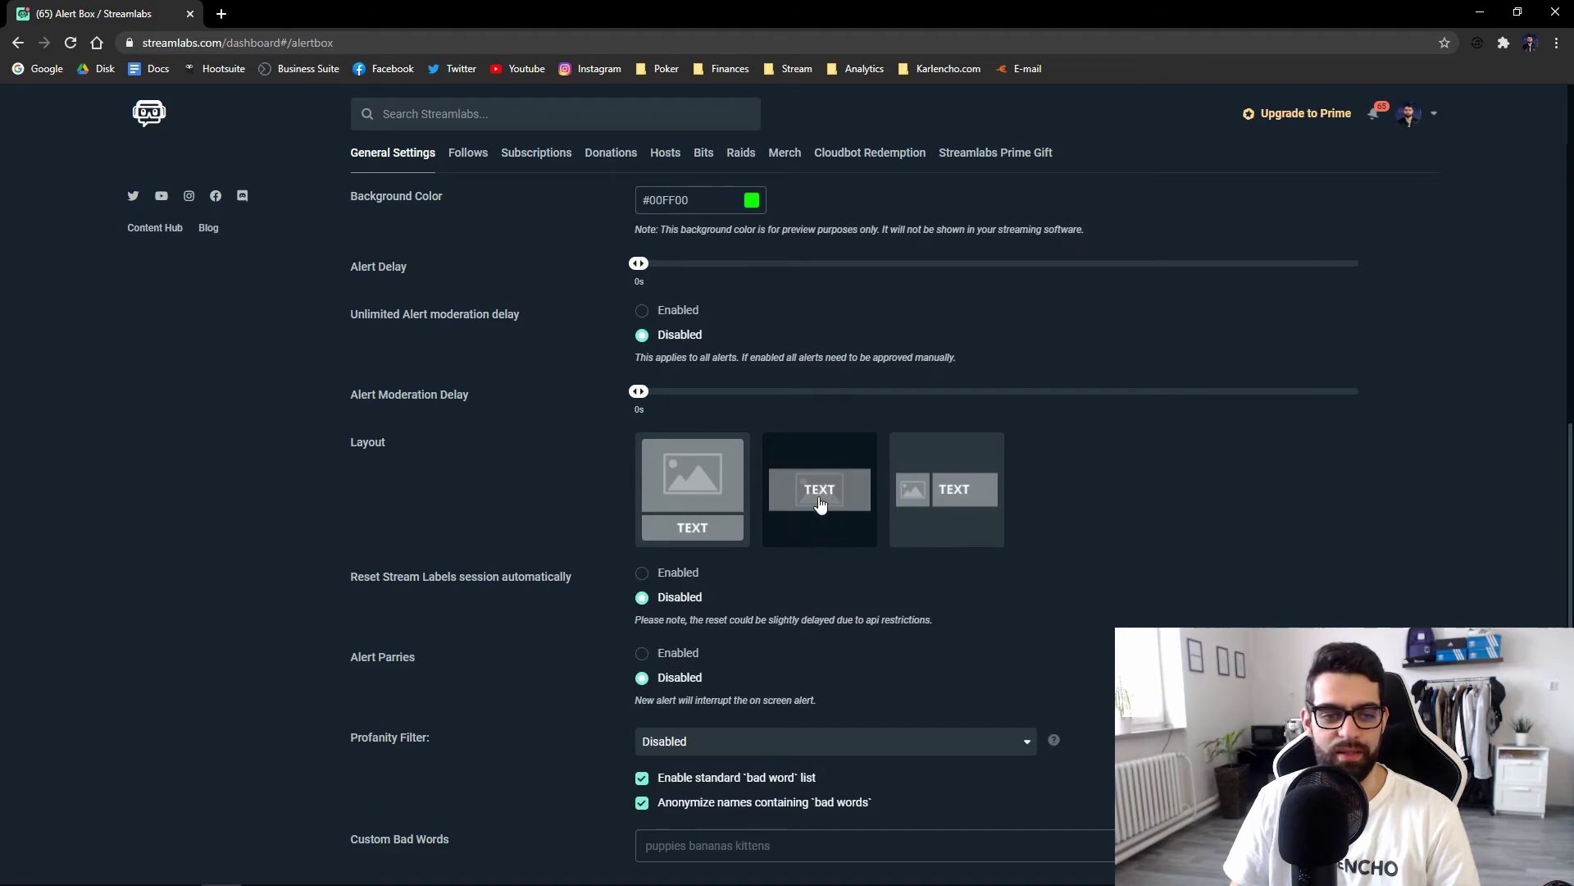
scroll(802, 518, "up", 1)
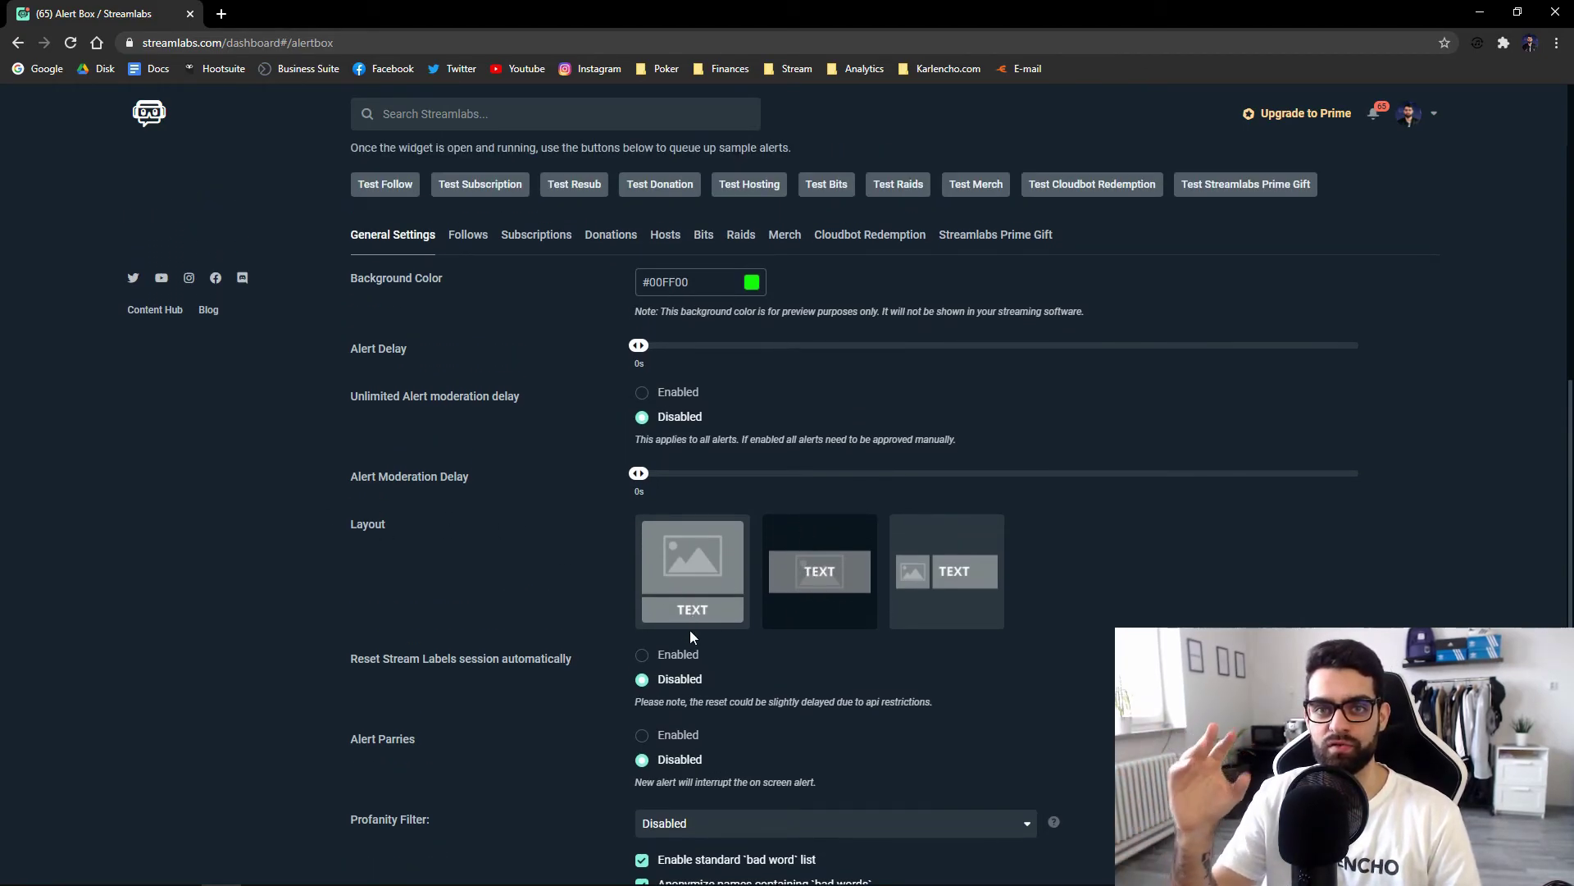
scroll(513, 577, "up", 7)
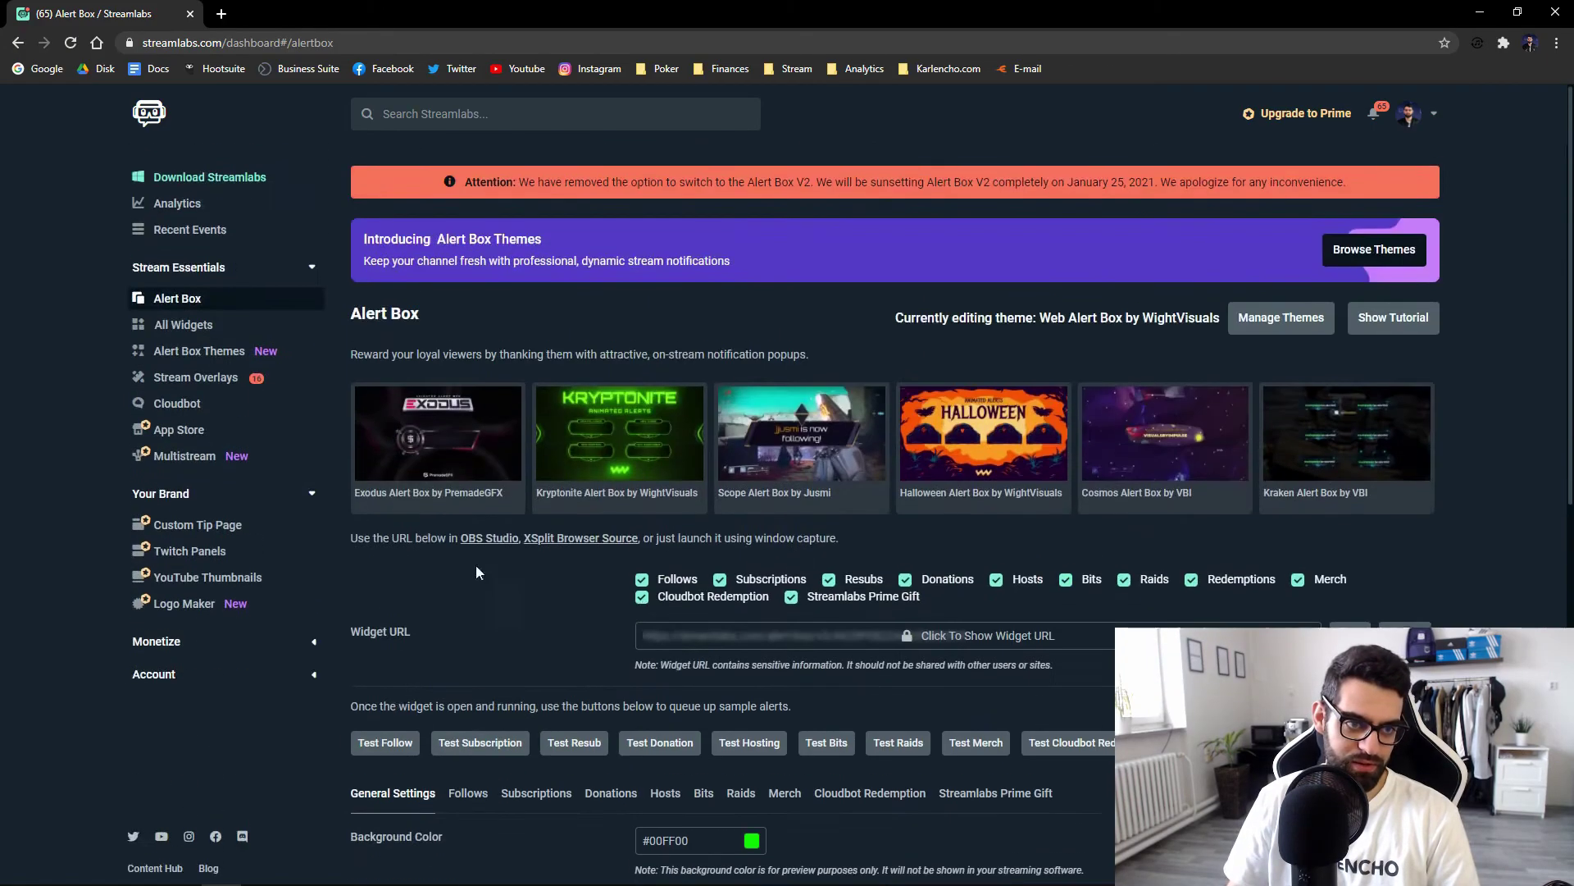
scroll(913, 465, "down", 6)
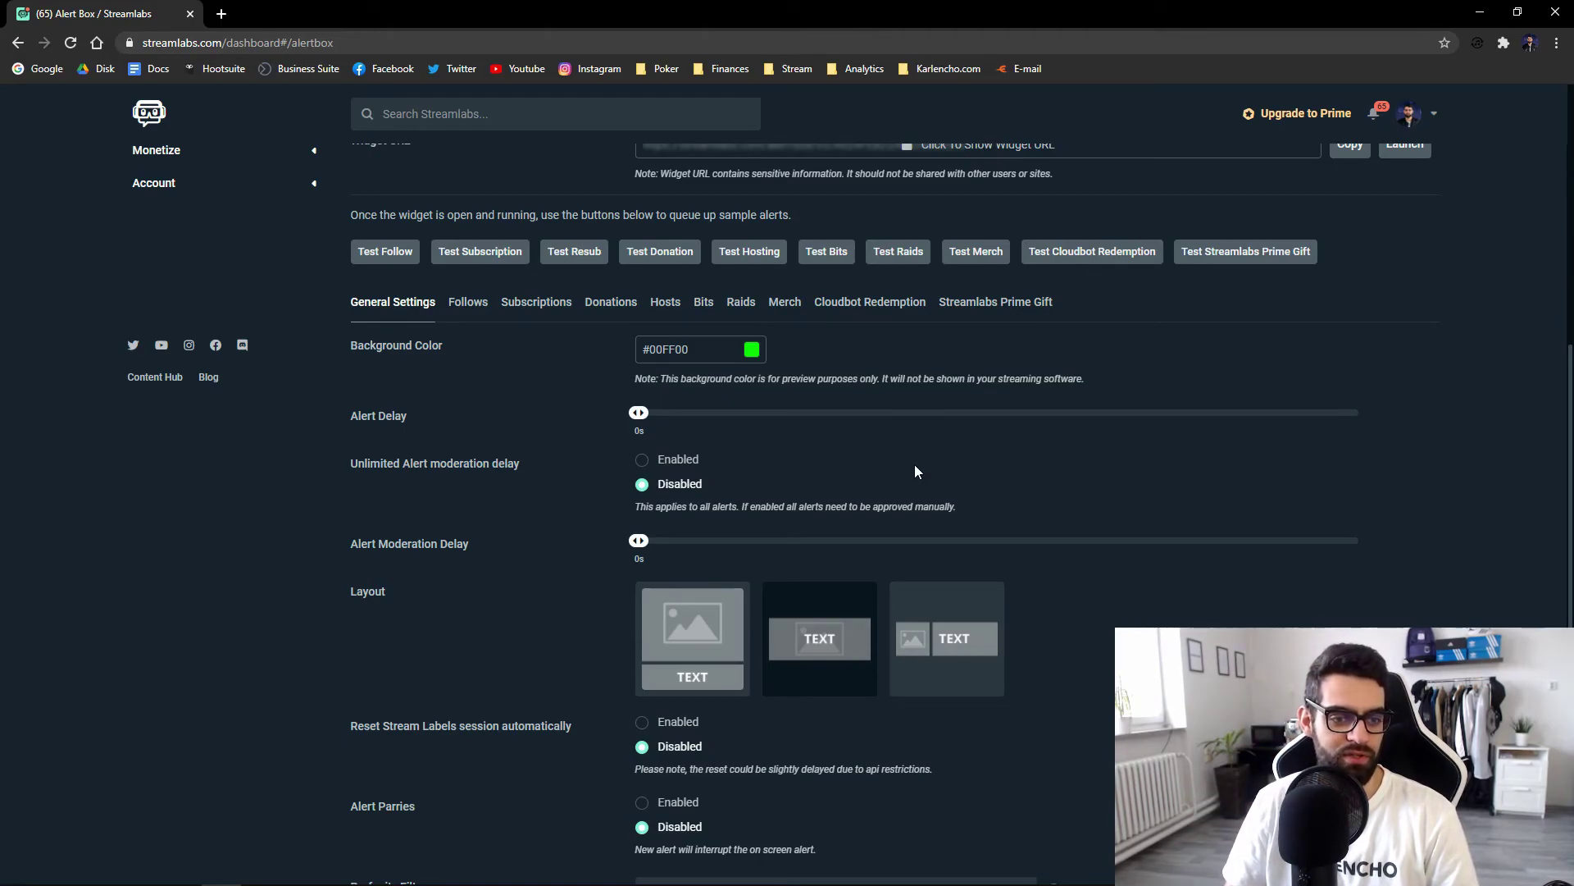
scroll(916, 471, "down", 3)
scroll(578, 502, "up", 3)
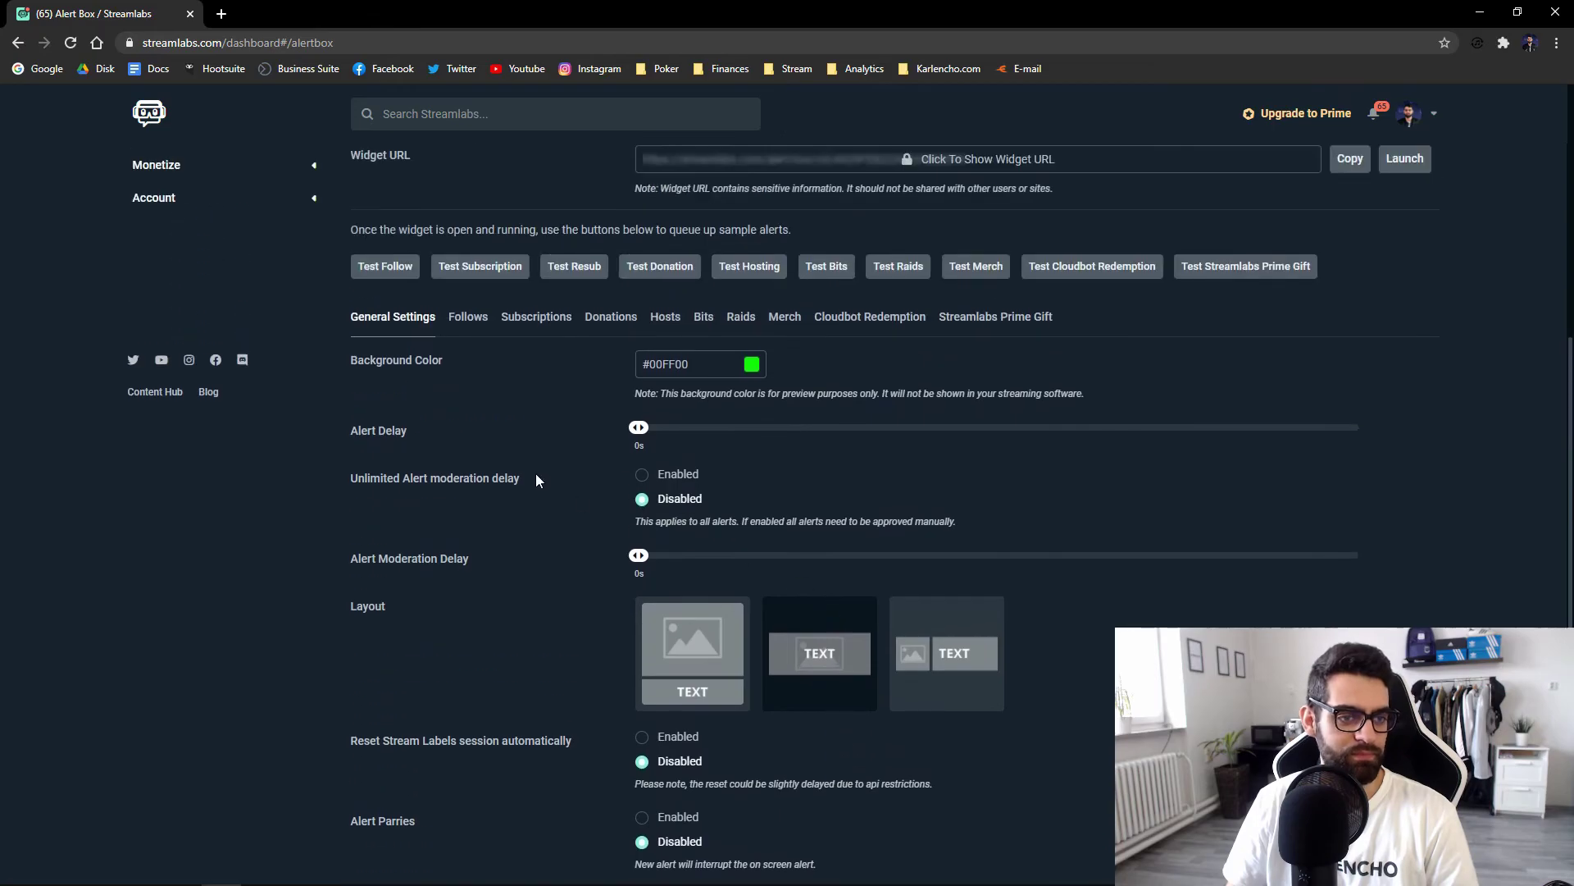
left_click(450, 316)
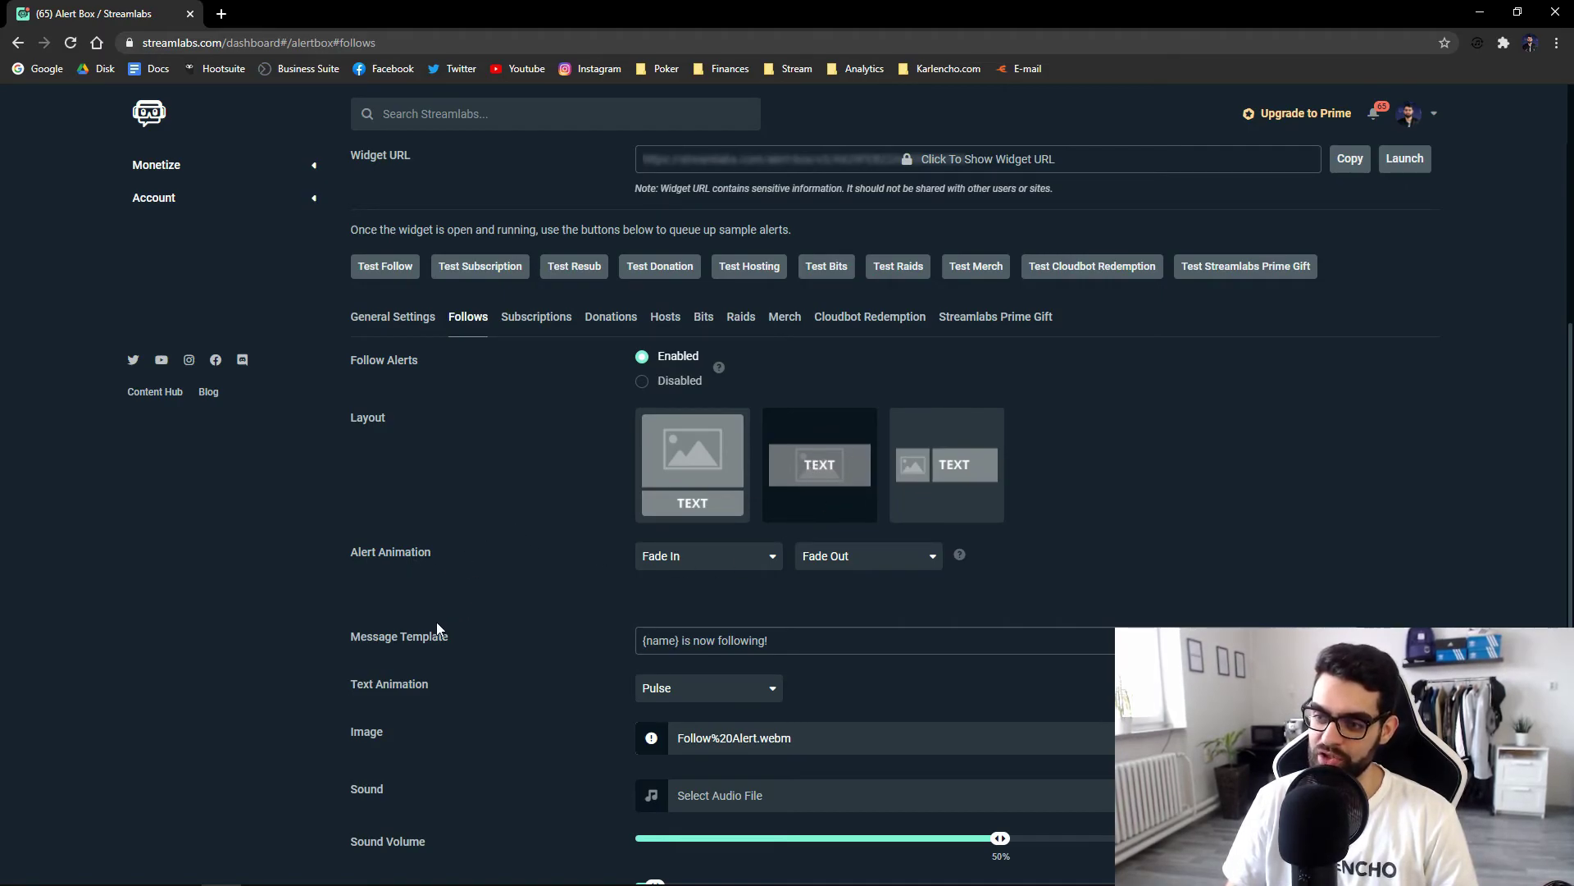
Keep Fade In as the follow alert's entry animation.
scroll(437, 624, "down", 2)
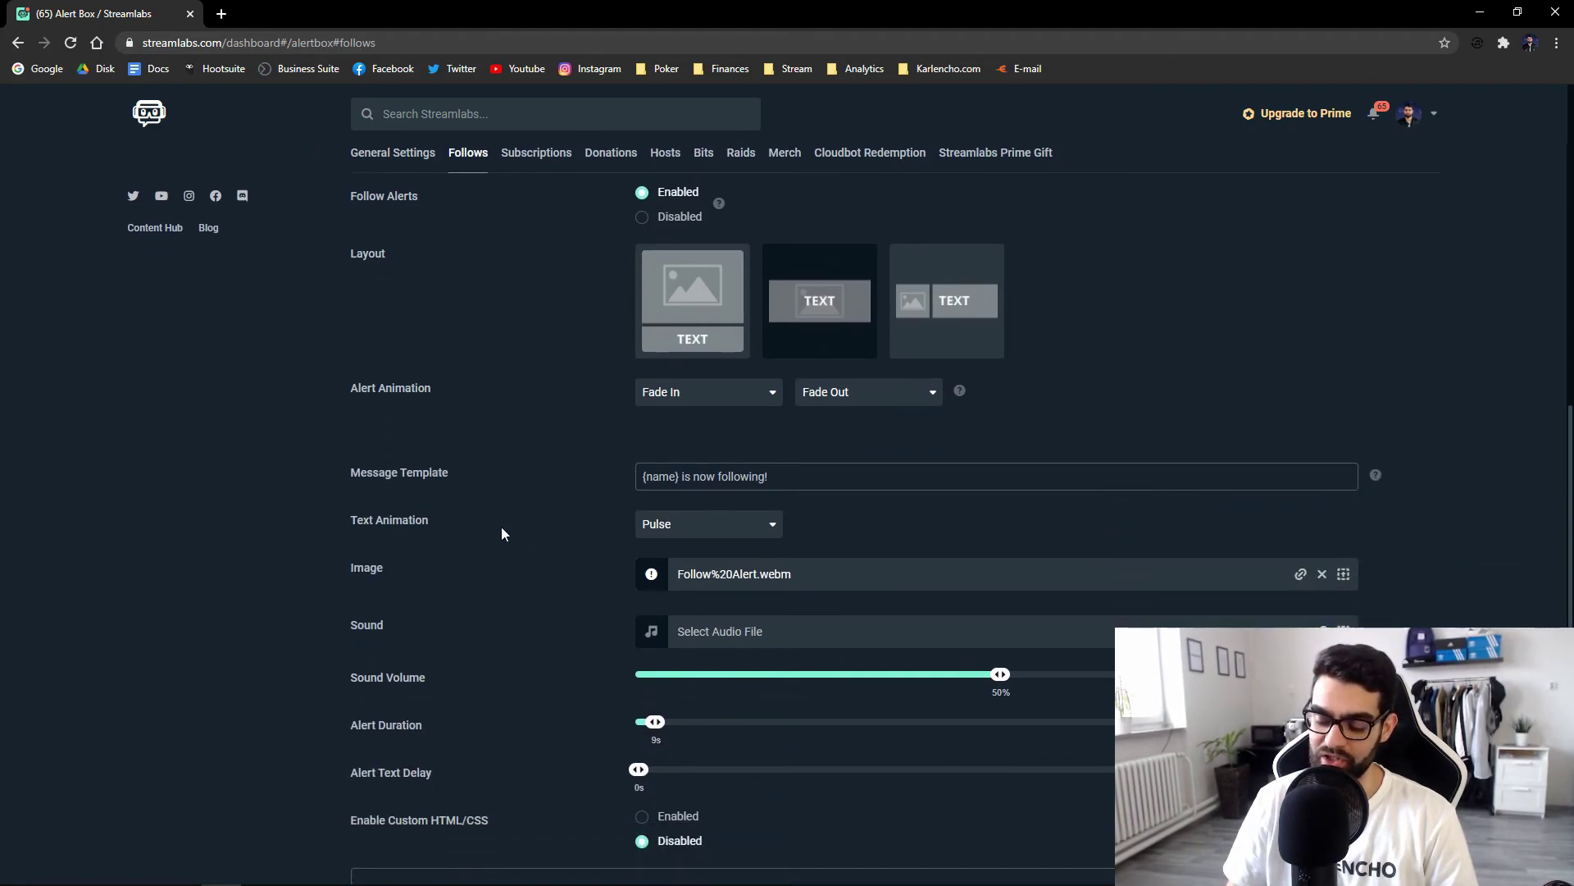
left_click(671, 391)
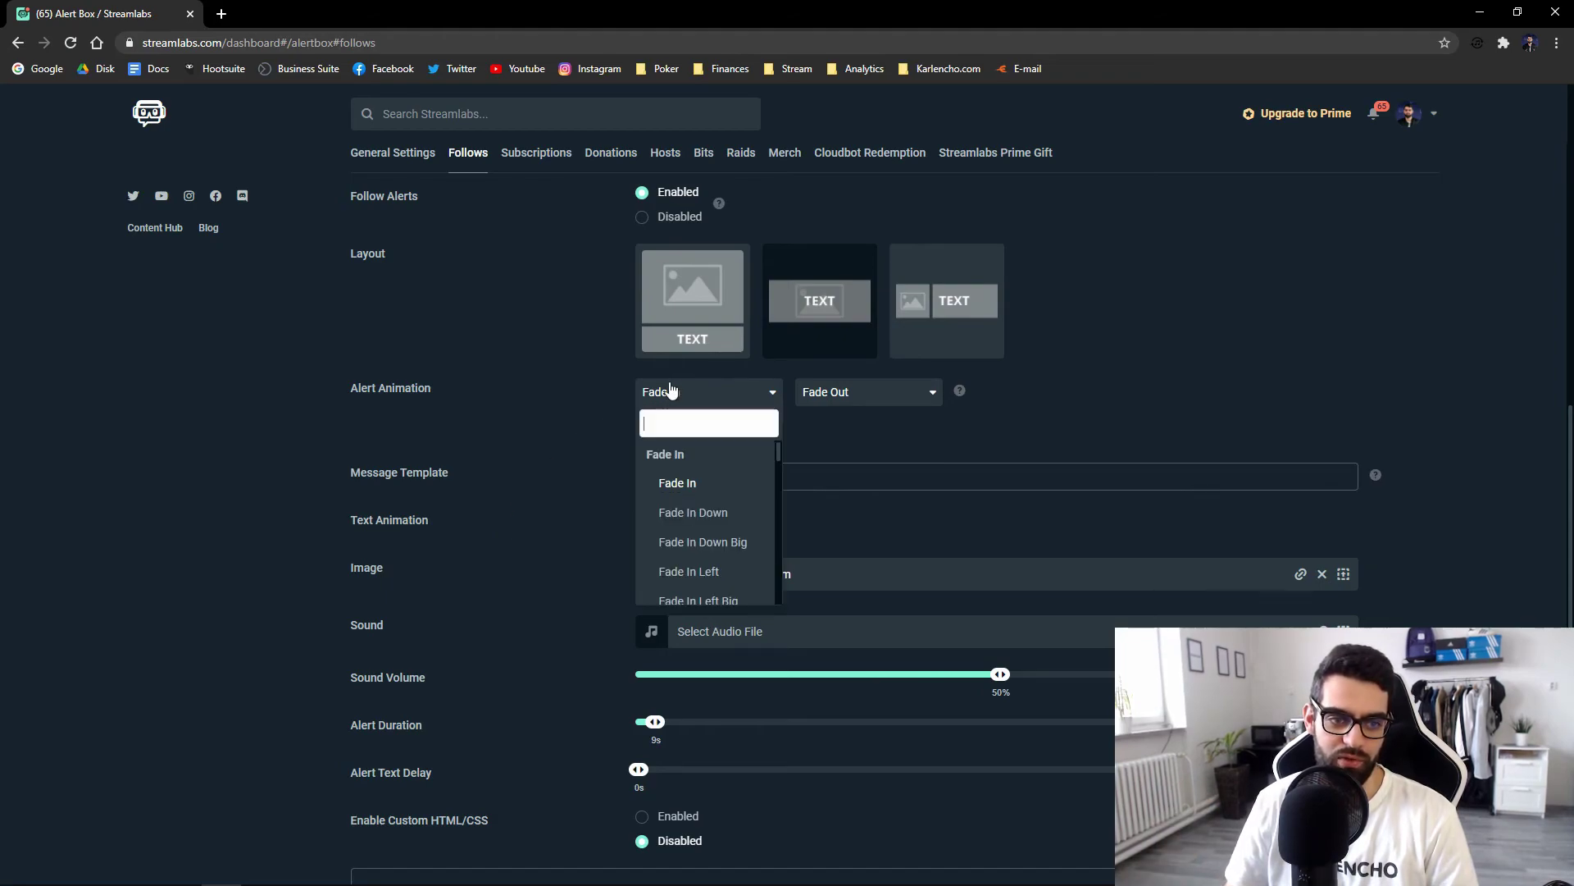
scroll(688, 512, "down", 2)
scroll(688, 511, "up", 2)
left_click(590, 479)
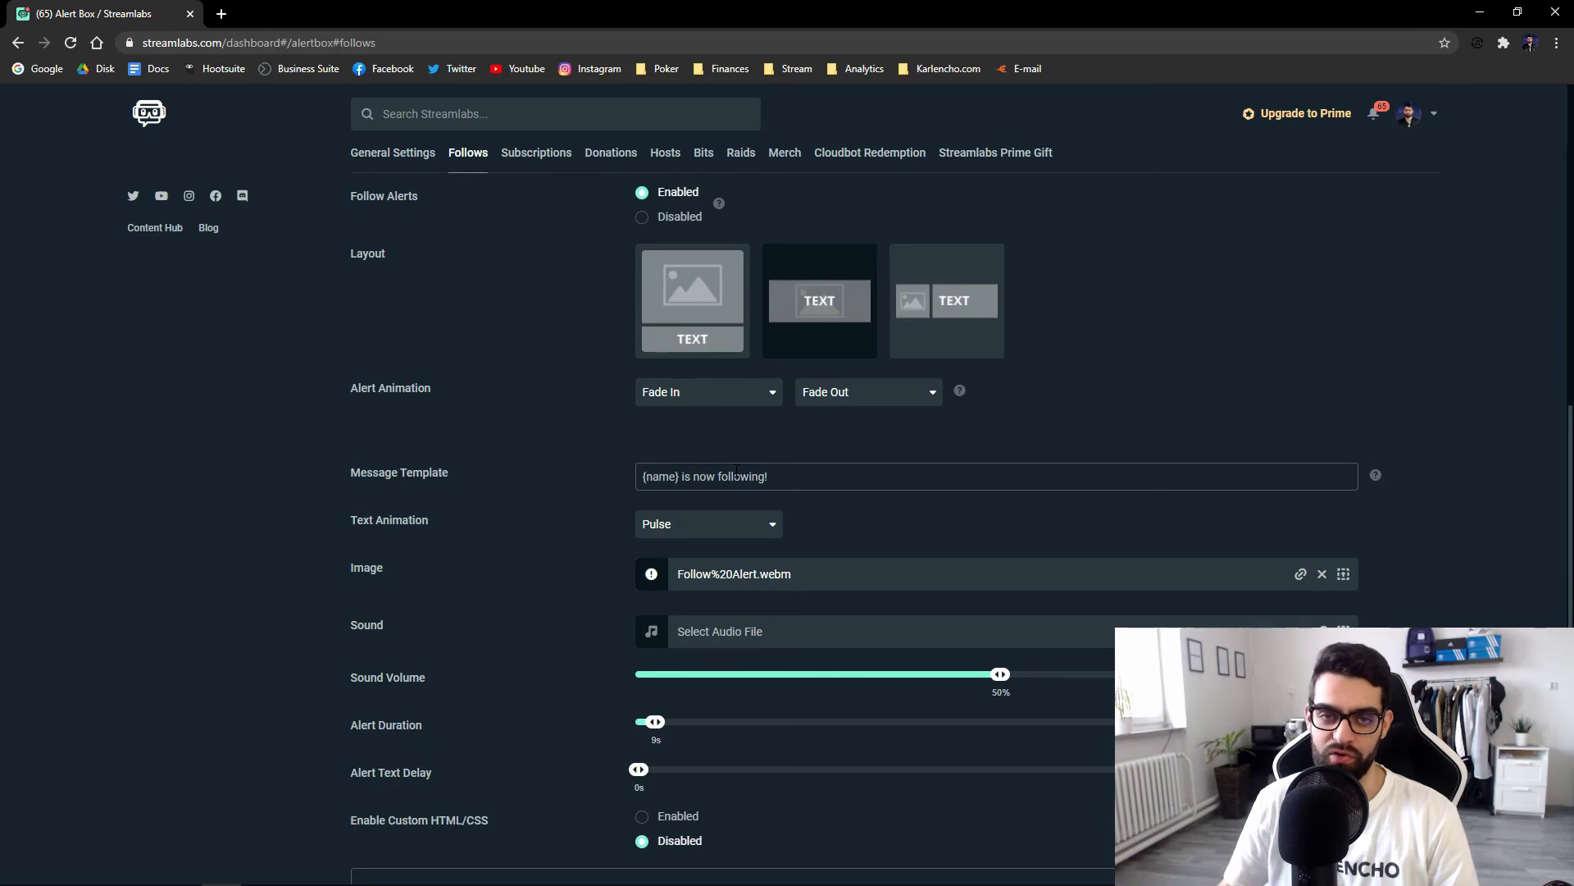
scroll(736, 471, "up", 1)
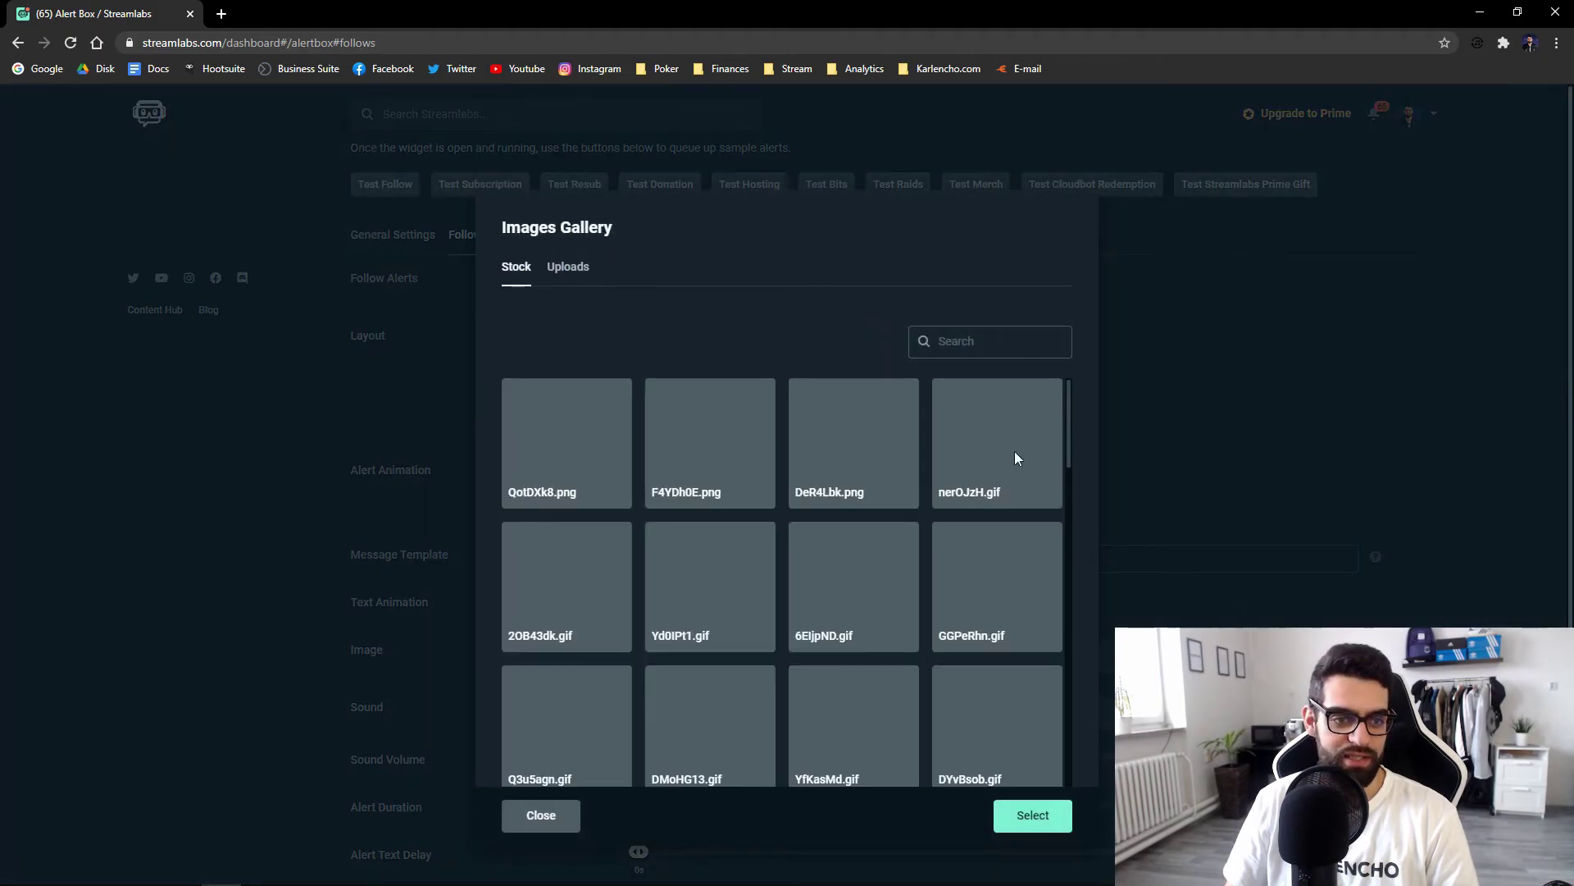
Upload Follow Alert.webm from Assets > Follower Alert, set it as the alert image, and save settings.
left_click(578, 268)
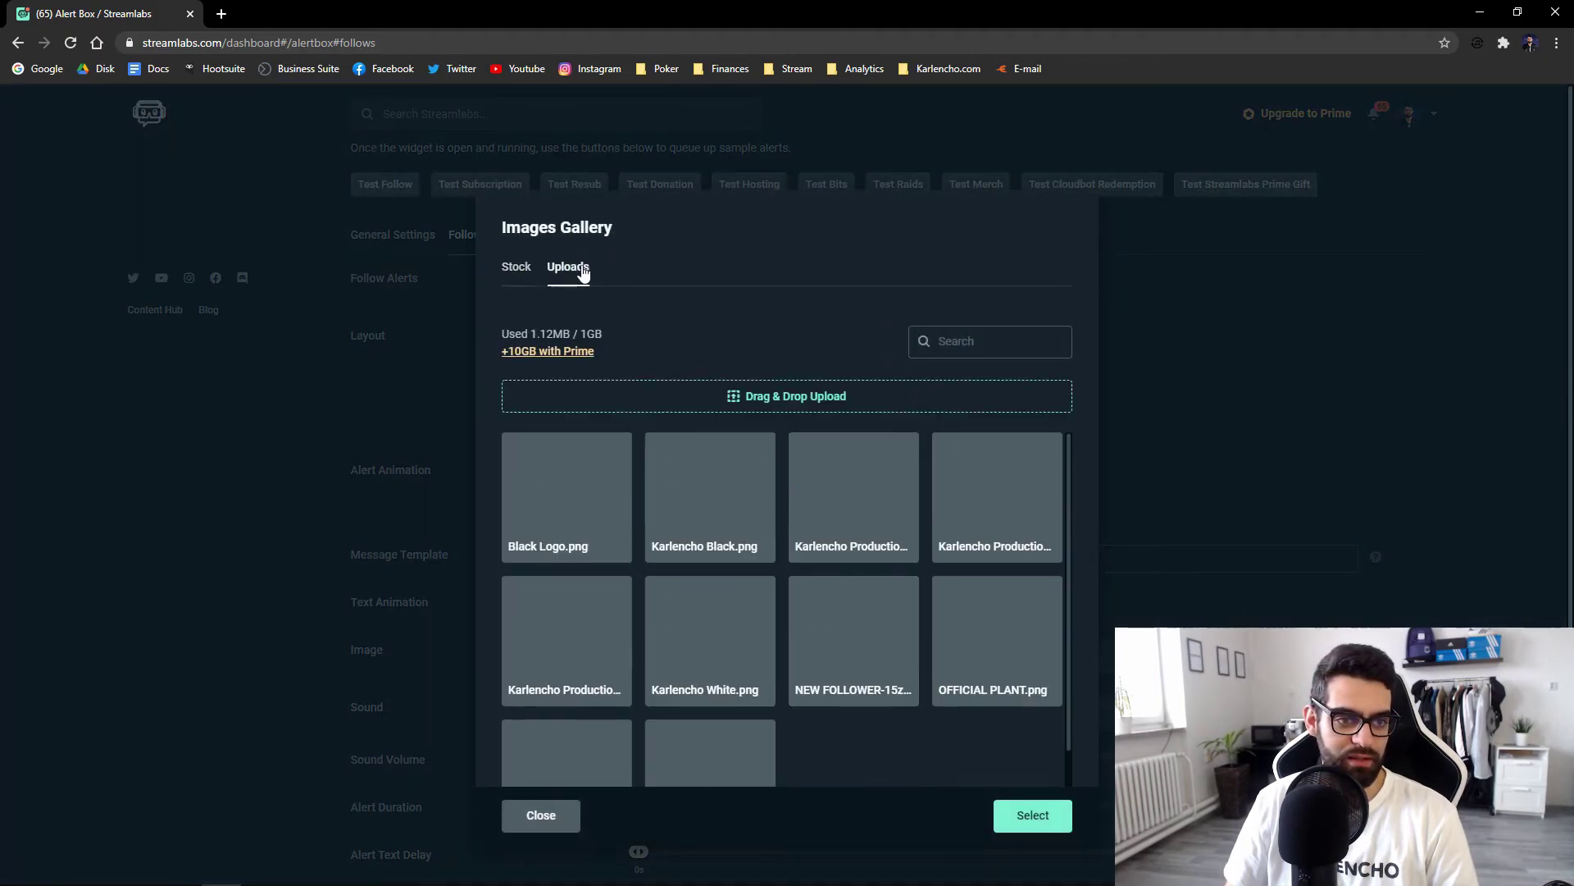
left_click(753, 397)
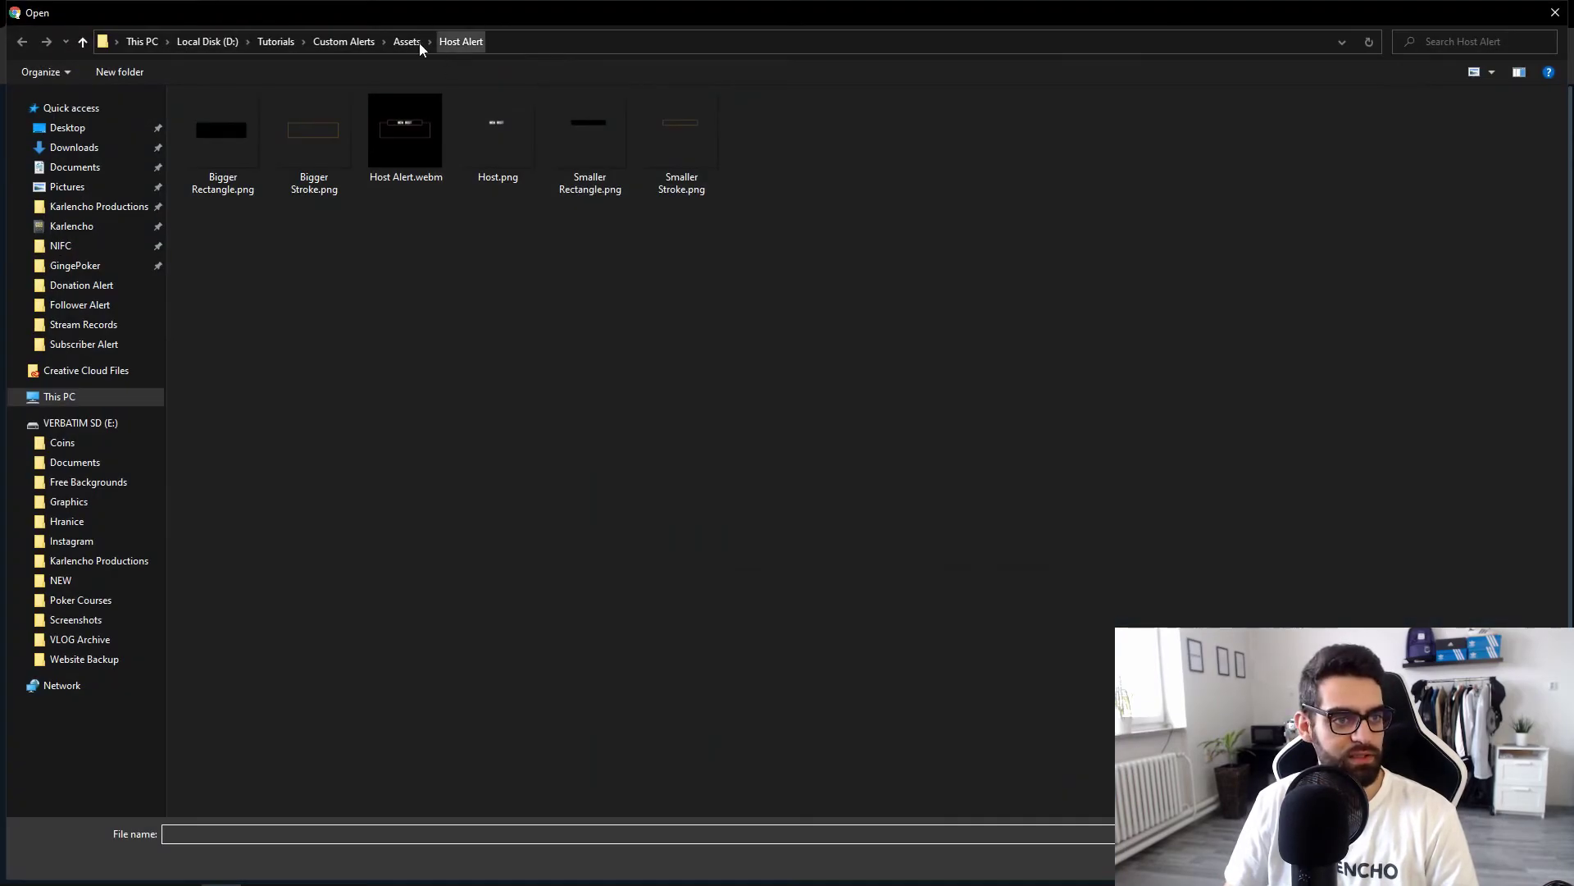
left_click(395, 43)
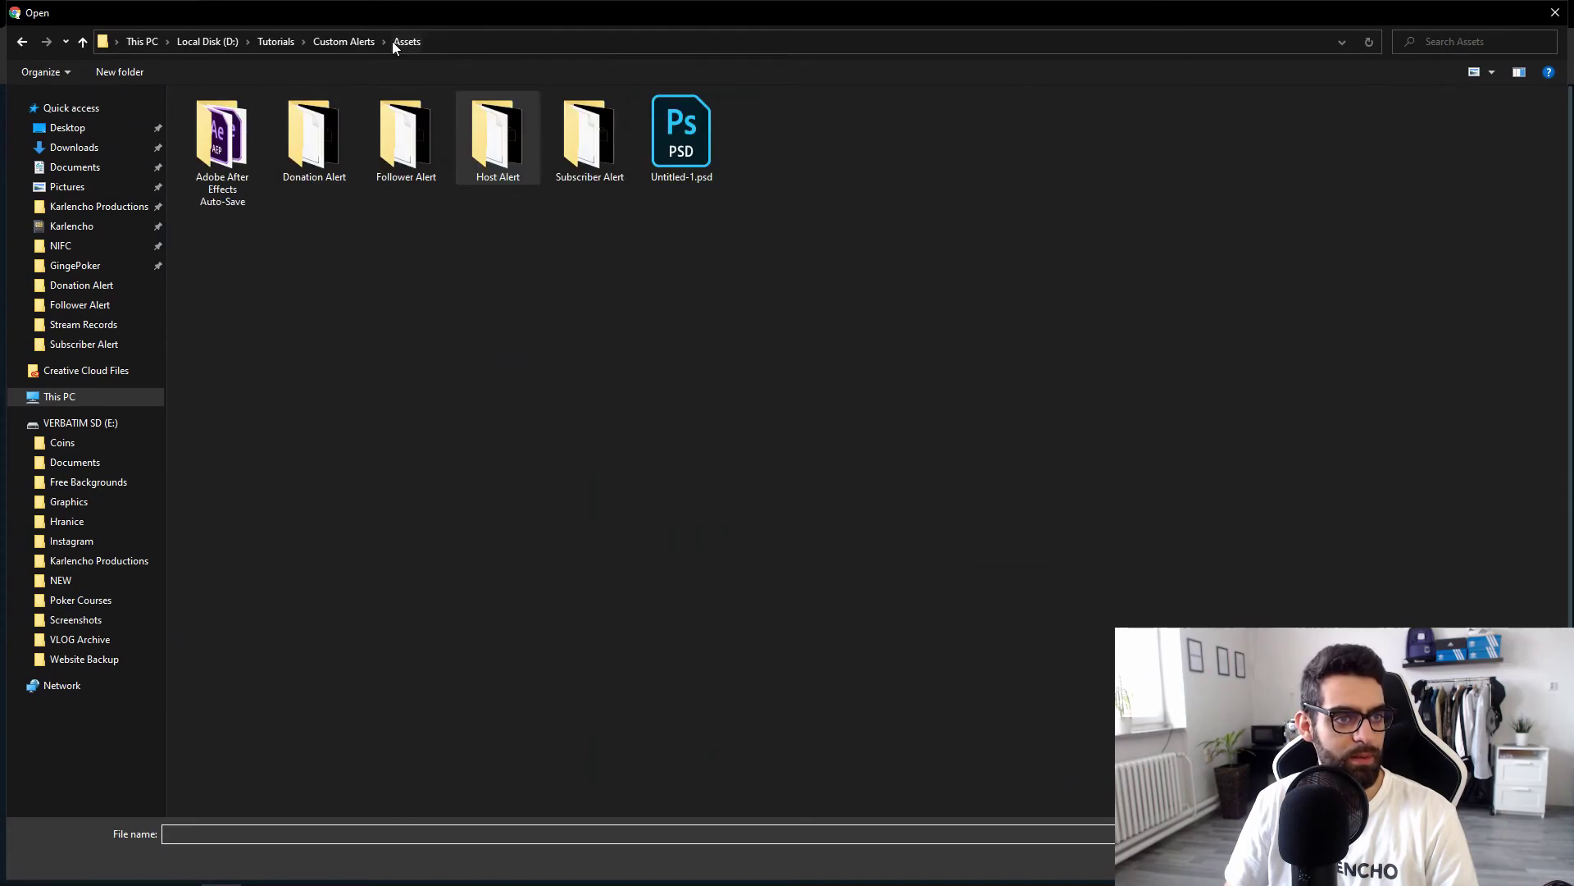
double_click(417, 134)
double_click(416, 141)
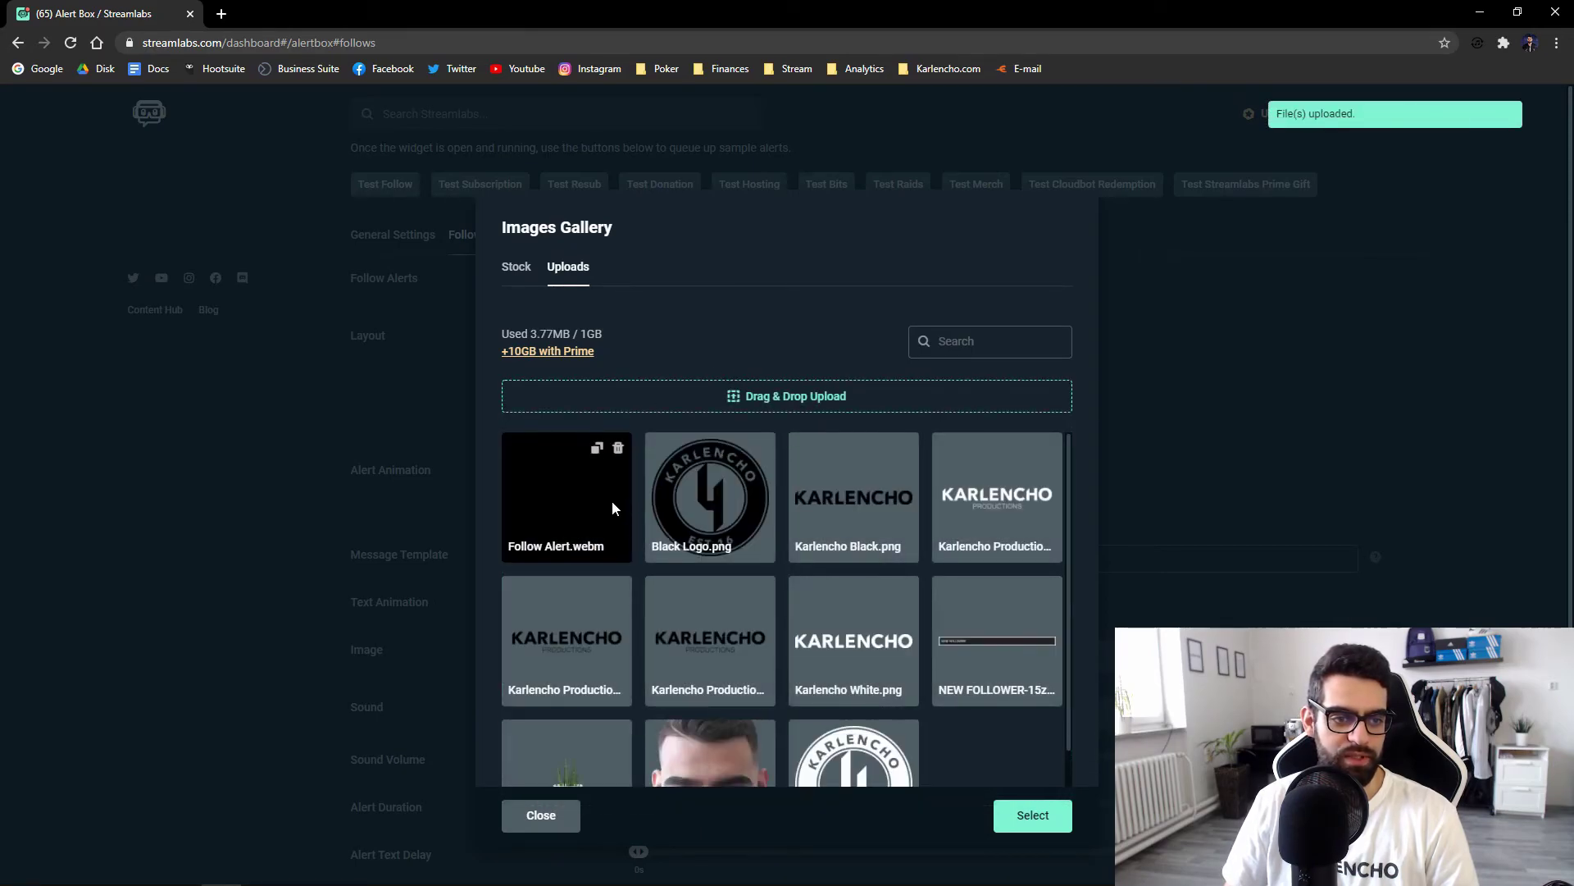
left_click(612, 501)
left_click(1033, 815)
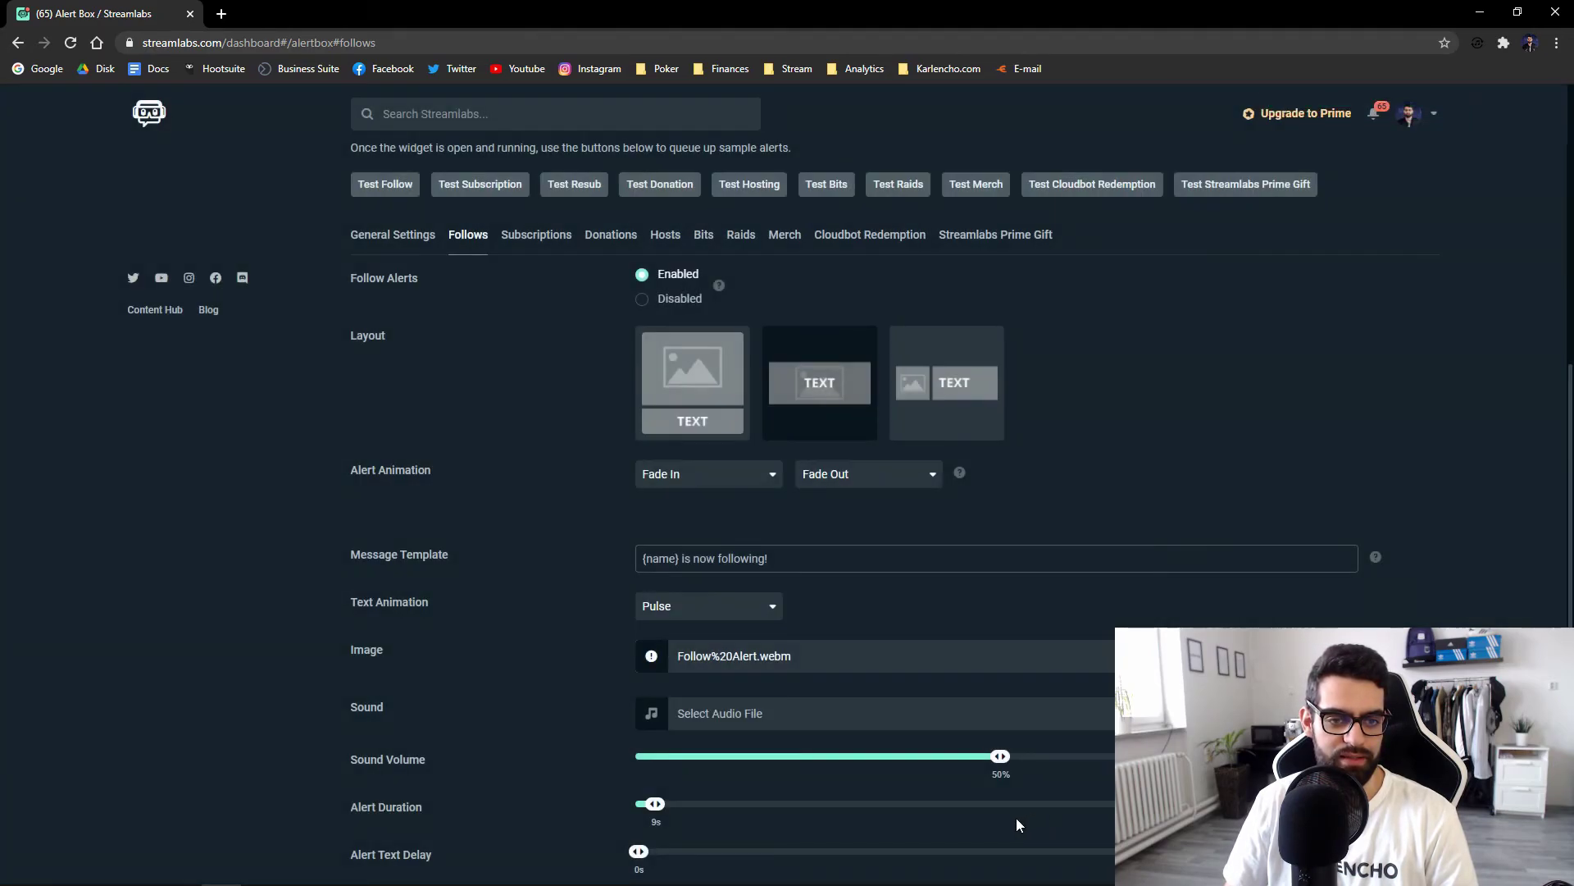
scroll(993, 648, "down", 3)
left_click(894, 850)
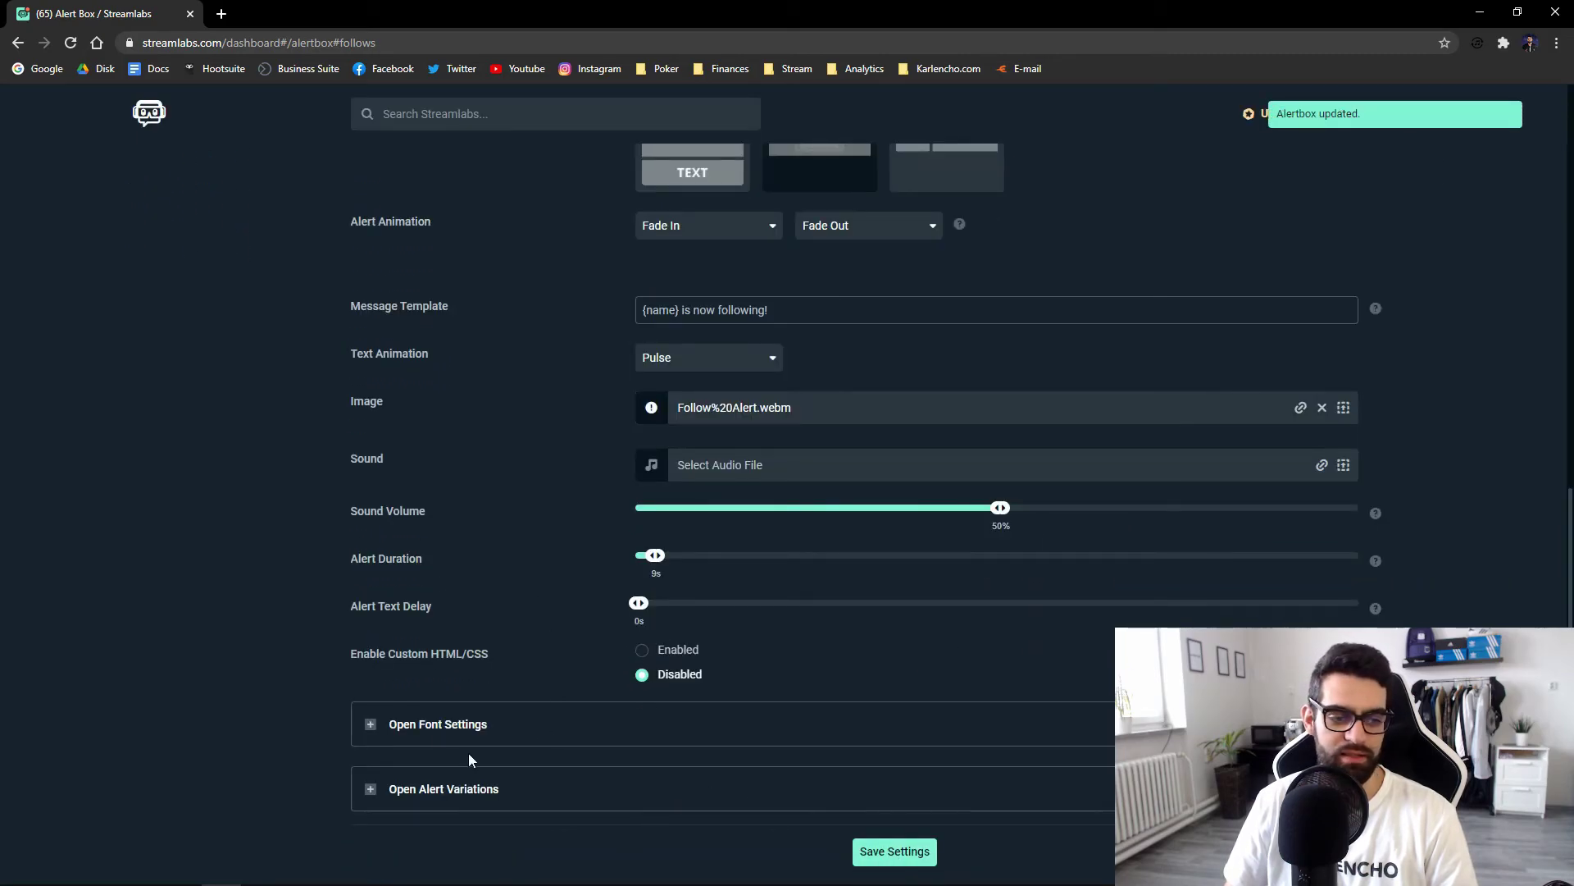
Play a test follower alert in Streamlabs OBS, then go back to the browser.
left_click(269, 875)
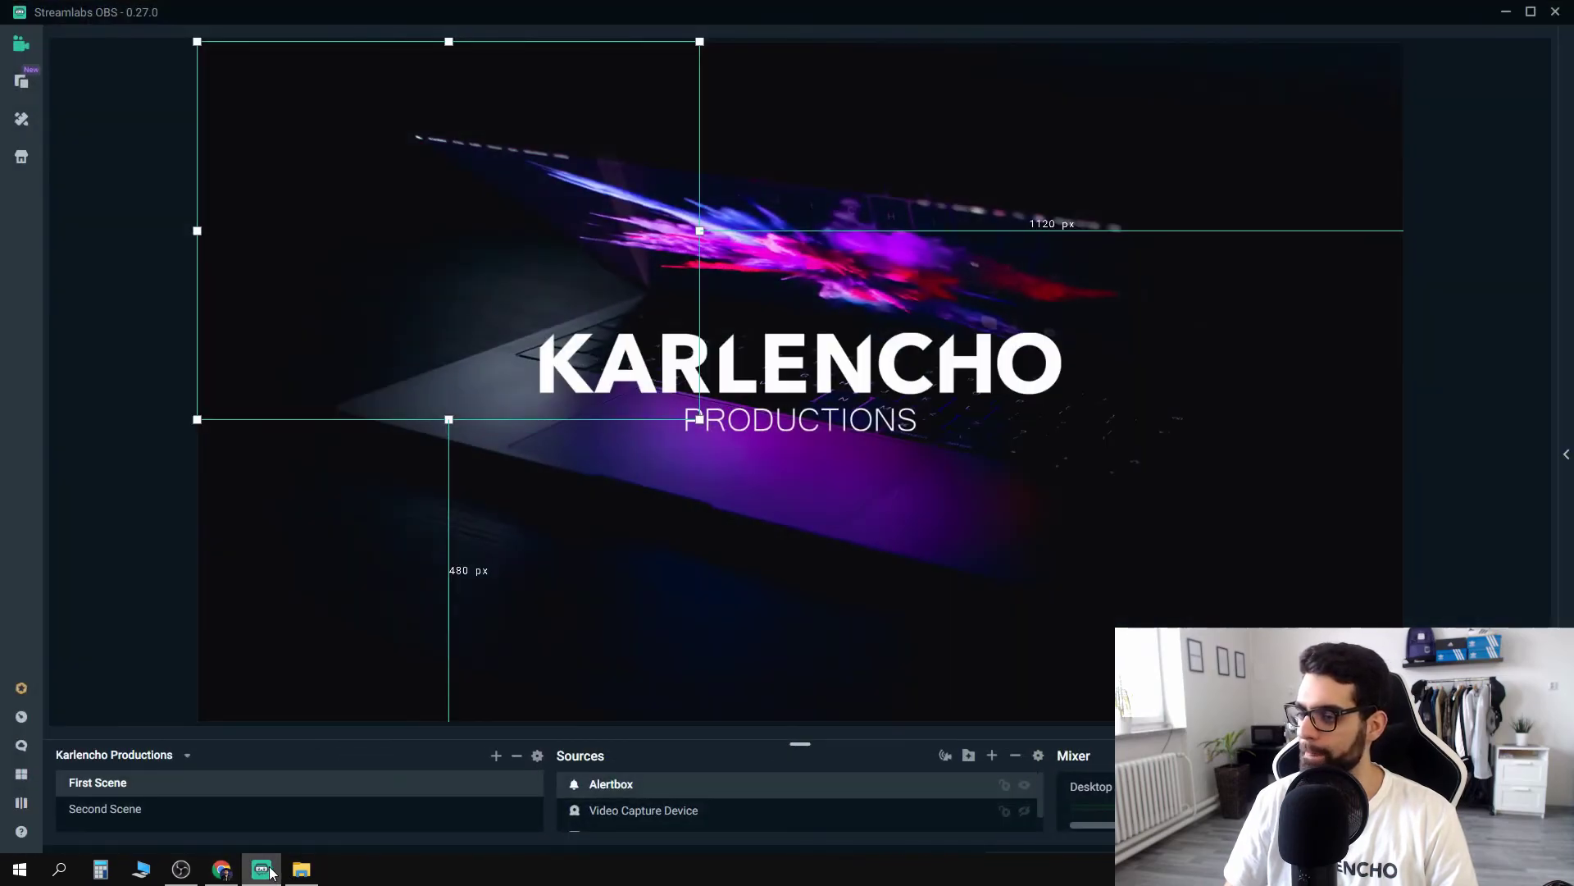
left_click(1017, 867)
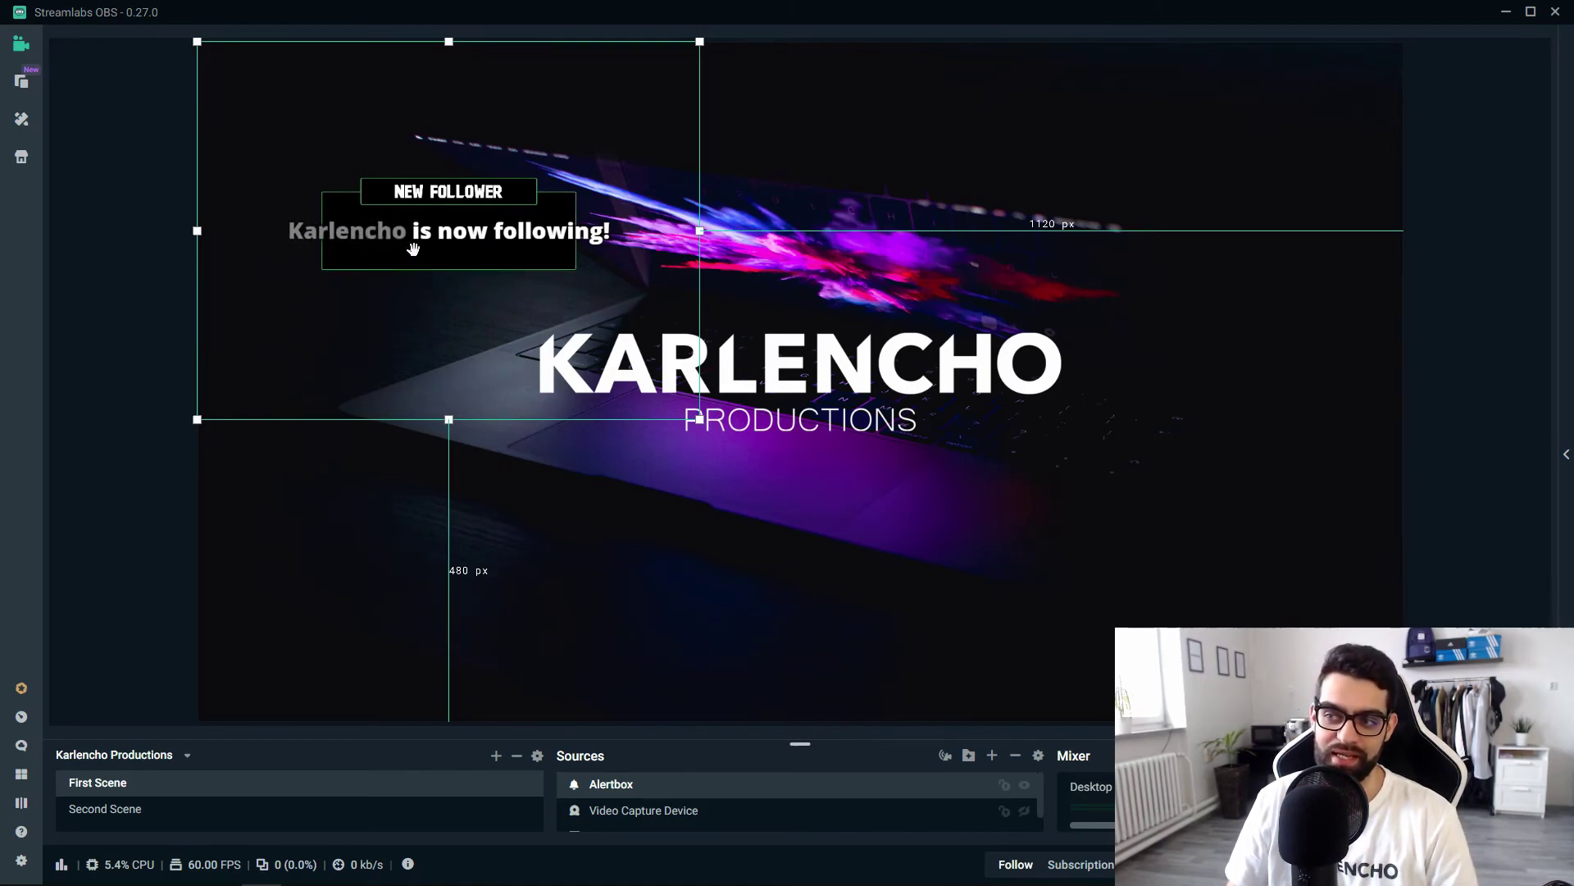
left_click(1507, 14)
Expand the follow alert's font settings, set the font size to 26px, and save.
scroll(554, 573, "up", 2)
scroll(553, 573, "down", 2)
left_click(370, 725)
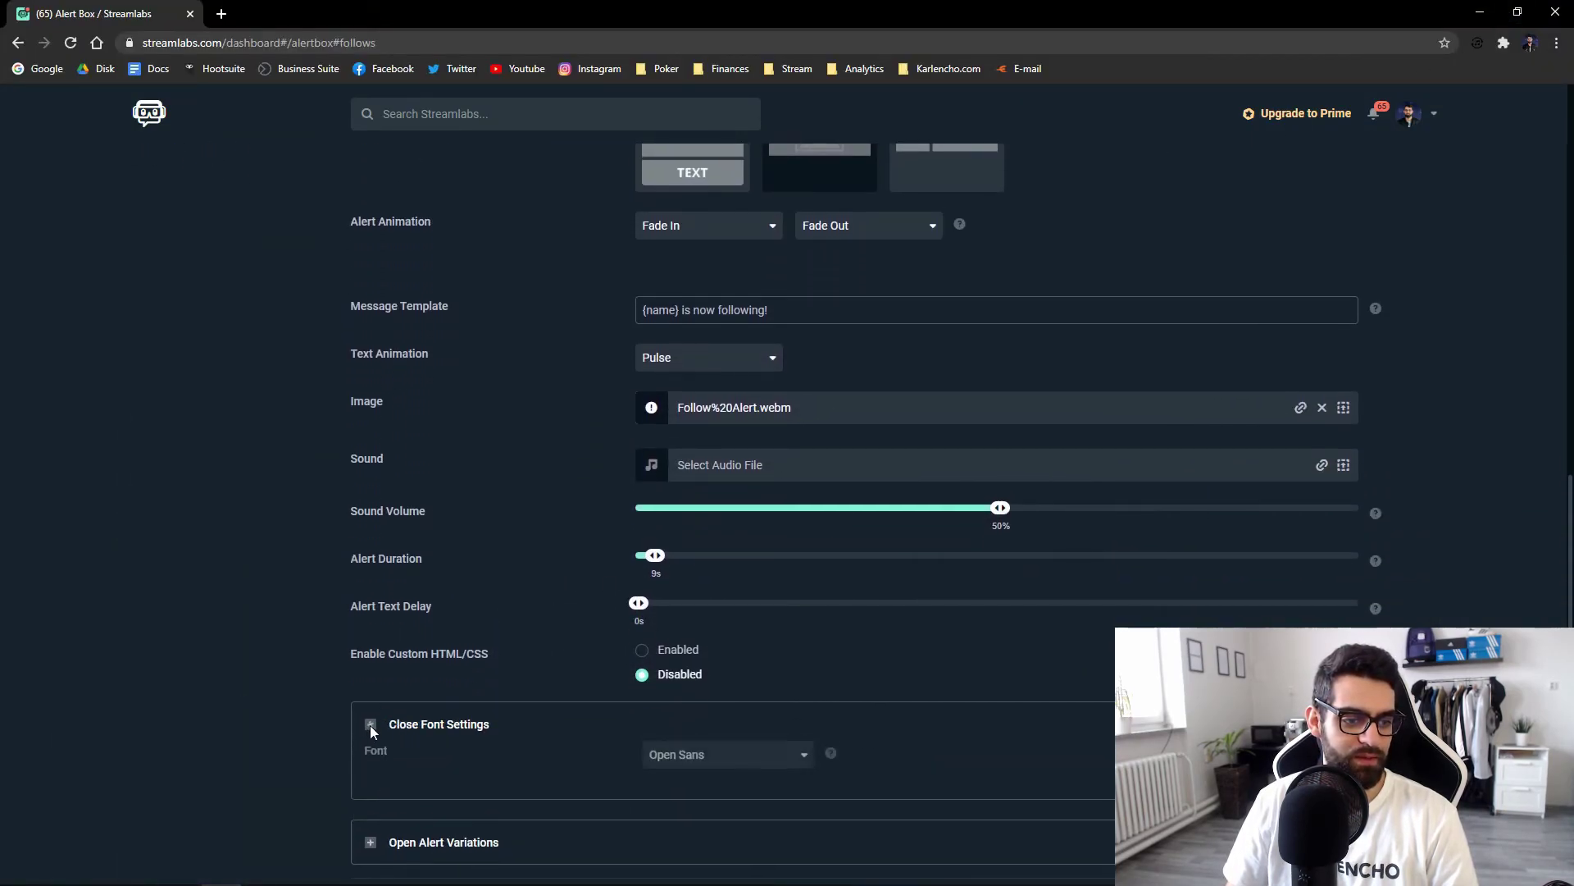
scroll(402, 689, "down", 3)
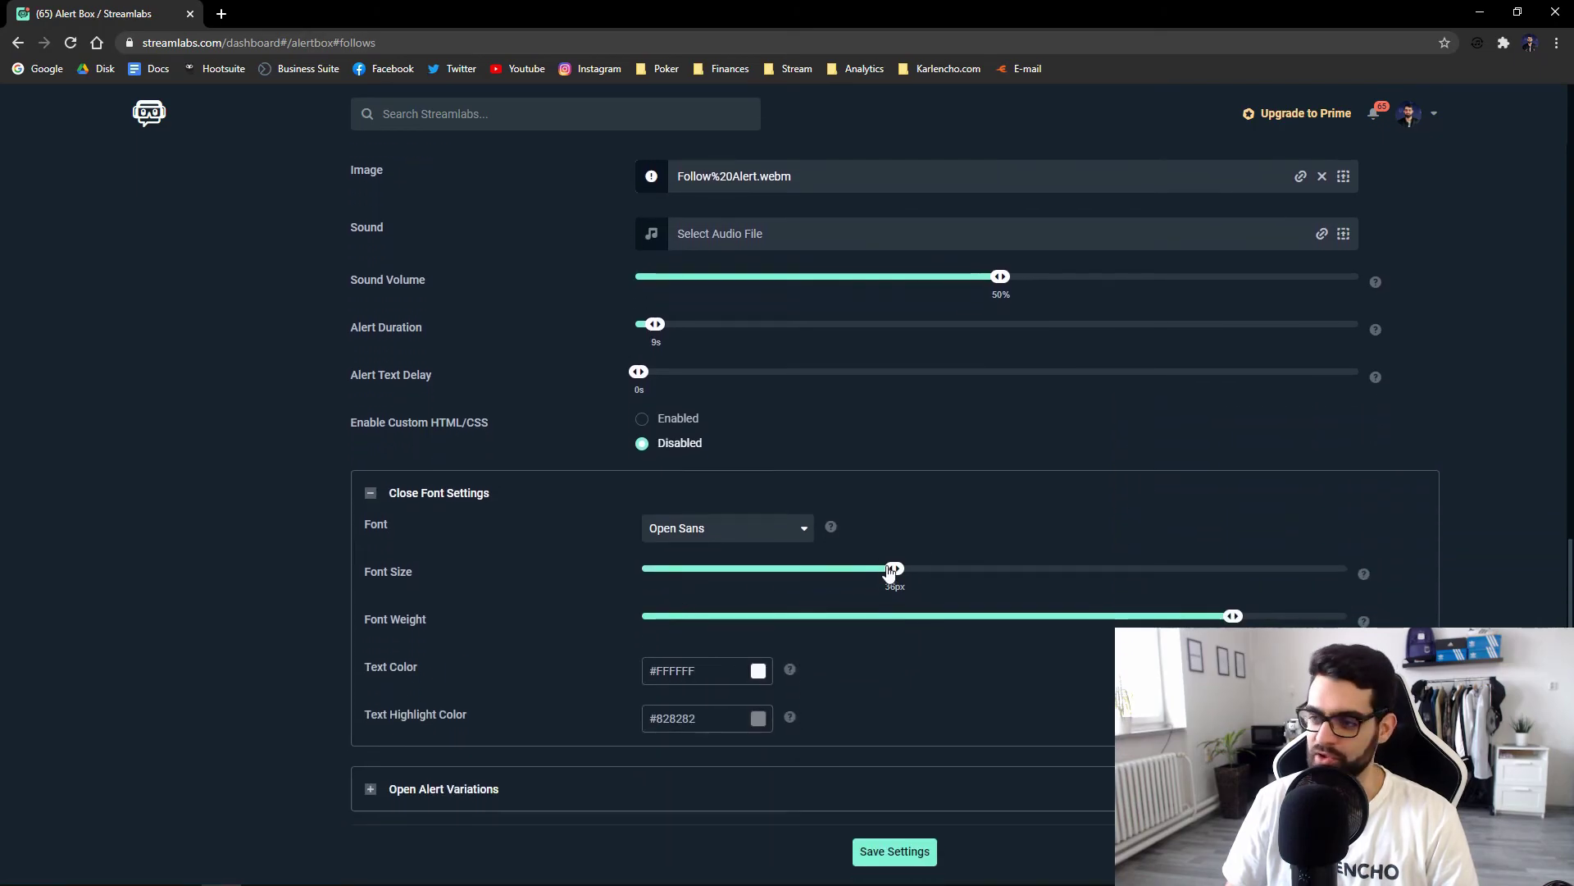
left_click_drag(890, 573, 791, 576)
left_click(902, 849)
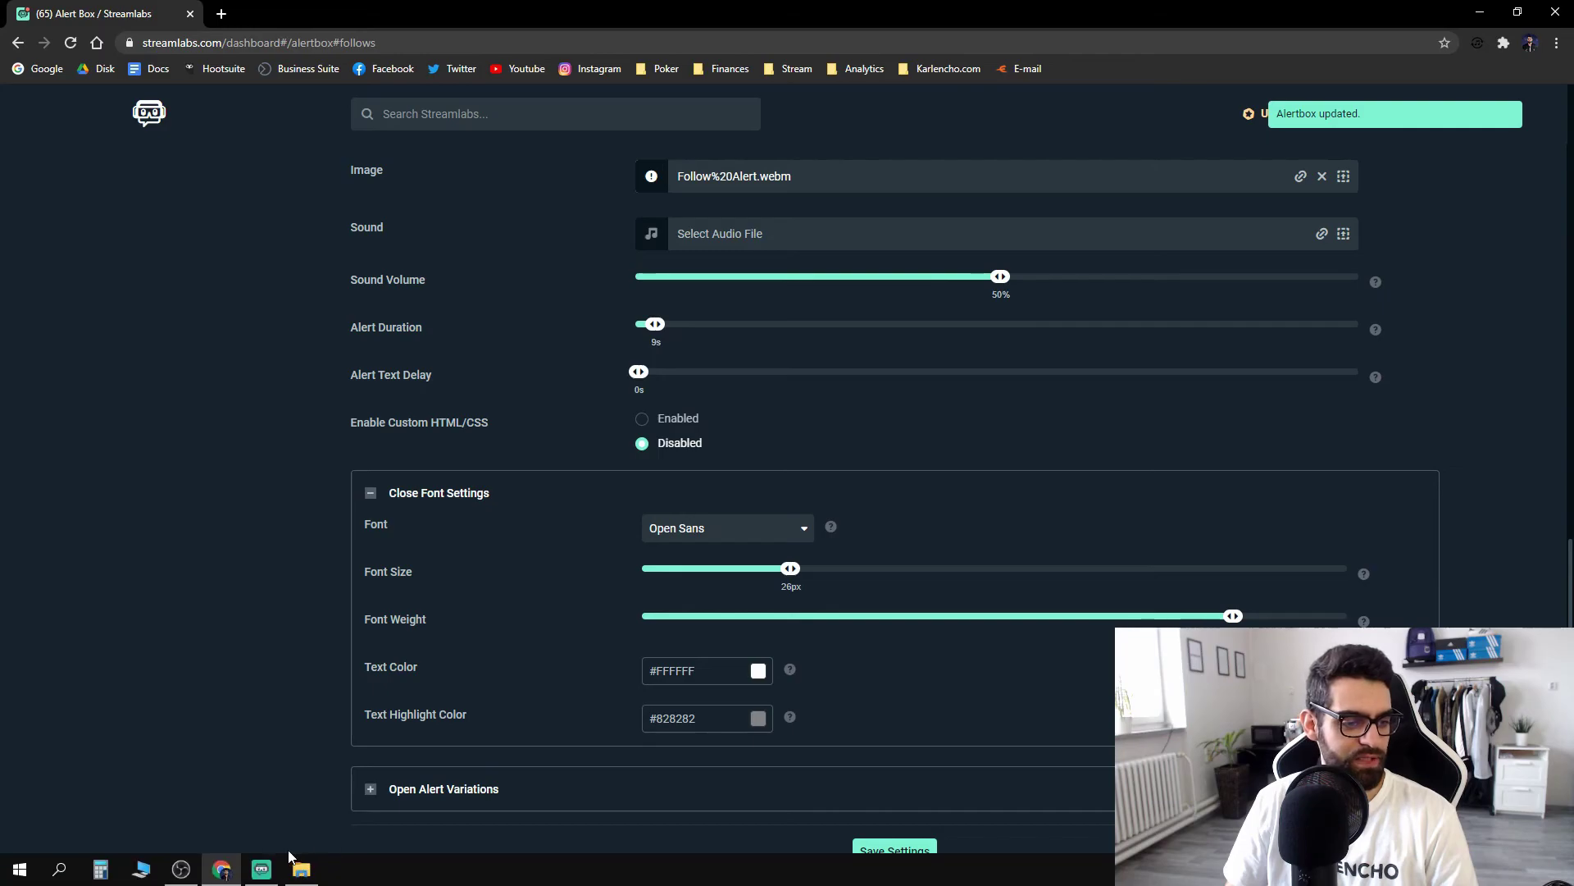
Play another test follower alert in Streamlabs OBS and deselect the Alertbox source.
left_click(261, 869)
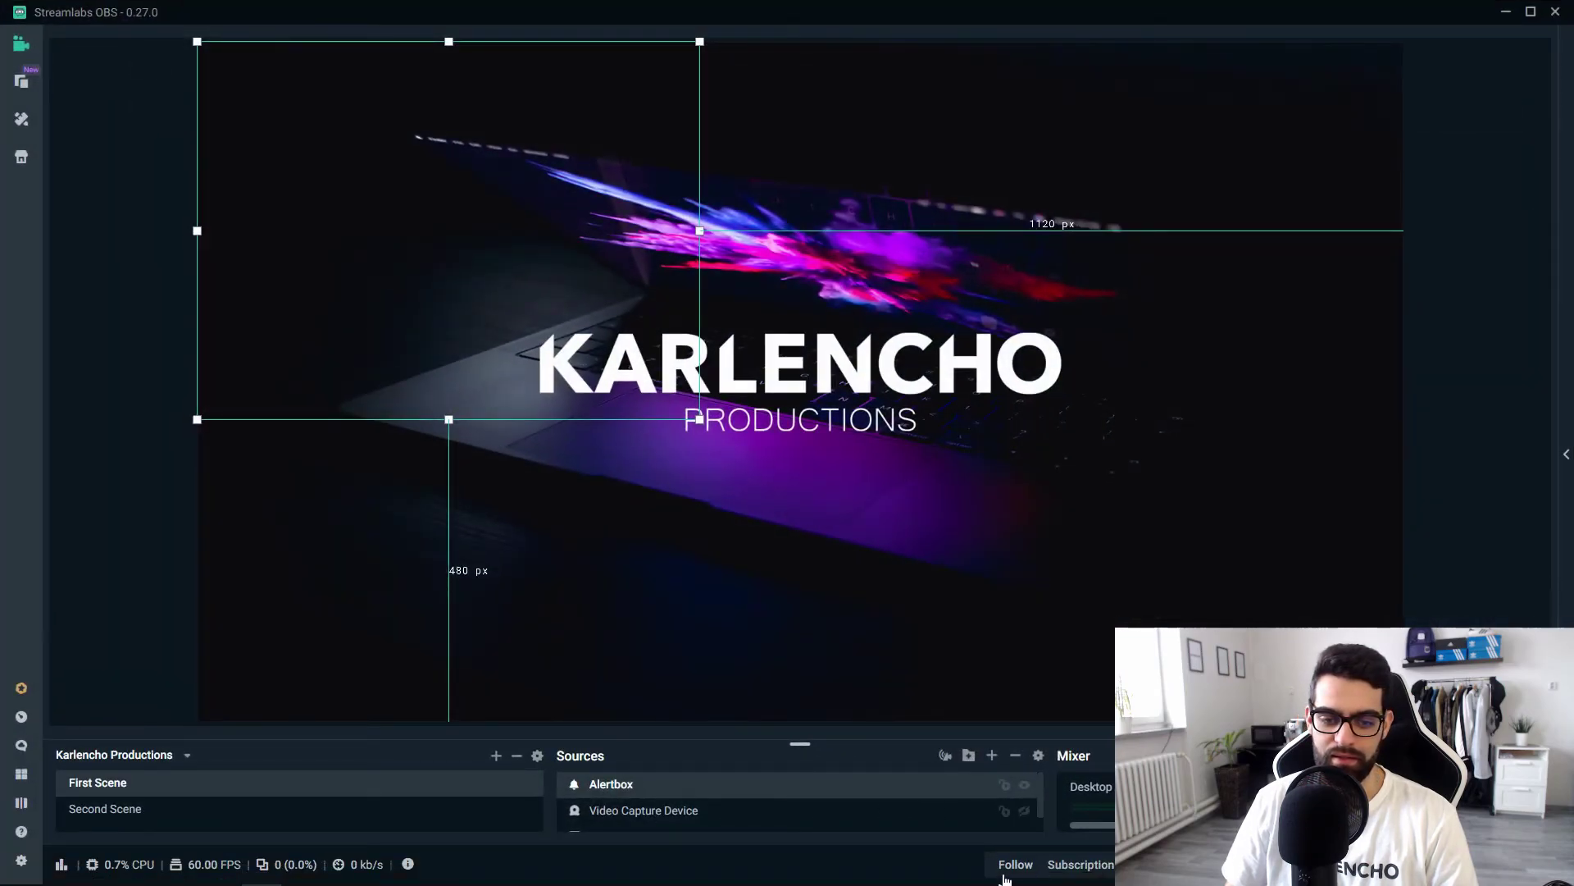
left_click(1009, 865)
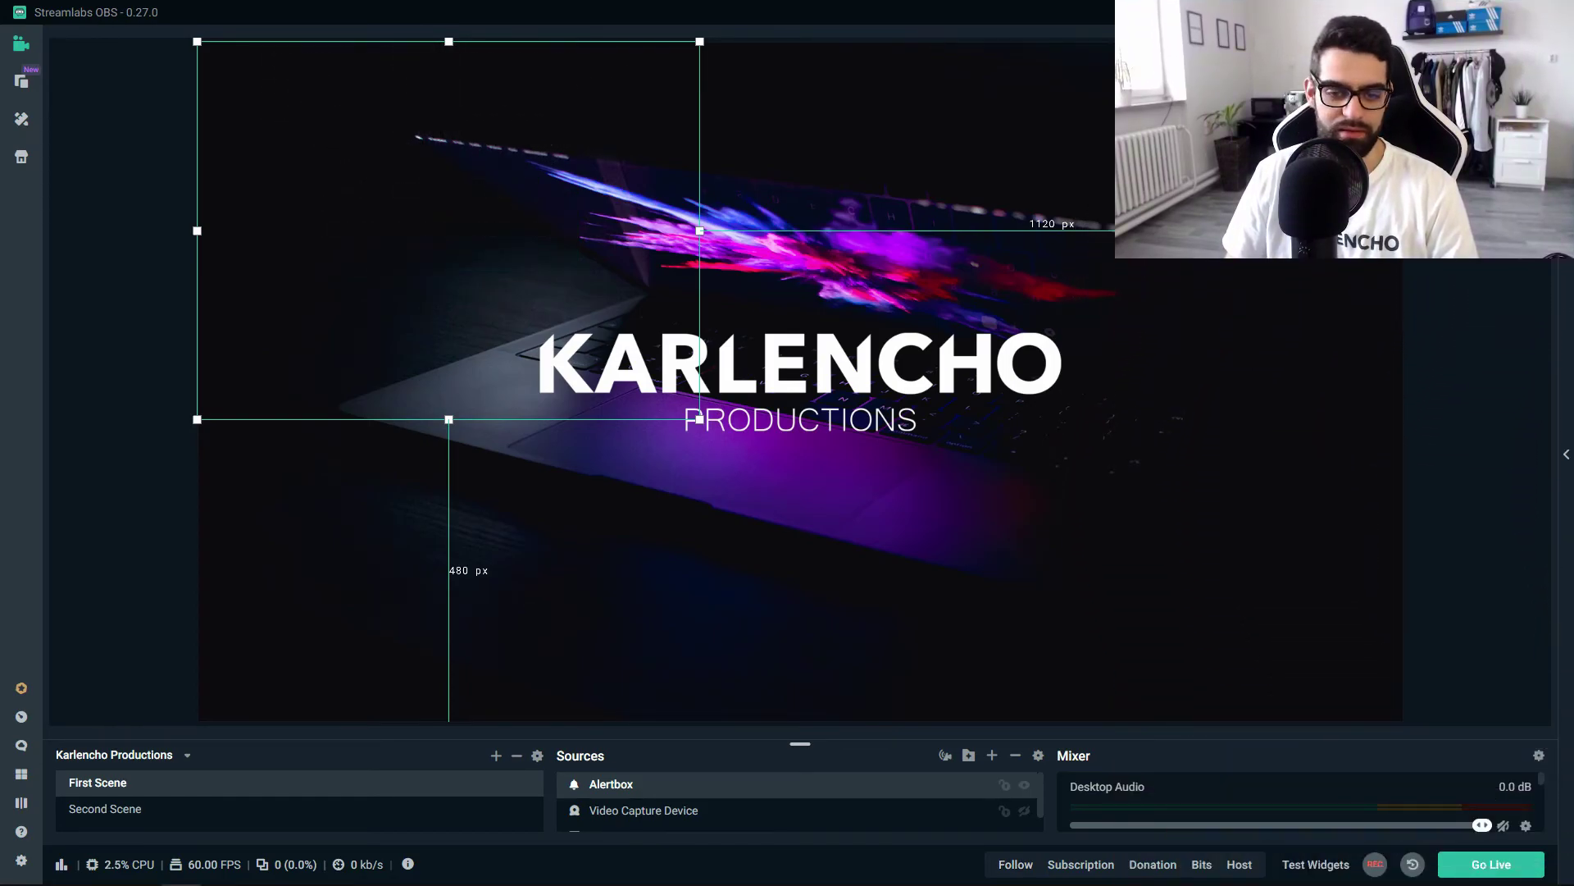
left_click(1417, 739)
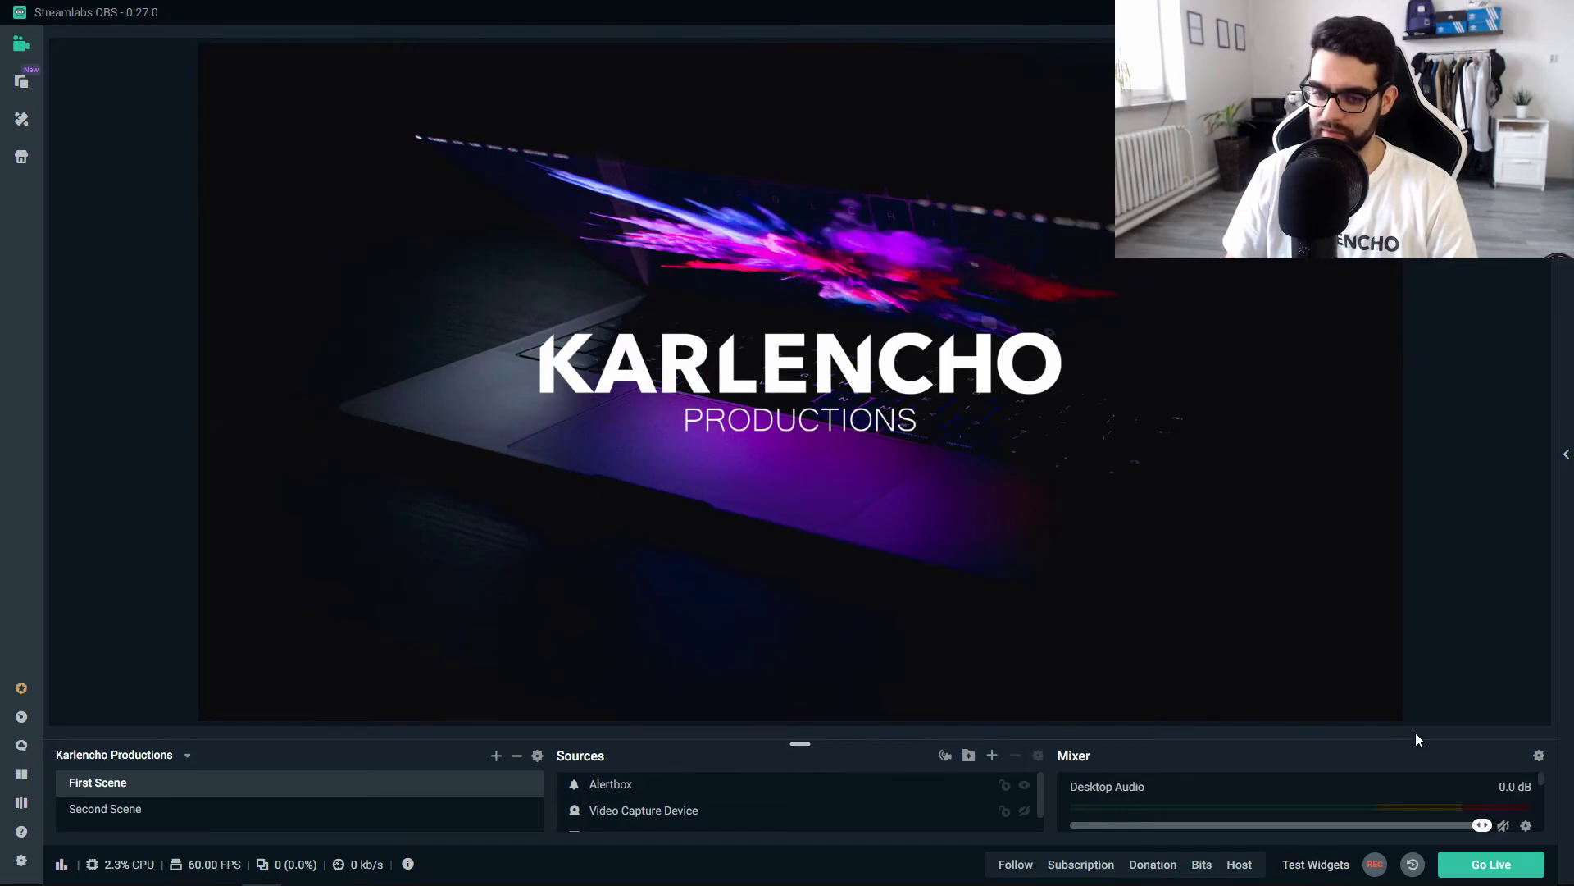
left_click(1314, 868)
left_click(1314, 868)
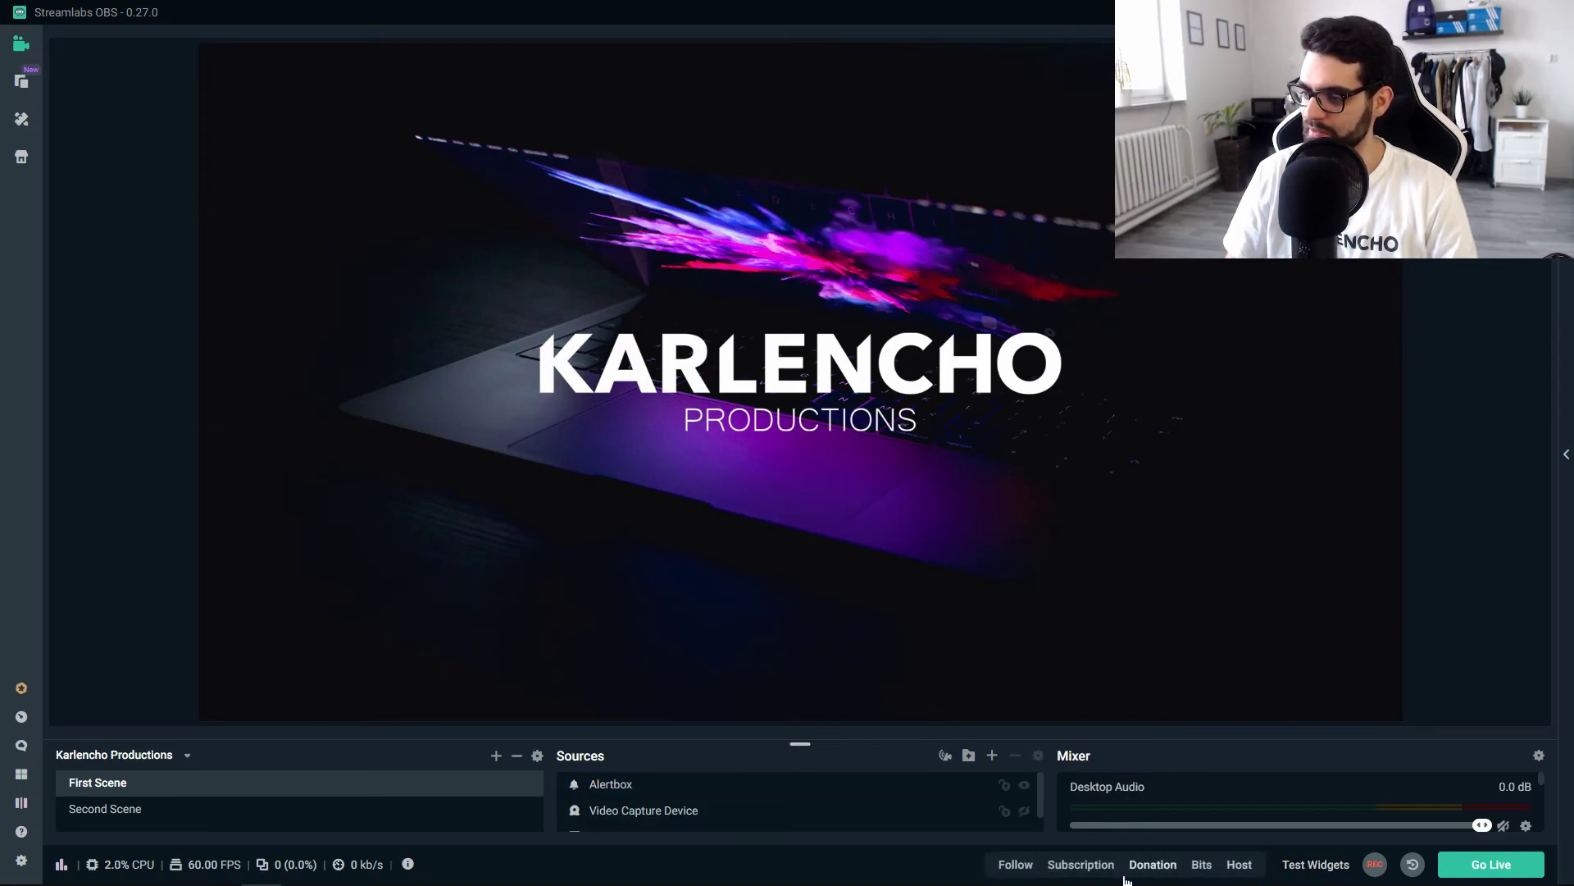
Scale down the Alertbox source and move it to the scene's upper-left, then replay the follow alert.
left_click(1017, 869)
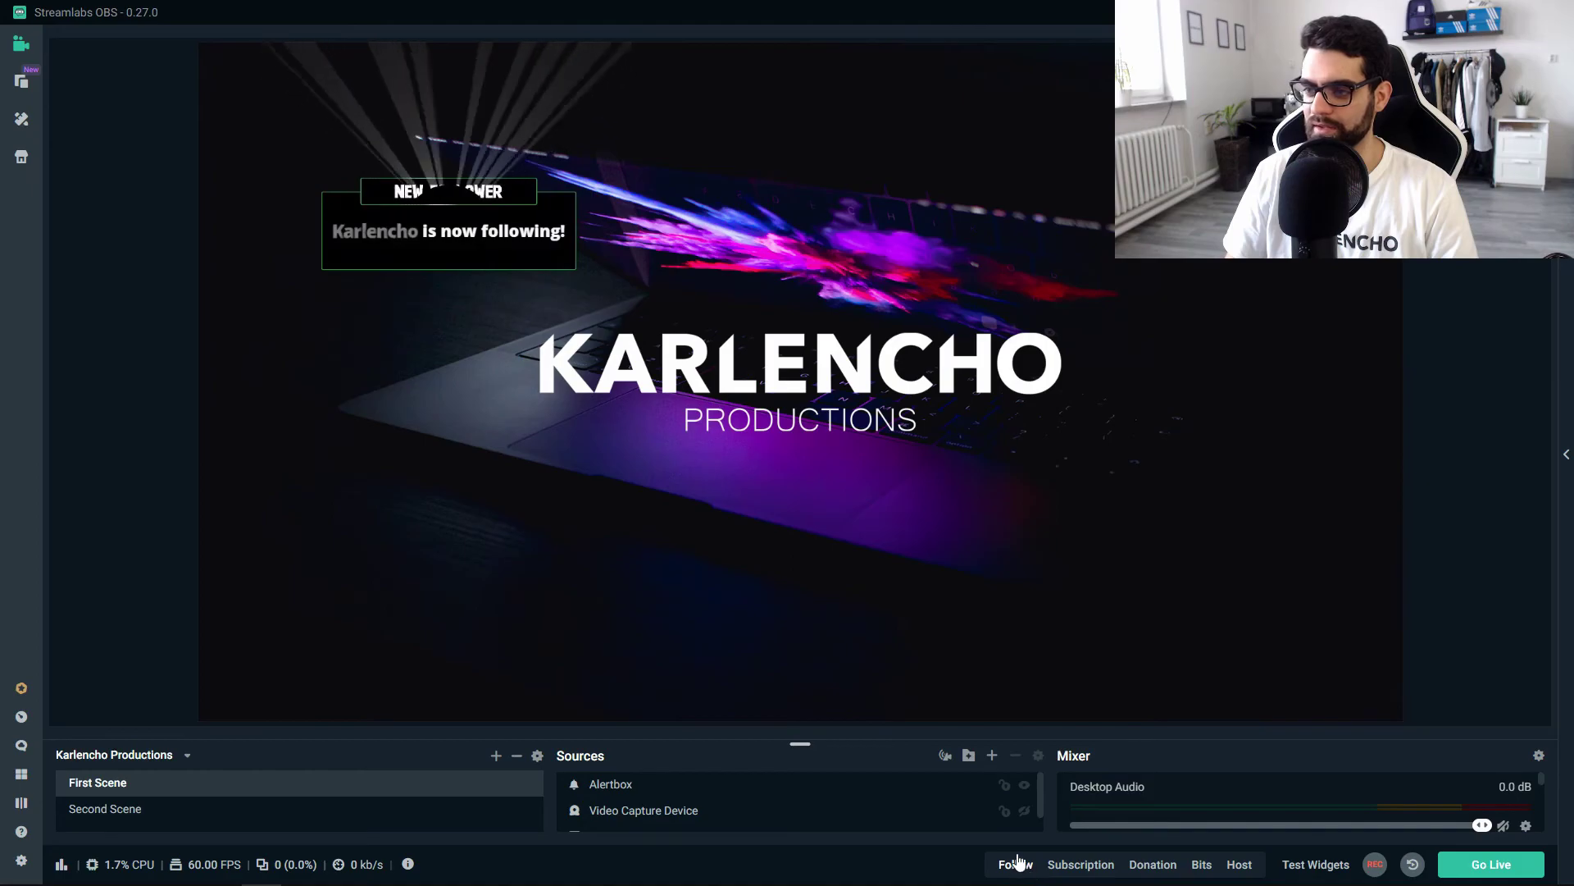
left_click(533, 246)
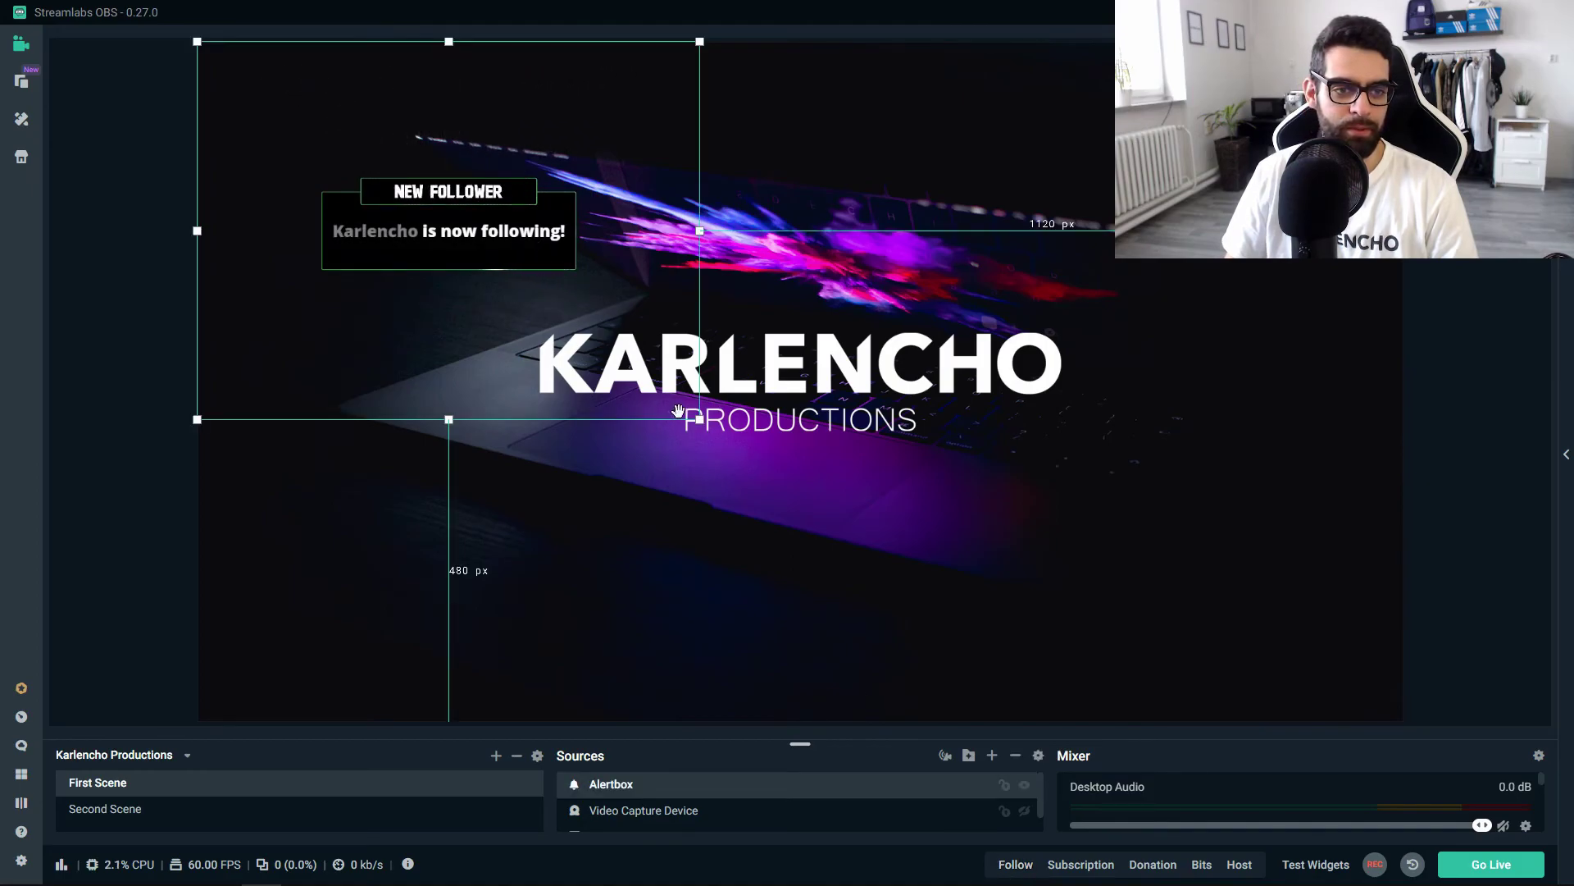
mouse_move(700, 419)
left_mouse_down()
mouse_move(966, 609)
mouse_move(613, 388)
mouse_move(721, 435)
left_mouse_up()
left_click_drag(430, 208, 367, 387)
left_click_drag(367, 196, 361, 194)
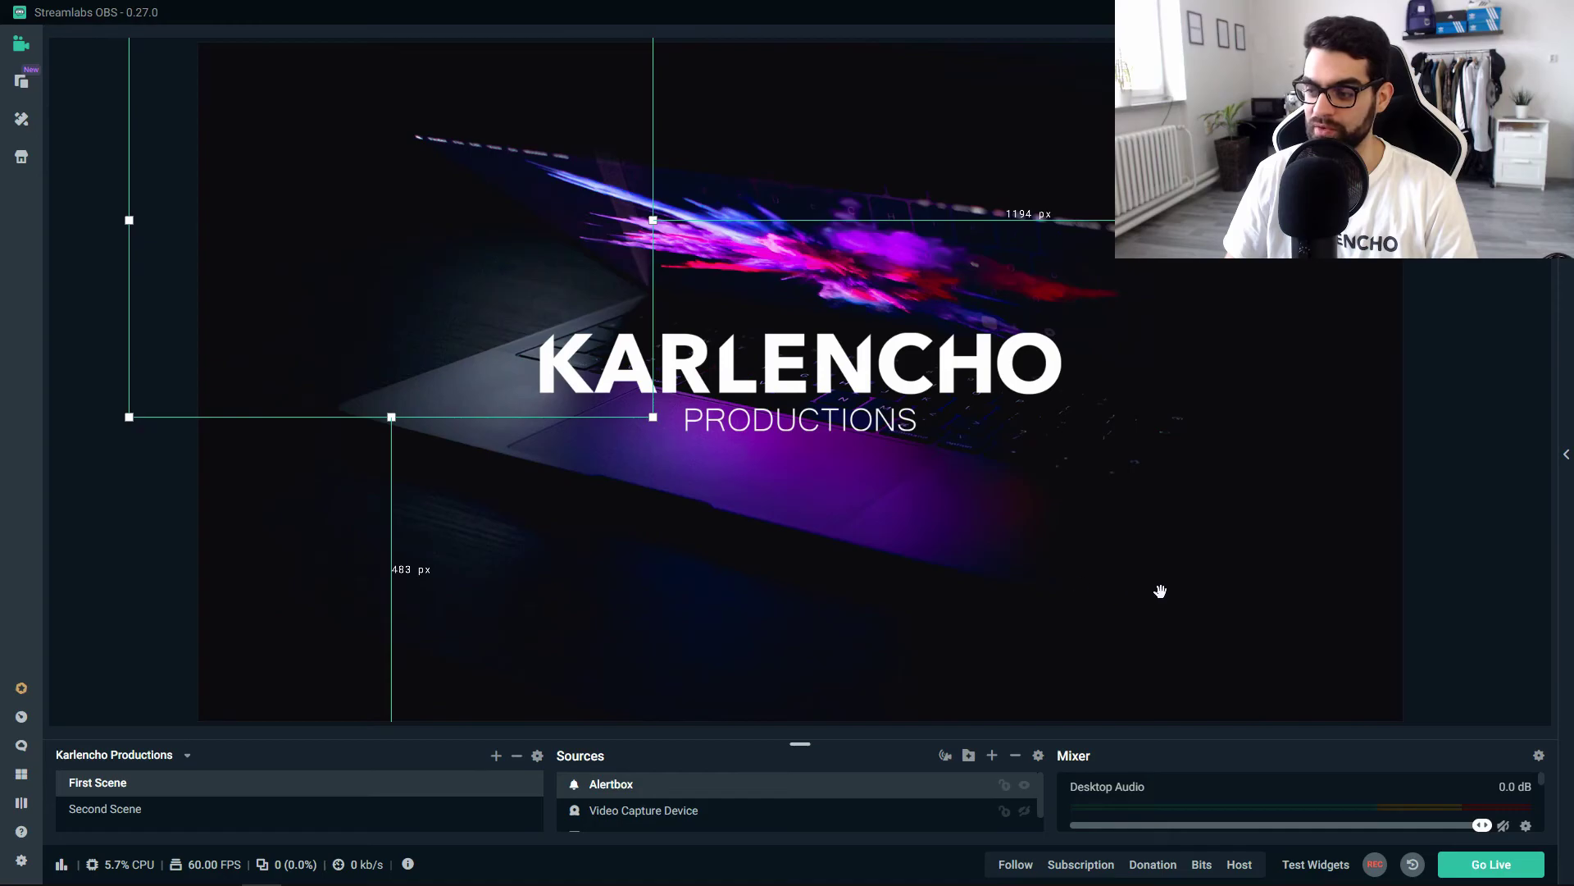
left_click(1030, 872)
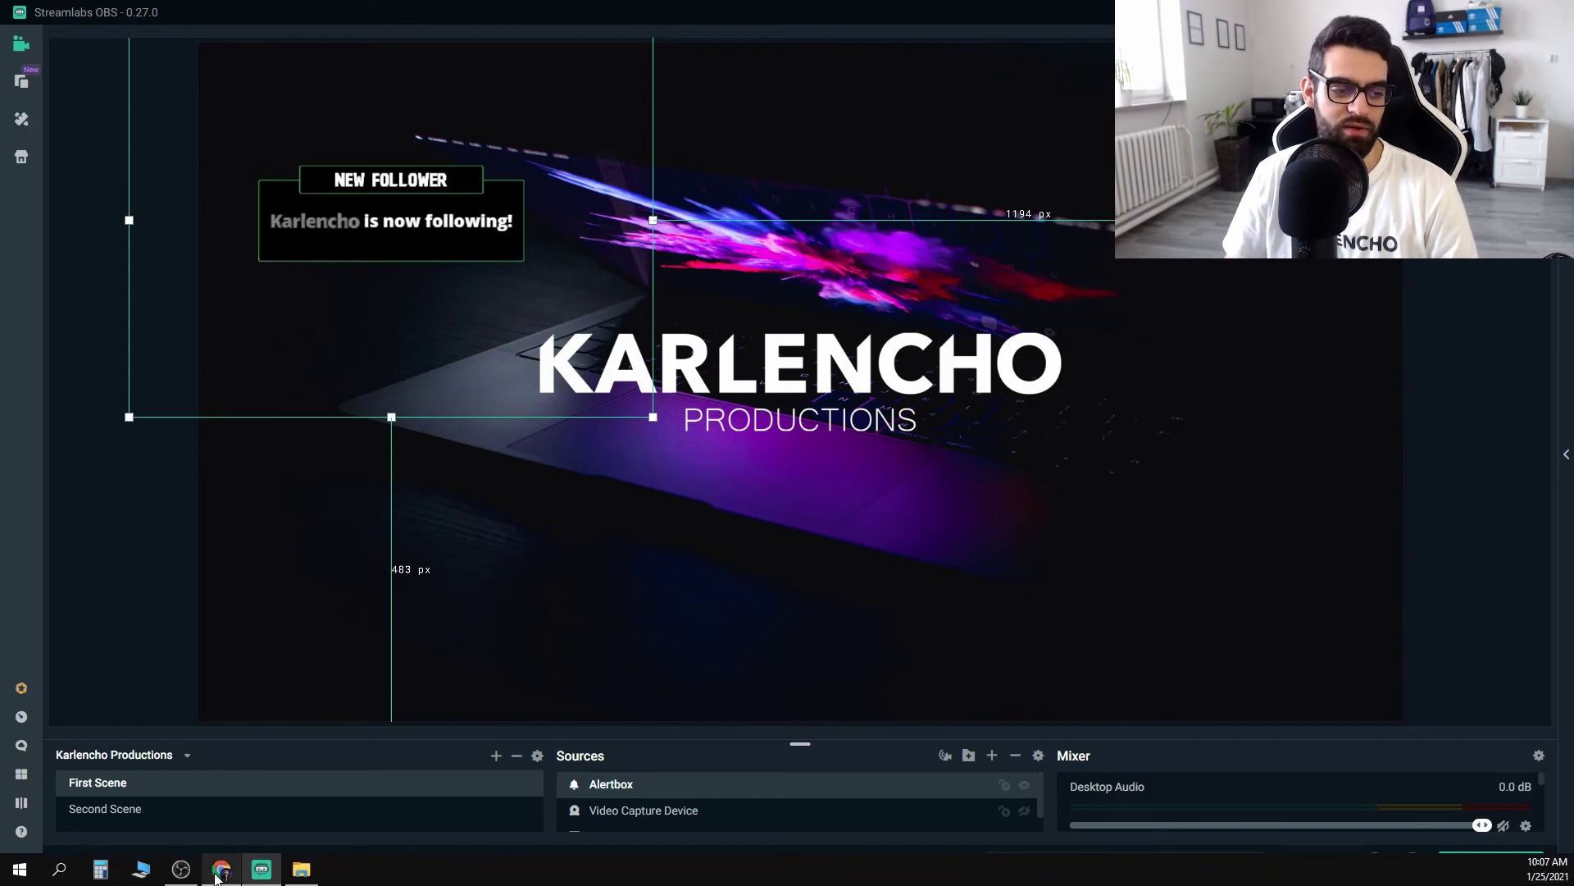
left_click(221, 871)
Open the Subscriptions alert settings and its image gallery.
scroll(641, 595, "up", 10)
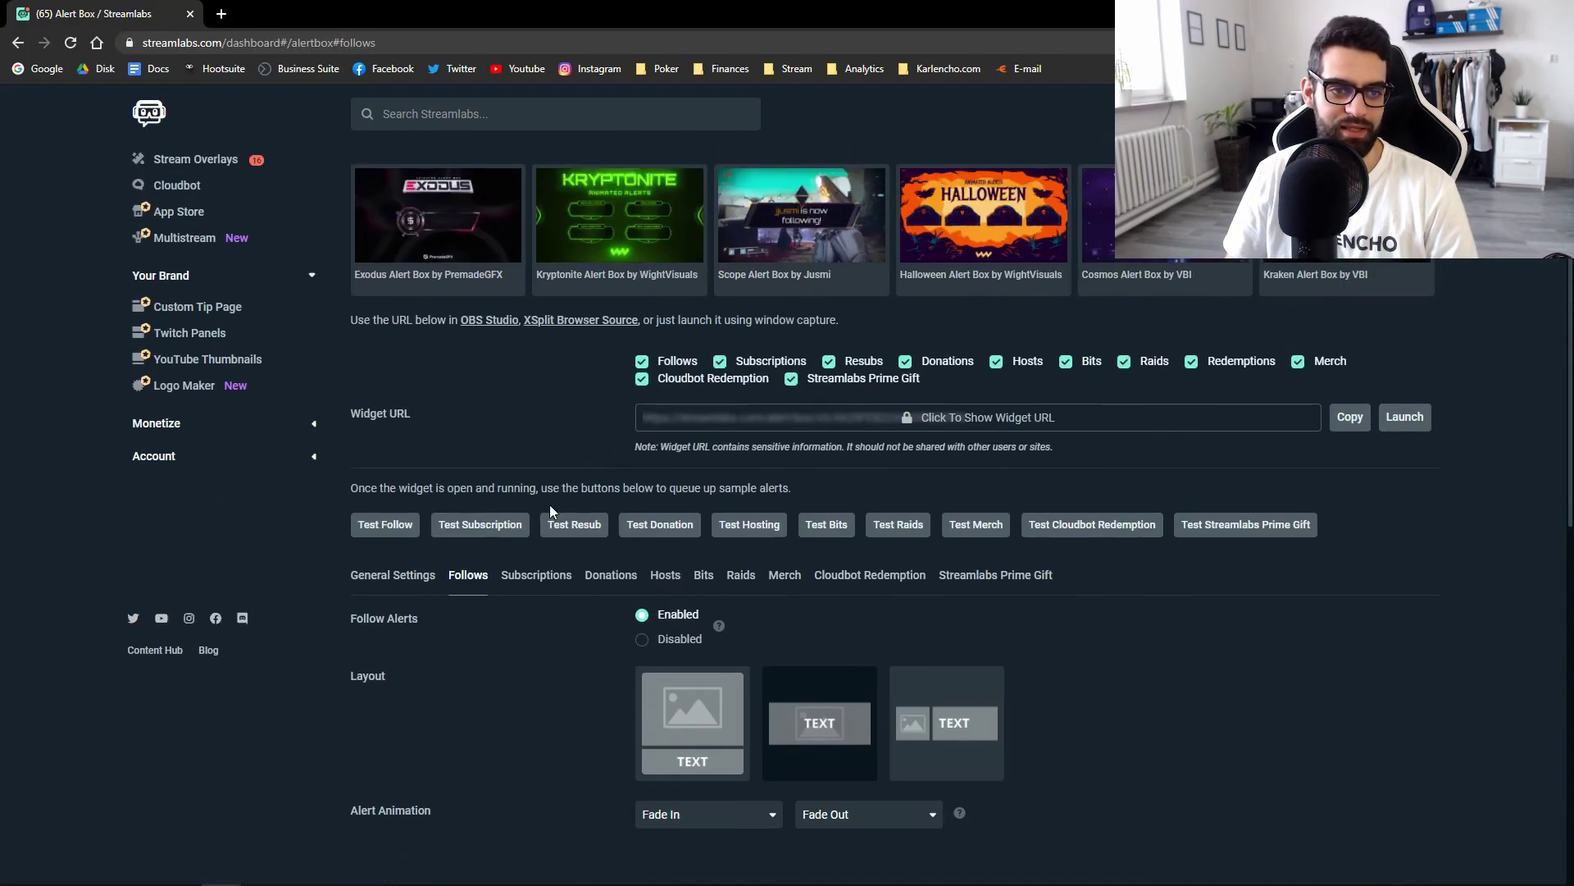
left_click(534, 577)
scroll(534, 567, "down", 10)
scroll(534, 567, "up", 10)
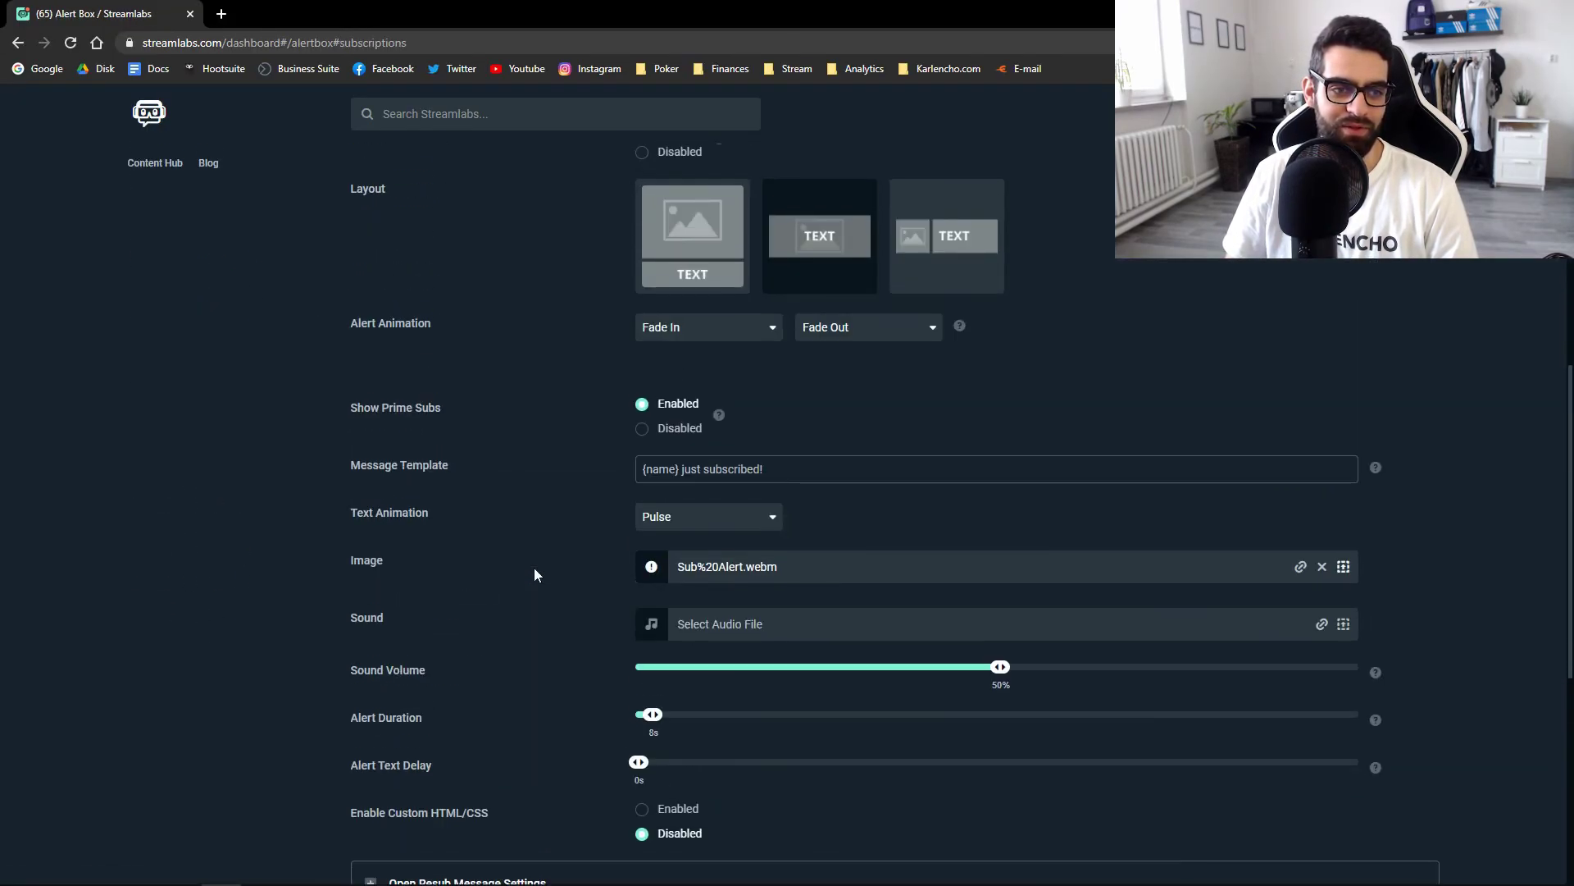
scroll(587, 613, "down", 5)
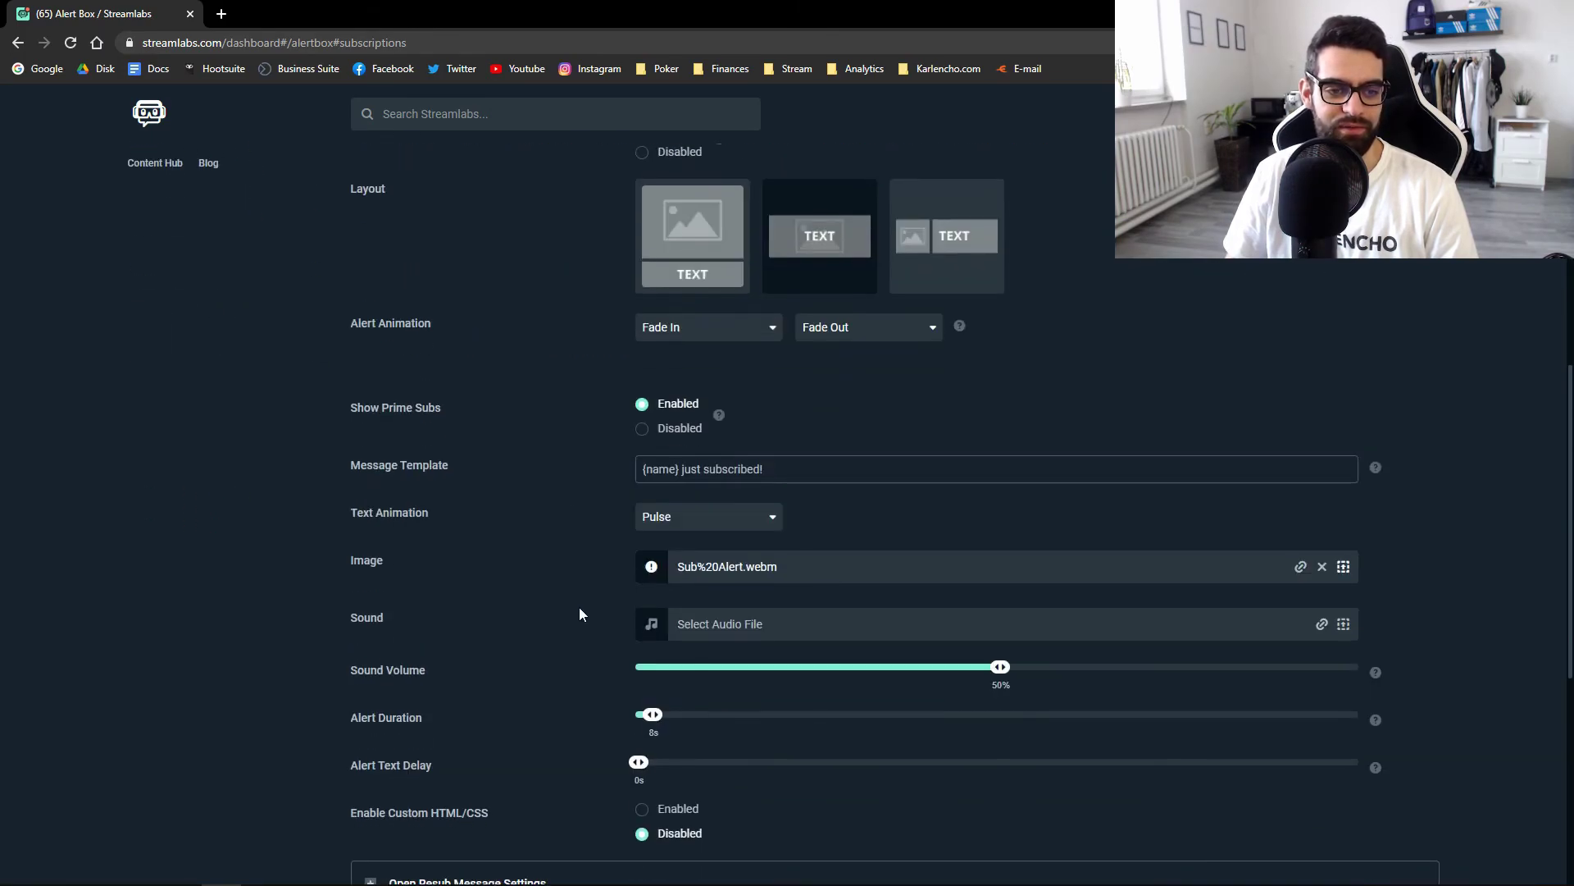
left_click(1343, 566)
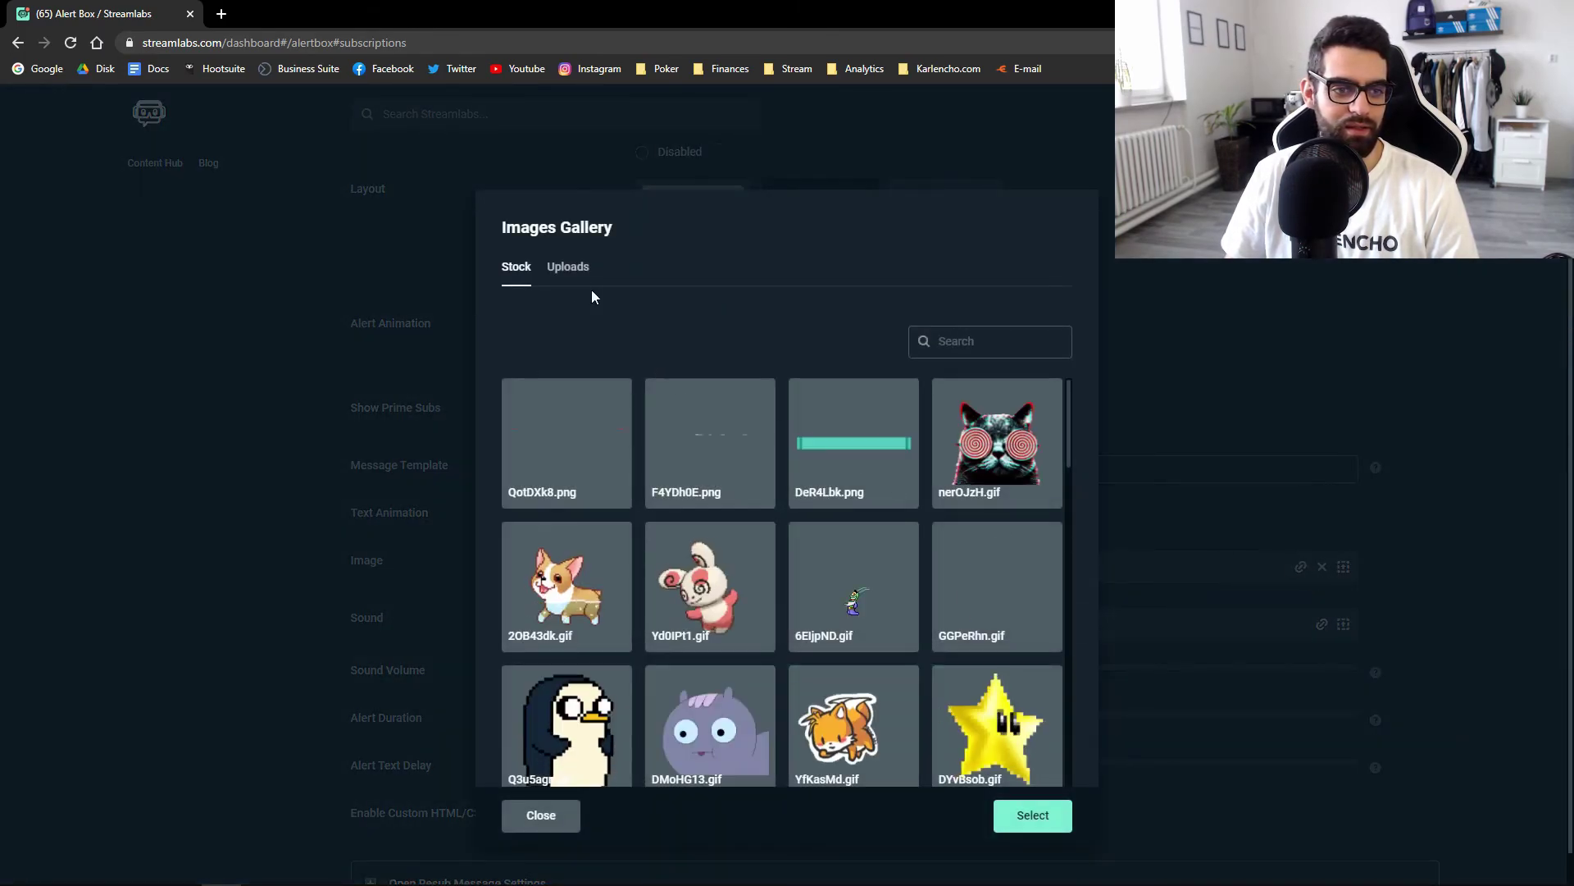
Upload Sub Alert.webm from the Assets Subscriber Alert folder and select it as the alert image.
left_click(568, 266)
left_click(734, 402)
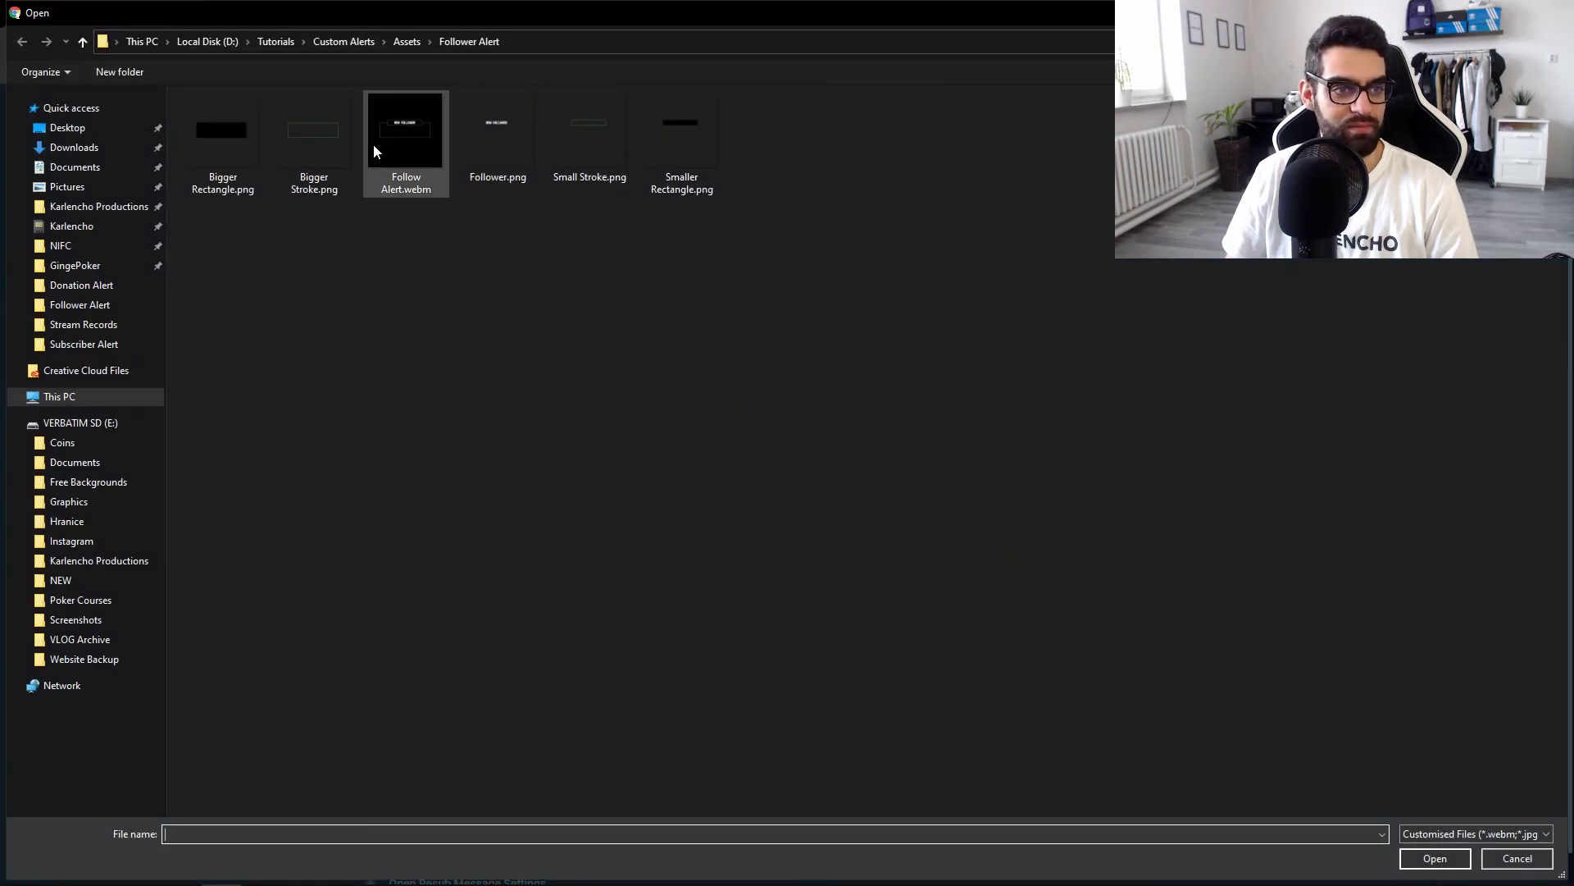
left_click(402, 45)
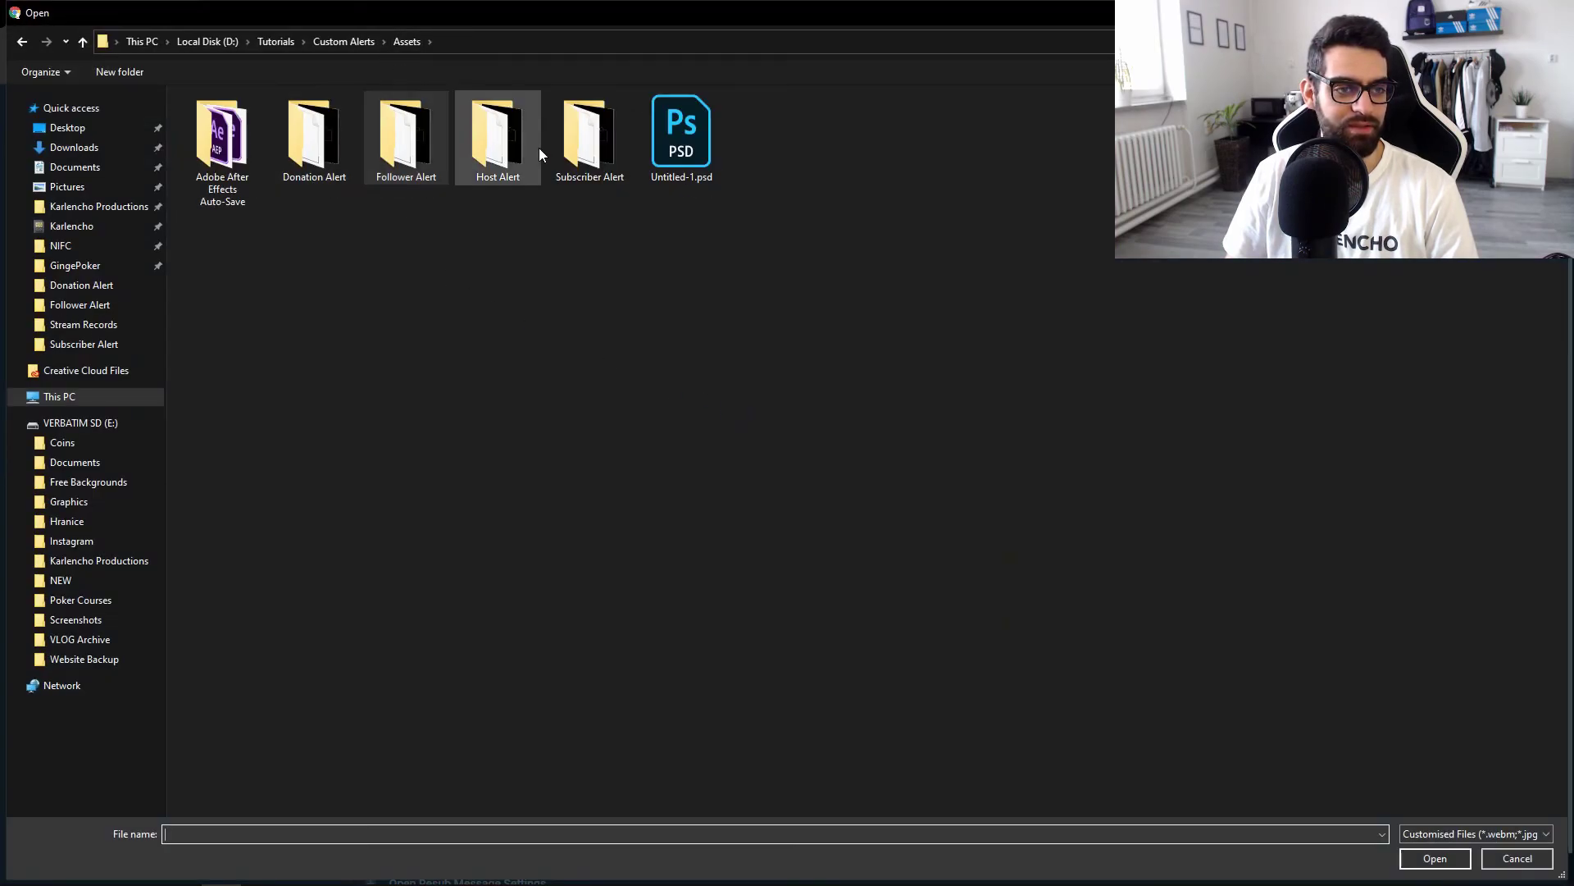
double_click(566, 140)
double_click(564, 131)
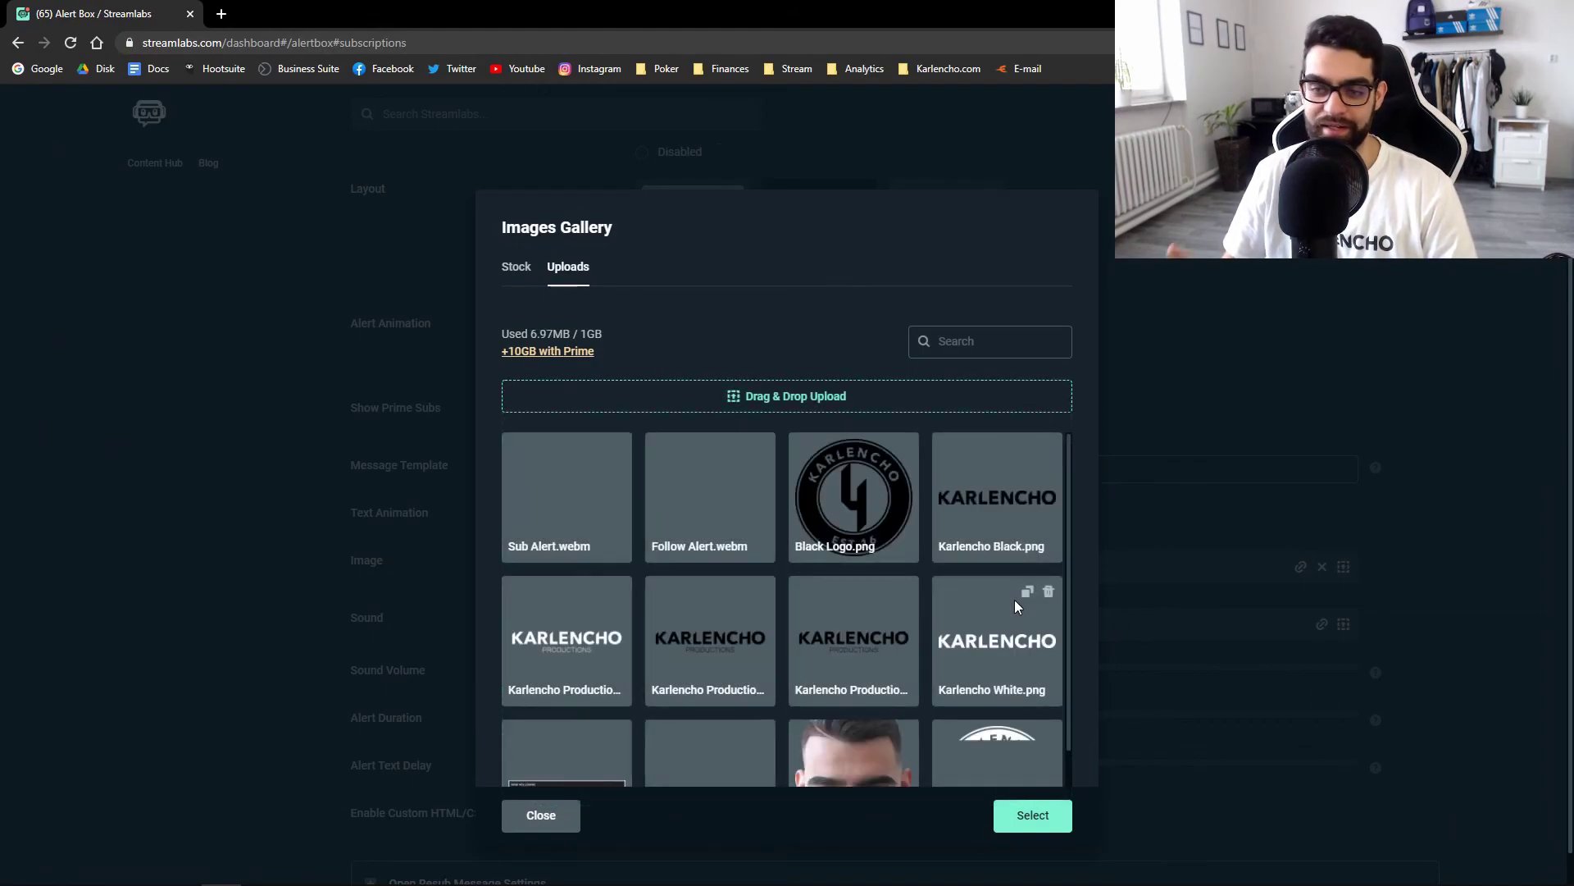
left_click(603, 498)
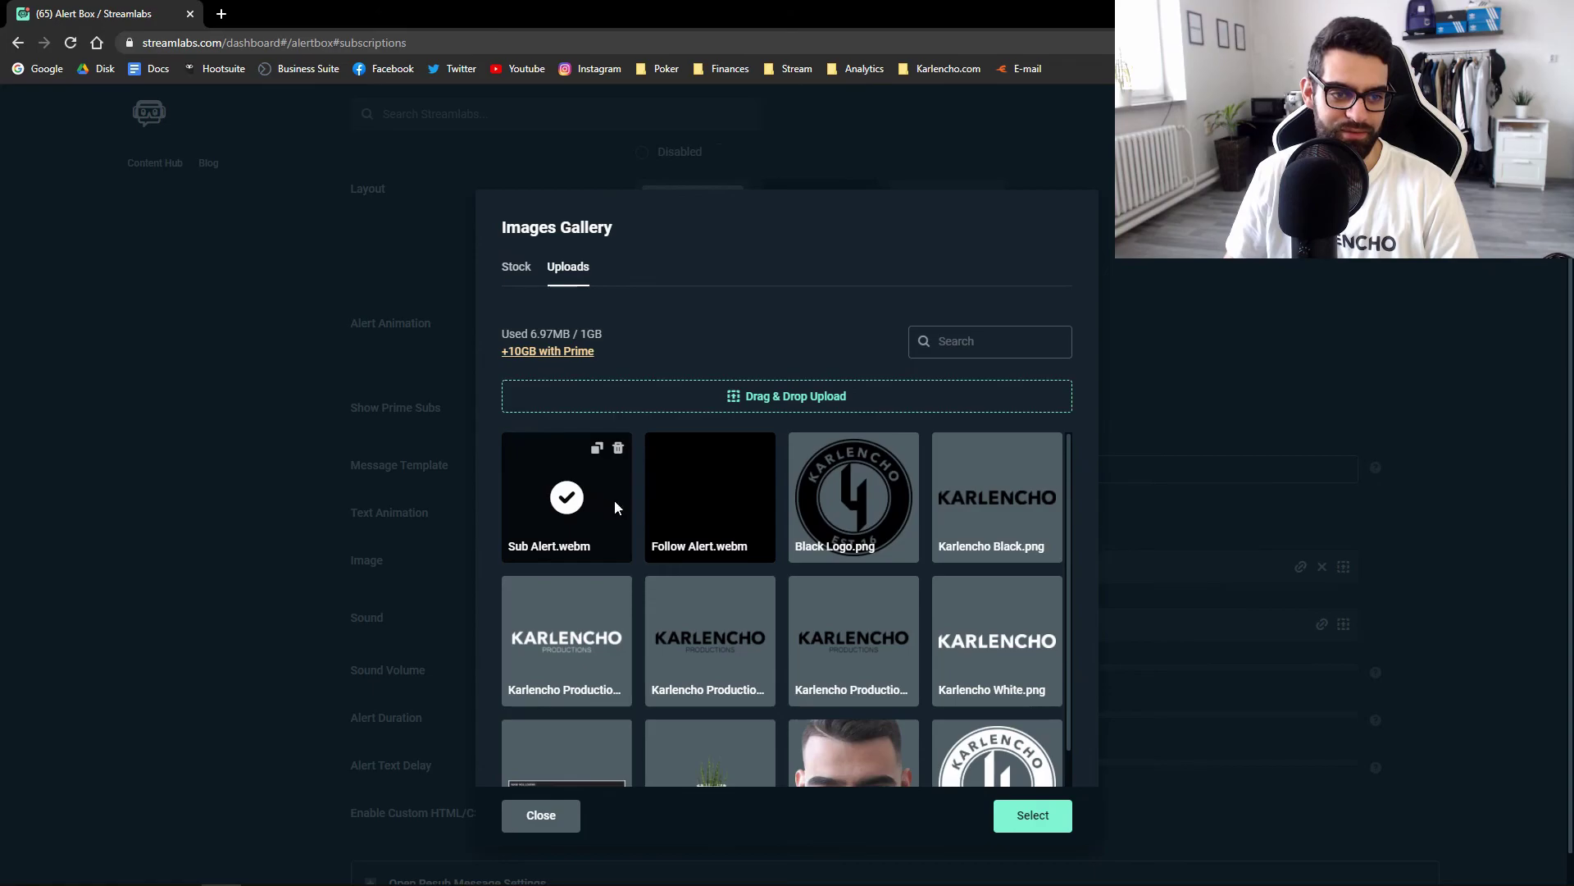
left_click(1034, 816)
Save the subscription settings and play a test subscriber alert in Streamlabs OBS.
scroll(976, 579, "down", 6)
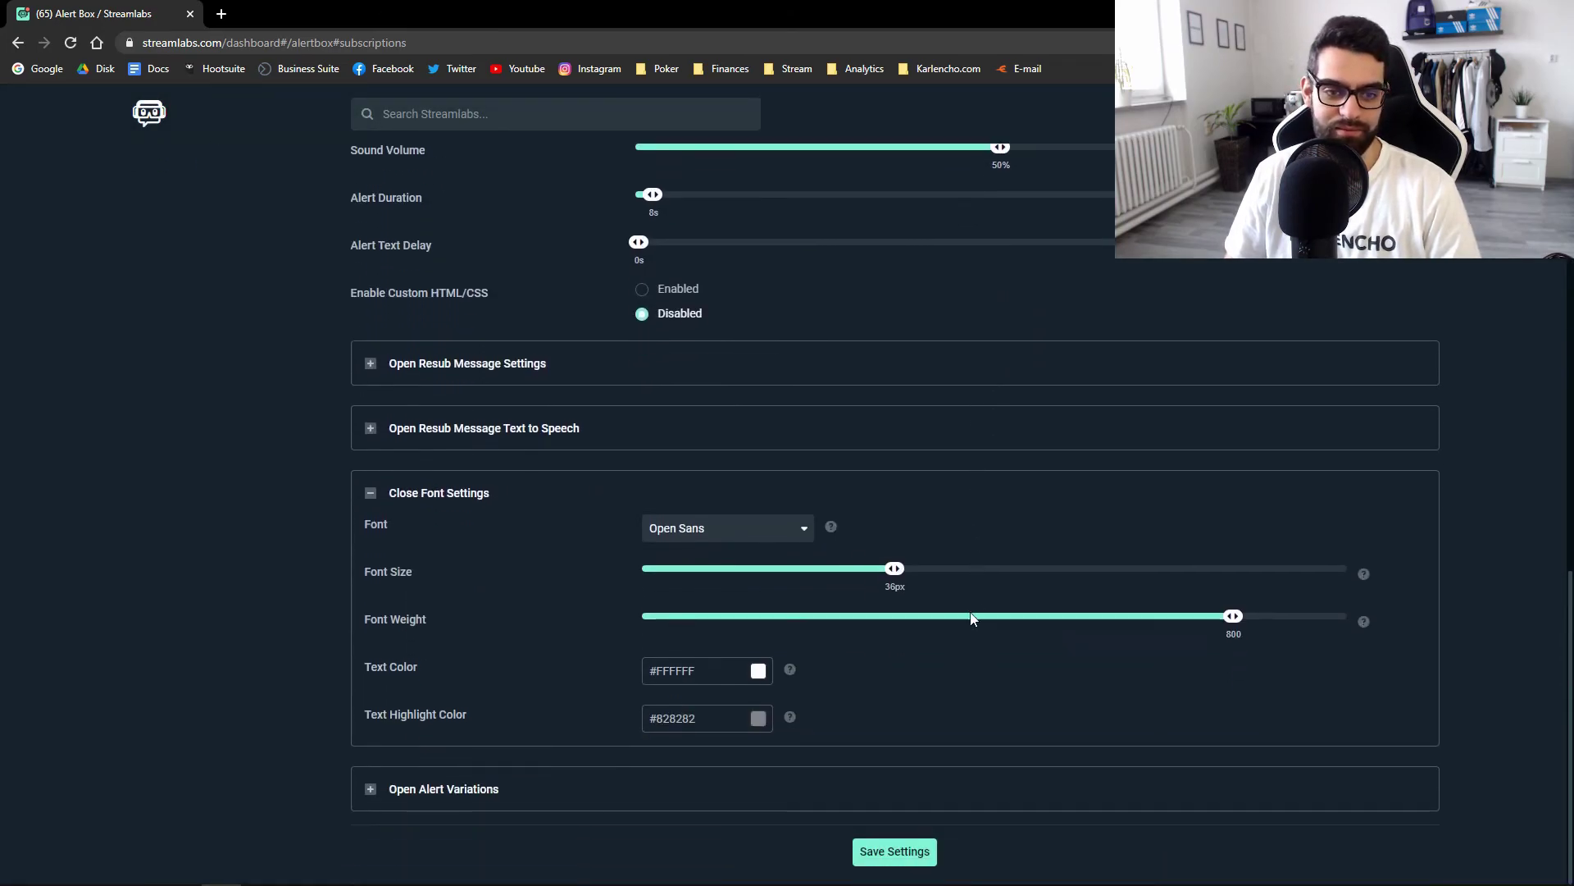
left_click(895, 851)
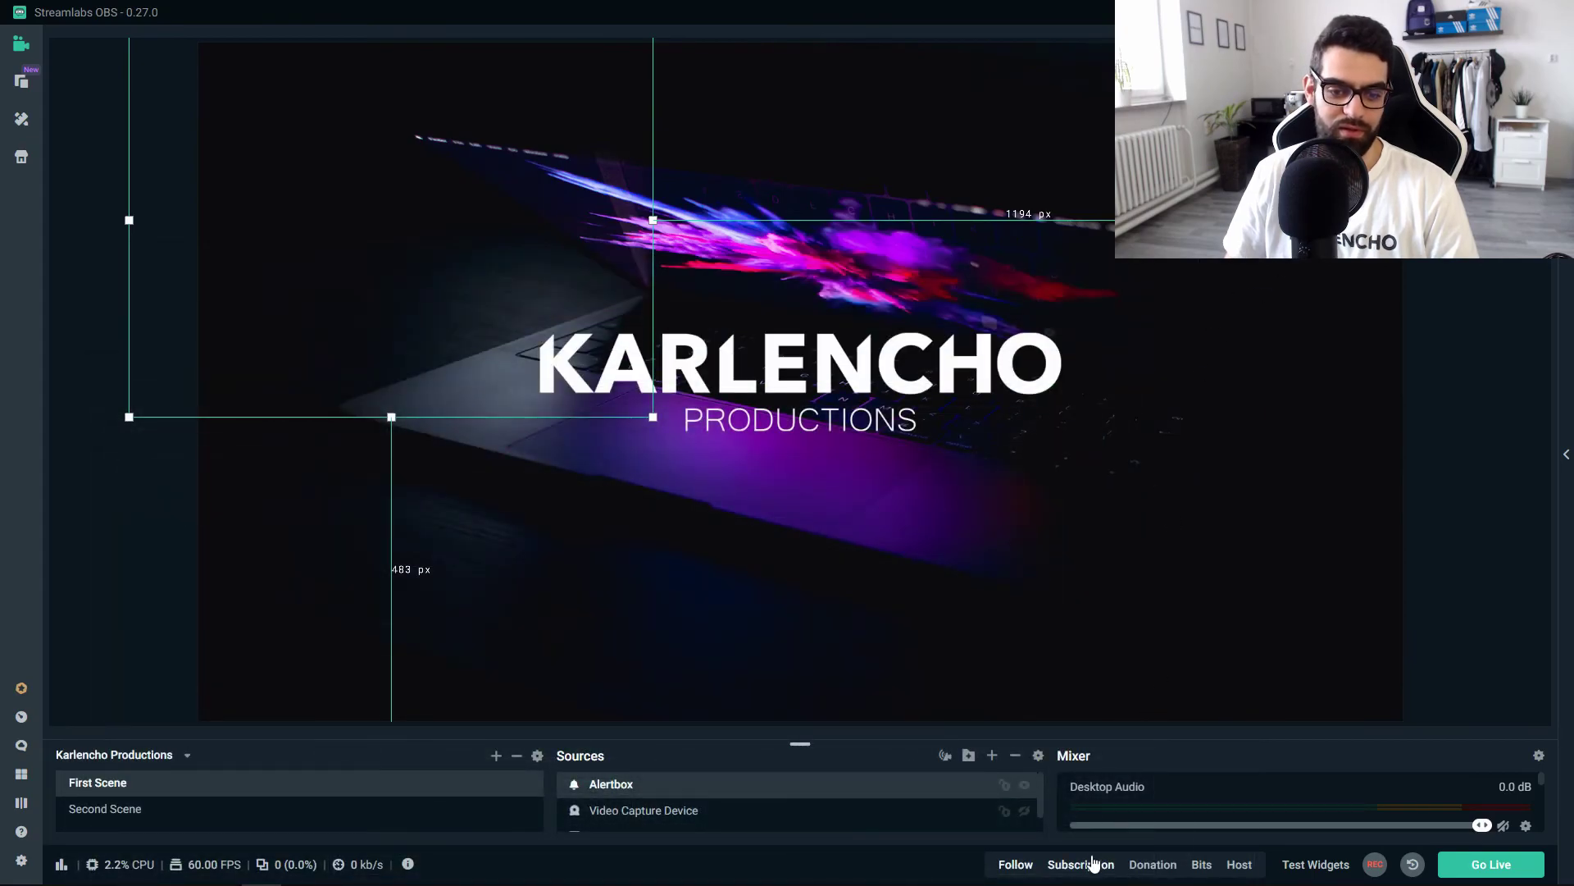
left_click(1093, 863)
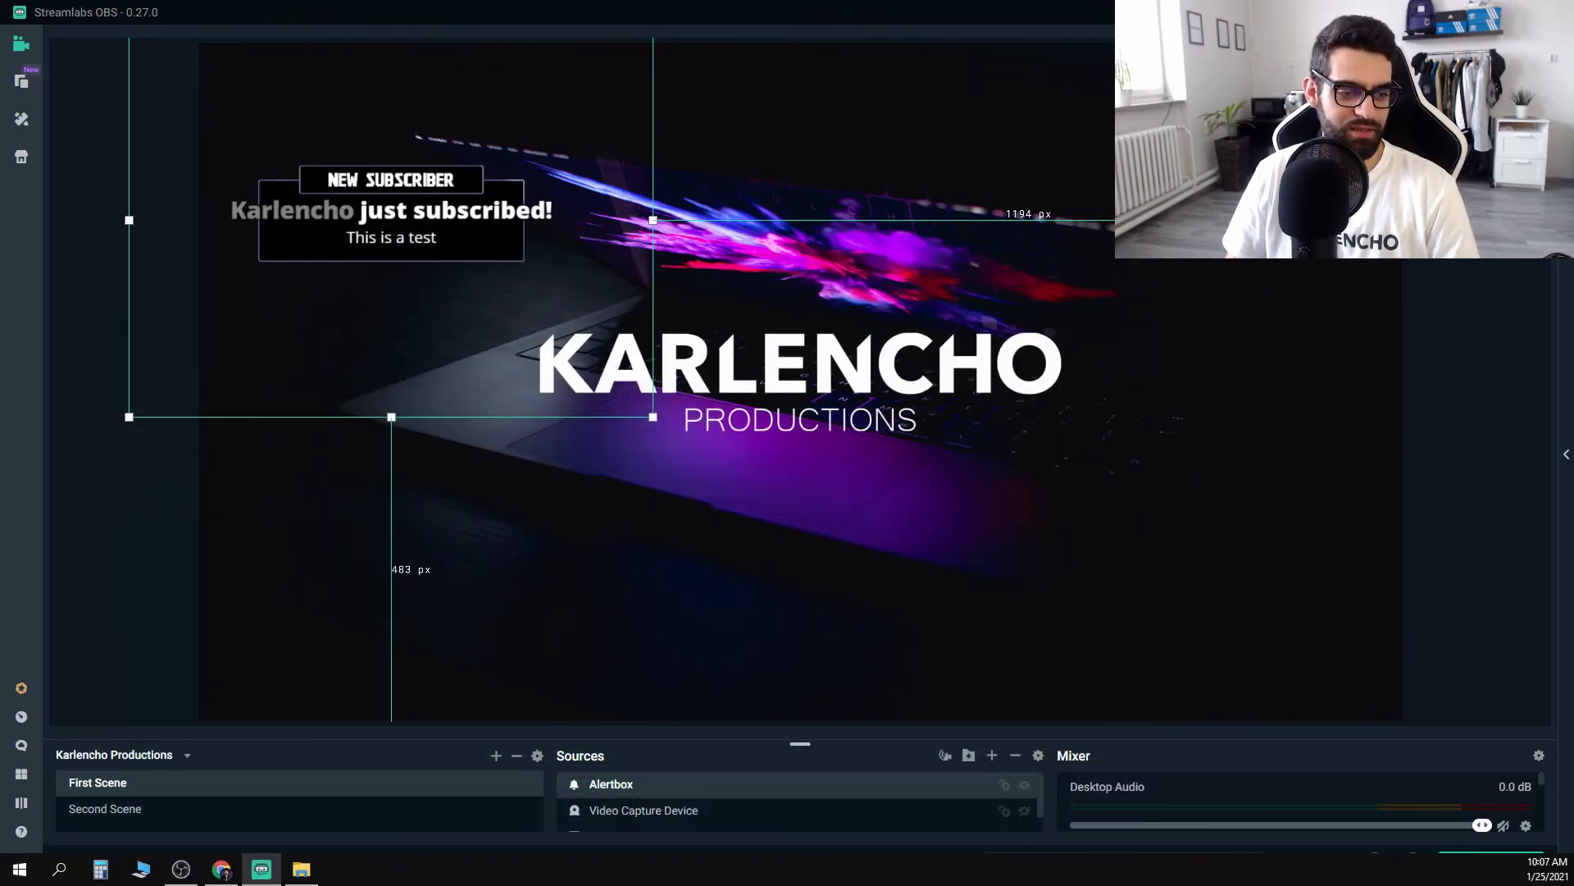
Set the subscription alert font size to 26px and save the settings.
left_click(221, 869)
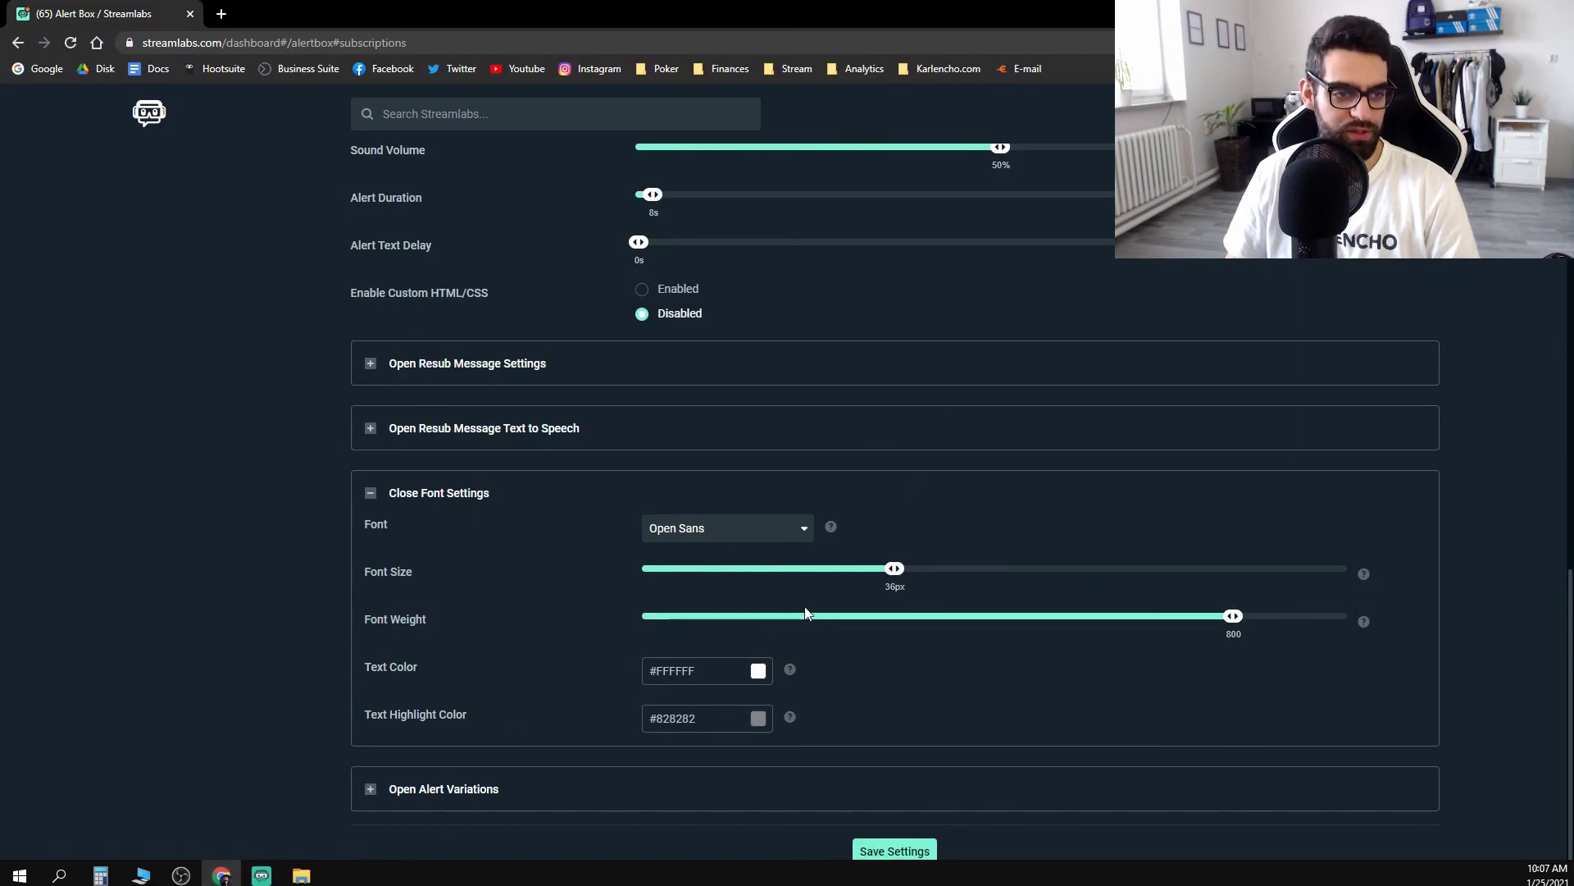
left_click_drag(810, 586, 791, 587)
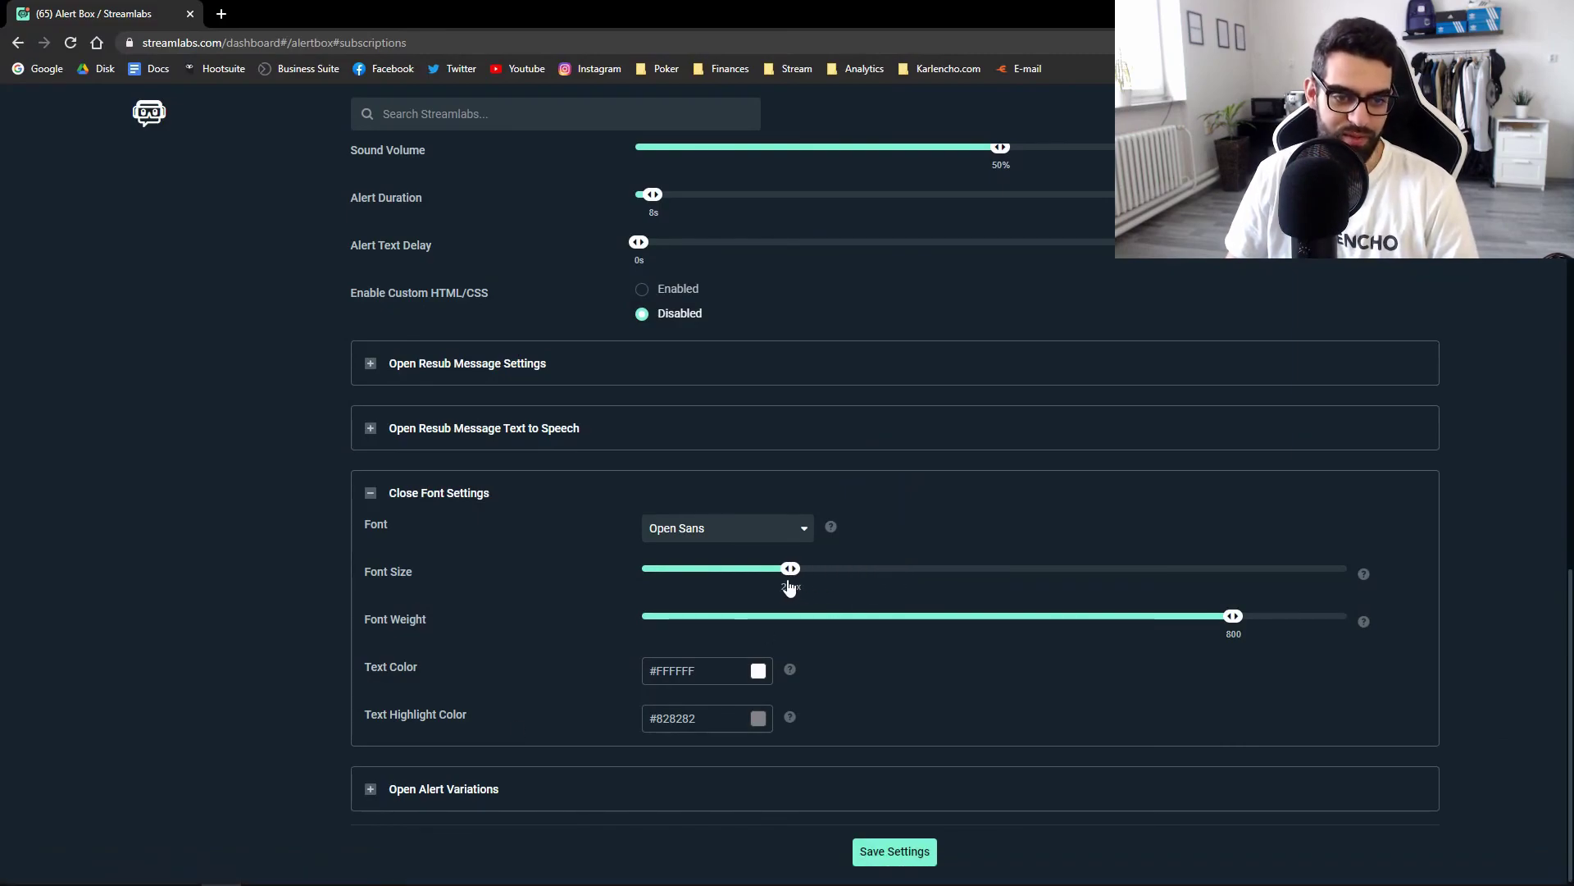
left_click(872, 851)
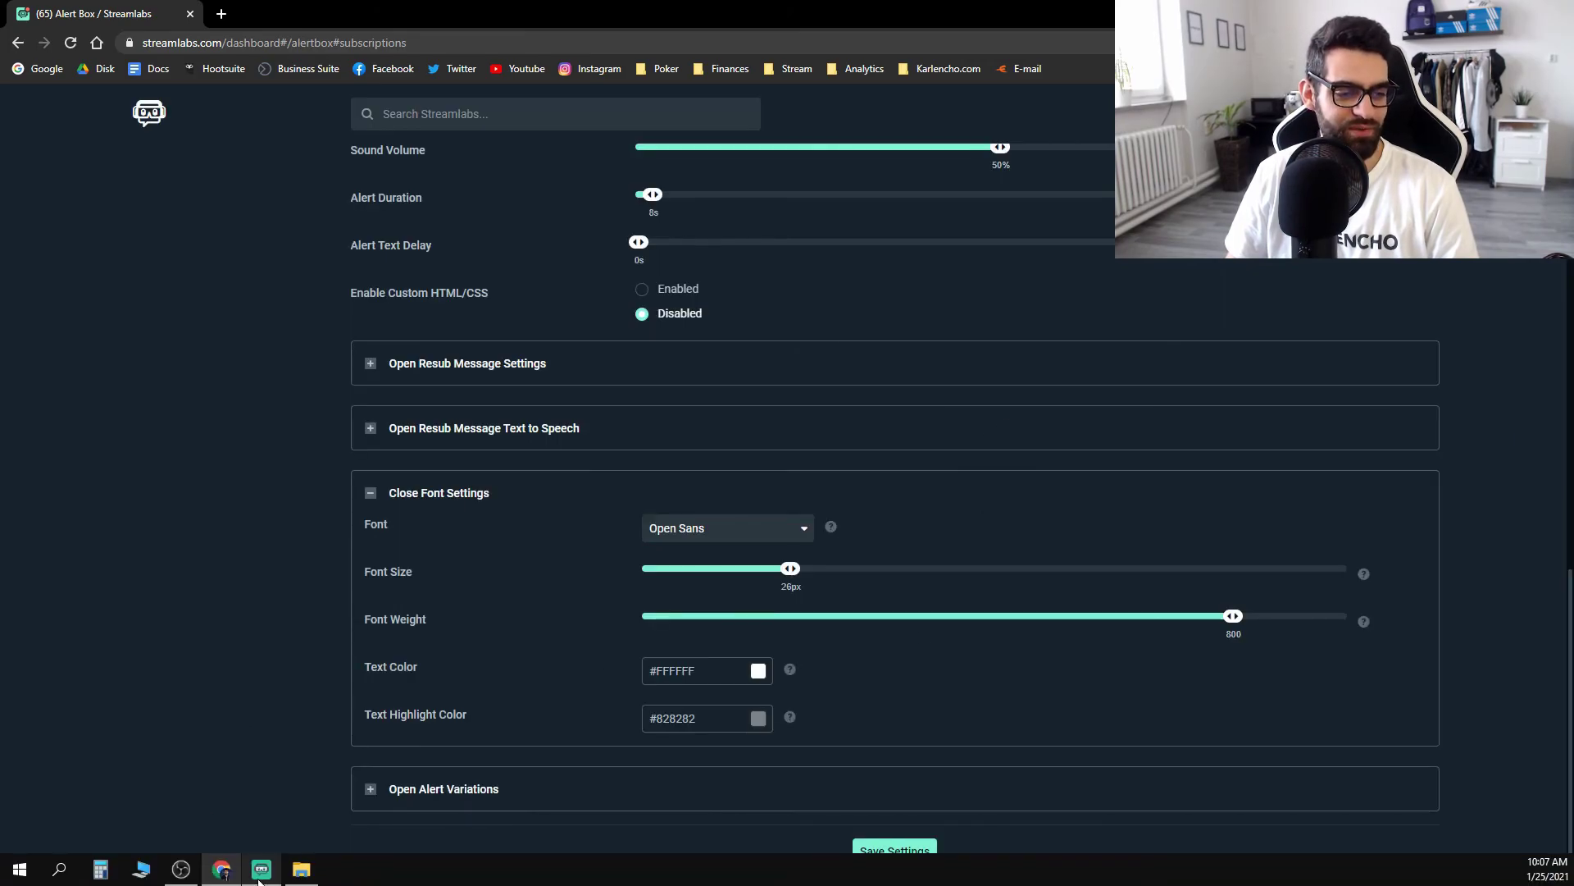
Play test subscriber and follower alerts in Streamlabs OBS.
left_click(260, 871)
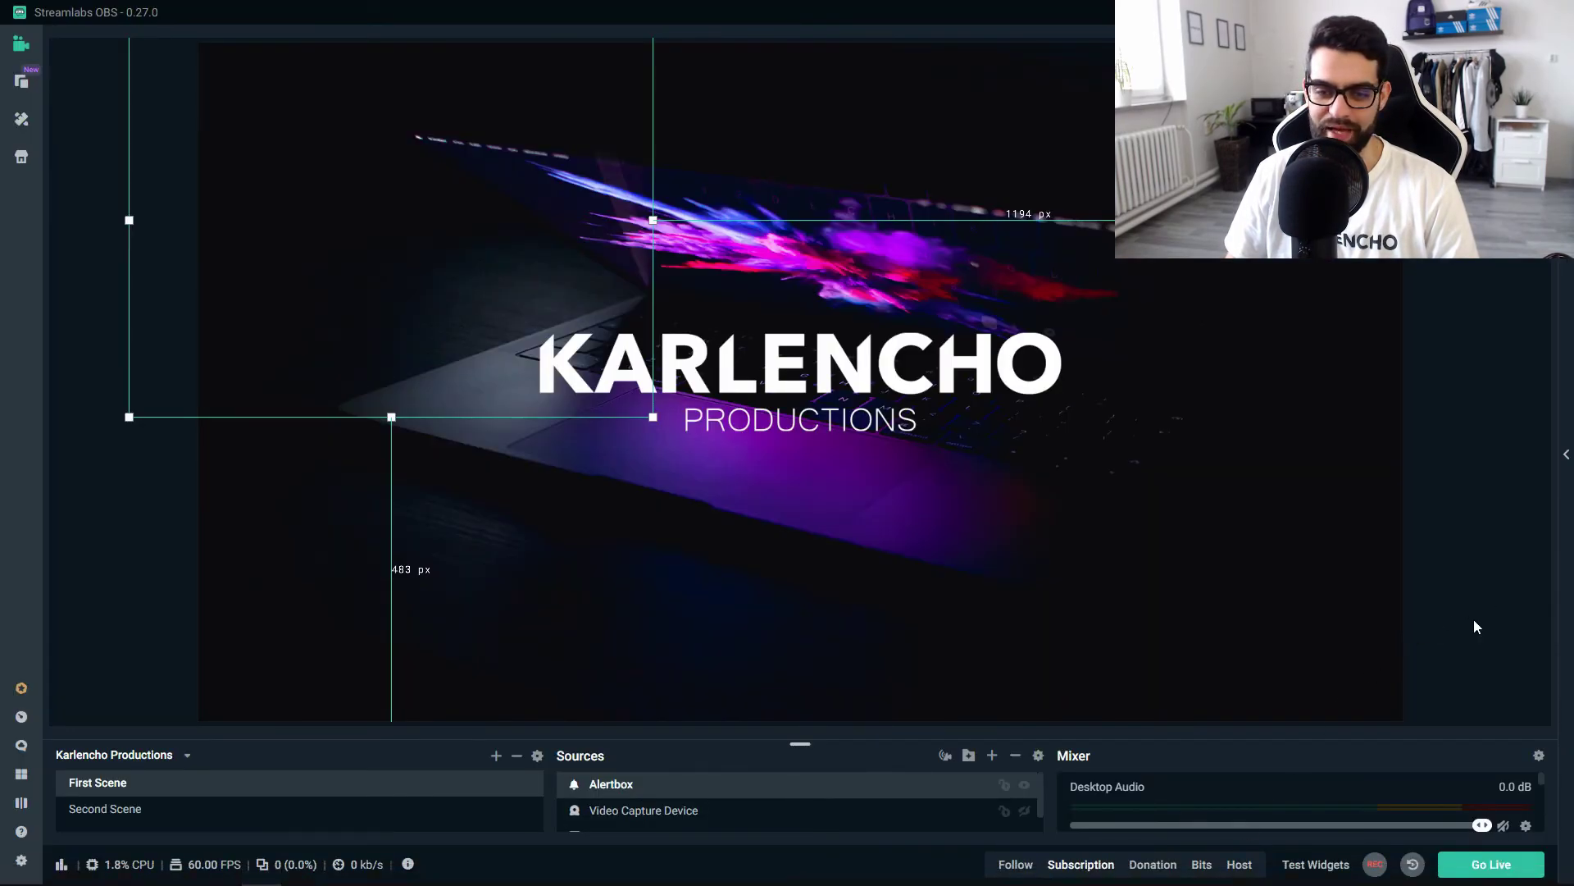
left_click(1078, 866)
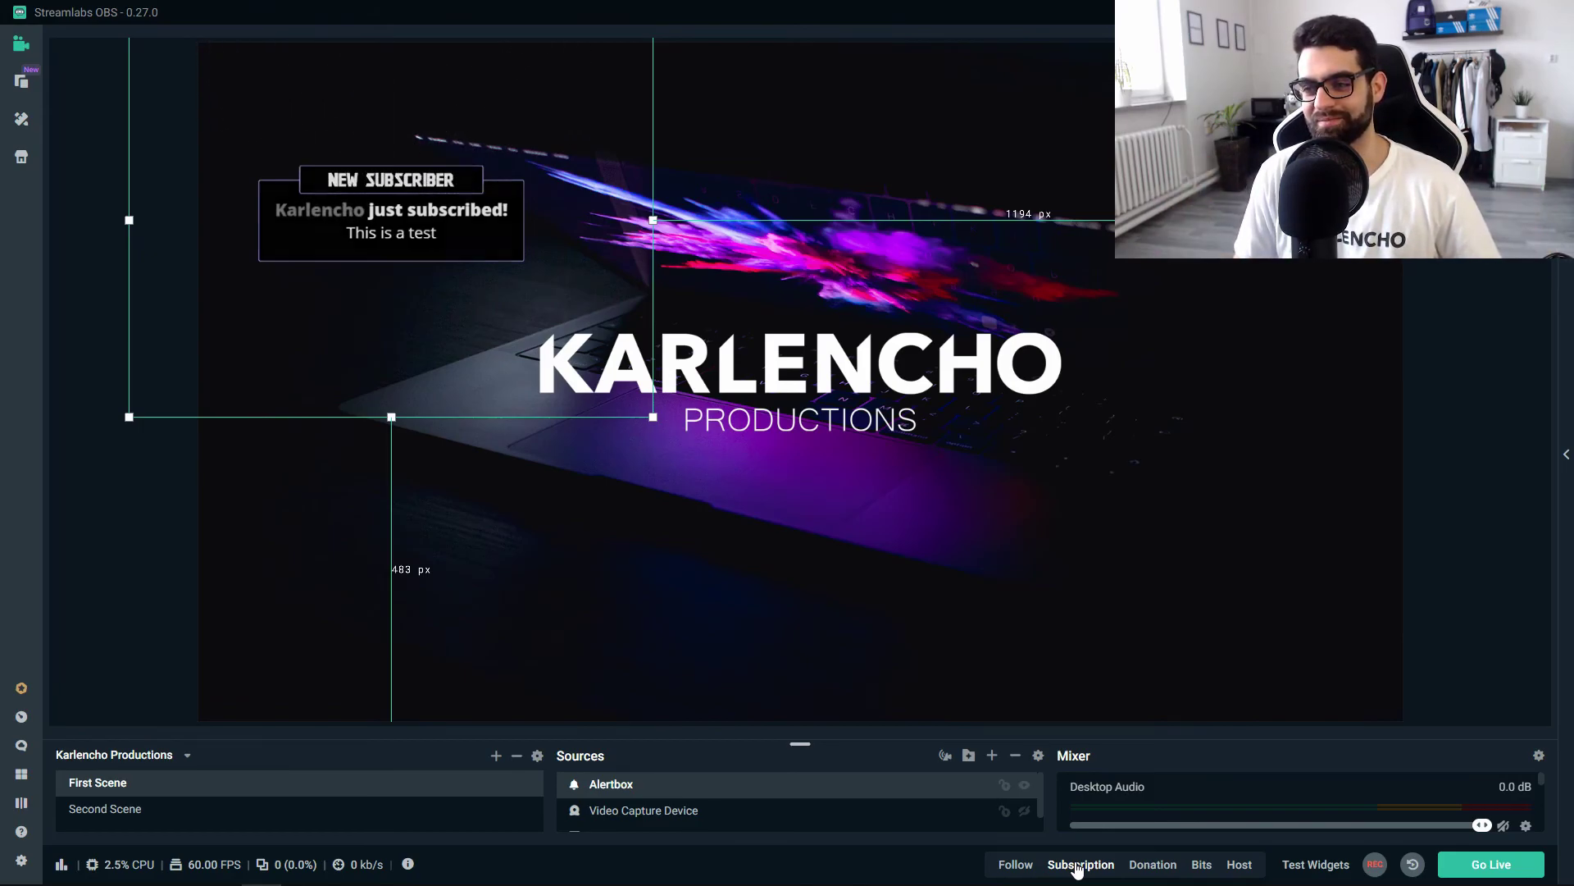
left_click(1016, 864)
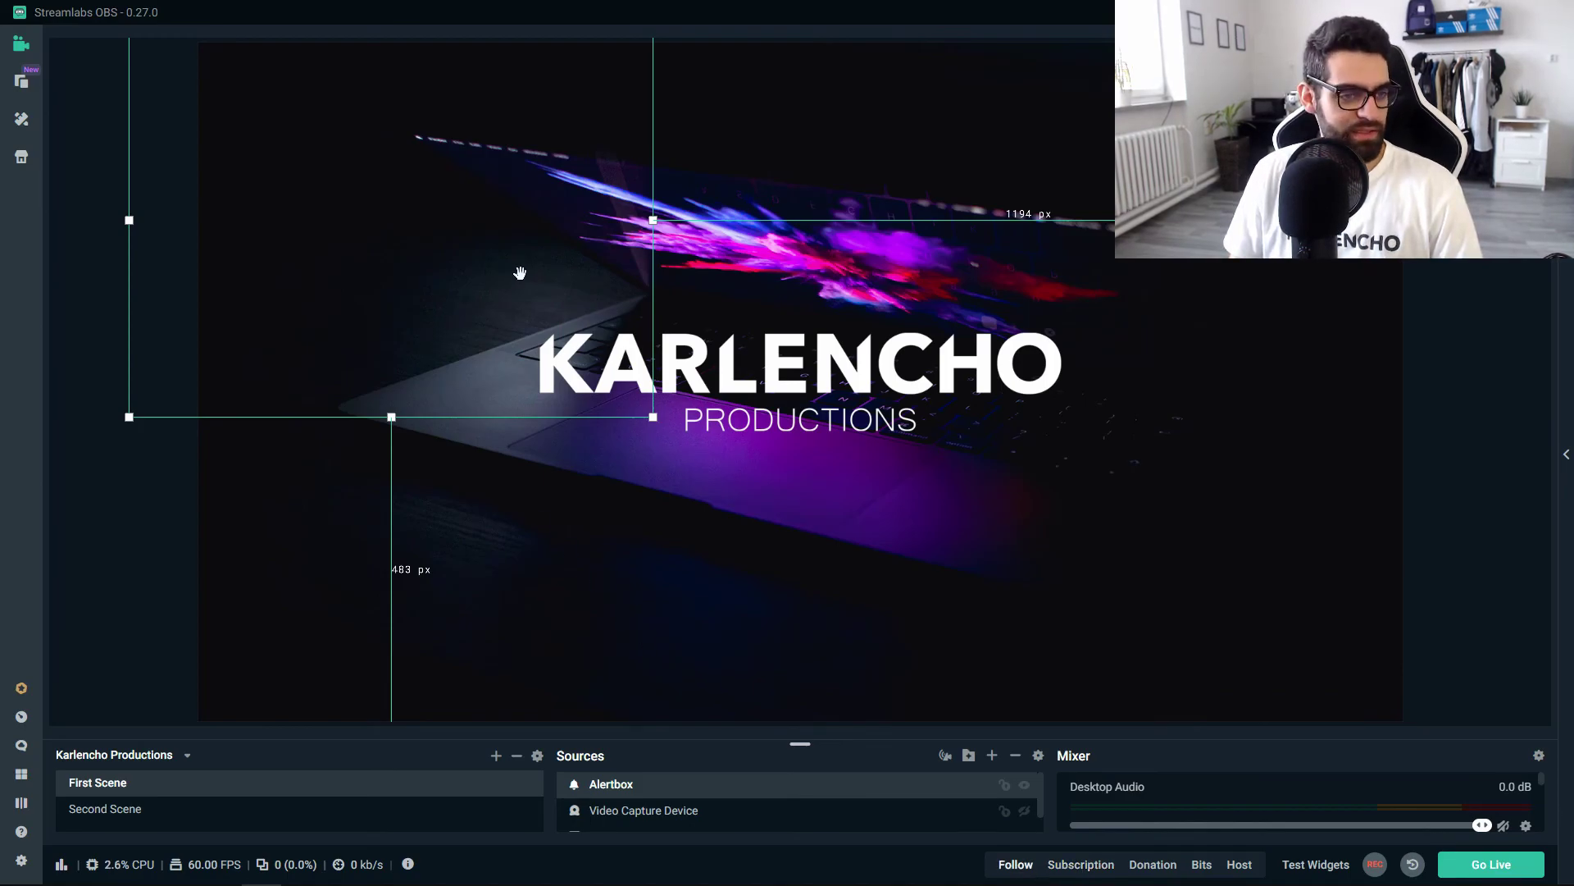
Save the follow alert settings with 5s duration and fire a test follow alert in Streamlabs OBS.
left_click(222, 870)
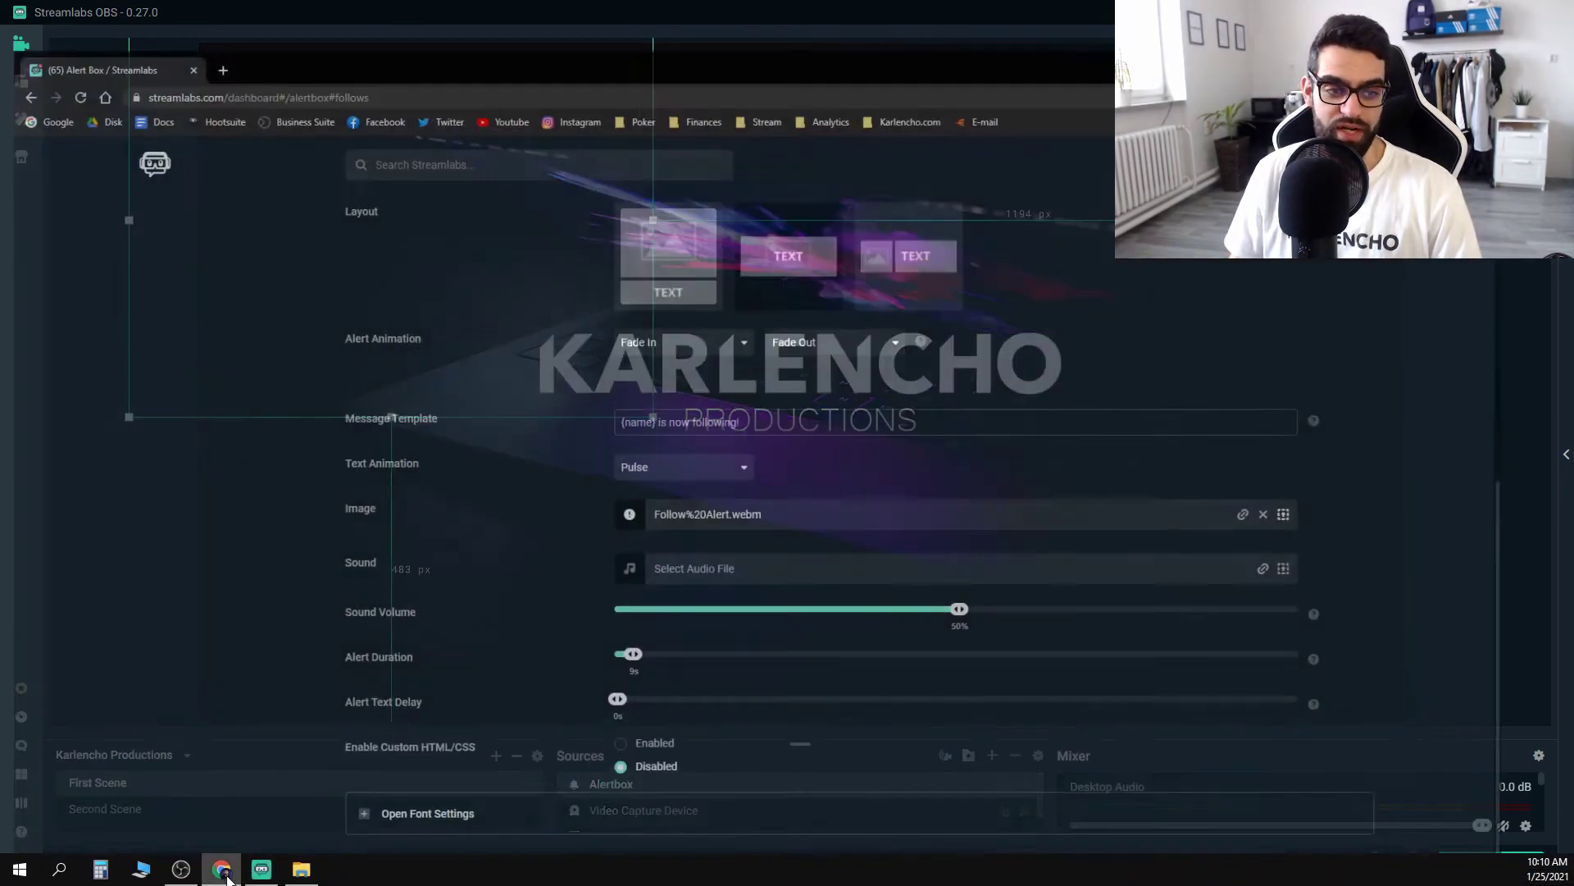
scroll(628, 638, "up", 2)
scroll(626, 648, "down", 3)
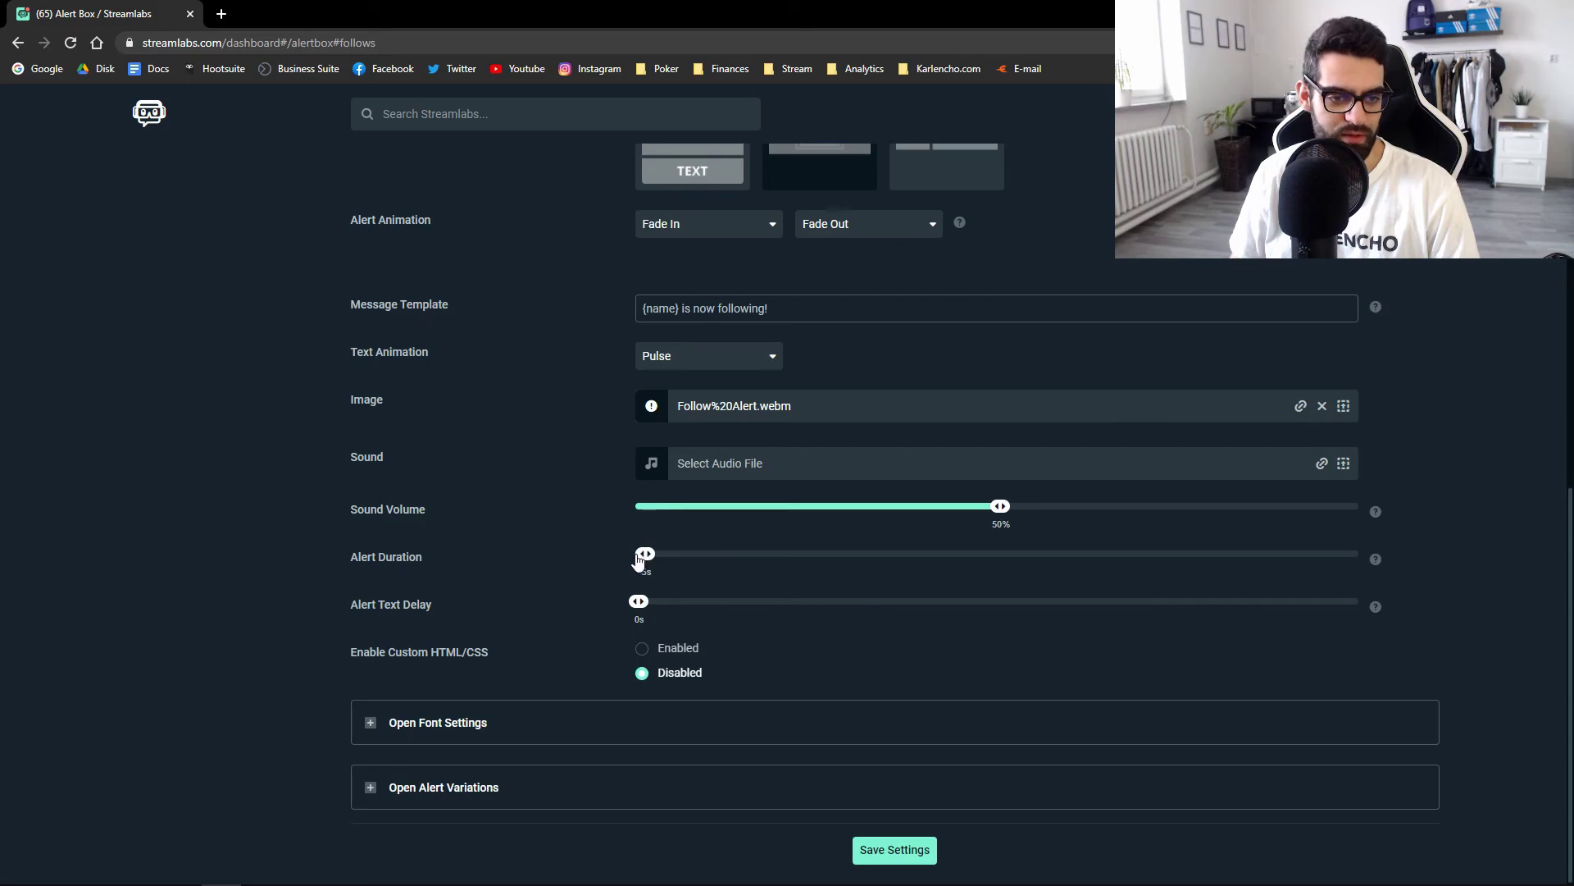
left_click(894, 850)
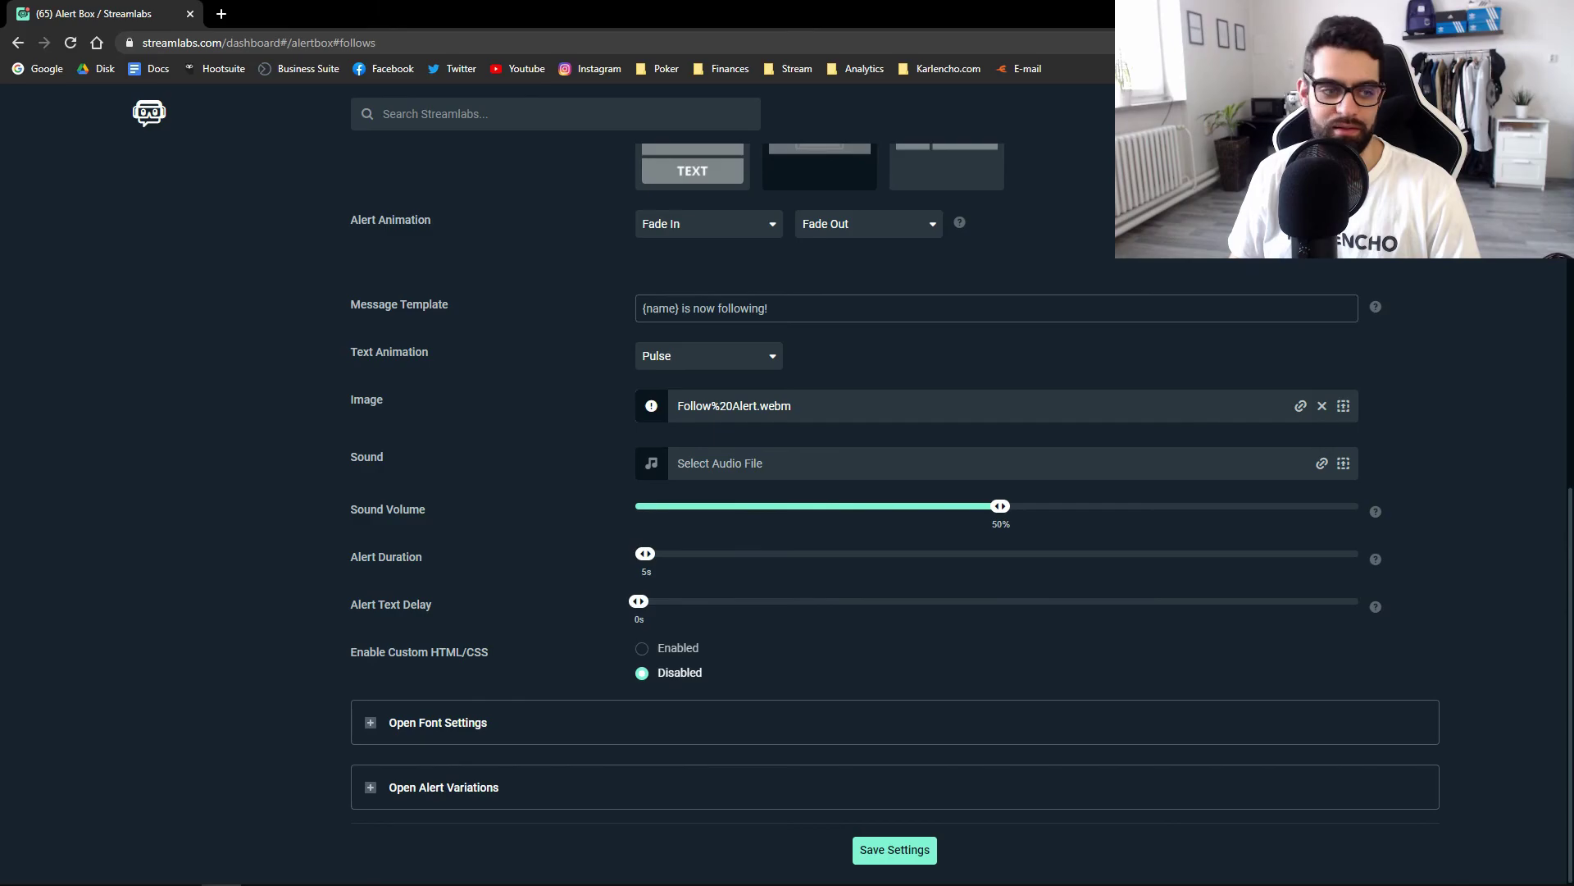
left_click(262, 870)
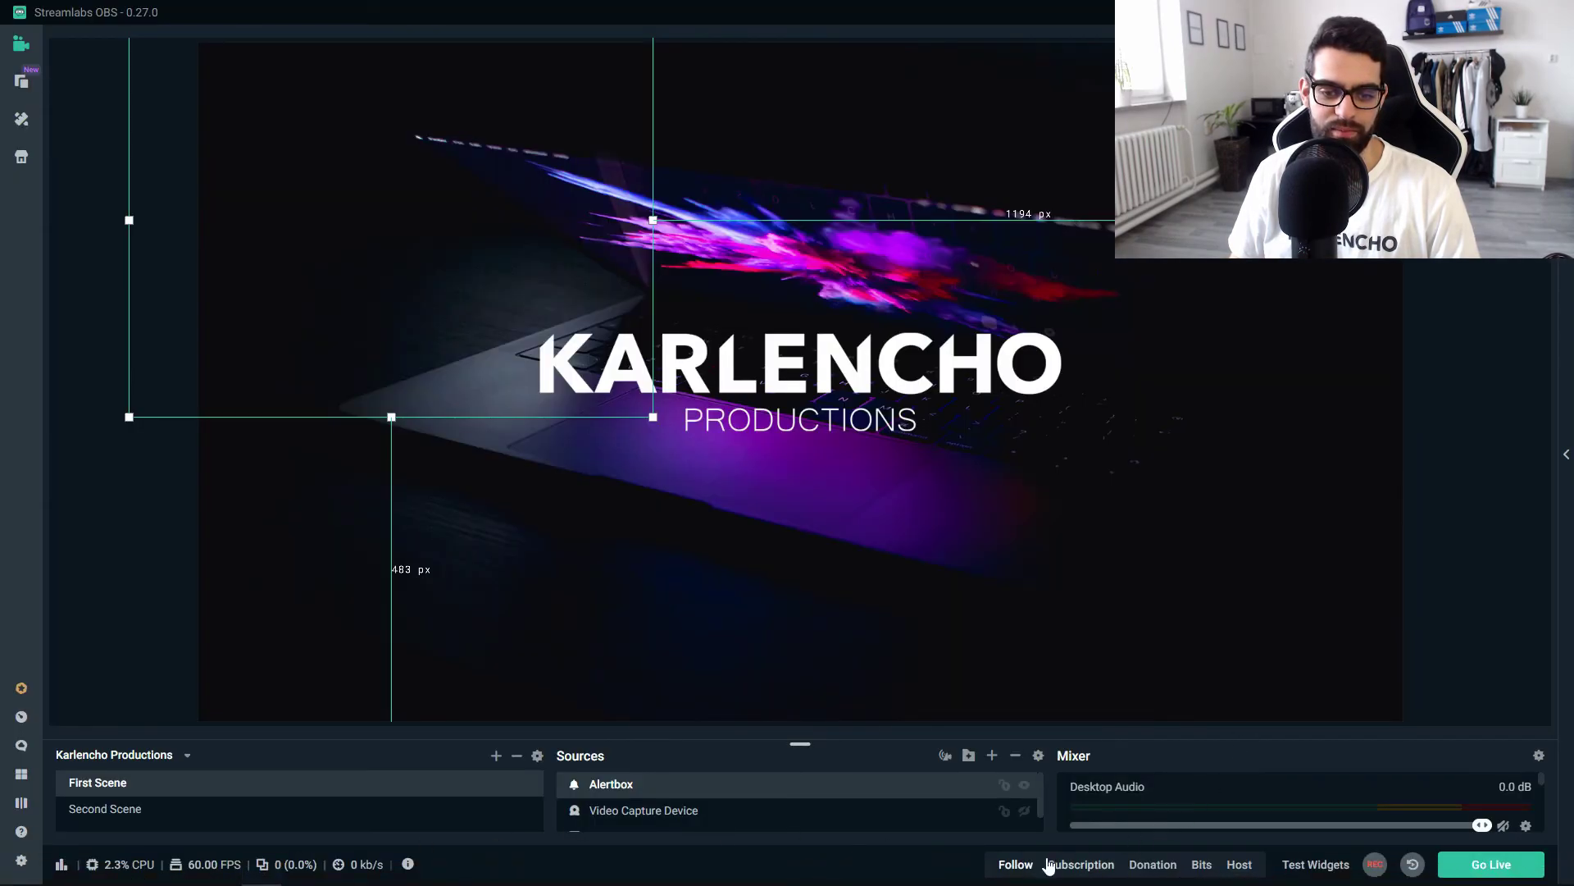
left_click(1017, 866)
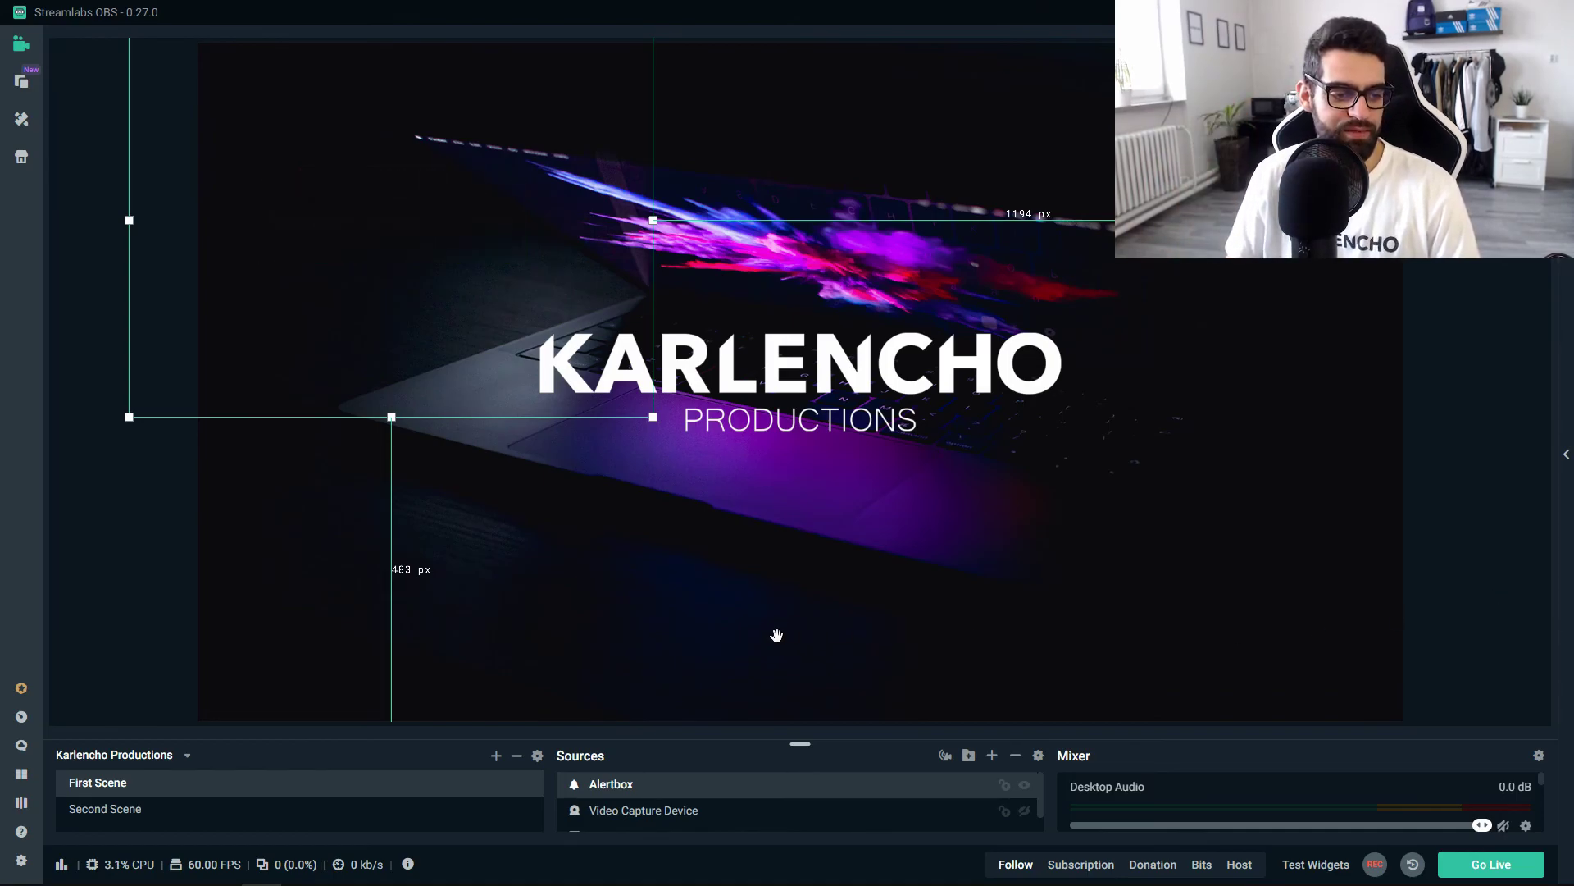
Browse the entry animation list on the Alert Box page, keeping Fade In.
mouse_move(365, 872)
left_click(226, 874)
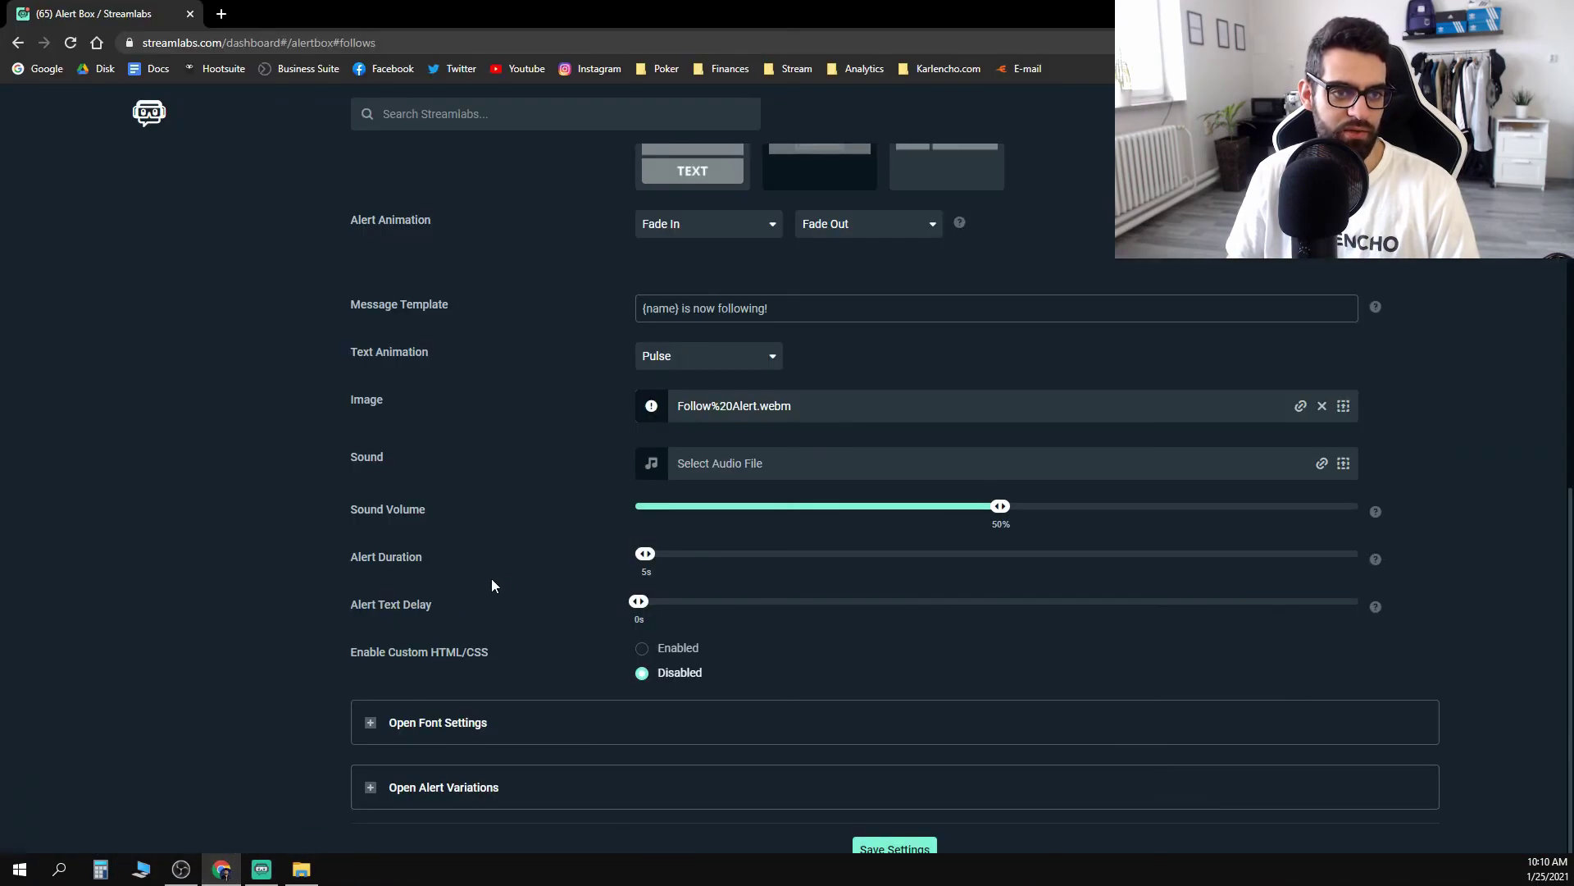
scroll(492, 578, "up", 3)
left_click(677, 478)
scroll(685, 578, "down", 10)
scroll(705, 590, "down", 10)
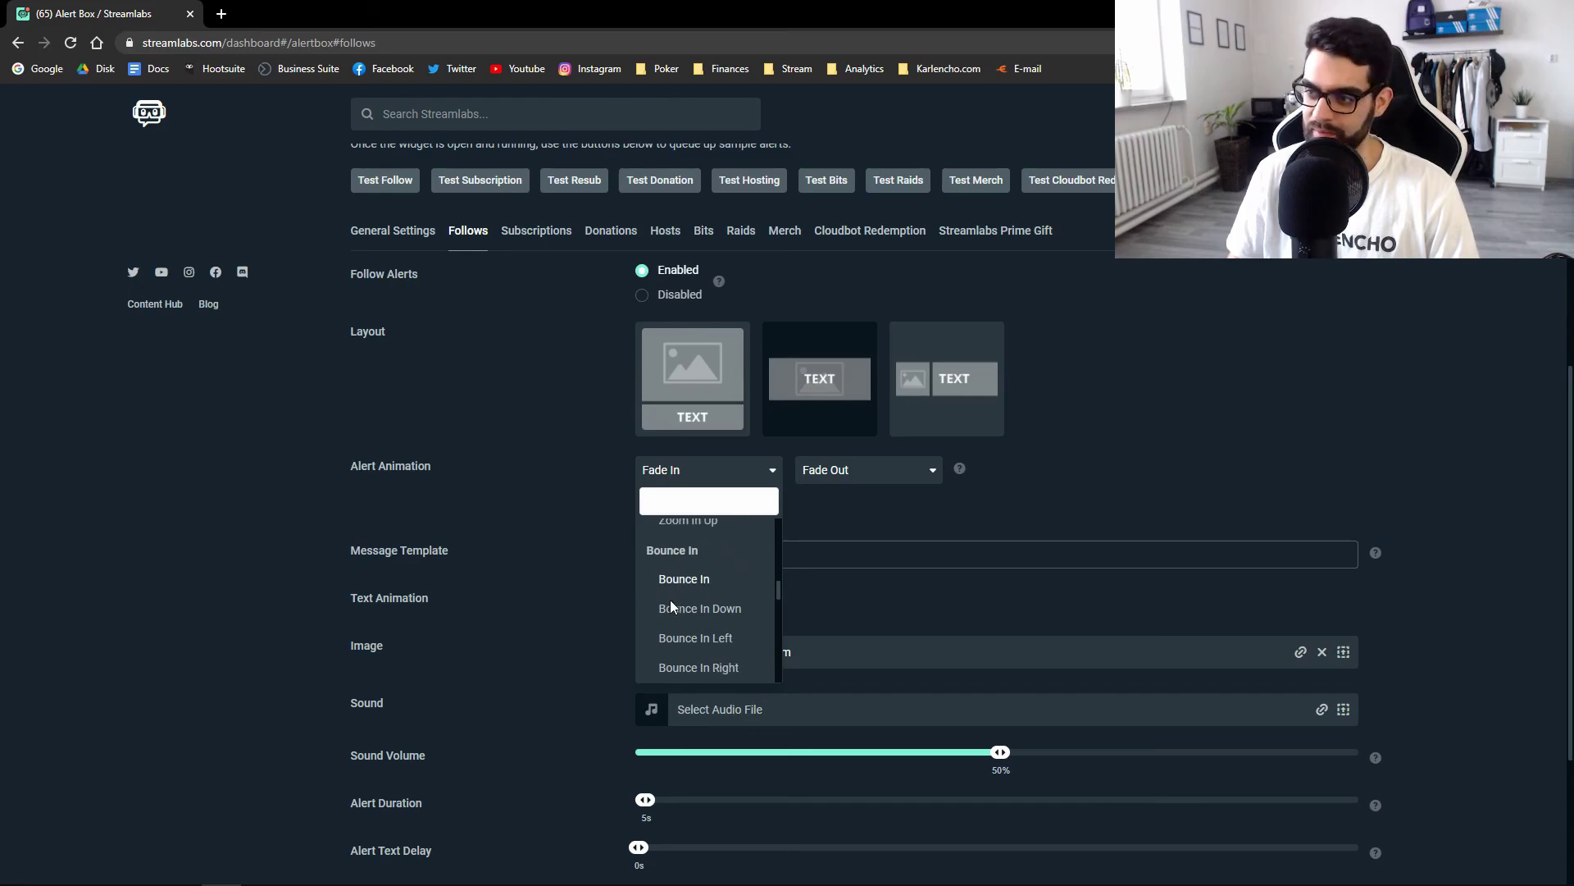
left_click(522, 564)
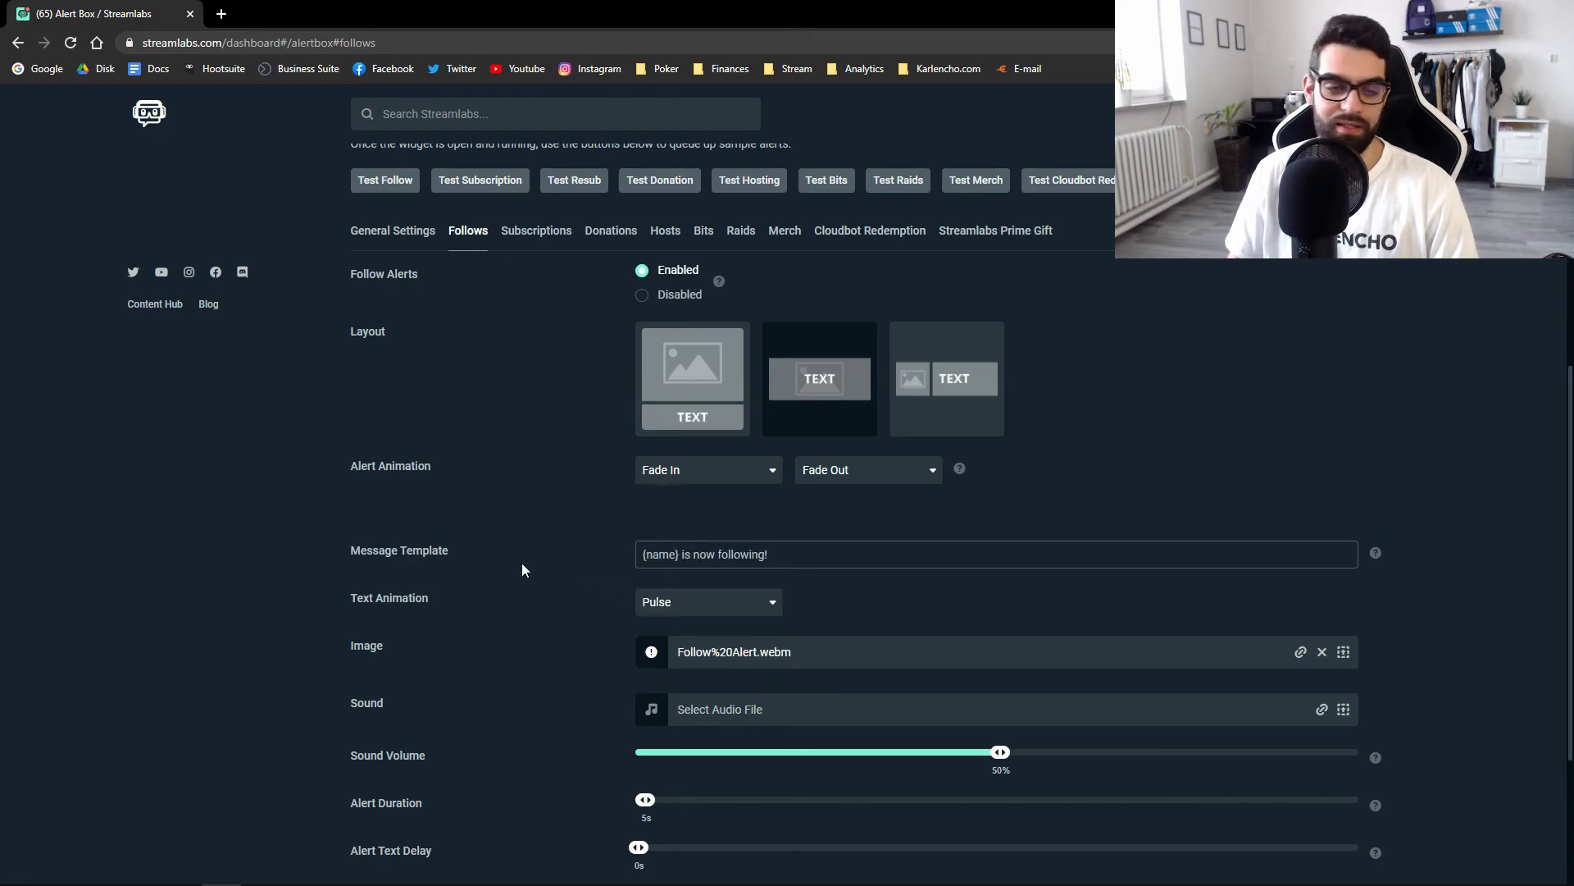
scroll(522, 565, "down", 3)
scroll(497, 582, "up", 4)
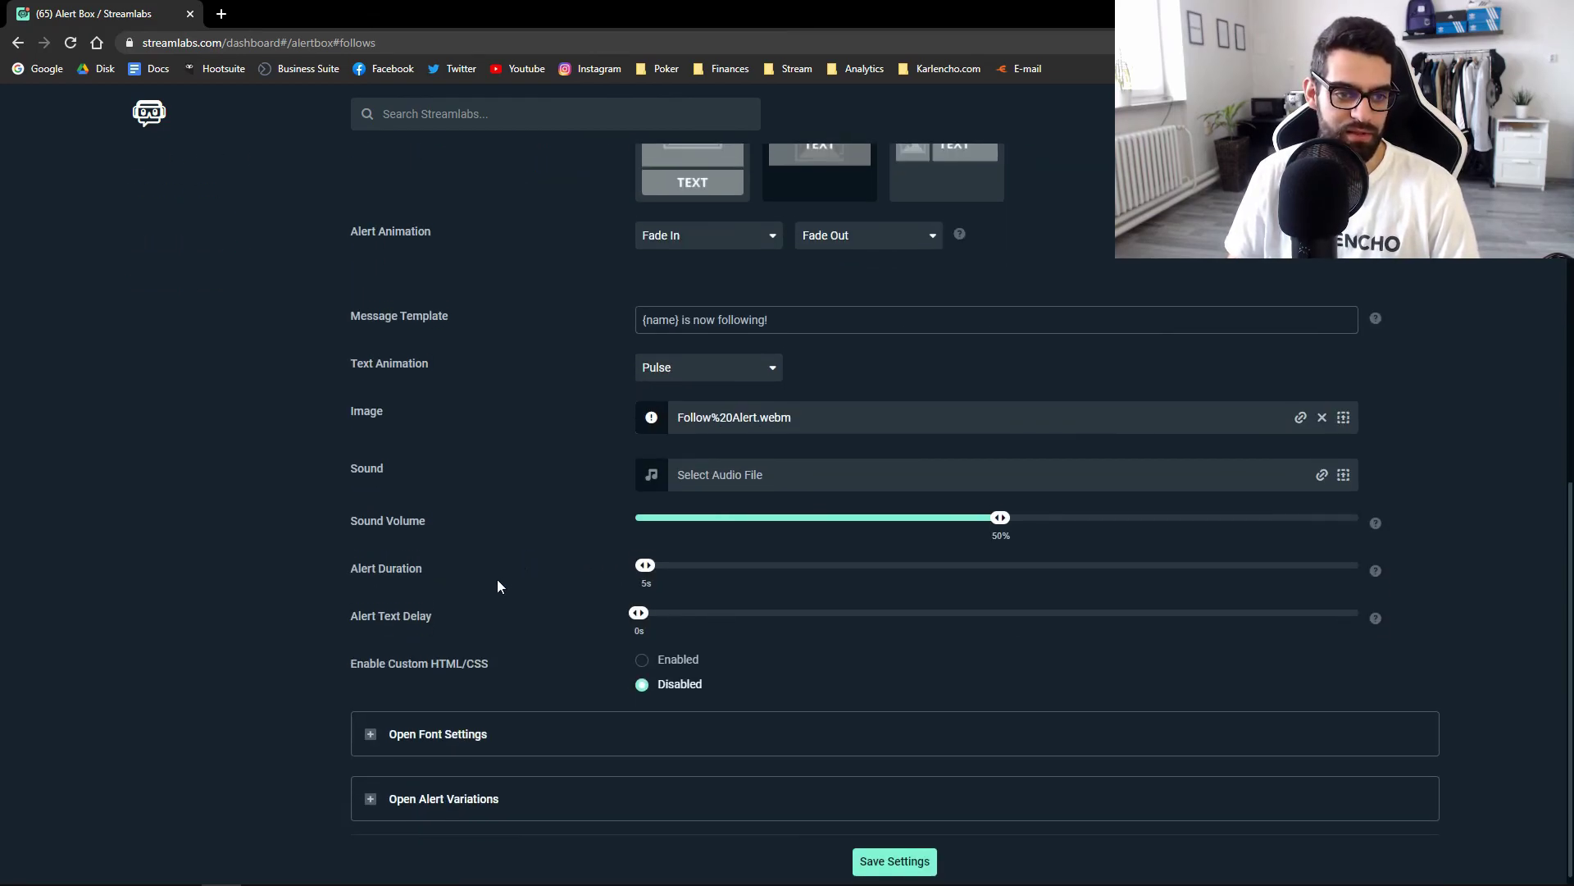
Visit the Subscriptions, Donations and Hosts tabs and expand the Hosts font settings (Open Sans, 26px, 800, white).
left_click(529, 315)
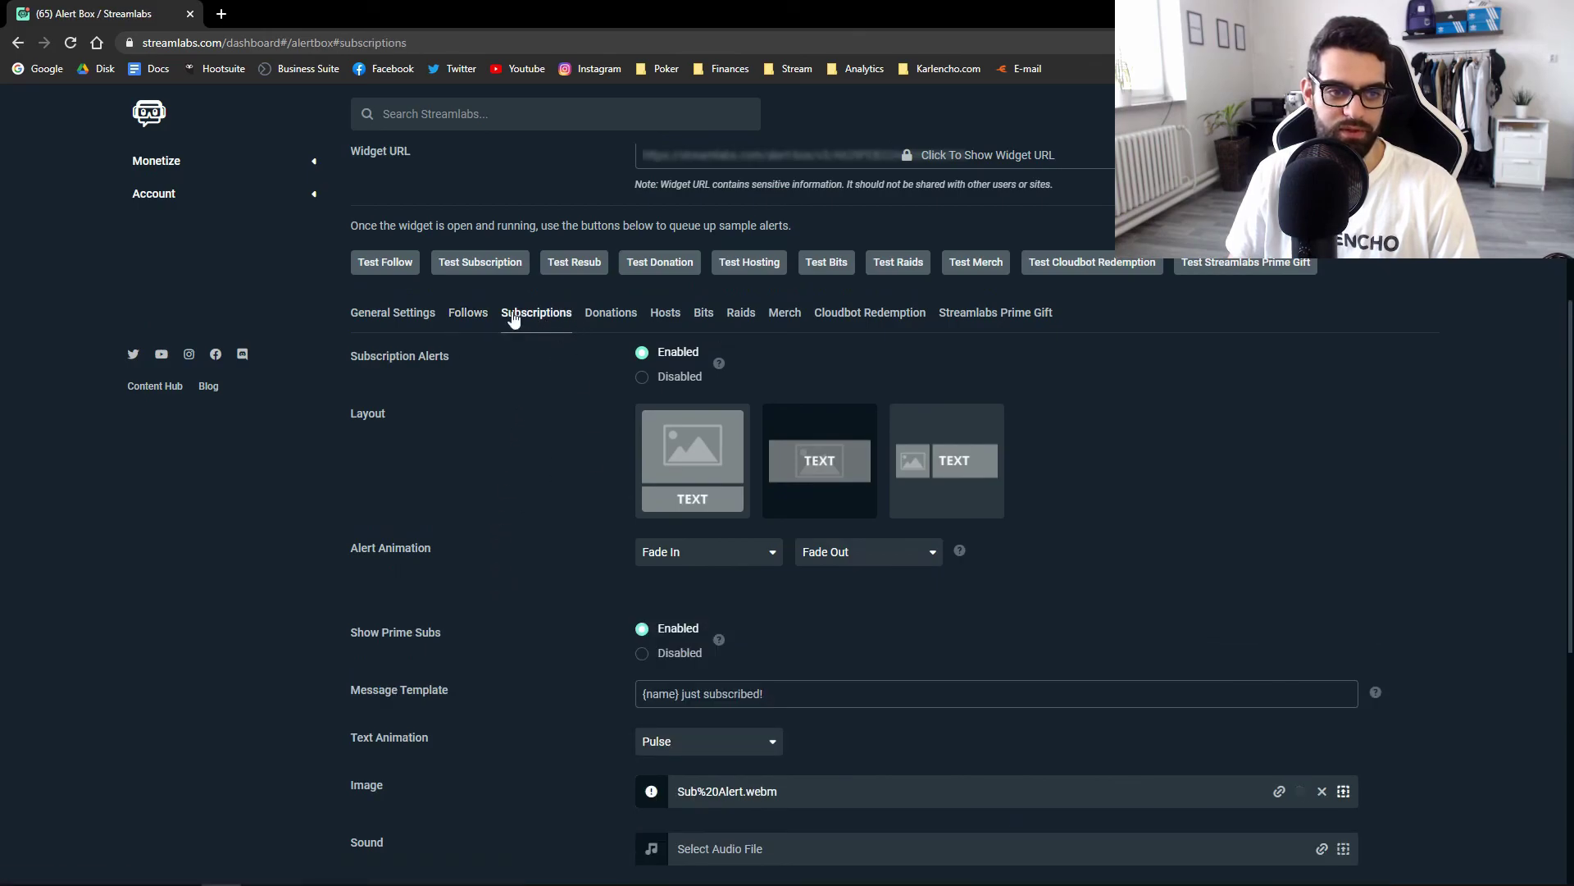
left_click(605, 322)
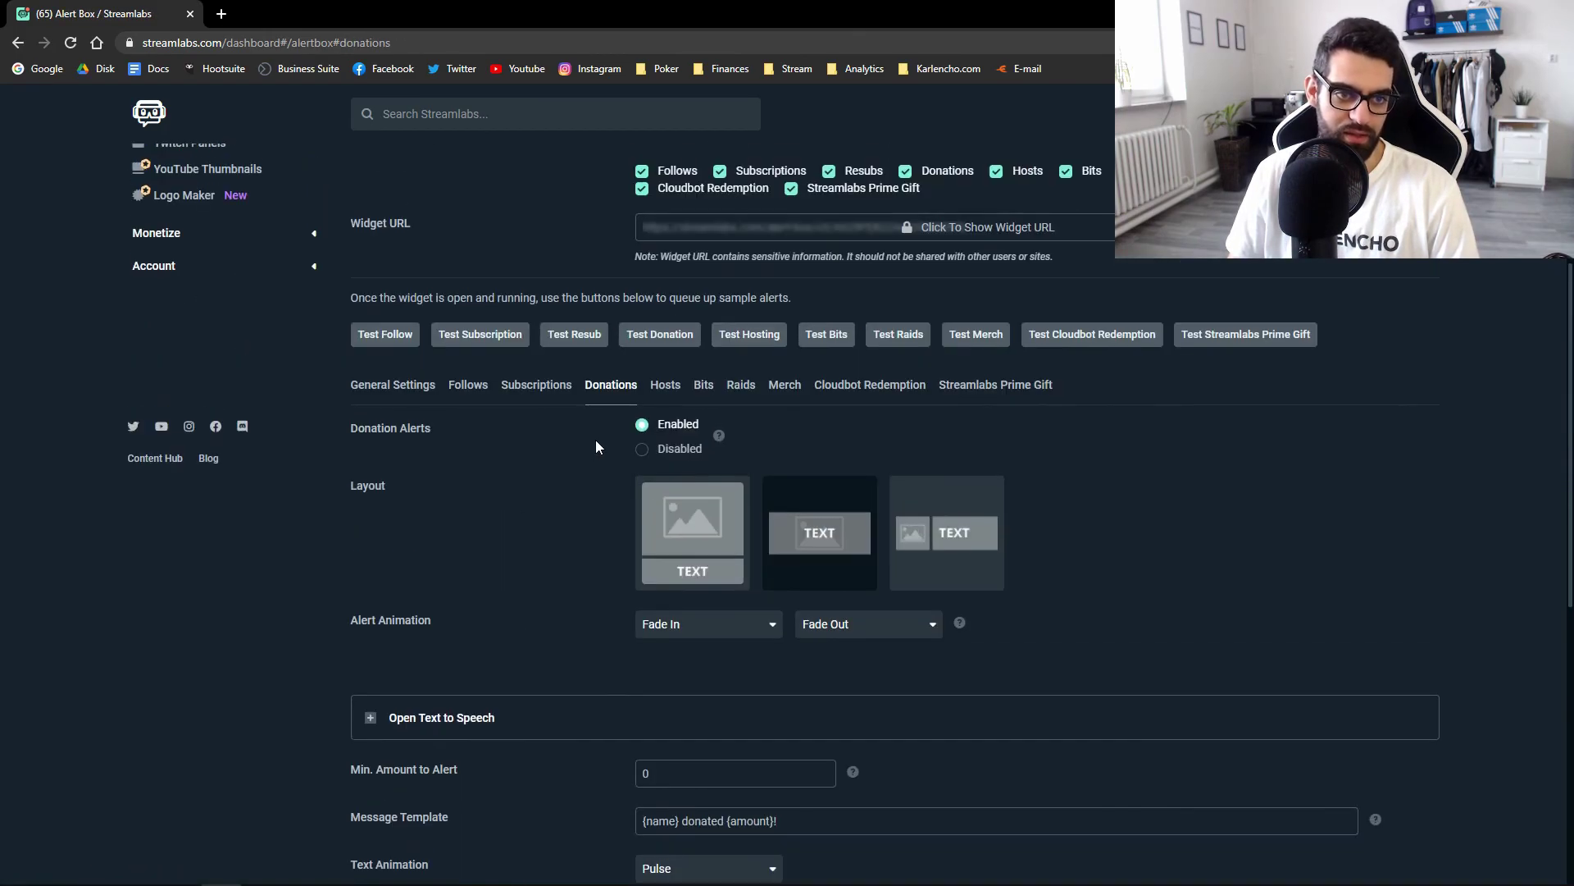
left_click(661, 388)
scroll(519, 521, "up", 4)
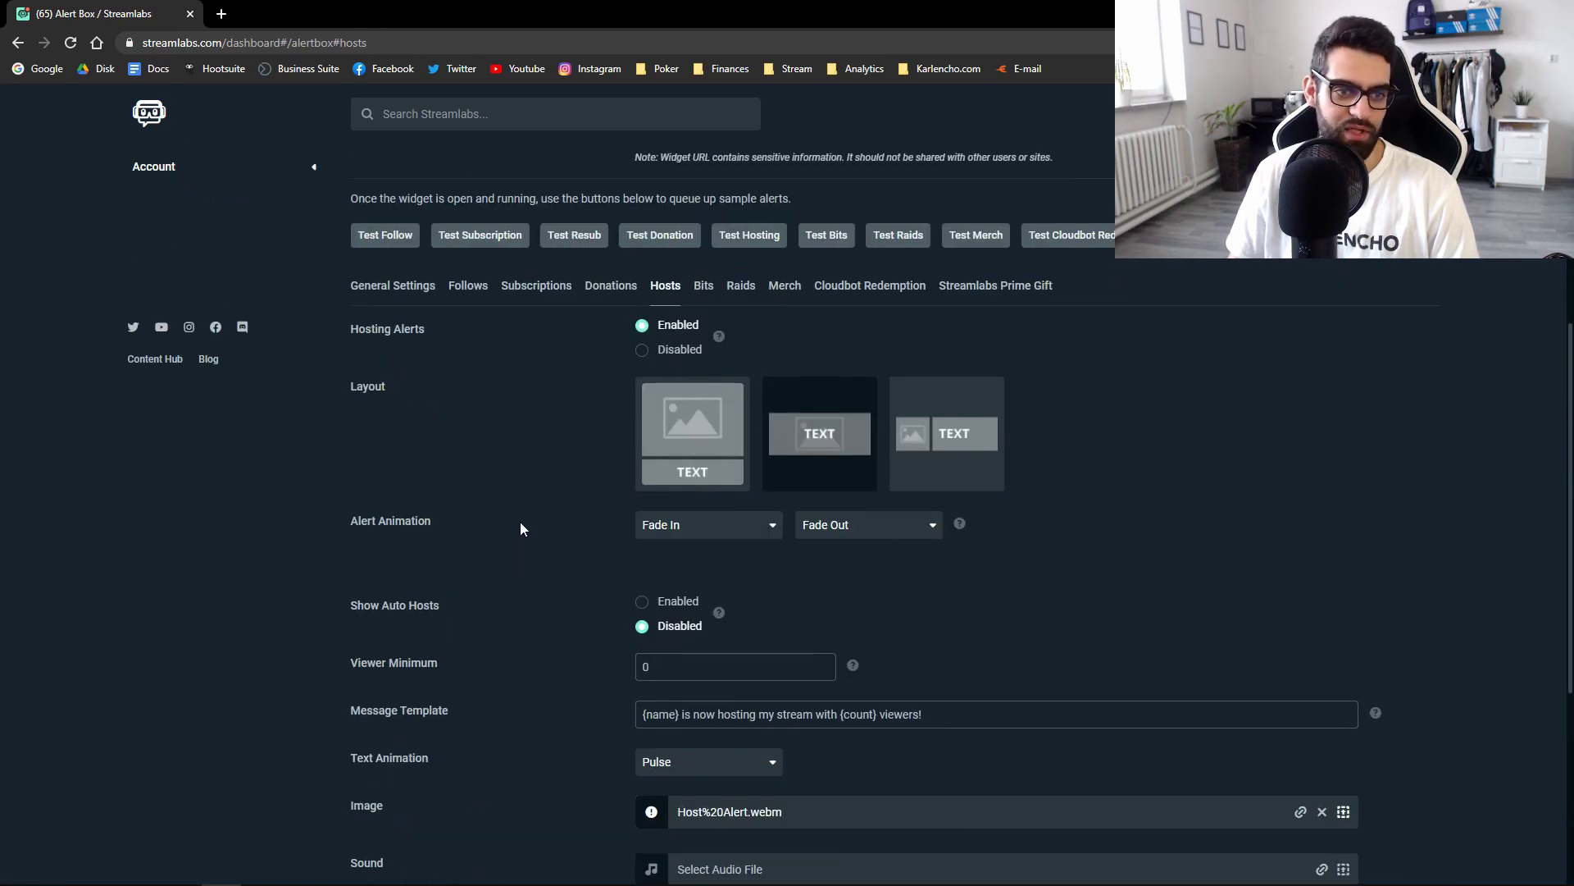
scroll(520, 522, "down", 4)
scroll(576, 649, "down", 1)
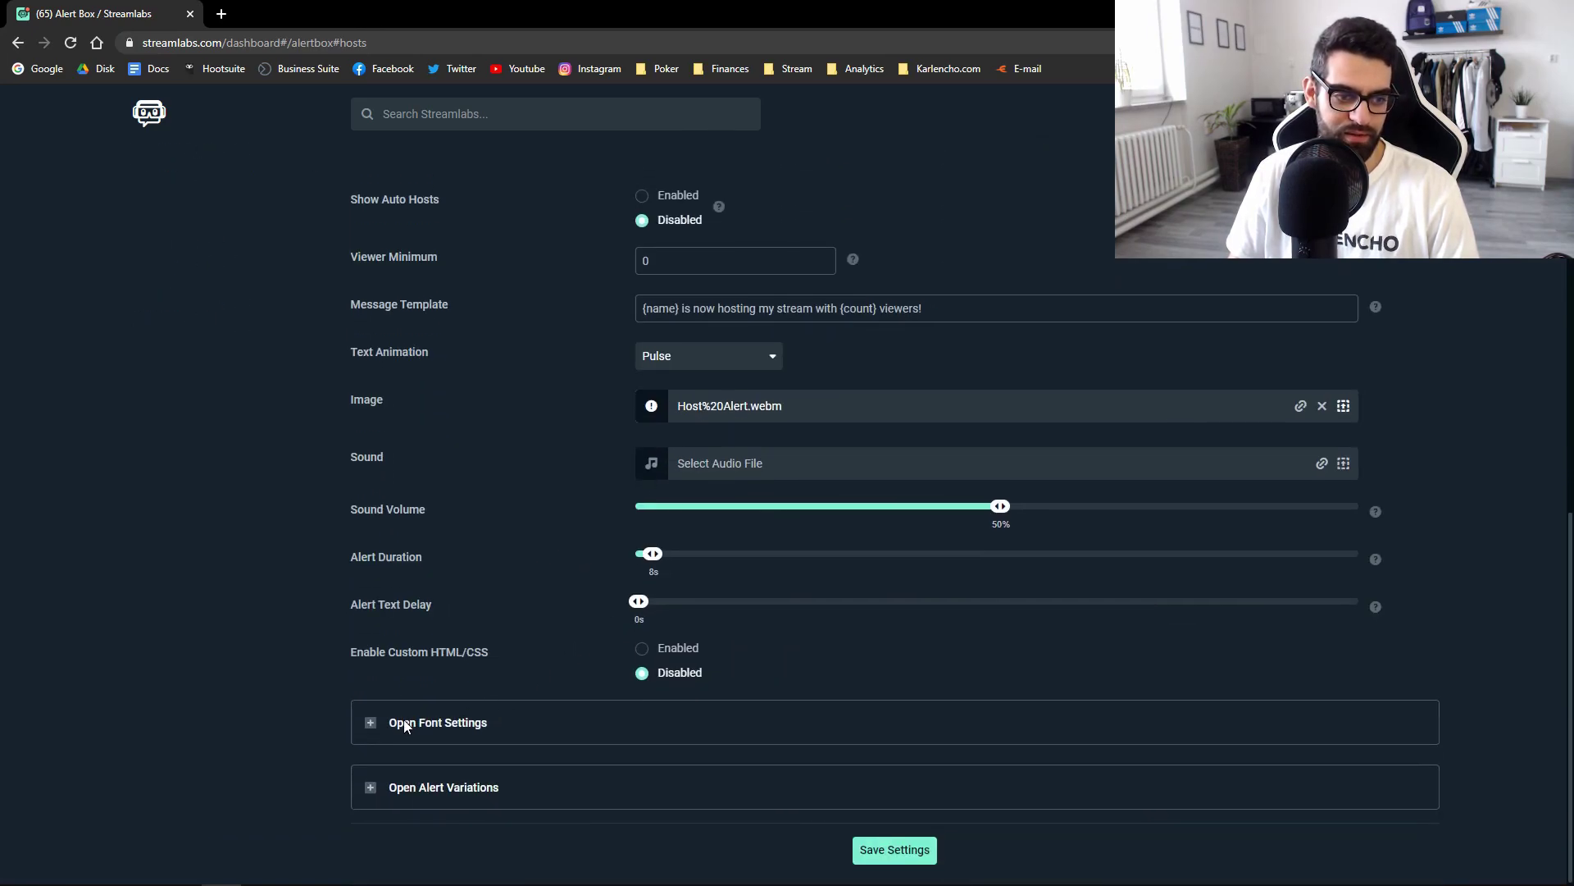
left_click(374, 722)
left_click(372, 725)
left_click(373, 725)
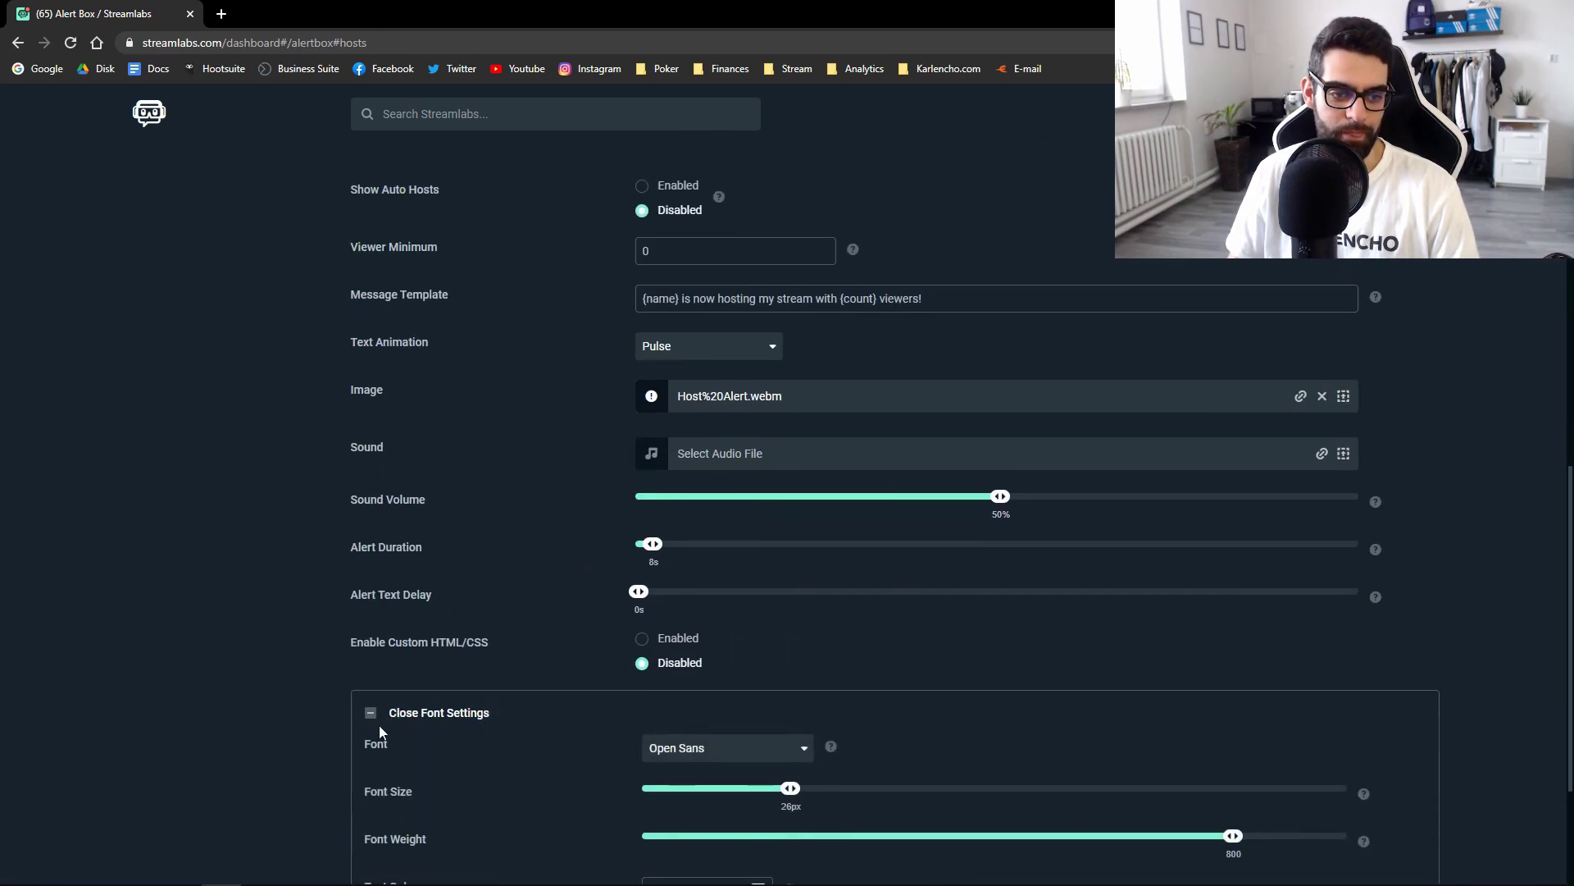
scroll(653, 697, "down", 2)
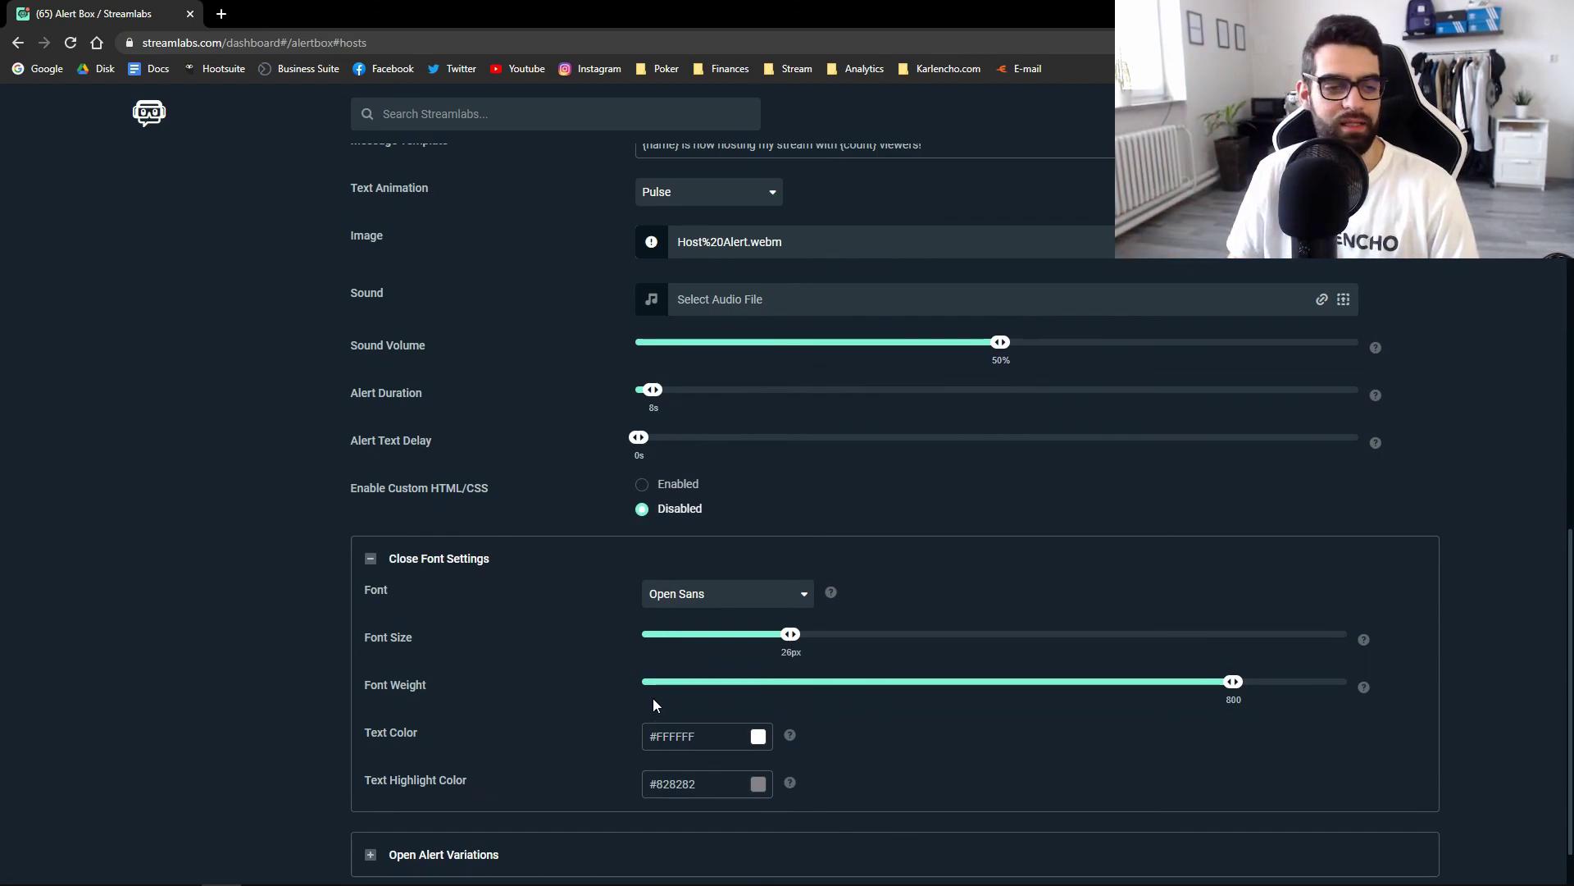
scroll(653, 699, "up", 2)
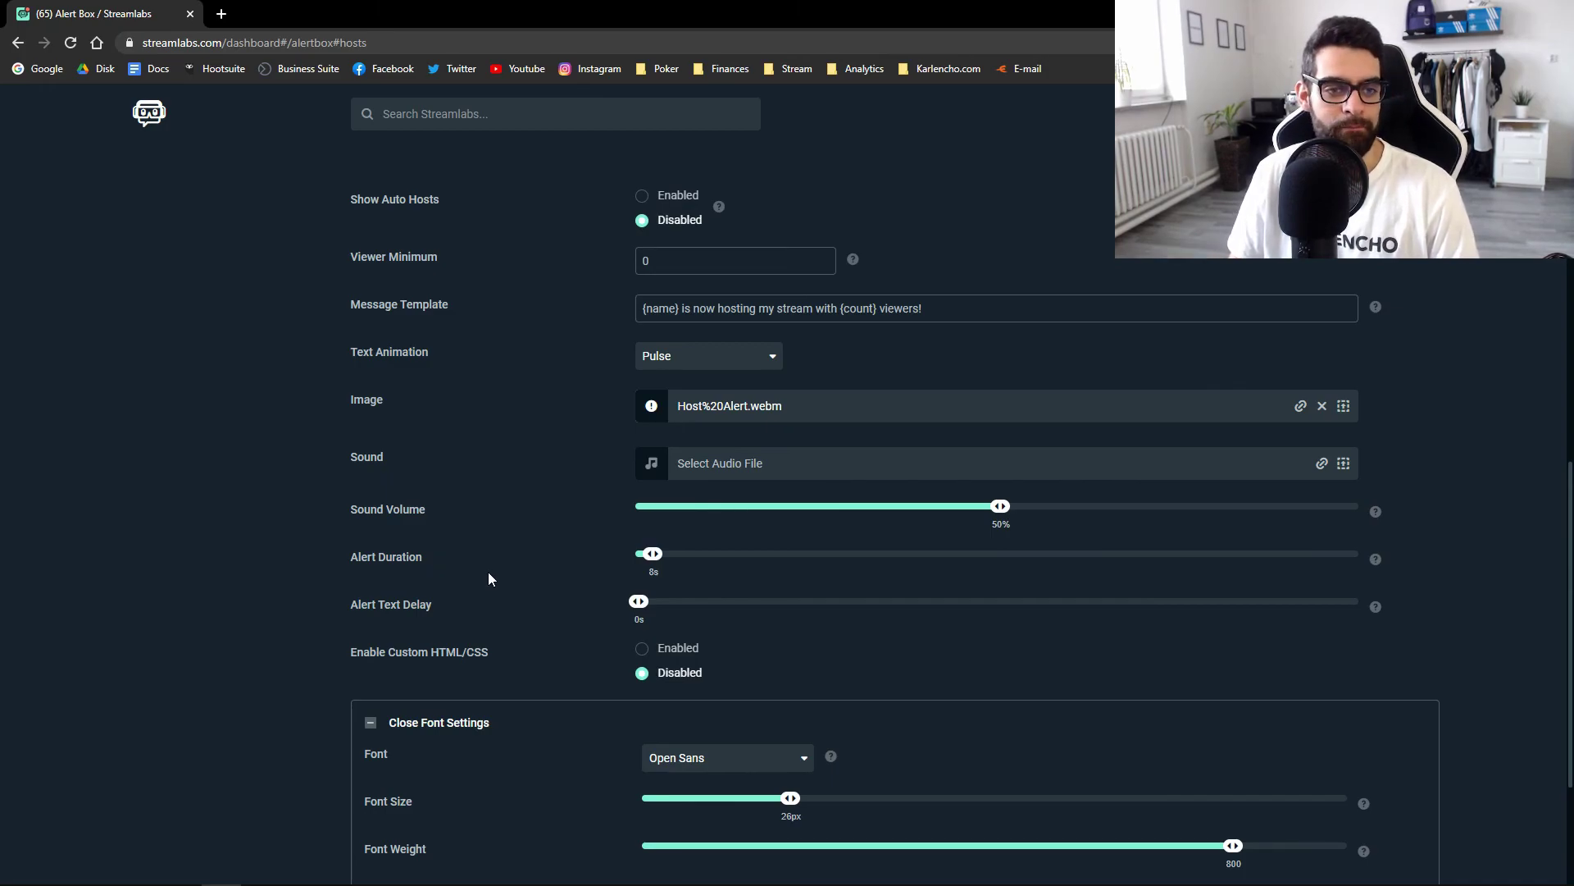
scroll(543, 559, "up", 3)
scroll(543, 567, "up", 8)
scroll(610, 539, "down", 4)
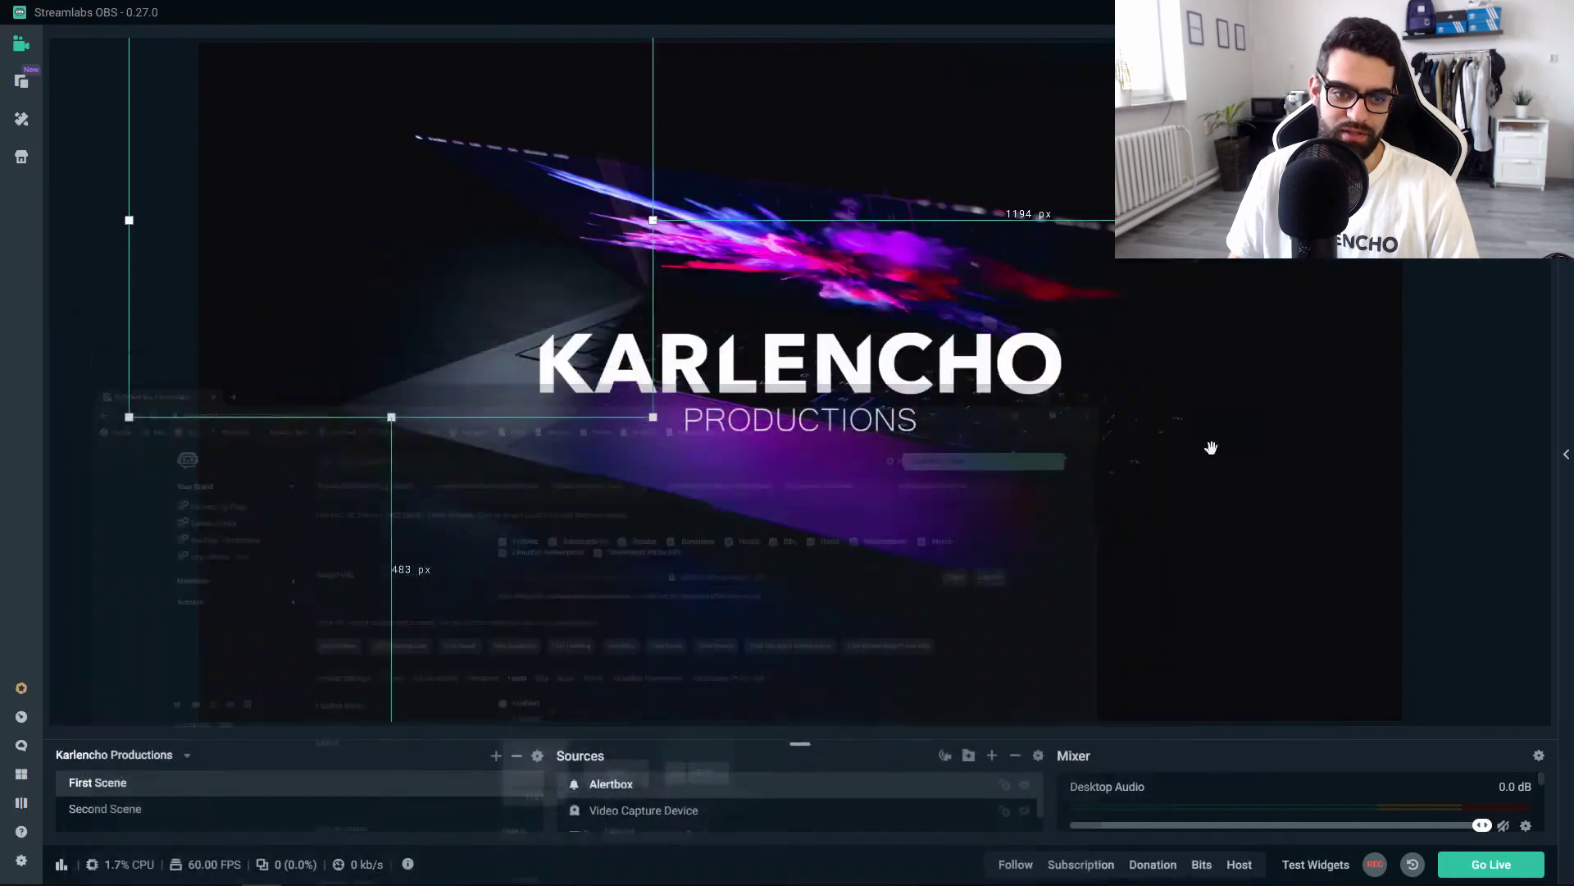
Add a new Browser Source to First Scene under its default name.
left_click(992, 755)
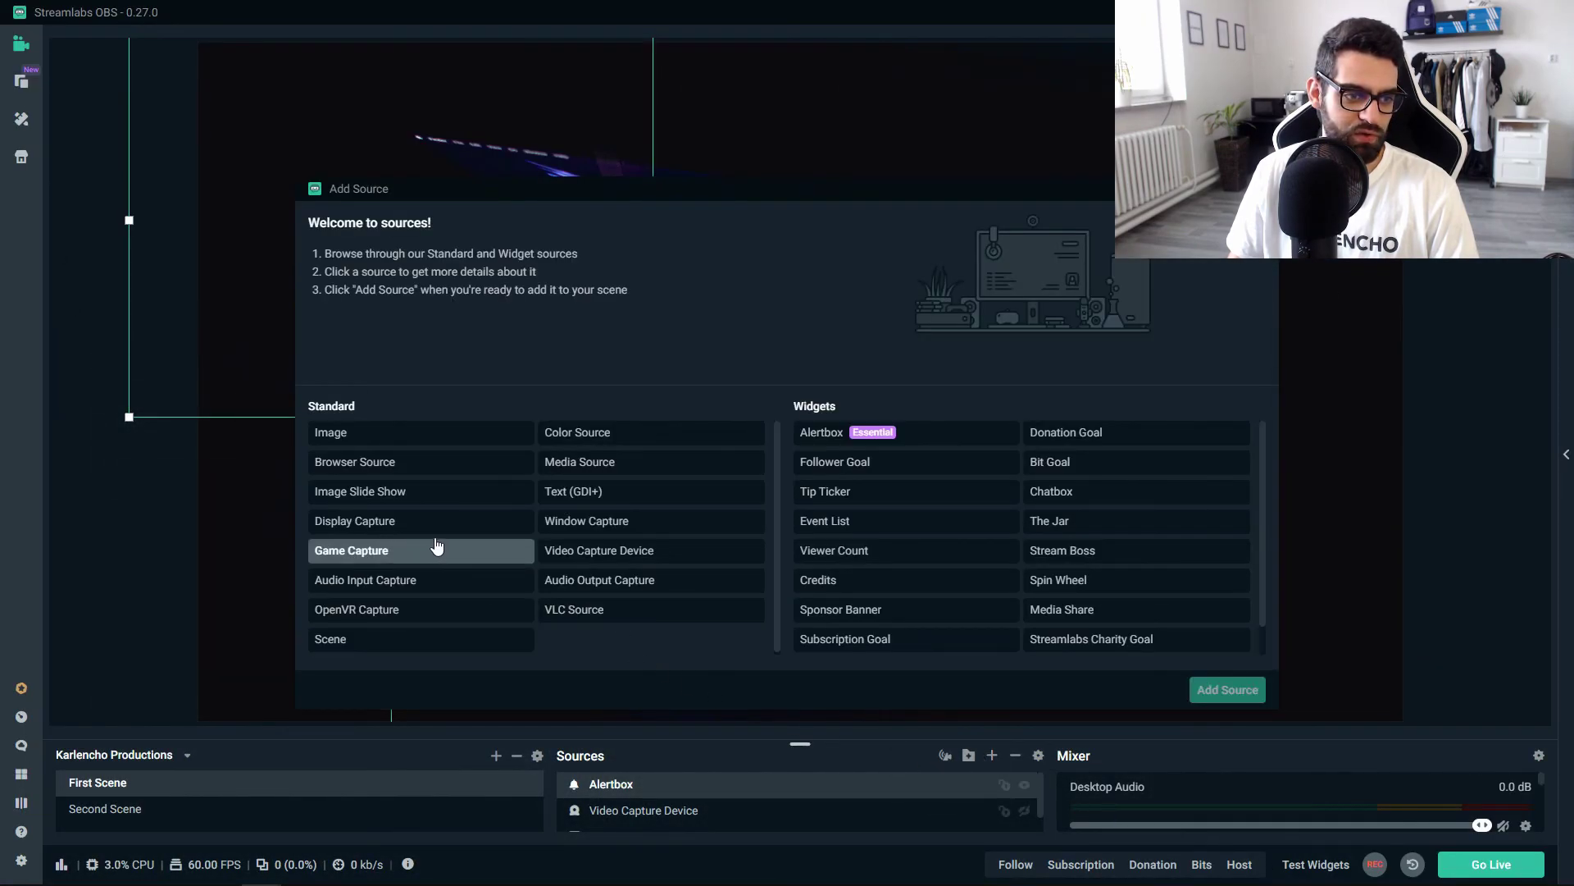
left_click(354, 461)
left_click(1212, 699)
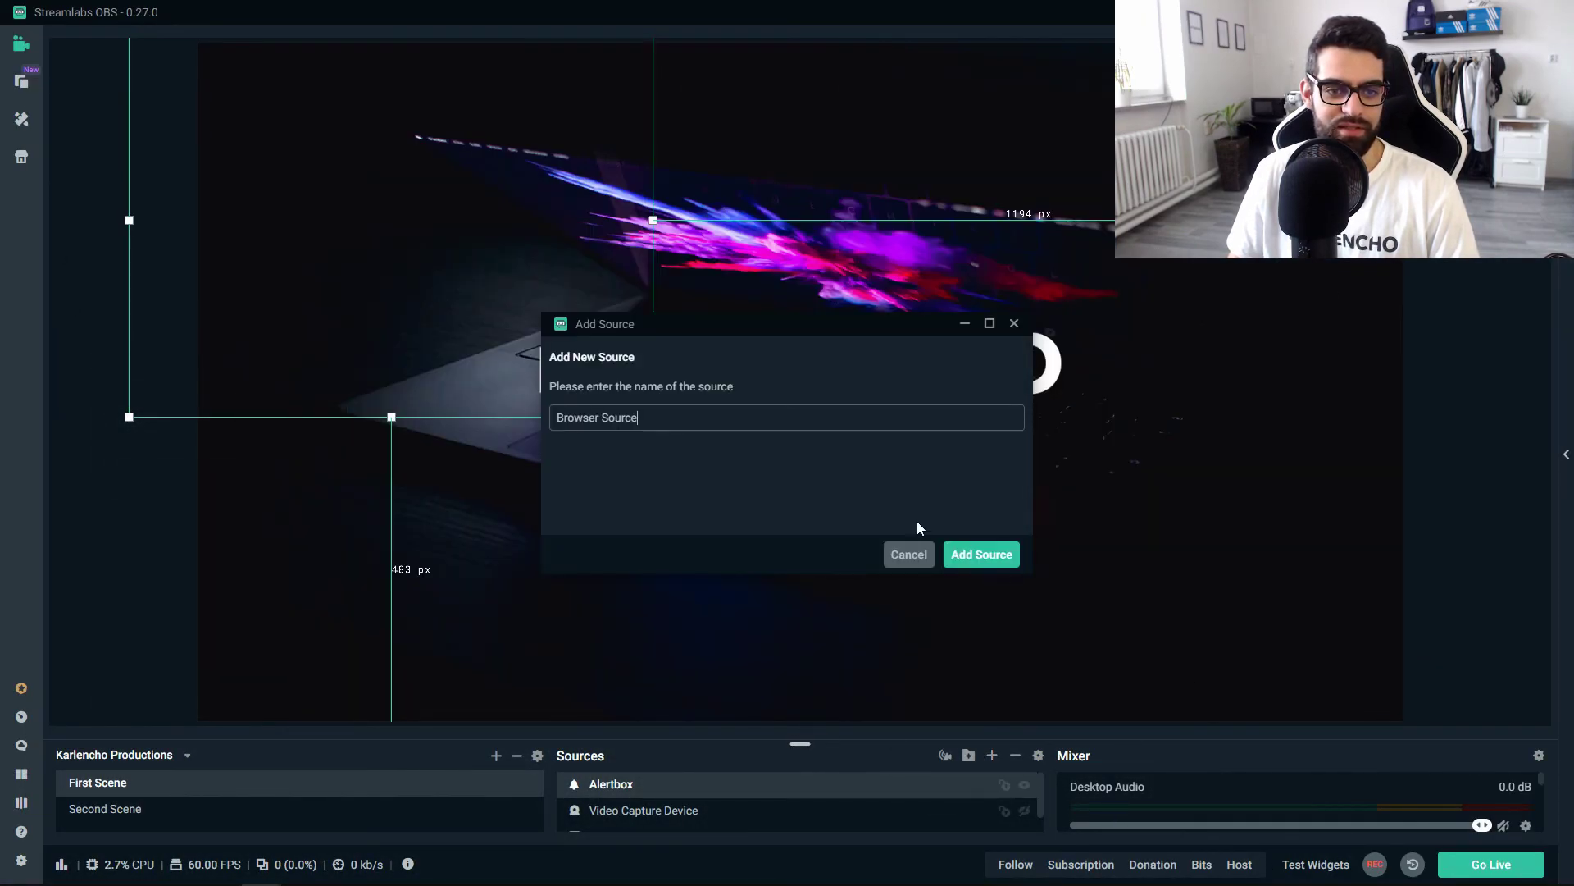
left_click(953, 549)
Point the Browser Source at the pasted alert widget URL, test a follow alert, and hide Alertbox.
triple_click(924, 352)
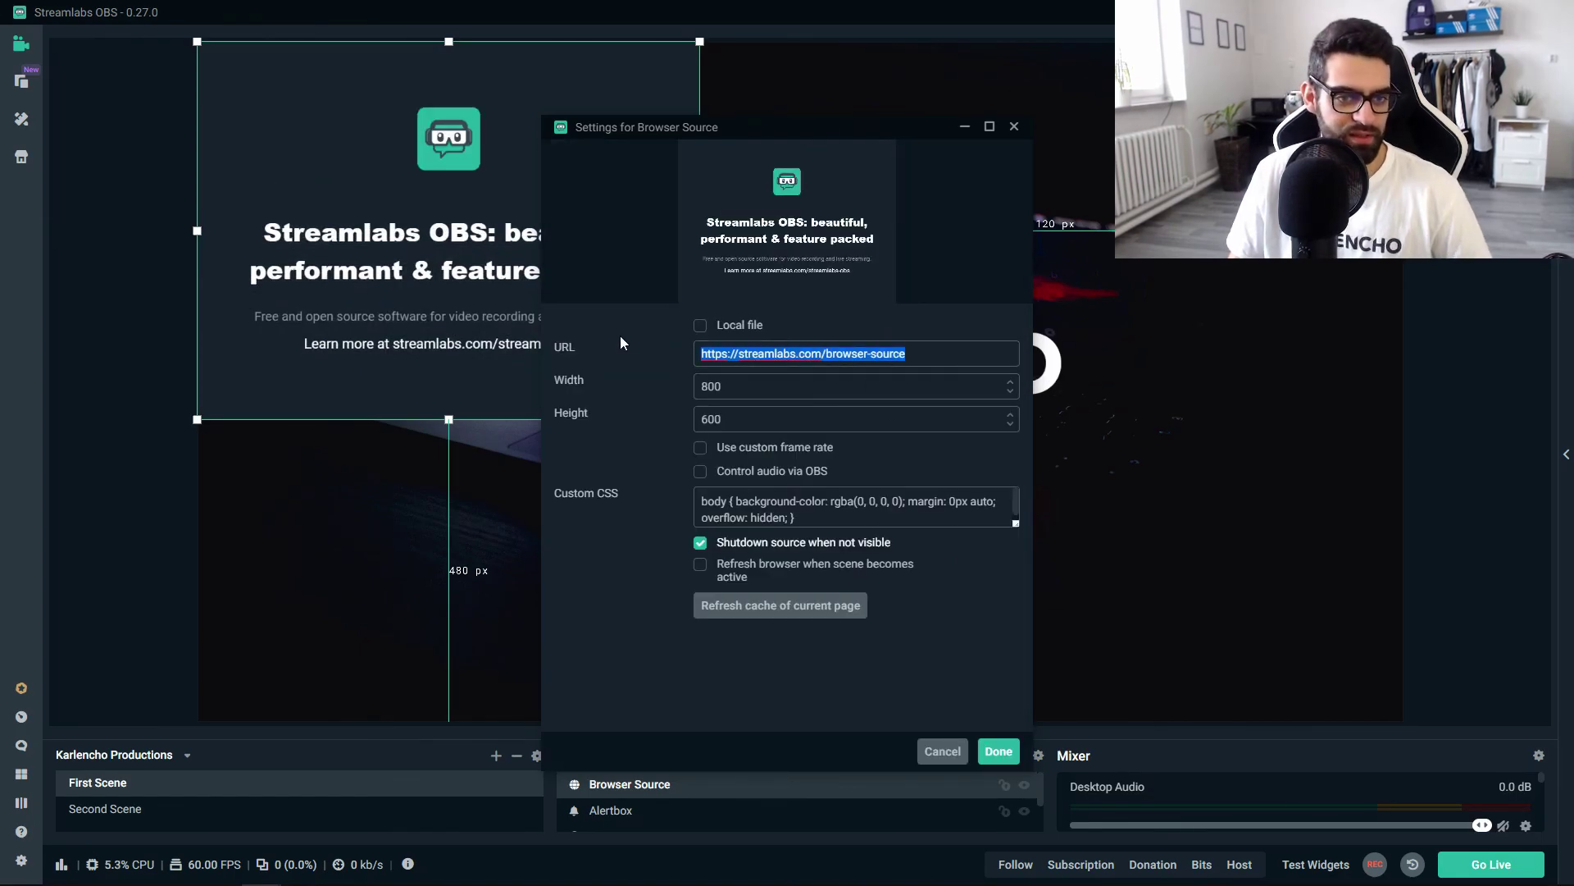
type("https://streamlabs.com/alert-box/v3/A629FEB22A6339B53570")
left_click(998, 752)
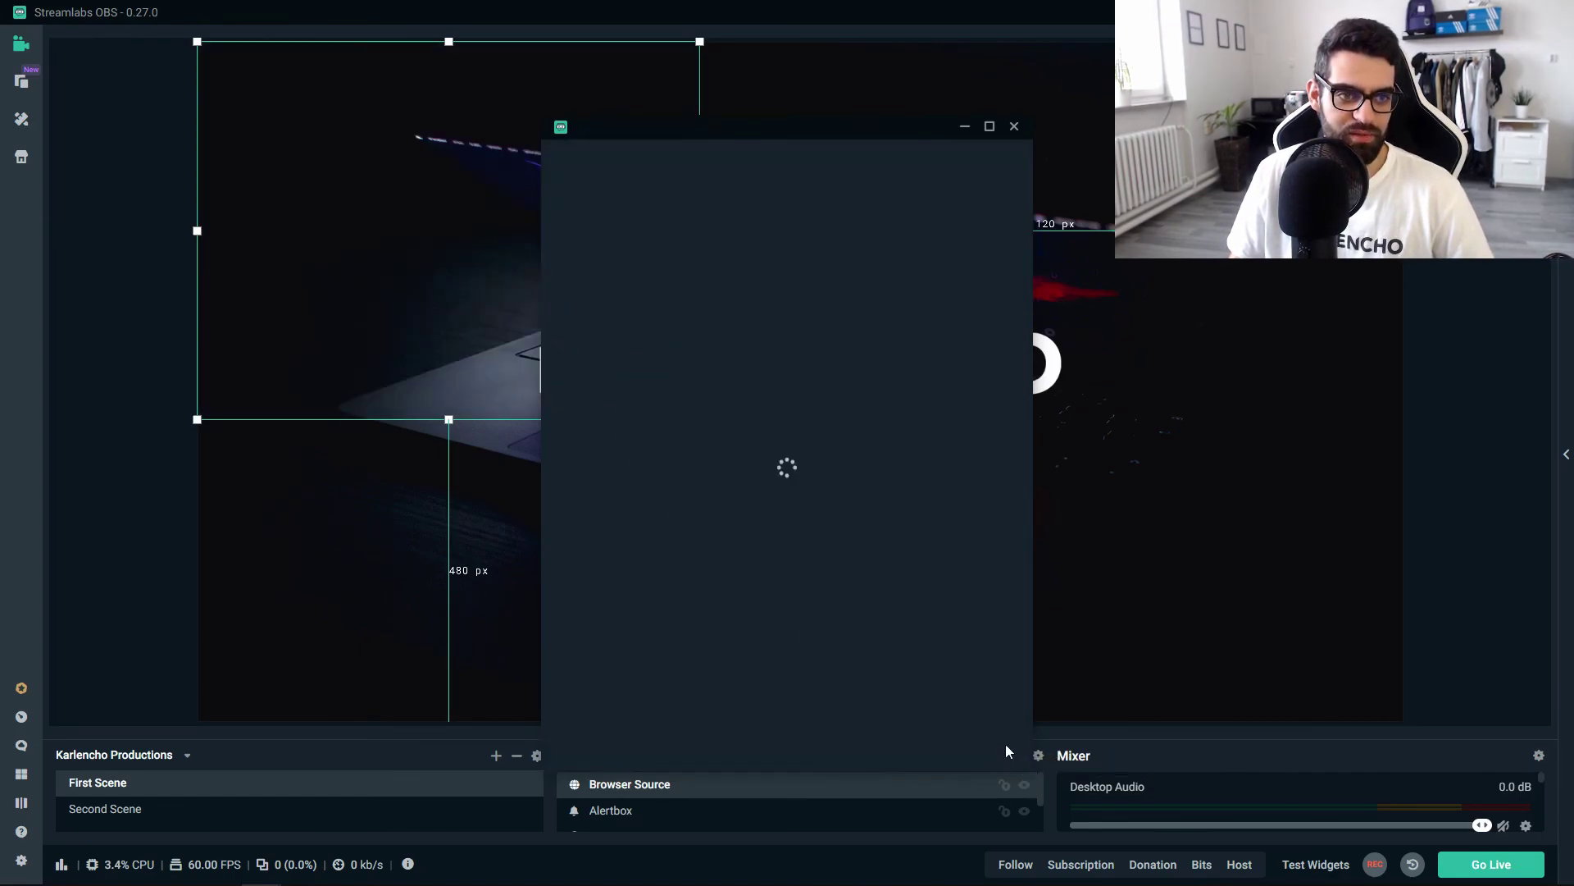
left_click(1016, 864)
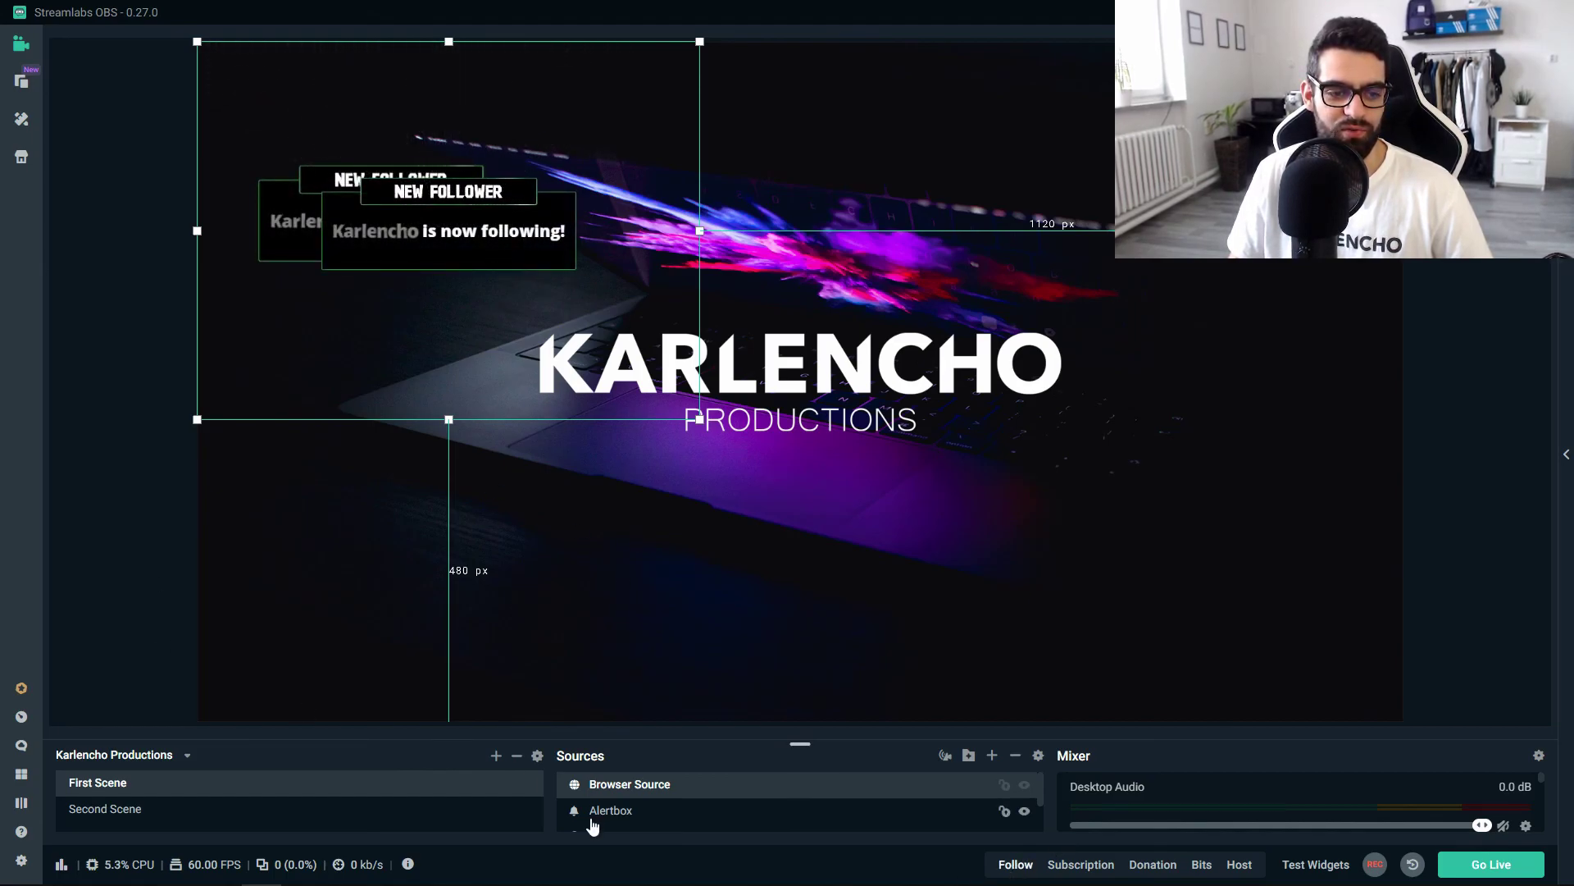
left_click(1024, 812)
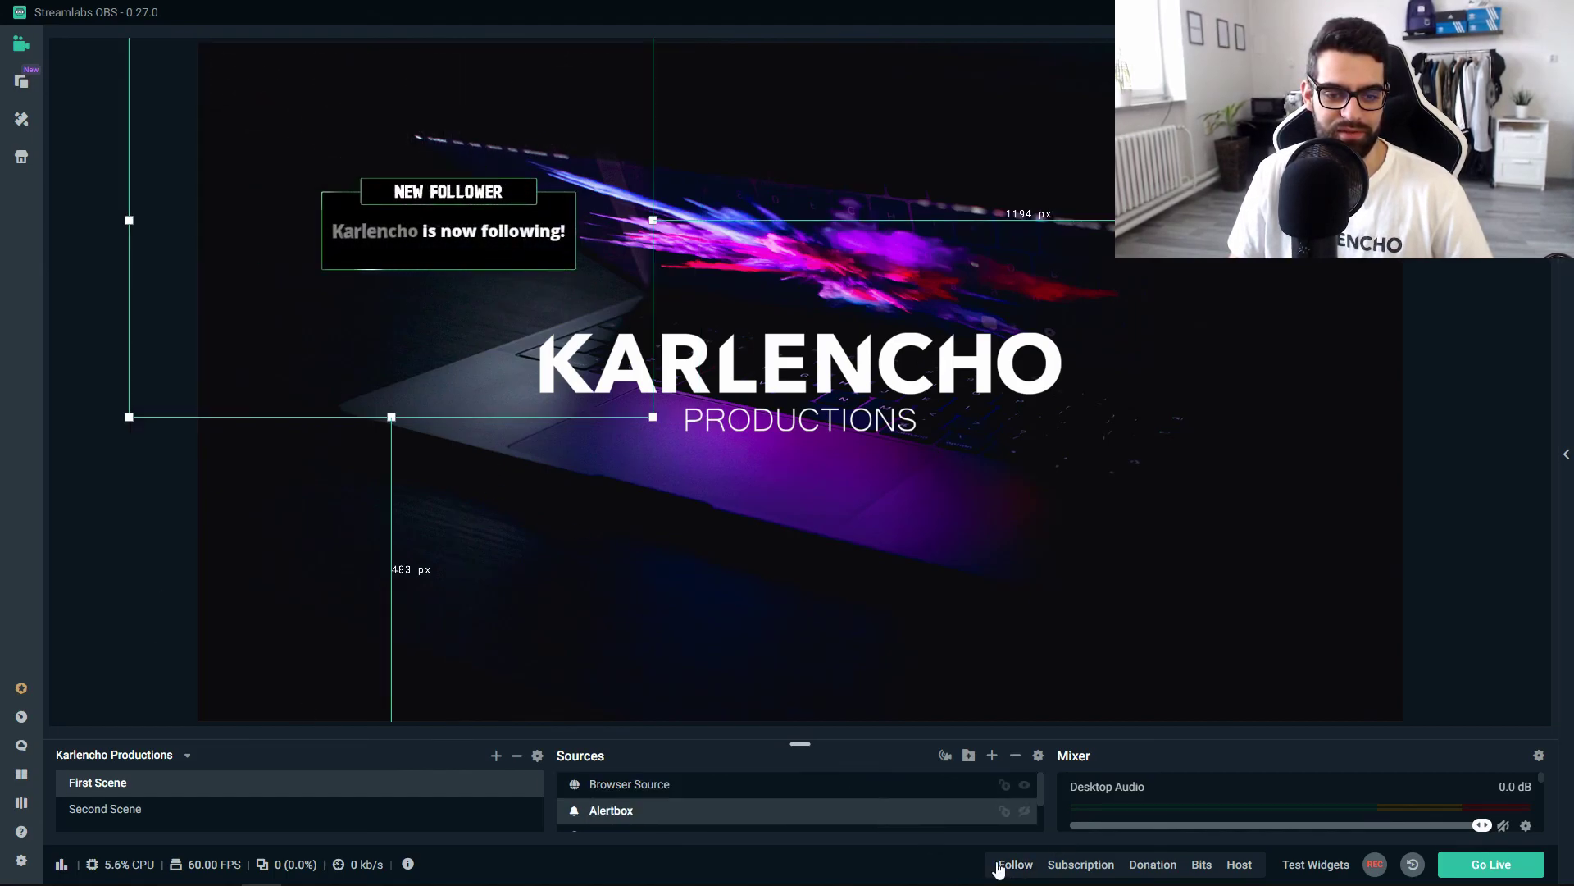